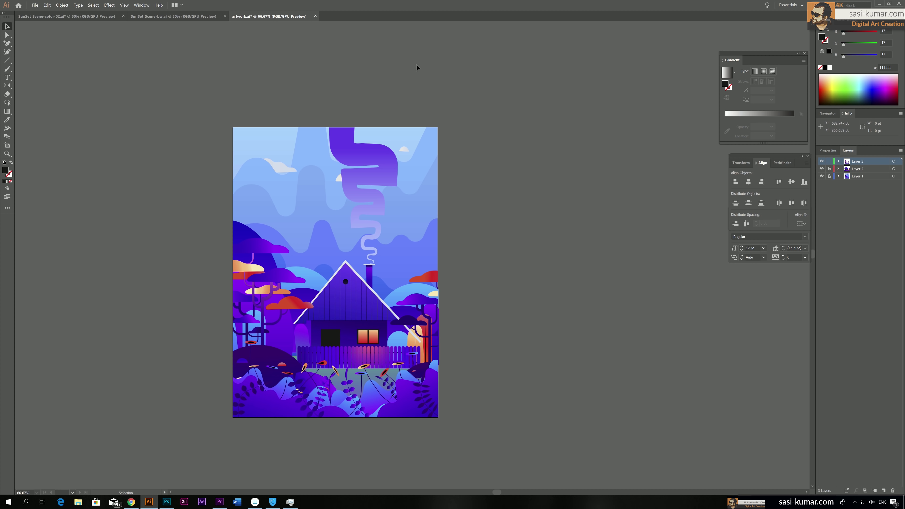
Compare the greyscale sunset, colour sunset and house artwork documents by switching between their tabs.
left_click(175, 20)
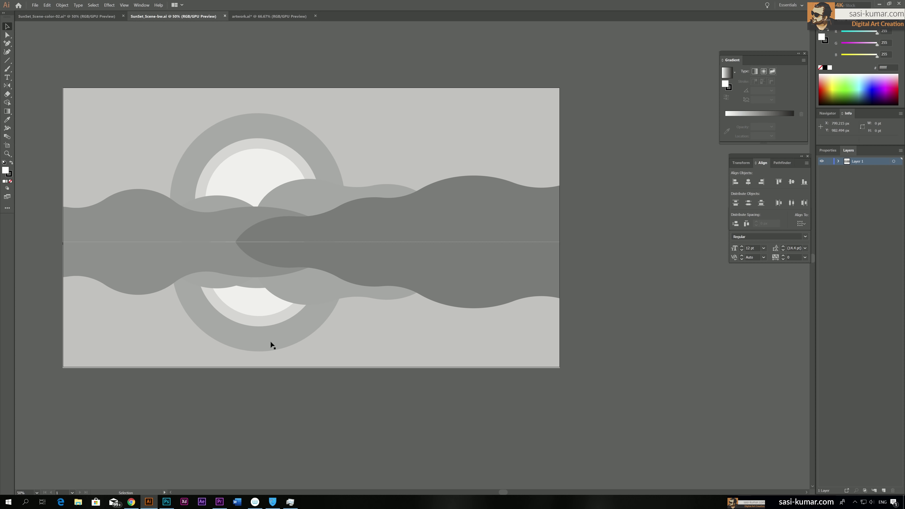
left_click(72, 17)
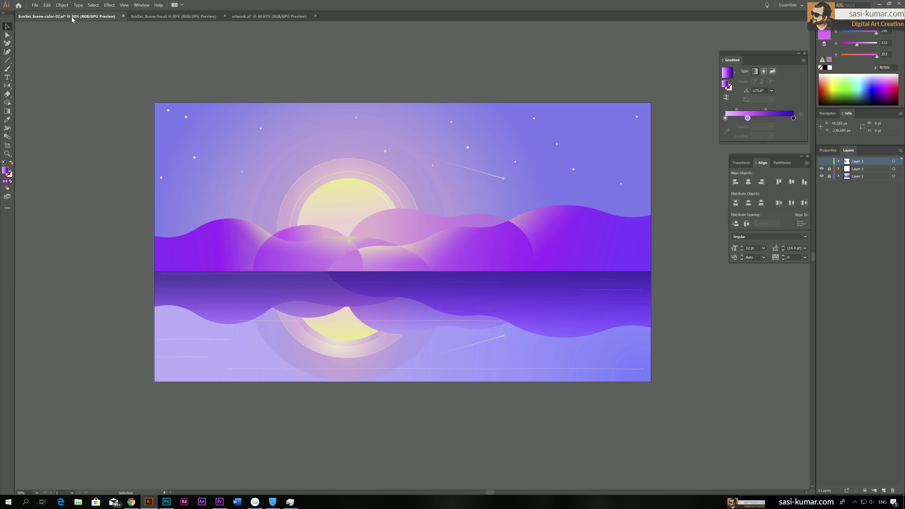
left_click(170, 18)
left_click(93, 16)
left_click(186, 20)
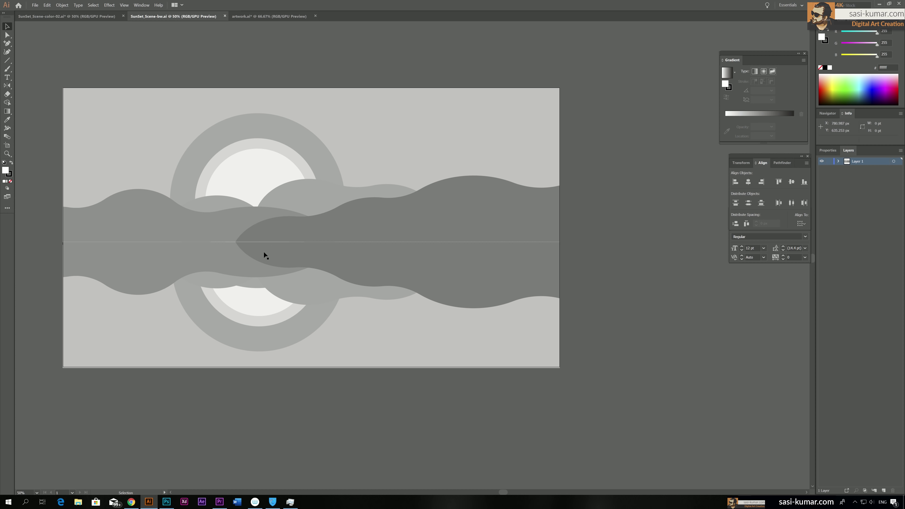
left_click(80, 16)
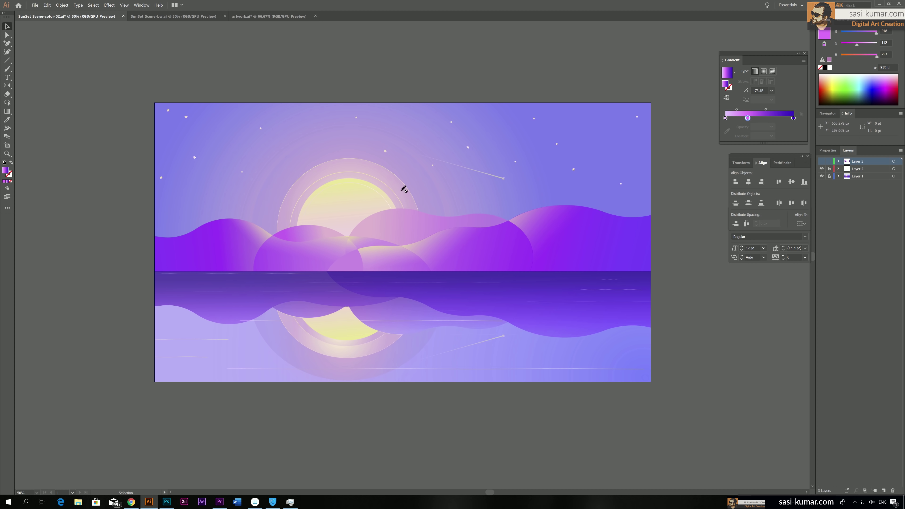
left_click(266, 17)
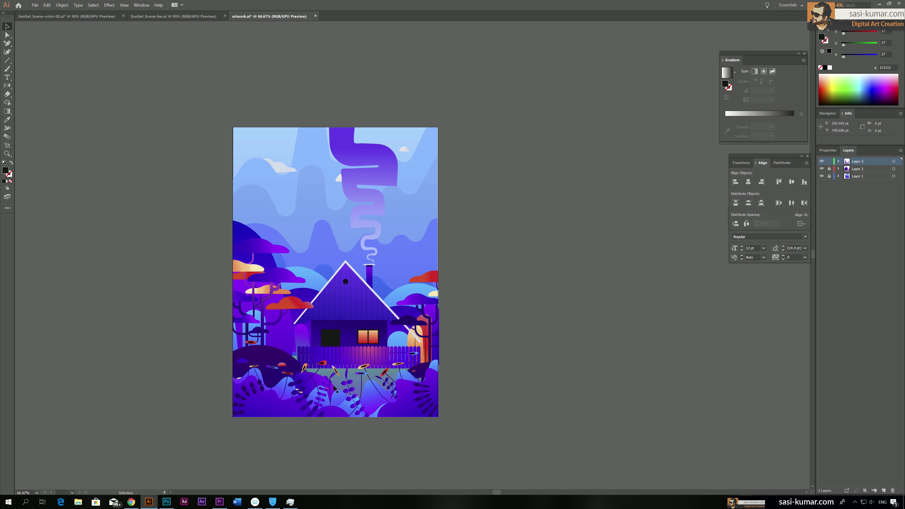
left_click(167, 19)
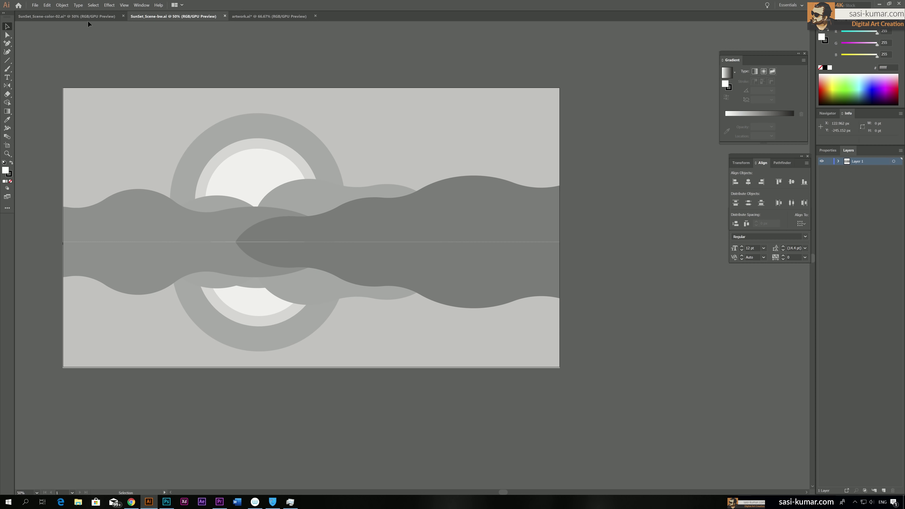
left_click(85, 18)
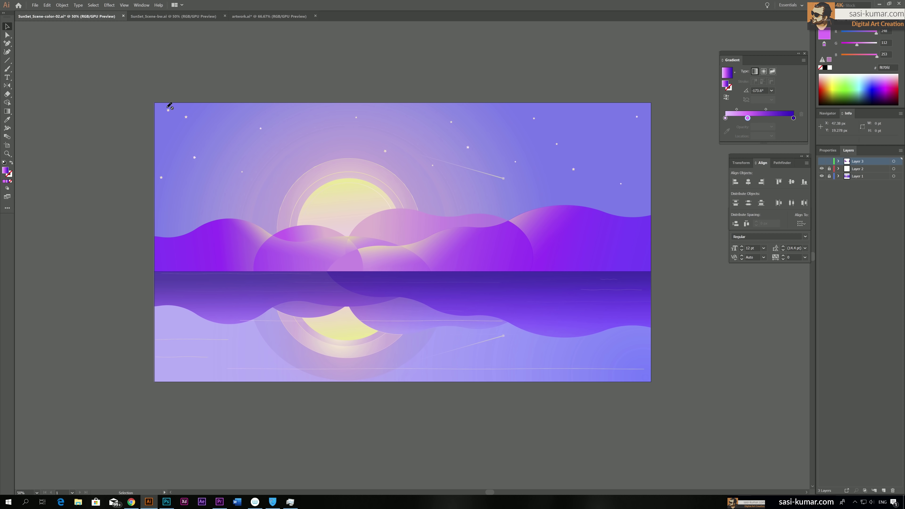
left_click(241, 17)
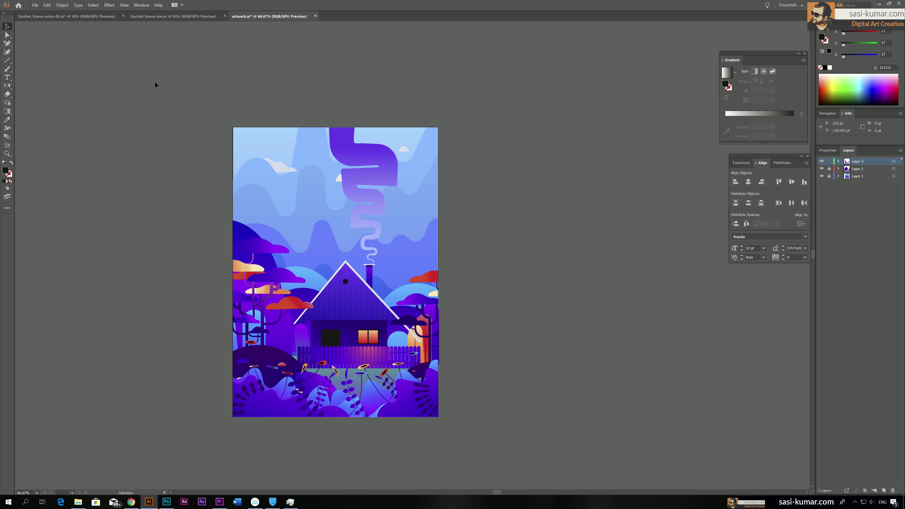
left_click(162, 16)
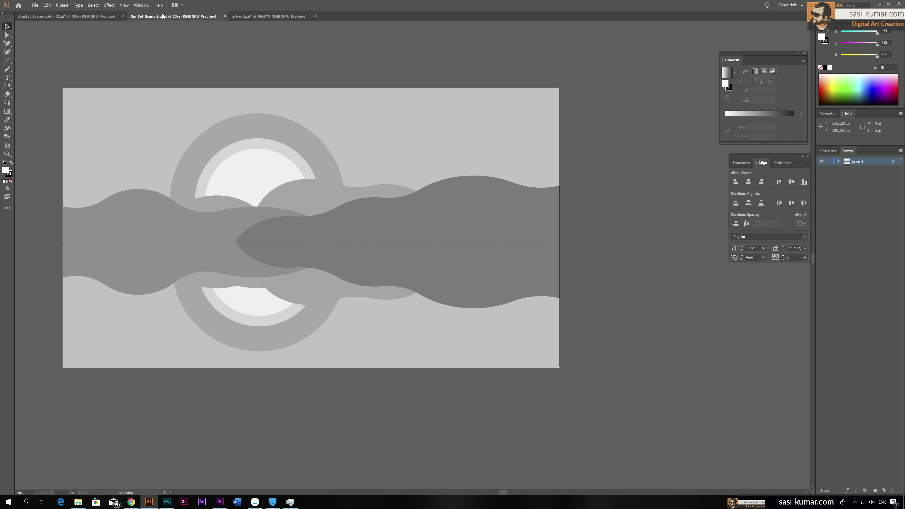
left_click(93, 16)
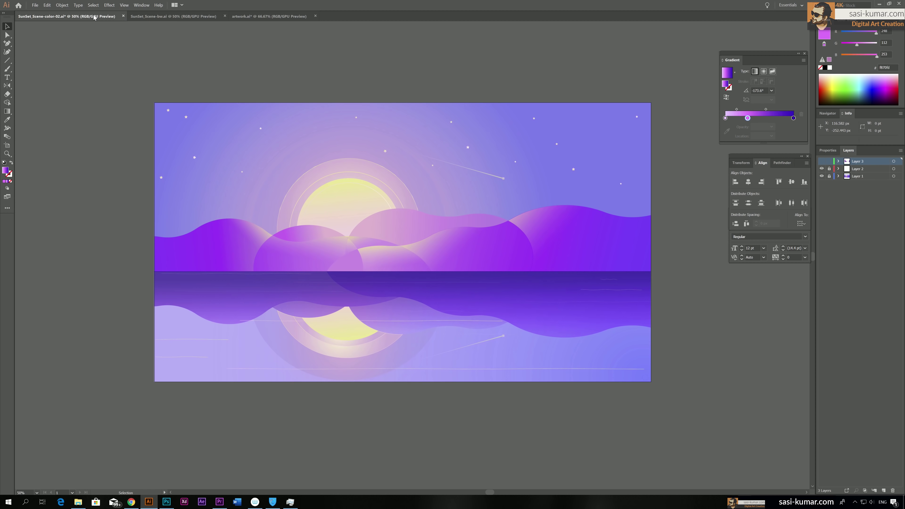
left_click(184, 17)
left_click(249, 17)
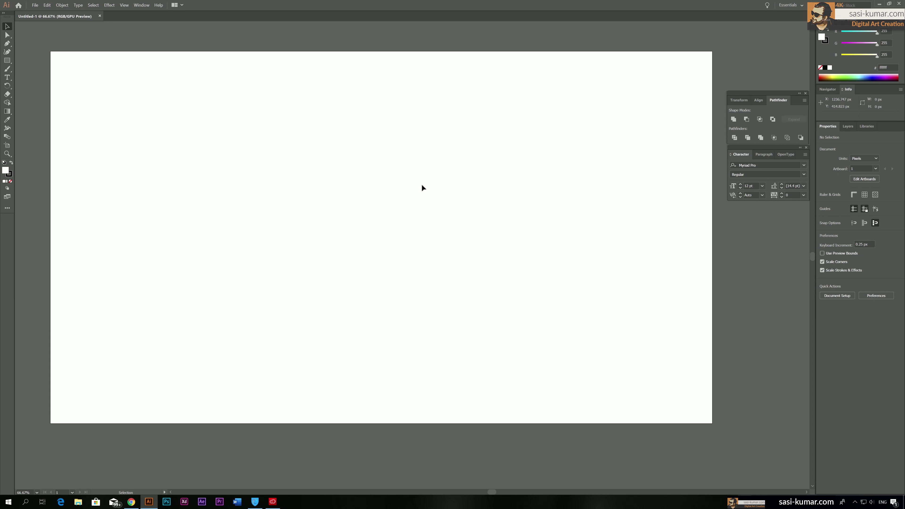
Pan slightly so the blank Untitled-1 artboard sits in view.
left_click_drag(421, 184, 416, 181)
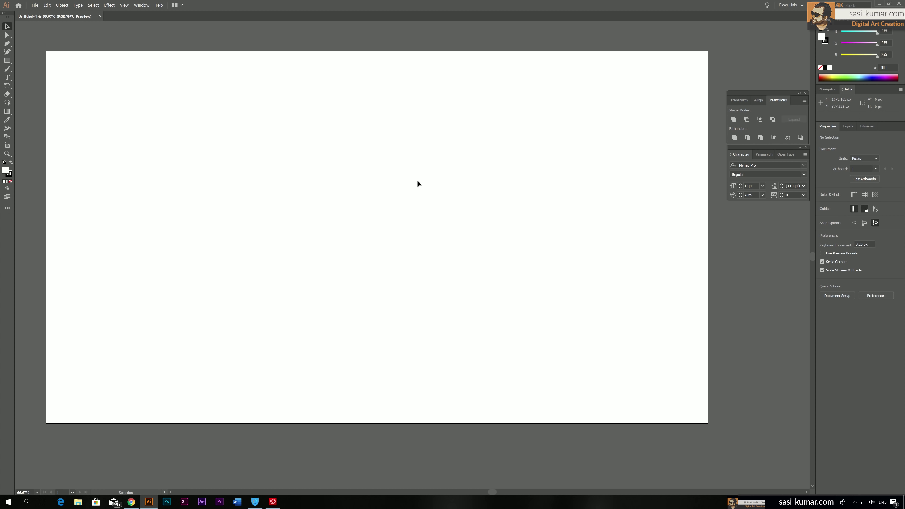
Draw a rectangle spanning the artboard's full width across its upper half.
left_click_drag(275, 193, 269, 193)
key("m")
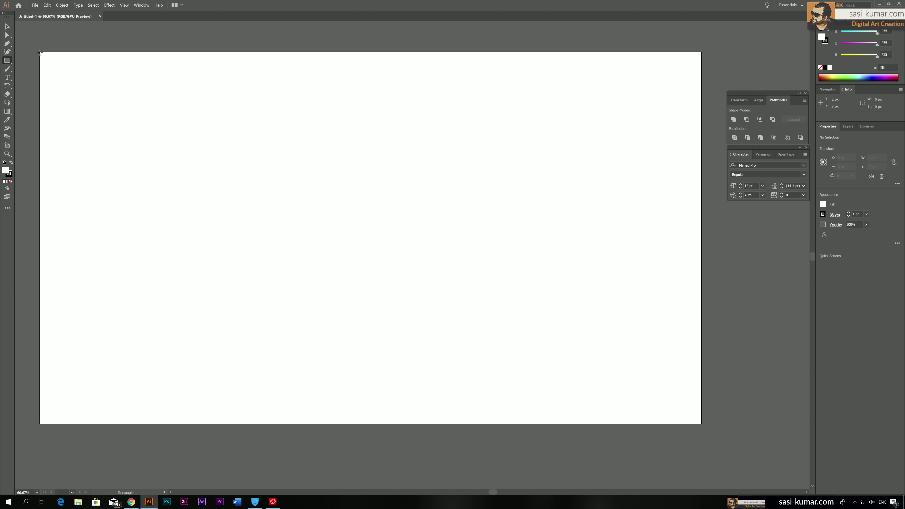
left_click_drag(62, 78, 702, 289)
key("v")
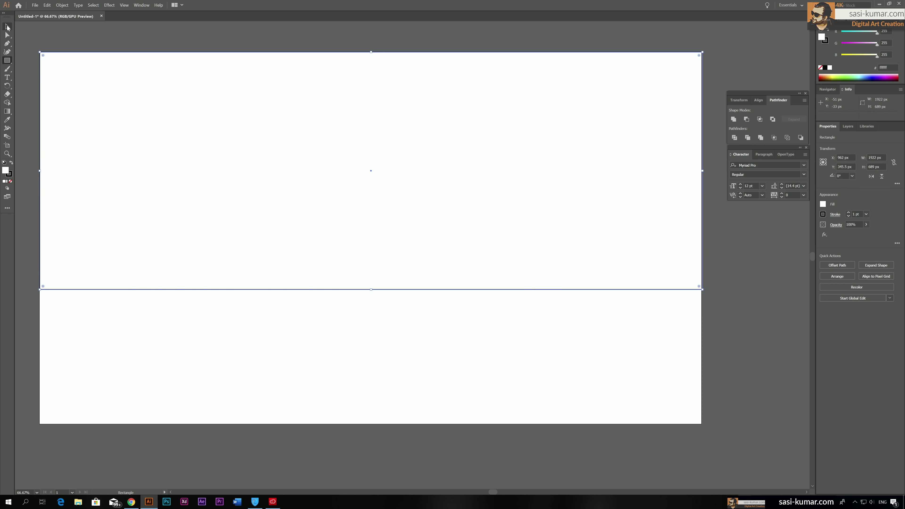
left_click(308, 40)
left_click(358, 289)
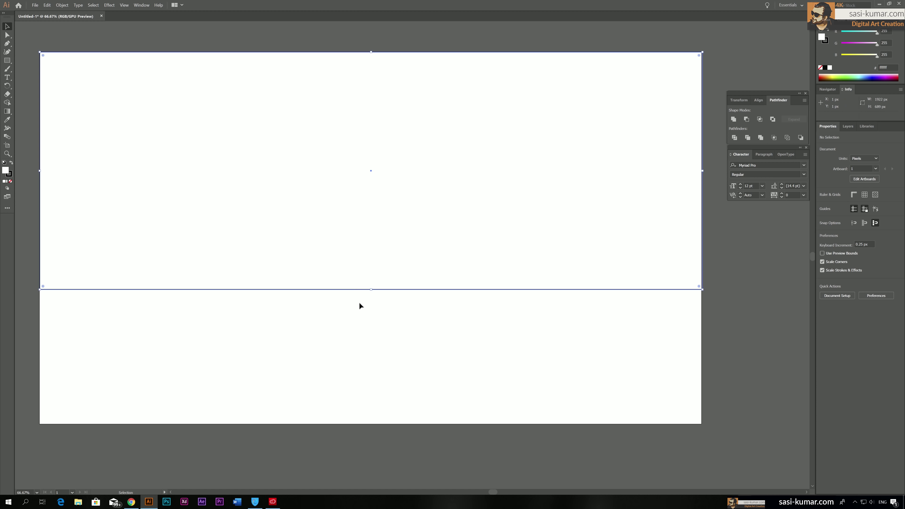
left_click_drag(371, 290, 371, 264)
left_click(317, 291)
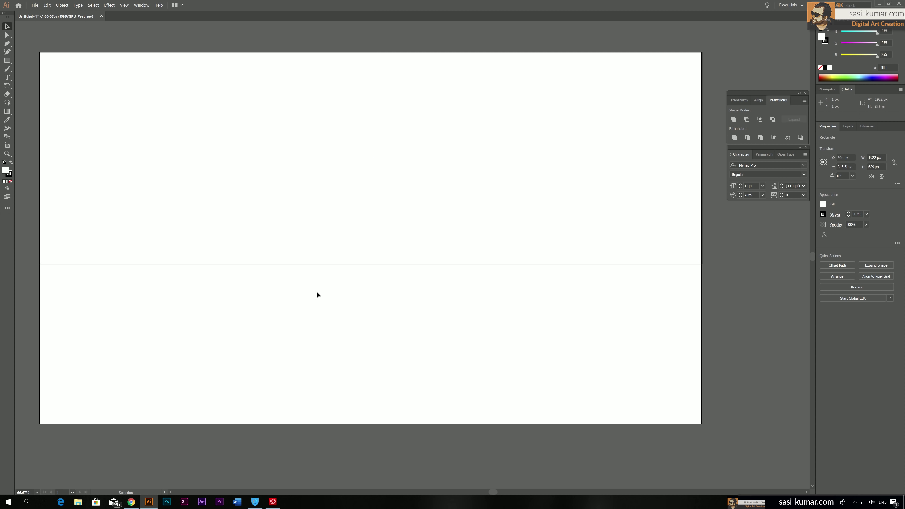
left_click_drag(223, 310, 245, 316)
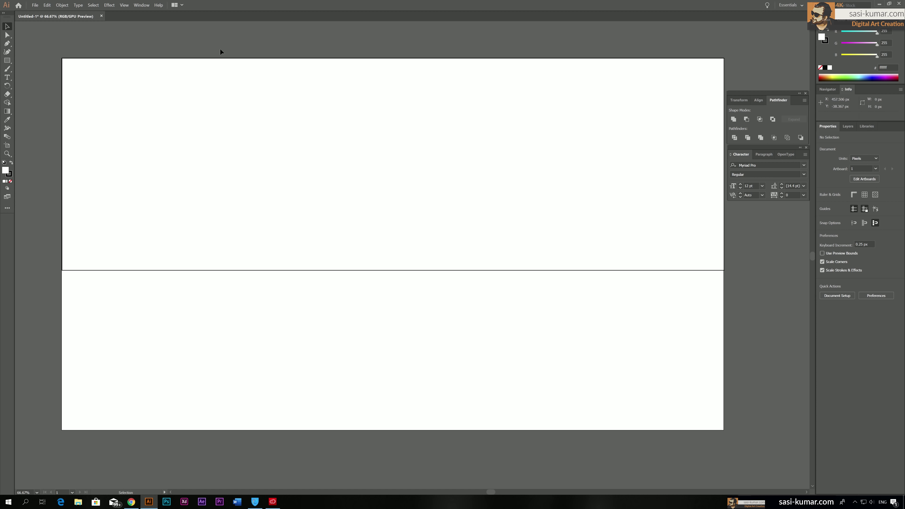
Fill the rectangle with grey #a5a5a5 and set its stroke to None.
double_click(5, 171)
type("a5a5a5")
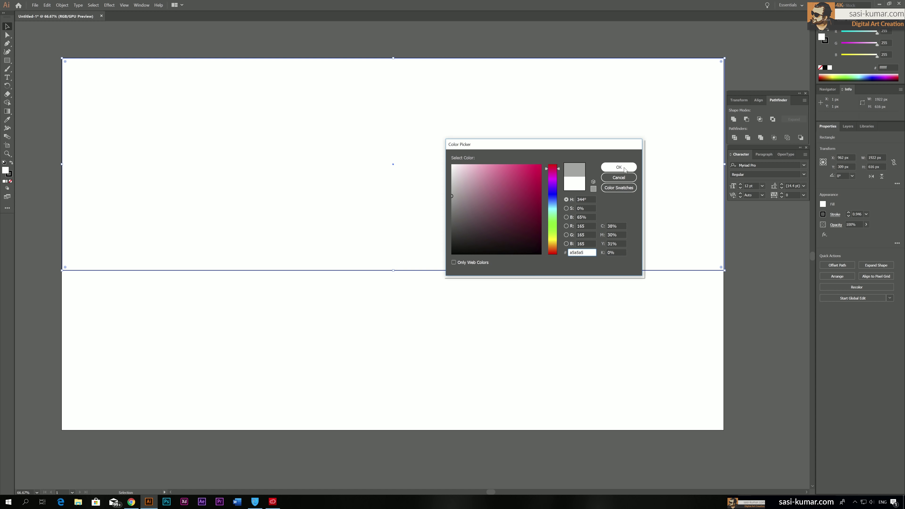
left_click(619, 167)
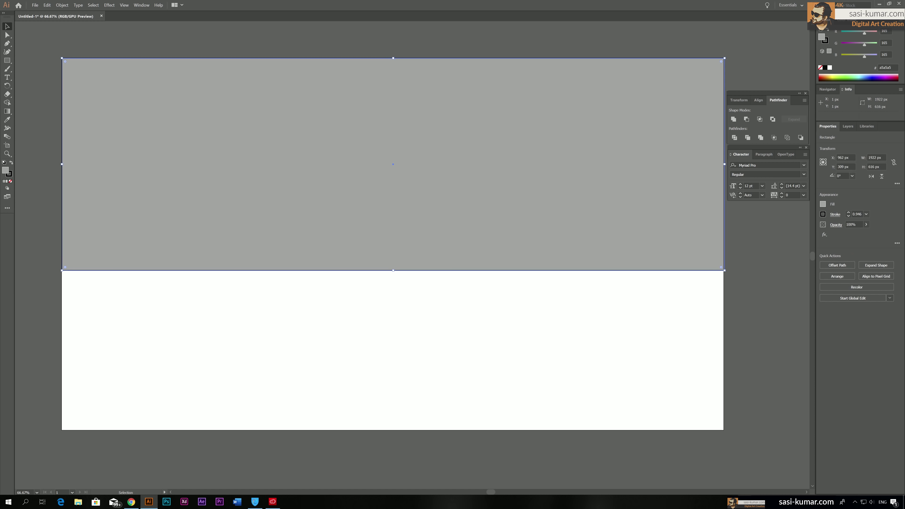
left_click(10, 175)
left_click(10, 181)
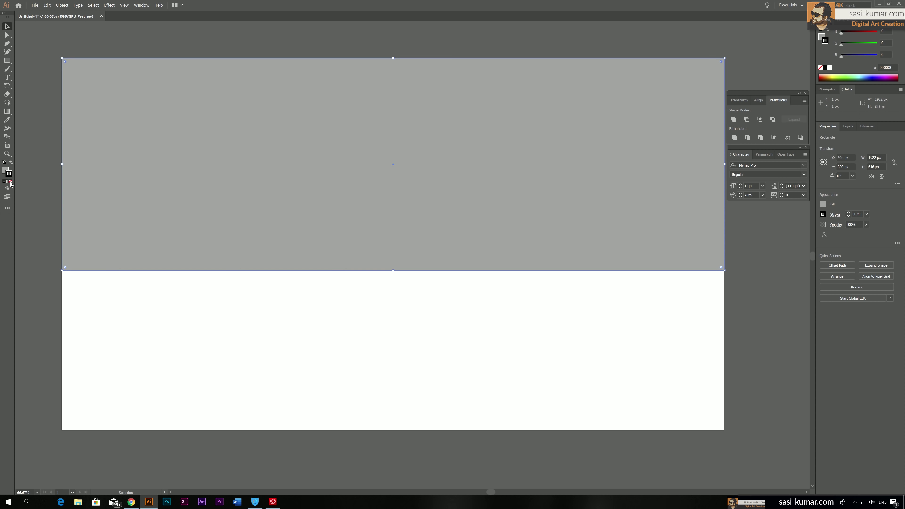
left_click(202, 45)
left_click(251, 169)
left_click(182, 36)
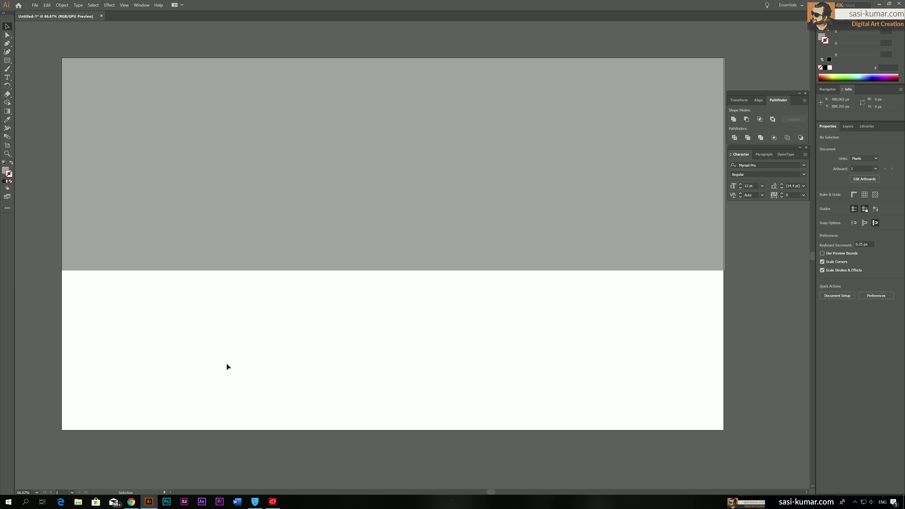
left_click(255, 228)
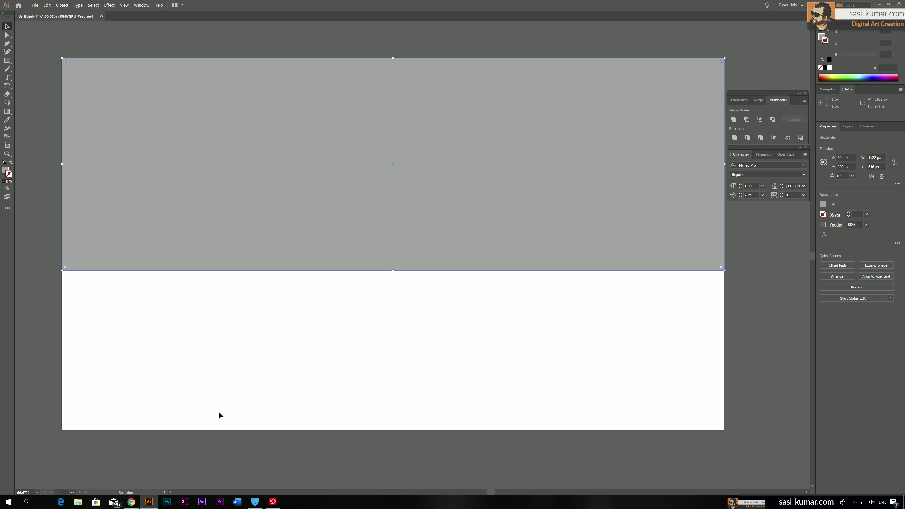
left_click(50, 293)
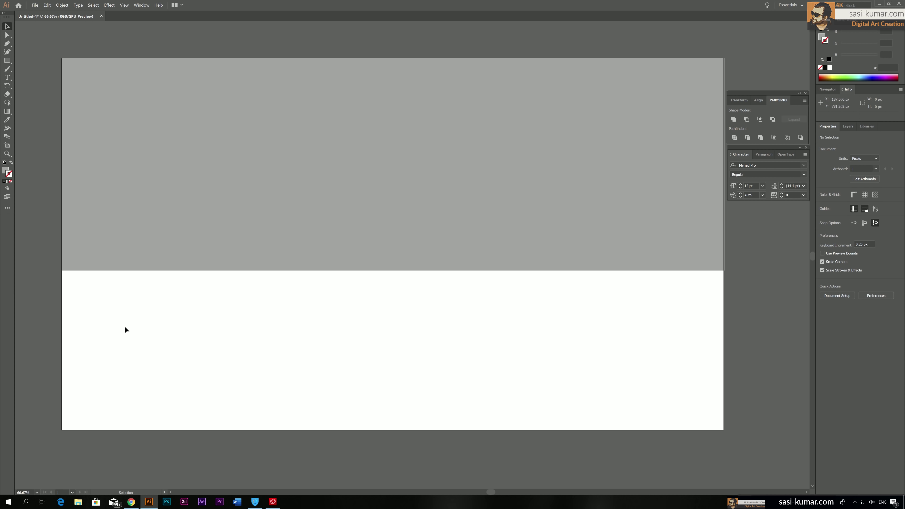
Draw an ellipse across the grey band's lower edge, filled darker grey 7c7c7c.
left_click(7, 44)
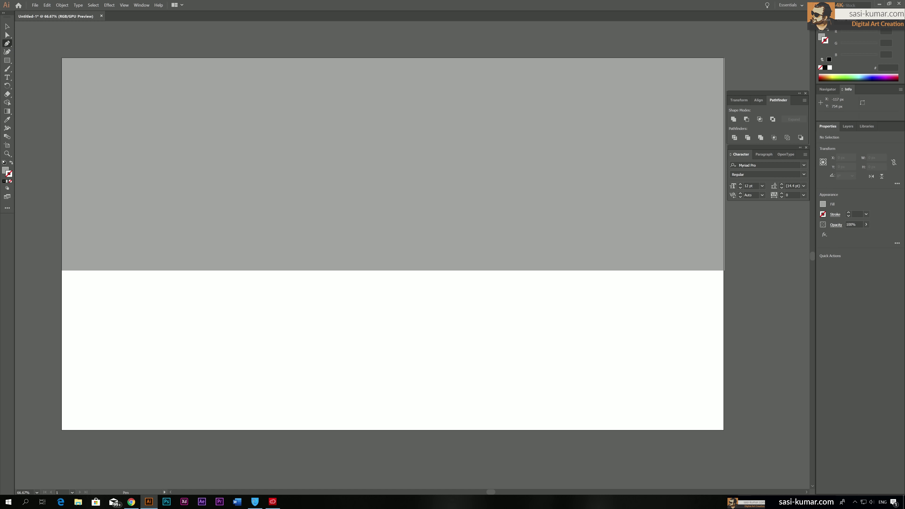
left_click(7, 60)
left_click(30, 70)
left_click_drag(232, 234, 388, 348)
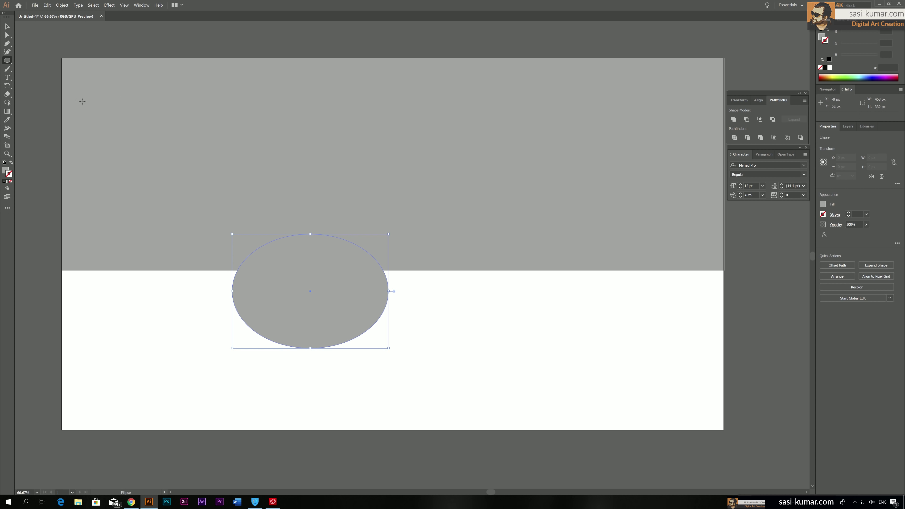
double_click(6, 172)
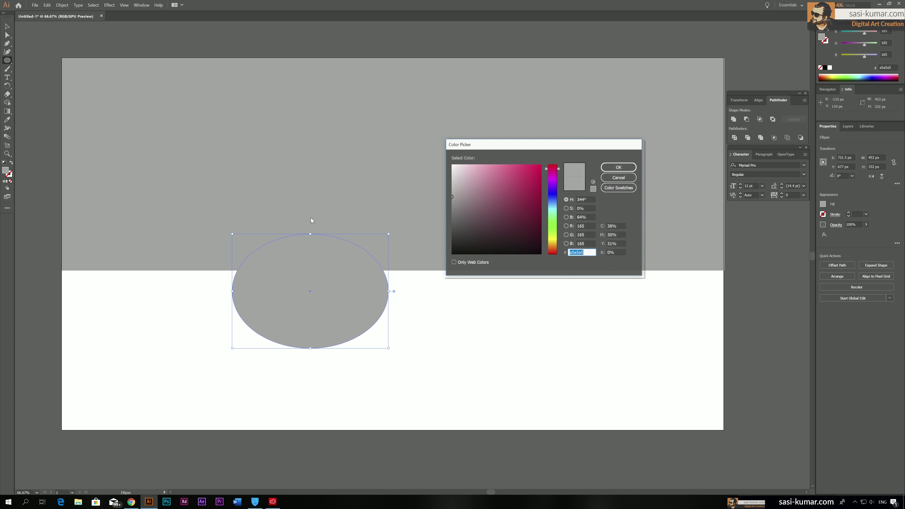
left_click(451, 210)
left_click(619, 167)
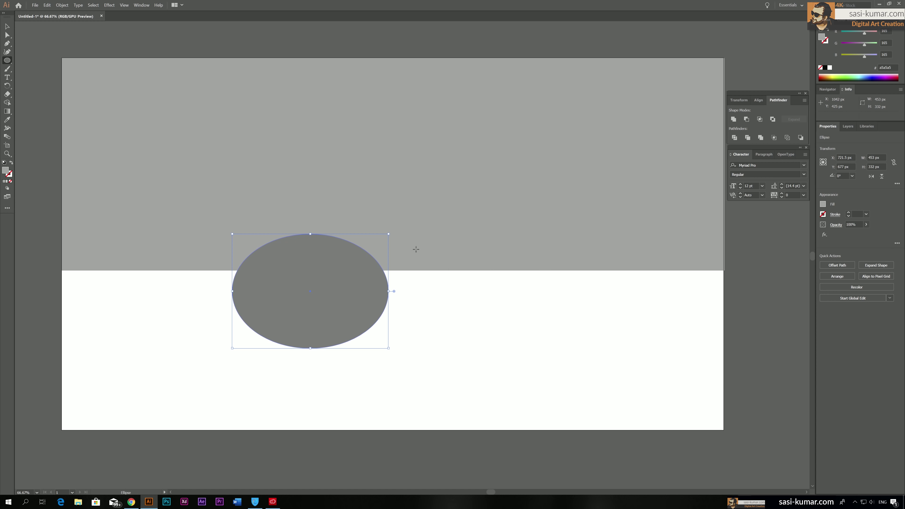
Duplicate the ellipse to the right and enlarge the copy into a bigger hill.
left_click(5, 28)
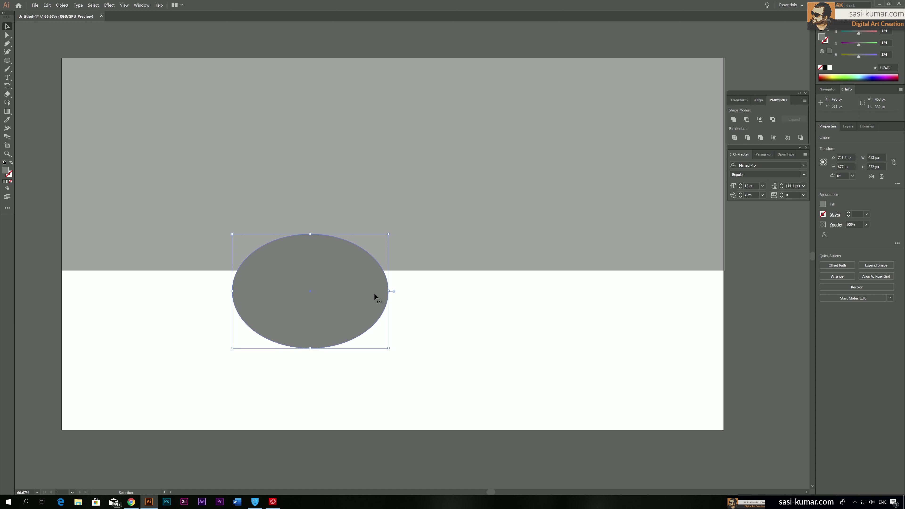
left_click_drag(335, 282, 357, 278)
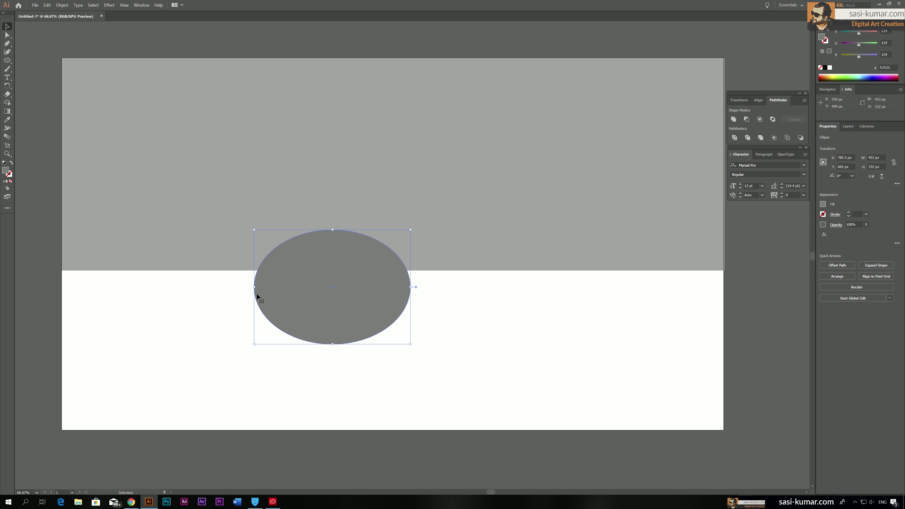
left_click_drag(323, 275, 611, 248)
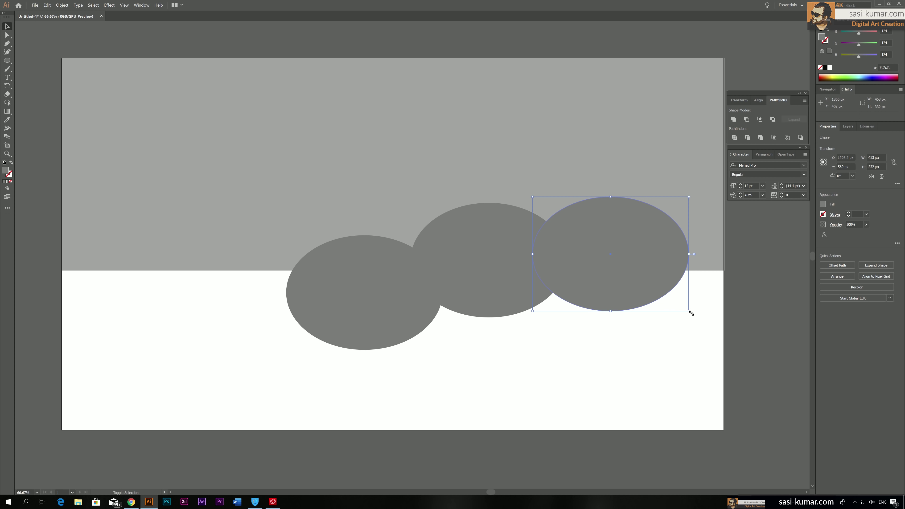
left_click_drag(691, 313, 763, 365)
left_click_drag(667, 291, 358, 292)
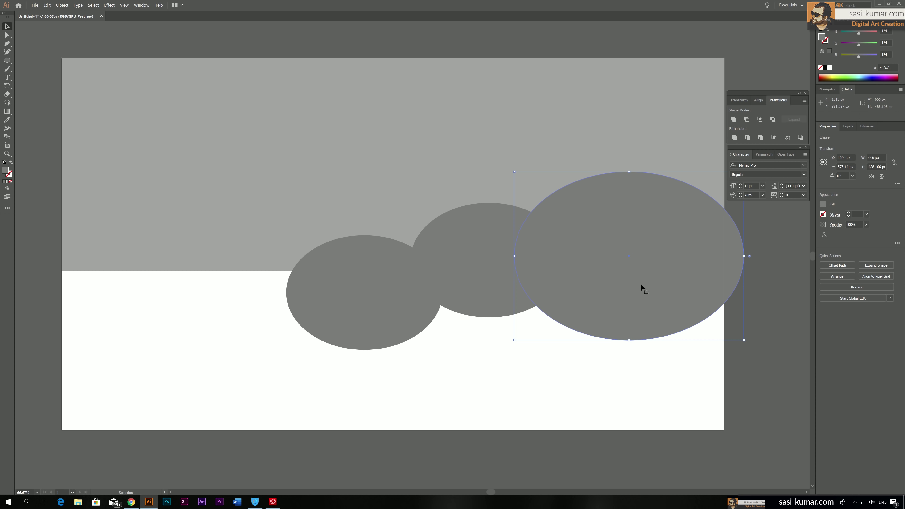
Nudge the large ellipse and copy the middle ellipse to the row's right end.
left_click_drag(633, 317, 481, 341)
mouse_move(459, 256)
left_mouse_down()
mouse_move(453, 272)
mouse_move(451, 261)
left_mouse_up()
left_click(293, 297)
left_click_drag(293, 297, 583, 260)
Nudge the ellipses into a tidy overlapping row along the horizon.
left_click(446, 271, "shift")
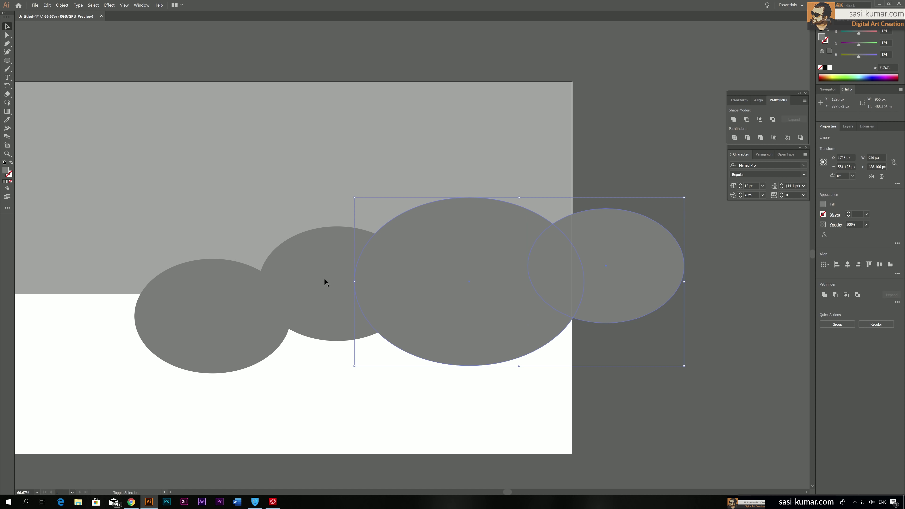
left_click(286, 296, "shift")
left_click(200, 325, "shift")
left_click(209, 383)
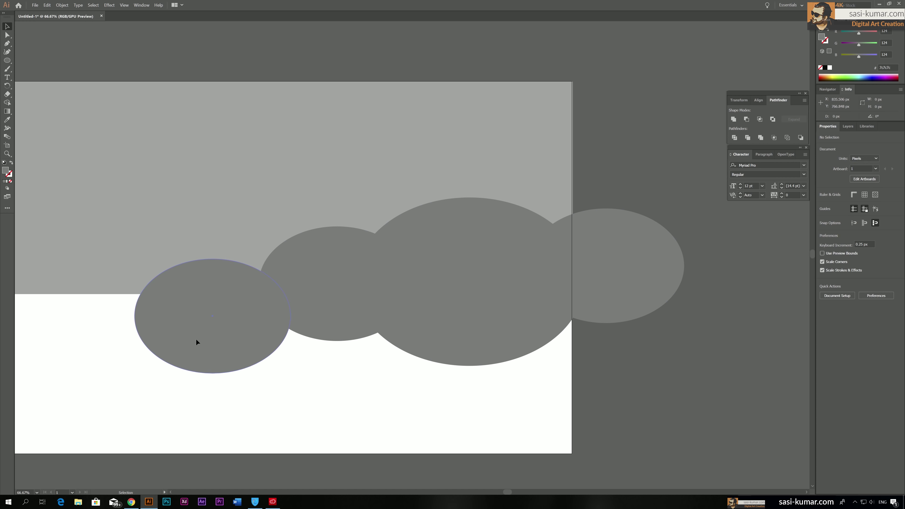
left_click_drag(196, 339, 195, 333)
left_click(361, 281)
left_click(326, 276)
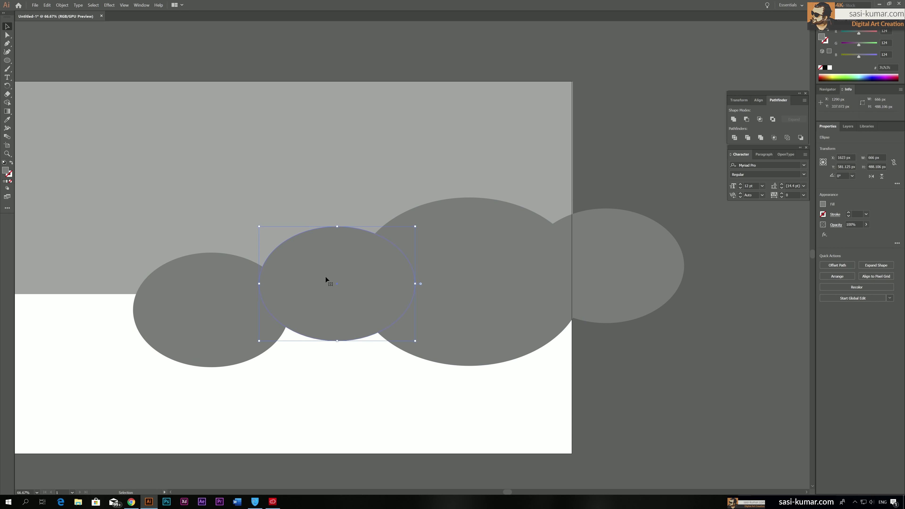
left_click(457, 276, "shift")
left_click(612, 273, "shift")
left_click_drag(462, 283, 449, 285)
left_click(726, 345)
Select all four ellipses and unite them with Pathfinder into one hill.
left_click(200, 345)
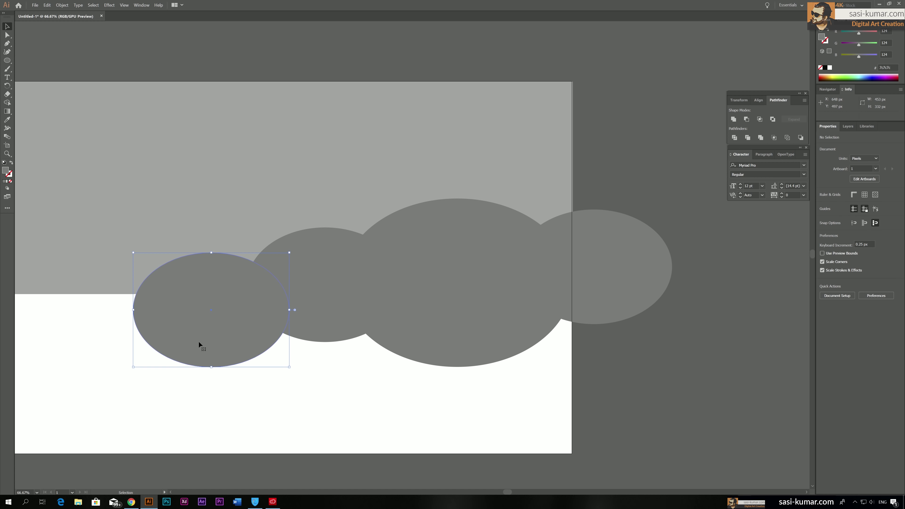
left_click(330, 259, "shift")
left_click(466, 278, "shift")
left_click(593, 256, "shift")
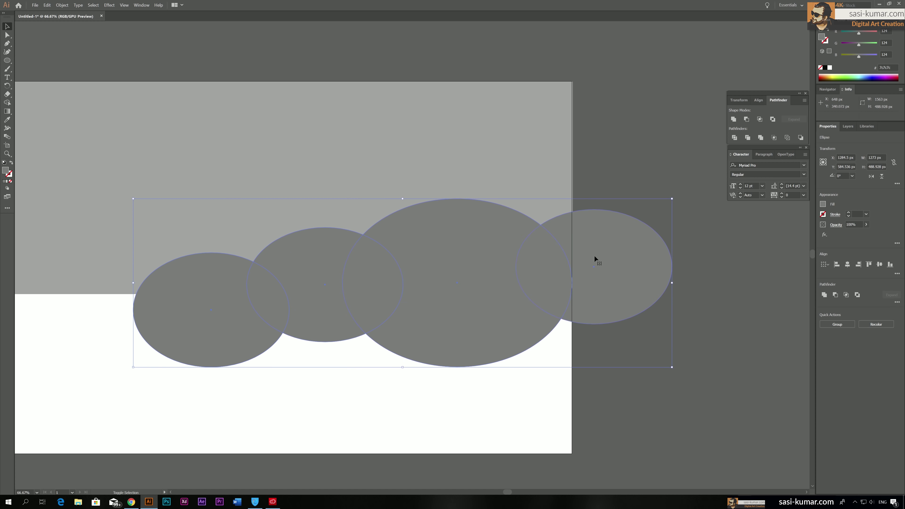
left_click(735, 120)
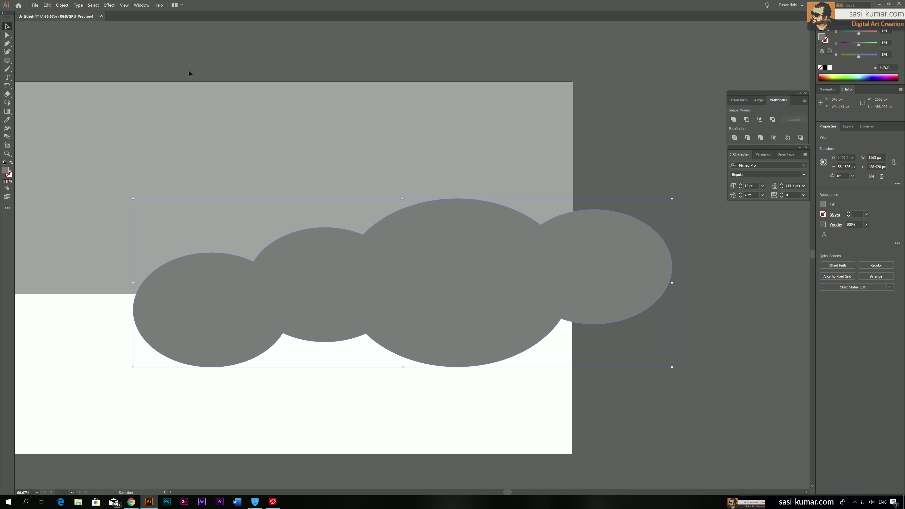
left_click_drag(168, 60, 194, 69)
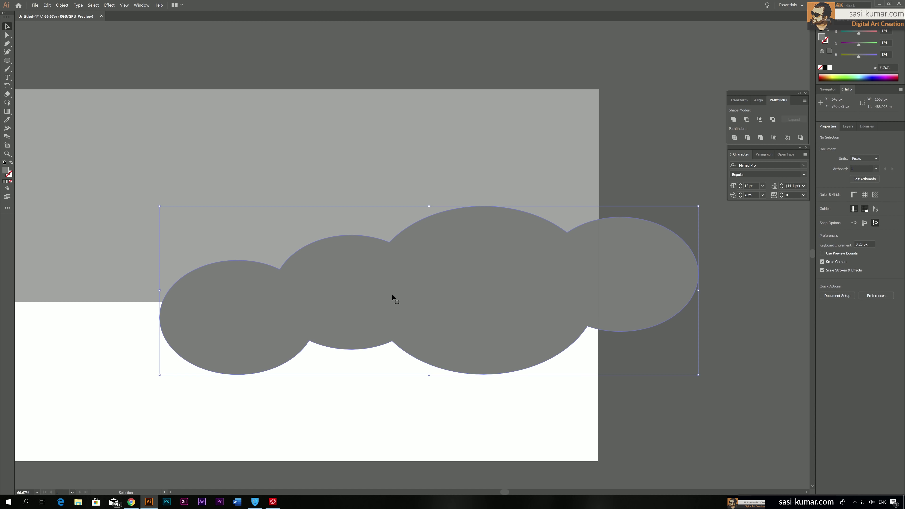
Select the hill's cusp anchors with Direct Selection, undoing an accidental anchor move.
left_click(7, 34)
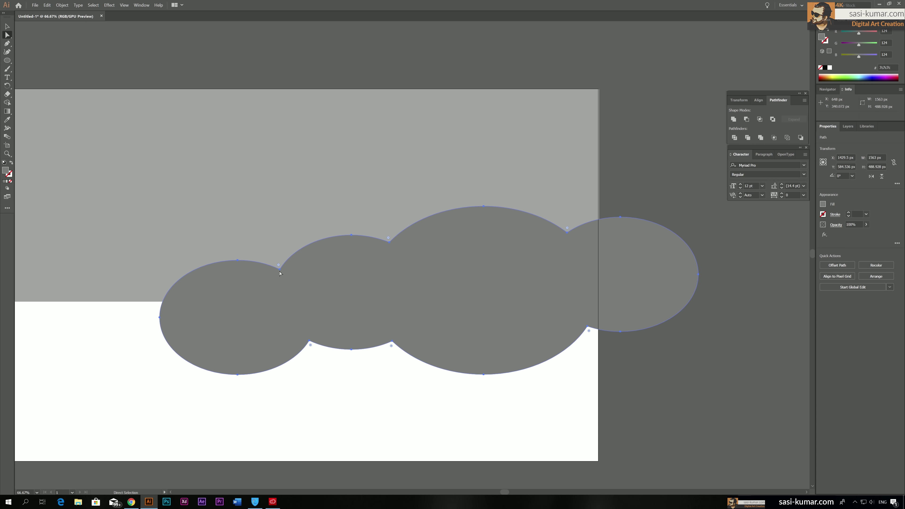
left_click(283, 245)
left_click(280, 270)
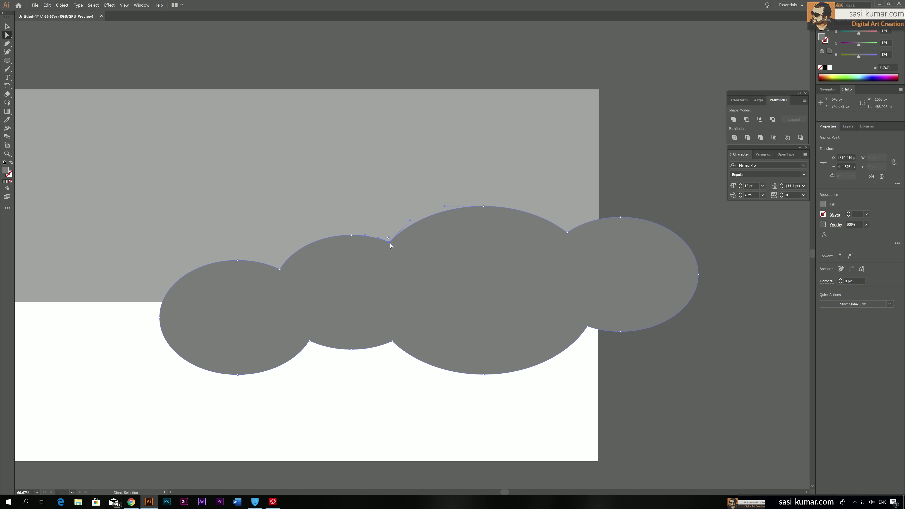
left_click_drag(390, 247, 388, 233)
key("ctrl+z")
left_click(567, 234)
left_click(281, 272)
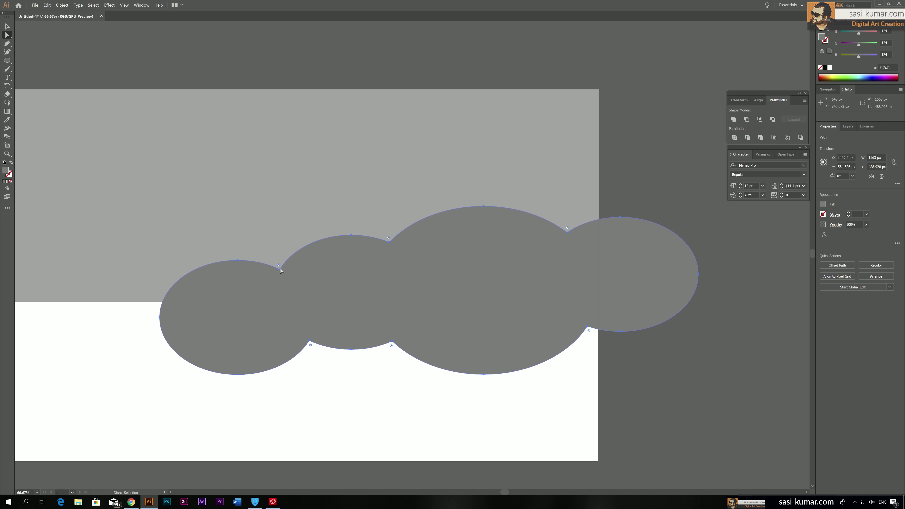
Round the left junction and the junction before the large bump into smooth curves.
left_click(279, 265)
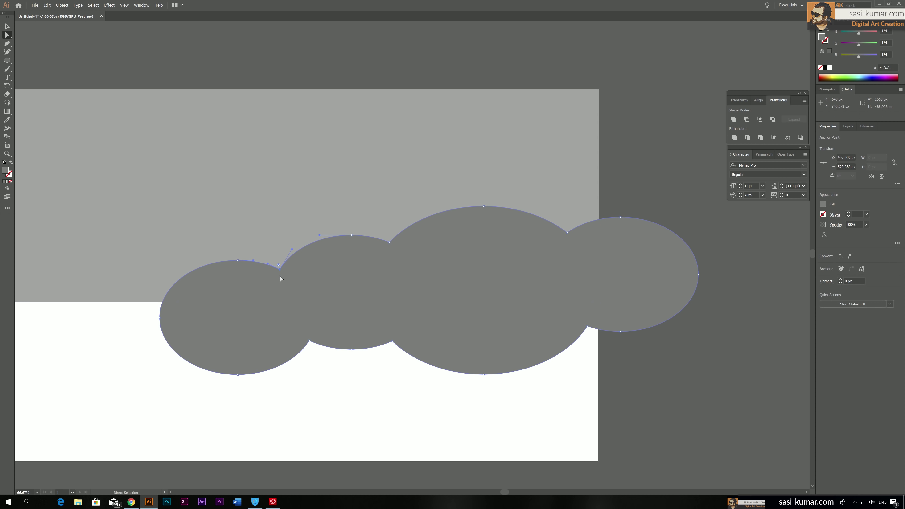
left_click_drag(279, 267, 264, 160)
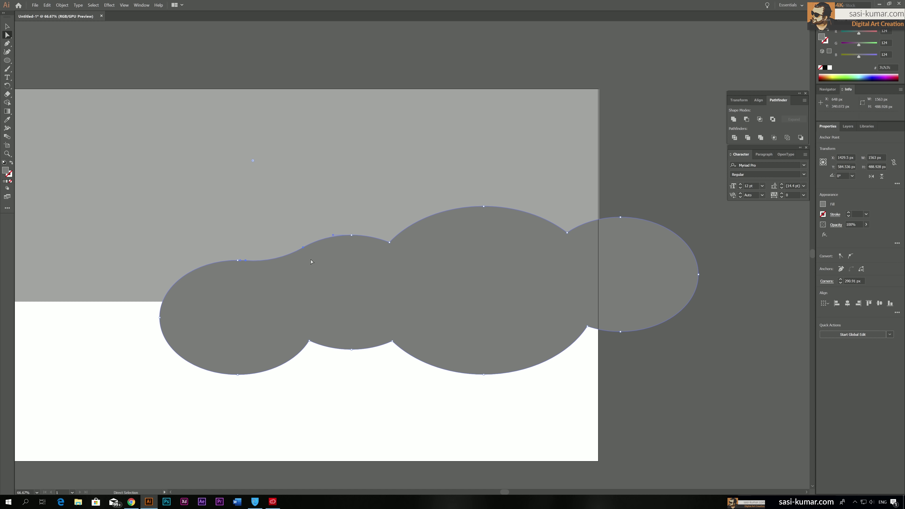
left_click(390, 244)
left_click_drag(380, 170, 378, 153)
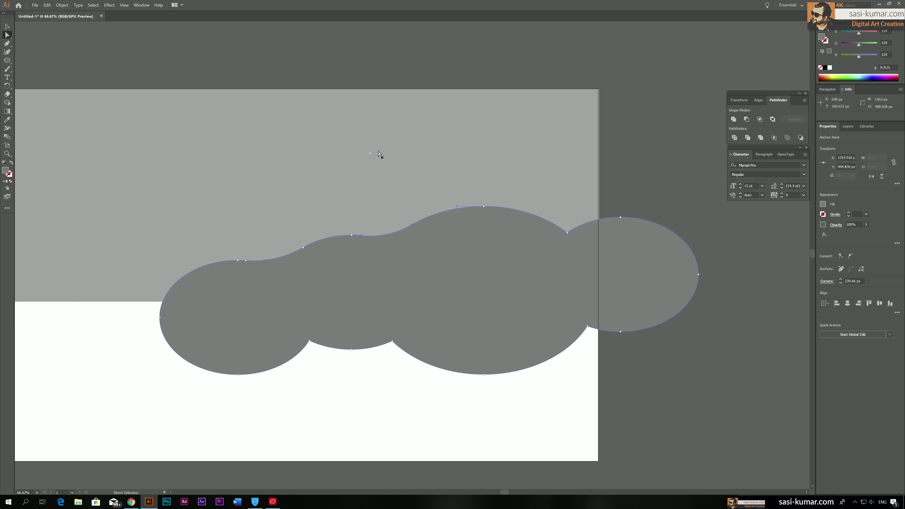
left_click(568, 232)
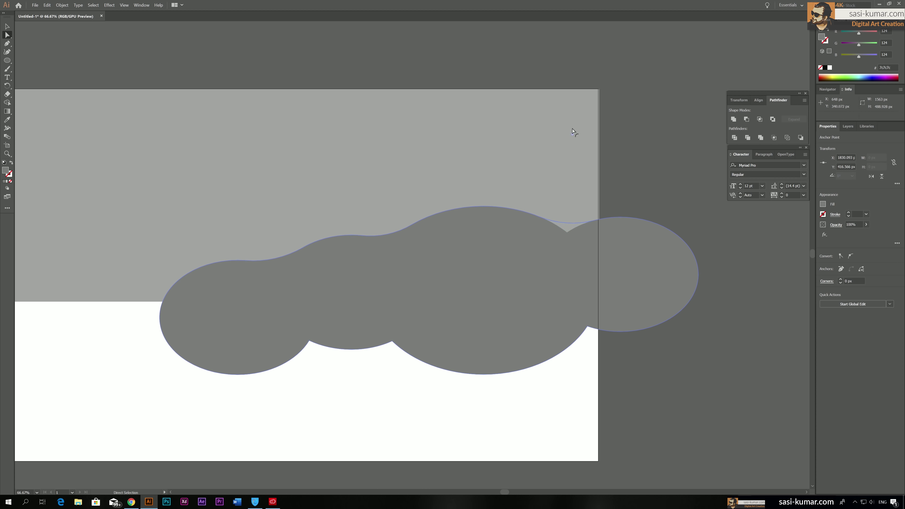
left_click(625, 156)
left_click_drag(292, 286, 431, 287)
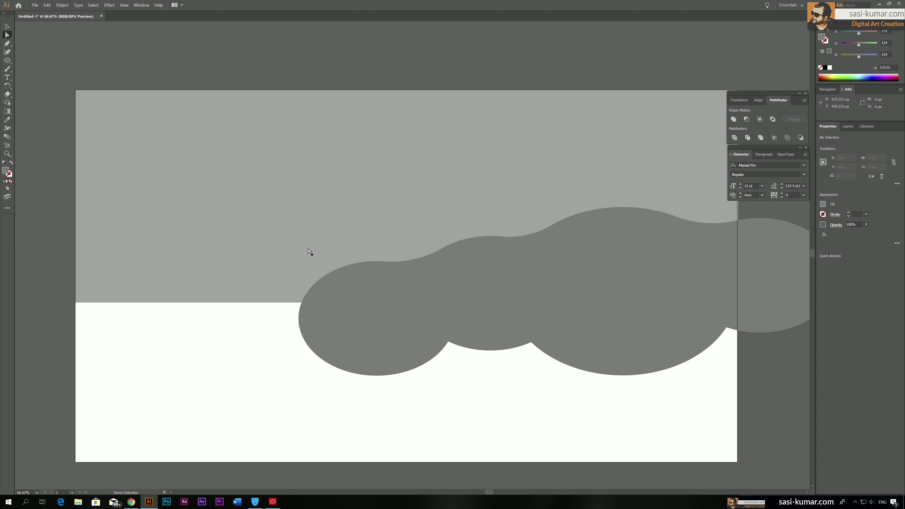
Draw an ellipse, a larger circle and a wide ellipse at the artboard's left edge.
key("ctrl+minus")
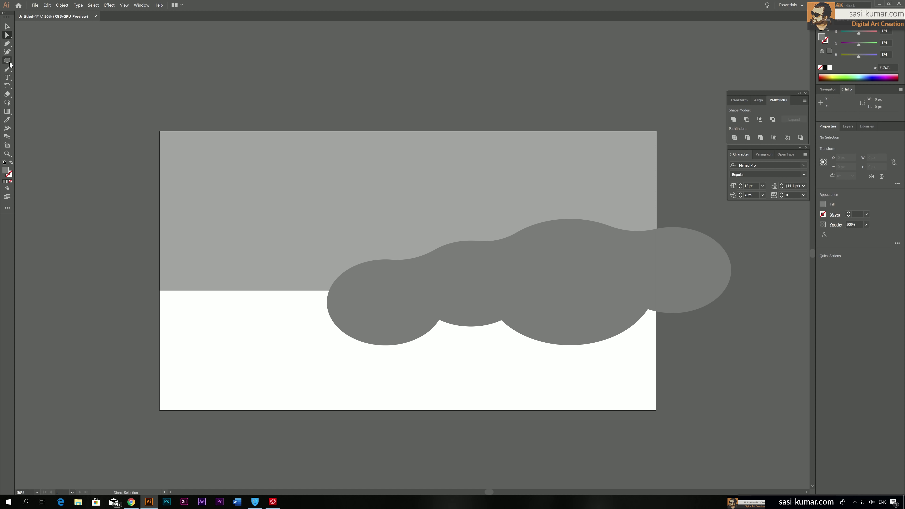
key("l")
left_click_drag(140, 250, 241, 337)
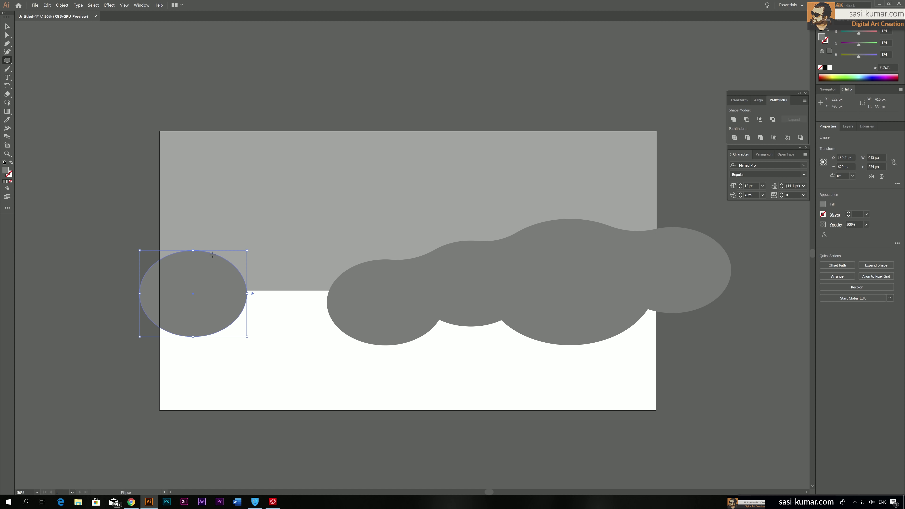
left_click_drag(264, 276, 331, 352)
left_click_drag(304, 252, 477, 342)
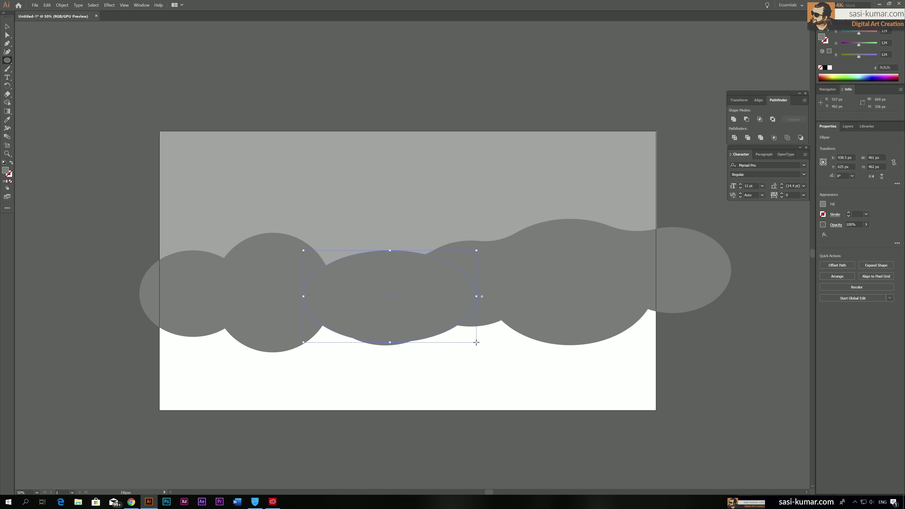
Move the three new shapes left and unite them into a single left hill.
left_click(7, 26)
left_click(193, 285)
left_click(293, 283, "shift")
left_click(385, 291, "shift")
left_click_drag(384, 291, 352, 289)
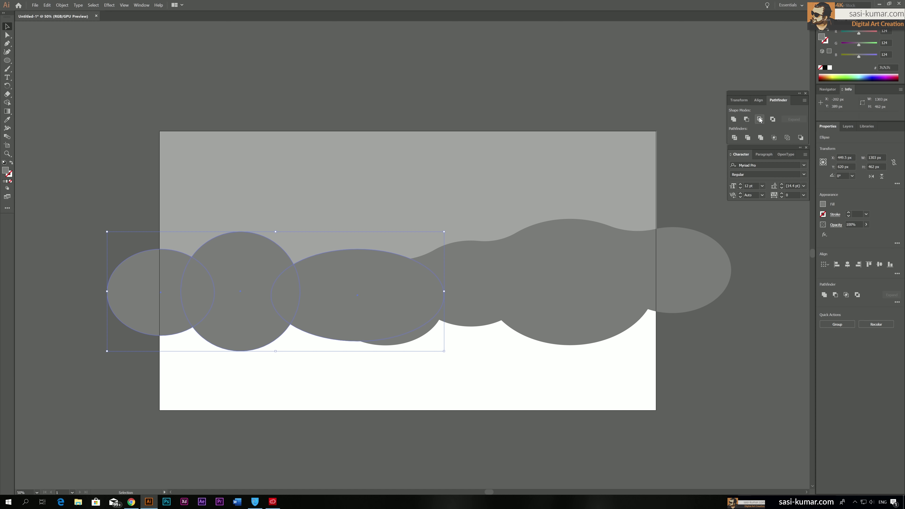
left_click(733, 119)
left_click(308, 51)
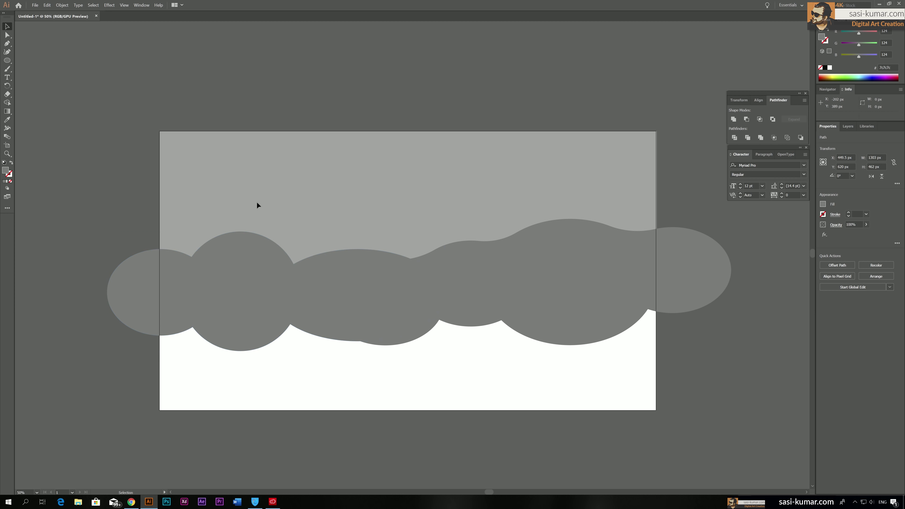
left_click(210, 285)
Round the cusps along the new hill's top with the corner widget.
left_click(7, 35)
left_click(192, 257)
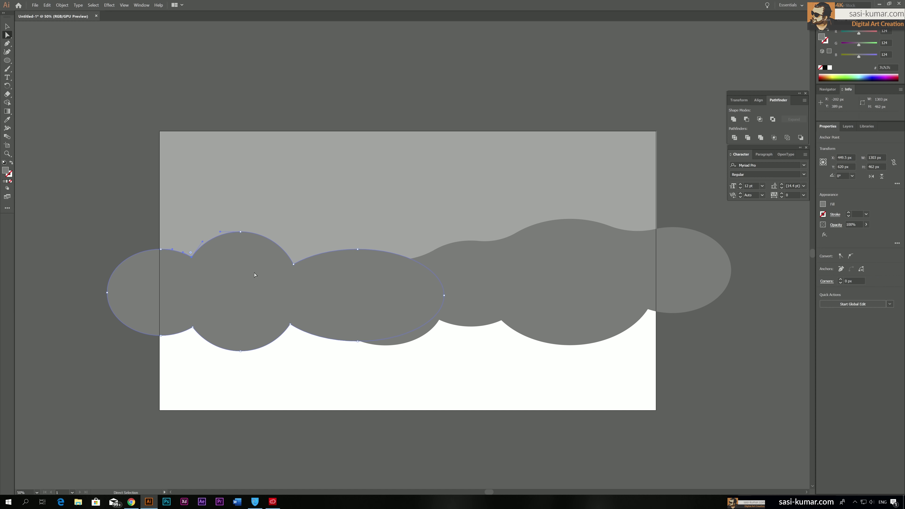
left_click(295, 264)
left_click_drag(296, 261, 323, 210)
Fill the left hill with lighter grey 919090.
left_click(311, 93)
left_click(274, 273)
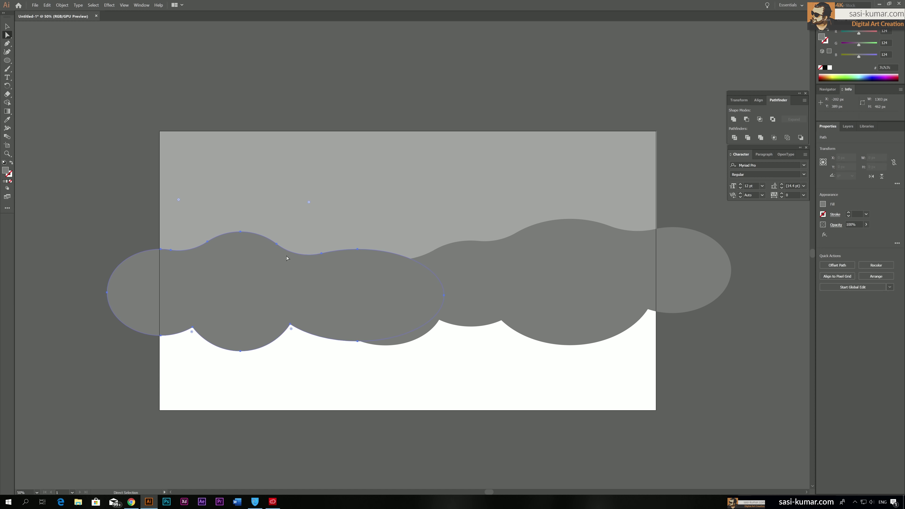
double_click(5, 170)
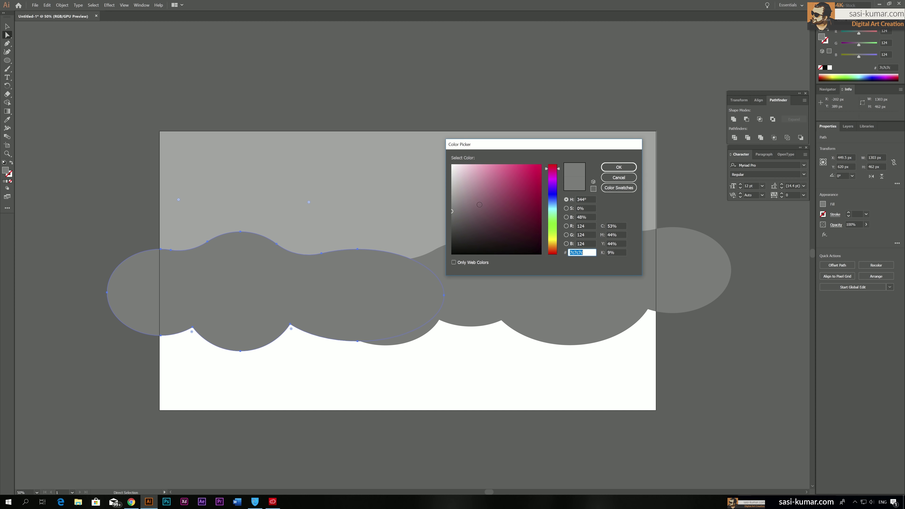
left_click(452, 203)
left_click(618, 167)
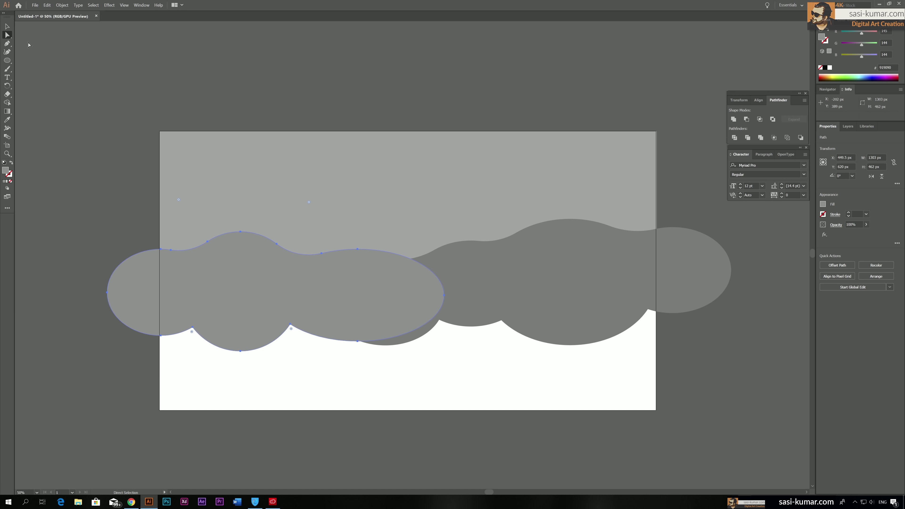
Bring the darker right hill to the front with Arrange > Bring to Front.
left_click(7, 26)
left_click(524, 287)
right_click(524, 287)
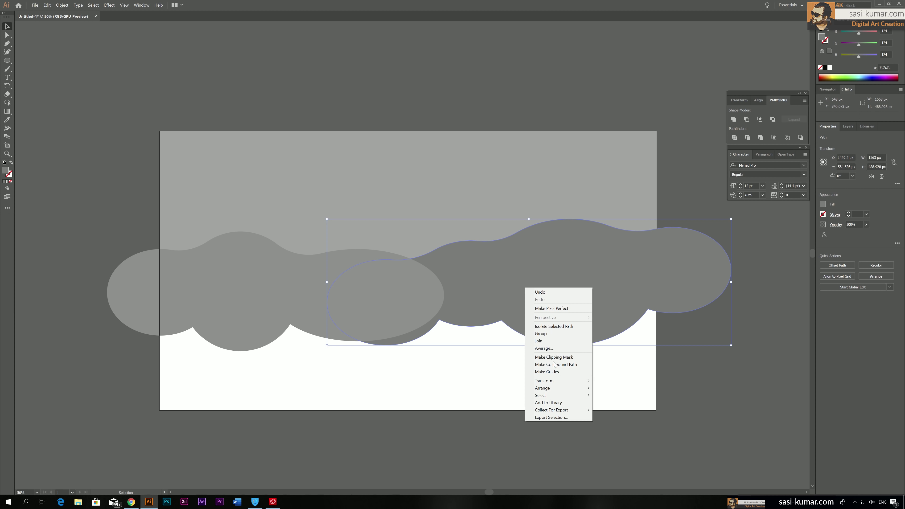
mouse_move(560, 388)
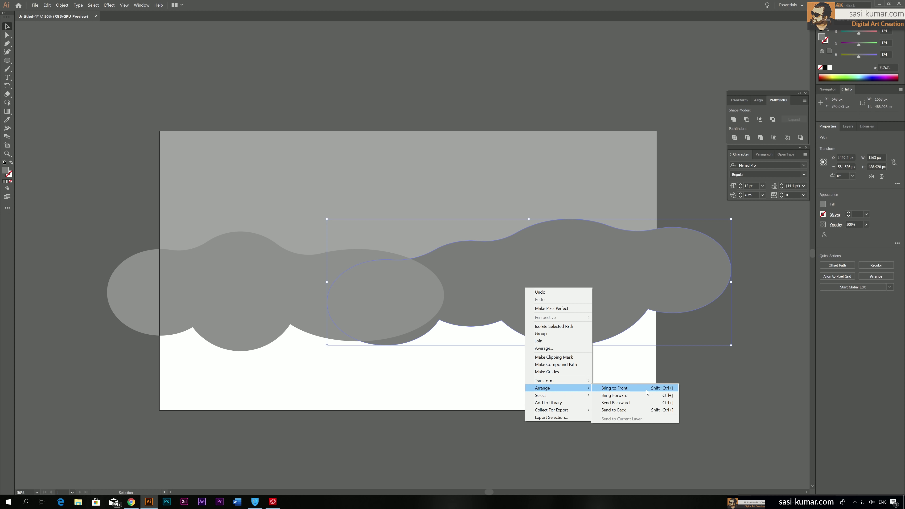
left_click(648, 391)
left_click(725, 360)
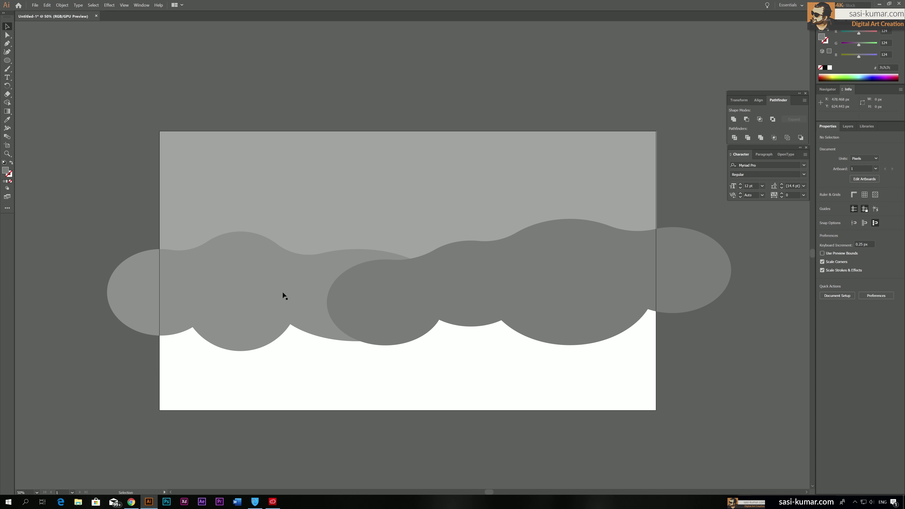
Nudge the left hill and draw a new ellipse over the left clouds.
left_click_drag(282, 292, 274, 296)
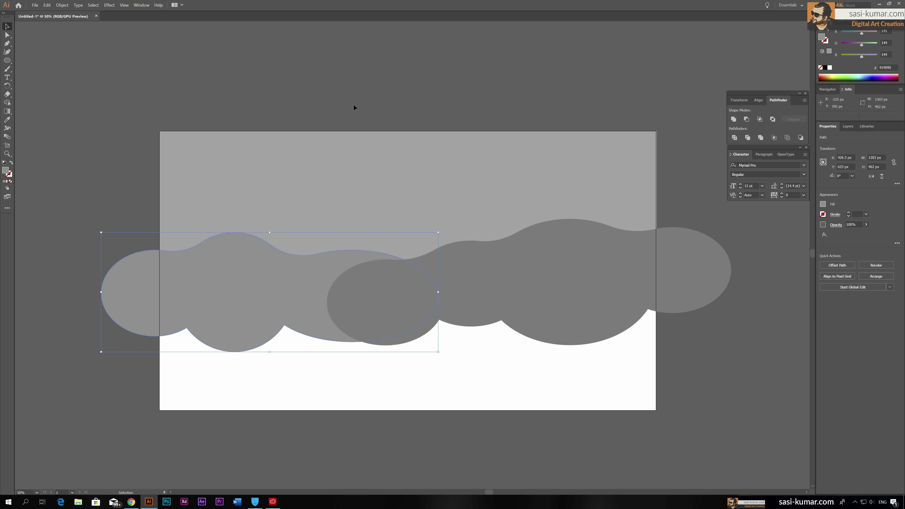
left_click(353, 109)
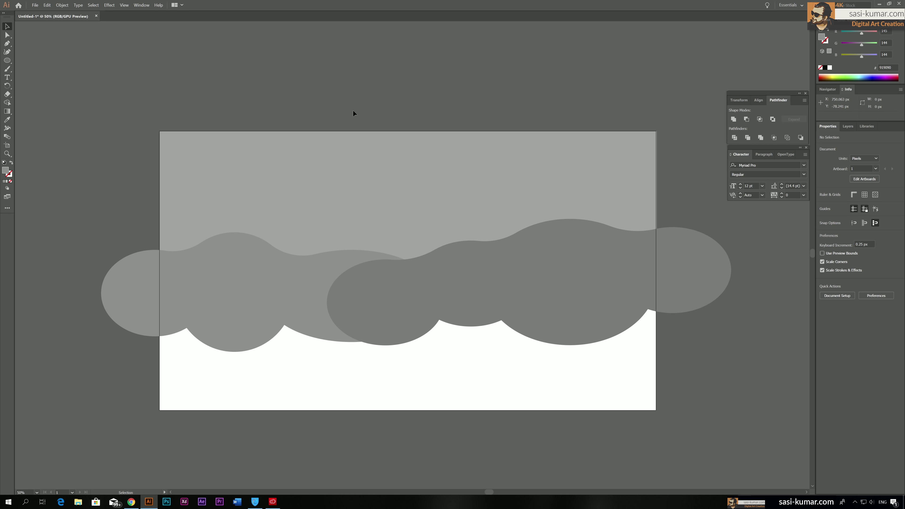
scroll(353, 111, "up", 1)
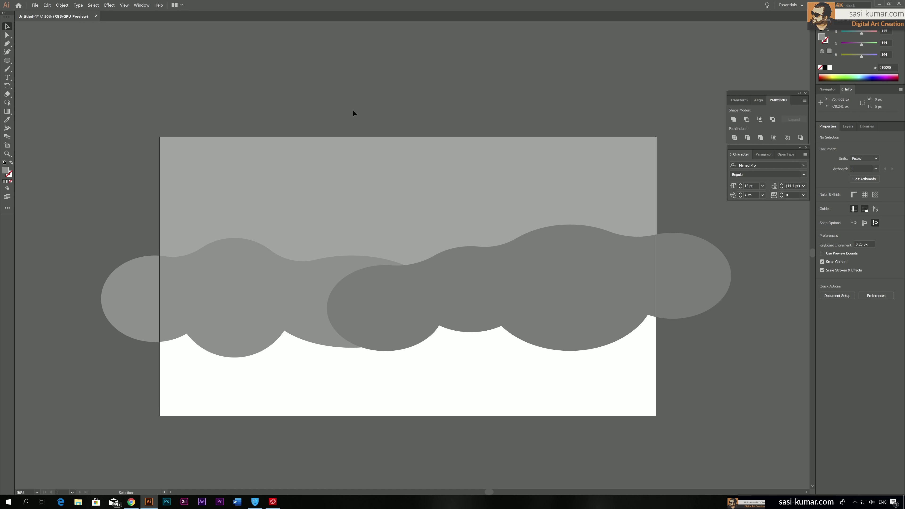
key("l")
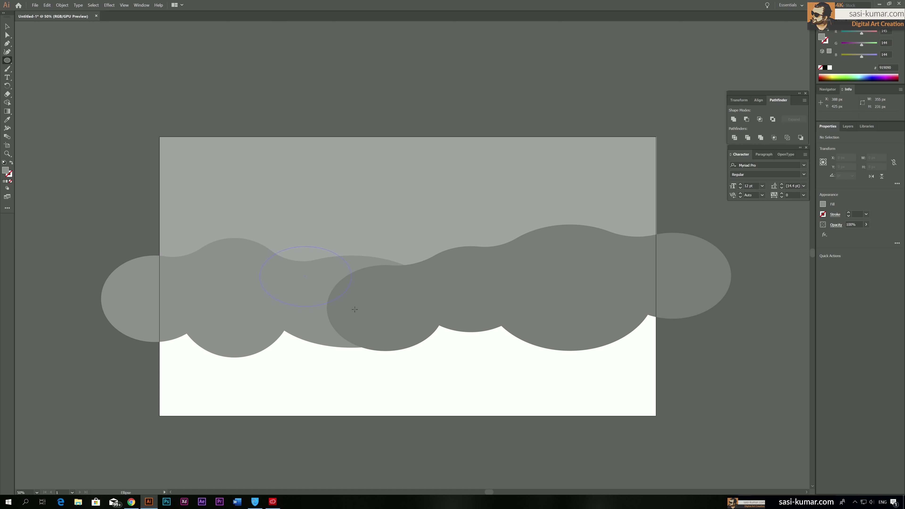
left_click_drag(370, 334, 370, 333)
key("v")
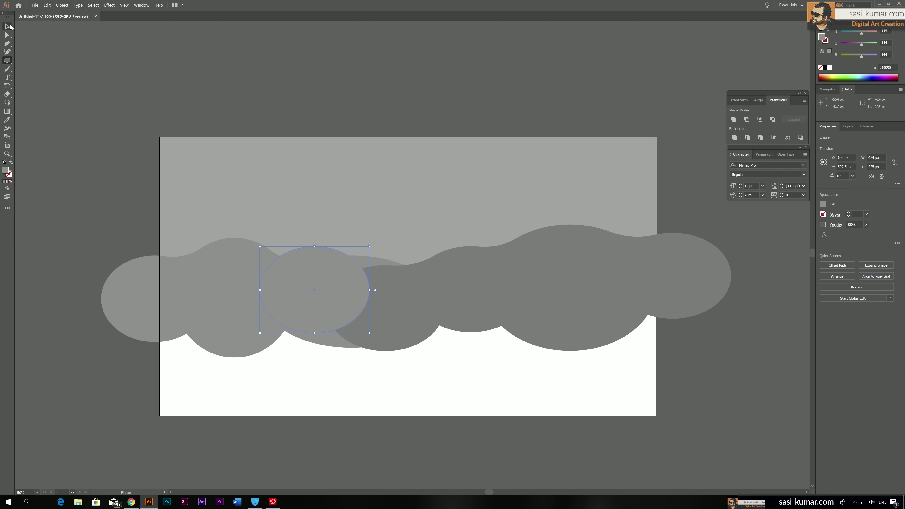
key("ctrl+shift+a")
left_click(294, 278)
Fill the new ellipse with a8a8a8 and send it behind the clouds.
double_click(8, 172)
type("a8a8a8")
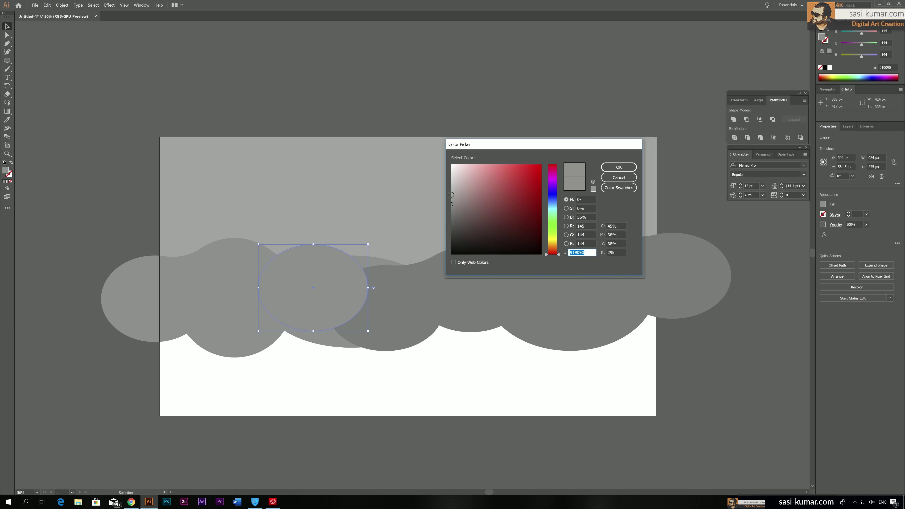
key("Return")
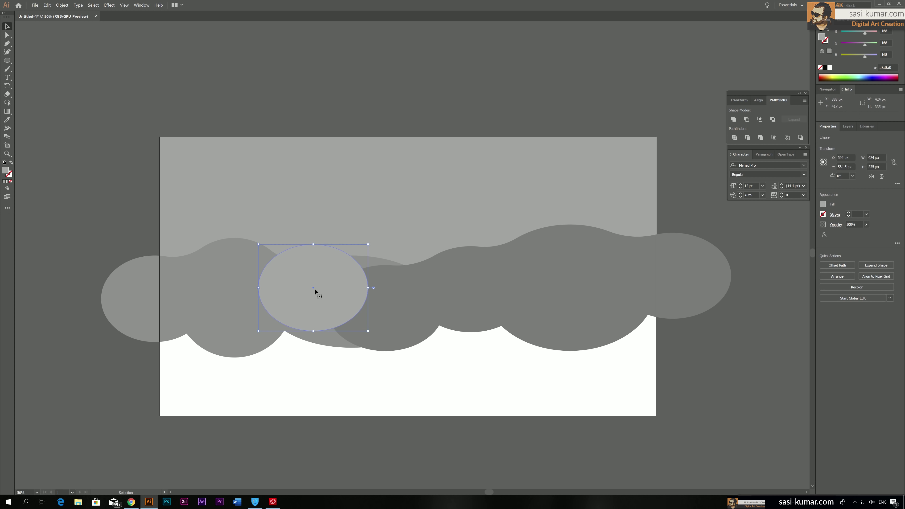
key("a")
key("ctrl+bracketleft")
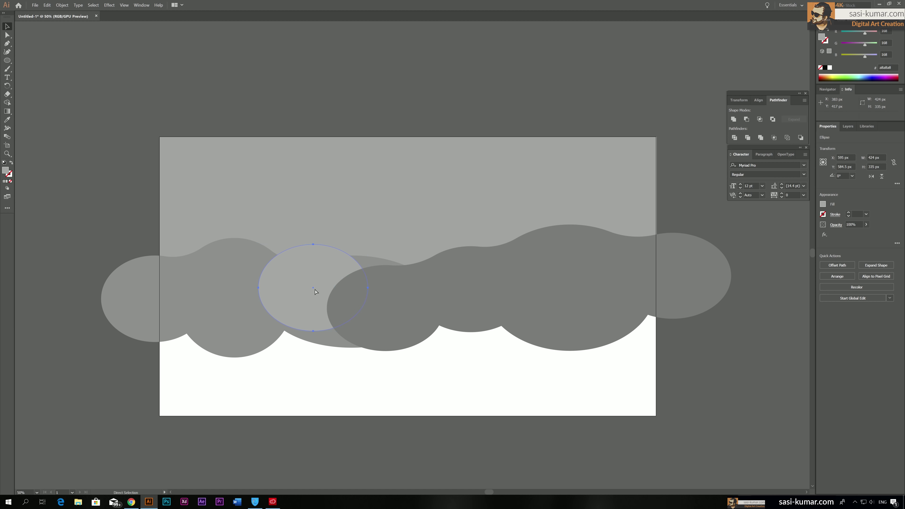
key("ctrl+shift+bracketleft")
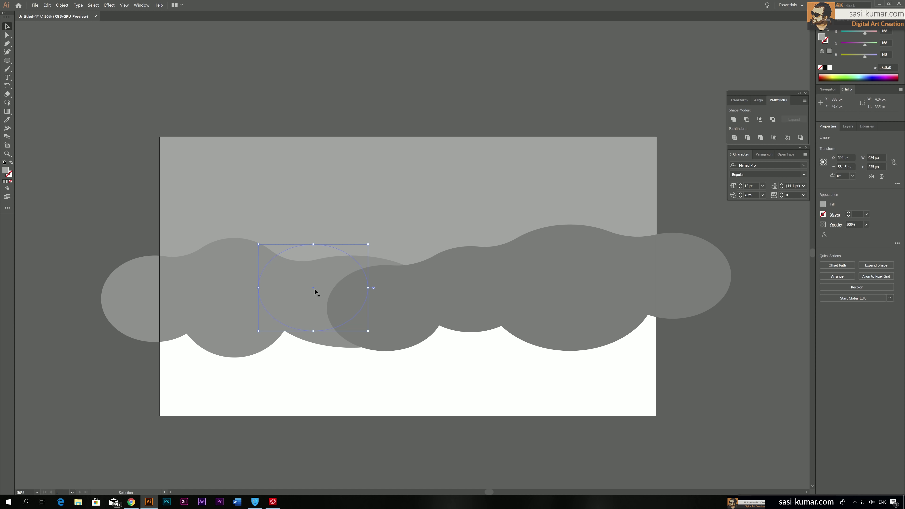
Recolour the sky rectangle to pale grey c6c2c2.
left_click(329, 159)
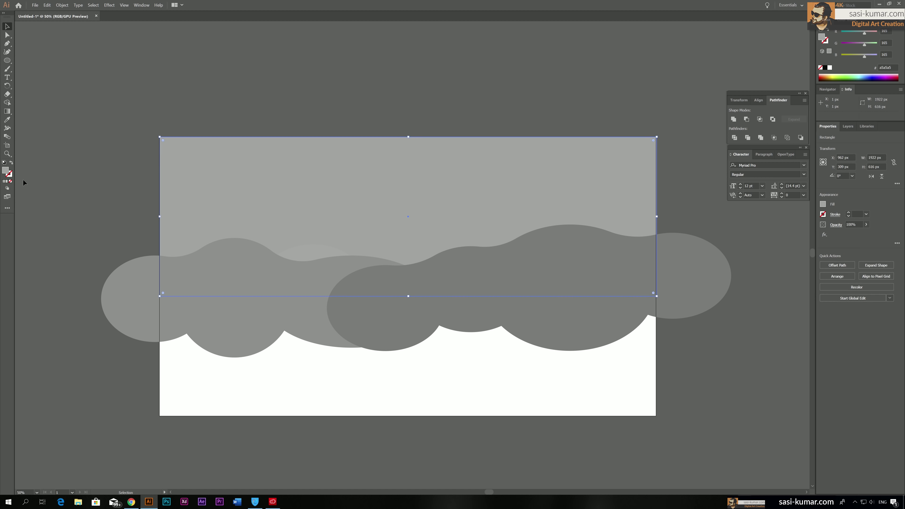
double_click(6, 171)
left_click(453, 185)
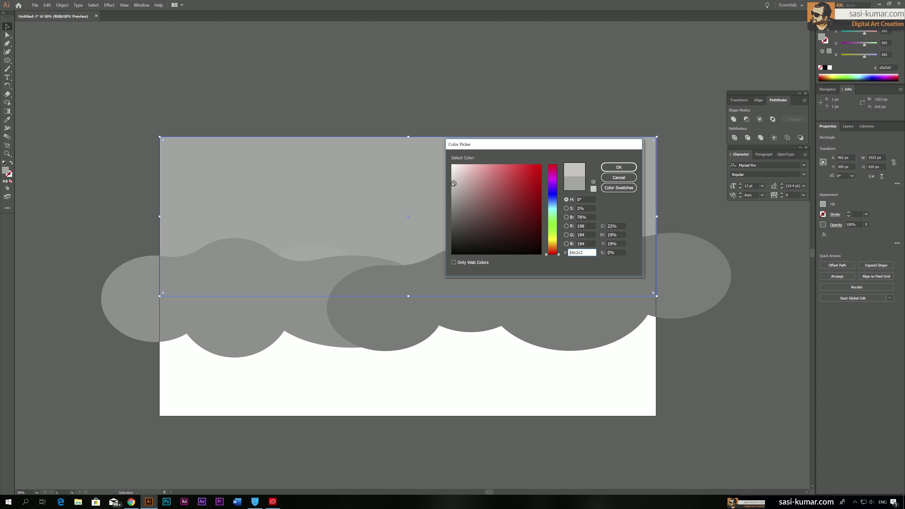
left_click(620, 167)
left_click(484, 53)
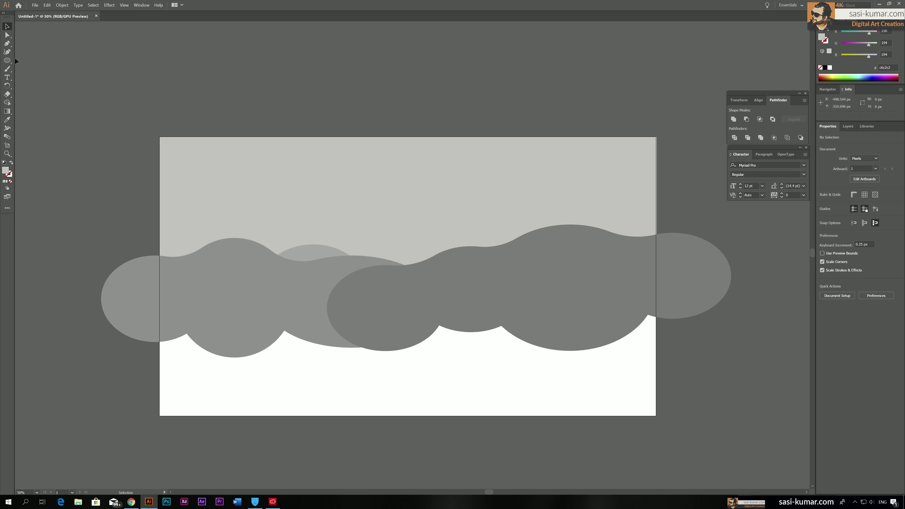
Alt-drag a copy of the light ellipse rightward and unite both into a double-humped cloud.
key("l")
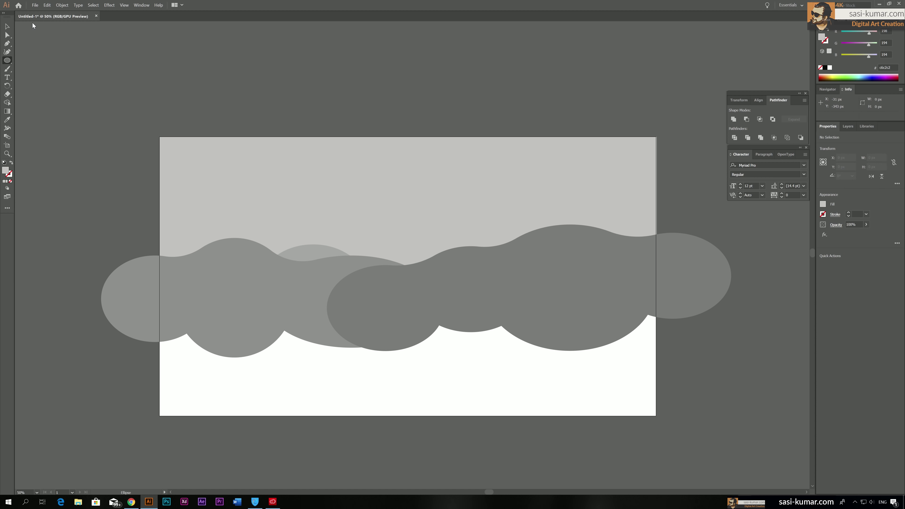
left_click(7, 25)
left_click(293, 248)
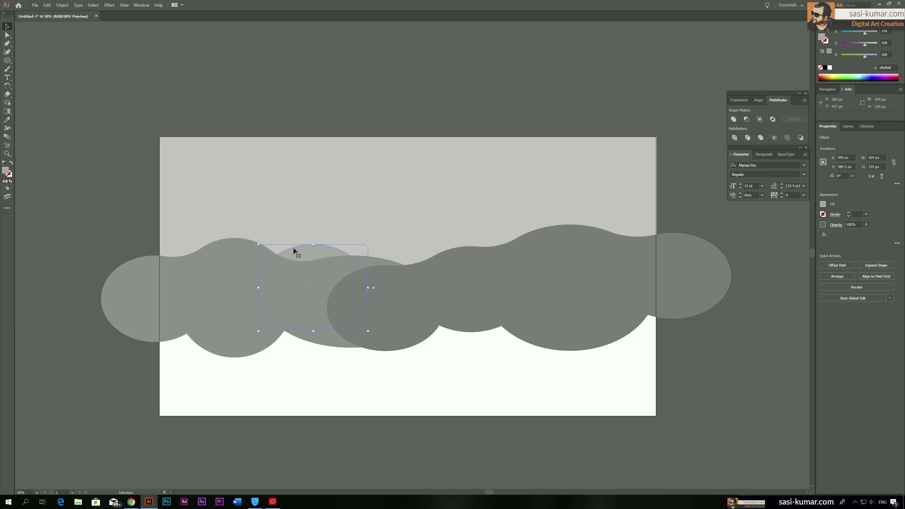
left_click_drag(293, 248, 488, 249)
left_click(404, 243)
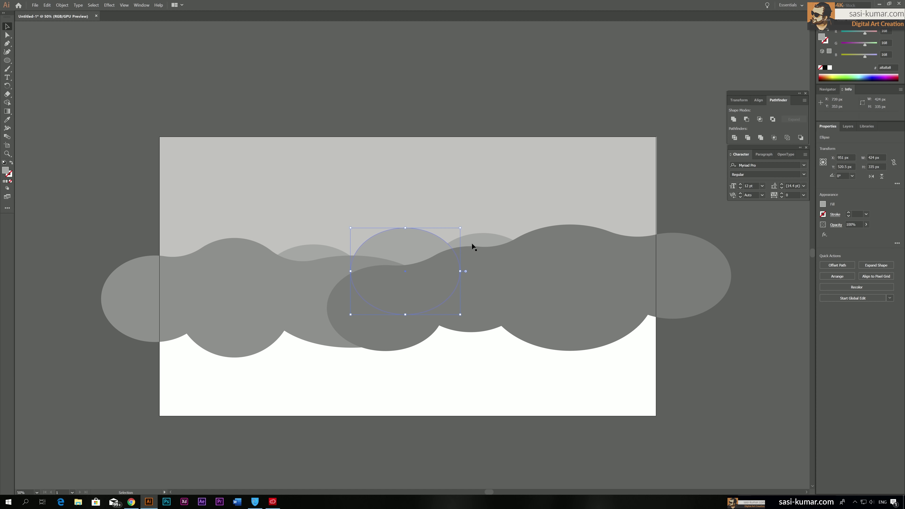
left_click(479, 242, "shift")
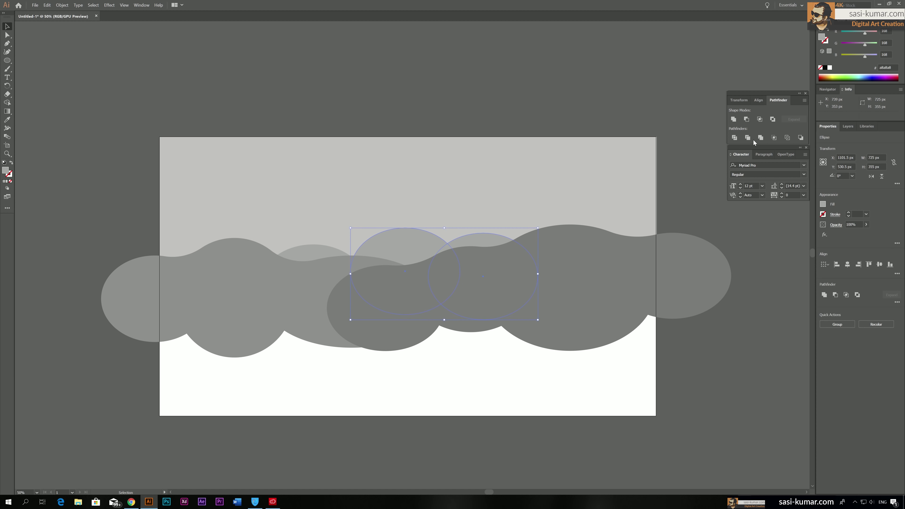
left_click(735, 120)
Round the dip between the cloud's two humps into a smooth curve.
key("a")
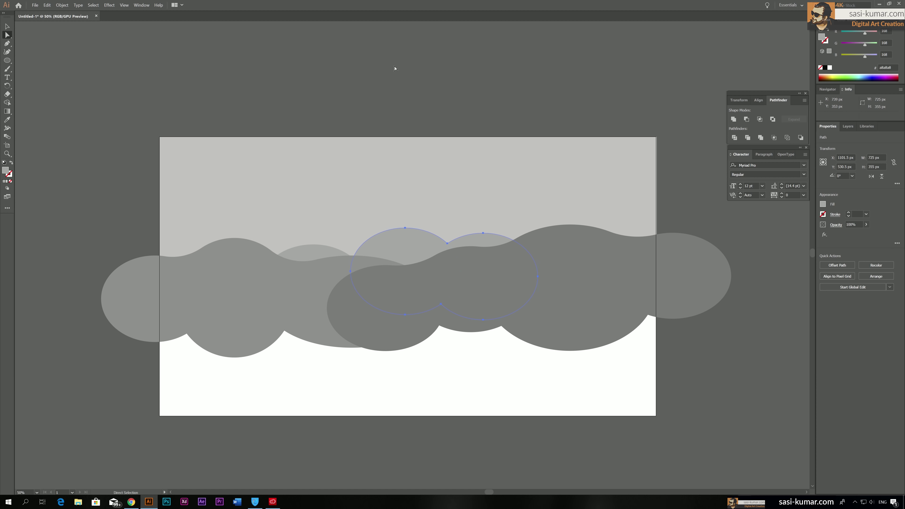
left_click(394, 72)
left_click(447, 246)
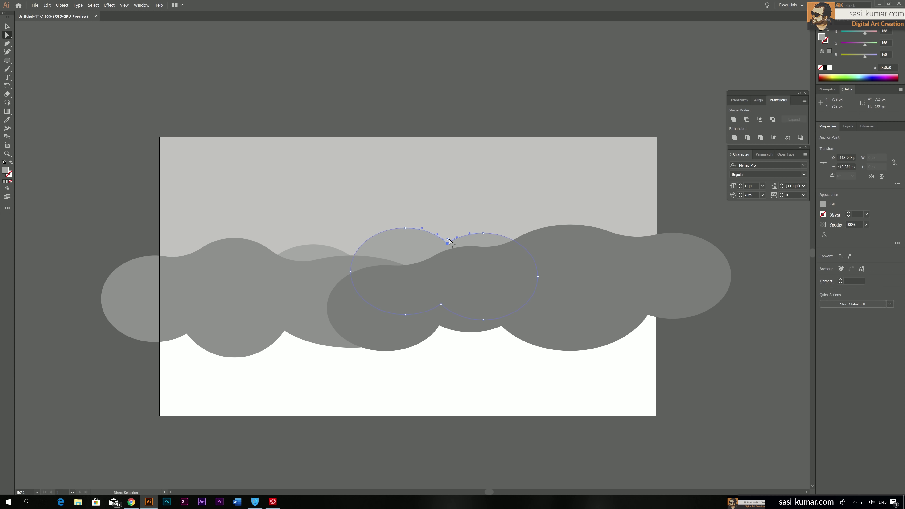
left_click_drag(458, 202, 464, 162)
left_click(464, 107)
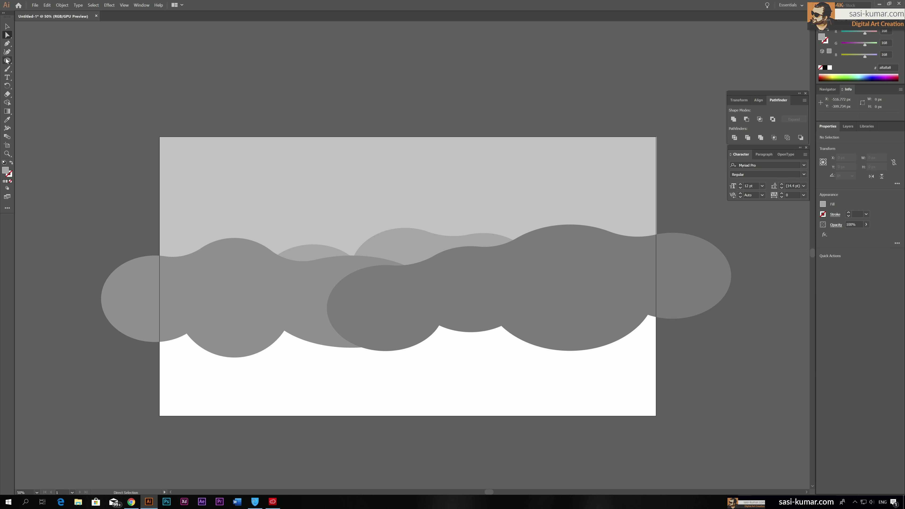
Draw a horizontal line across the clouds at the horizon.
left_click(7, 43)
left_click(89, 291)
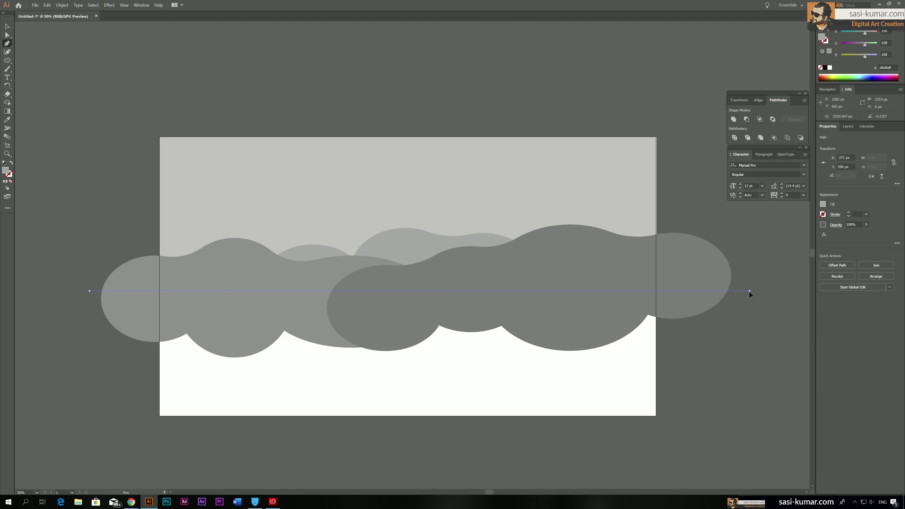
left_click(750, 291)
key("Escape")
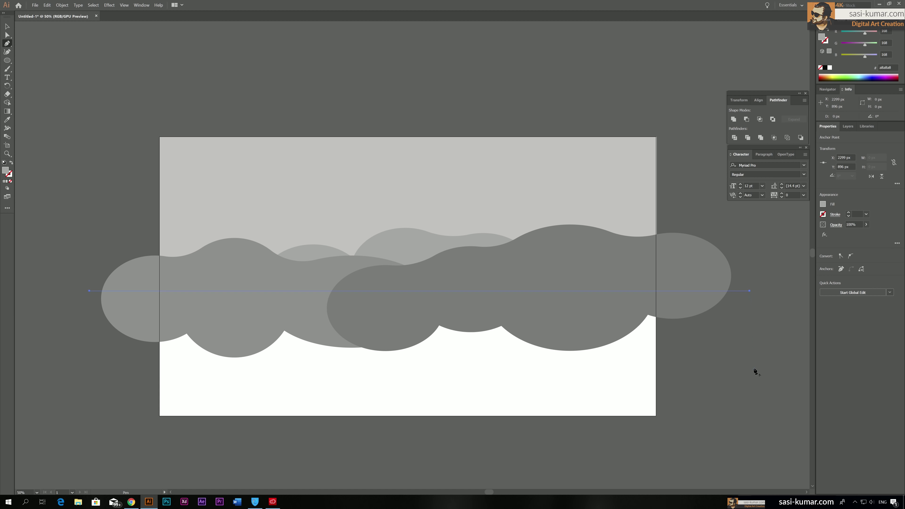
Select the clouds together with the line and apply Pathfinder Divide.
left_click(8, 27)
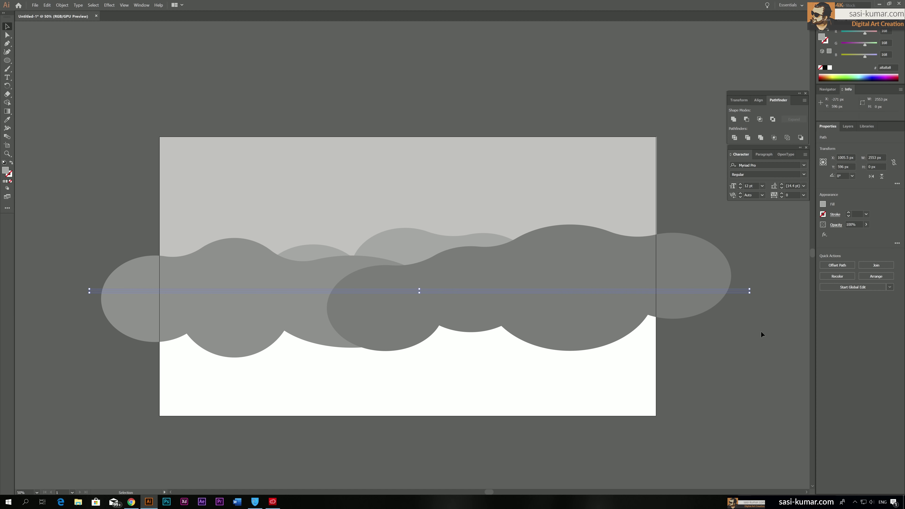
left_click_drag(687, 369, 14, 225)
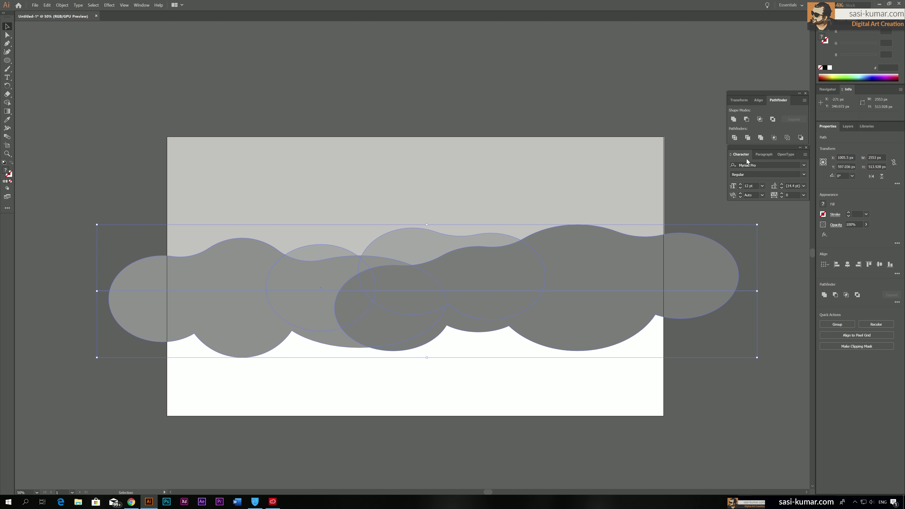
left_click(738, 140)
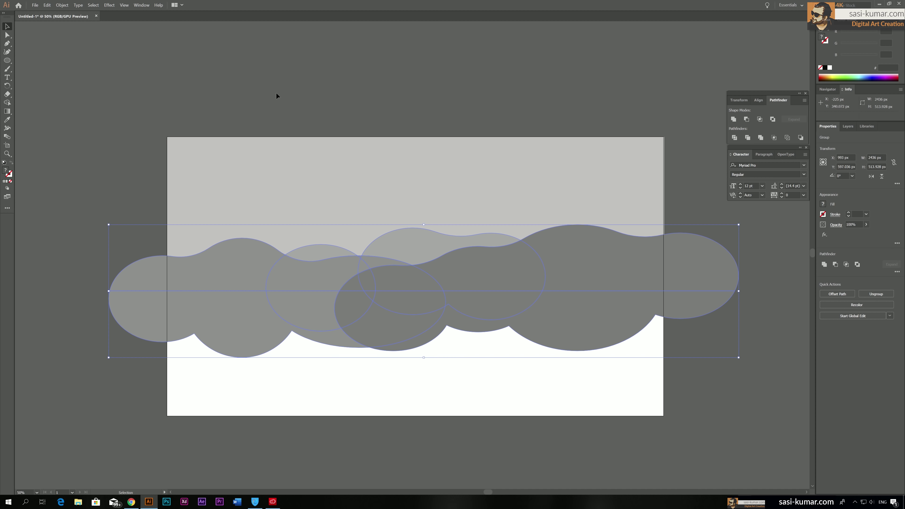
Delete all the cloud pieces below the horizon line.
double_click(342, 303)
left_click(175, 339)
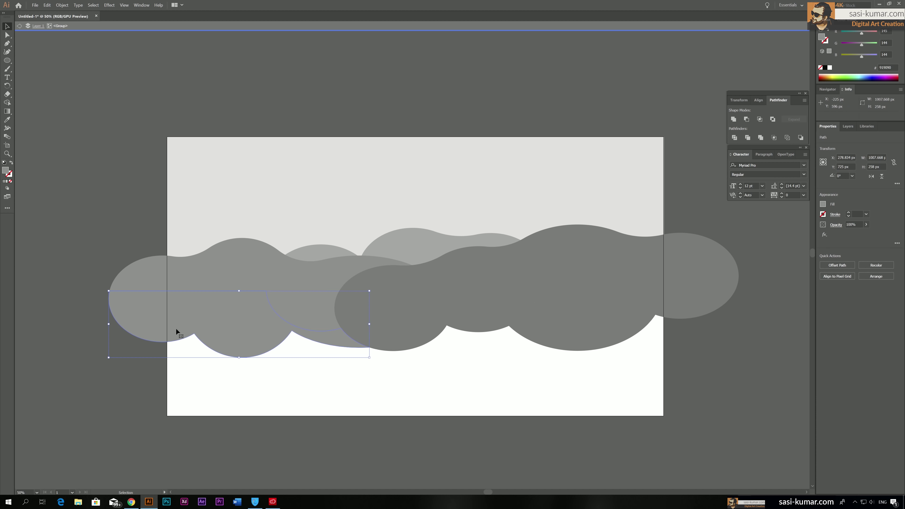
key("Delete")
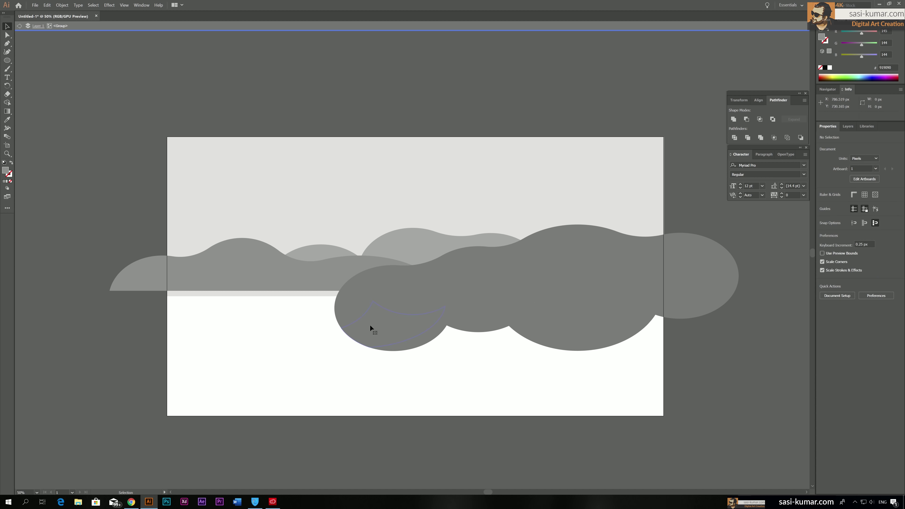
left_click(370, 325)
key("Delete")
left_click(410, 335)
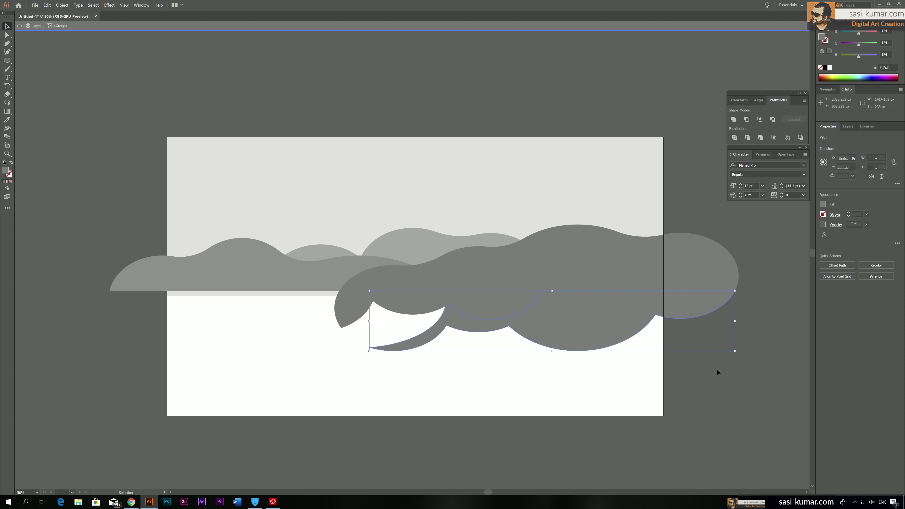
key("Delete")
left_click_drag(251, 316, 258, 304)
key("Delete")
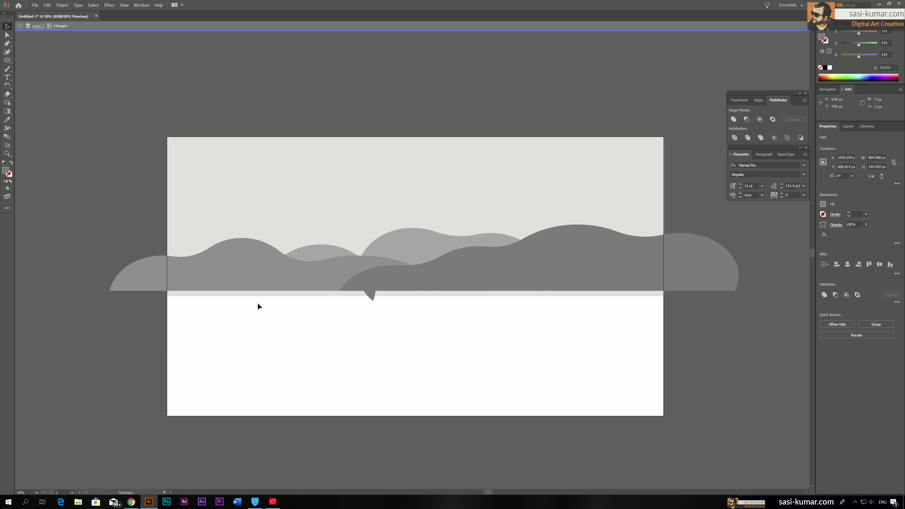
left_click(369, 295)
double_click(726, 339)
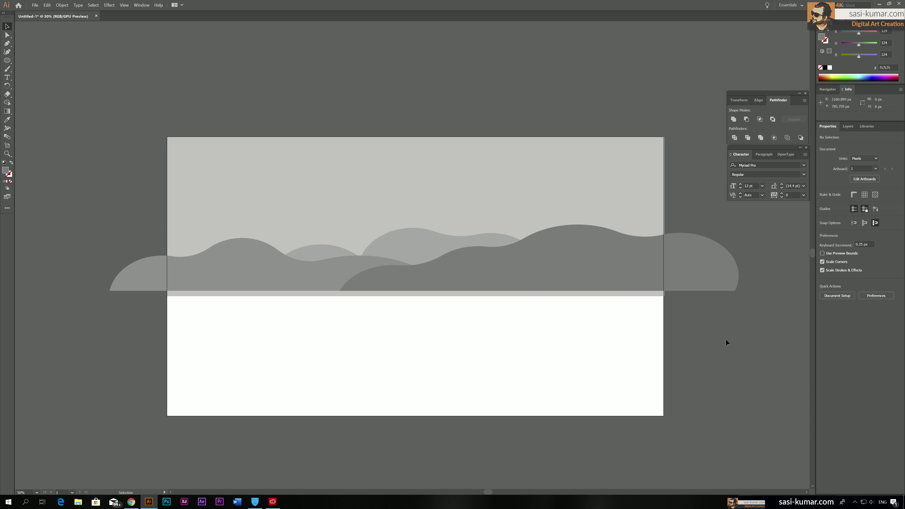
Check the resulting hills by selecting the middle, left and right pieces in the group.
left_click(719, 273)
left_click(705, 345)
left_click(465, 274)
double_click(464, 273)
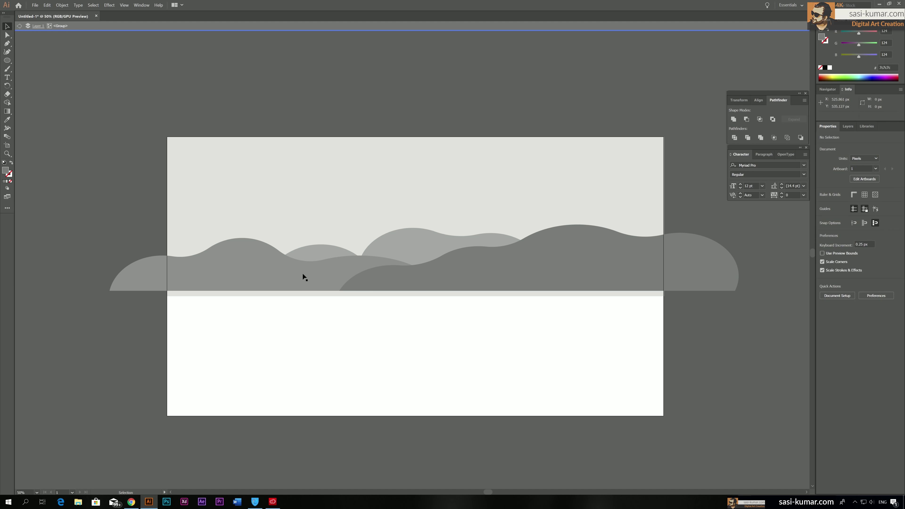
left_click(303, 273)
left_click(218, 267)
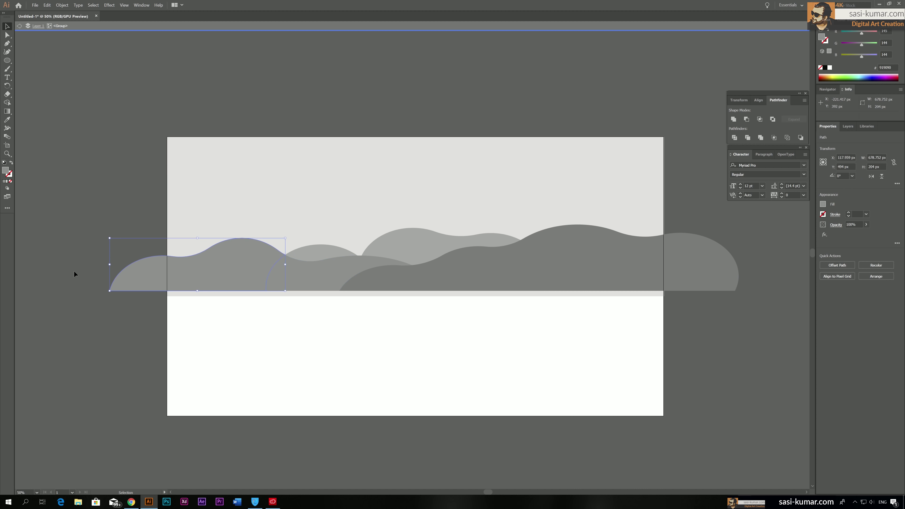
left_click(67, 291)
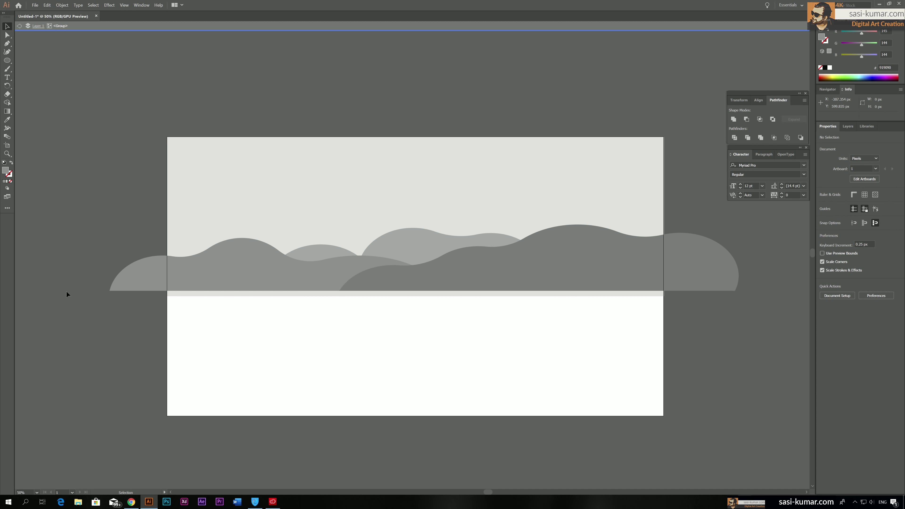
left_click(423, 277)
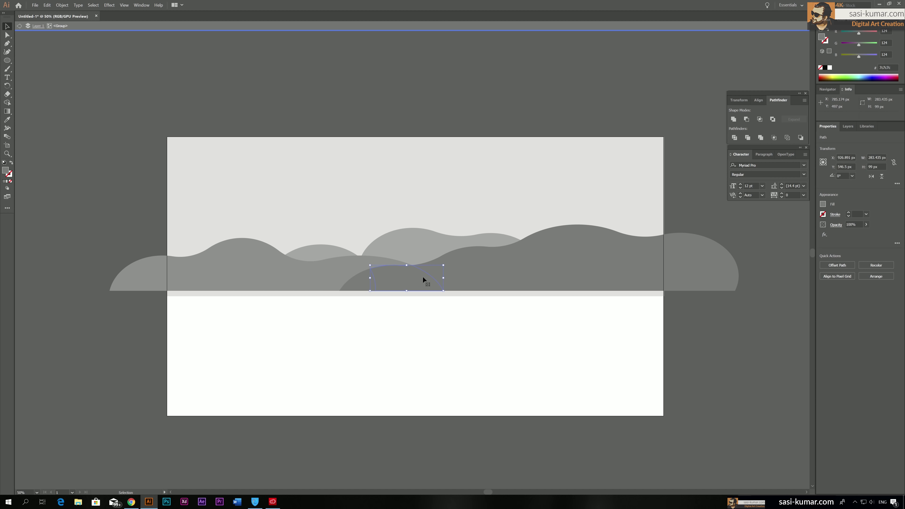
left_click(575, 276)
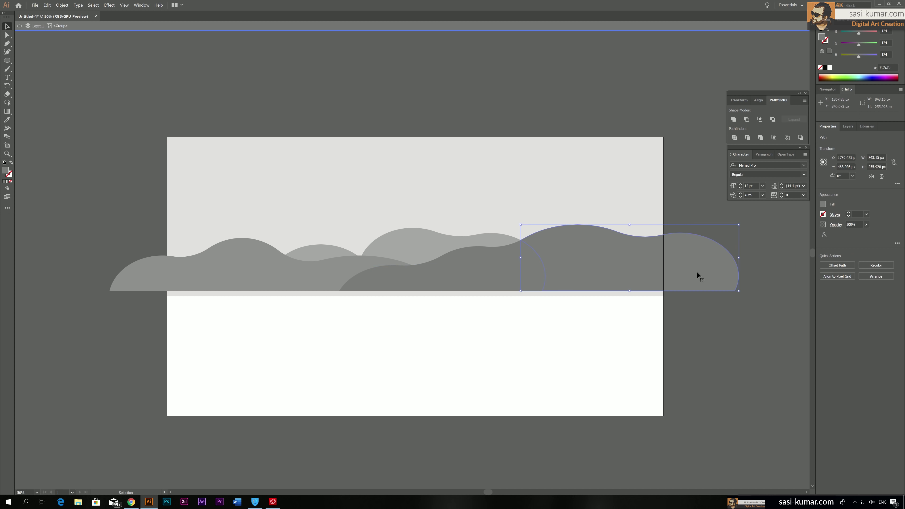
left_click(87, 87)
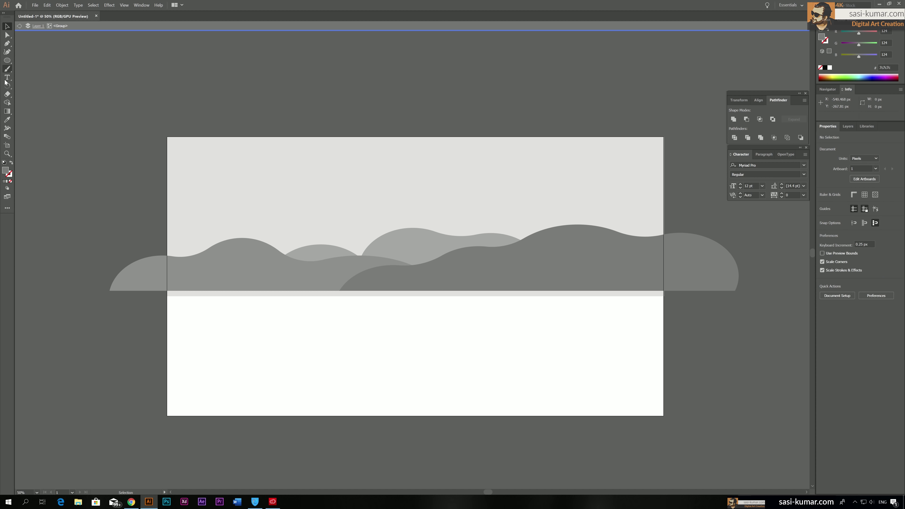
Draw a vertical line and align it to the artboard's right edge.
left_click_drag(10, 65, 42, 106)
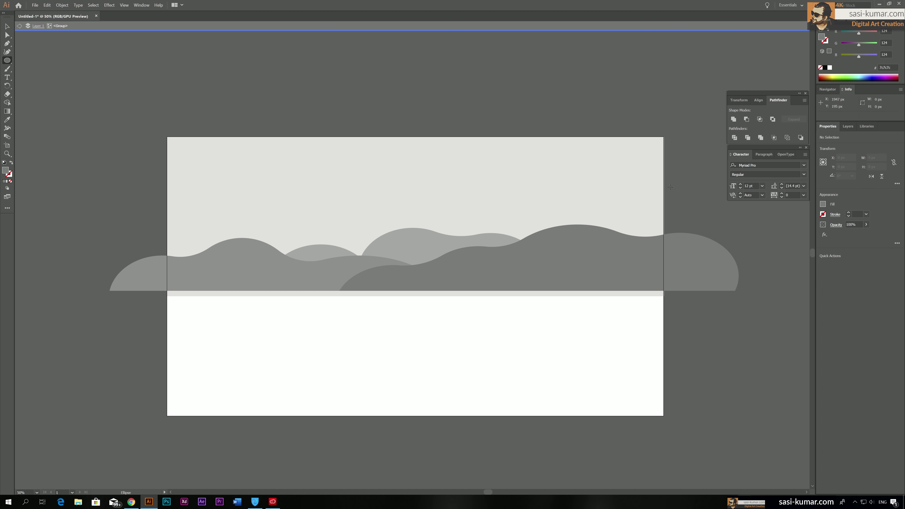
key("backslash")
left_click_drag(670, 187, 671, 377)
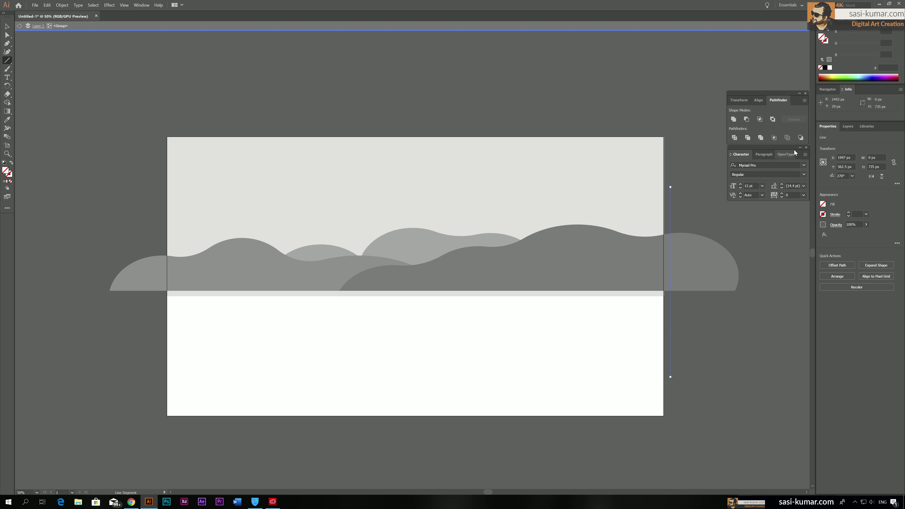
left_click(763, 101)
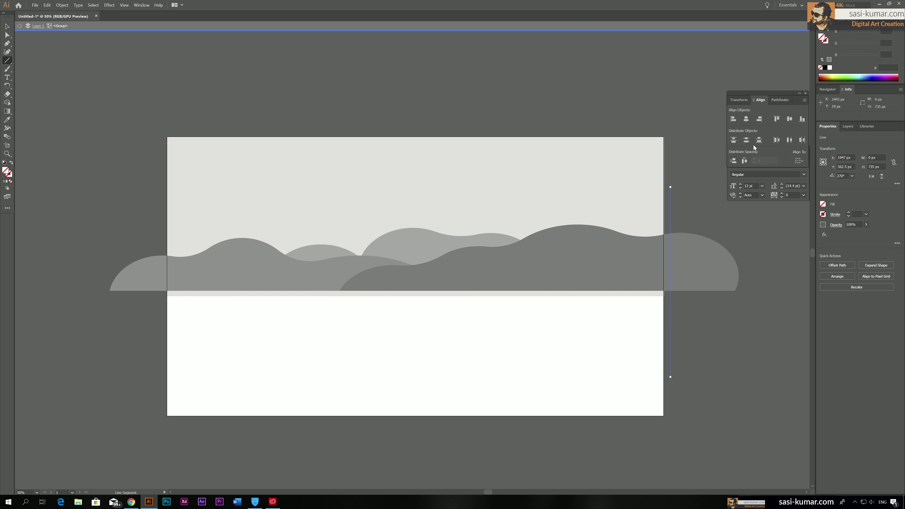
left_click(800, 161)
left_click(802, 186)
left_click(760, 119)
Divide the right hill along the line and delete the piece outside the artboard.
left_click(7, 26)
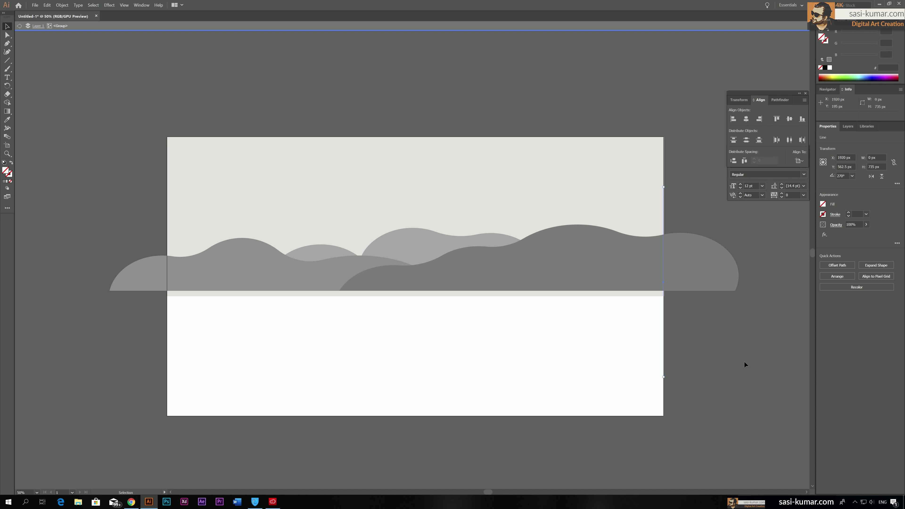
left_click(706, 268)
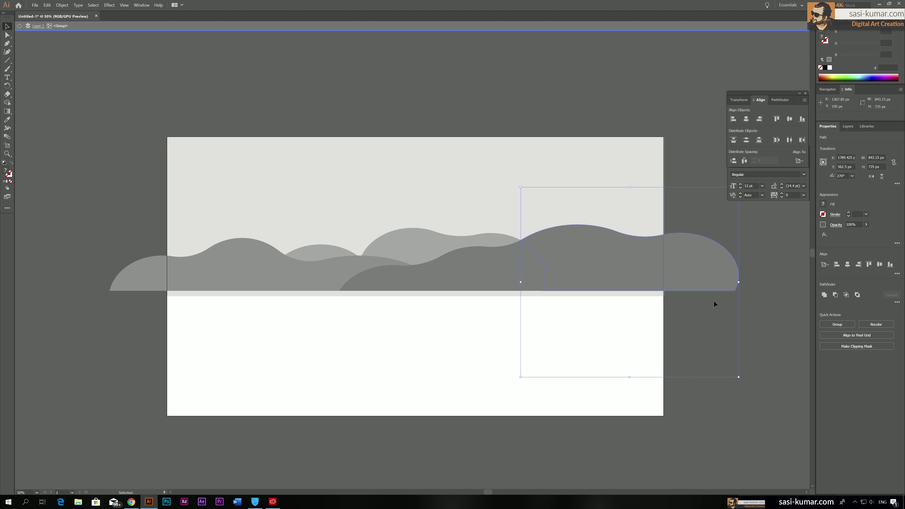
left_click(778, 100)
left_click(737, 142)
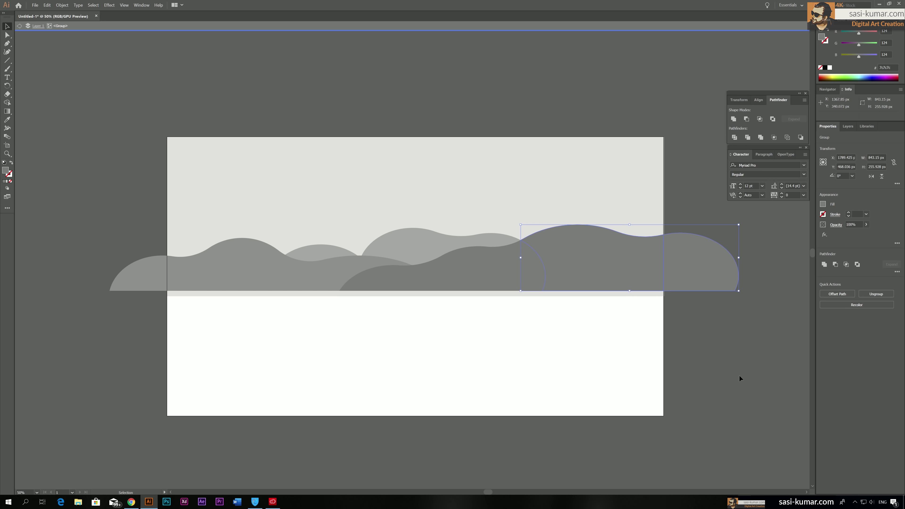
double_click(691, 263)
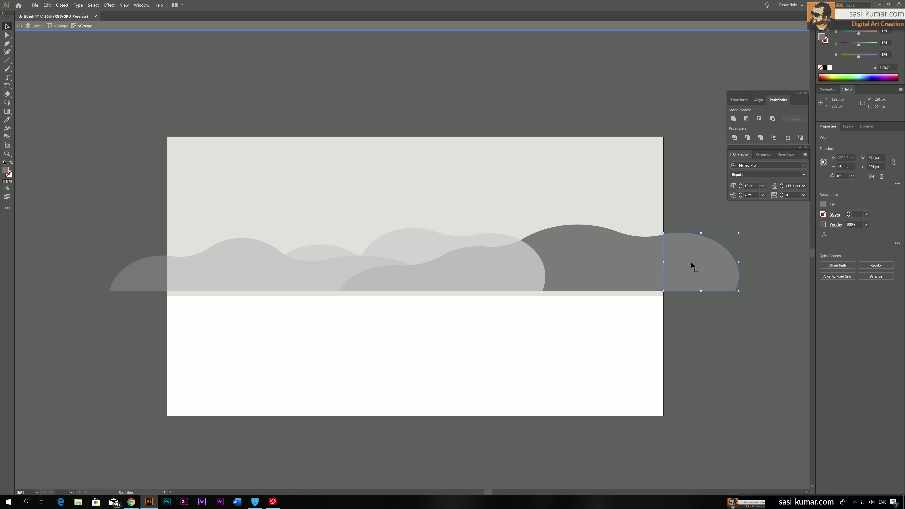
key("Delete")
Undo, then redo the removal of the off-artboard hill piece via the Edit menu.
left_click_drag(290, 198, 376, 236)
double_click(301, 73)
left_click(412, 213)
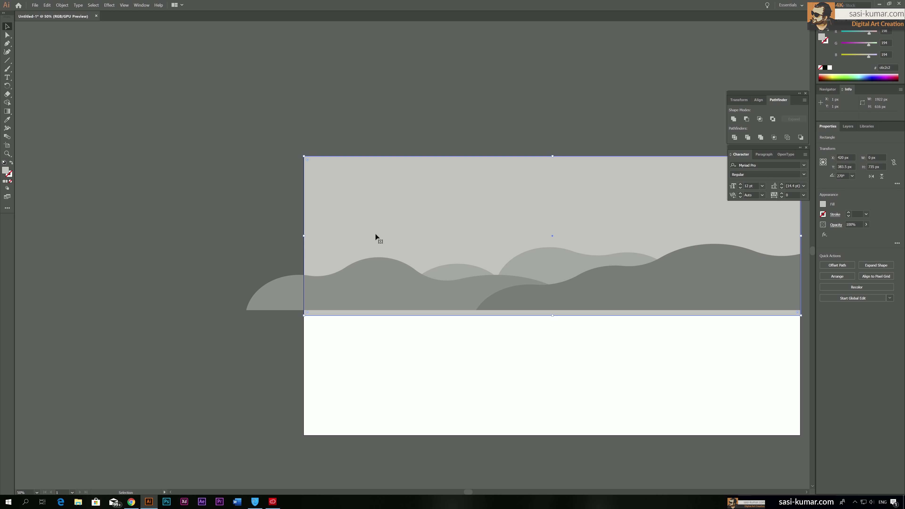
left_click(401, 98)
key("ctrl+z")
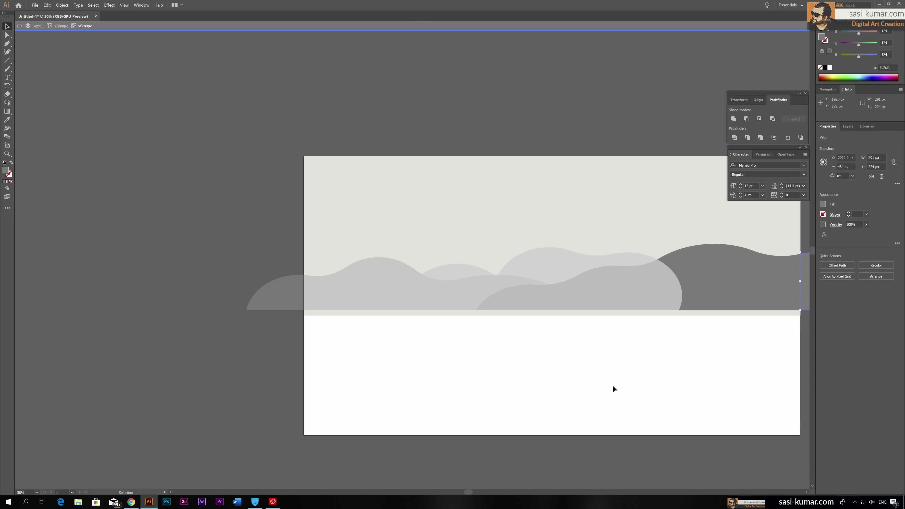
left_click_drag(715, 397, 404, 390)
double_click(614, 329)
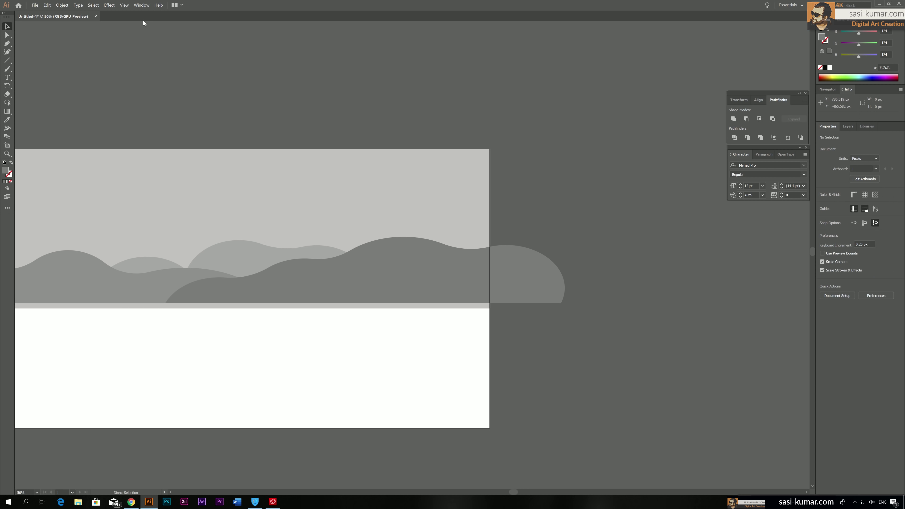
left_click(46, 4)
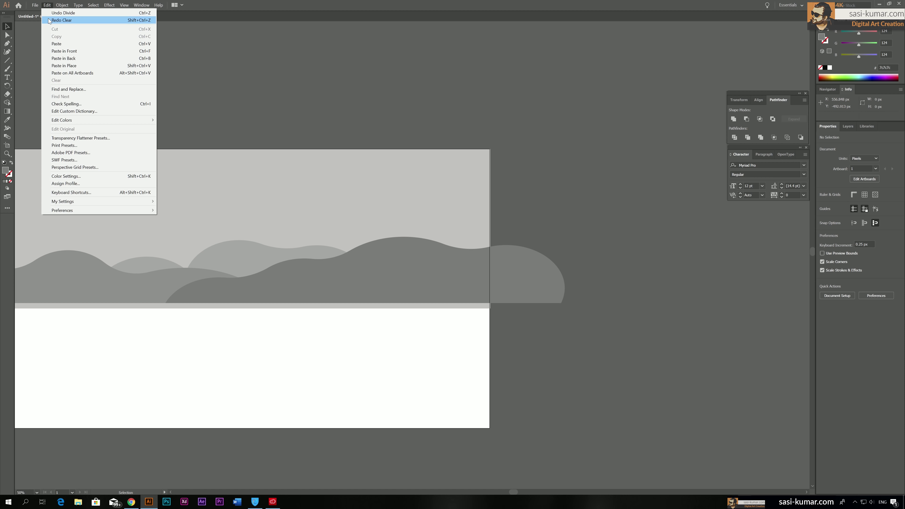
left_click(50, 11)
Paste the vertical cutting line back over the hills.
left_click(47, 5)
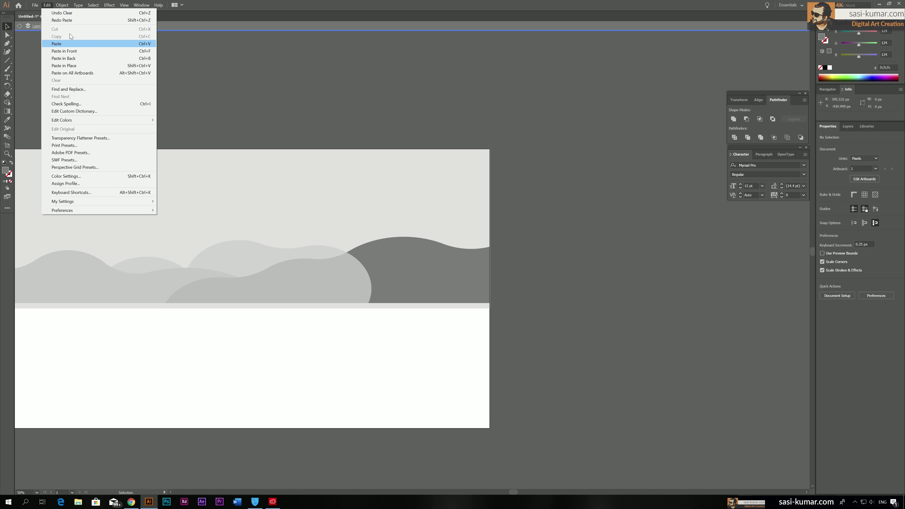
left_click(196, 71)
double_click(196, 70)
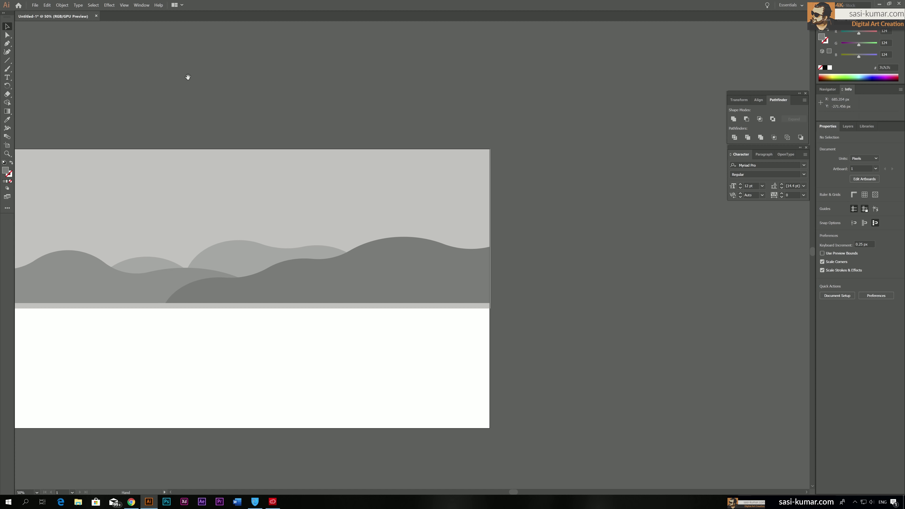
left_click_drag(173, 78, 515, 110)
key("ctrl+v")
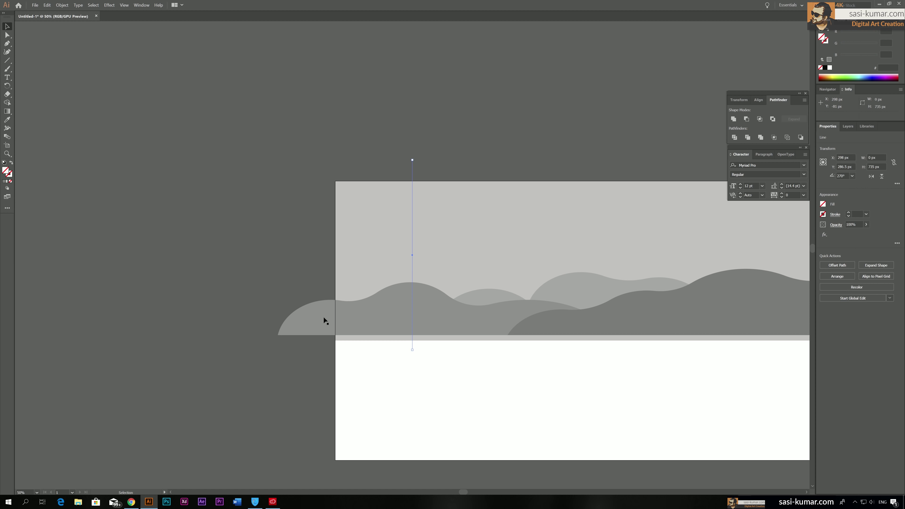
Align the cutting line to the artboard's left edge.
left_click(758, 100)
left_click(800, 161)
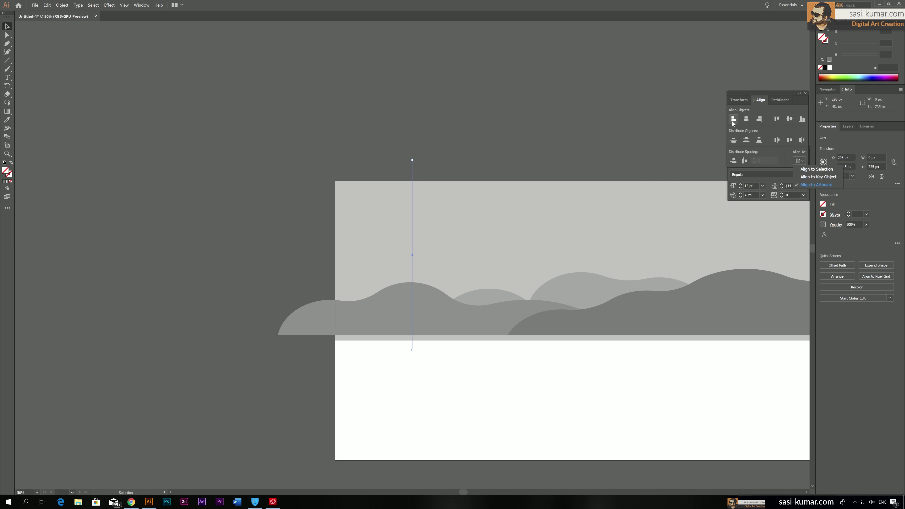
left_click(814, 185)
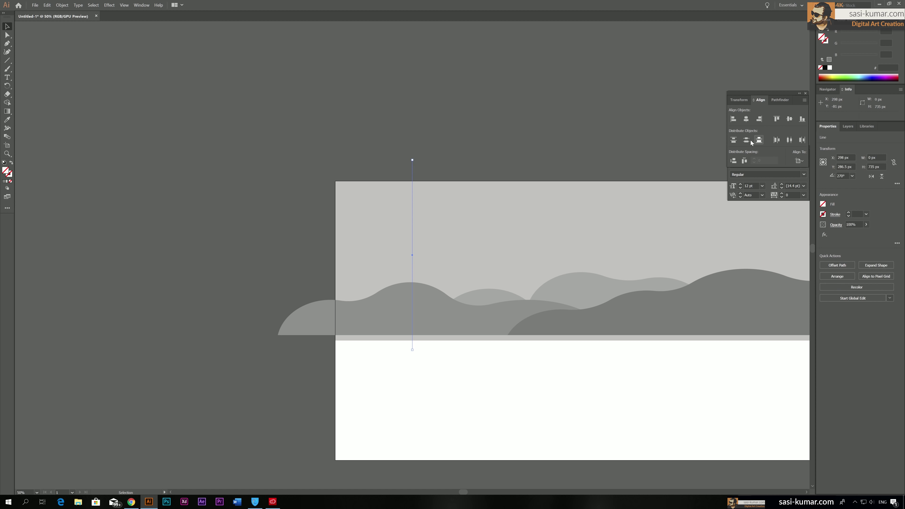
left_click(800, 161)
left_click(817, 185)
left_click(734, 119)
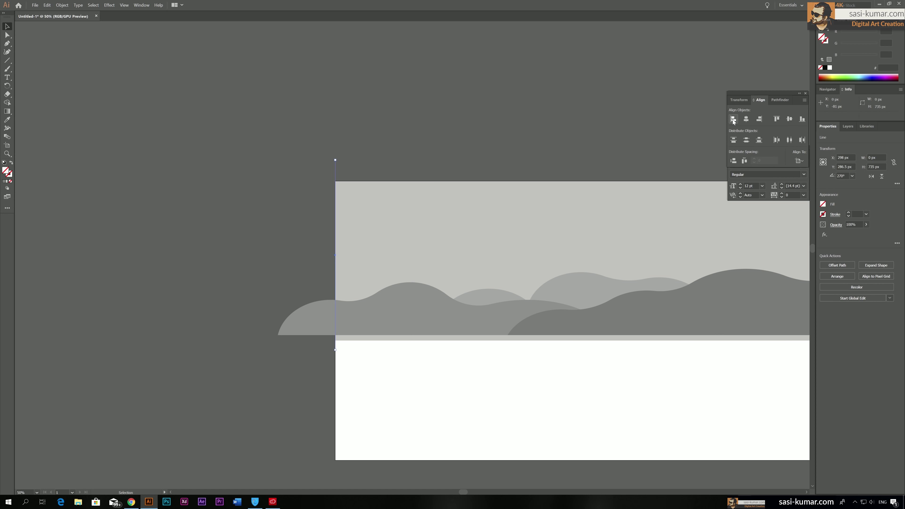
Split the left hill along the line and delete the piece outside the artboard.
left_click(309, 322, "shift")
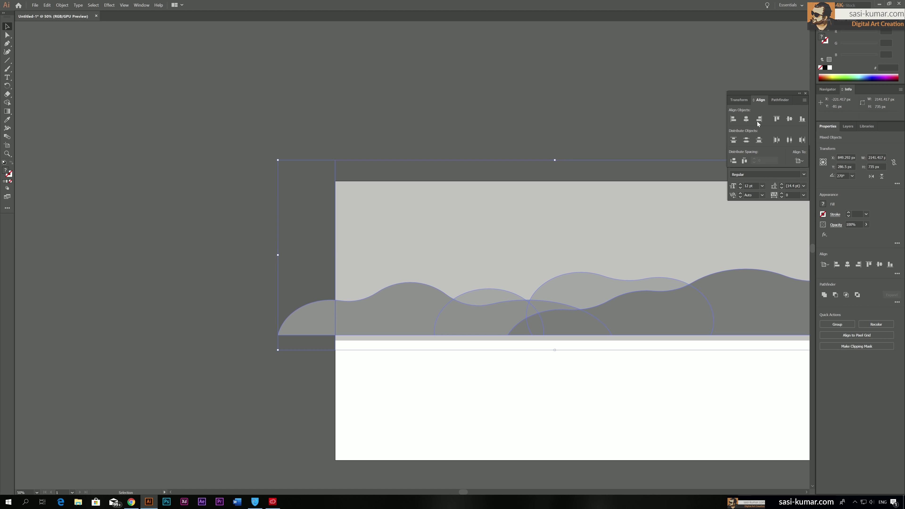
left_click(744, 101)
left_click(781, 100)
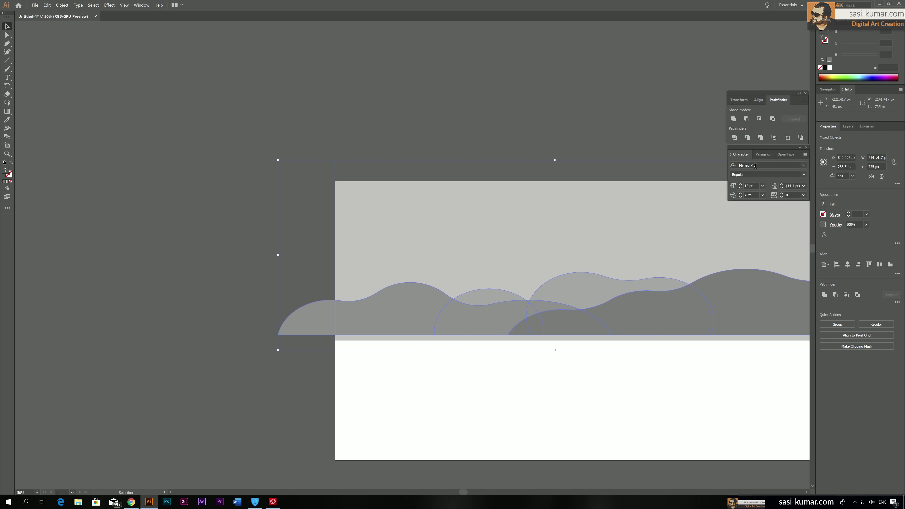
key("ctrl+g")
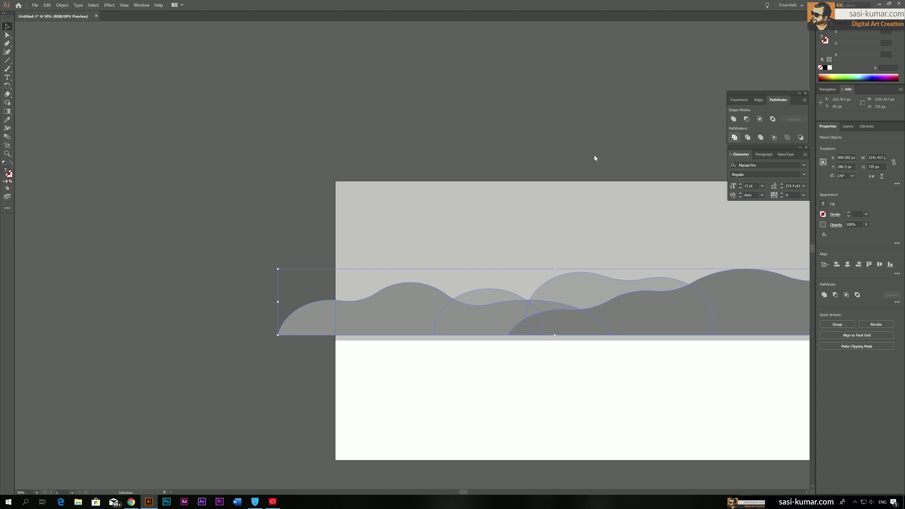
left_click(314, 288)
left_click(317, 312)
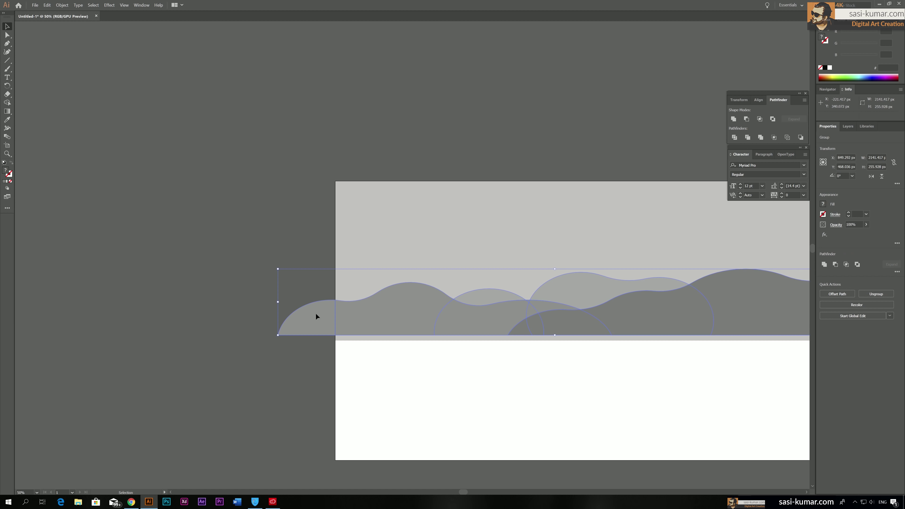
double_click(316, 313)
key("Delete")
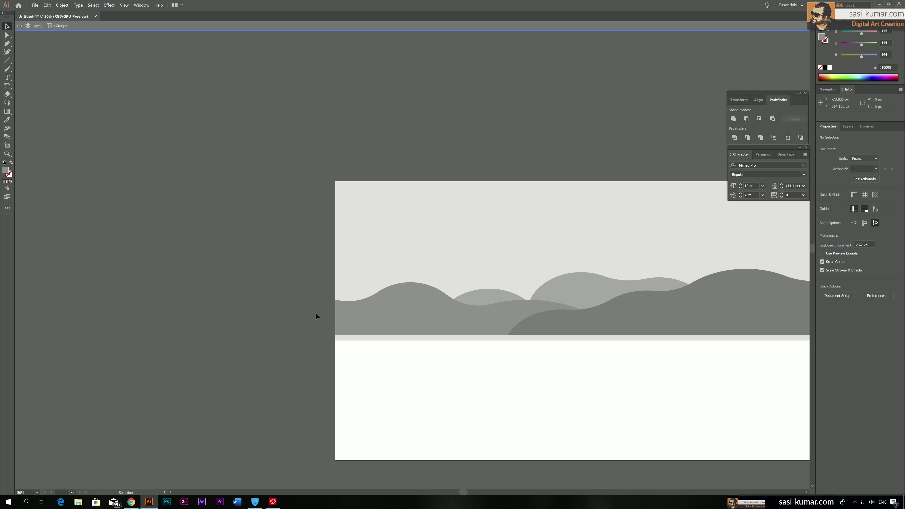
double_click(394, 75)
Raise the sky rectangle's bottom edge to meet the hills' flat base.
key("space")
left_click_drag(495, 105, 450, 109)
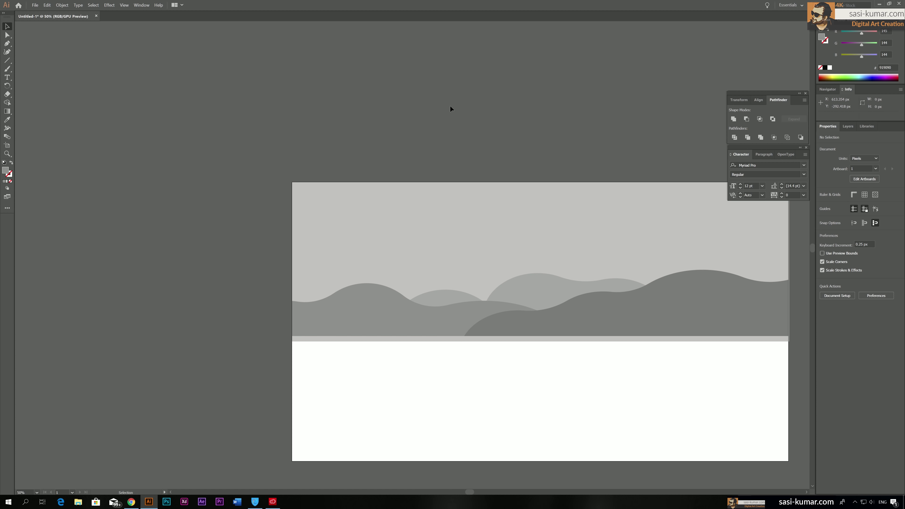
key("ctrl+minus")
key("ctrl+minus")
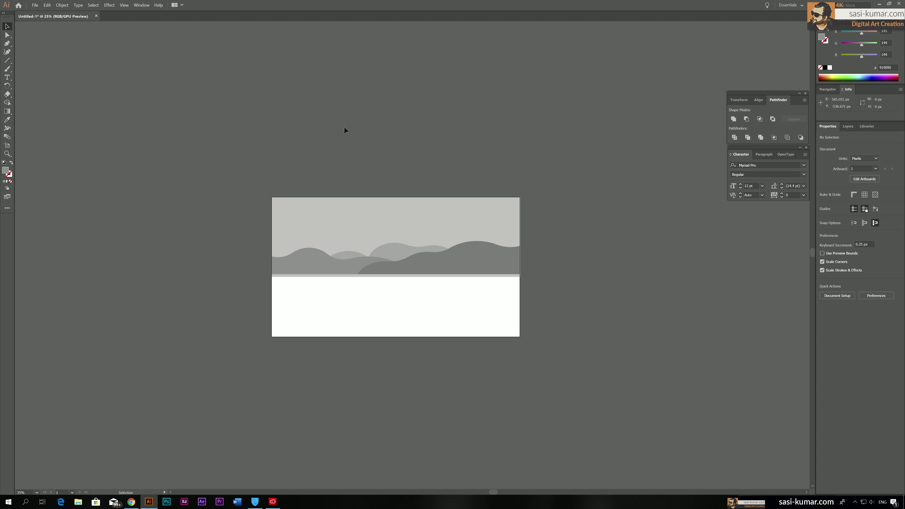
key("ctrl+plus")
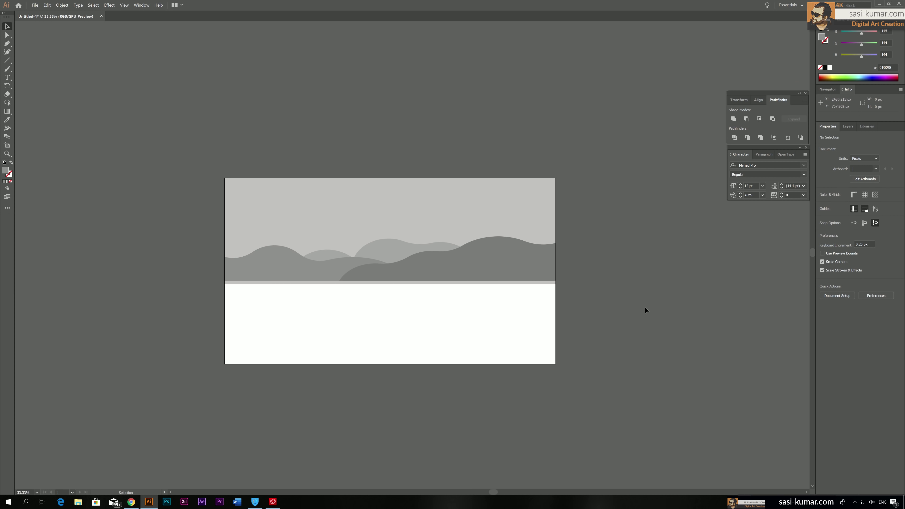
left_click(503, 215)
left_click_drag(390, 286, 390, 282)
left_click(145, 242)
scroll(146, 239, "down", 1)
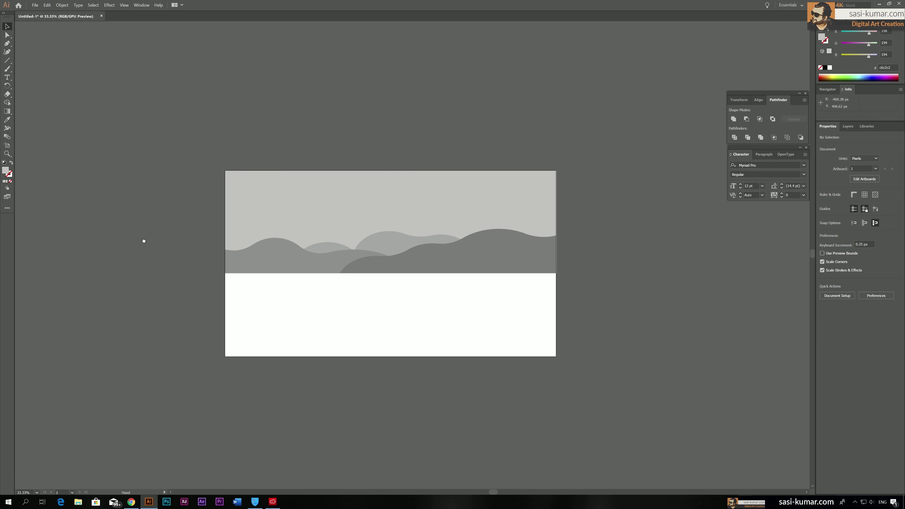
key("ctrl+plus")
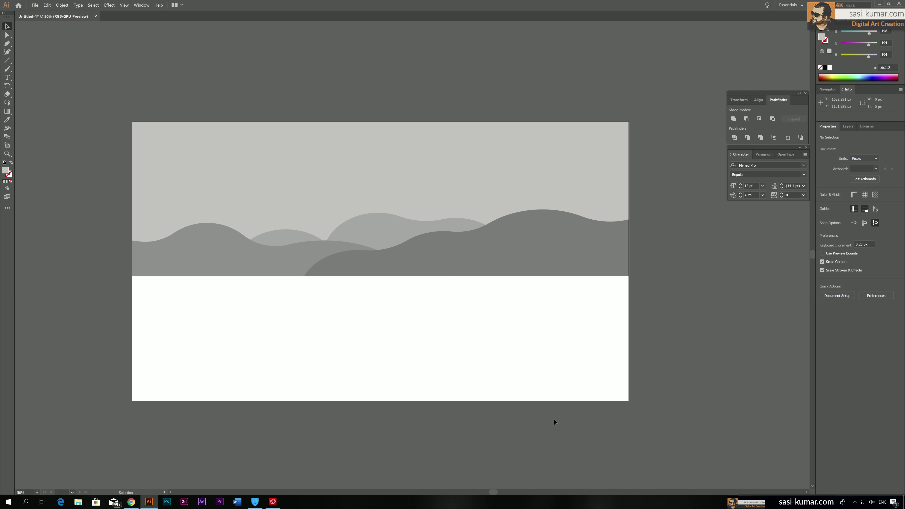
Make a vertically flipped copy of the hill group with the Reflect tool.
left_click(521, 235)
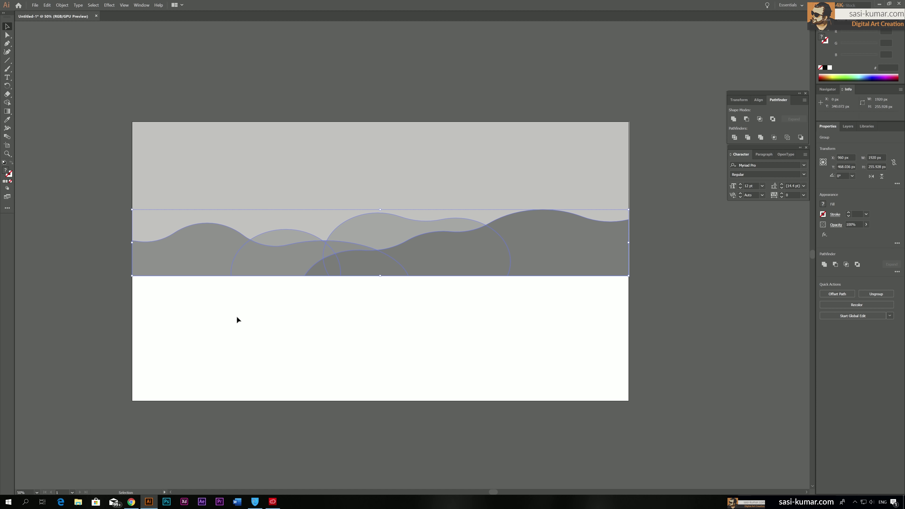
left_click(7, 88)
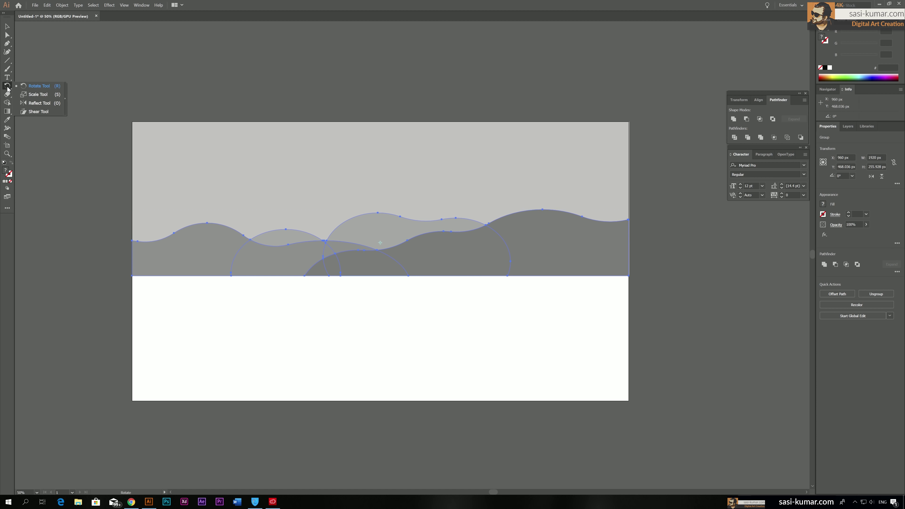
left_click(40, 103)
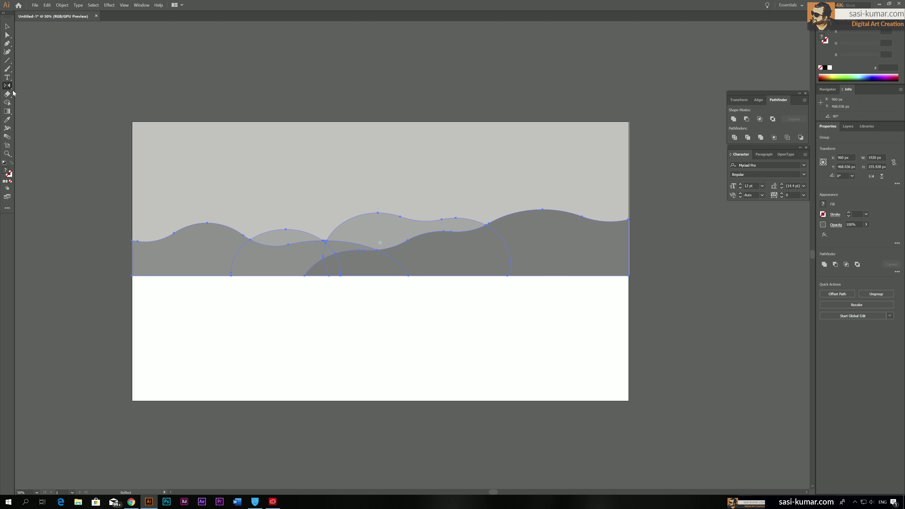
double_click(8, 87)
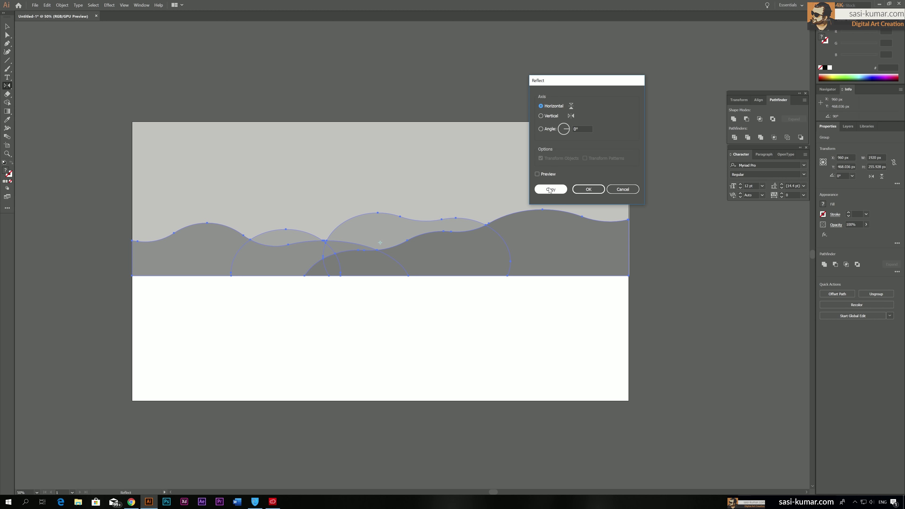
left_click(551, 189)
Place the flipped hills just below the horizon and select all artwork for aligning.
left_click(8, 27)
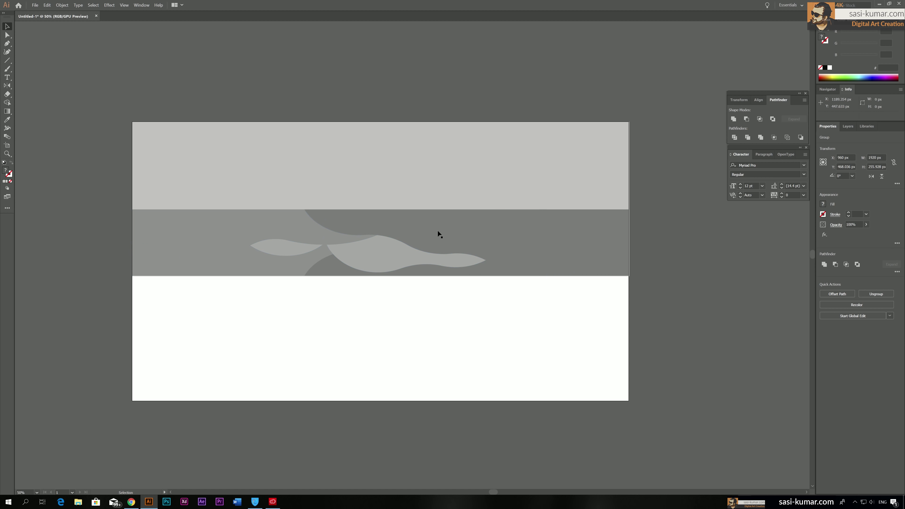
left_click_drag(438, 230, 382, 295)
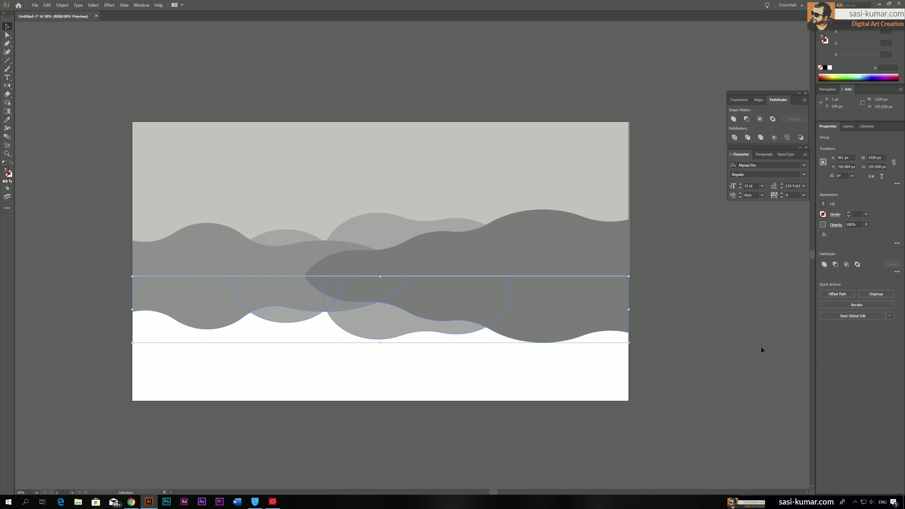
key("Up")
key("Up")
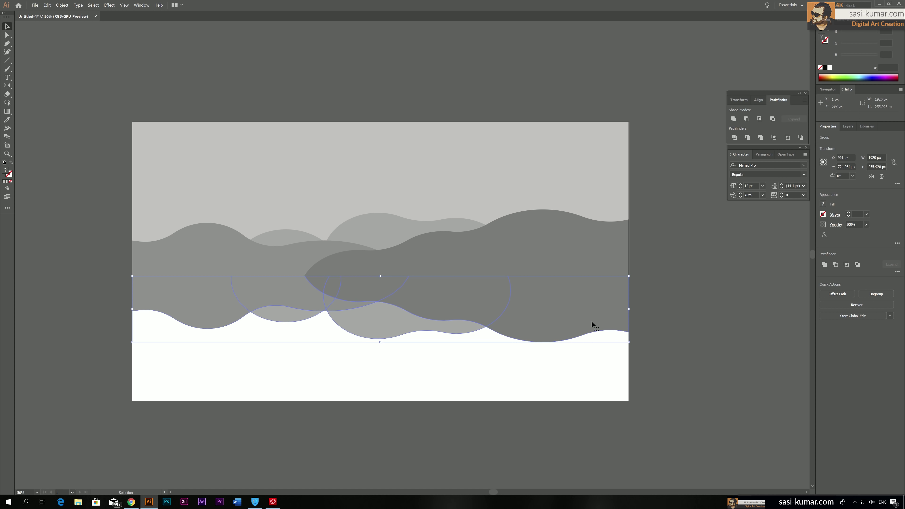
left_click(735, 404)
key("ctrl+a")
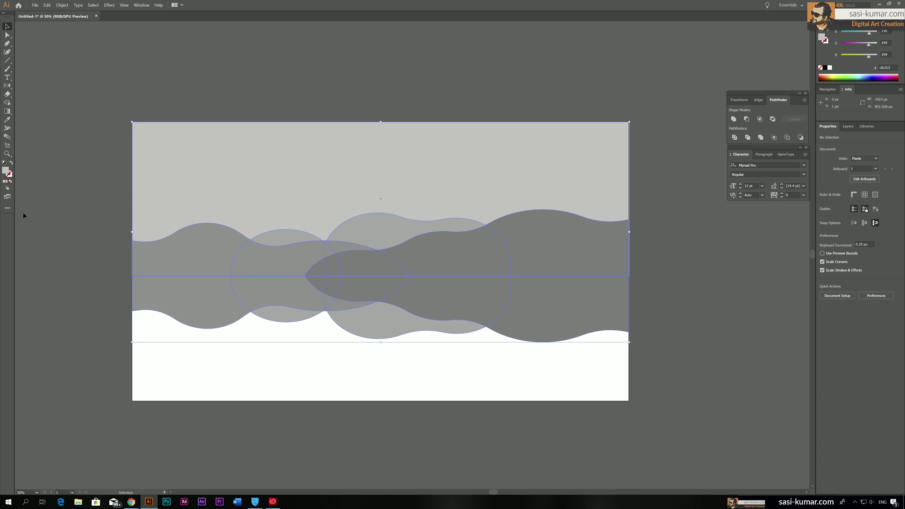
left_click(753, 101)
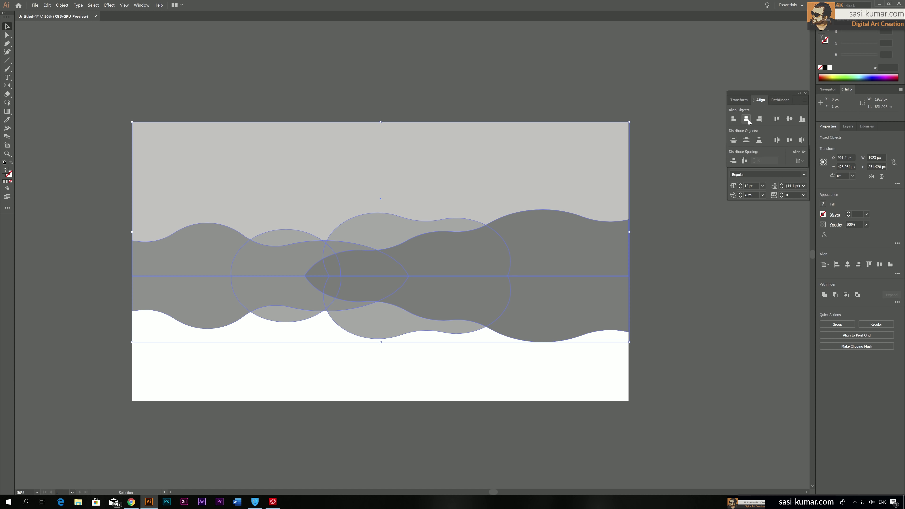
left_click(671, 180)
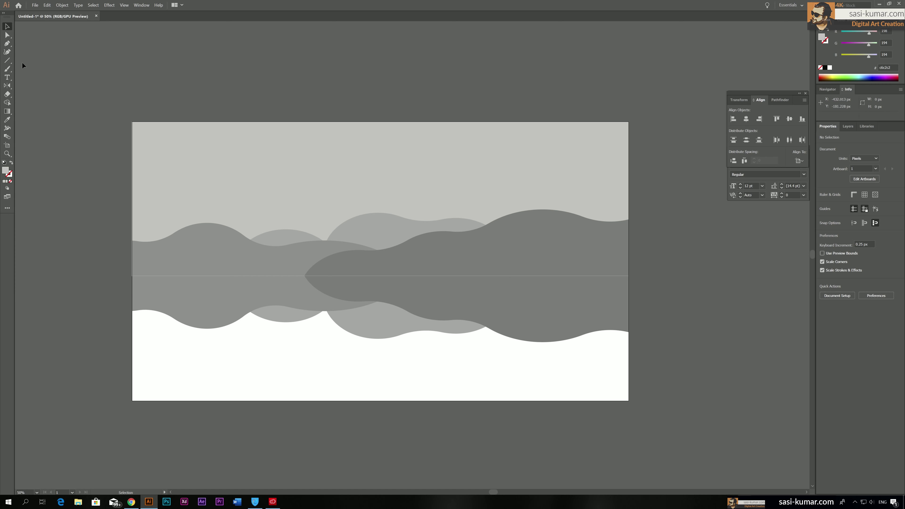
Draw a circle above the hills and give it an off-white f2f0f0 fill.
left_click(7, 44)
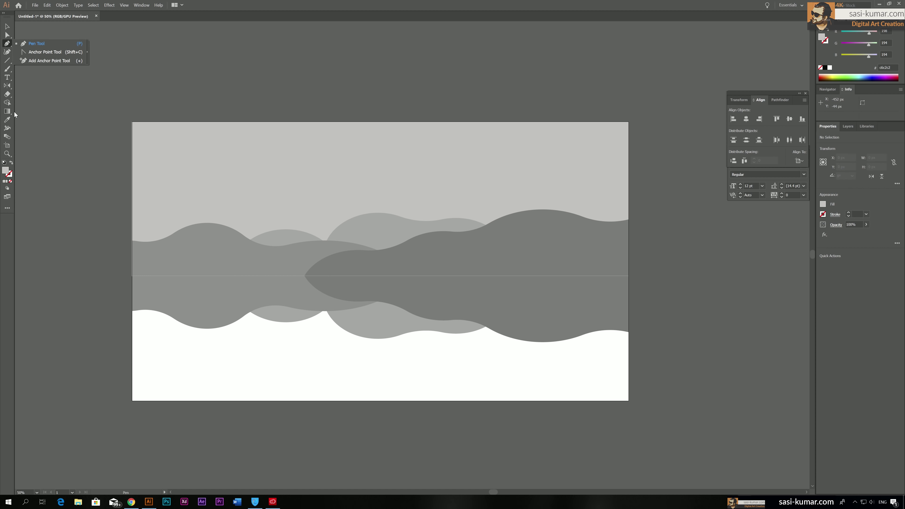
left_click(7, 60)
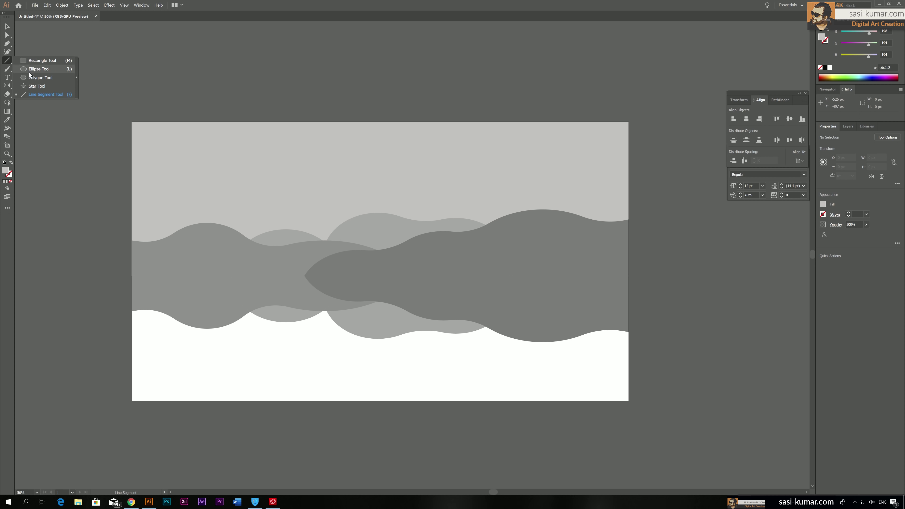
left_click(39, 61)
key("l")
left_click_drag(307, 81, 414, 207)
left_click(7, 26)
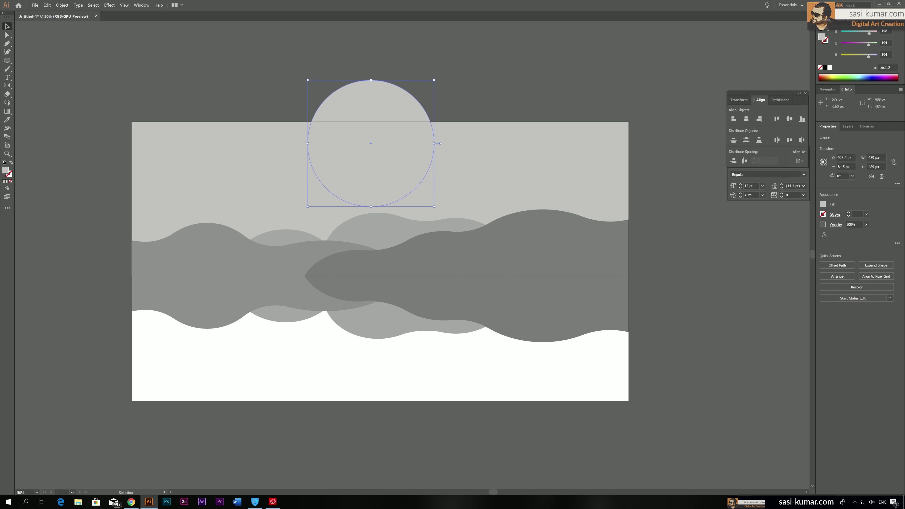
double_click(2, 171)
left_click_drag(460, 175, 453, 168)
key("Return")
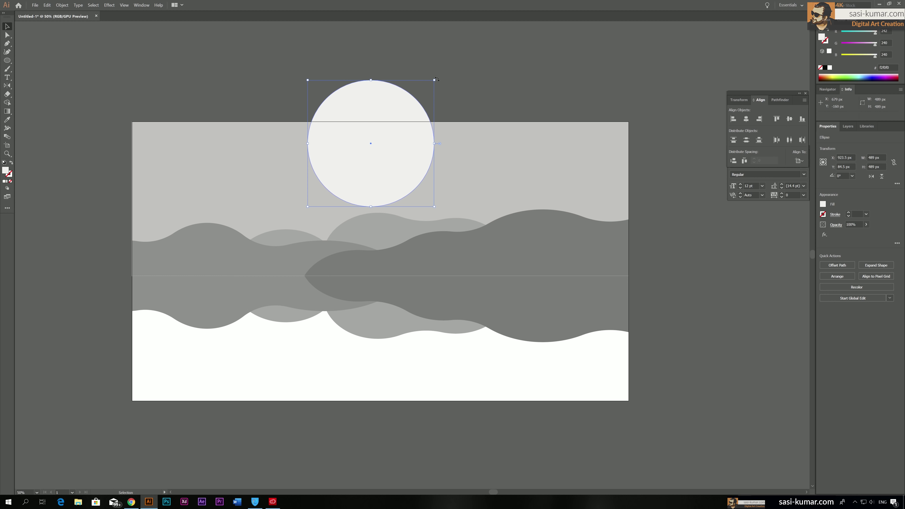
Resize the circle to about 402 px near the hills, behind them but above the sky.
left_click_drag(435, 79, 367, 148)
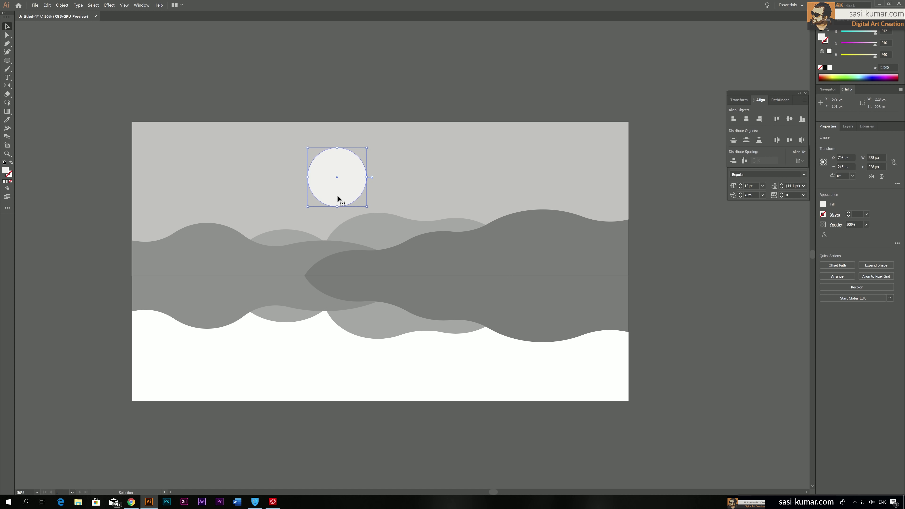
left_click_drag(335, 187, 350, 235)
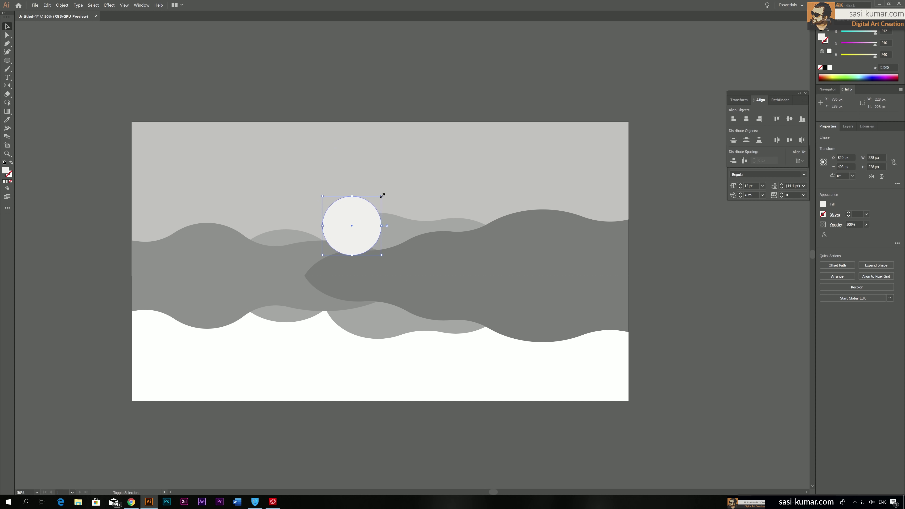
left_click_drag(382, 196, 406, 172)
left_click_drag(370, 224, 350, 248)
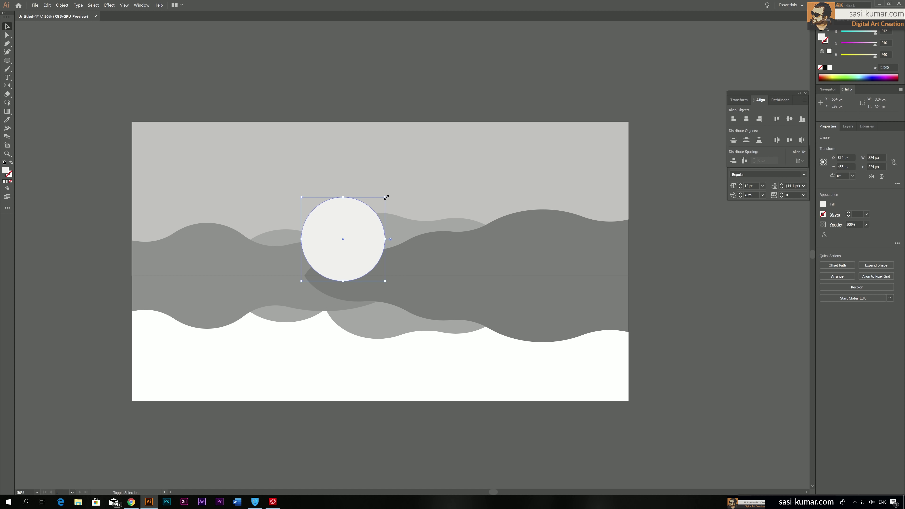
left_click_drag(386, 197, 407, 178)
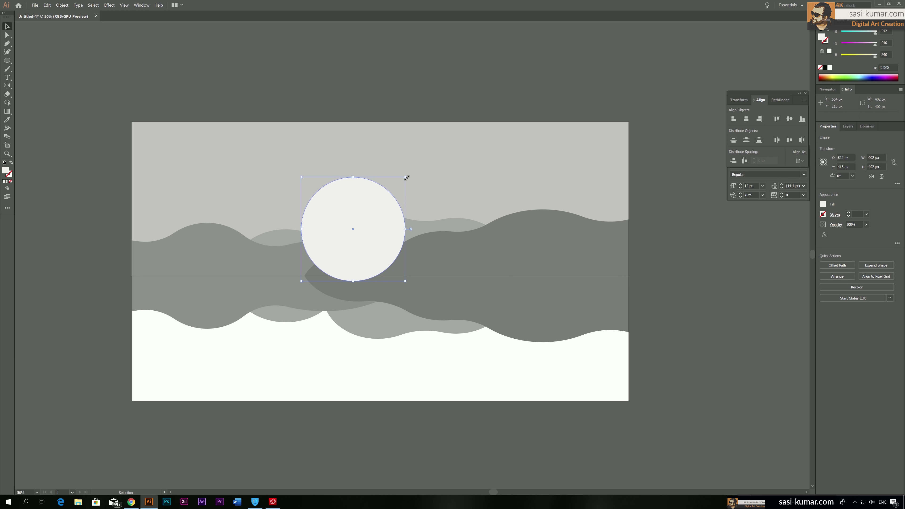
key("ctrl+[")
key("ctrl+[")
key("ctrl+[")
key("ctrl+]")
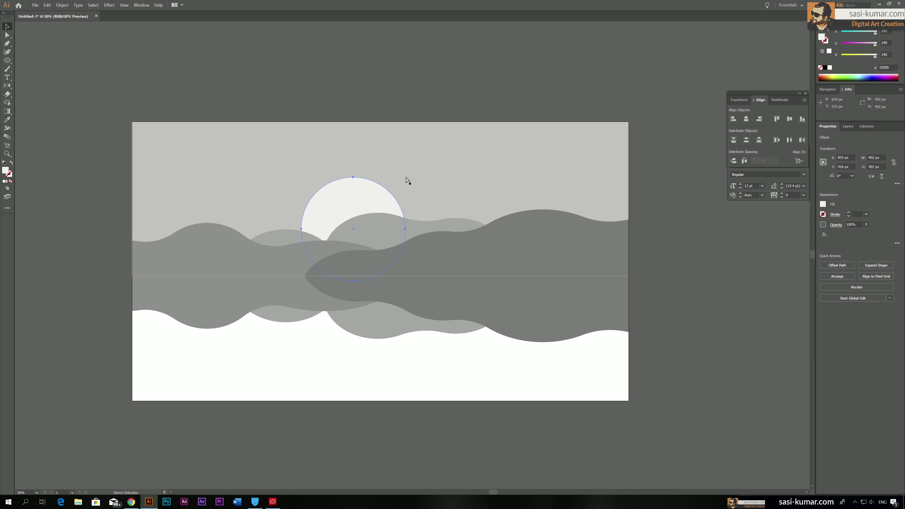
Reposition and scale up the circles, moving the large one to the right.
key("v")
left_click(371, 89)
left_click(359, 209)
left_click_drag(359, 199, 334, 202)
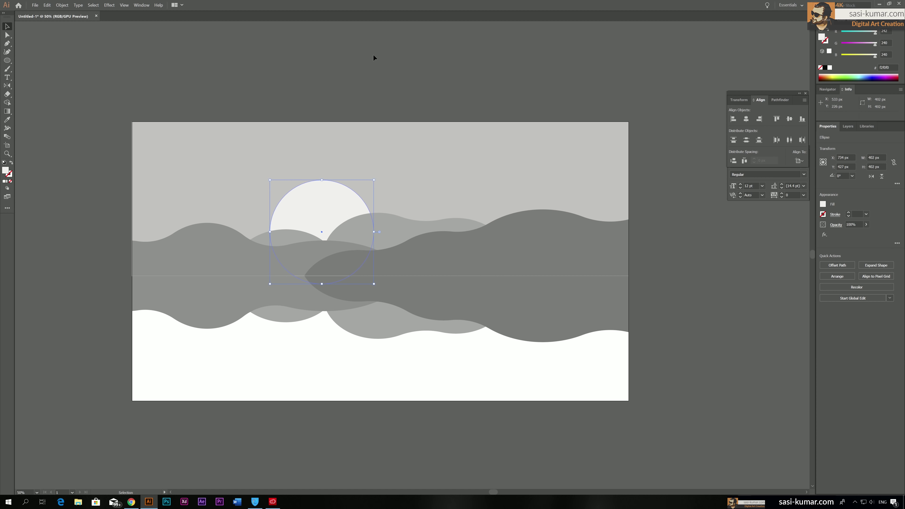
left_click(380, 68)
left_click(320, 192)
left_click_drag(327, 206, 330, 204)
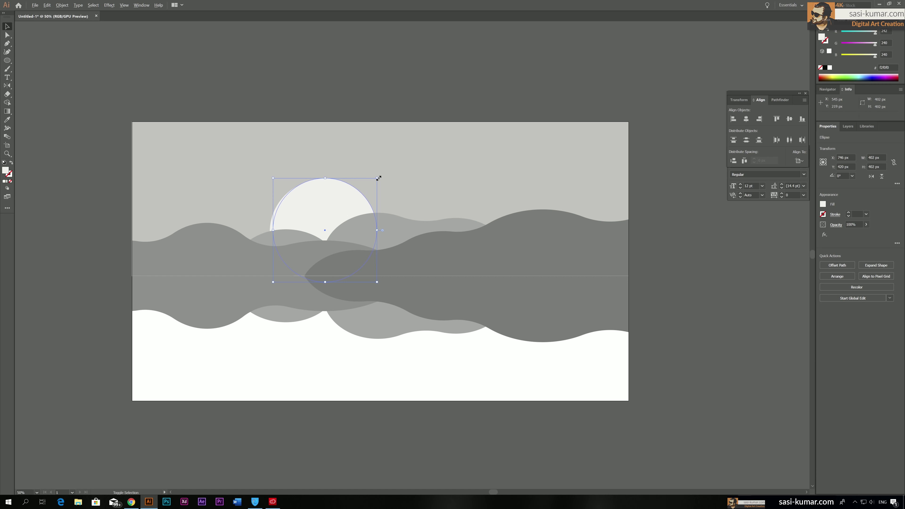
left_click_drag(378, 178, 411, 149)
left_click_drag(340, 189, 260, 184)
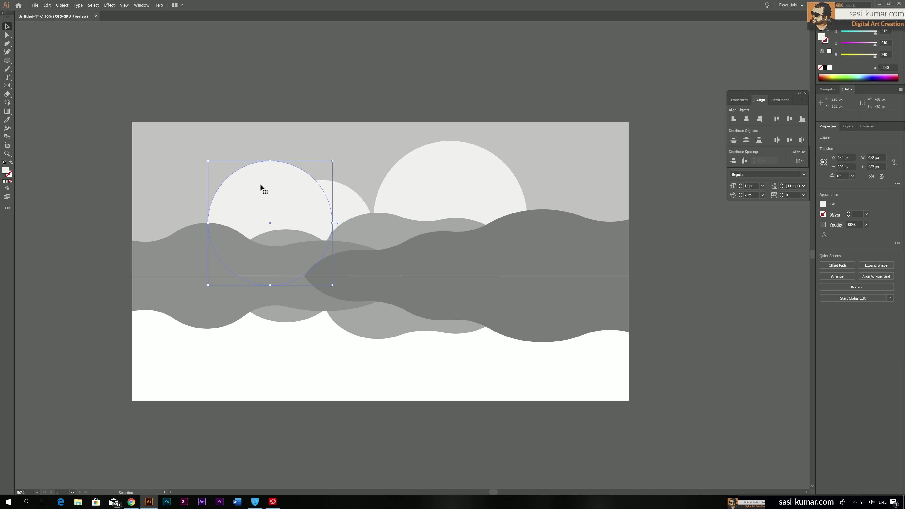
Give the left circle a light grey d8d6d6 fill.
double_click(5, 171)
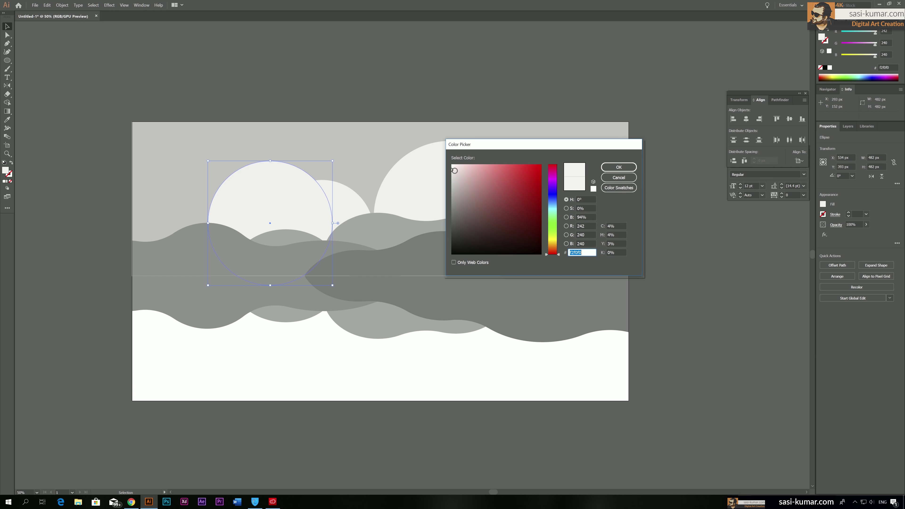
left_click_drag(455, 171, 454, 178)
left_click(612, 168)
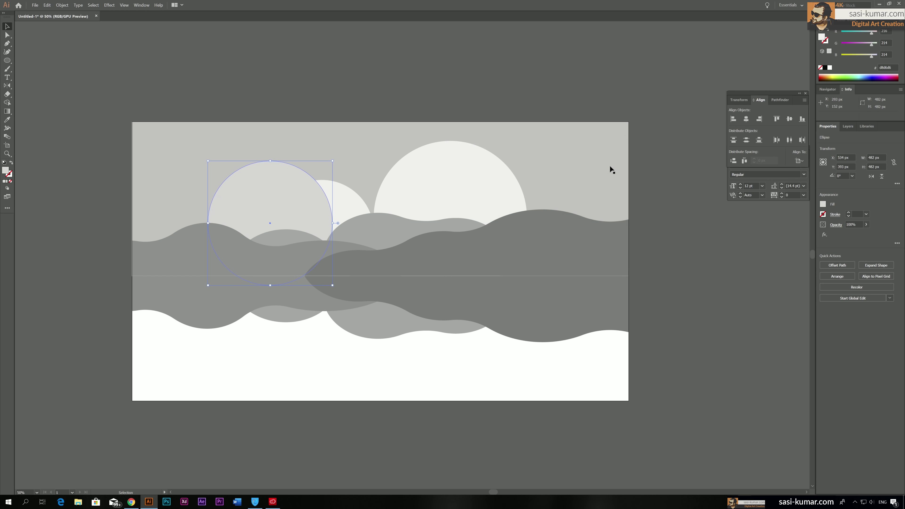
Turn the large right circle mid grey, aaaaaa.
left_click(418, 180)
key("i")
left_click(218, 191)
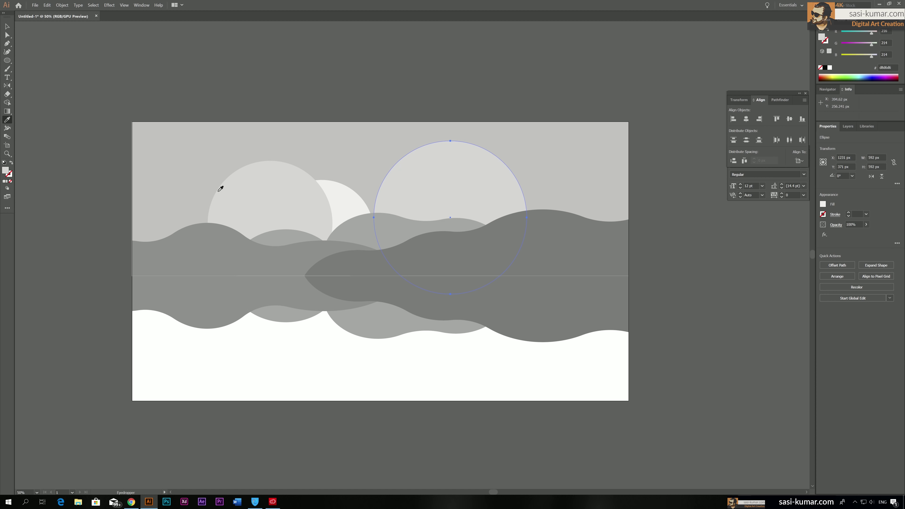
double_click(5, 171)
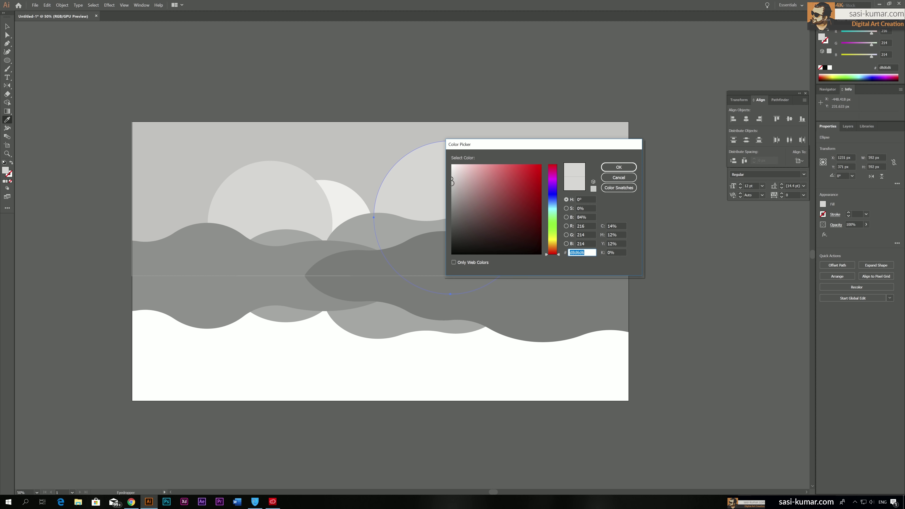
left_click_drag(451, 183, 452, 185)
left_click(619, 168)
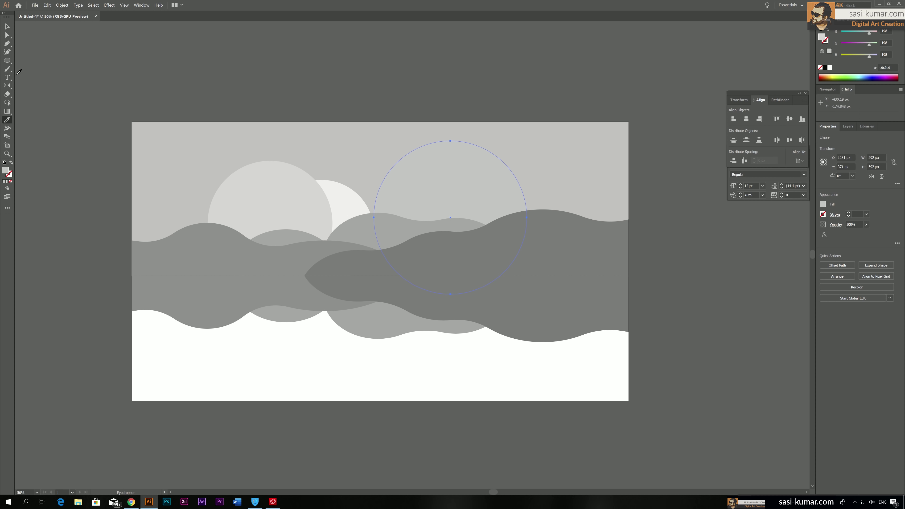
double_click(7, 173)
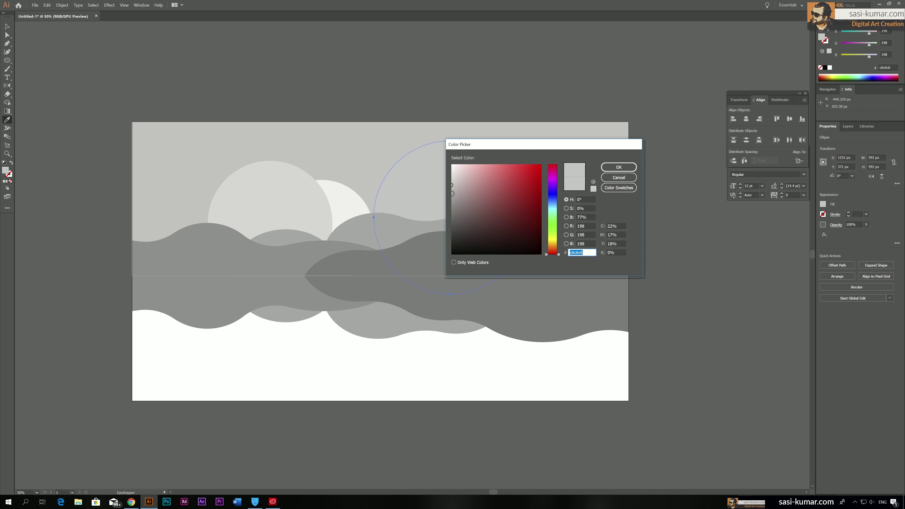
left_click(452, 194)
left_click(614, 170)
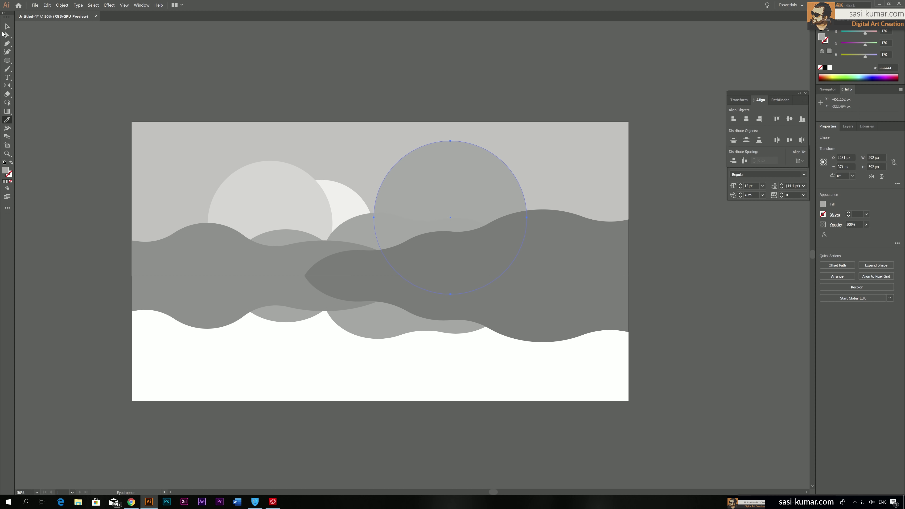
Restack the large grey circle so it sits behind the hills but above the sky.
left_click(7, 26)
left_click(332, 204)
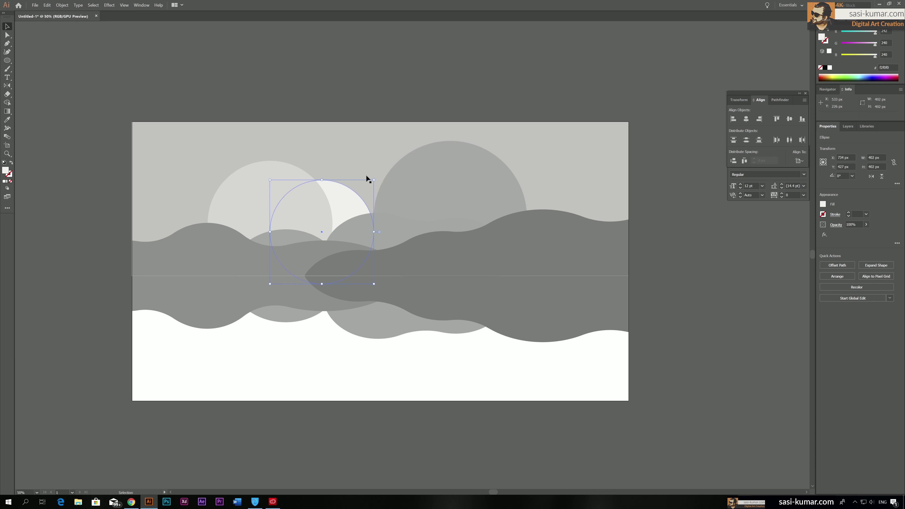
left_click(441, 182)
key("ctrl+]")
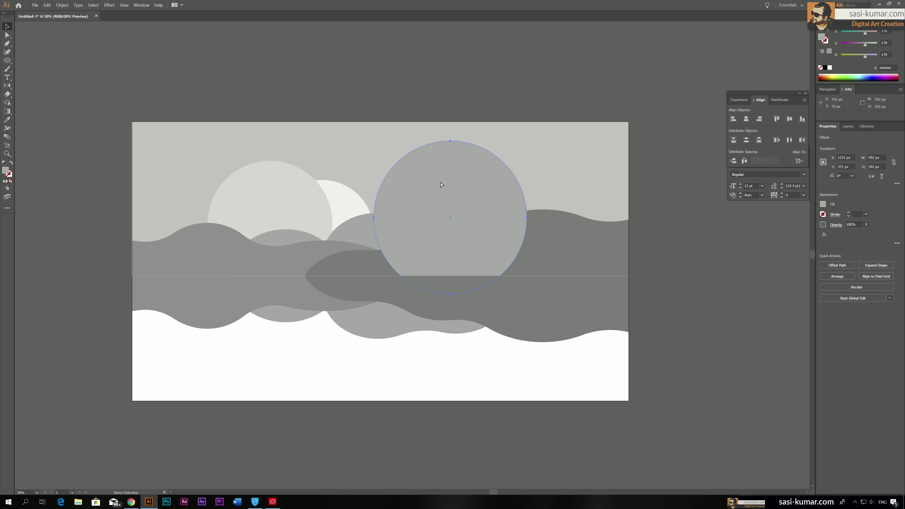
key("ctrl+]")
key("ctrl+[")
key("ctrl+bracketleft")
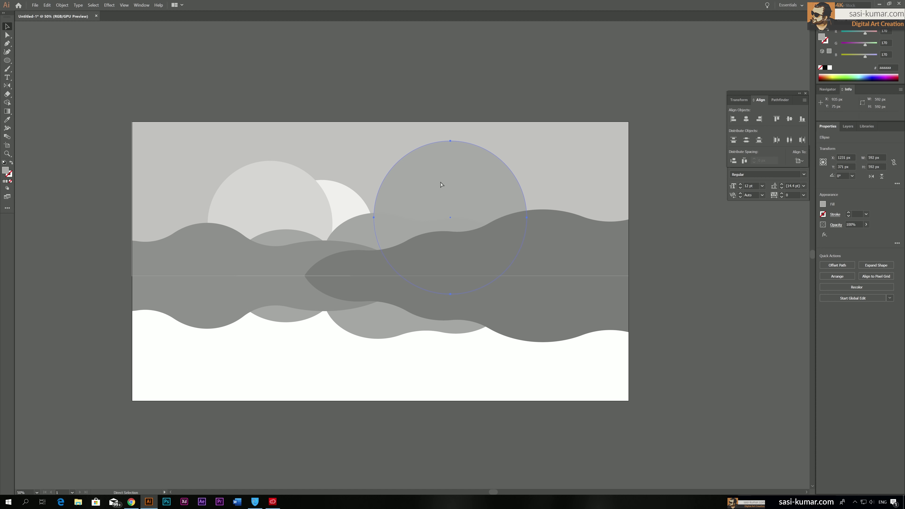
key("ctrl+bracketleft")
key("ctrl+bracketright")
Bring the small white circle in front of the left circle.
key("v")
left_click(334, 187)
key("ctrl+bracketright")
key("ctrl+bracketright")
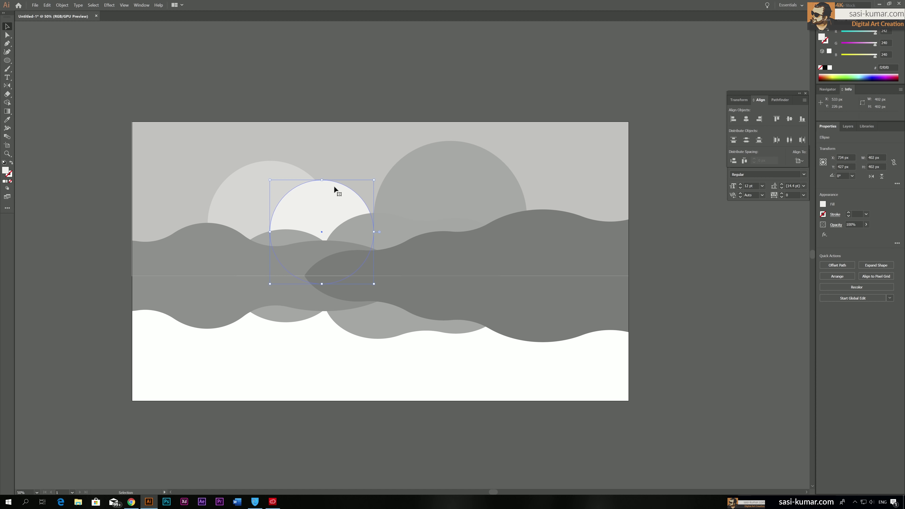
Align the three circles concentrically and move the ringed sun up and to the left.
left_click(249, 191, "shift")
left_click(438, 197, "shift")
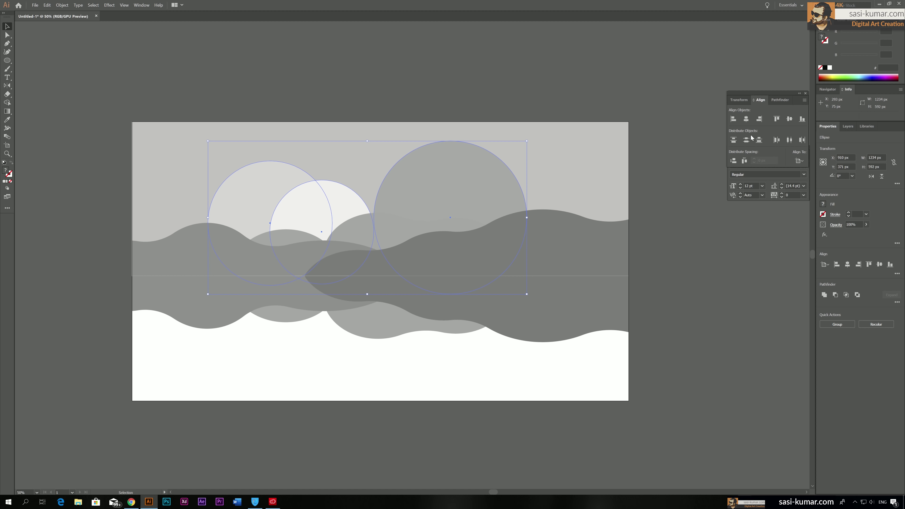
left_click(747, 119)
left_click(790, 119)
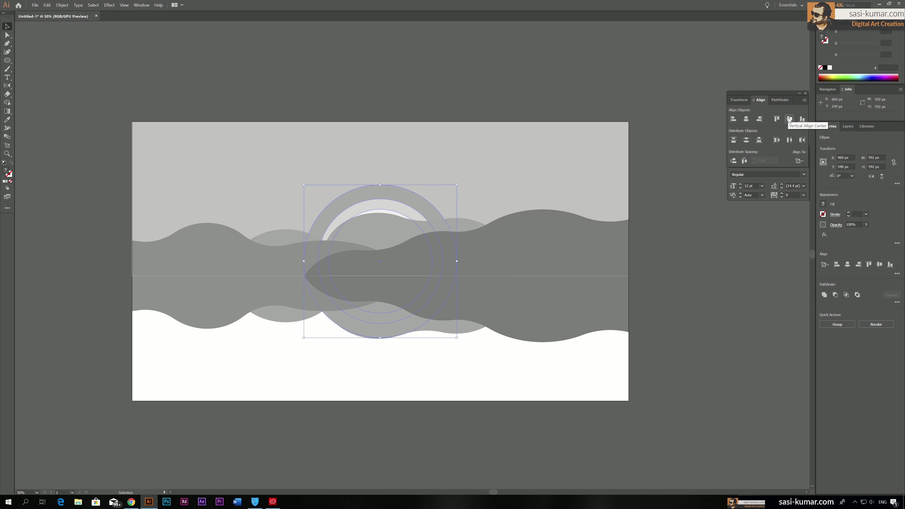
left_click_drag(406, 214, 347, 188)
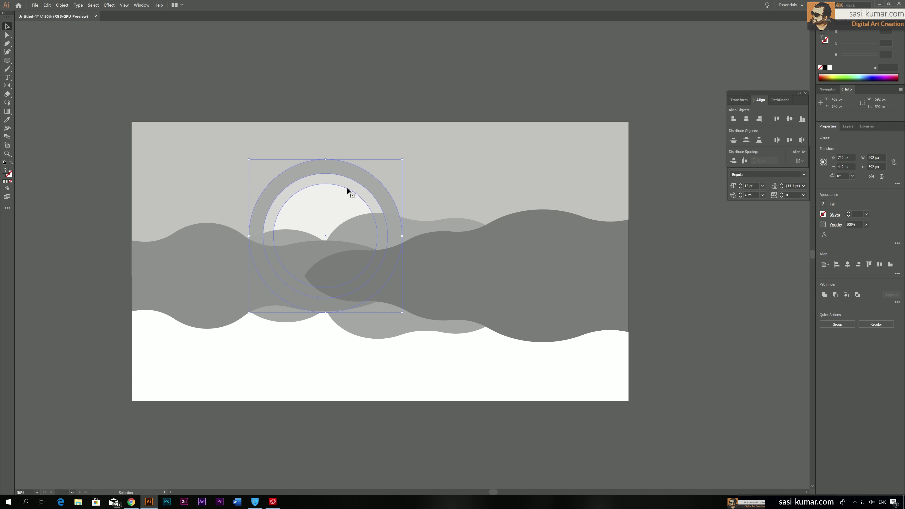
left_click(398, 61)
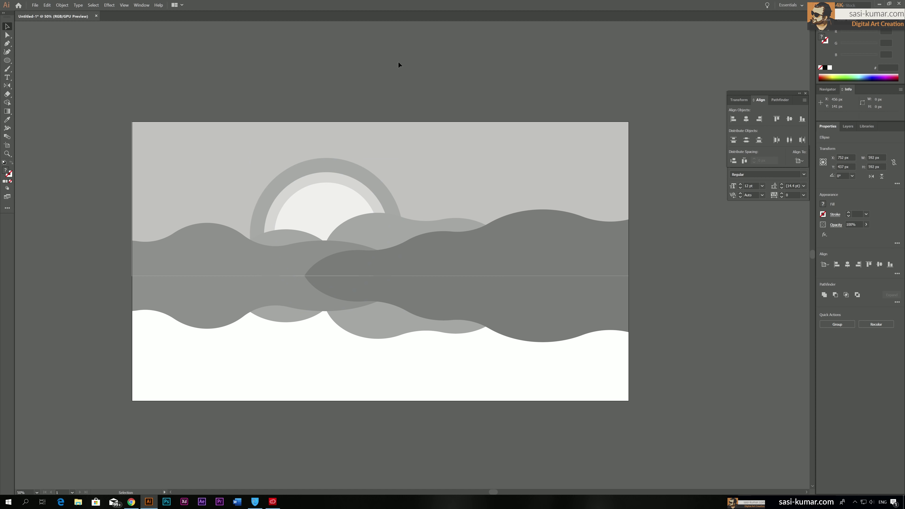
Scale up the sun's outer grey ring to widen the band around it.
left_click(370, 179)
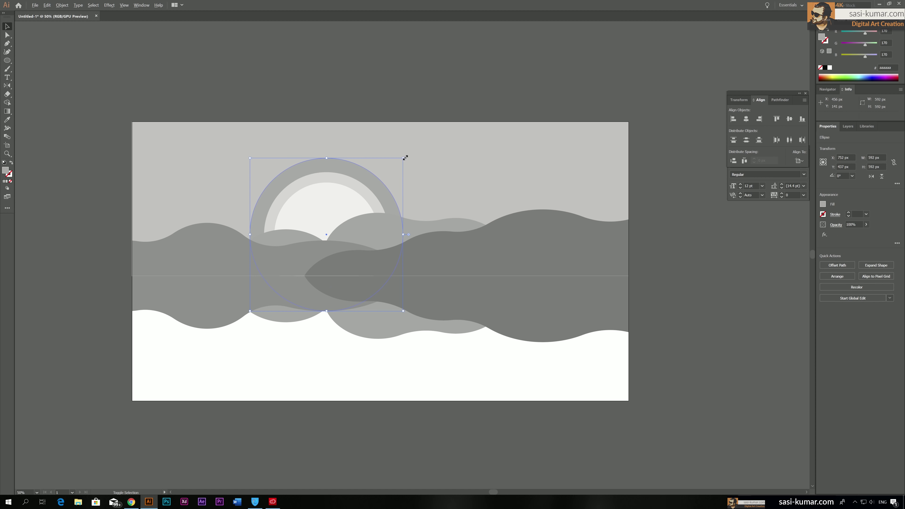
left_click_drag(404, 158, 417, 147)
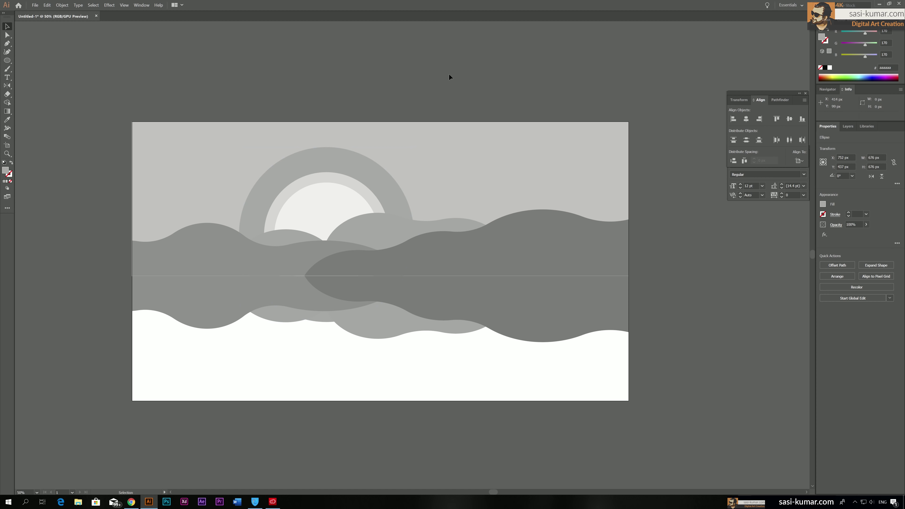
left_click(449, 75)
left_click_drag(434, 89, 405, 68)
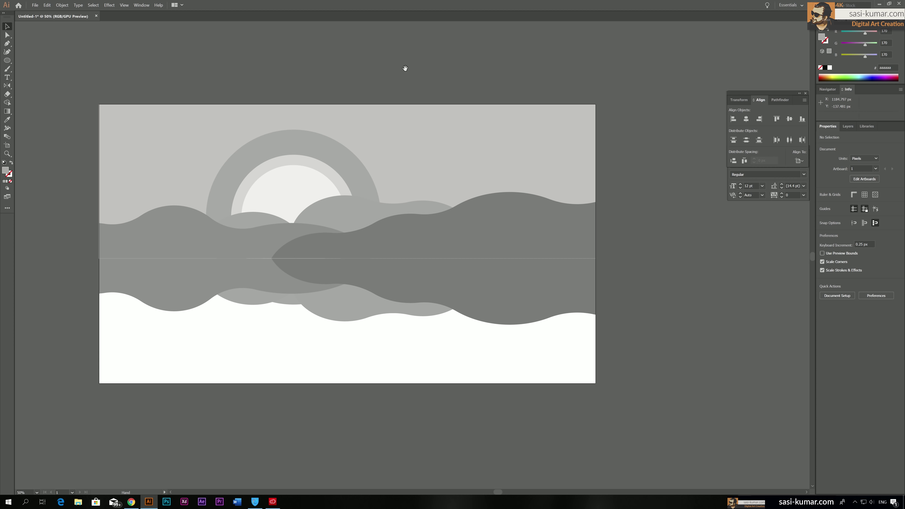
Duplicate the sun and its two rings downward onto the water.
left_click(284, 201)
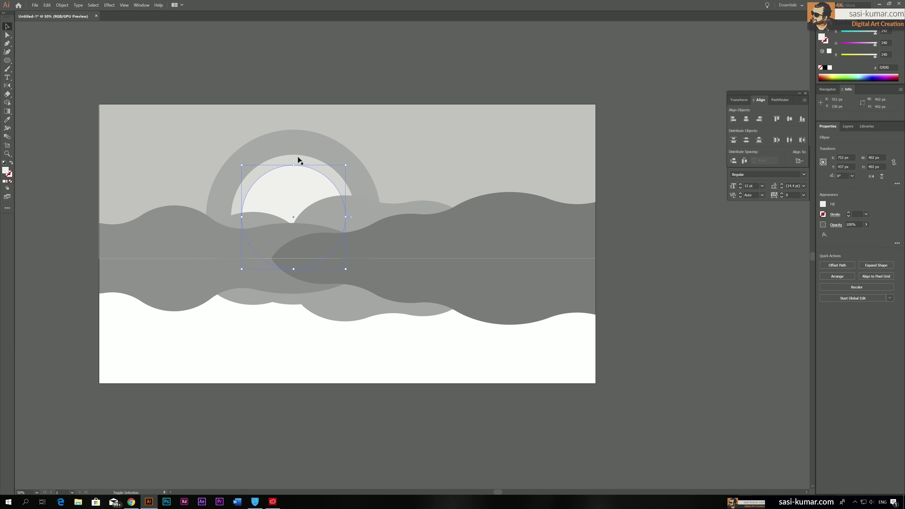
left_click(298, 156, "shift")
left_click(304, 143, "shift")
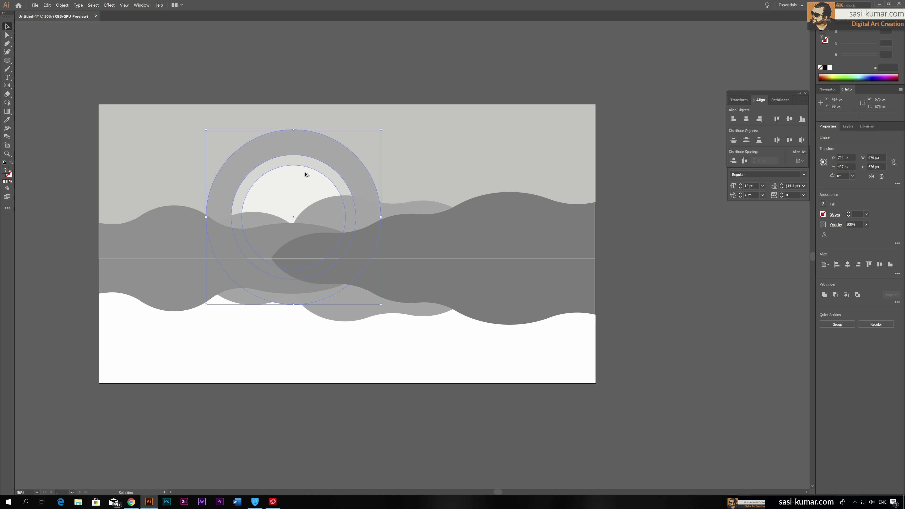
left_click_drag(300, 166, 301, 223)
left_click_drag(297, 316, 295, 316)
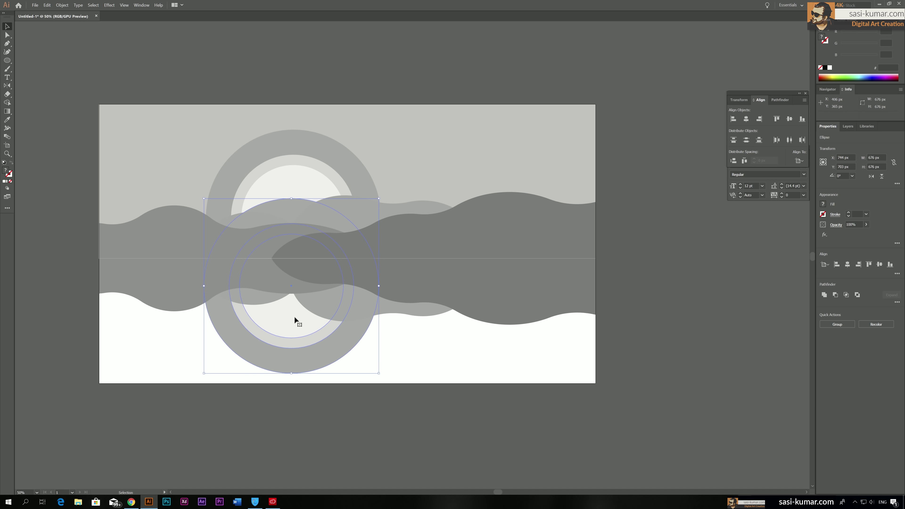
left_click(647, 369)
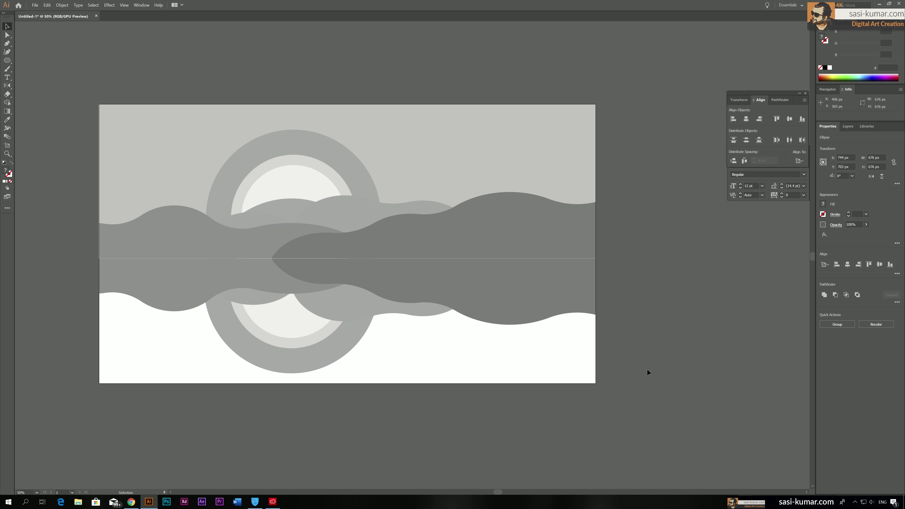
Move the copied sun and rings off the artboard to the right.
left_click(286, 330)
left_click(290, 344, "shift")
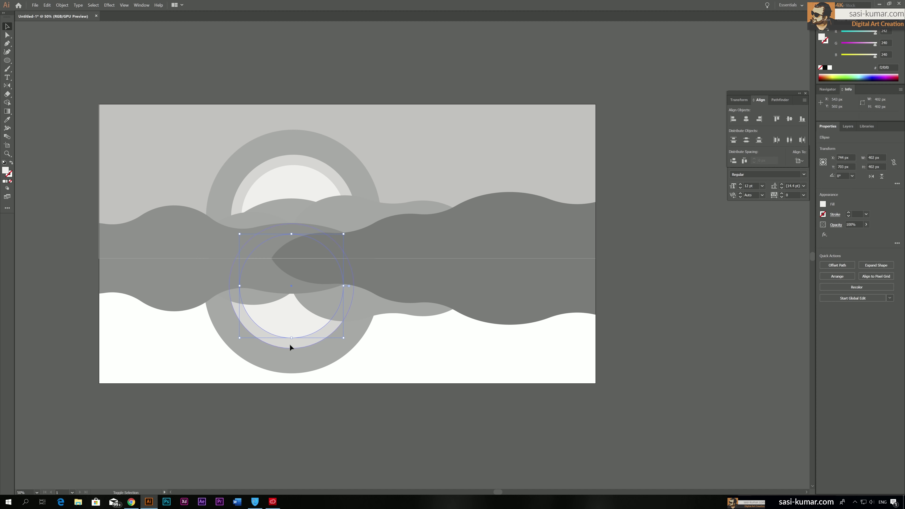
left_click(291, 358, "shift")
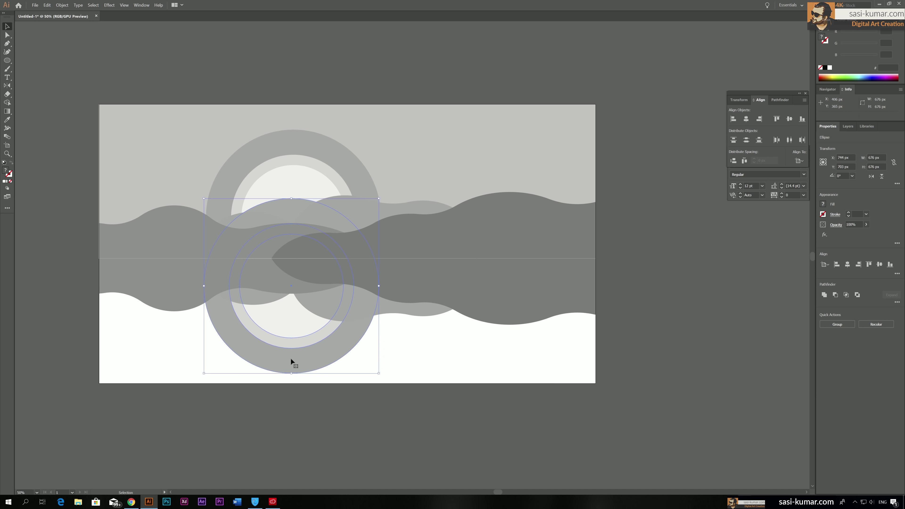
left_click_drag(413, 424, 190, 390)
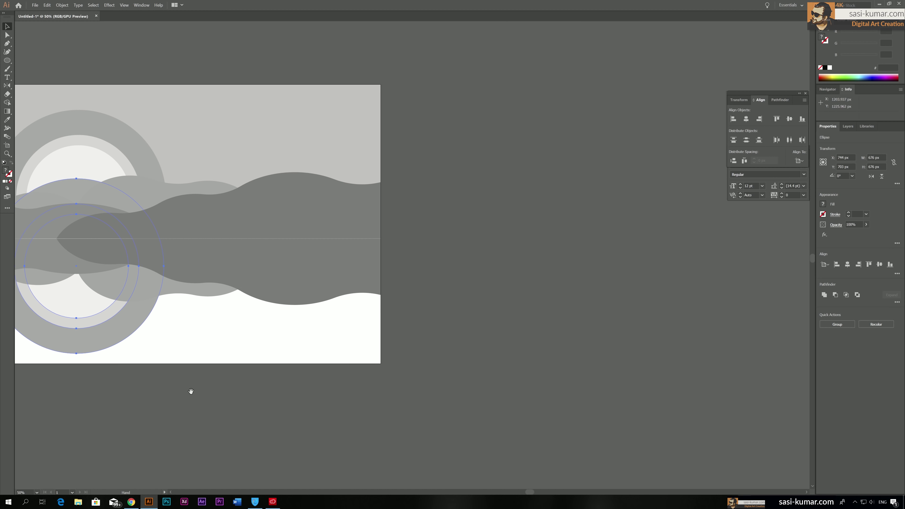
left_click_drag(57, 285, 527, 291)
left_click(450, 253)
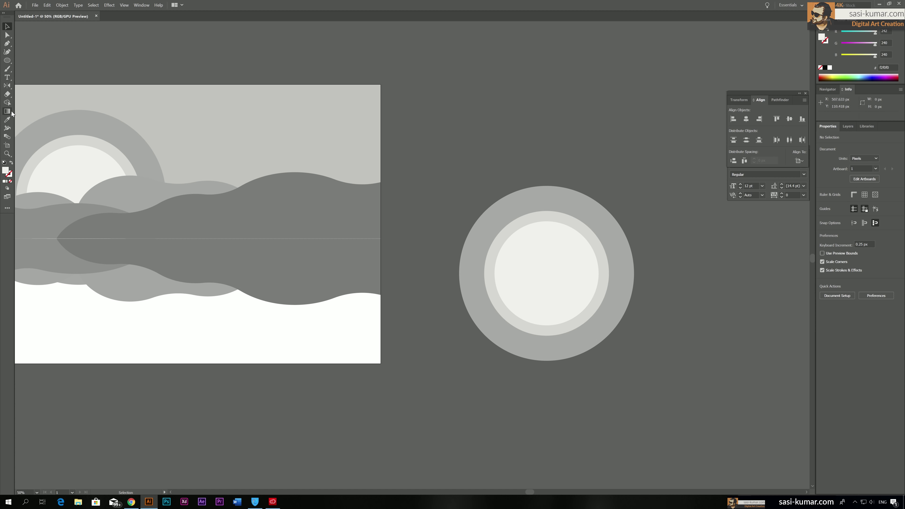
Divide the copied rings with a horizontal line and delete their top halves.
left_click(7, 61)
left_click(39, 95)
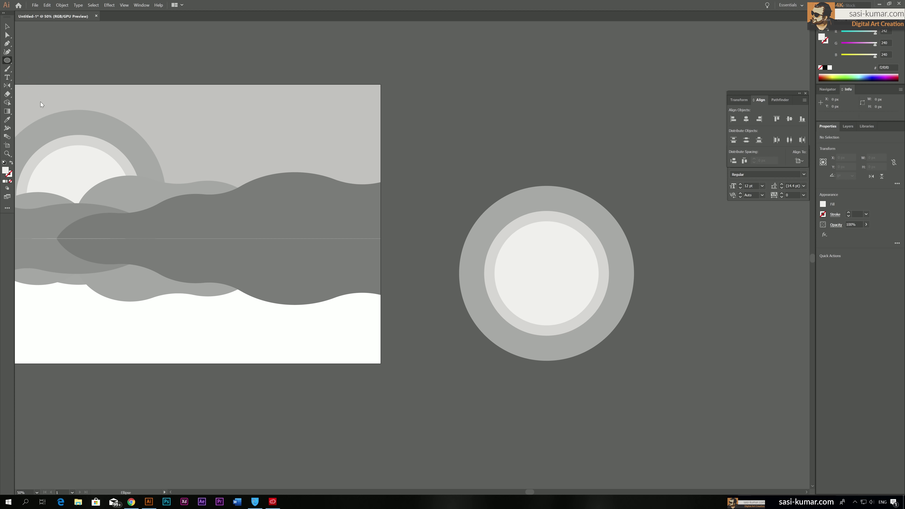
left_click_drag(423, 251, 723, 250)
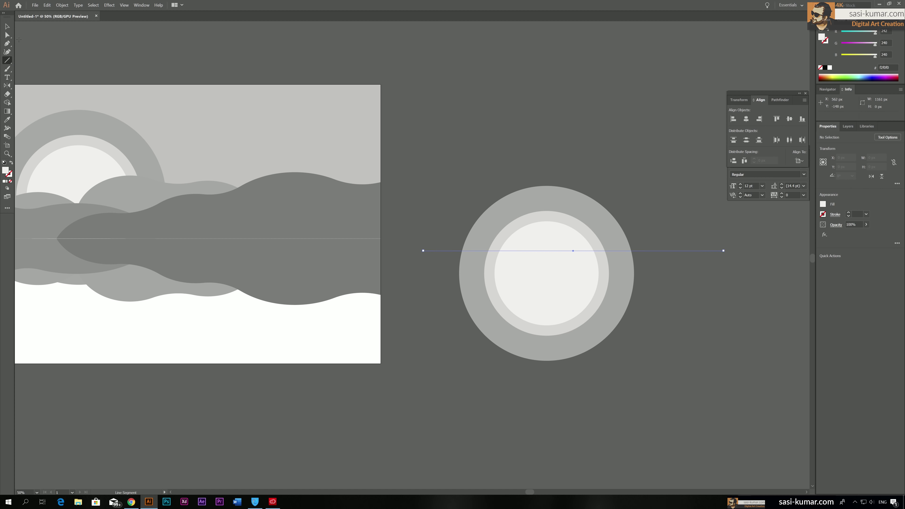
key("v")
key("ctrl+a")
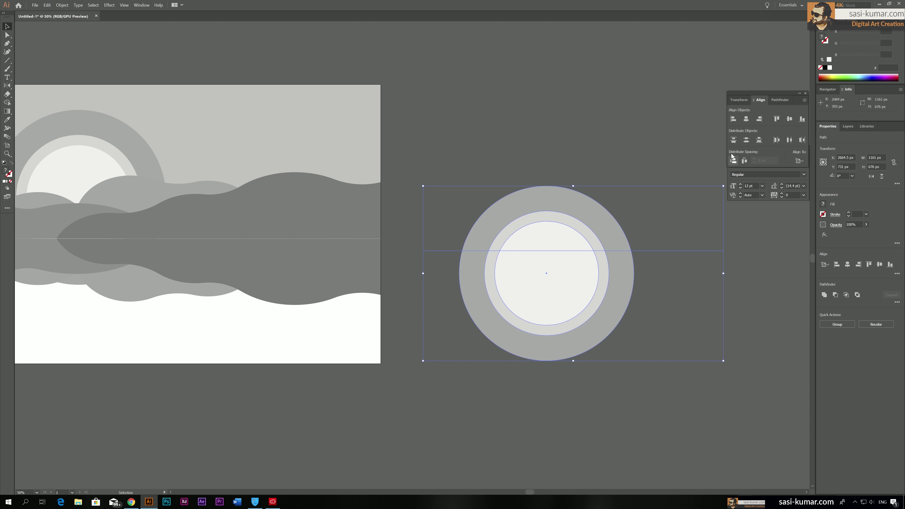
left_click(779, 100)
left_click(735, 137)
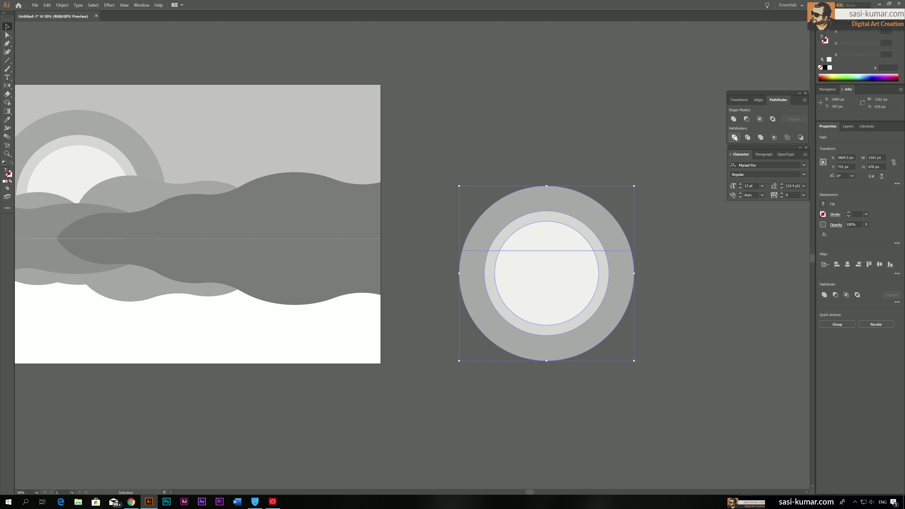
left_click(620, 136)
double_click(547, 215)
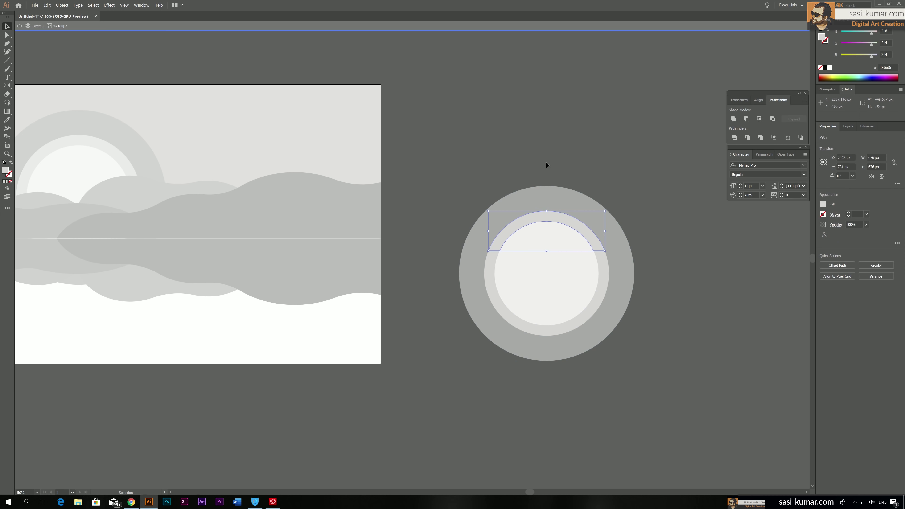
left_click(561, 237, "shift")
key("Delete")
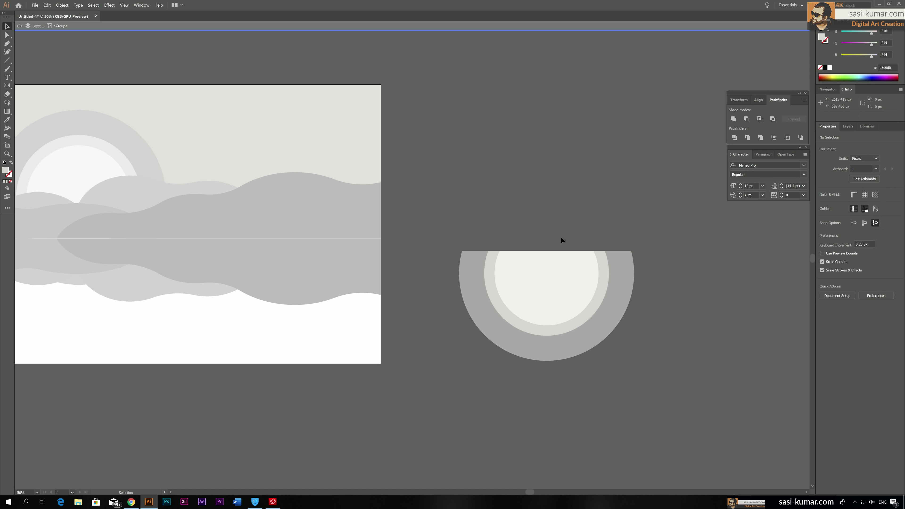
double_click(546, 171)
Move the half-ring group under the sun onto the water and place it behind the waves.
left_click_drag(533, 158, 720, 104)
left_click(703, 258)
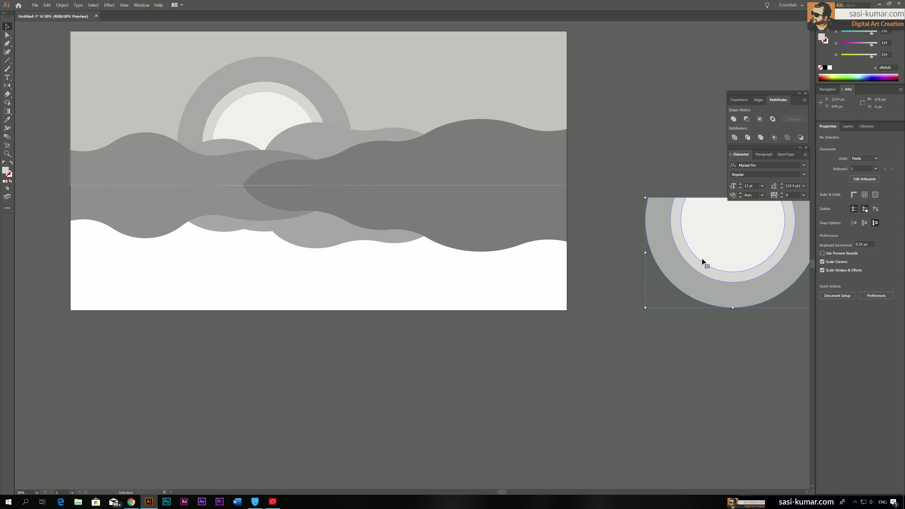
left_click_drag(563, 369, 246, 229)
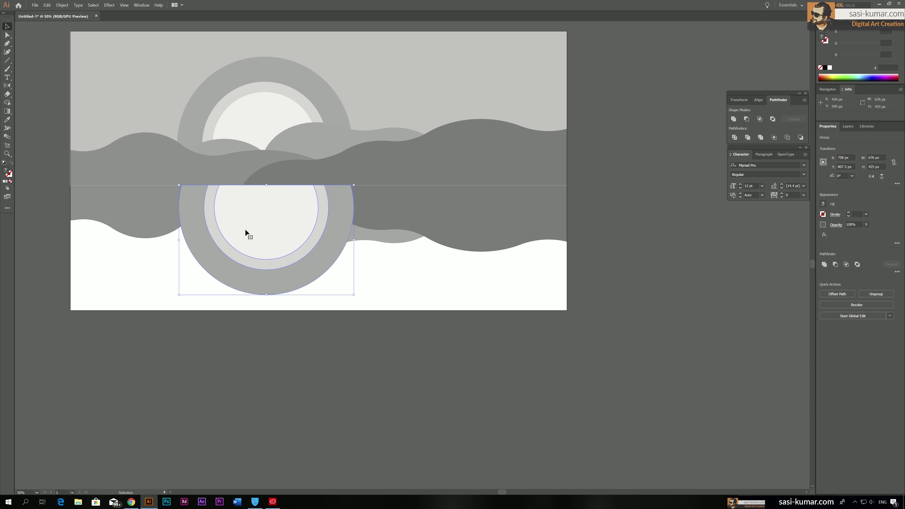
right_click(246, 230)
mouse_move(306, 302)
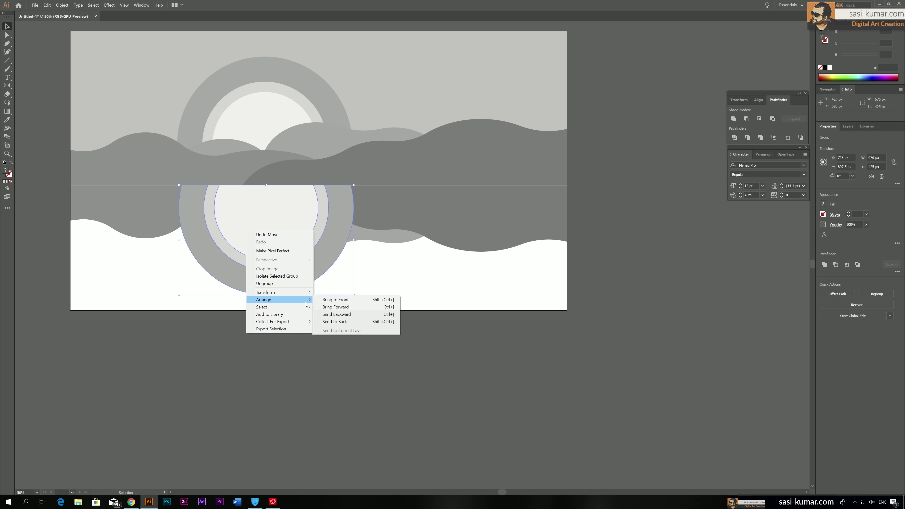
left_click(346, 321)
left_click(562, 370)
scroll(478, 376, "up", 3)
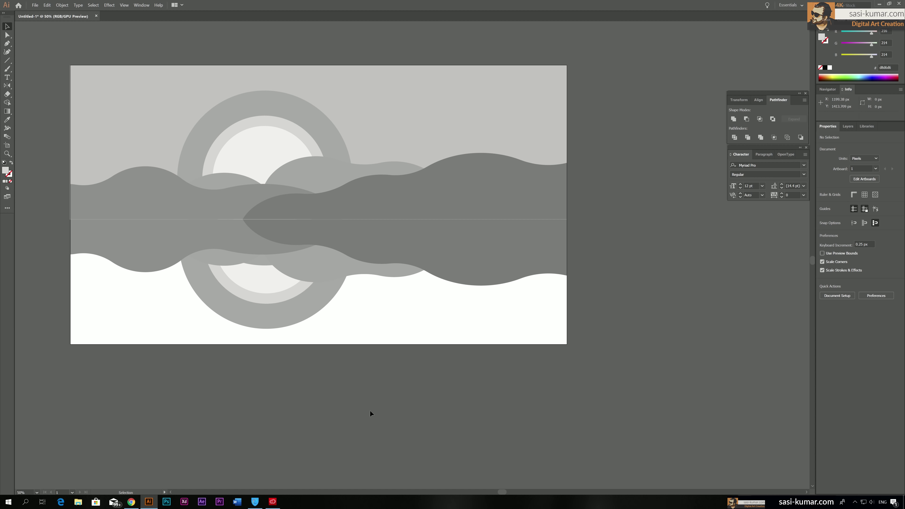
Copy the sky rectangle downward and shrink it to cover only the water below the horizon.
left_click_drag(356, 403, 373, 411)
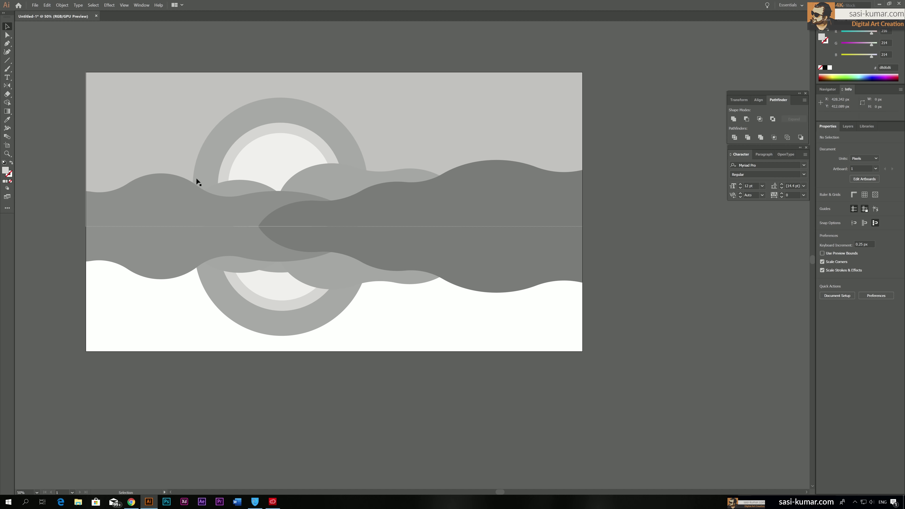
left_click(130, 100)
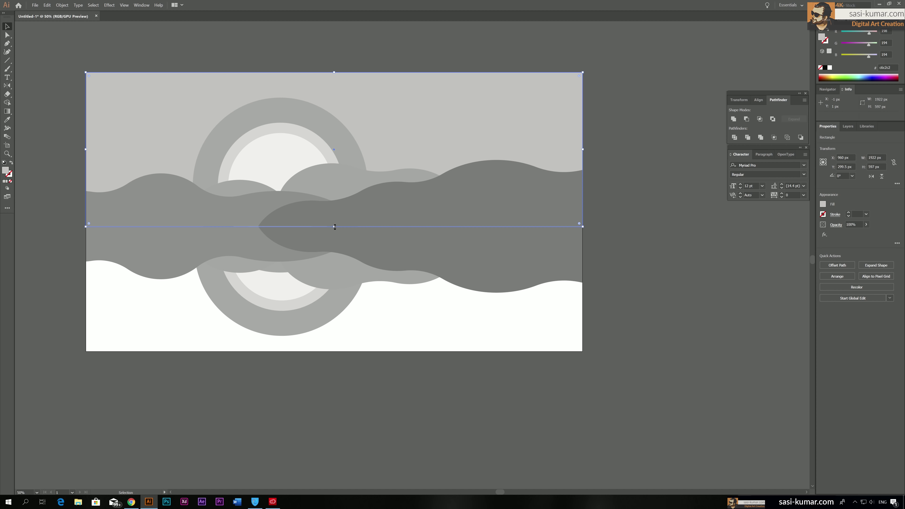
left_click_drag(128, 133, 96, 239)
left_click_drag(334, 200, 334, 227)
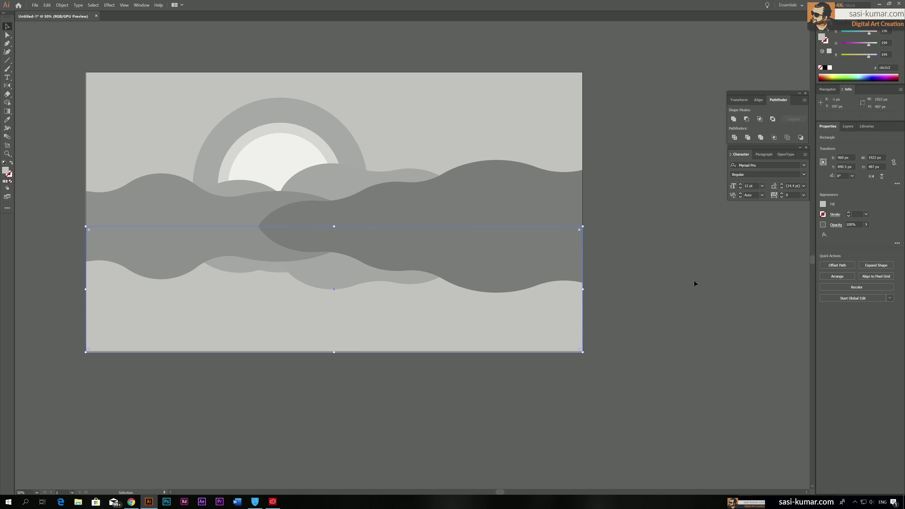
left_click(689, 280)
scroll(657, 296, "left", 1)
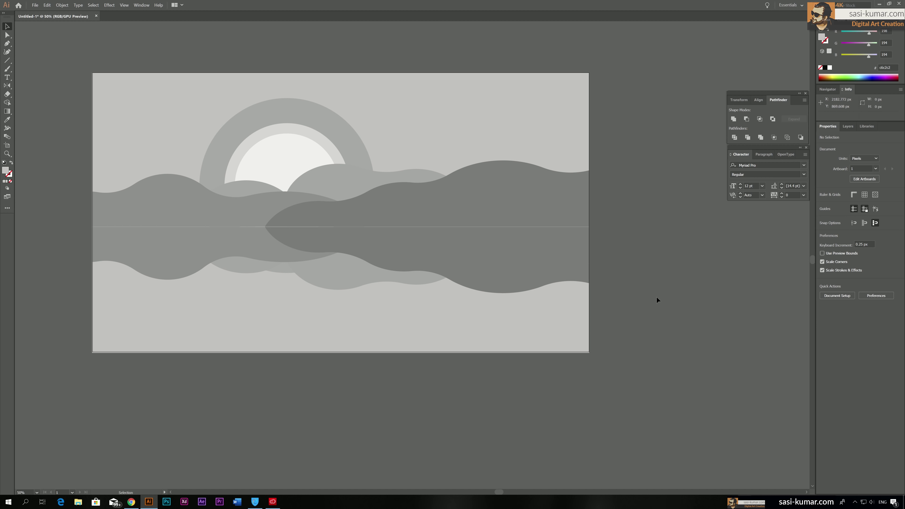
scroll(656, 300, "up", 2)
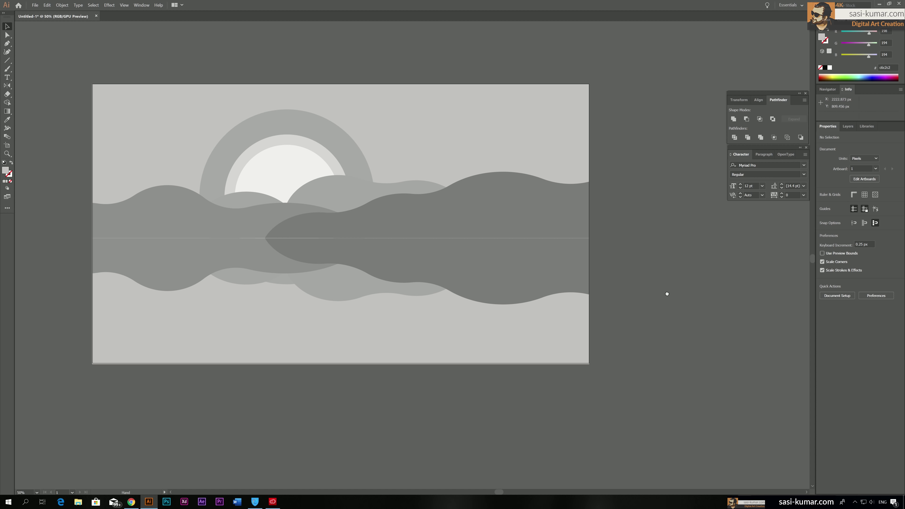
scroll(661, 293, "right", 1)
key("ctrl+minus")
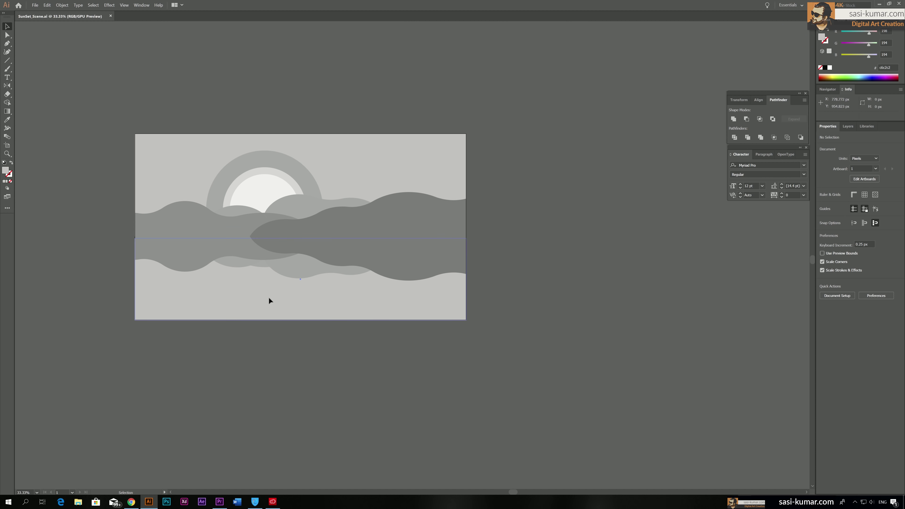
Send the water rectangle backward with Ctrl+[ so the half-sun reflection shows again.
left_click(268, 300)
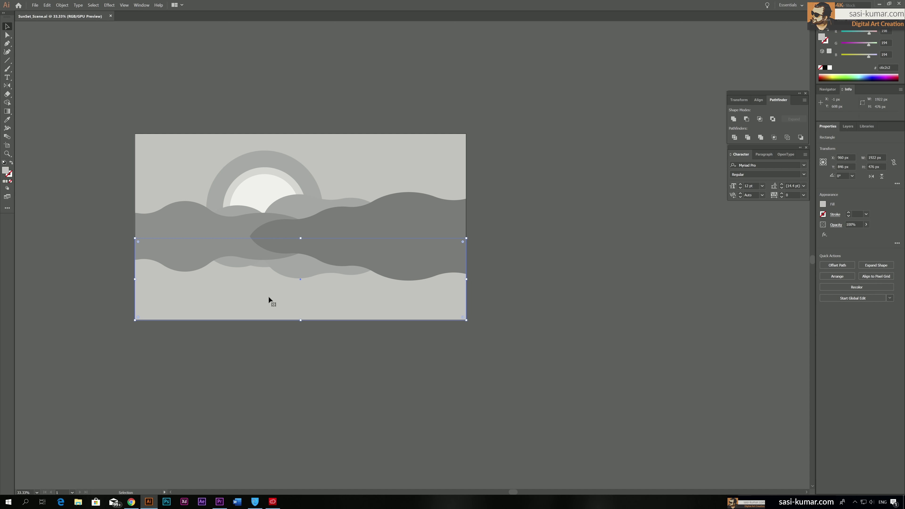
key("ctrl+minus")
key("ctrl+plus")
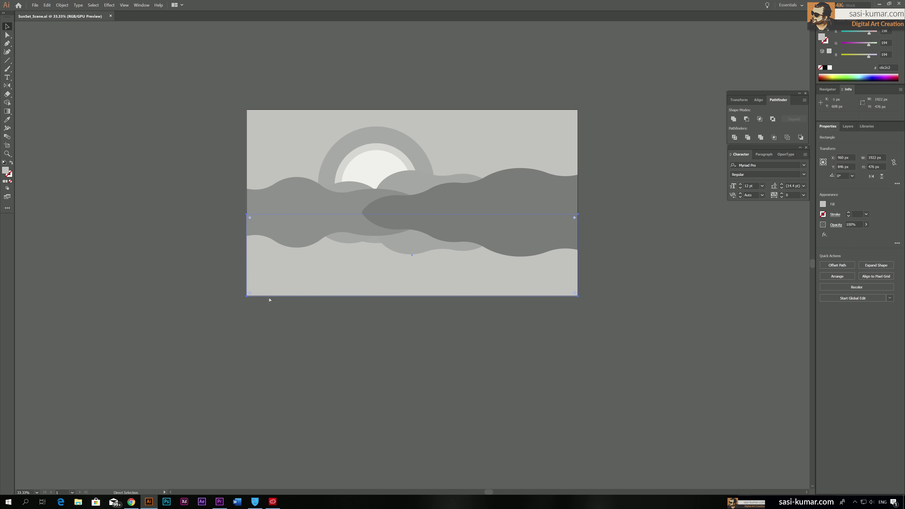
key("ctrl+bracketleft")
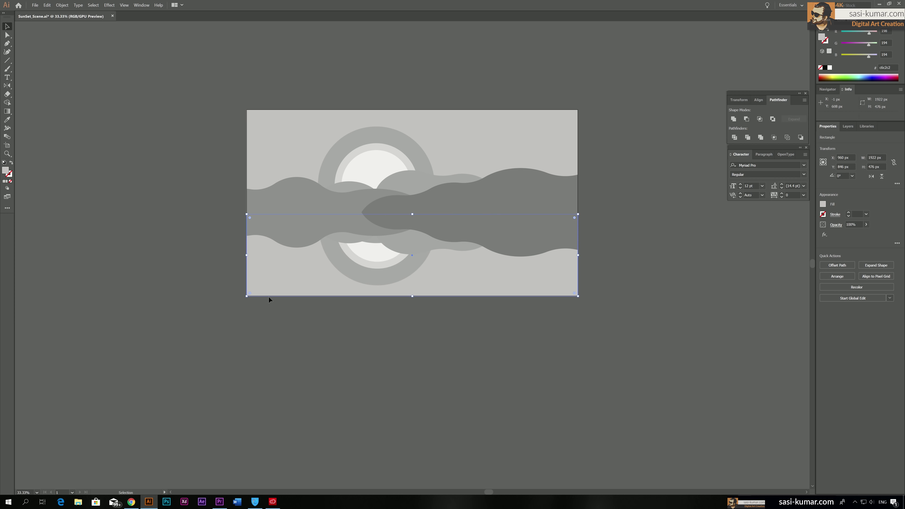
left_click(351, 64)
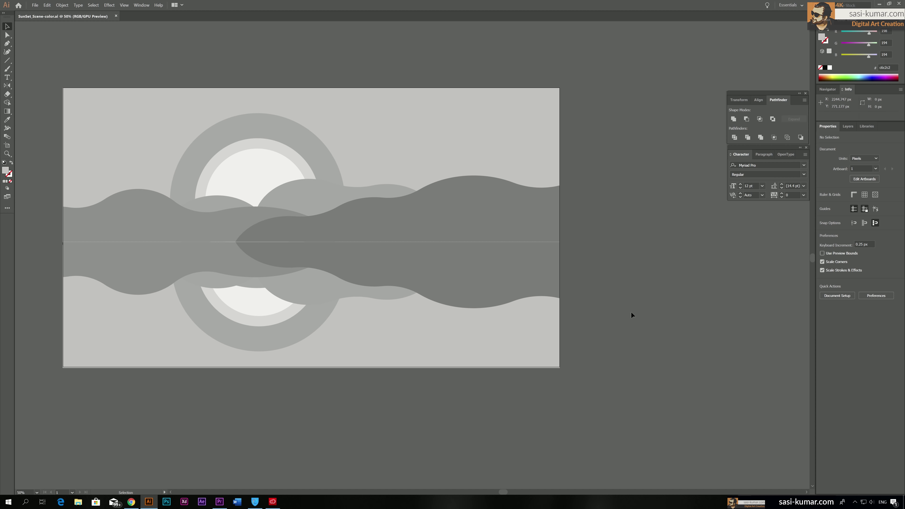
left_click_drag(626, 265, 619, 251)
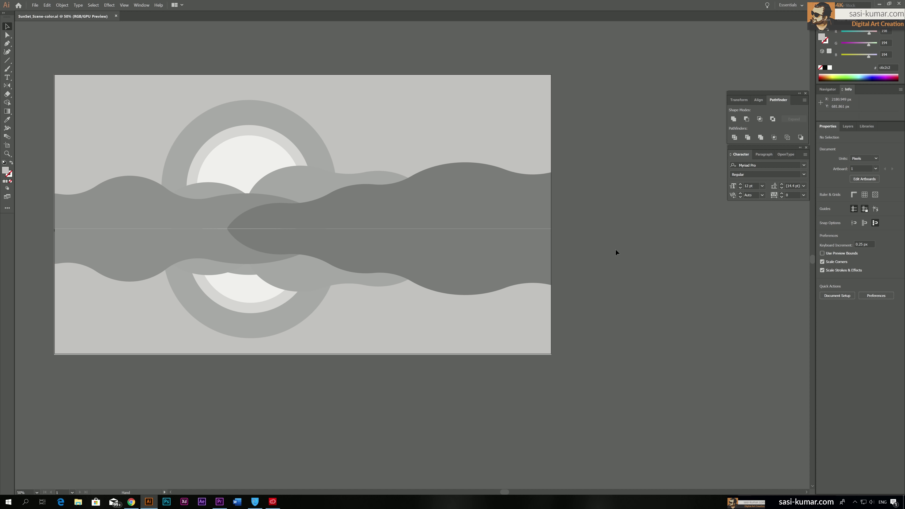
Select the white sun circle with the Direct Selection tool.
key("a")
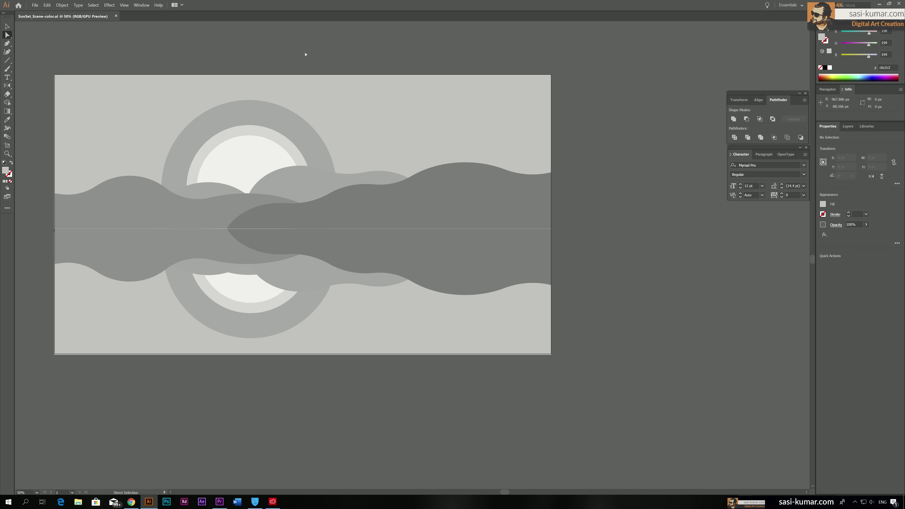
left_click(240, 163)
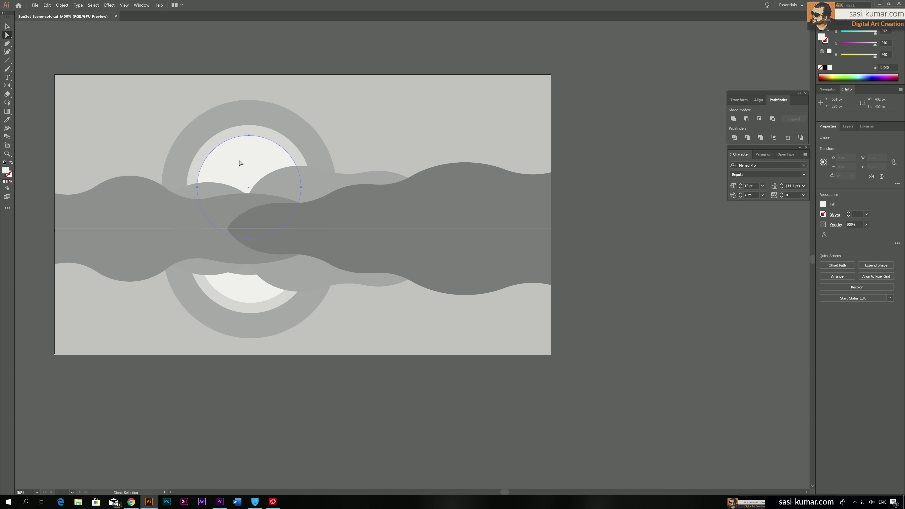
left_click(285, 43)
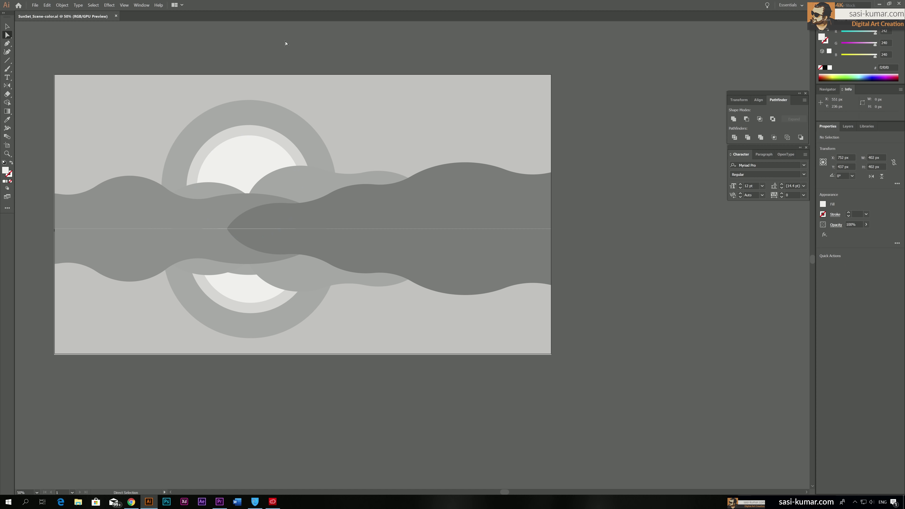
left_click(256, 147)
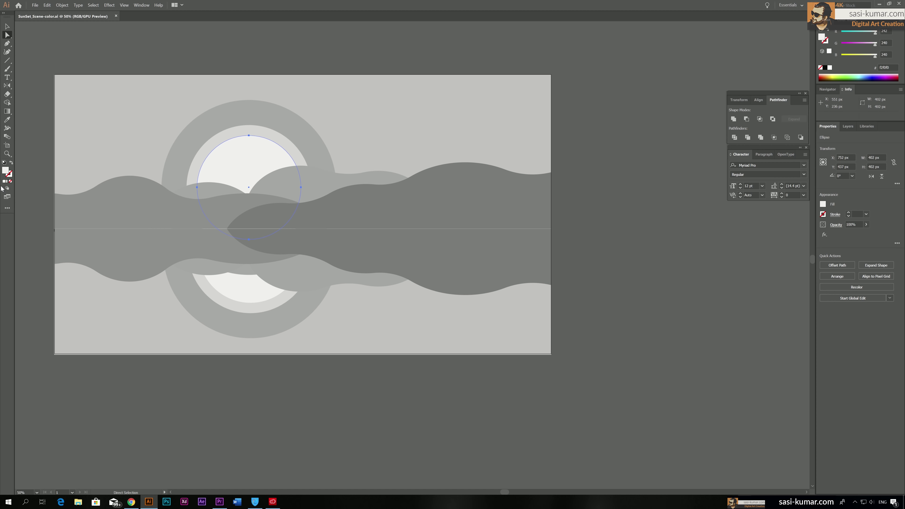
Fill the sun with a gradient and dock the Gradient panel beside Pathfinder.
left_click(7, 182)
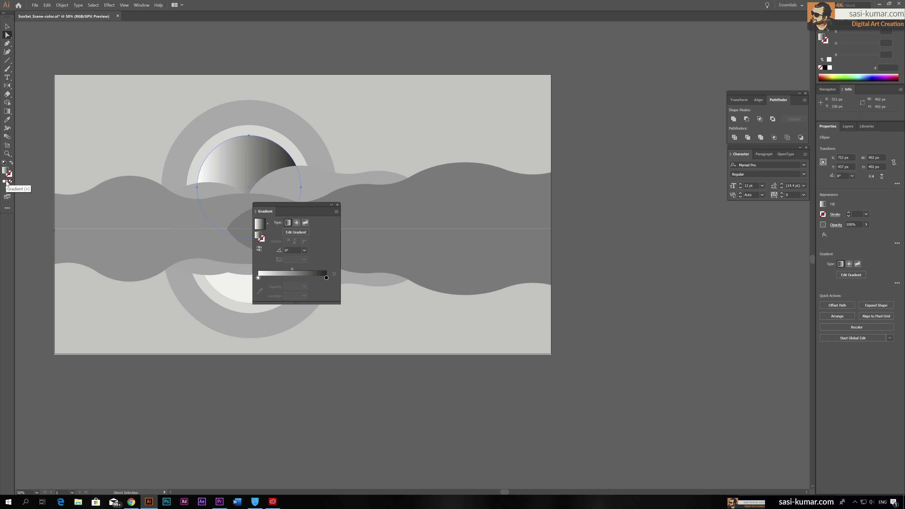
left_click_drag(306, 207, 663, 51)
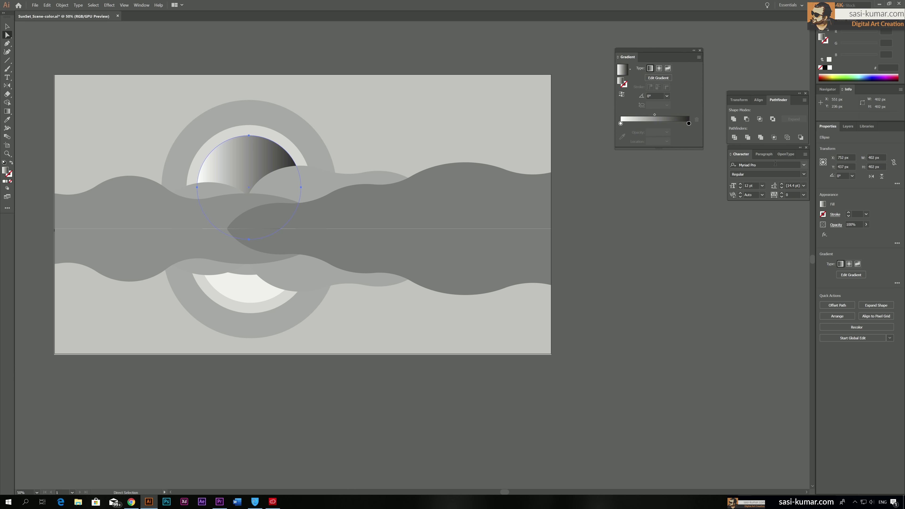
left_click_drag(791, 149, 793, 212)
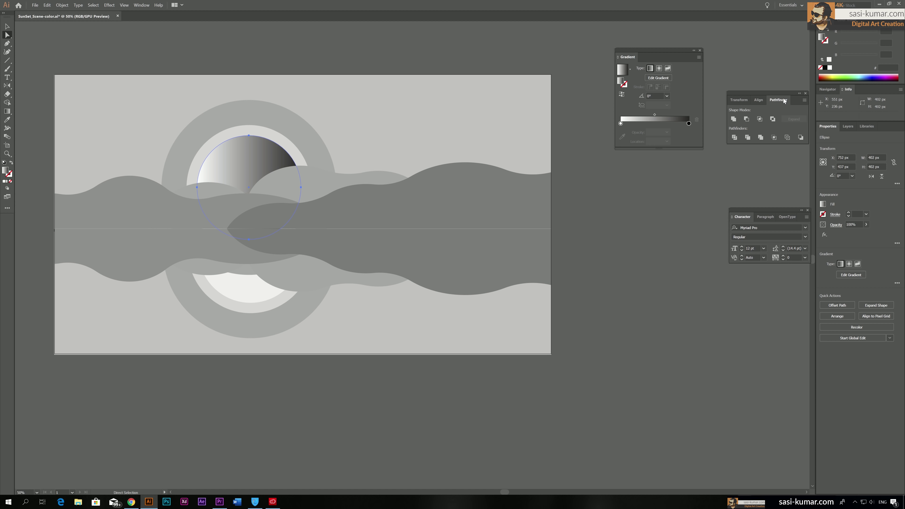
left_click_drag(784, 95, 787, 157)
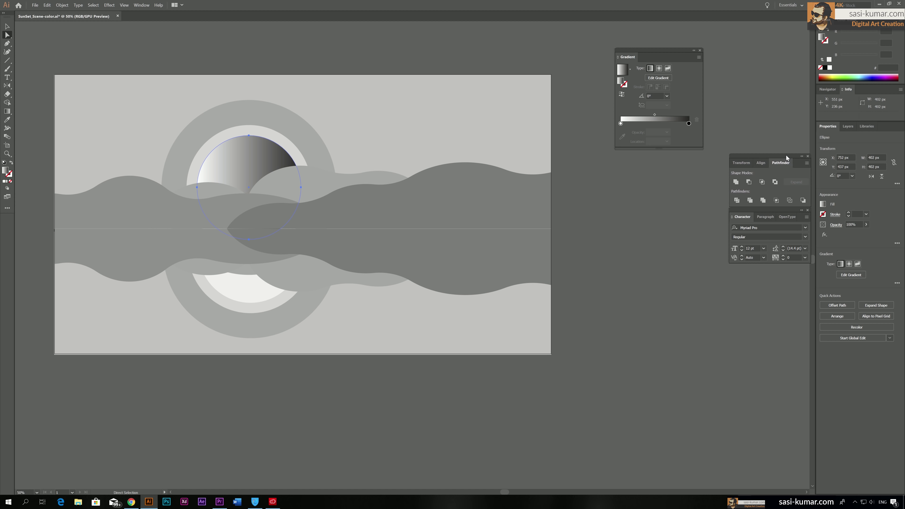
left_click_drag(658, 54, 762, 52)
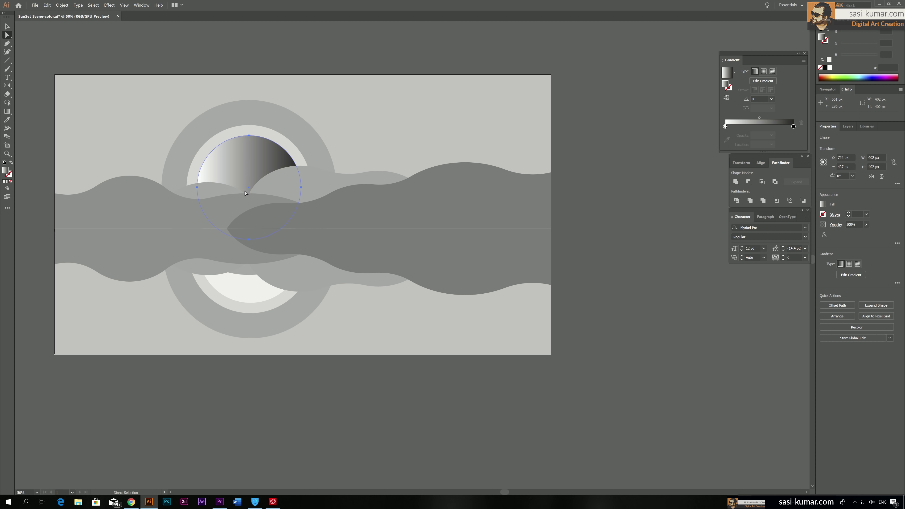
Redraw the sun's gradient to run vertically at about 84.9°.
key("g")
mouse_move(250, 139)
left_mouse_down()
mouse_move(248, 207)
mouse_move(251, 123)
left_mouse_up()
key("v")
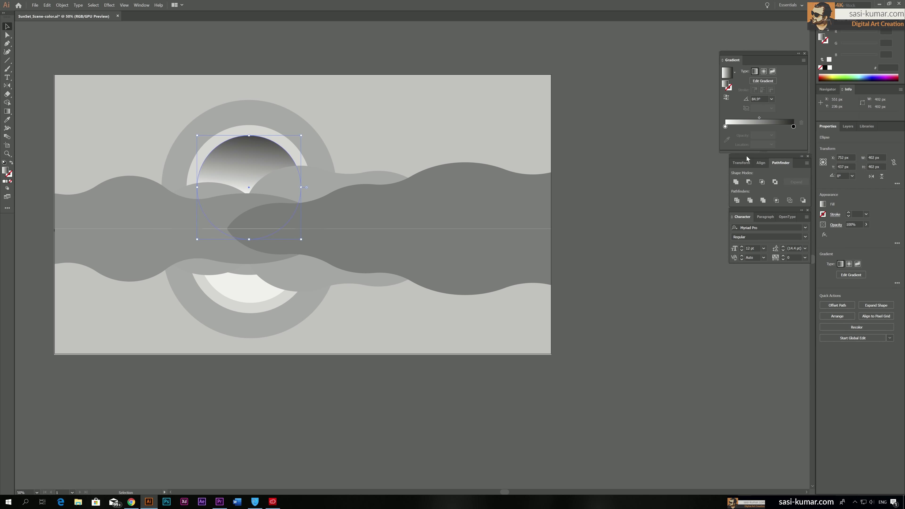
Change the gradient's white stop to a soft pink in RGB.
left_click(726, 127)
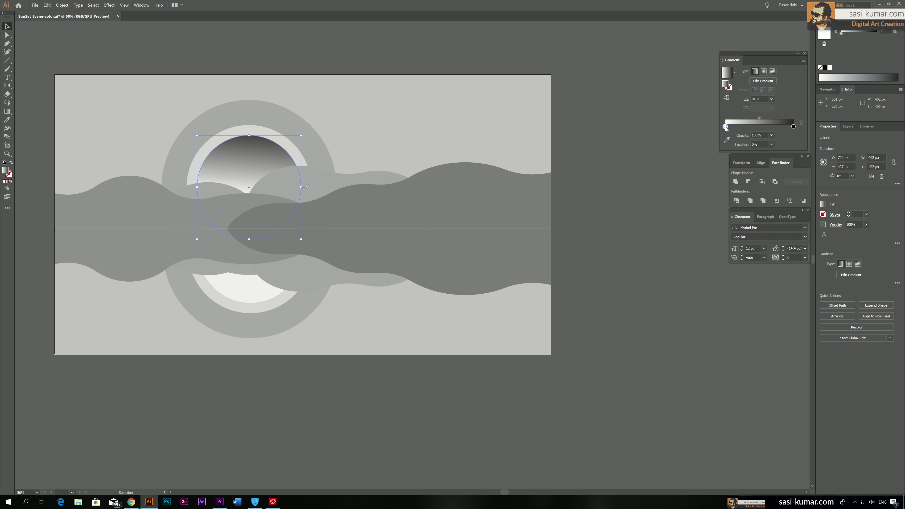
double_click(725, 127)
left_click(793, 135)
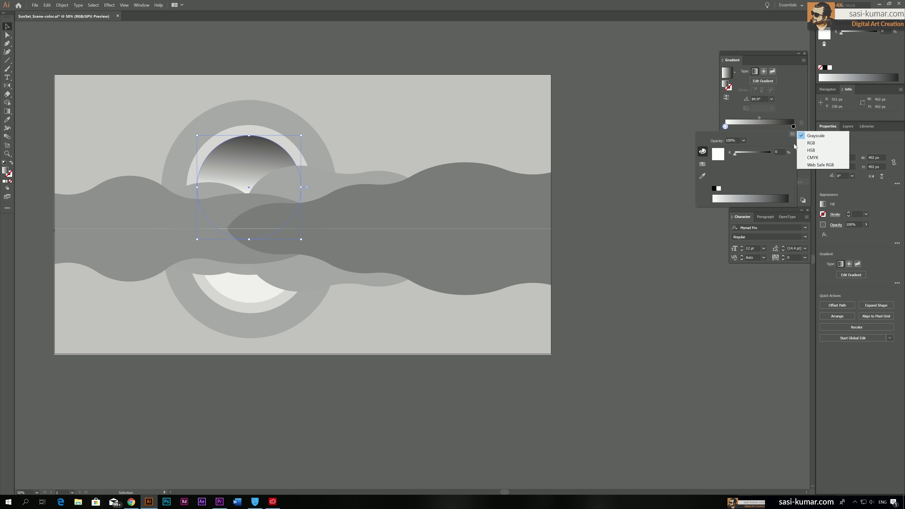
left_click(812, 143)
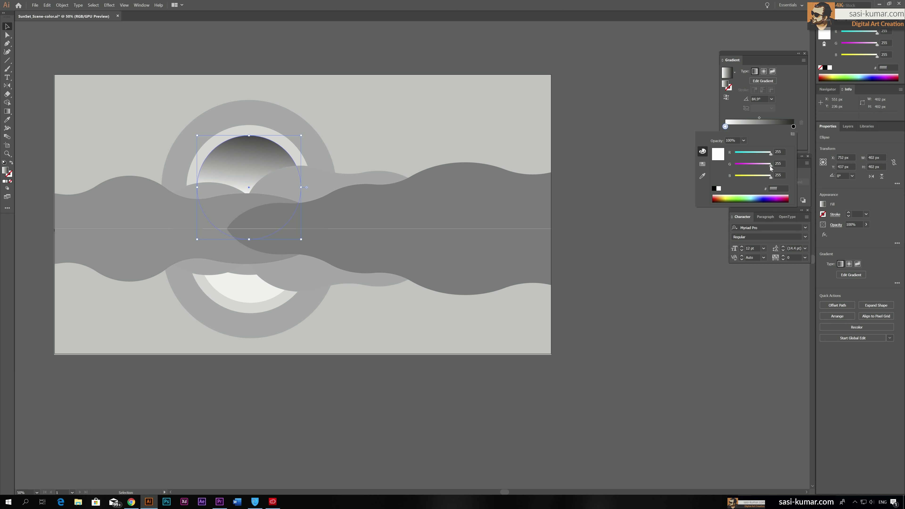
mouse_move(771, 166)
left_mouse_down()
mouse_move(762, 164)
mouse_move(768, 176)
left_mouse_up()
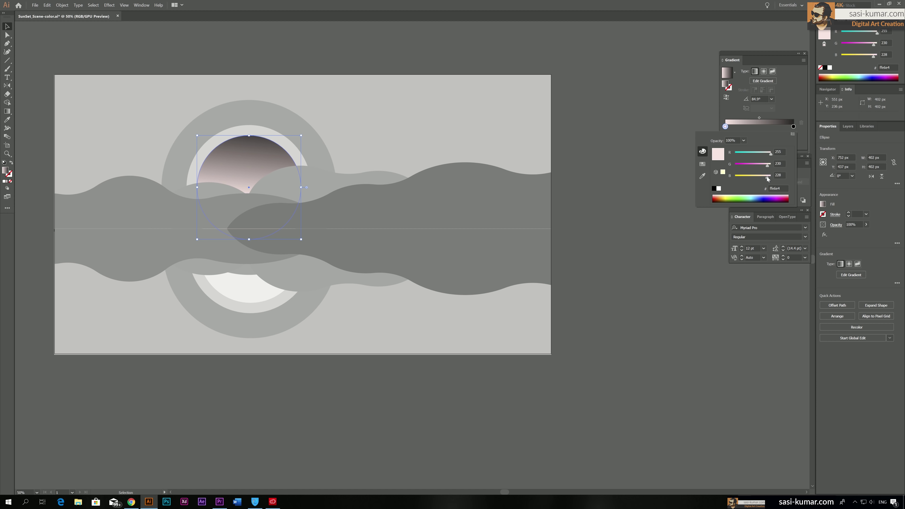
left_click_drag(770, 167, 766, 166)
left_click_drag(771, 154, 770, 154)
left_click(752, 125)
Replace the black stop with a warm pale yellow.
left_click(759, 126)
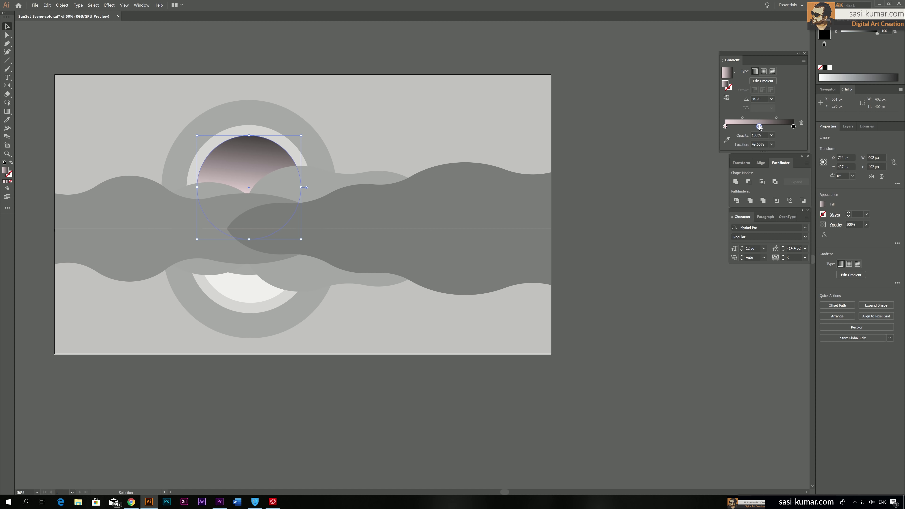
mouse_move(794, 127)
left_mouse_down()
mouse_move(793, 150)
mouse_move(805, 127)
mouse_move(796, 126)
left_mouse_up()
double_click(794, 126)
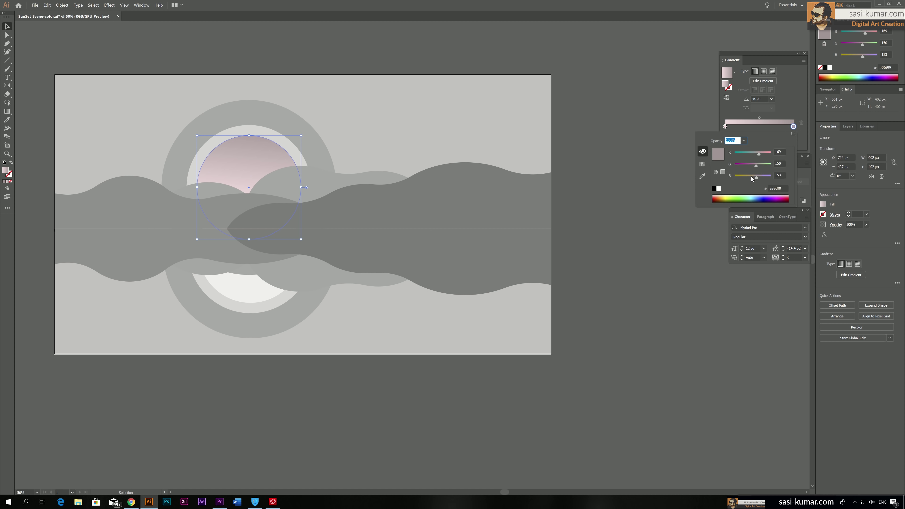
left_click_drag(730, 199, 727, 195)
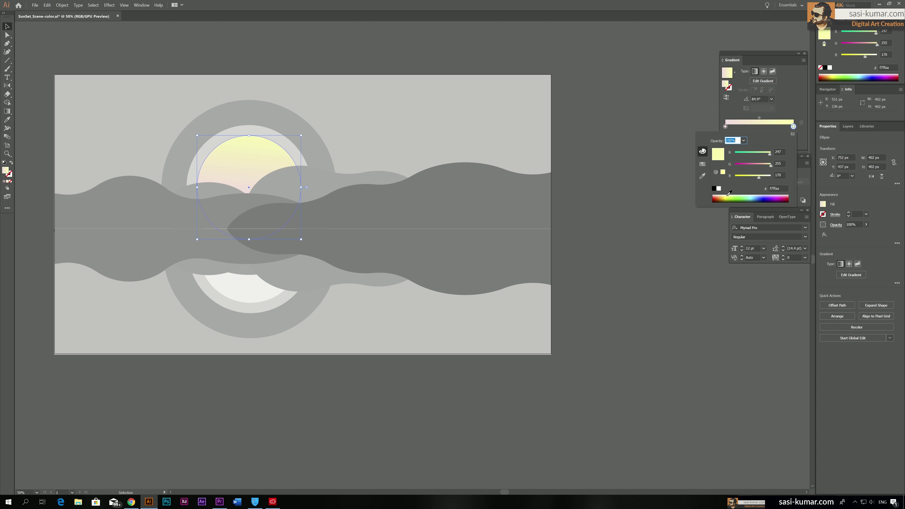
left_click(729, 196)
left_click(729, 195)
left_click(729, 196)
left_click_drag(769, 164, 770, 154)
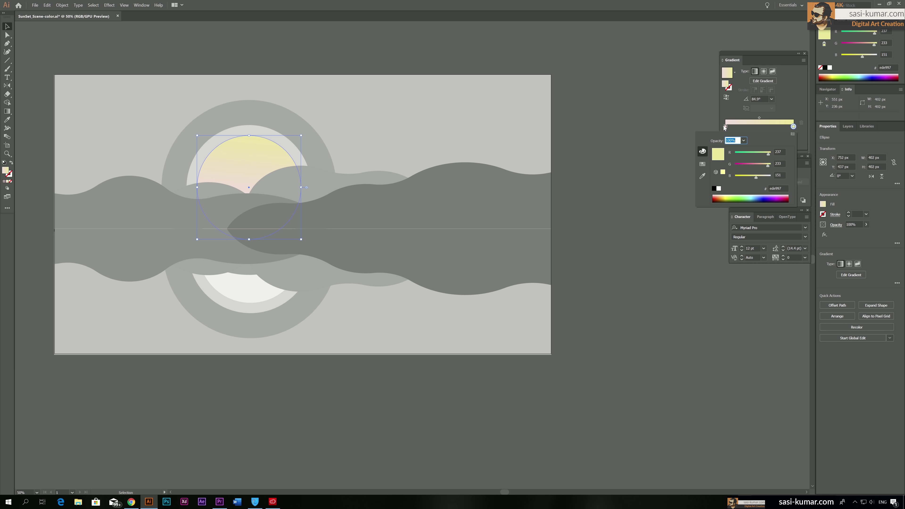
left_click(759, 117)
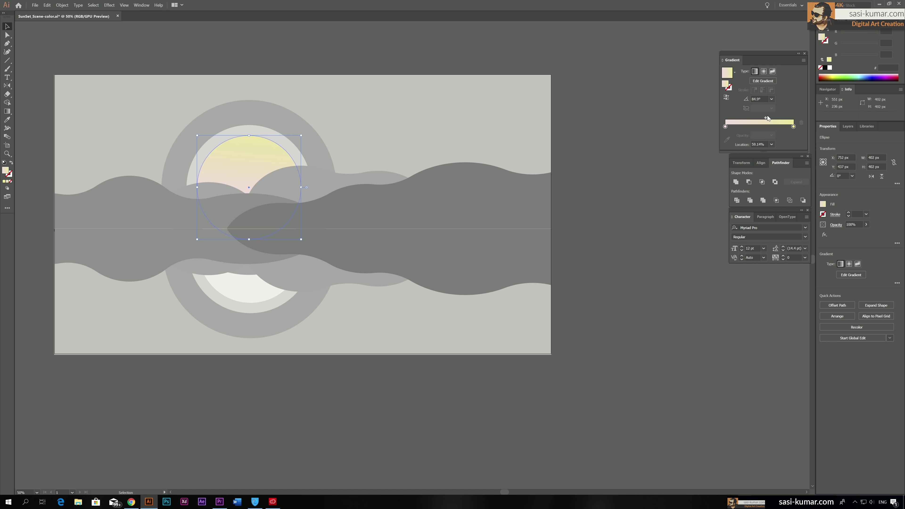
Make the pink stop slightly pinker and preview the sun's colours.
left_click(726, 126)
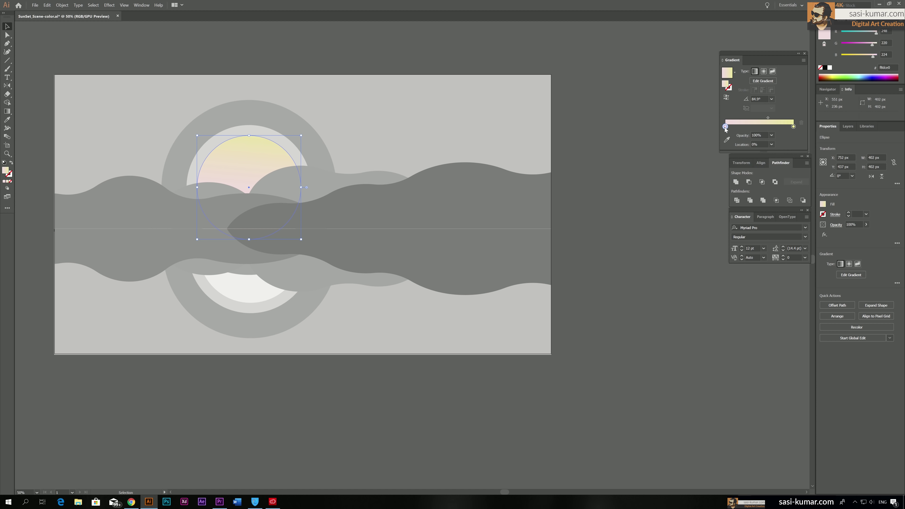
double_click(726, 126)
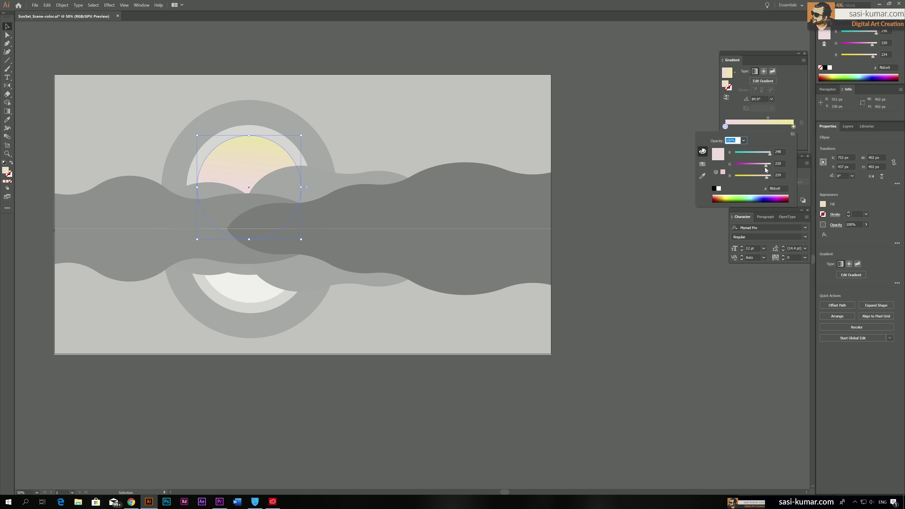
left_click_drag(766, 166, 765, 167)
left_click(7, 27)
left_click(318, 48)
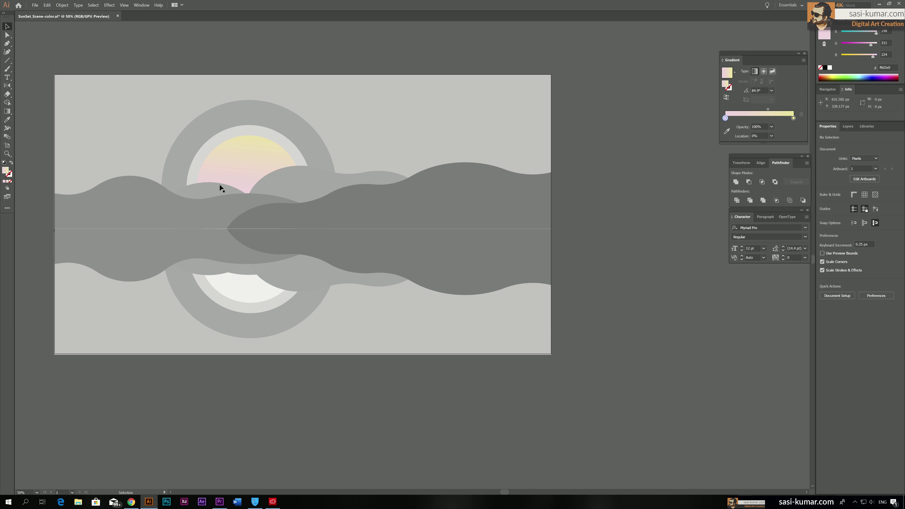
left_click(243, 175)
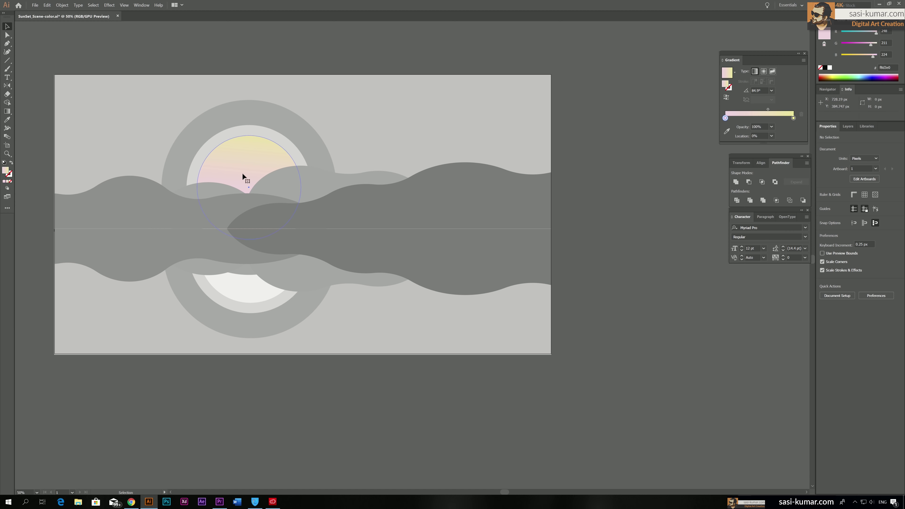
Enlarge the light ring around the sun to about 552 px.
left_click(278, 57)
left_click(245, 159)
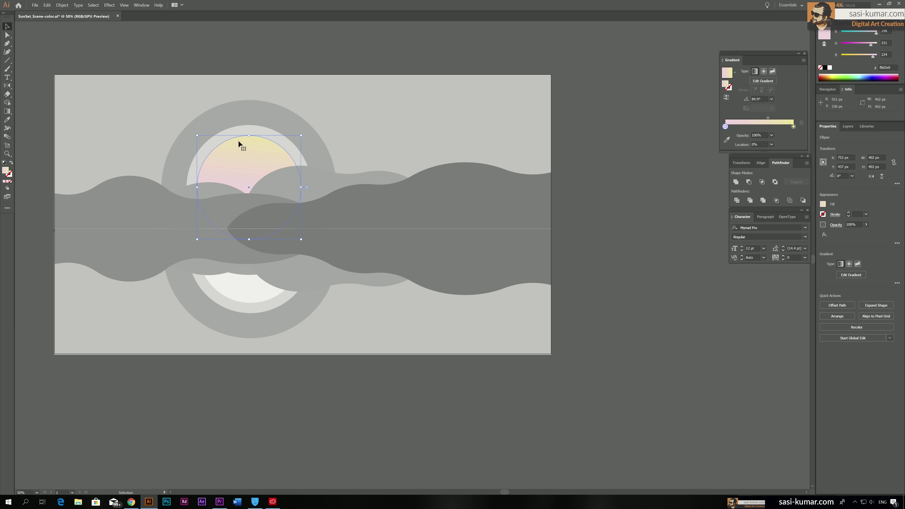
left_click(303, 55)
left_click(279, 133)
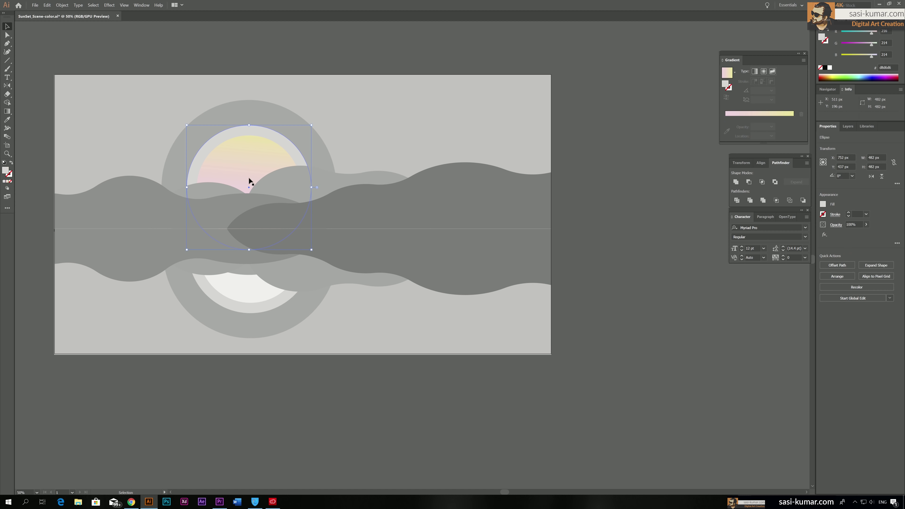
left_click(354, 54)
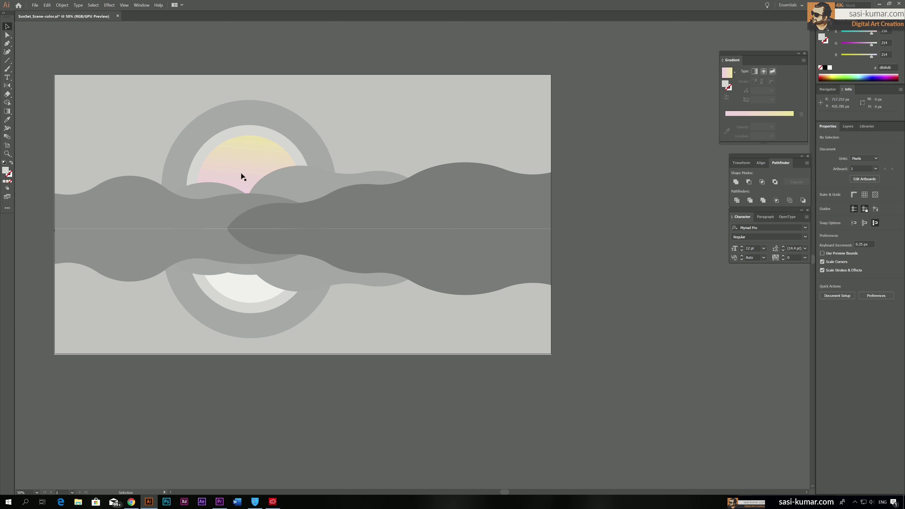
left_click(287, 142)
left_click_drag(312, 125, 324, 114)
Delete the reflected rings and scale the outer grey ring to 746 px about its centre.
left_click(226, 306)
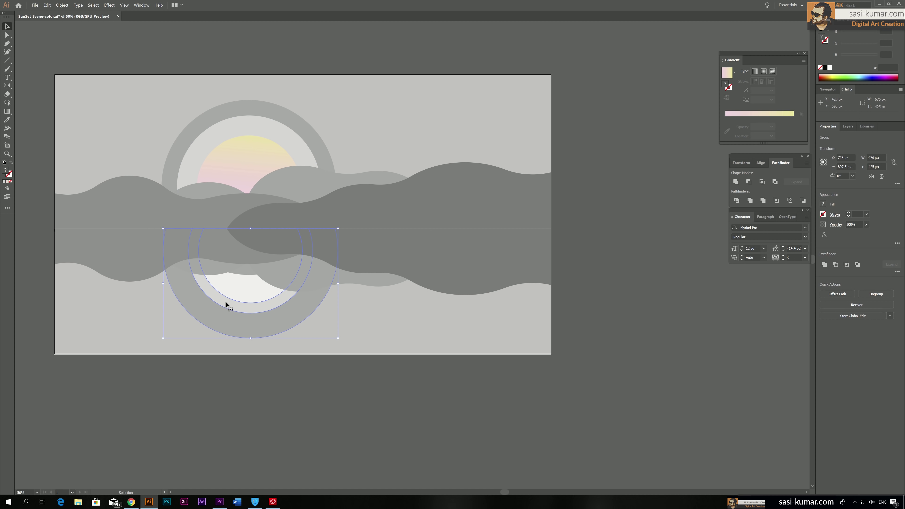
key("Delete")
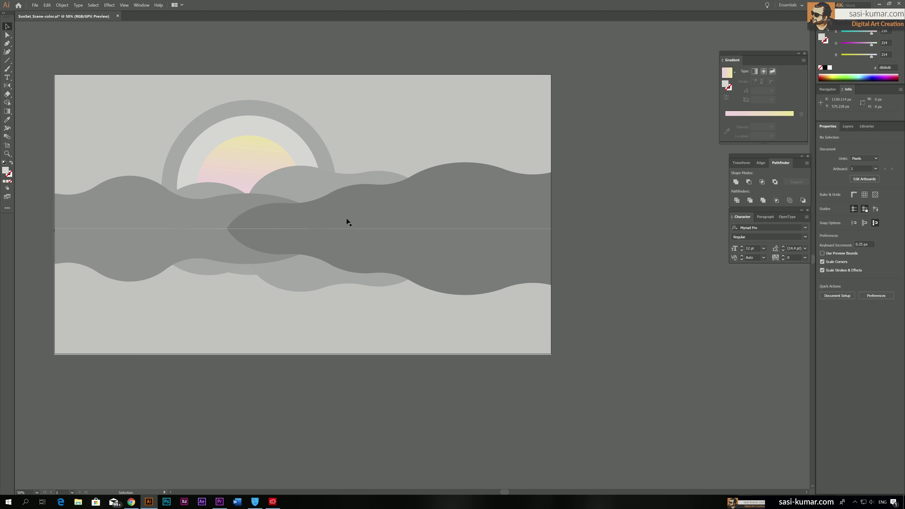
left_click(291, 118)
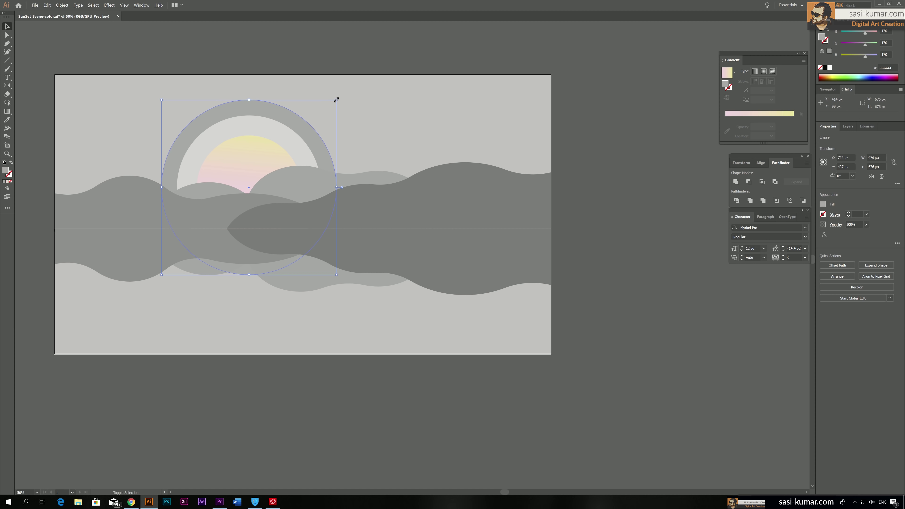
left_click_drag(337, 99, 345, 91)
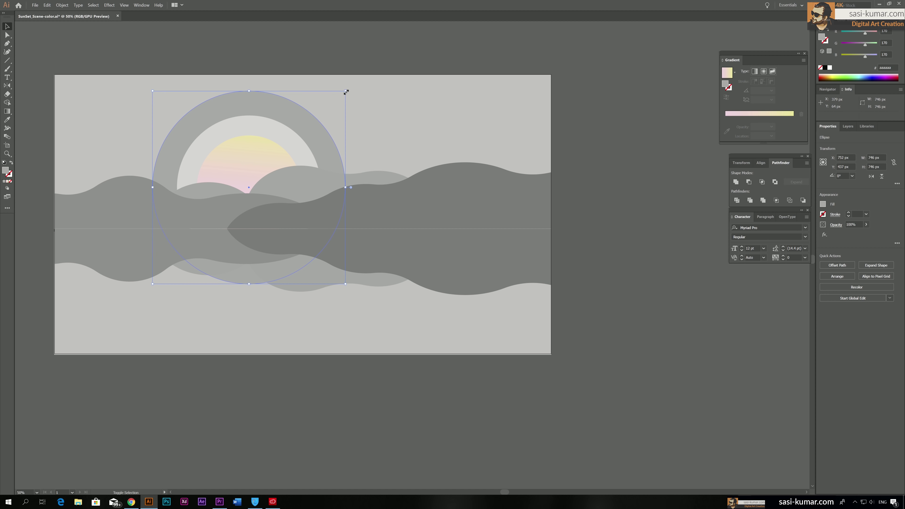
left_click(351, 41)
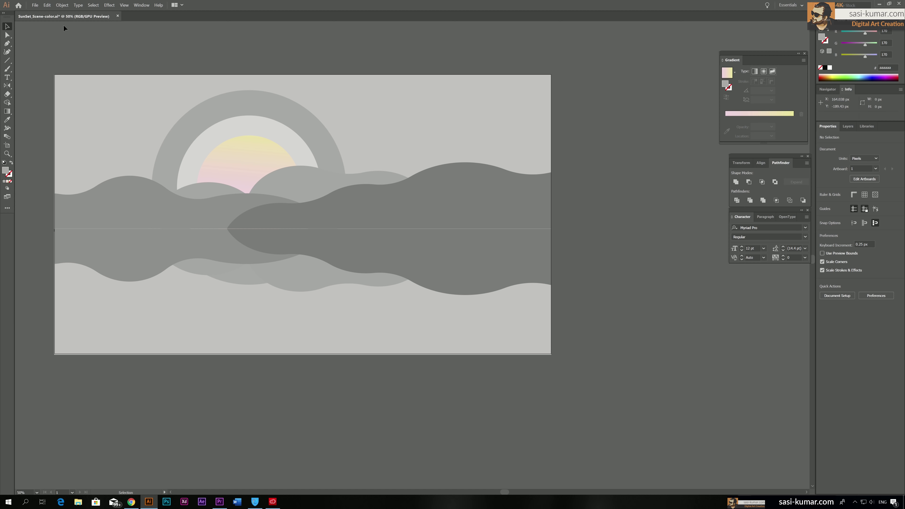
left_click(10, 35)
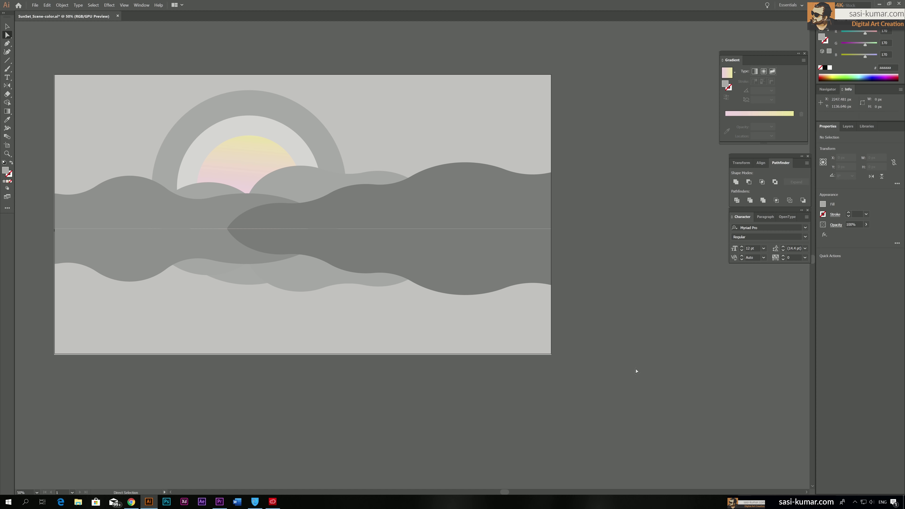
left_click(207, 192)
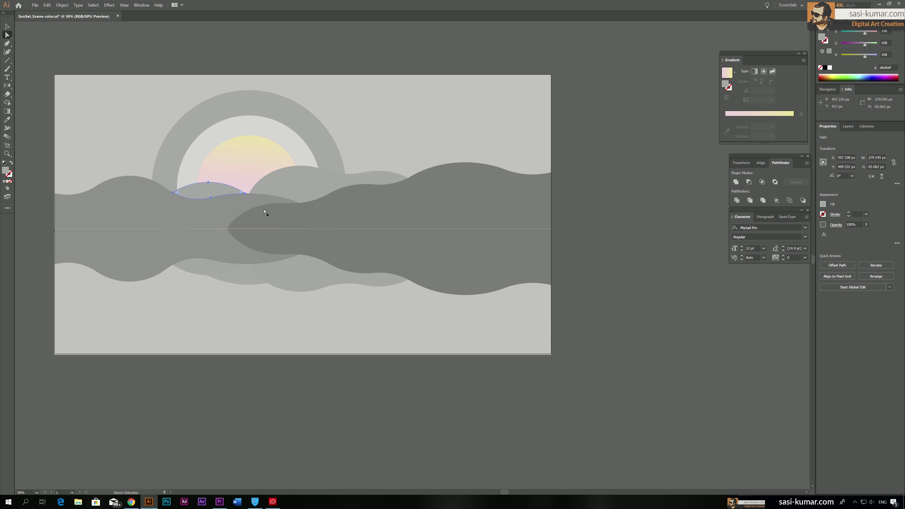
Fill the small hill beside the sun with the sun's gradient.
left_click(8, 182)
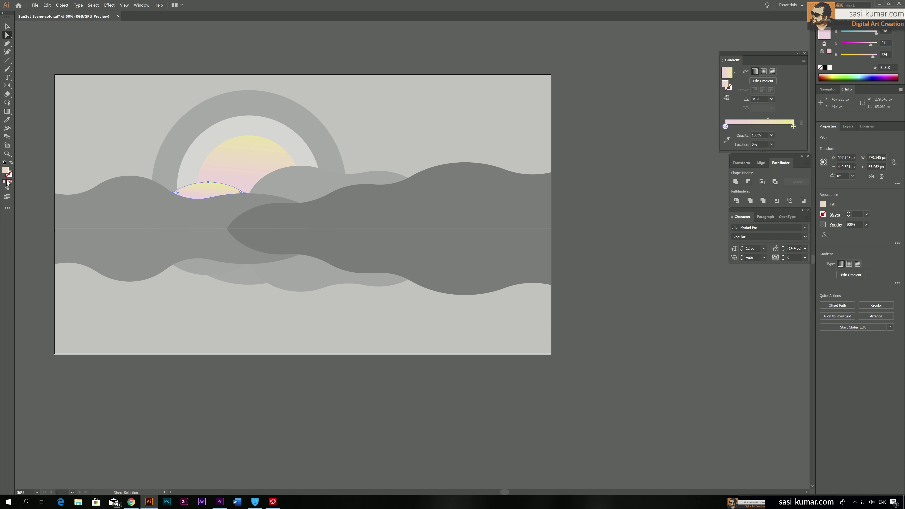
left_click(7, 27)
left_click(152, 45)
left_click(213, 190)
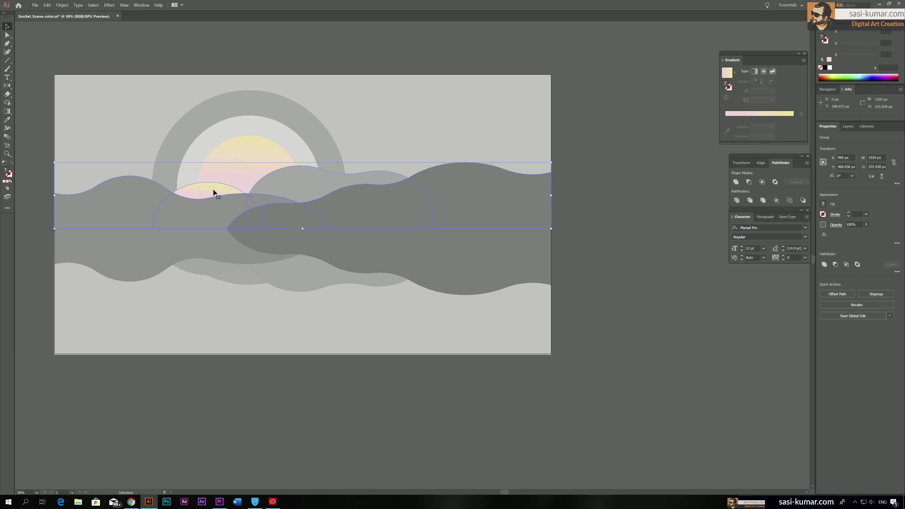
left_click(152, 53)
left_click(8, 35)
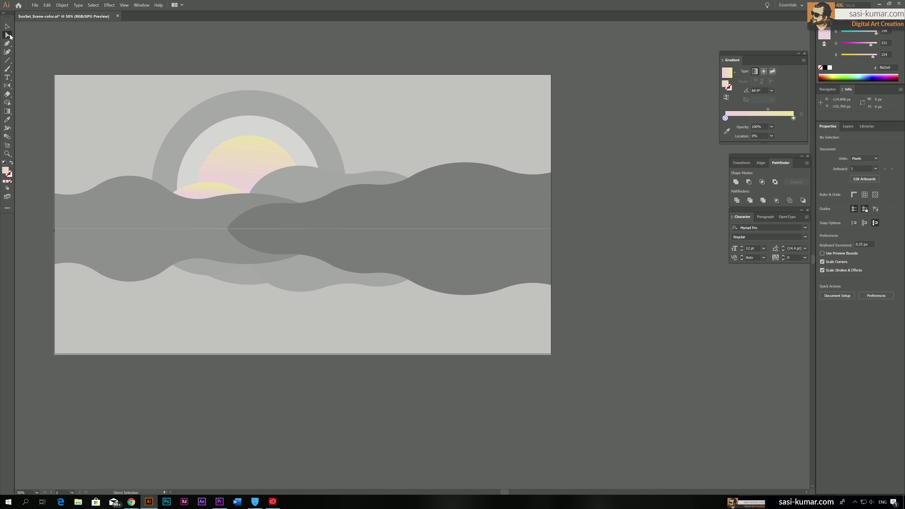
left_click(201, 192)
Redraw the small hill's gradient leftward across it and reverse the gradient.
key("g")
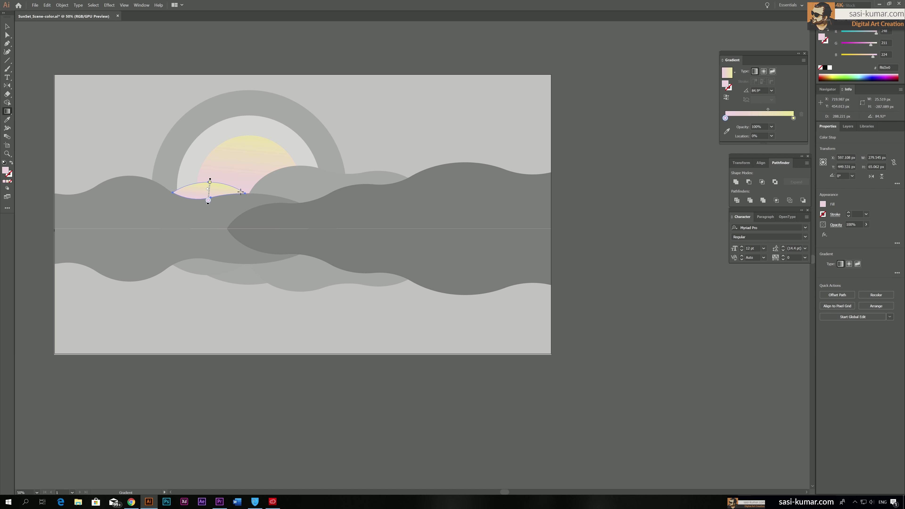
left_click_drag(241, 192, 173, 194)
left_click_drag(227, 183, 186, 193)
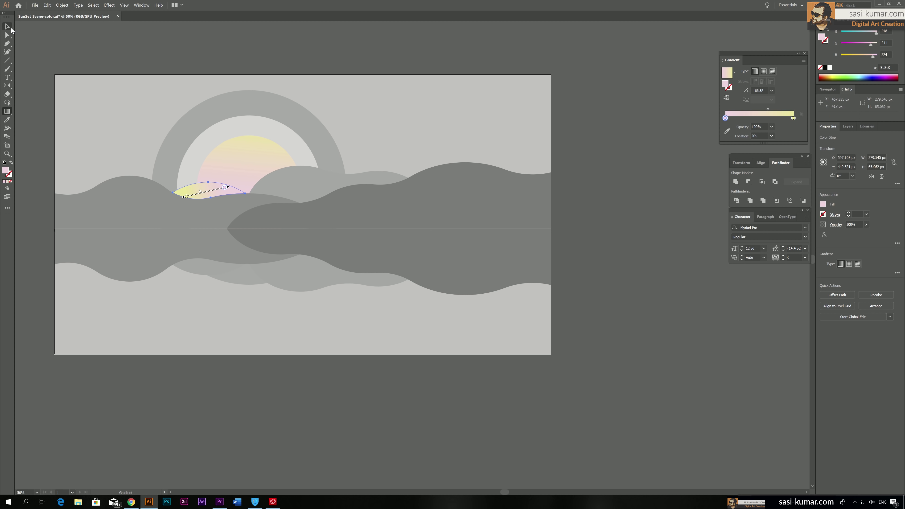
left_click(8, 26)
left_click(201, 191)
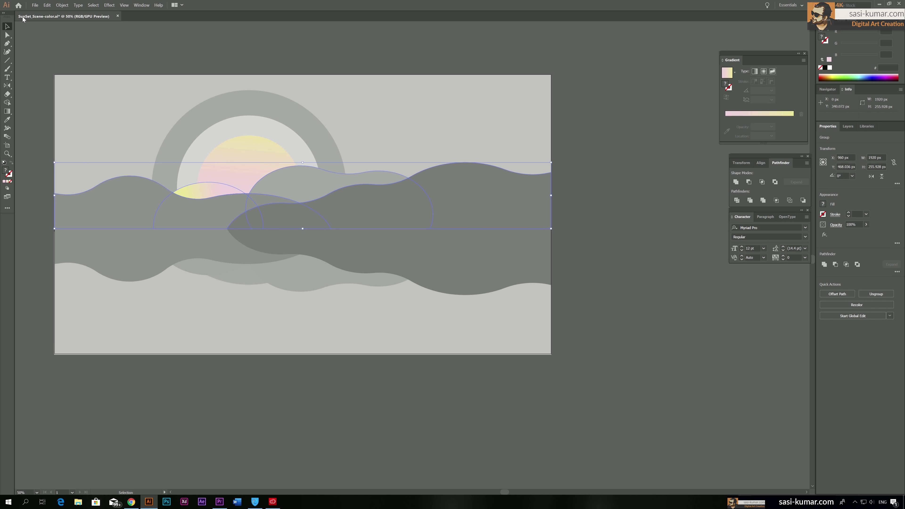
key("a")
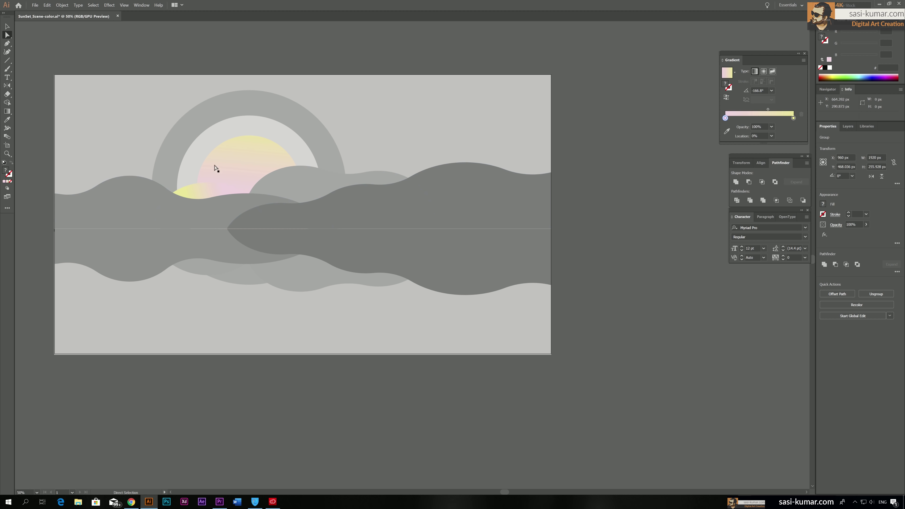
left_click(202, 186)
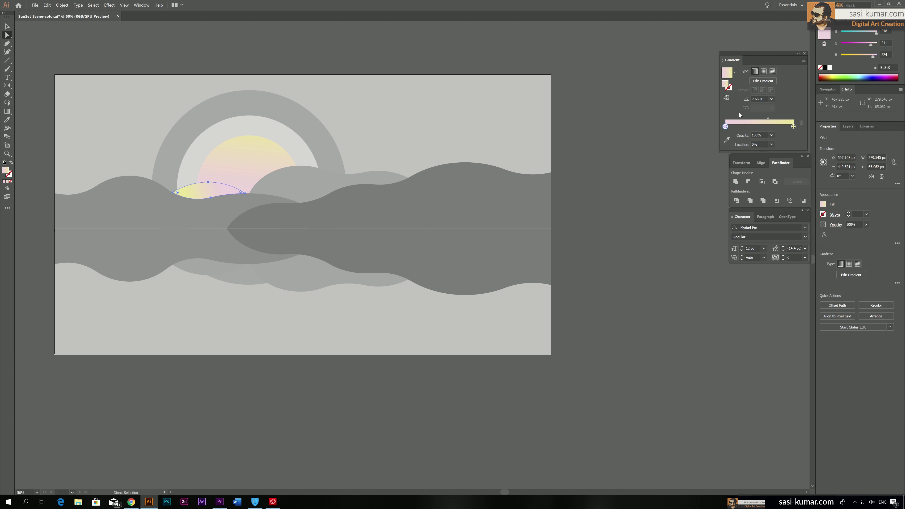
left_click(724, 98)
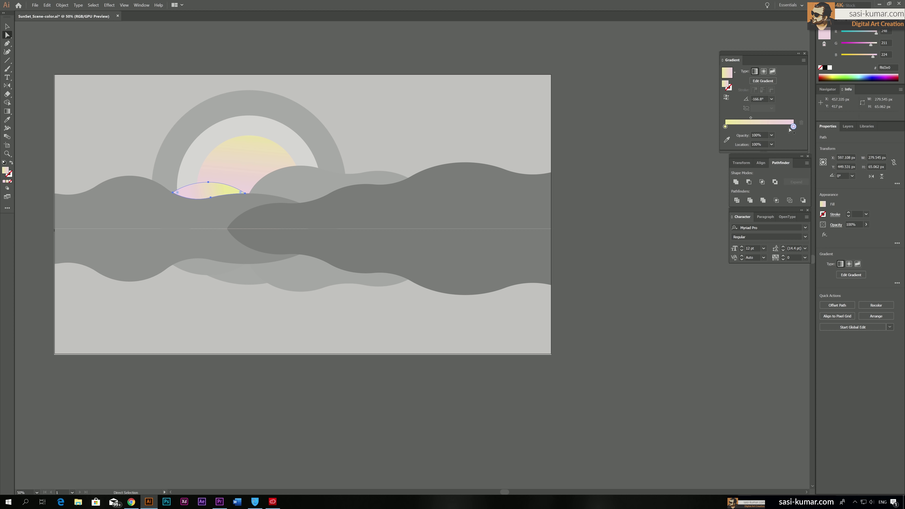
Warm the yellow stop toward pink by lowering its green value to 190.
double_click(726, 126)
left_click_drag(768, 167, 763, 165)
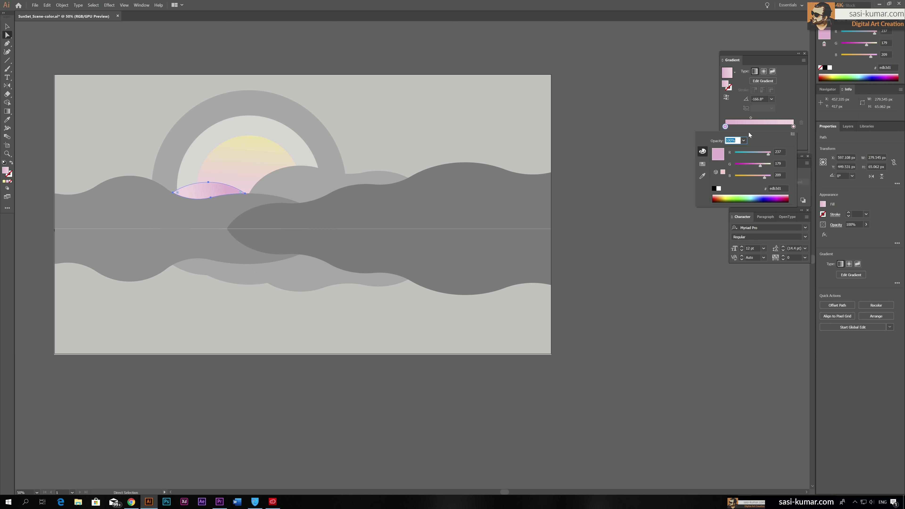
left_click(739, 129)
left_click_drag(740, 127, 760, 128)
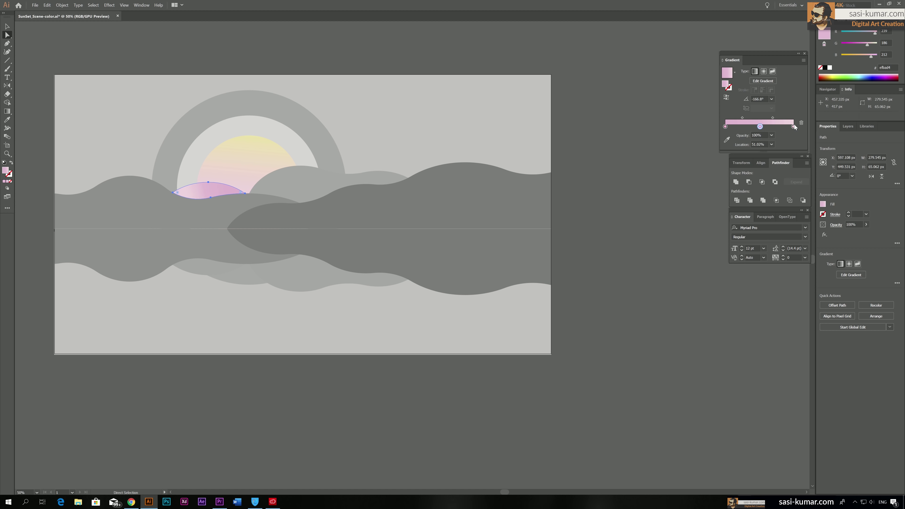
left_click(802, 122)
Recolour the right stop to a lilac purple with red at 218.
left_click(794, 126)
double_click(794, 126)
left_click(748, 165)
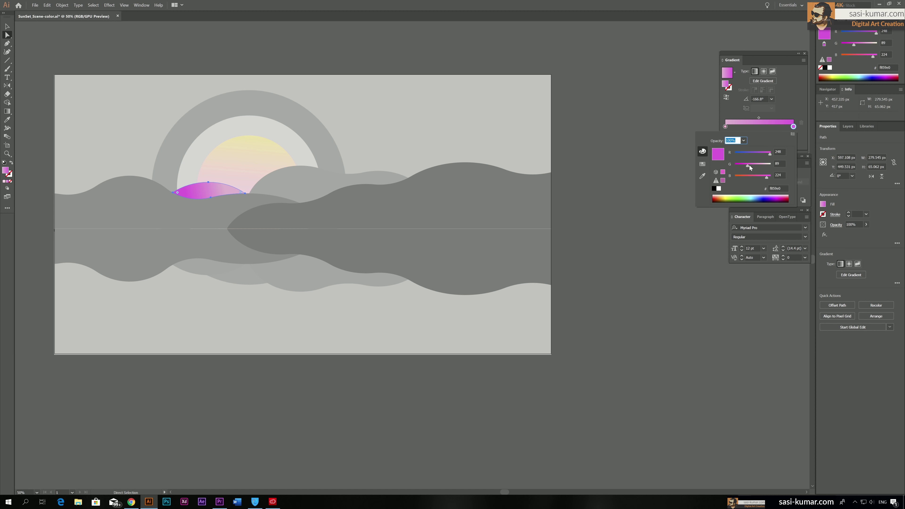
left_click_drag(769, 152, 763, 156)
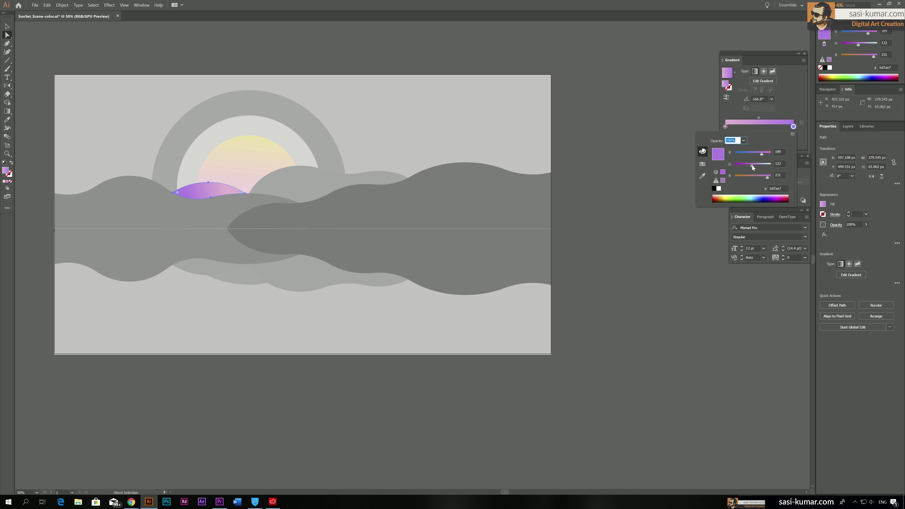
left_click_drag(751, 165, 753, 165)
left_click(765, 154)
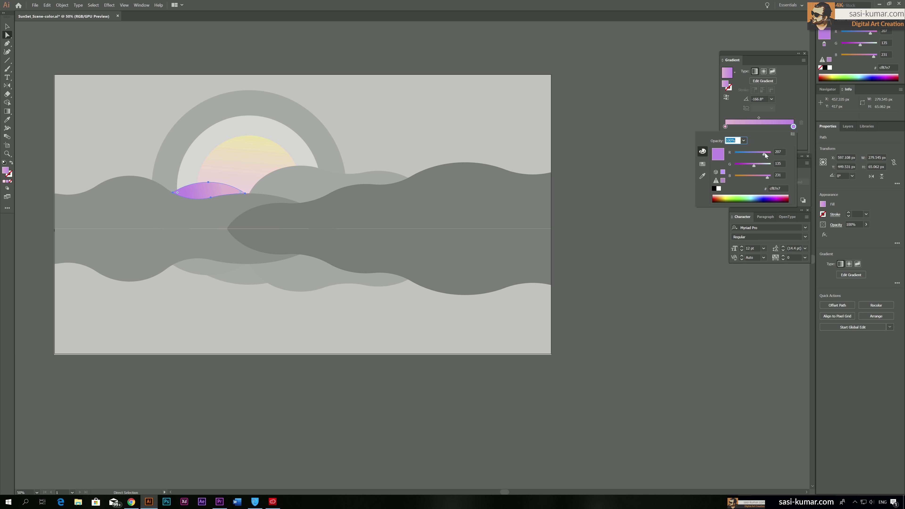
left_click_drag(766, 154, 766, 155)
left_click(9, 28)
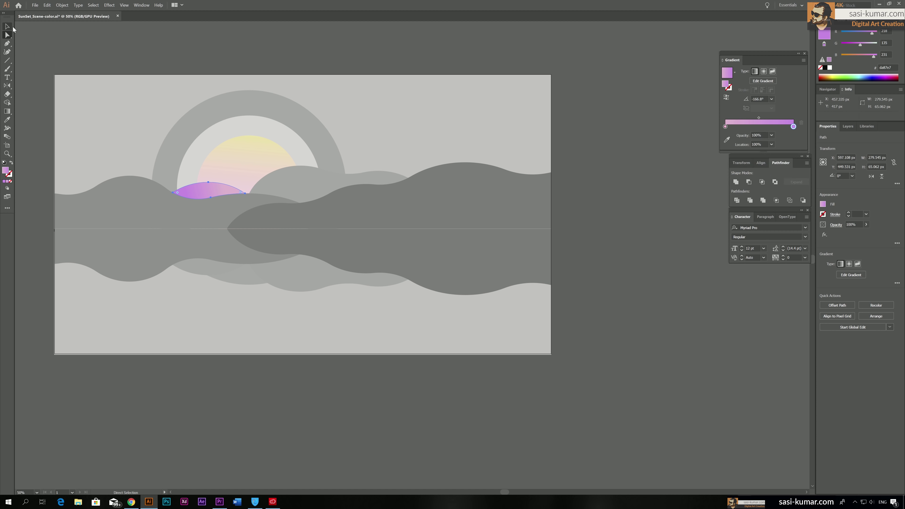
left_click(168, 52)
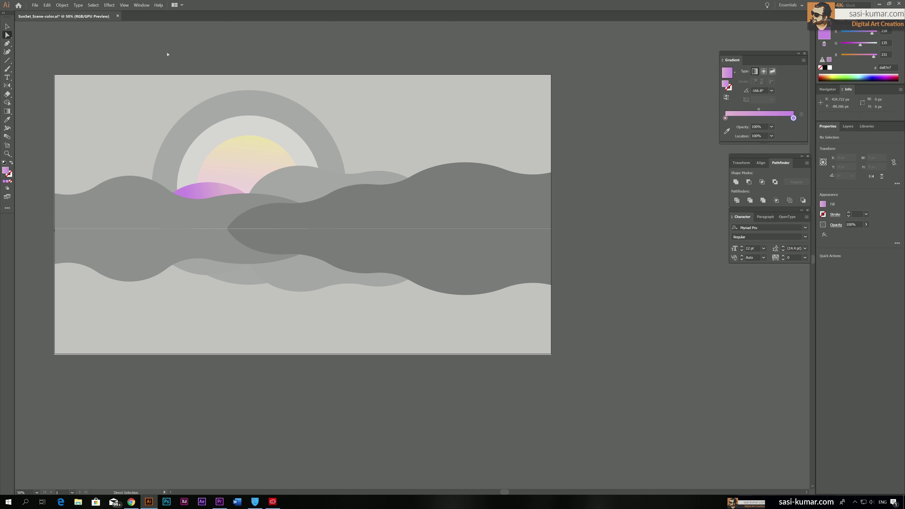
Copy the small hill's purple gradient onto the larger hill overlapping the sun.
left_click(324, 189)
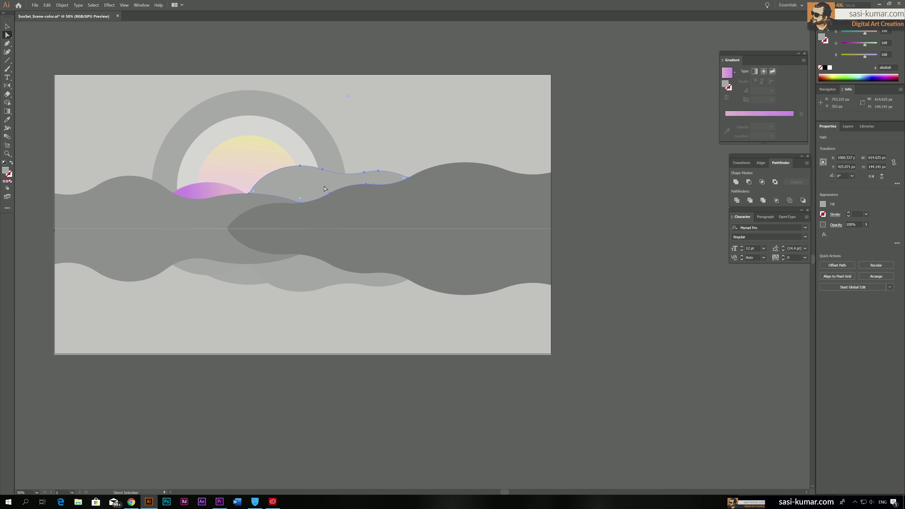
key("i")
left_click(218, 187)
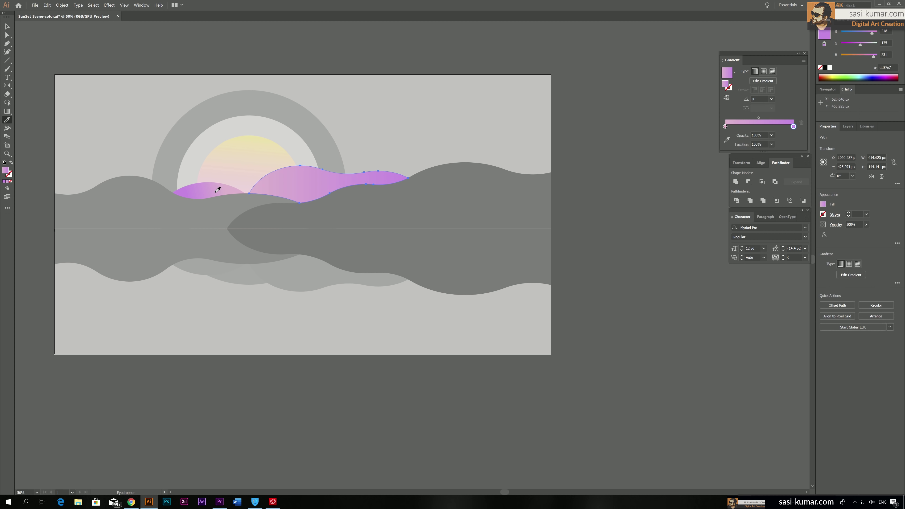
On the larger hill, move the purple gradient stop in to 78.34% and lower its green to 127.
left_click(7, 26)
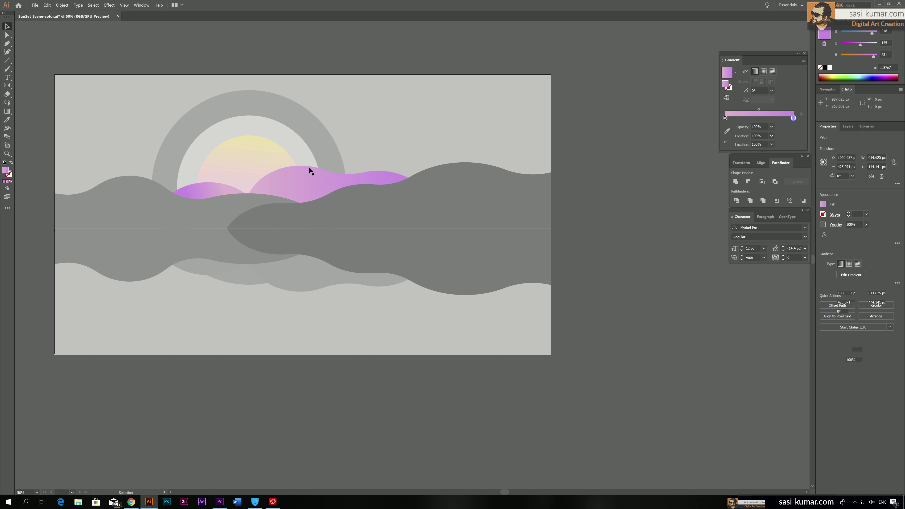
left_click(300, 175)
left_click(61, 36)
left_click(7, 34)
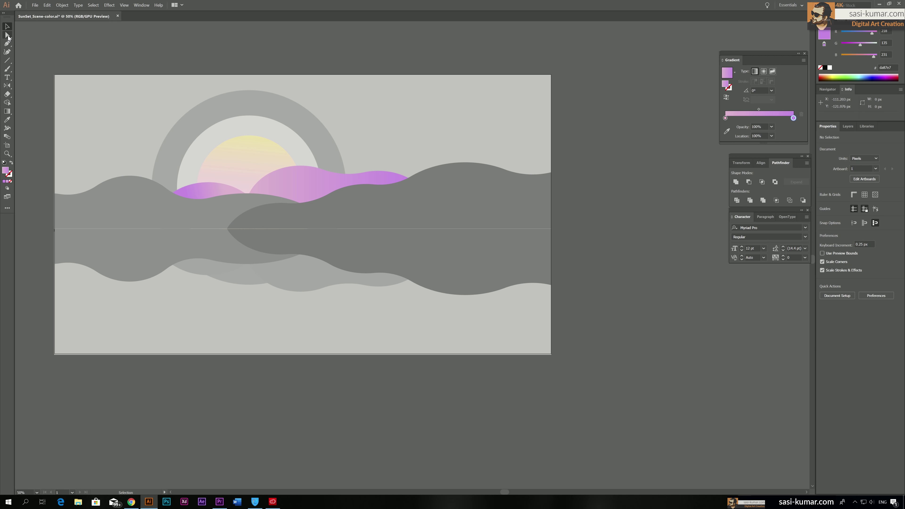
left_click(298, 189)
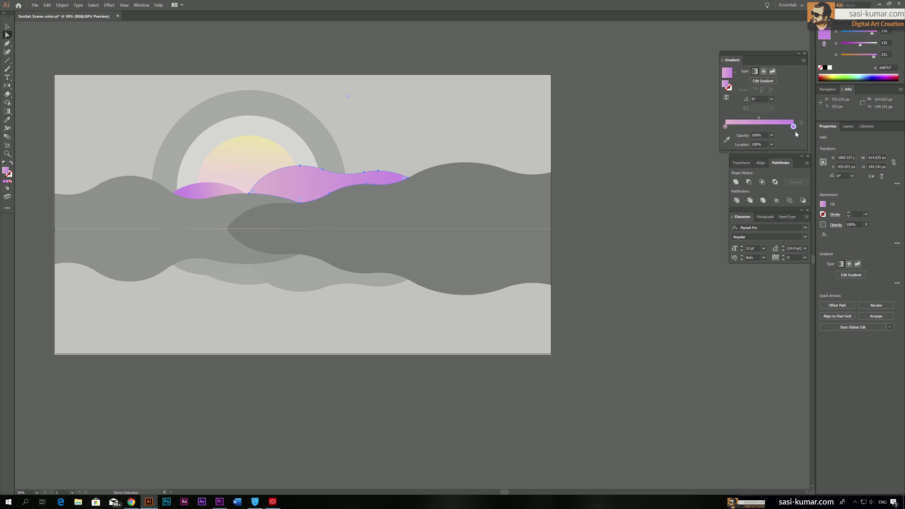
left_click_drag(785, 127, 759, 127)
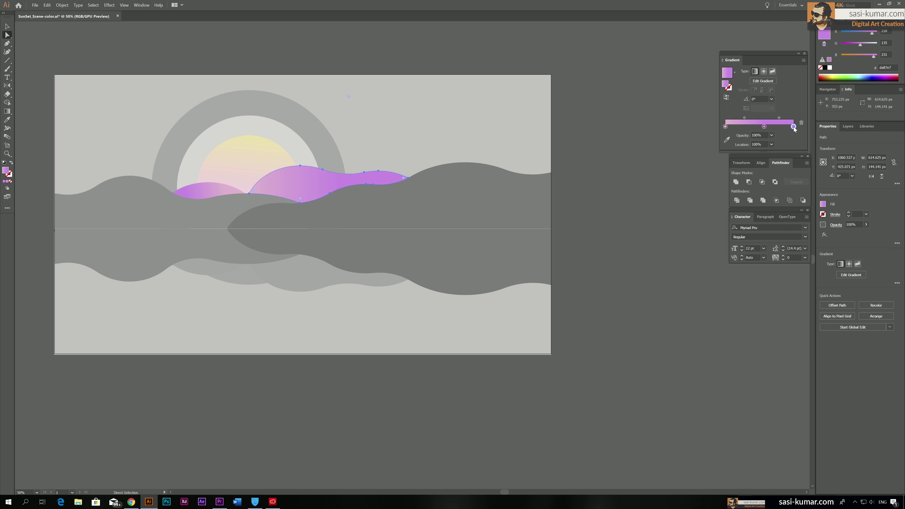
double_click(793, 127)
left_click_drag(754, 166, 763, 154)
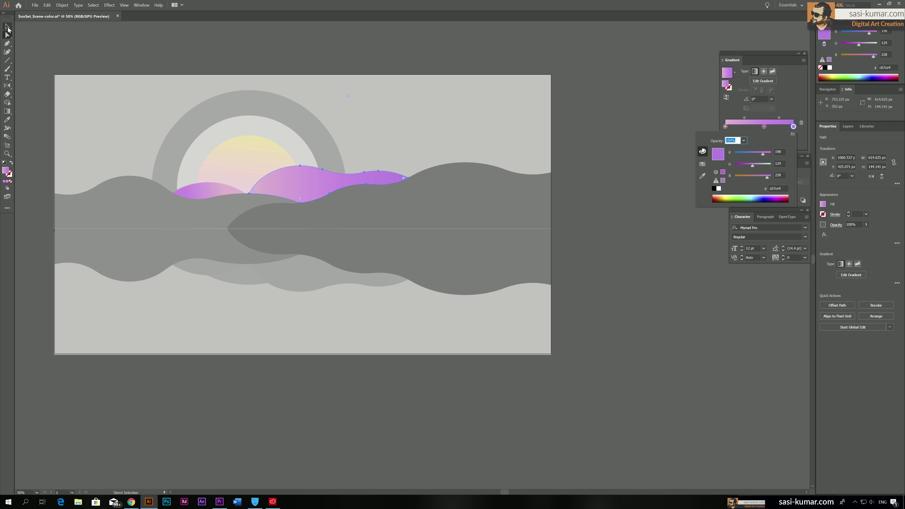
Redraw the purple hill's gradient left to right, then pull its middle and end stops inward.
left_click(8, 29)
left_click(209, 61)
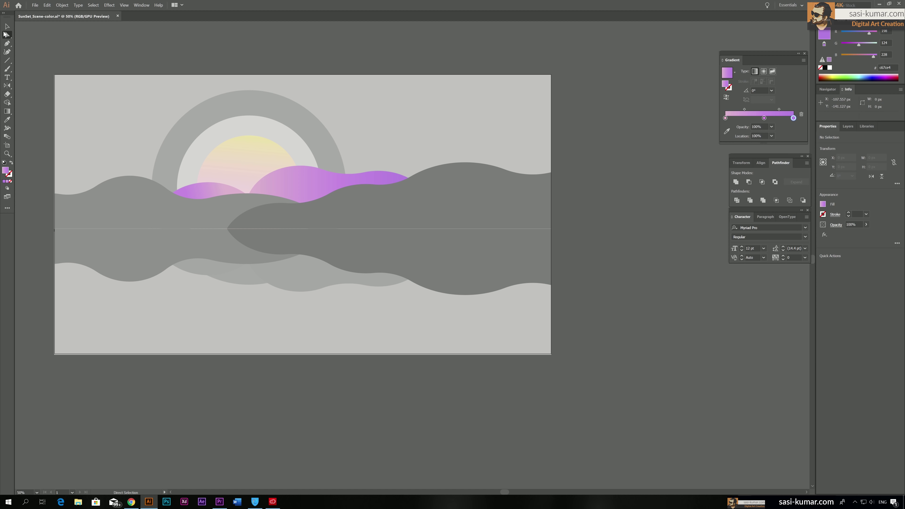
left_click(302, 188)
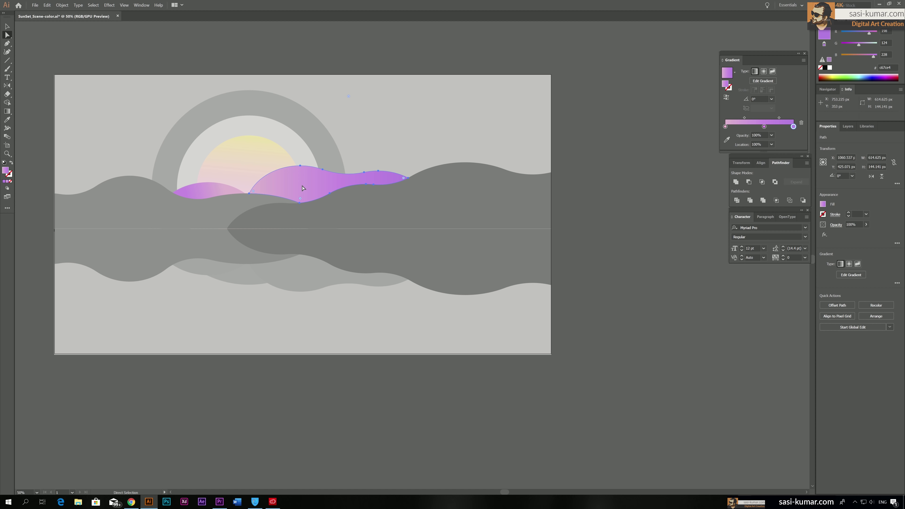
key("g")
left_click_drag(257, 185, 408, 182)
left_click_drag(350, 187, 342, 187)
left_click_drag(411, 191, 391, 190)
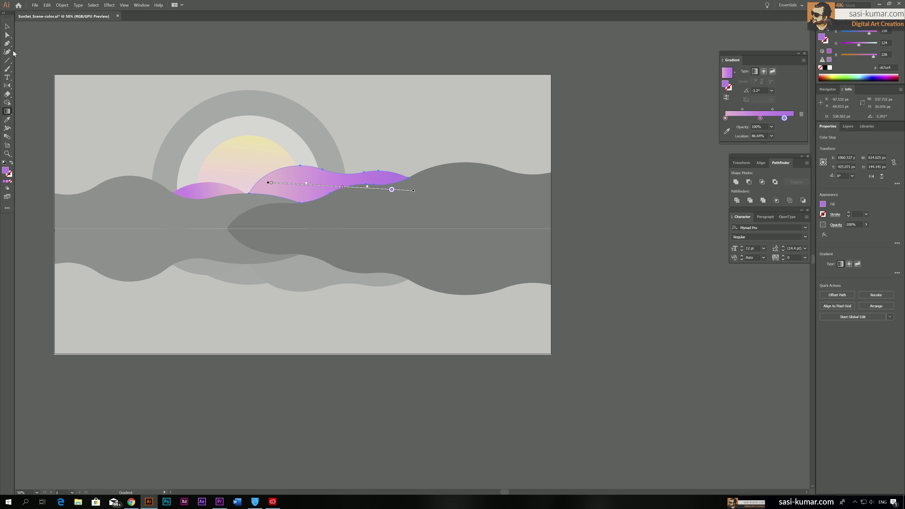
Finish editing the hill and select the sky rectangle.
left_click(7, 26)
left_click(364, 42)
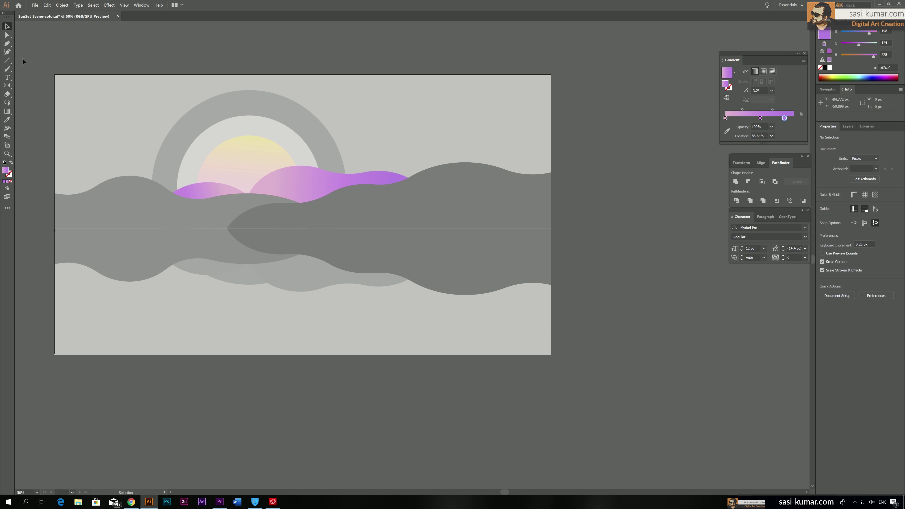
left_click(7, 35)
left_click(126, 125)
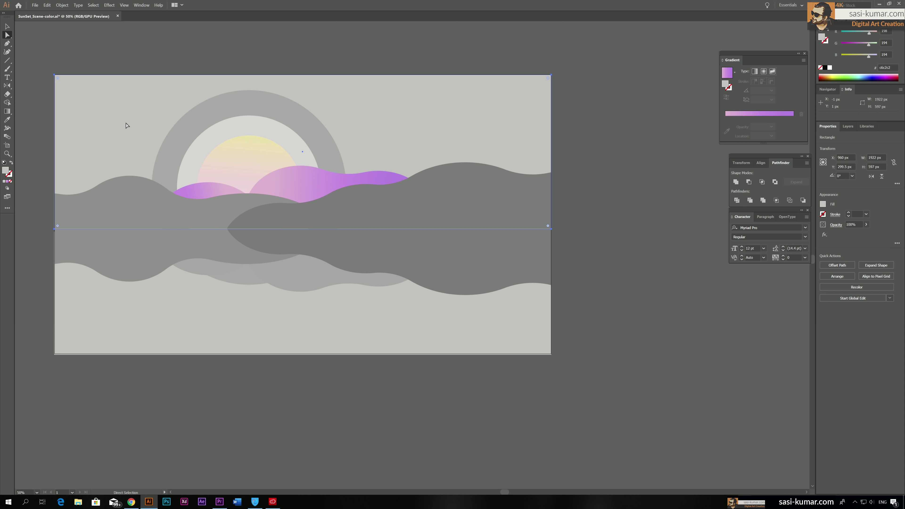
Fill the sky rectangle with a radial gradient centred on the sun and spreading outward.
left_click(7, 111)
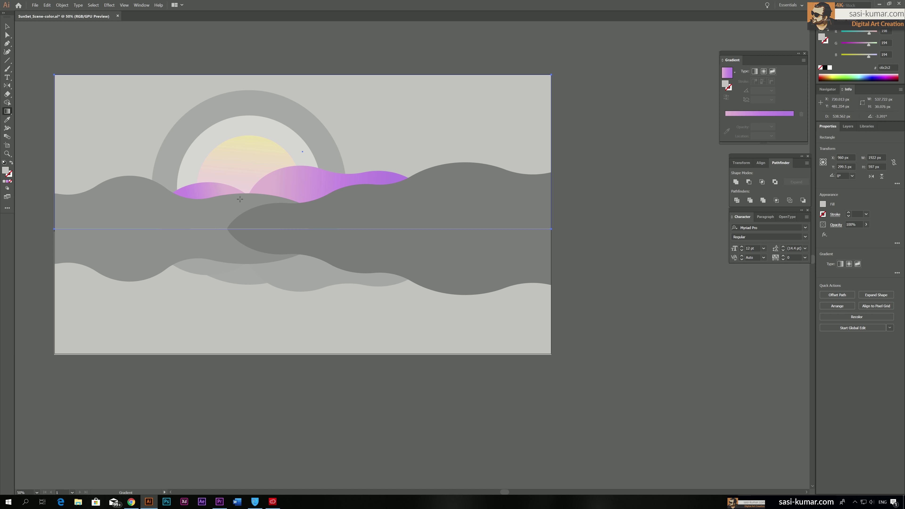
left_click(7, 183)
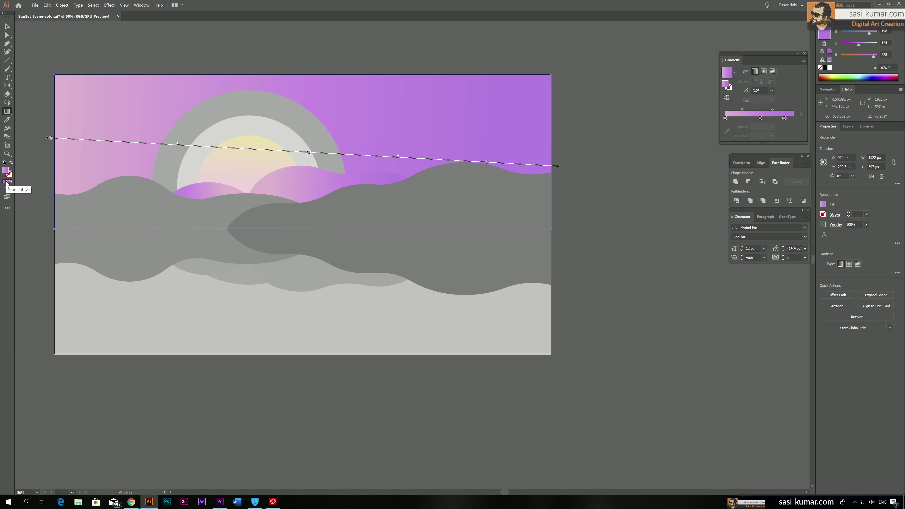
left_click_drag(231, 184, 340, 135)
left_click(766, 73)
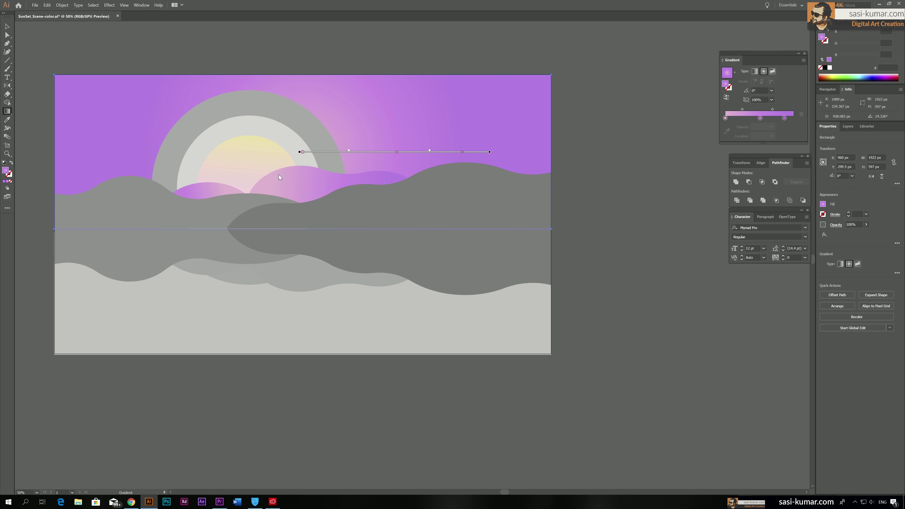
mouse_move(236, 209)
left_mouse_down()
mouse_move(542, 116)
mouse_move(553, 102)
mouse_move(552, 73)
left_mouse_up()
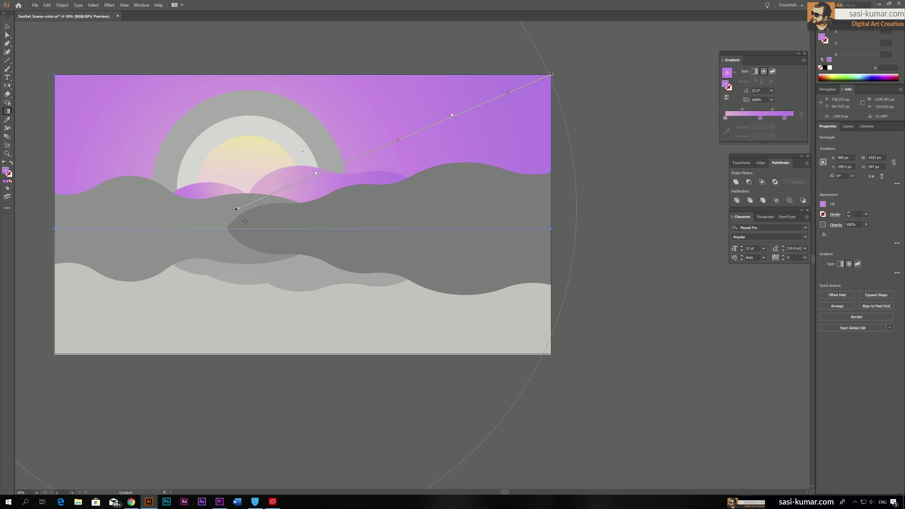
left_click_drag(247, 179, 554, 75)
left_click(8, 30)
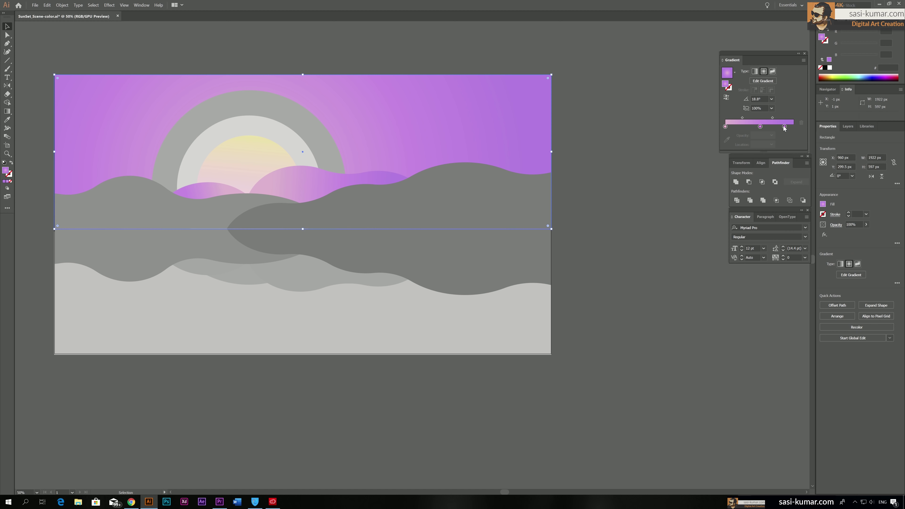
Push the sky gradient's last stop to the edge and merge the middle stop into it.
mouse_move(784, 126)
left_mouse_down()
mouse_move(793, 126)
mouse_move(776, 125)
left_mouse_up()
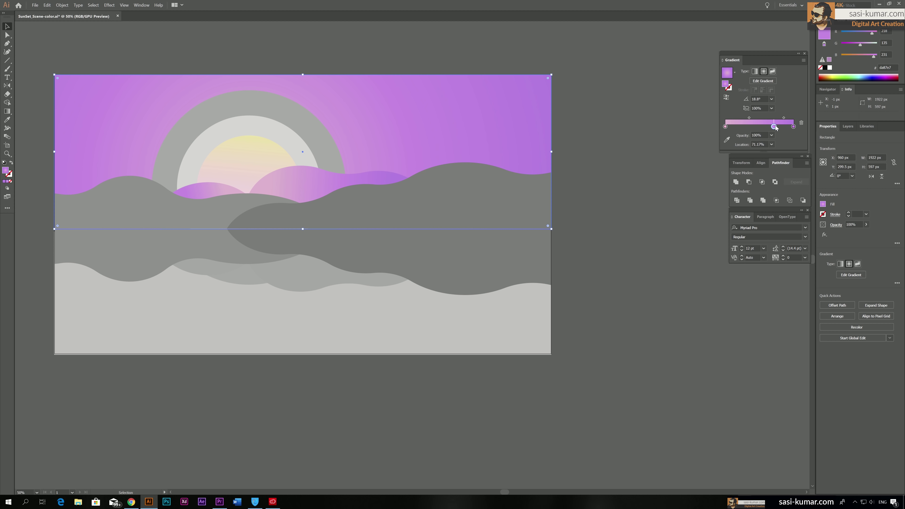
left_click(726, 126)
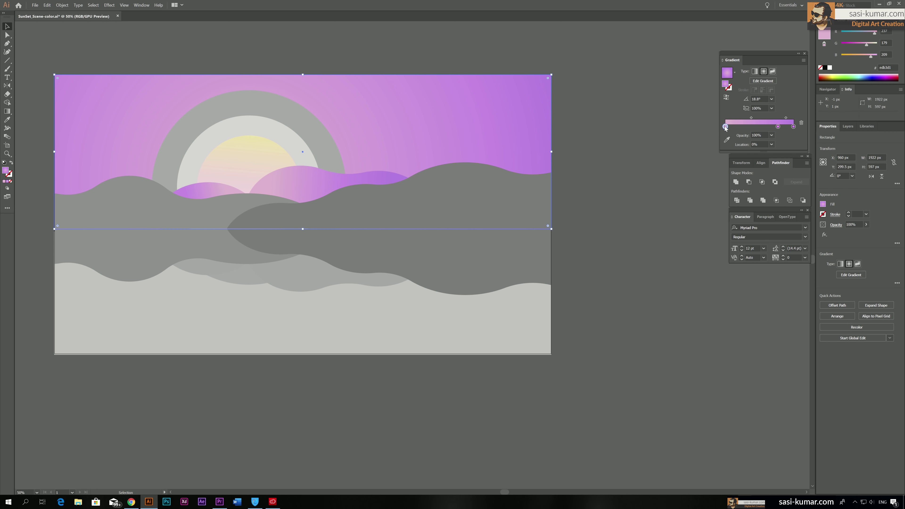
double_click(725, 126)
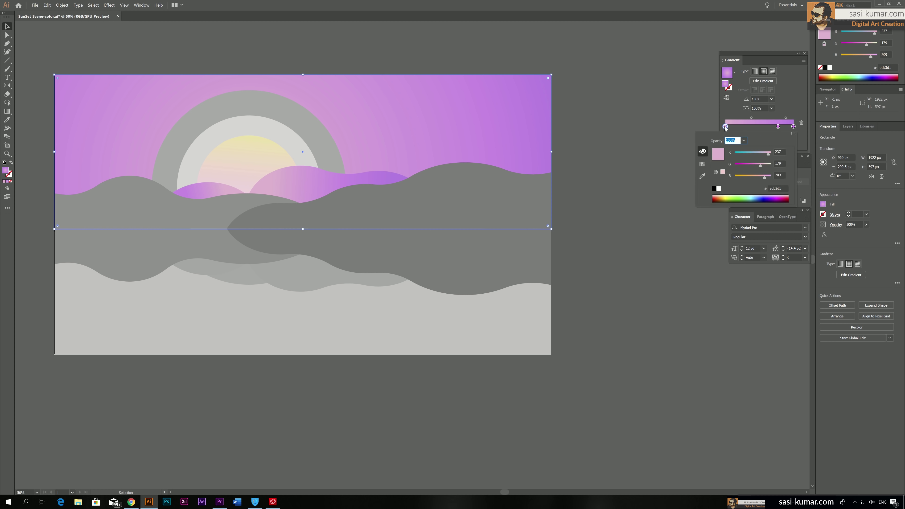
left_click(793, 126)
left_click_drag(779, 127, 793, 127)
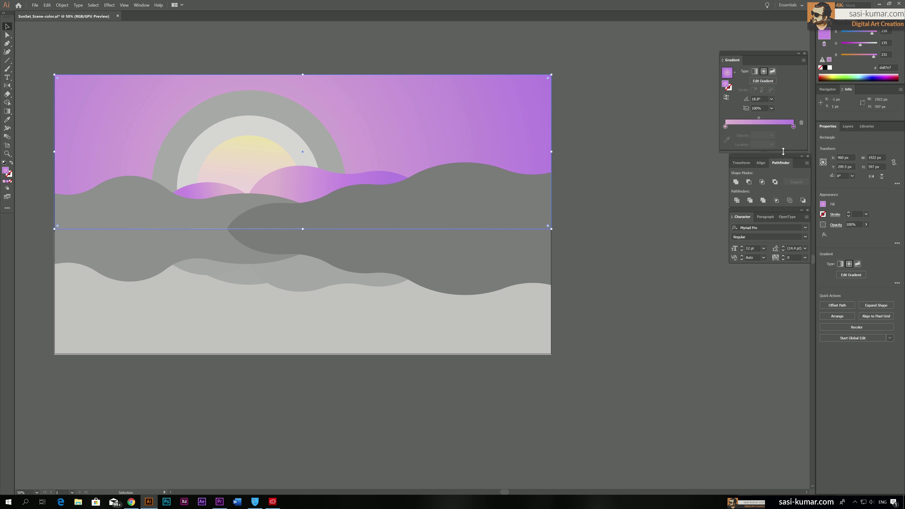
Recolour the outer sky stop to a blue-violet.
double_click(794, 126)
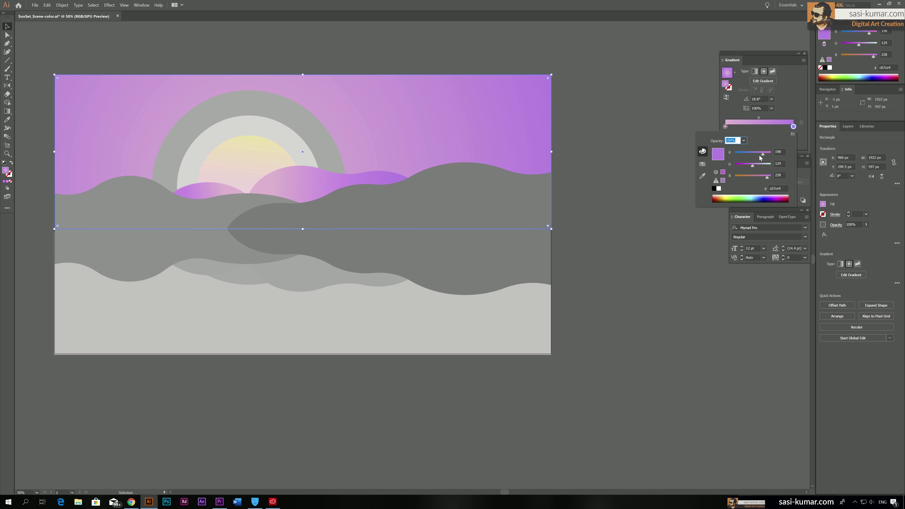
mouse_move(763, 156)
left_mouse_down()
mouse_move(752, 157)
mouse_move(768, 178)
mouse_move(755, 168)
left_mouse_up()
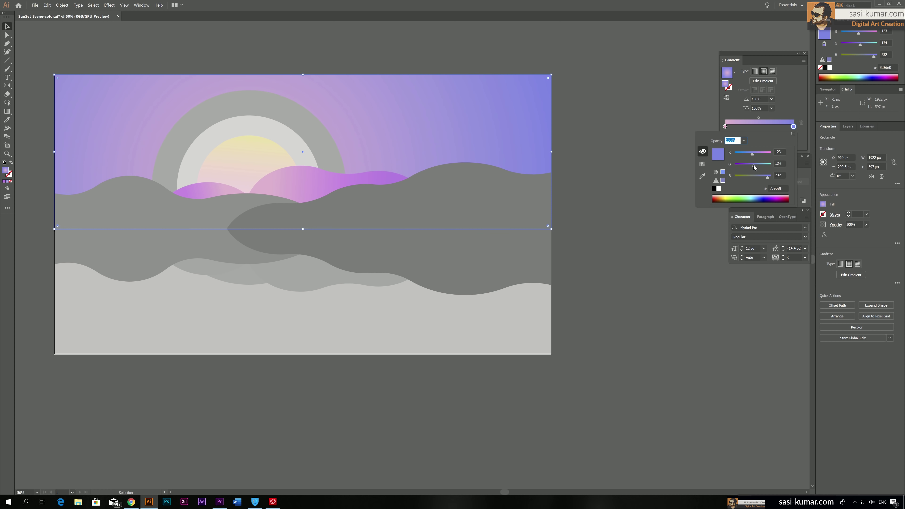
left_click_drag(753, 167, 755, 168)
left_click_drag(753, 154, 757, 156)
Move the pink sky stop to about 23% to widen the glow.
double_click(726, 127)
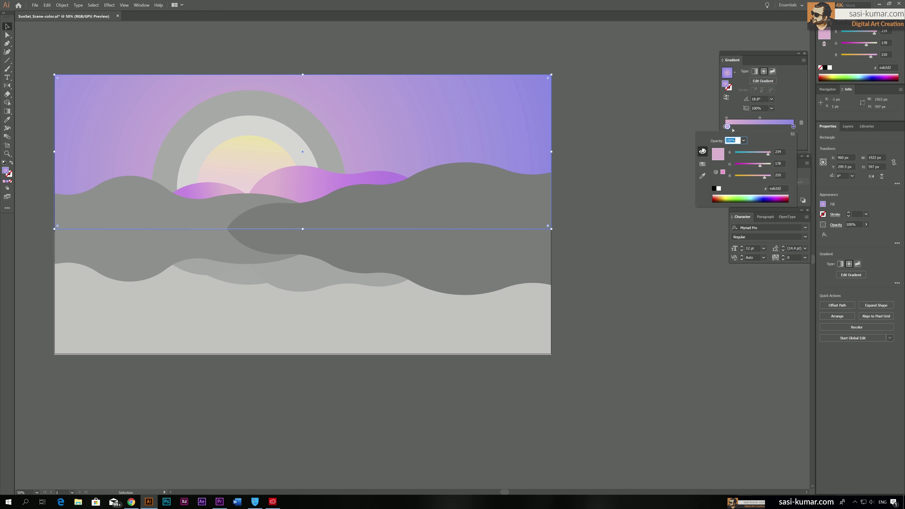
left_click(729, 128)
left_click_drag(728, 128, 742, 128)
left_click_drag(741, 127, 742, 128)
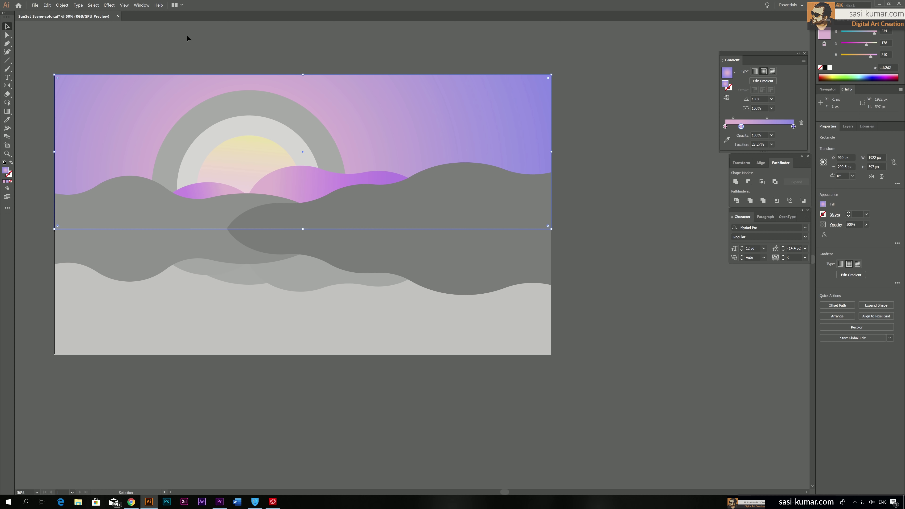
left_click(186, 41)
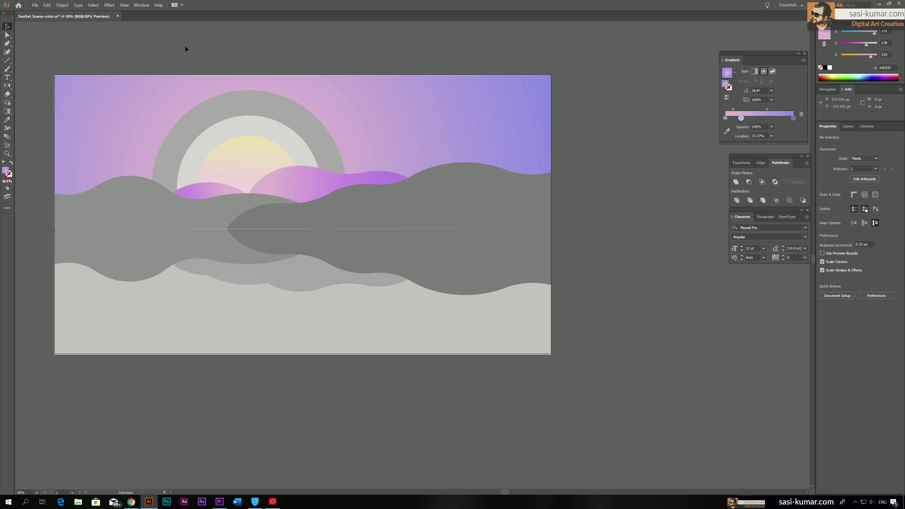
Copy the sky's radial gradient onto the inner sun circle and delete its purple stop.
left_click(7, 36)
left_click(269, 135)
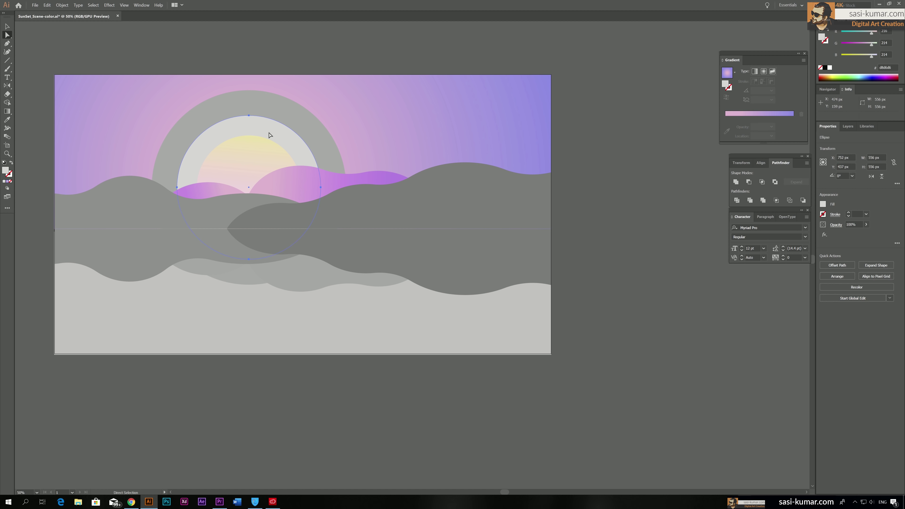
key("i")
left_click(155, 124)
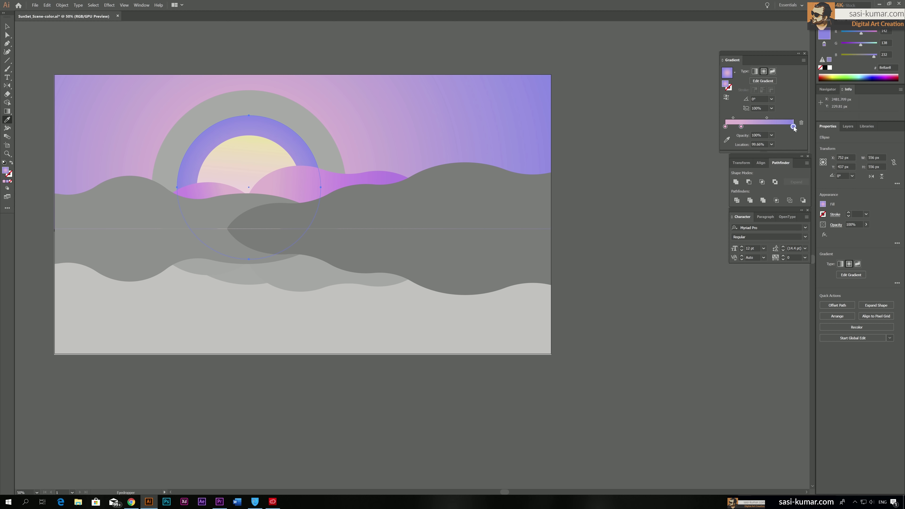
left_click_drag(794, 127, 794, 153)
left_click_drag(741, 127, 746, 127)
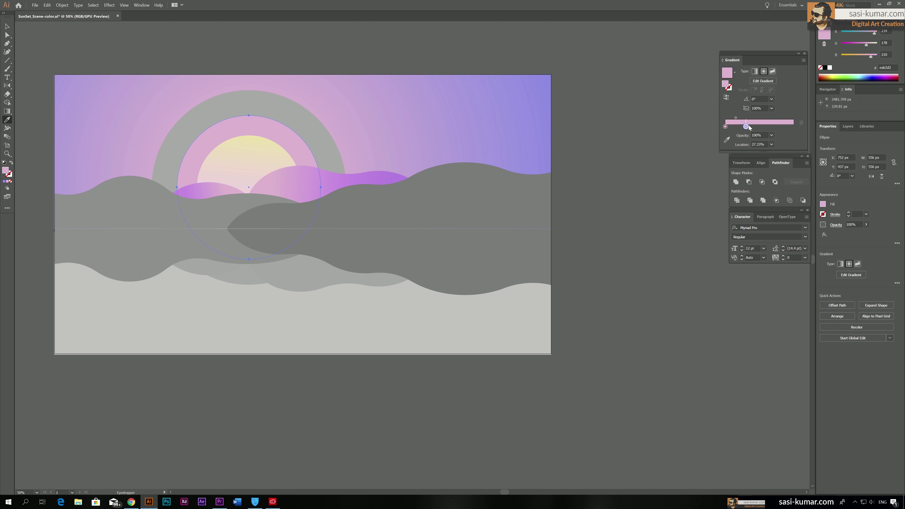
Set the circle's centre stop to pale cream ffffd1, undoing a stray grey fill.
left_click(725, 127)
double_click(724, 127)
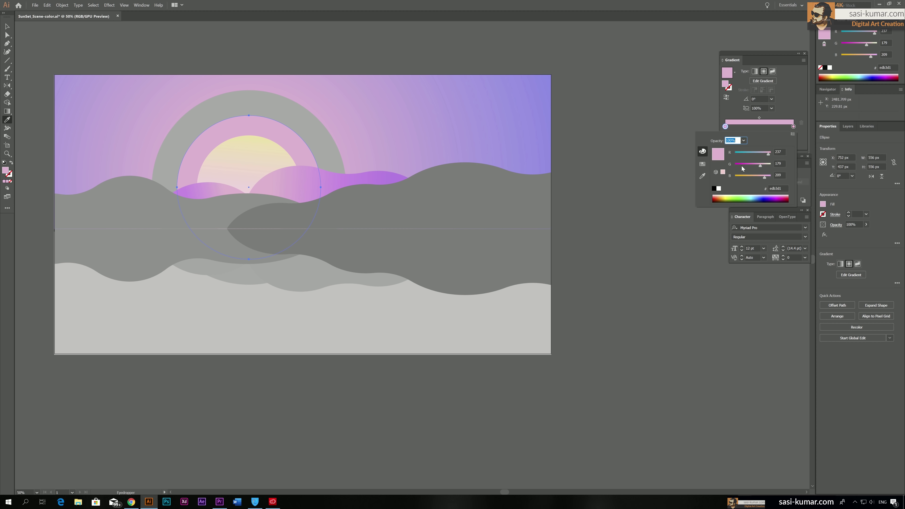
left_click_drag(762, 167, 771, 166)
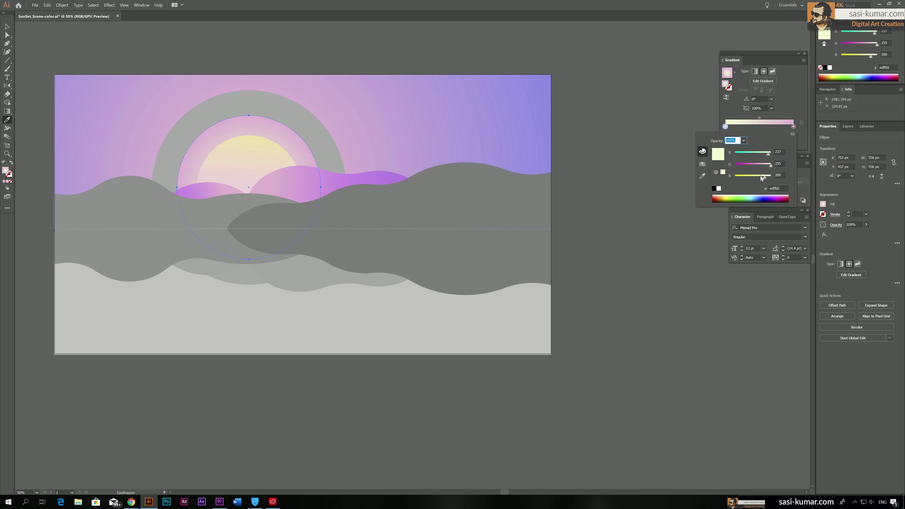
left_click_drag(768, 153, 772, 154)
left_click(7, 26)
left_click(206, 39)
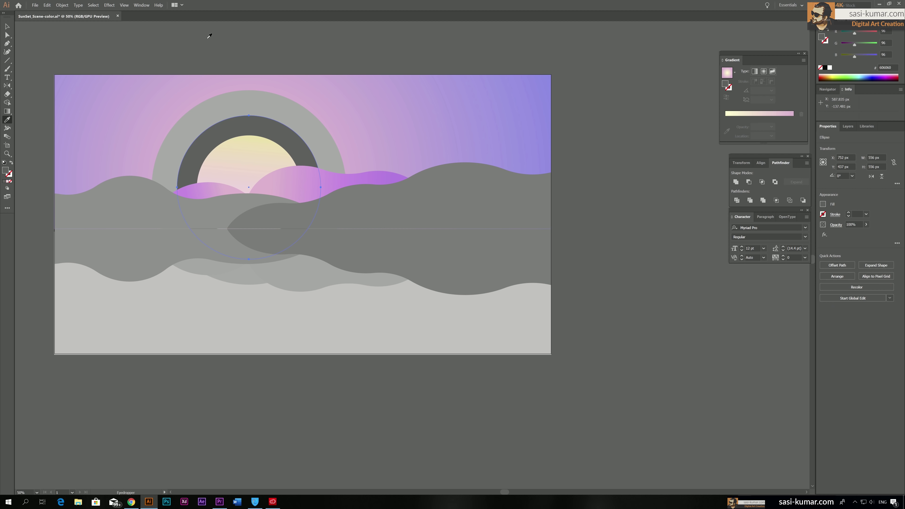
key("ctrl+z")
key("v")
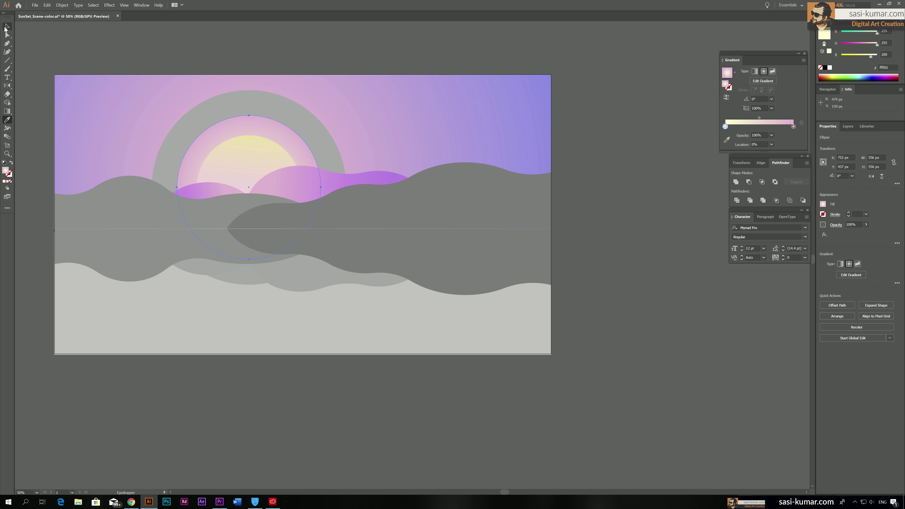
left_click(231, 39)
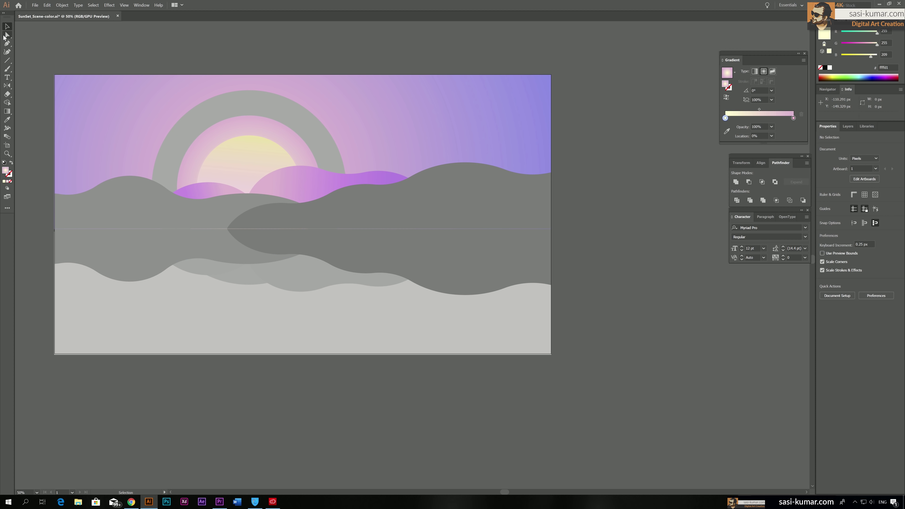
Copy the pink glow gradient onto the grey outer ring around the sun.
key("a")
left_click(297, 116)
key("i")
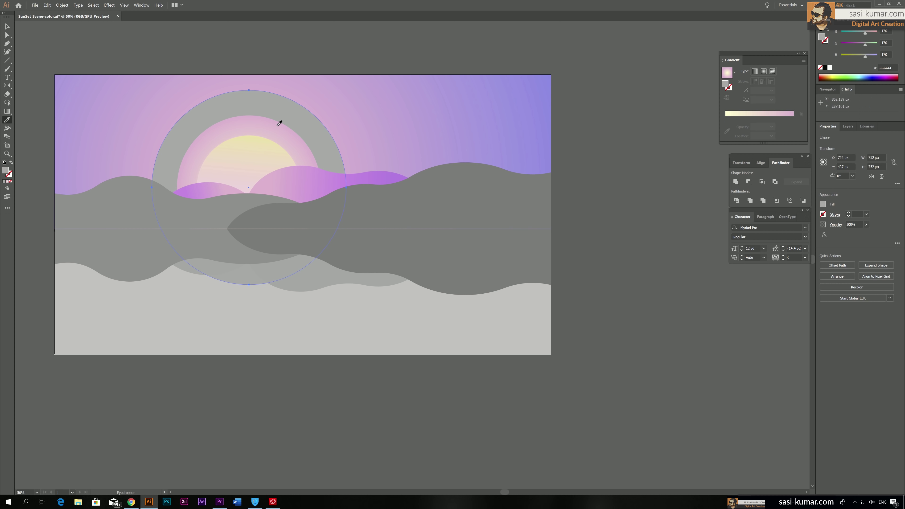
left_click(278, 122)
left_click(7, 27)
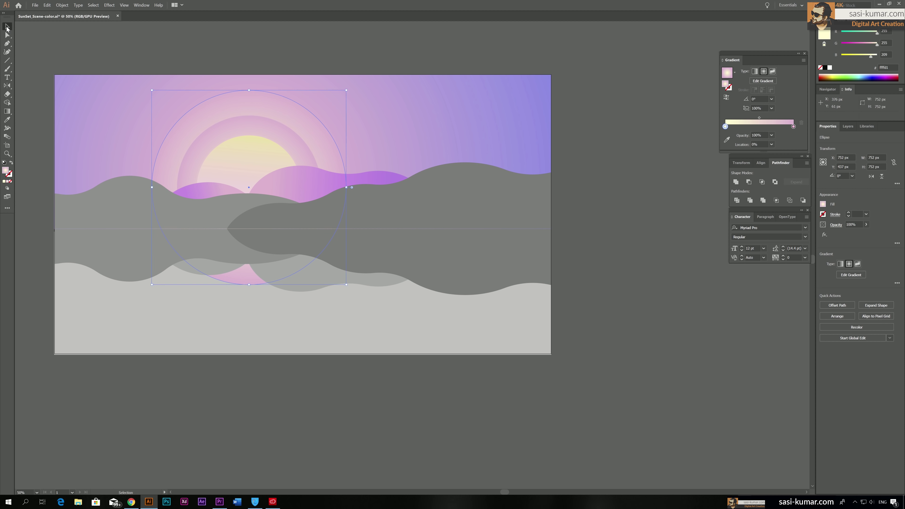
left_click(386, 43)
left_click(310, 126)
left_click(275, 55)
Swap the outer ring's cream and pink gradient stops.
left_click(8, 35)
left_click(243, 116)
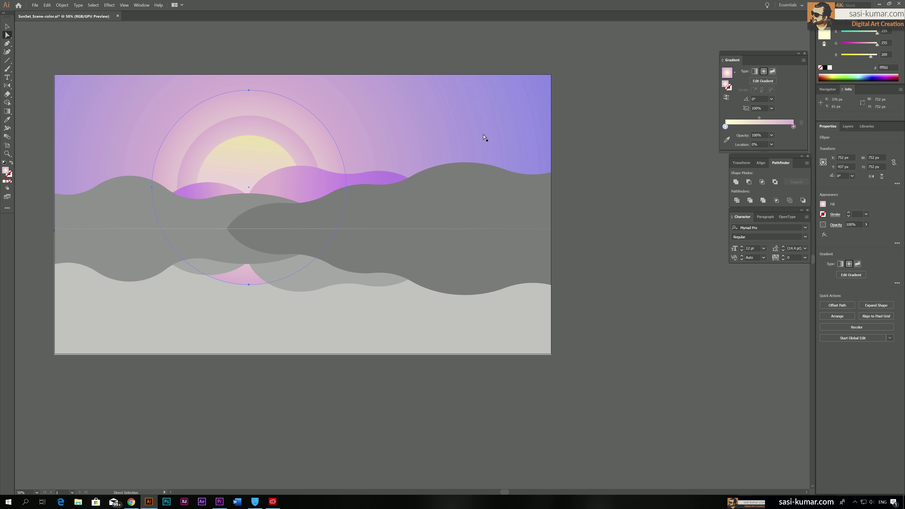
left_click_drag(794, 128, 698, 133)
double_click(794, 127)
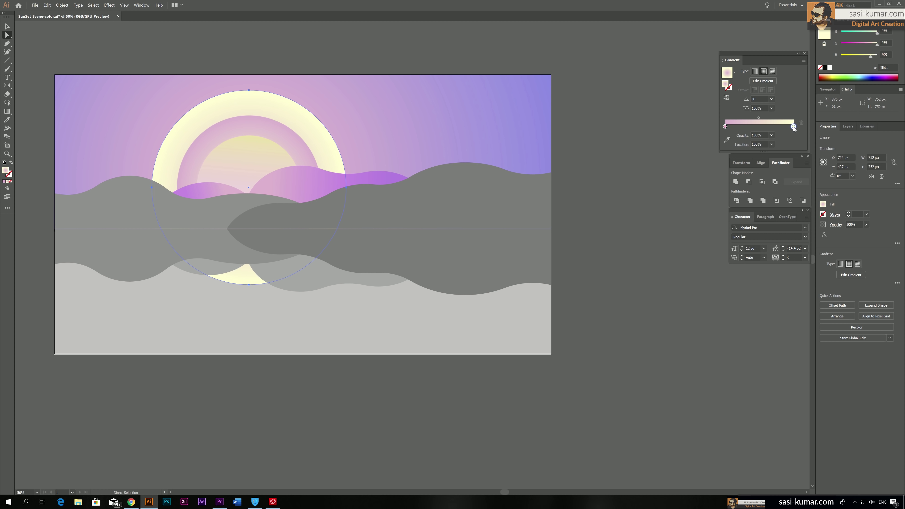
left_click(648, 139)
Add an extra stop to the sky gradient, then remove it again.
left_click(519, 121)
left_click(777, 128)
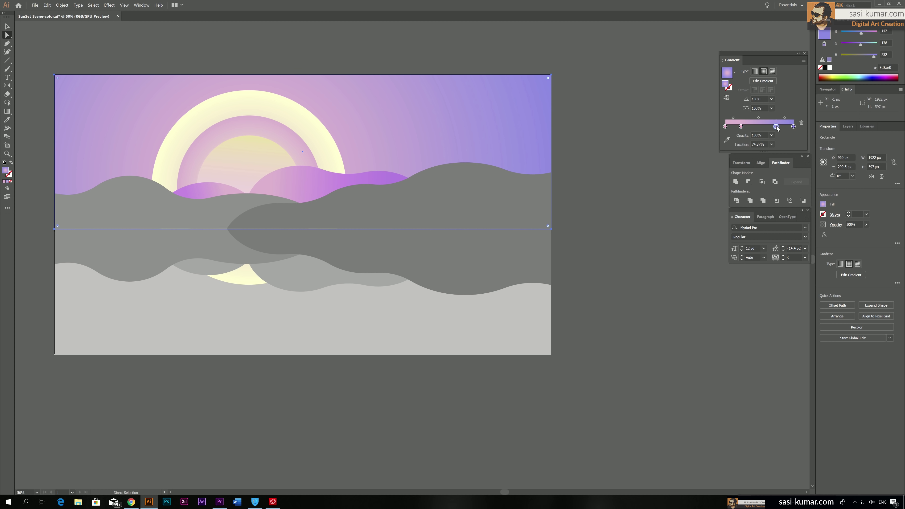
double_click(777, 127)
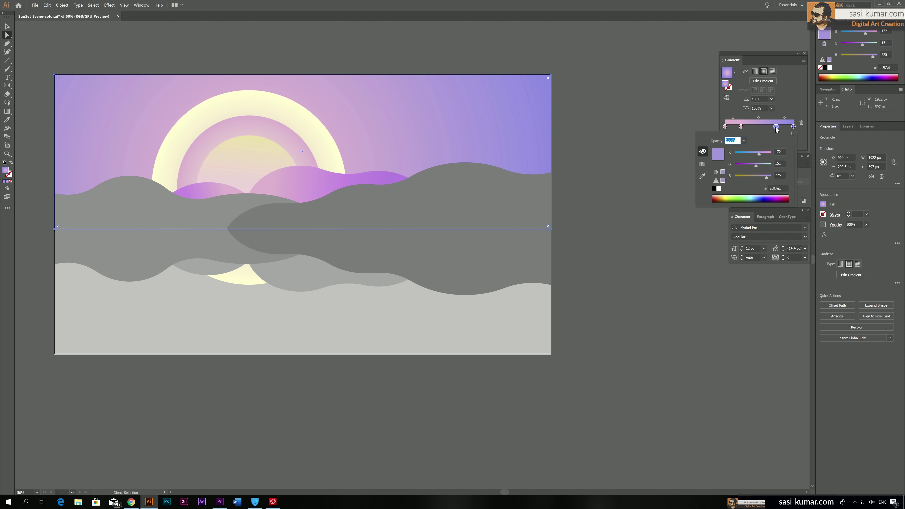
left_click(773, 189)
left_click(798, 99)
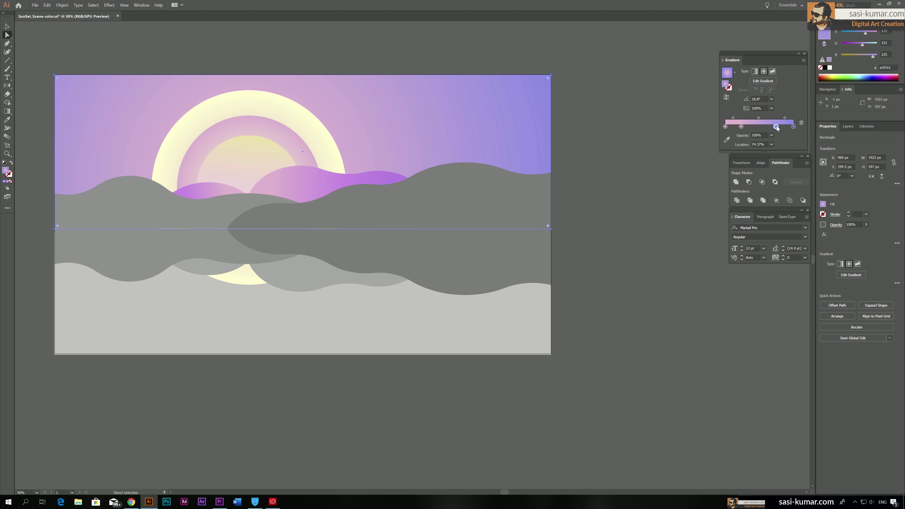
left_click_drag(776, 127, 761, 160)
left_click(601, 119)
Set the sun ellipse's outer gradient stop to purple ac97e1.
left_click(313, 132)
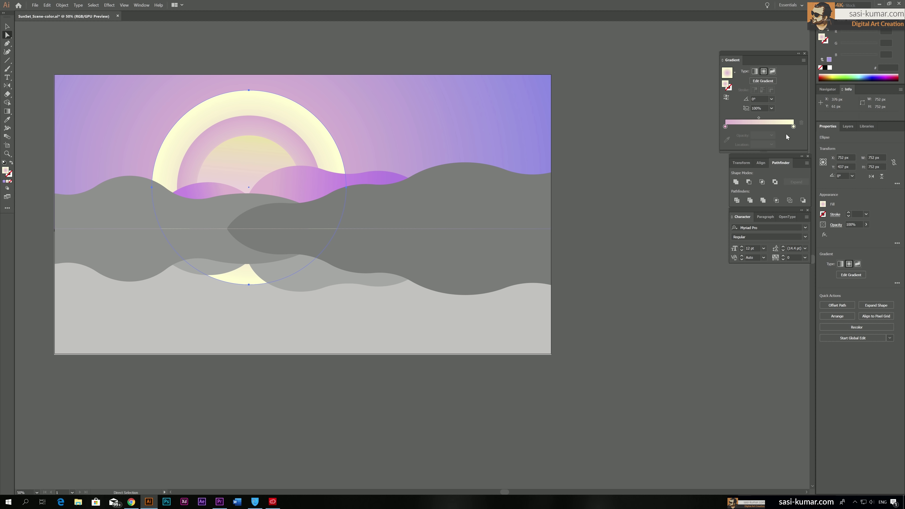
left_click(793, 127)
double_click(794, 127)
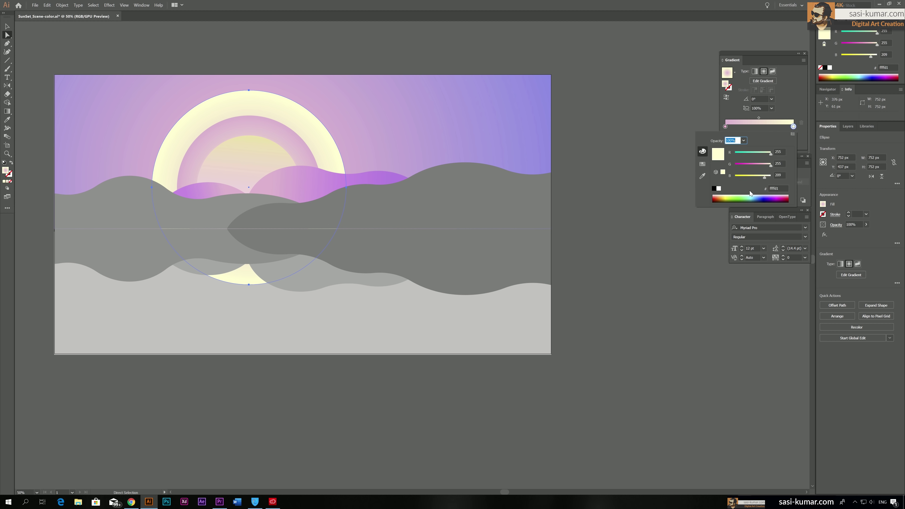
left_click(775, 188)
type("ac97e1")
key("Return")
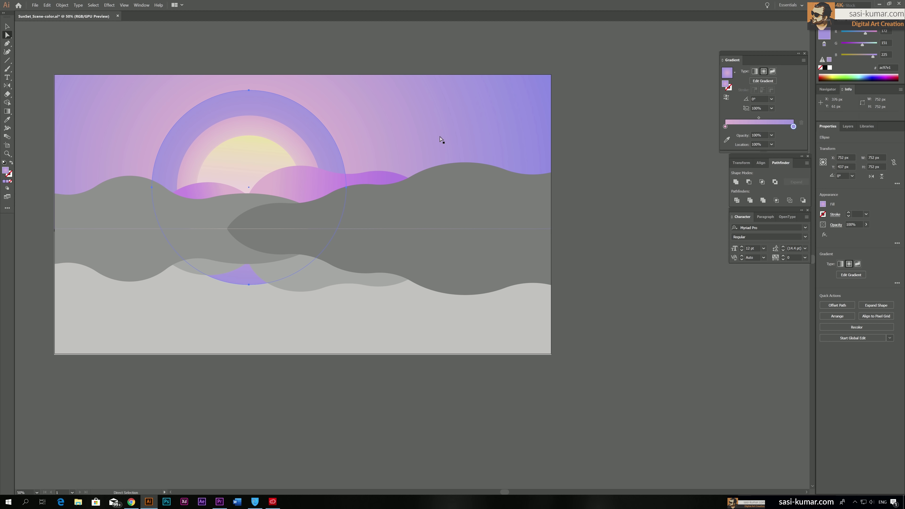
Set the outer sun ring's purple stop to 40% opacity.
left_click(390, 54)
left_click(282, 112)
left_click(317, 66)
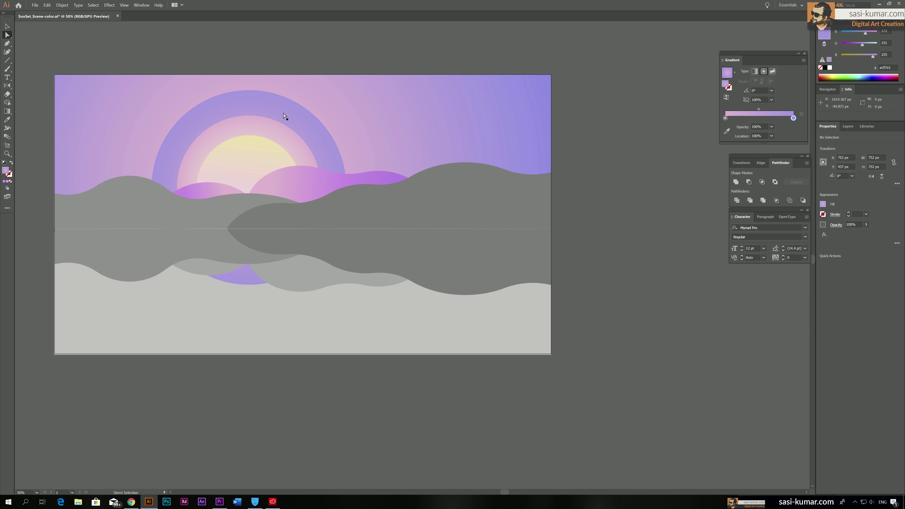
left_click(259, 112)
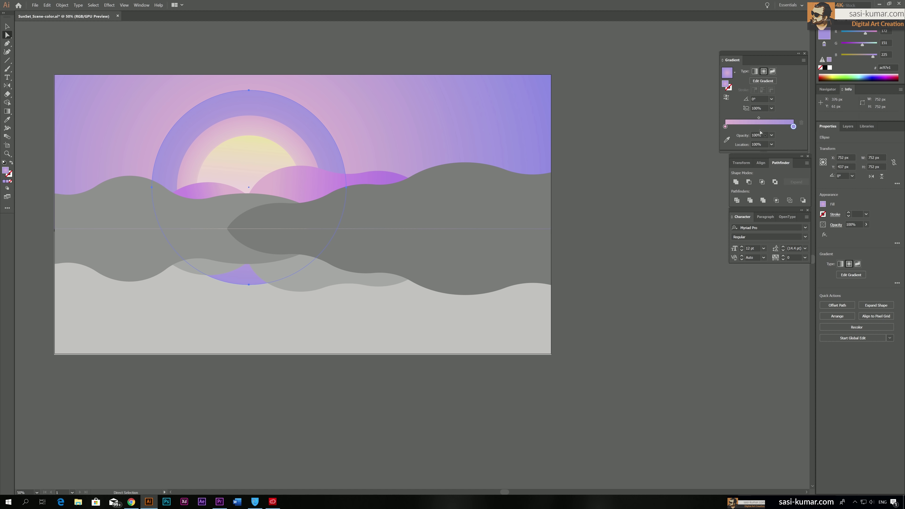
left_click(771, 108)
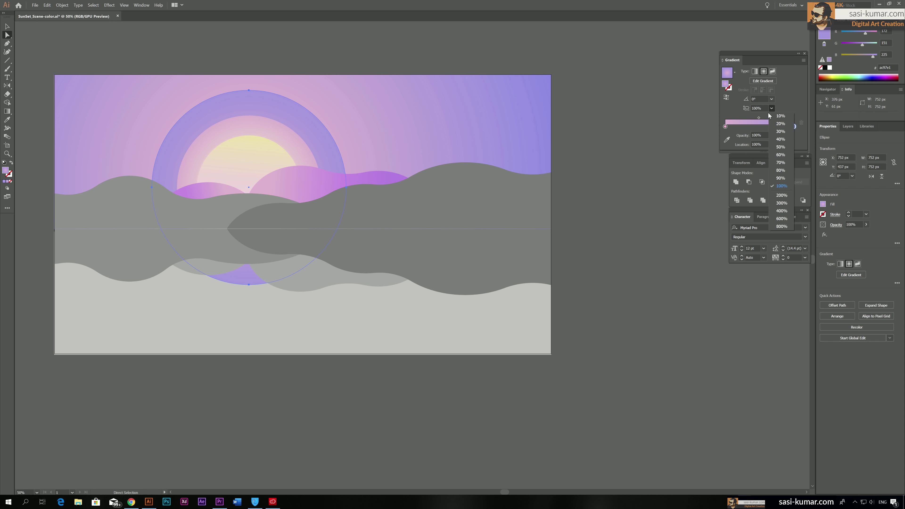
left_click(799, 88)
left_click(773, 134)
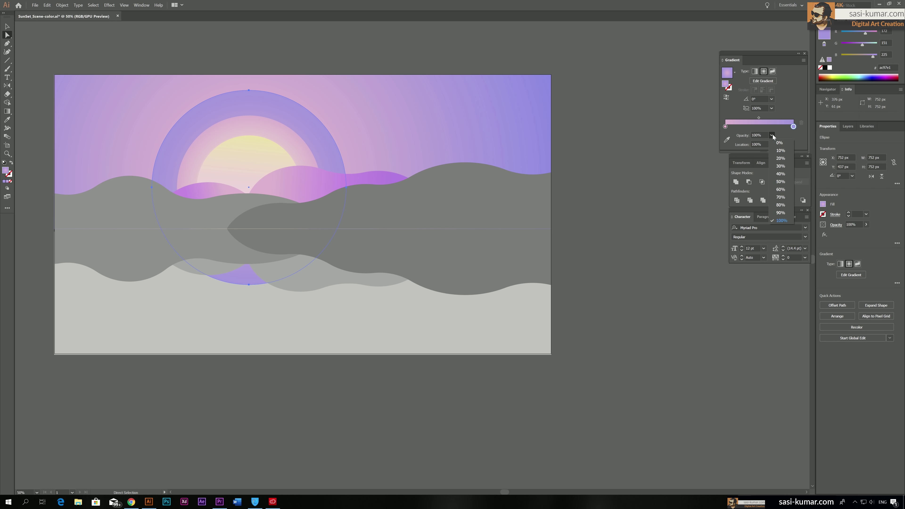
left_click(786, 174)
left_click(337, 42)
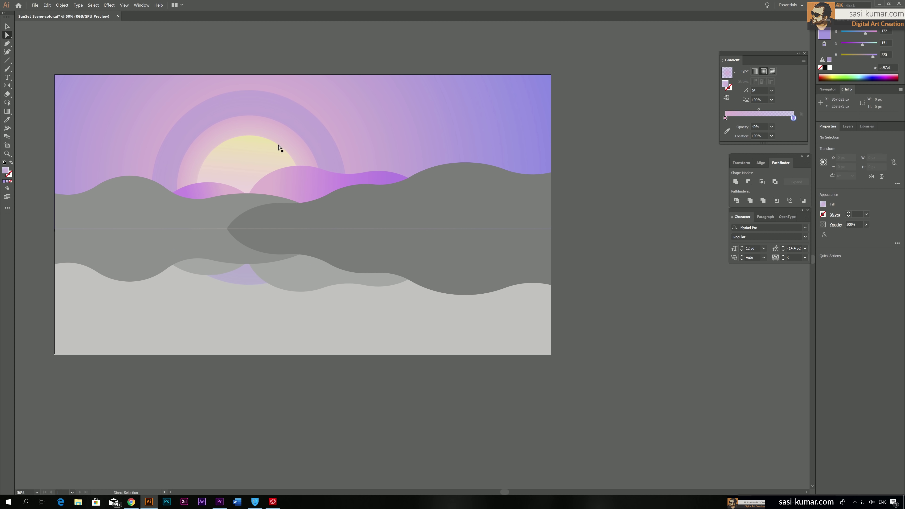
Lower the inner glow circle's stop opacity to 70%.
left_click(284, 138)
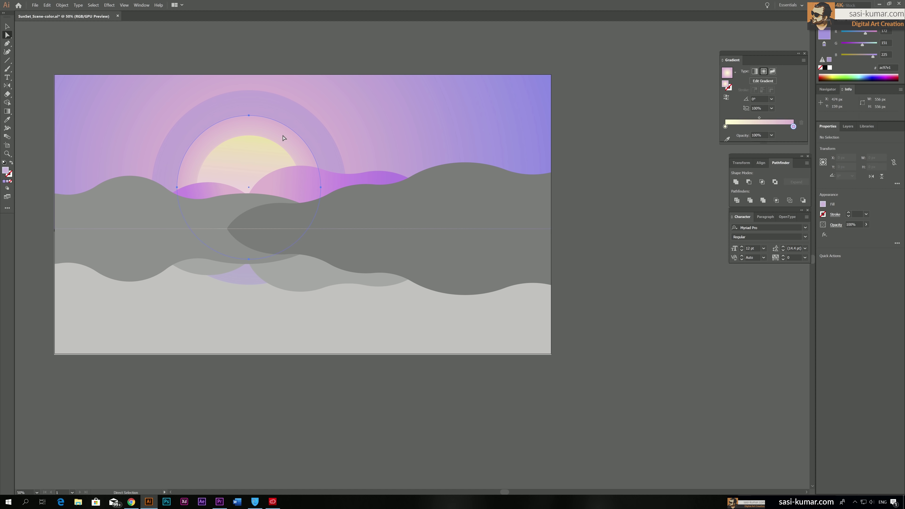
left_click(772, 135)
left_click(781, 197)
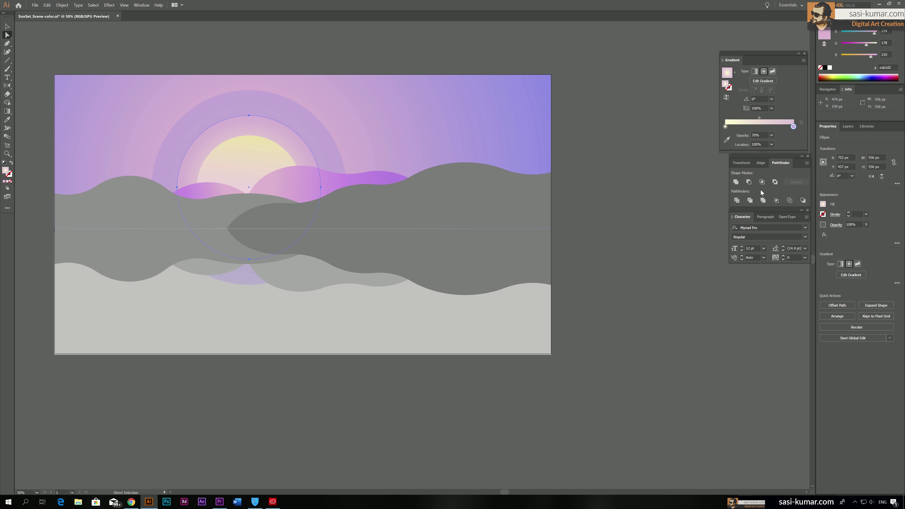
left_click(772, 135)
Settle the glow stop at 60% opacity and select the sky rectangle.
left_click(779, 188)
left_click(496, 35)
left_click(376, 119)
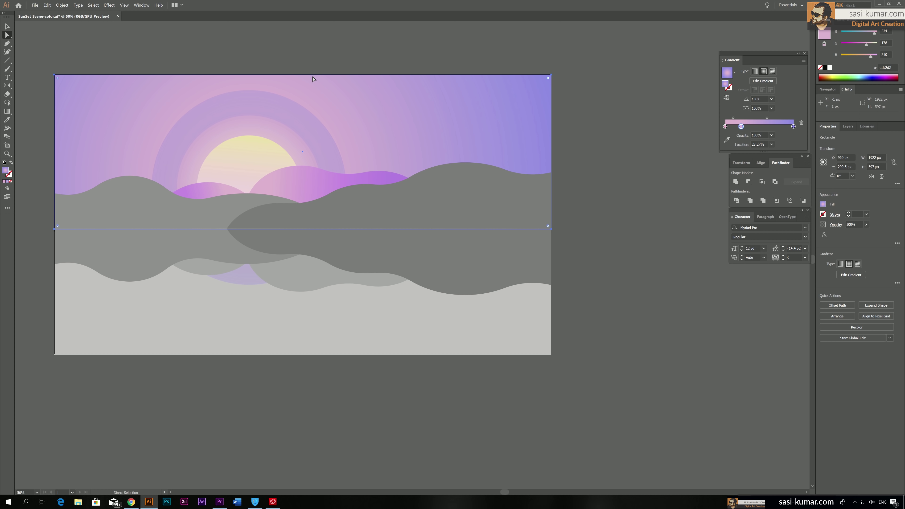
Delete the sky's middle stop, shift the midpoint pinker, and move the violet stop to about 79%.
left_click_drag(741, 127, 693, 170)
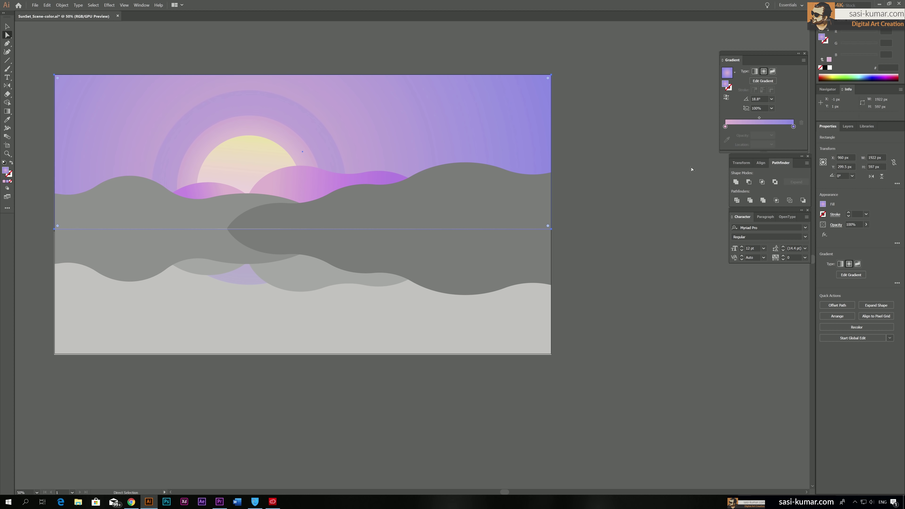
left_click(725, 127)
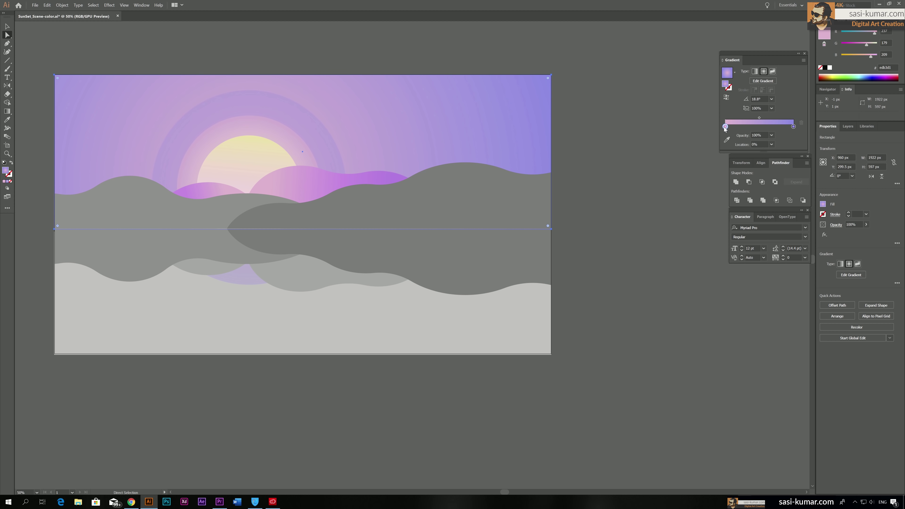
left_click_drag(759, 118, 725, 126)
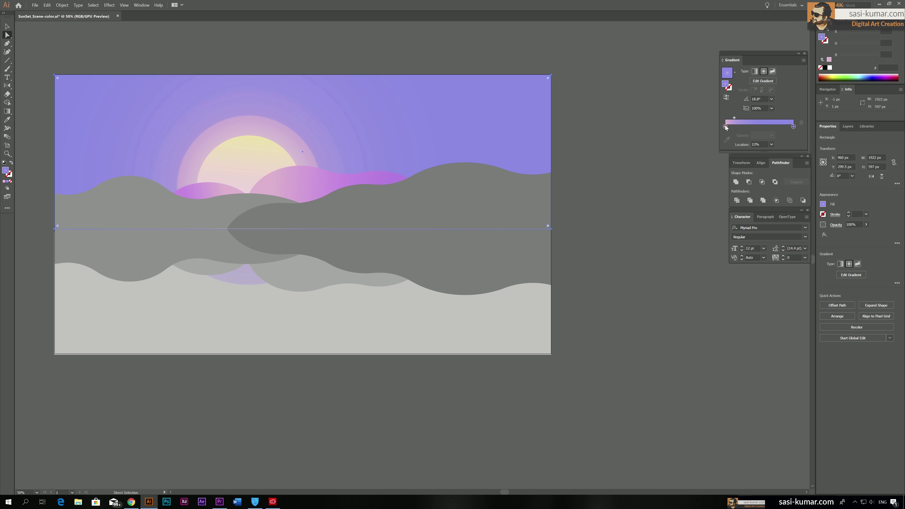
left_click_drag(744, 118, 752, 118)
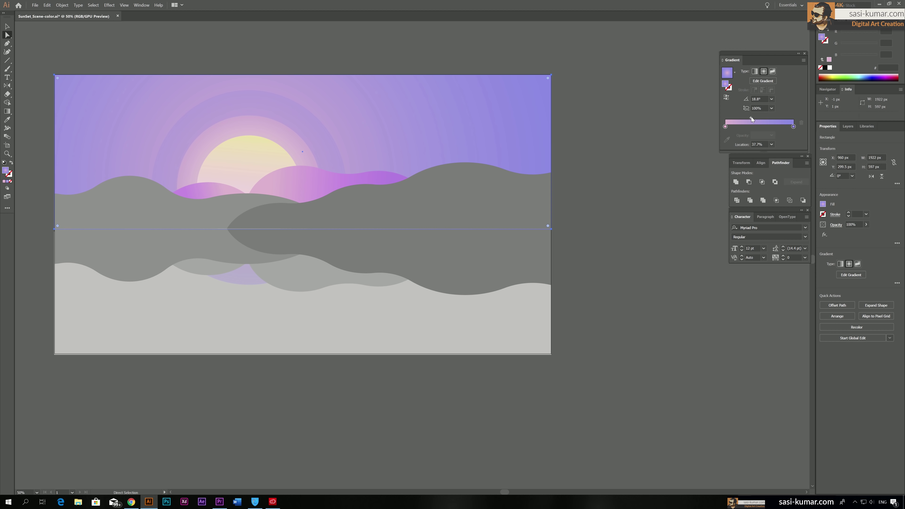
left_click_drag(793, 127, 779, 126)
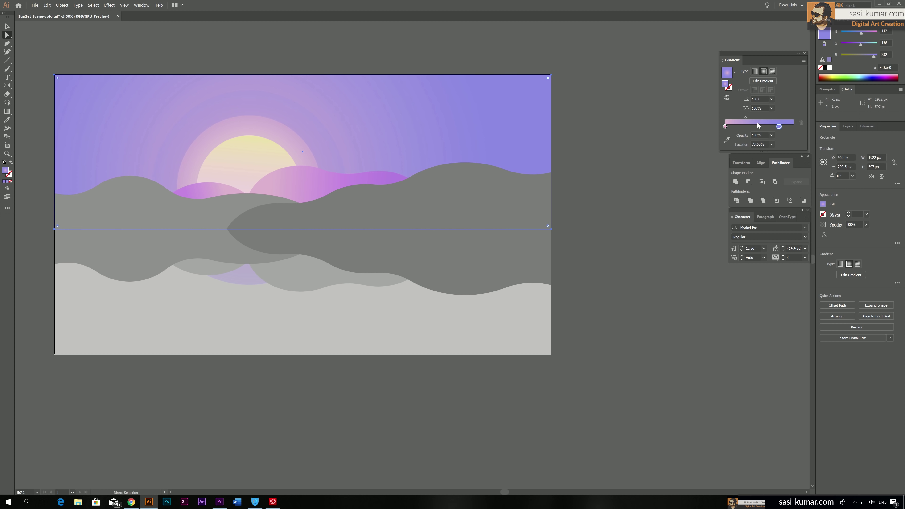
Add a slightly bluer violet stop at the sky gradient's outer end.
left_click(794, 127)
double_click(793, 127)
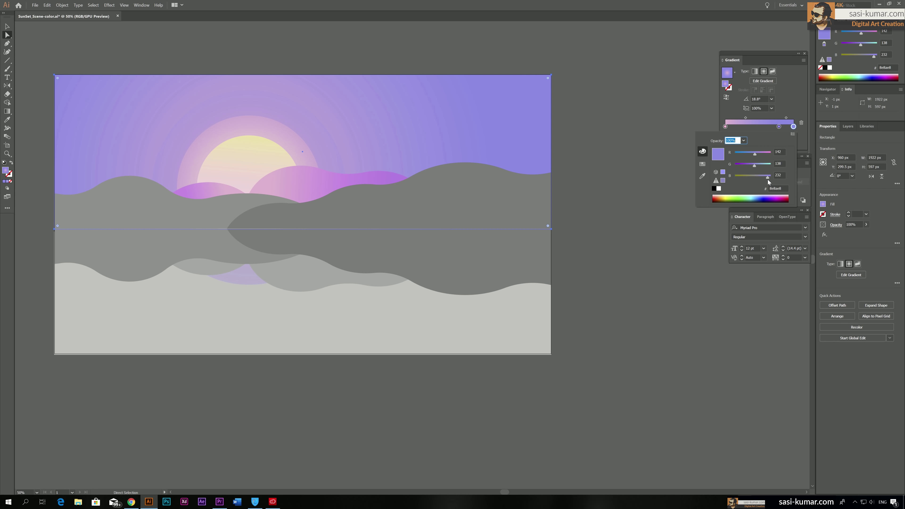
left_click_drag(768, 178, 759, 154)
left_click(8, 112)
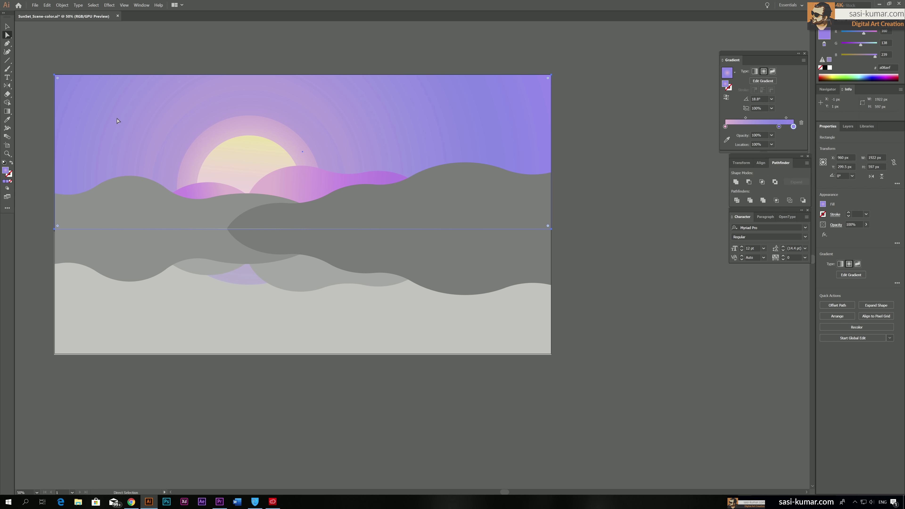
Shift the sky gradient's blend toward the sun on the canvas.
left_click(182, 50)
left_click(151, 99)
key("g")
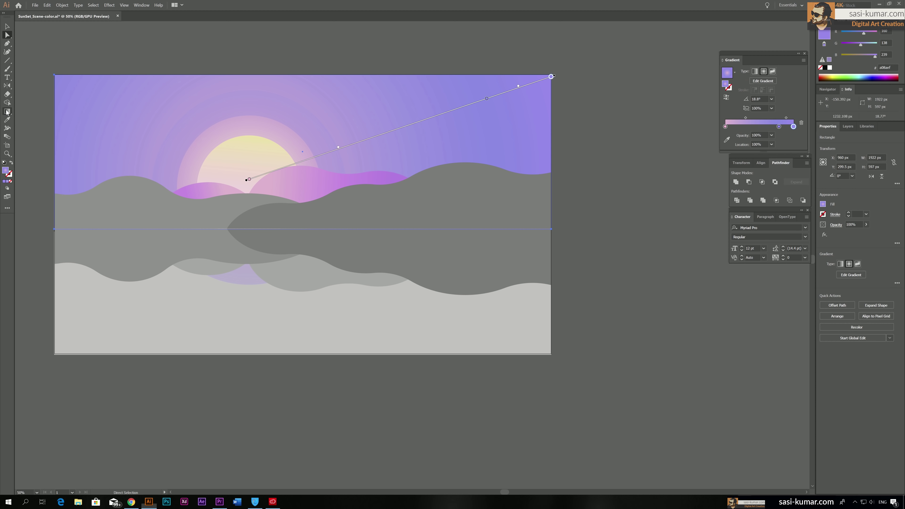
mouse_move(338, 149)
left_mouse_down()
mouse_move(303, 158)
mouse_move(451, 112)
mouse_move(386, 125)
mouse_move(393, 129)
left_mouse_up()
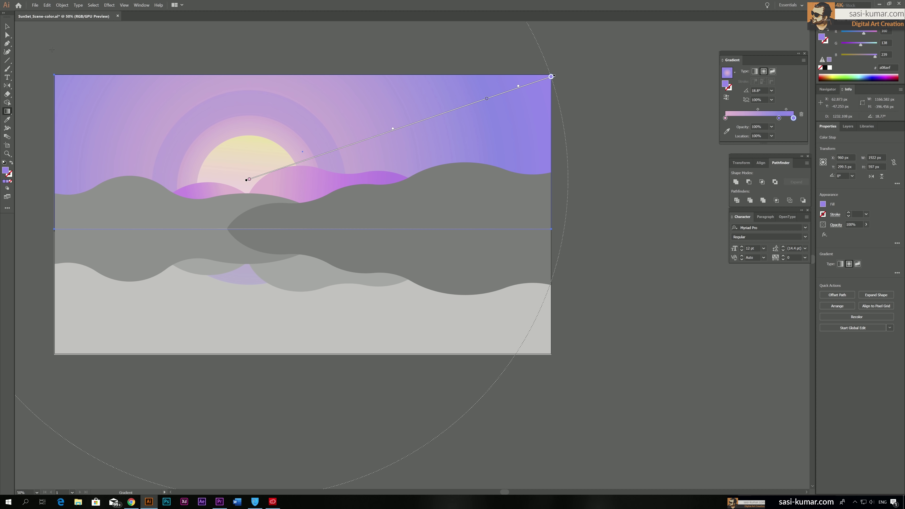
Deselect everything and zoom out to 50% to see the whole artboard.
key("v")
left_click(312, 41)
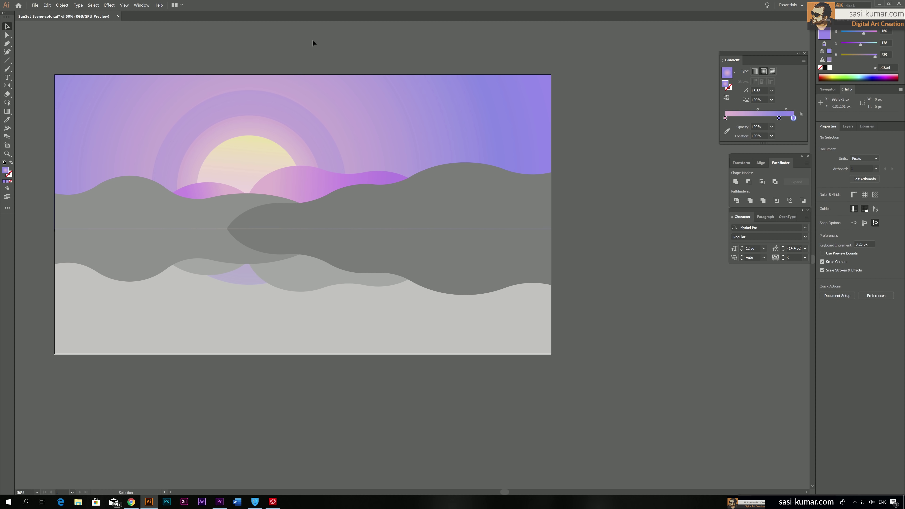
key("ctrl+minus")
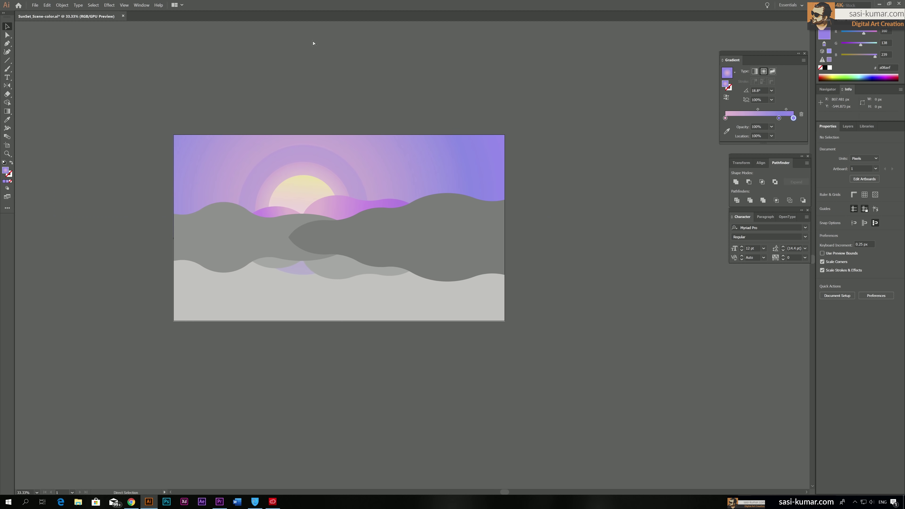
key("ctrl+plus")
key("ctrl+plus")
left_click_drag(303, 73, 361, 99)
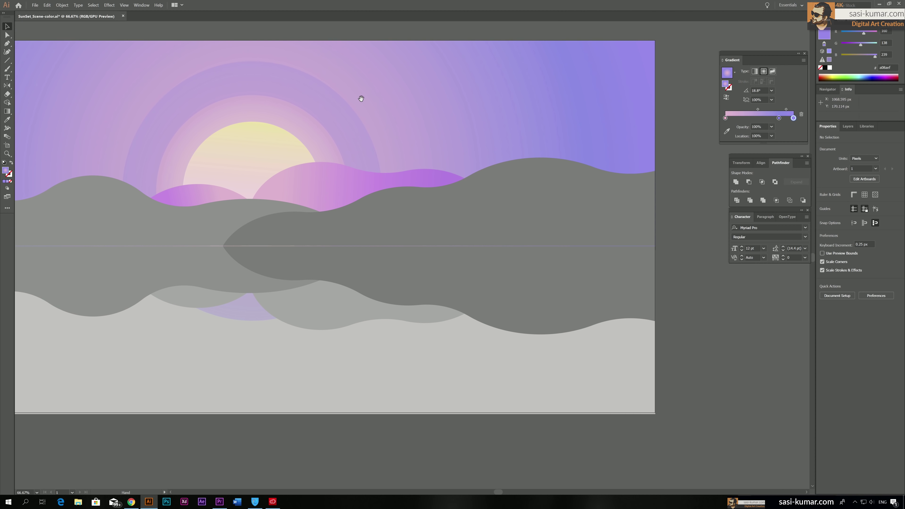
key("ctrl+minus")
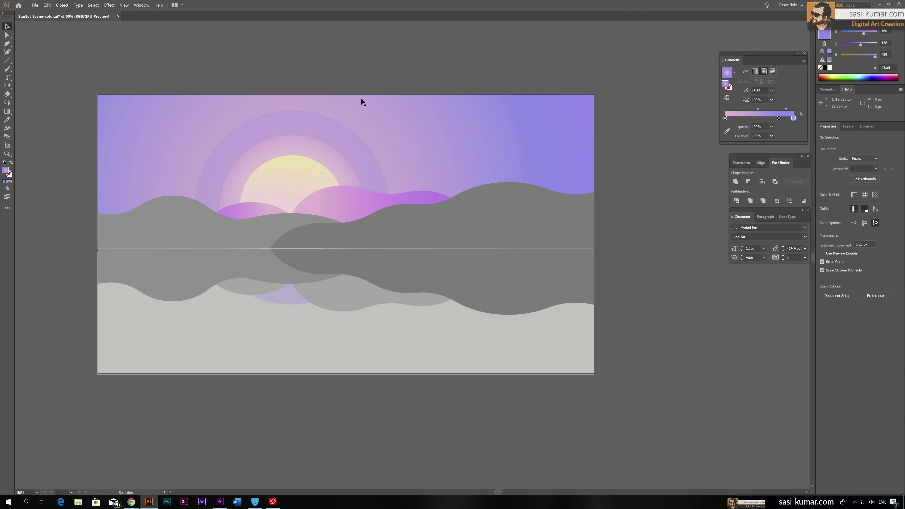
Draw a horizontal horizon line across the sun-glow circle inside isolation mode.
left_click(293, 301)
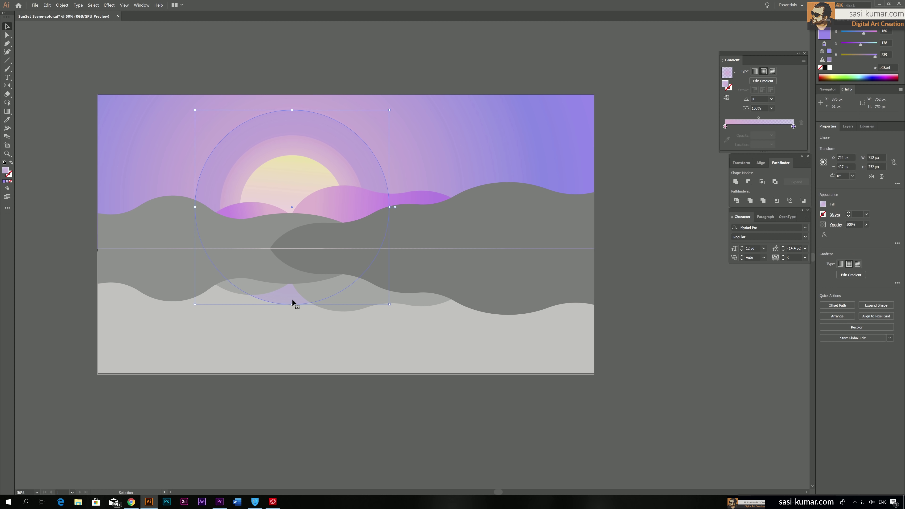
double_click(291, 297)
left_click(7, 60)
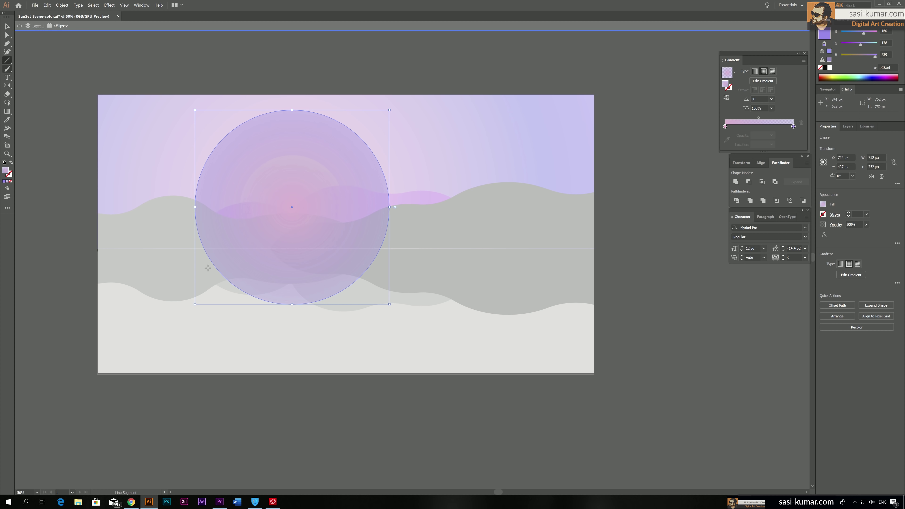
left_click_drag(184, 249, 439, 249)
left_click(7, 27)
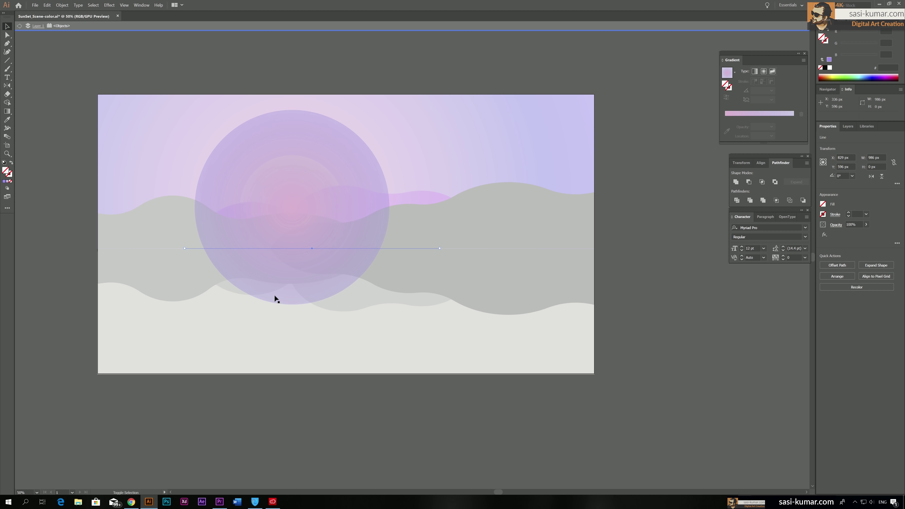
left_click(276, 299, "shift")
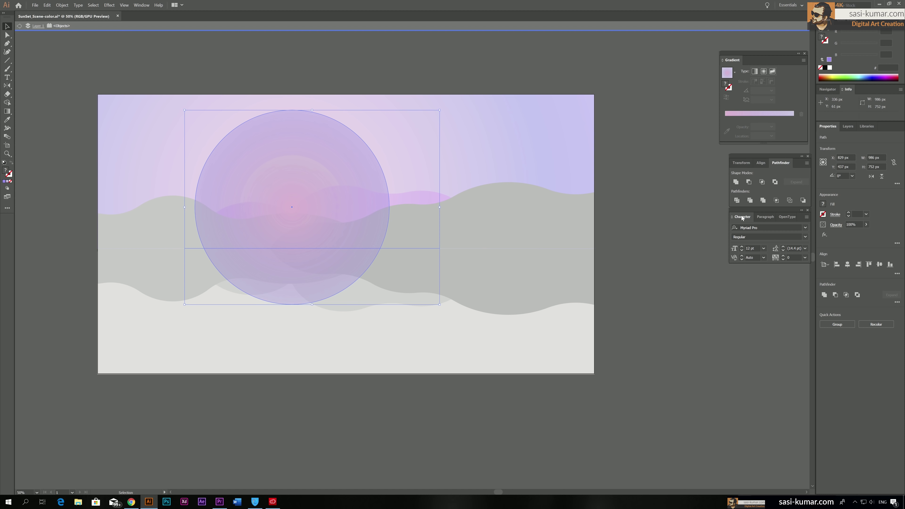
double_click(662, 244)
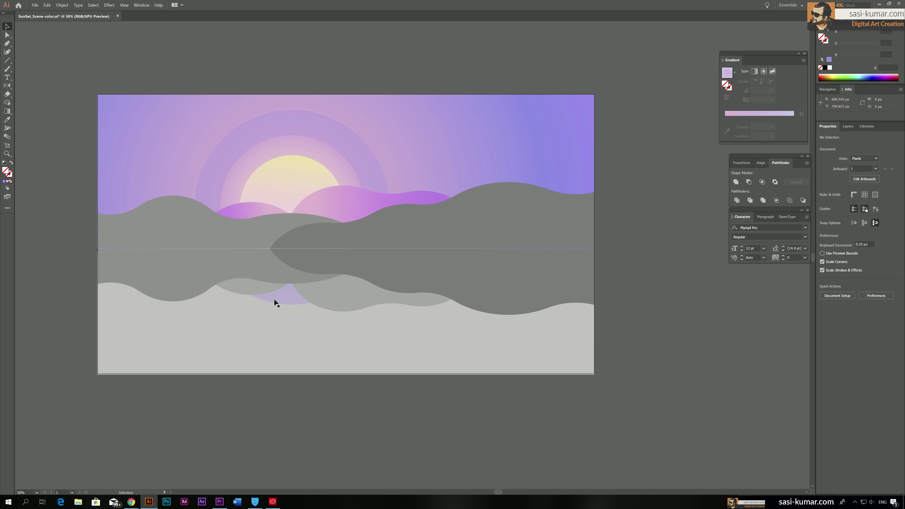
Reselect the sun ellipse, leave isolation mode, and scroll the artboard into view.
double_click(275, 299)
left_click_drag(181, 270, 181, 271)
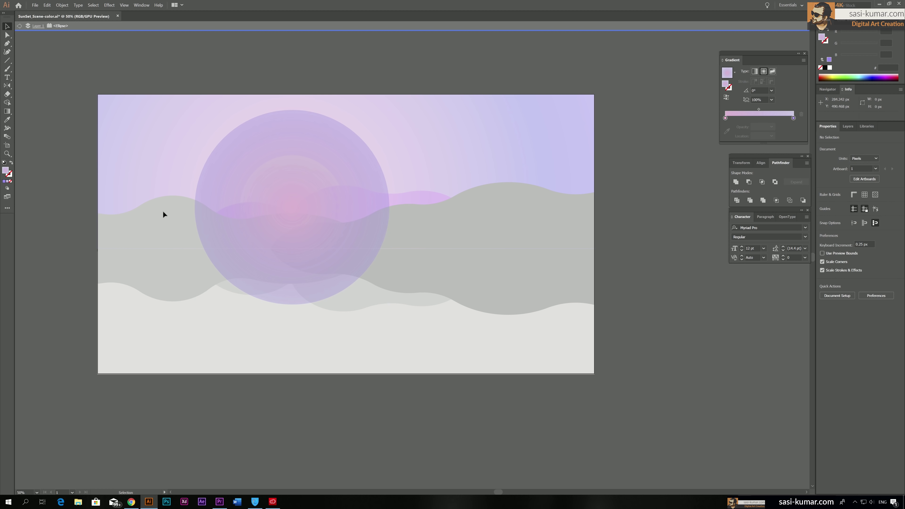
left_click(303, 299)
double_click(659, 238)
scroll(658, 236, "up", 3)
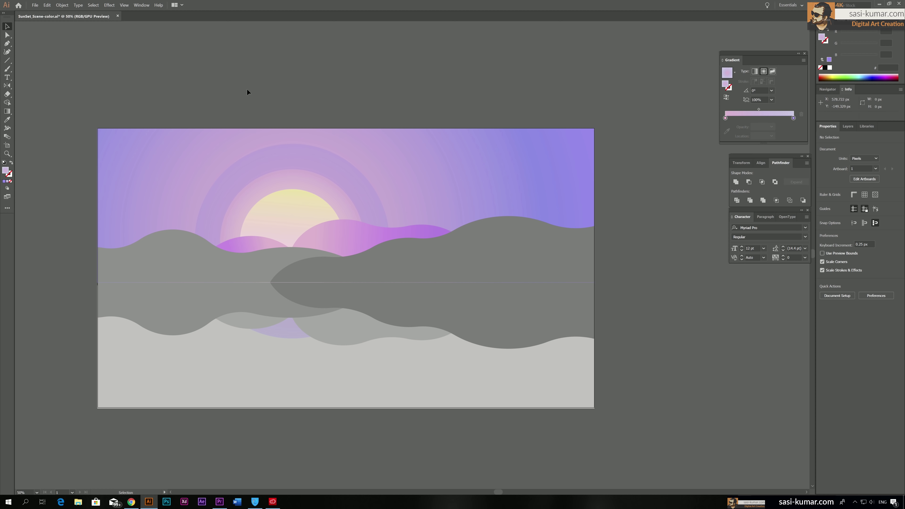
scroll(247, 90, "up", 1)
Select the right-hand grey hill paths and small hill pieces together.
left_click(6, 34)
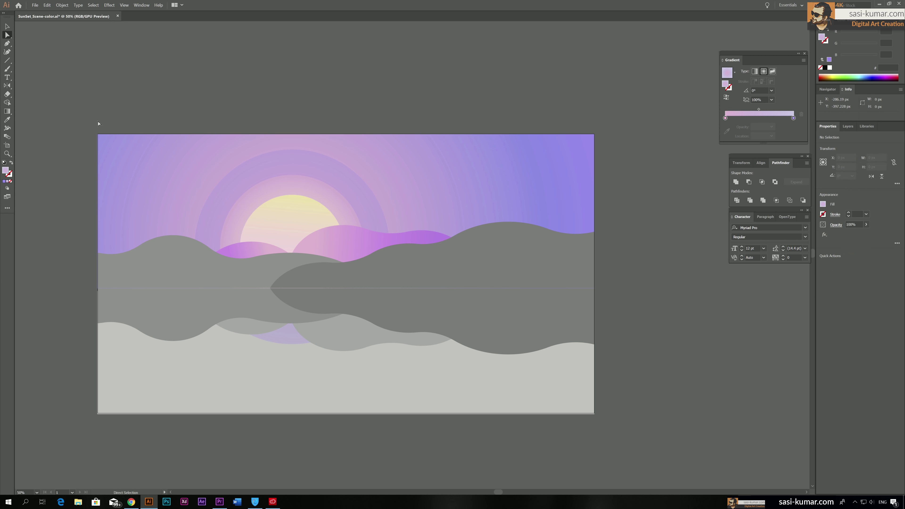
left_click(409, 272)
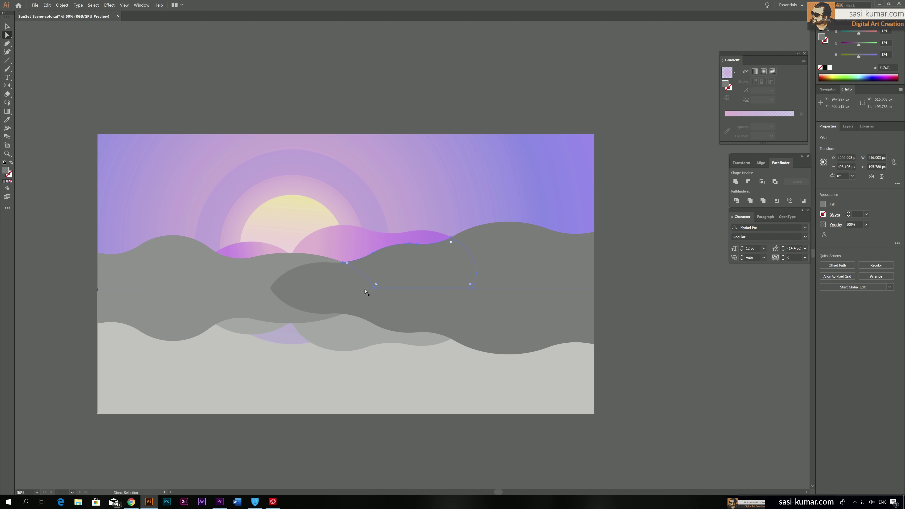
left_click(314, 281)
left_click(408, 271)
left_click(529, 263)
left_click(286, 283)
left_click(303, 275, "shift")
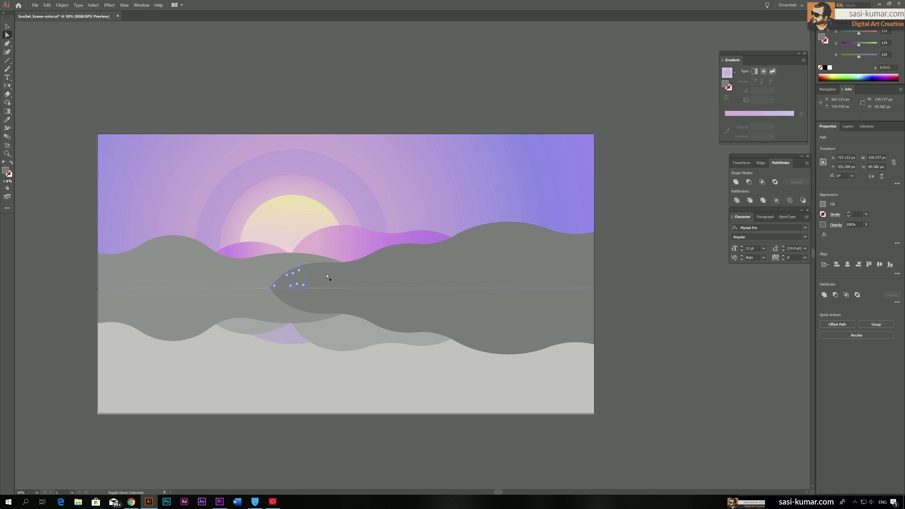
left_click(330, 277, "shift")
left_click(393, 272, "shift")
left_click(492, 271, "shift")
Fill the selected hills with a linear gradient angled leftward across them.
left_click(8, 182)
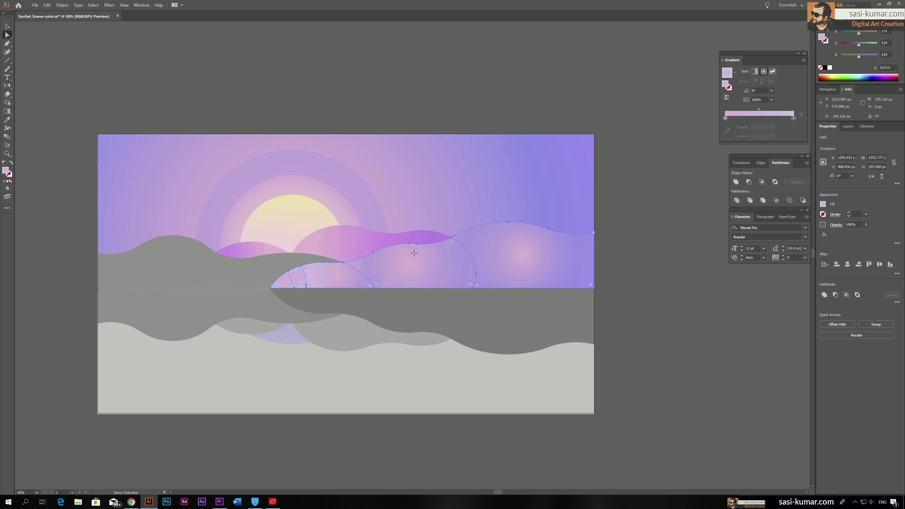
key("g")
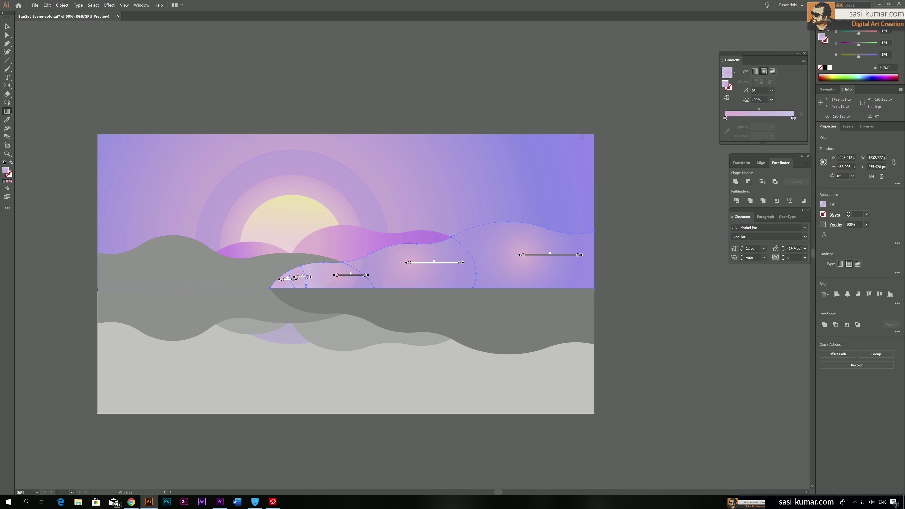
left_click(755, 71)
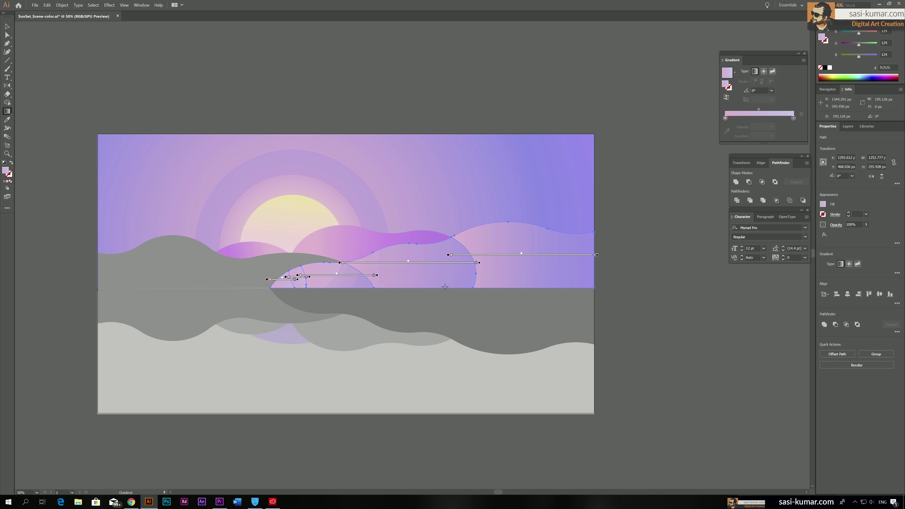
mouse_move(445, 287)
left_mouse_down()
mouse_move(421, 250)
mouse_move(273, 264)
left_mouse_up()
left_click_drag(596, 282, 309, 265)
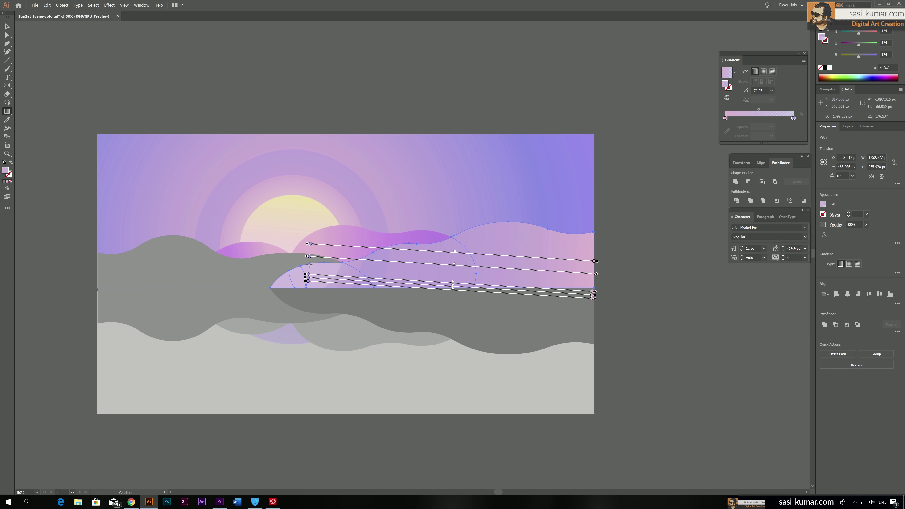
left_click_drag(592, 285, 266, 250)
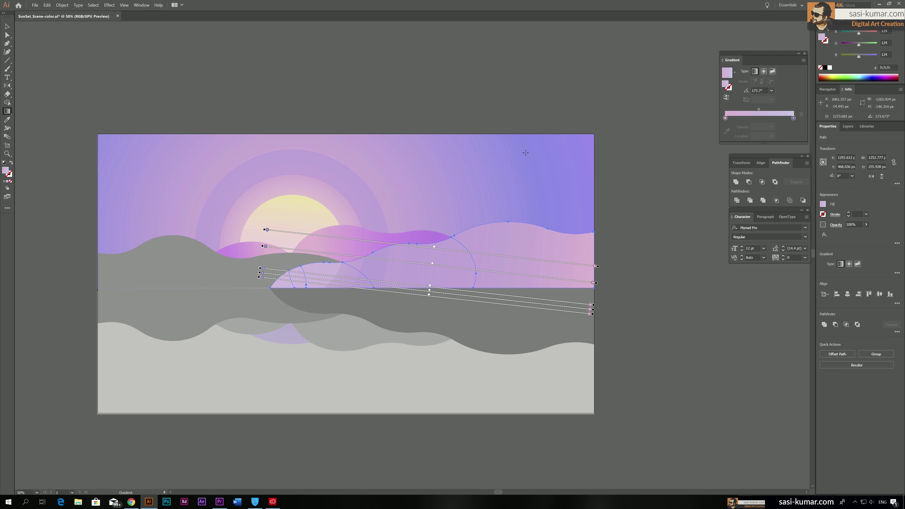
Copy the magenta hill's gradient onto the selected right hills and reverse its direction.
key("i")
left_click(419, 237)
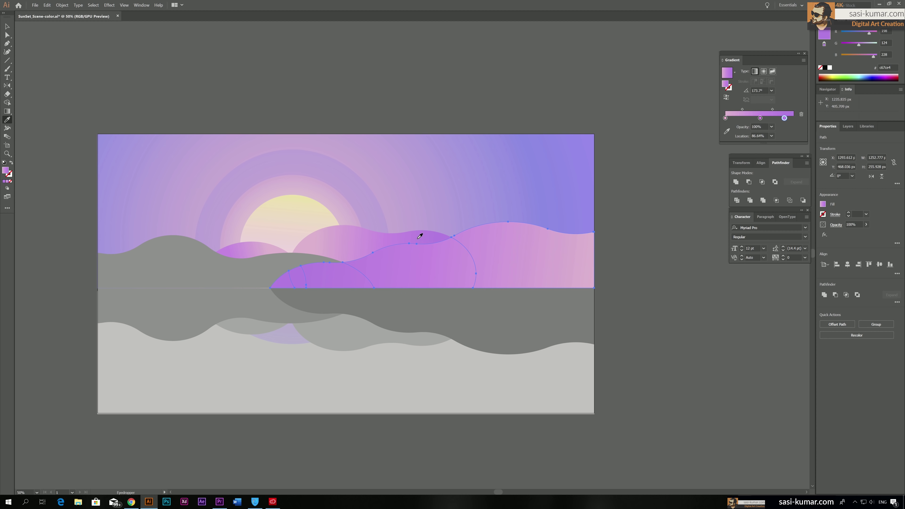
left_click(727, 99)
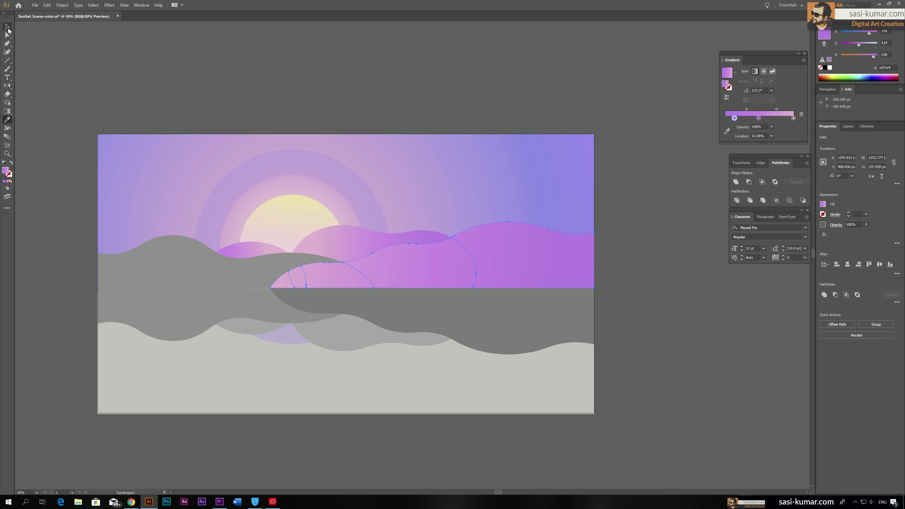
Select the four small pink hill pieces together with the right purple hill.
left_click(7, 27)
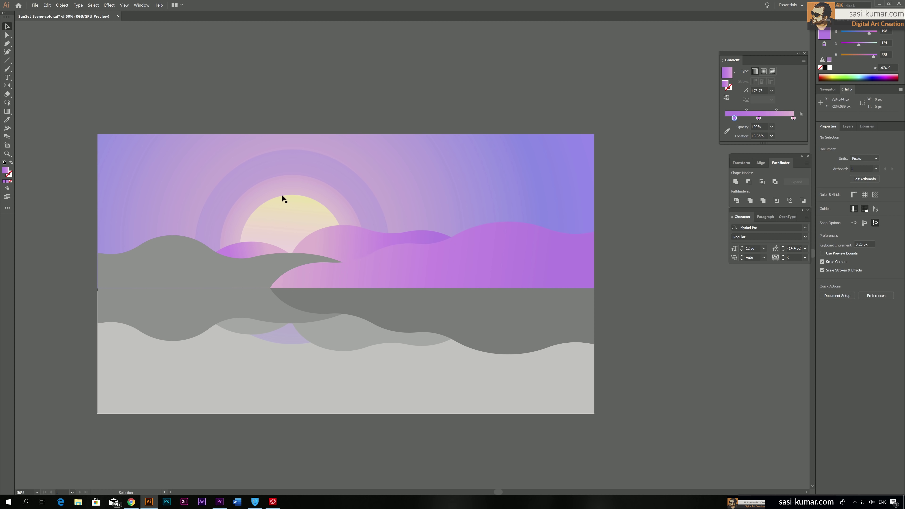
left_click(320, 277)
left_click(304, 120)
left_click(7, 35)
left_click(301, 287)
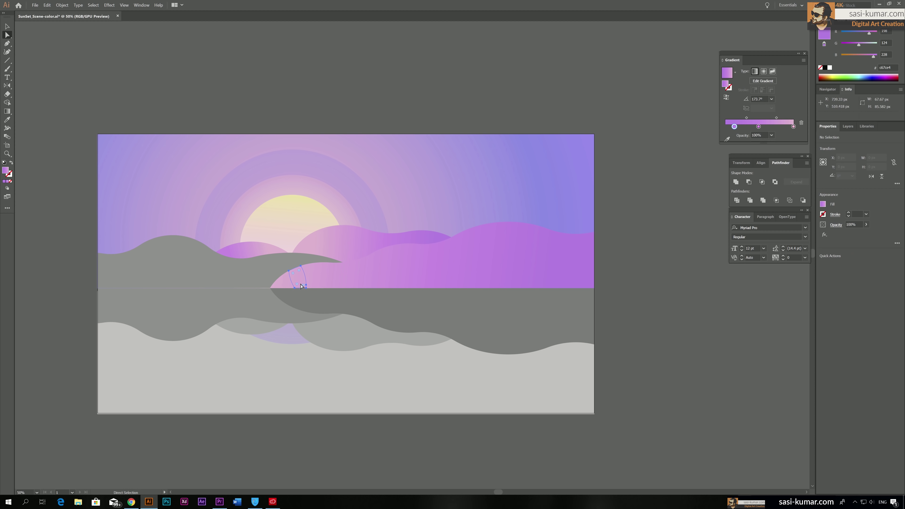
left_click(284, 285, "shift")
left_click(317, 279, "shift")
left_click(376, 279, "shift")
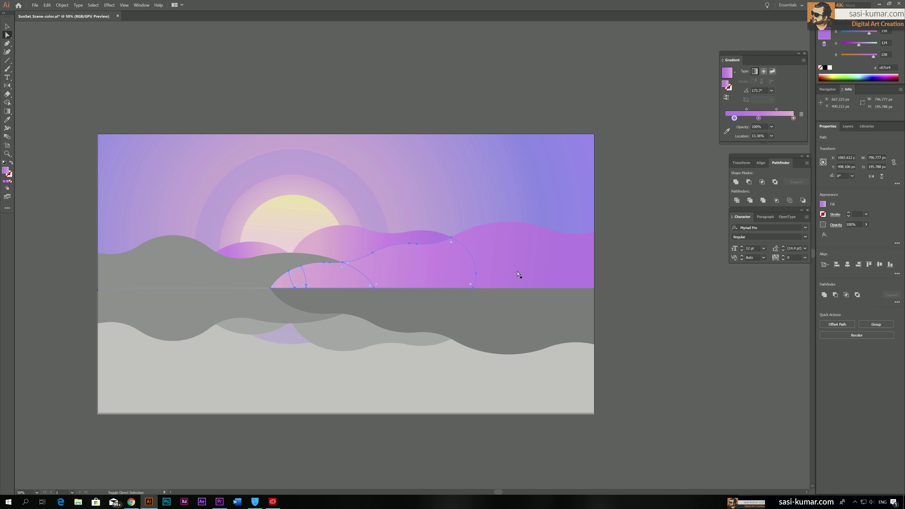
left_click(519, 282, "shift")
Delete the rightmost gradient stop and move the left stop to 0%.
left_click(794, 118)
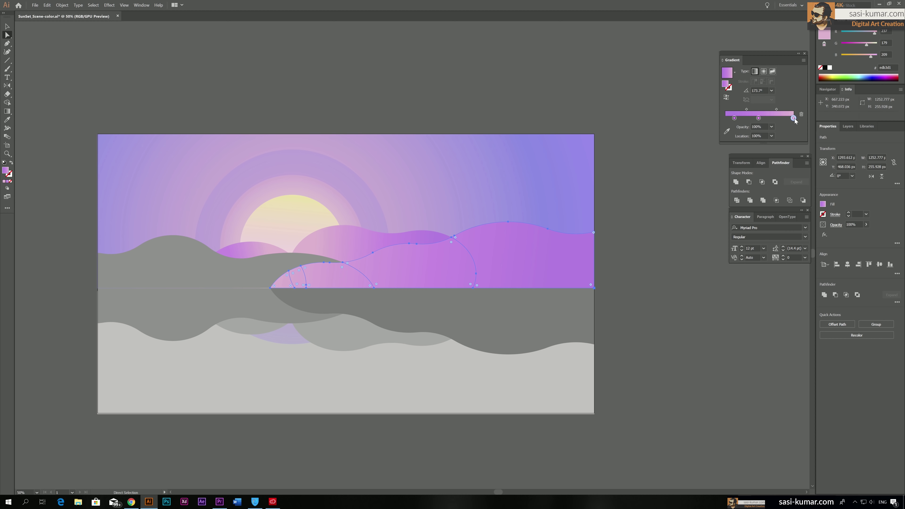
double_click(795, 119)
left_click(794, 119)
mouse_move(794, 119)
left_mouse_down()
mouse_move(794, 140)
mouse_move(775, 119)
mouse_move(794, 118)
left_mouse_up()
left_click_drag(735, 118, 725, 119)
Change the left gradient stop to a vivid violet, lowering red to make it bluer.
double_click(726, 118)
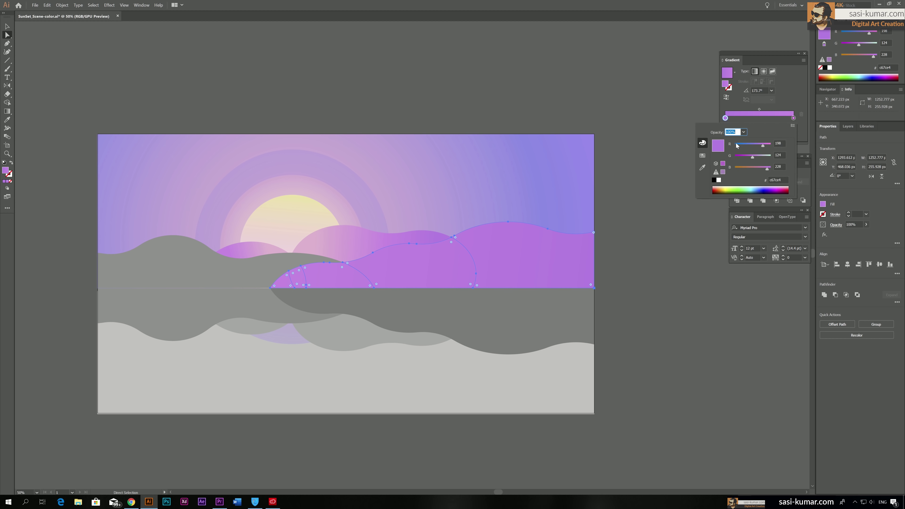
left_click_drag(767, 193, 773, 189)
left_click(728, 120)
double_click(726, 118)
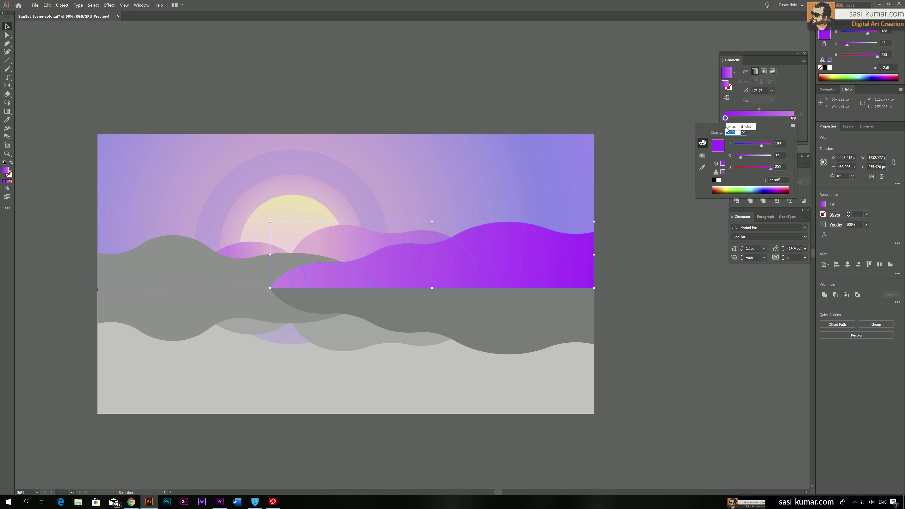
left_click_drag(748, 144, 752, 149)
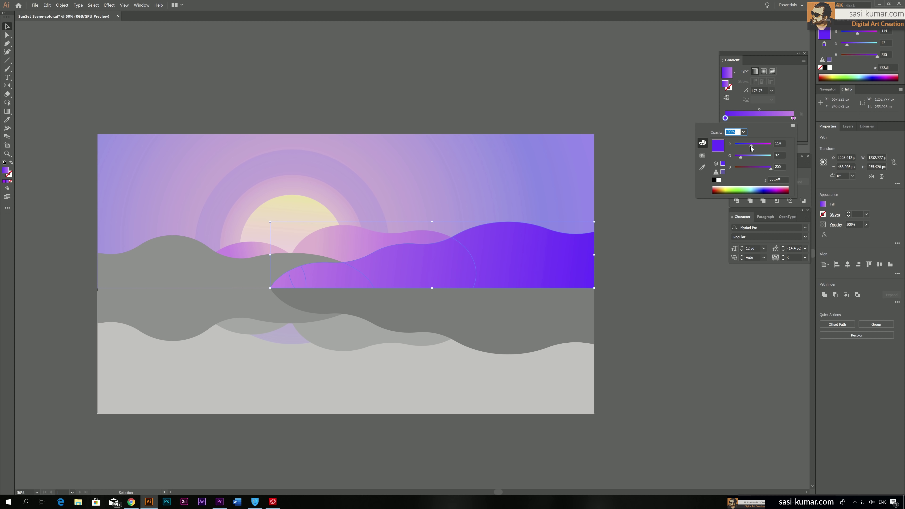
left_click(607, 223)
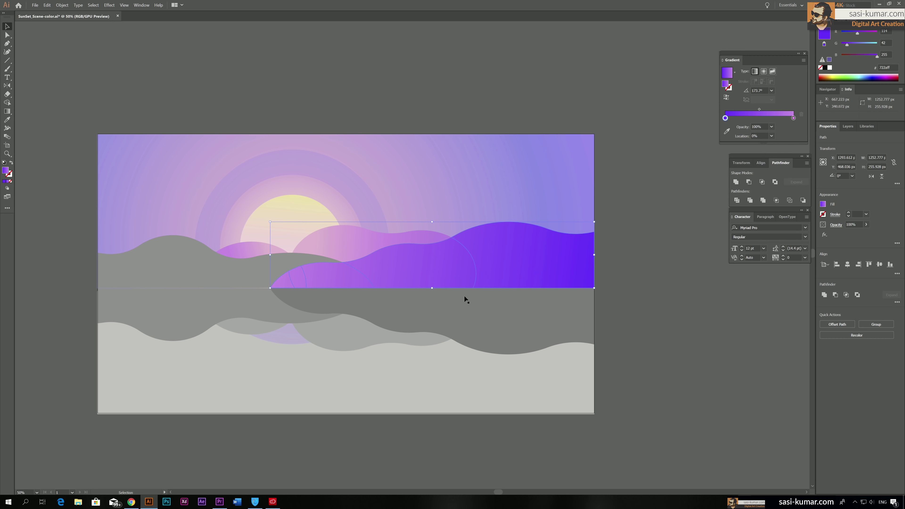
Redraw the hills' gradient as one line running right to left across all the hills.
key("g")
left_click_drag(362, 248, 518, 286)
left_click_drag(596, 286, 320, 241)
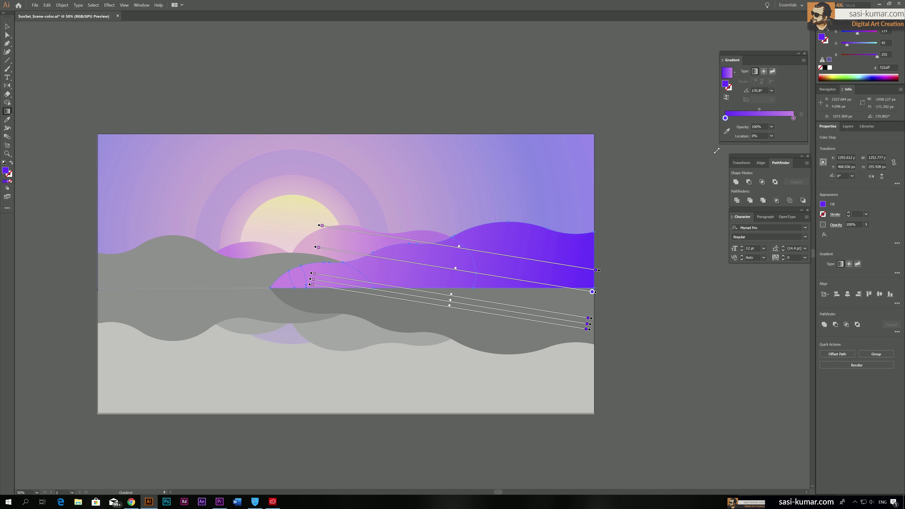
mouse_move(598, 311)
left_mouse_down()
mouse_move(445, 240)
mouse_move(323, 242)
left_mouse_up()
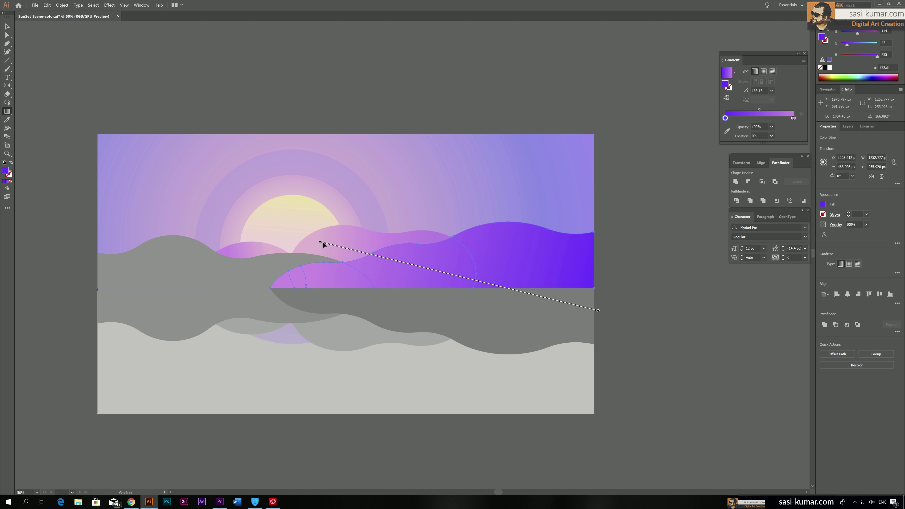
Shift the midpoint right, slightly deepen the purple stop, and move it to about 41%.
left_click_drag(760, 110, 772, 110)
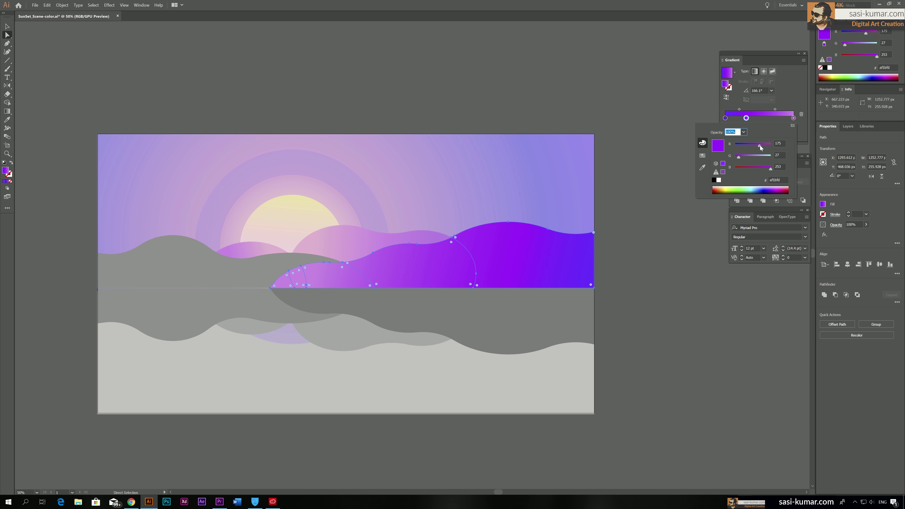
left_click_drag(742, 158, 756, 146)
left_click(747, 118)
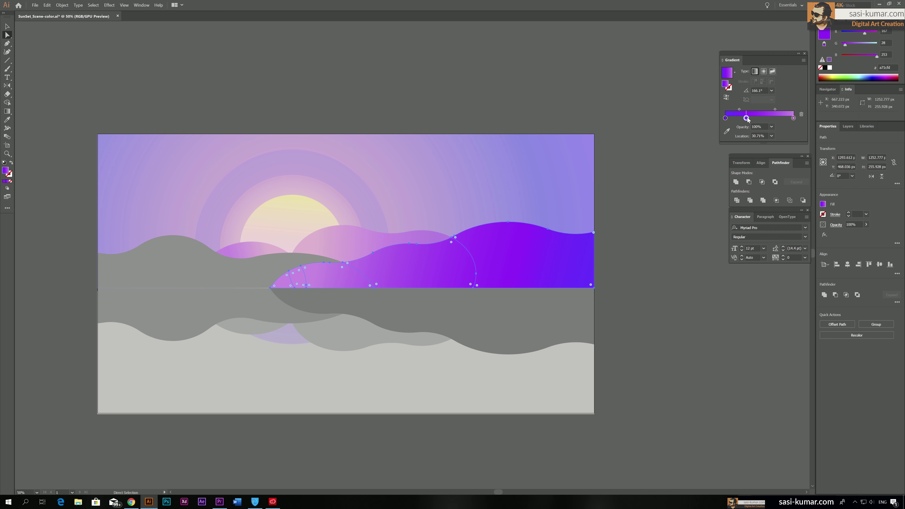
left_click_drag(748, 119, 754, 119)
Select the three grey waves over the left hills inside the landscape group.
left_click(7, 26)
left_click(205, 84)
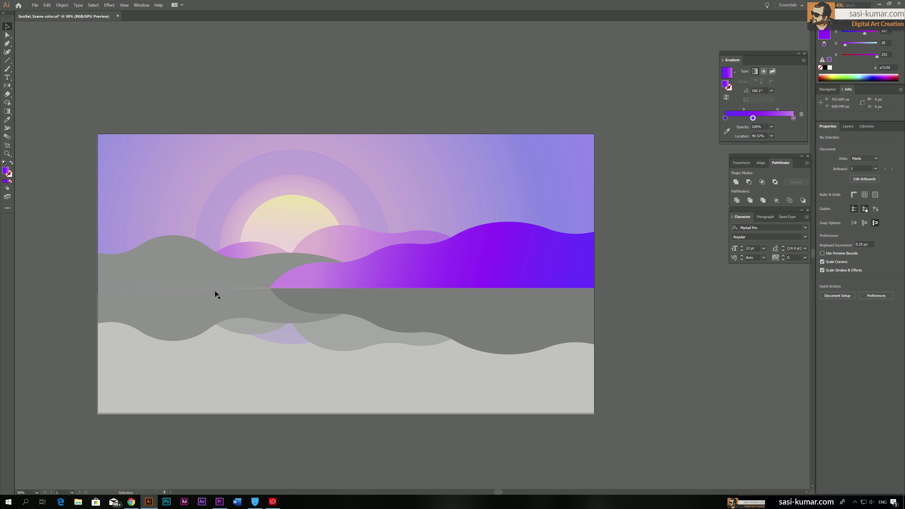
left_click(202, 263)
left_click(167, 73)
left_click(7, 34)
left_click(306, 264)
left_click(304, 263)
left_click(287, 271, "shift")
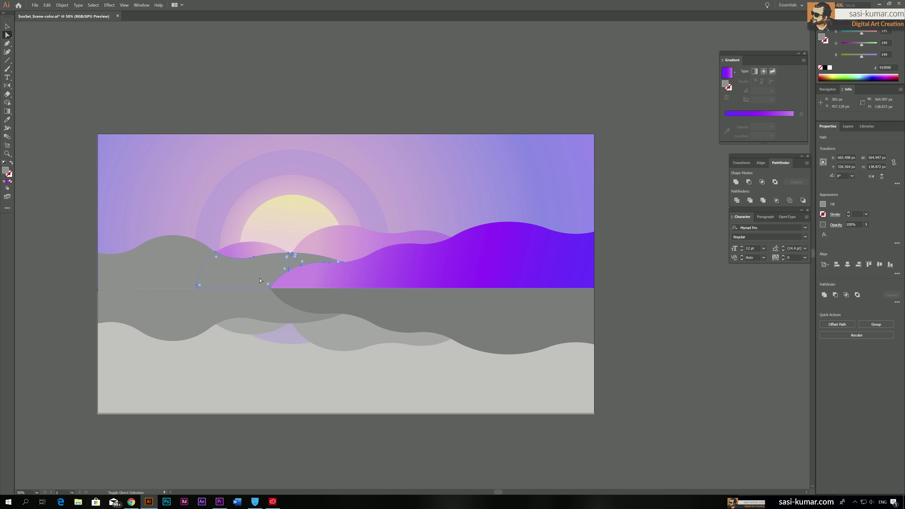
left_click(162, 265, "shift")
Give the grey waves the right wave's purple gradient, drawn across them and reversed.
key("i")
left_click(519, 264)
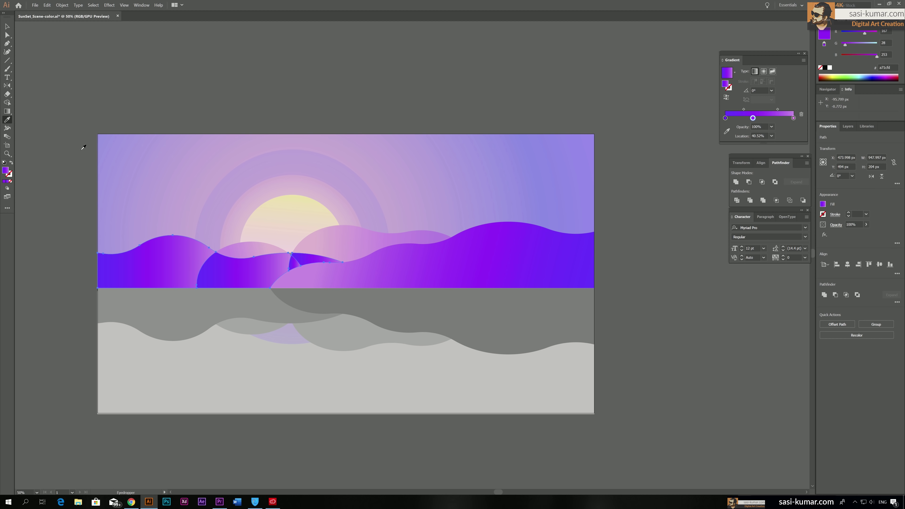
key("g")
key("g")
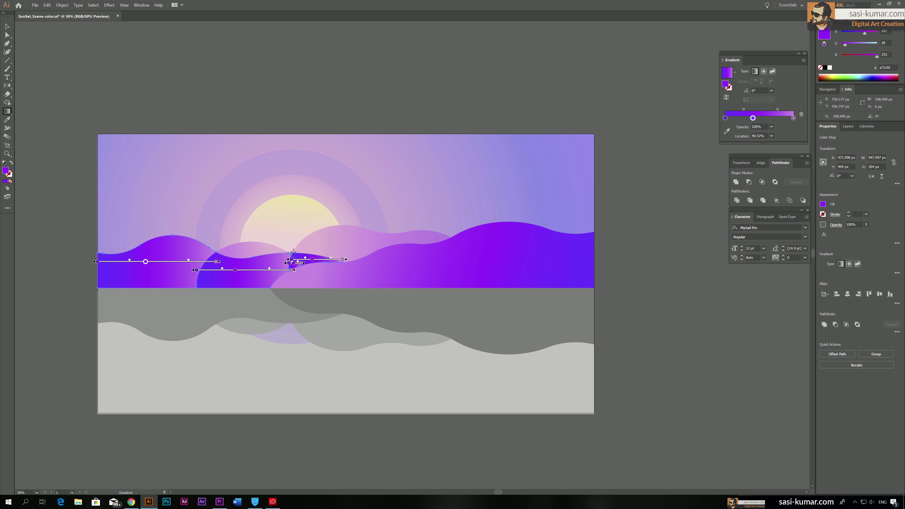
left_click_drag(294, 246, 103, 260)
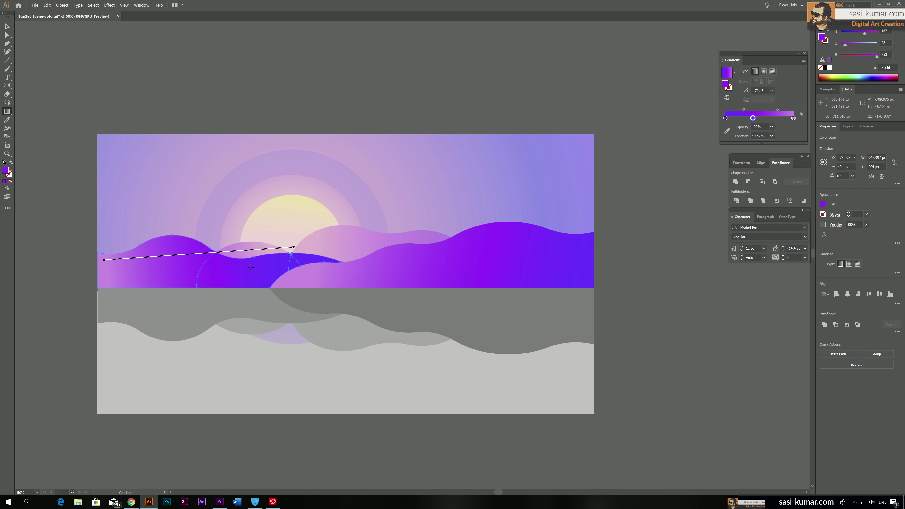
left_click_drag(251, 250, 107, 275)
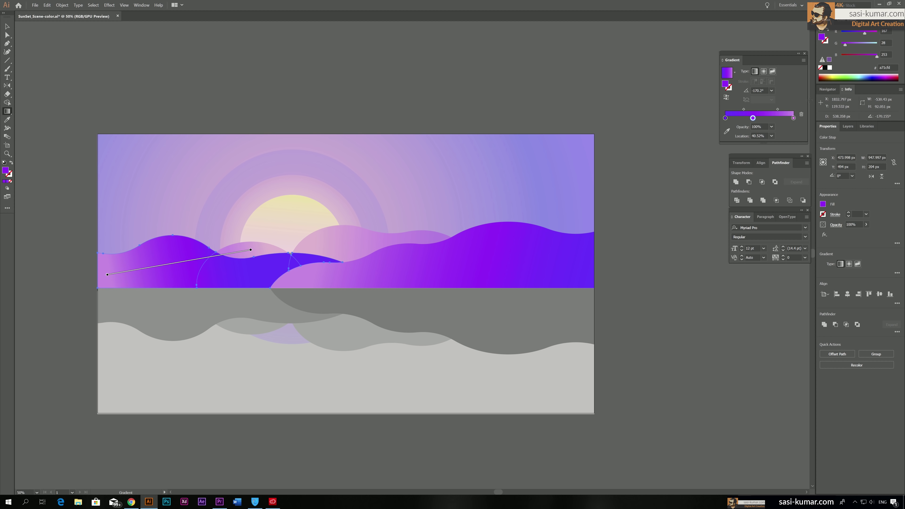
left_click(727, 97)
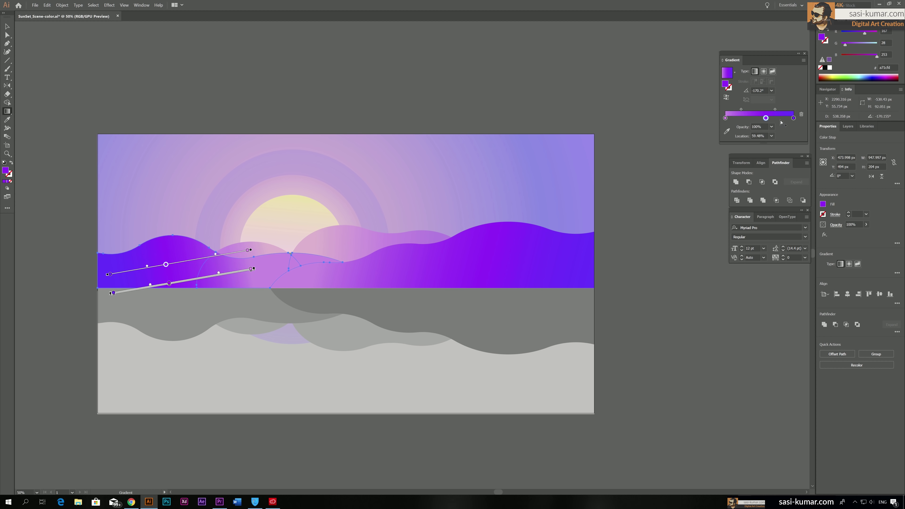
Shift the midpoint and set the middle stop to R 194, G 28, B 253 at about 55%.
left_click_drag(775, 109, 764, 145)
double_click(764, 118)
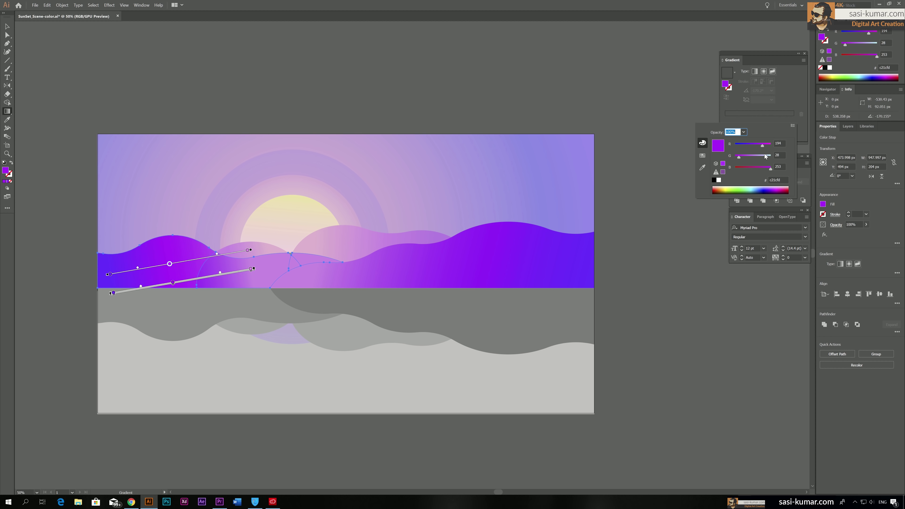
left_click(784, 100)
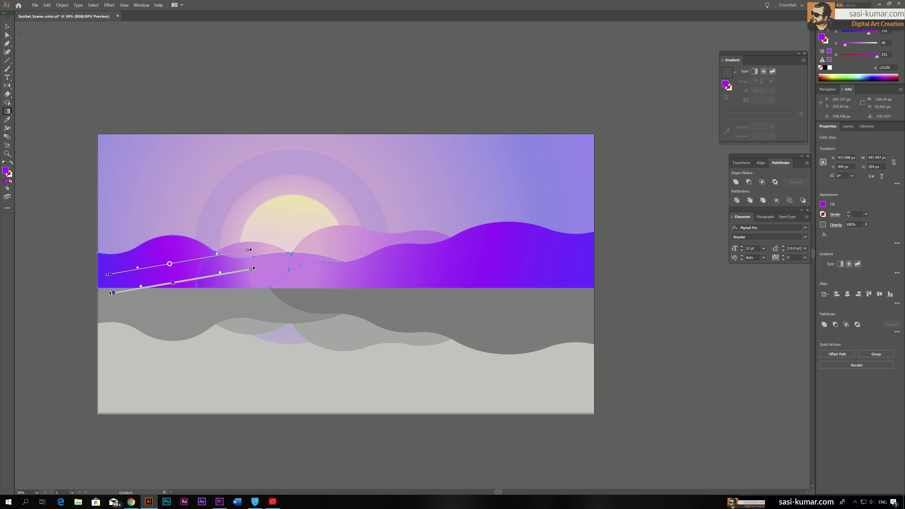
key("v")
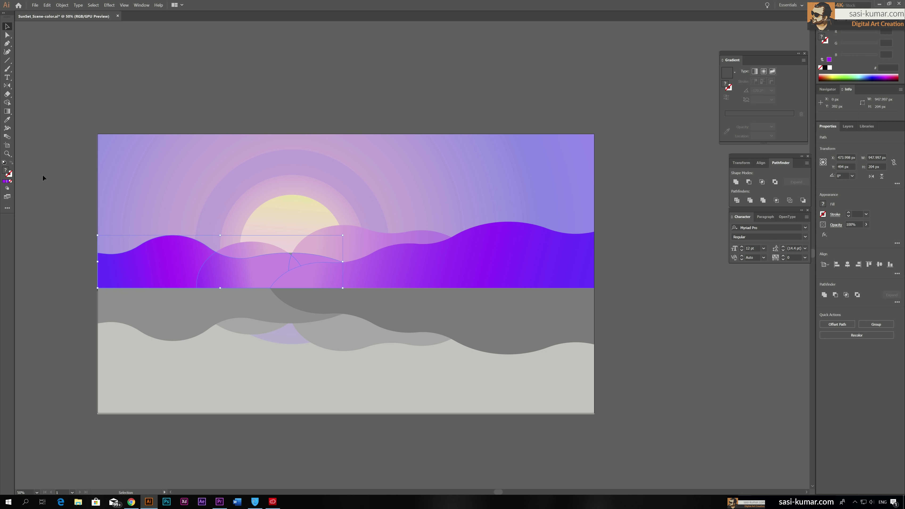
Inside the hill group, select the five middle hill pieces including the wedge and triangle.
double_click(156, 263)
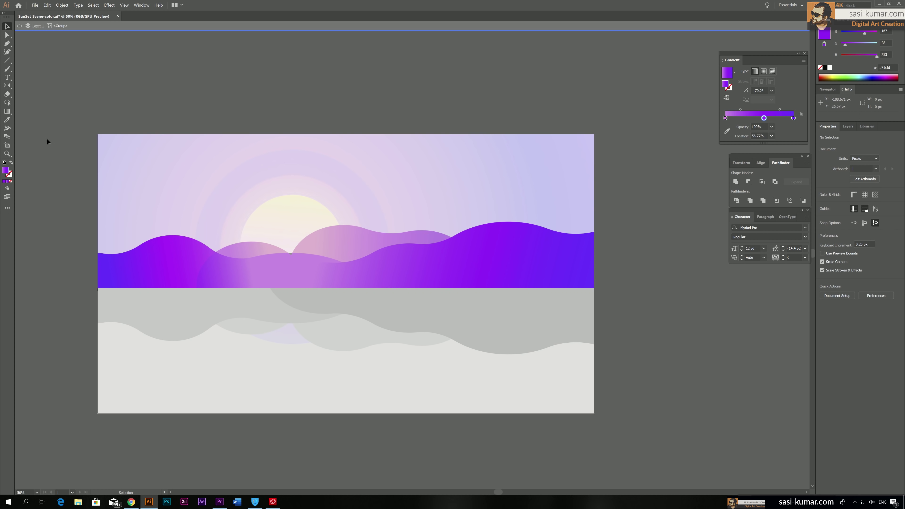
key("a")
left_click(290, 252)
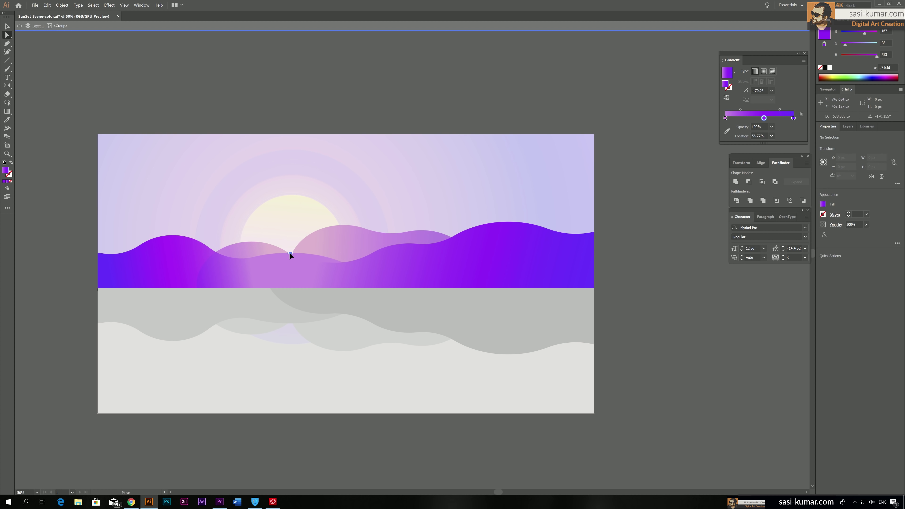
left_click(306, 257, "shift")
left_click(265, 264, "shift")
left_click(174, 268, "shift")
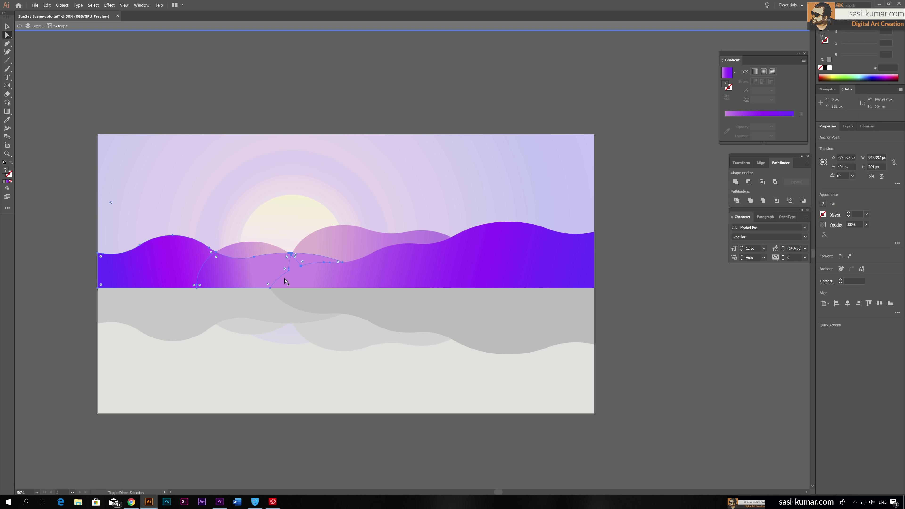
left_click(291, 263, "shift")
Apply the purple gradient to the pieces, stretched far leftward across the wave.
key("i")
left_click(322, 257)
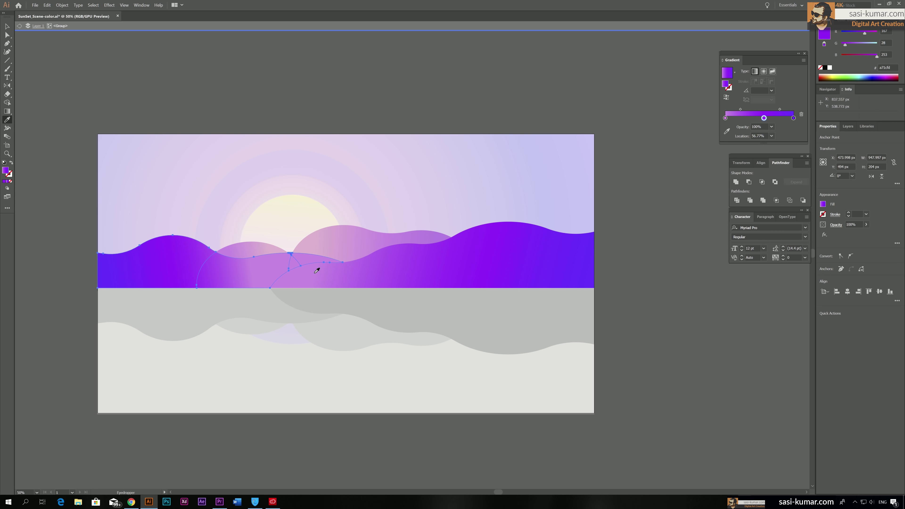
key("g")
left_click_drag(344, 261, 42, 318)
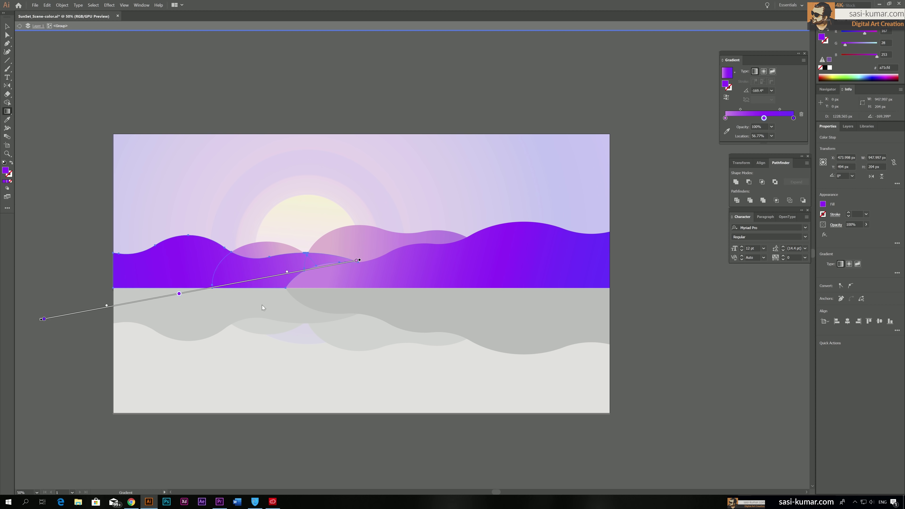
left_click_drag(326, 259, 277, 266)
left_click_drag(193, 279, 40, 300)
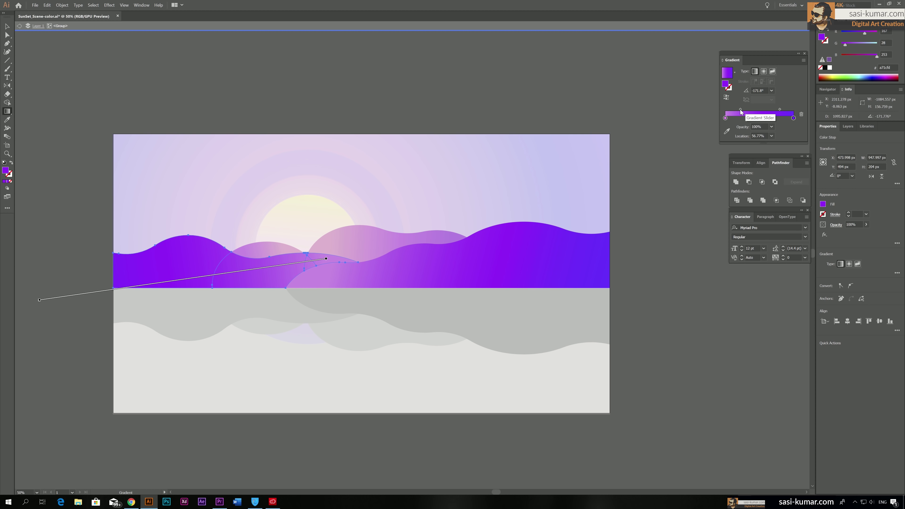
Set the midpoint to 61% and lighten the left stop to R 218, G 239, B 164.
left_click_drag(741, 110, 749, 108)
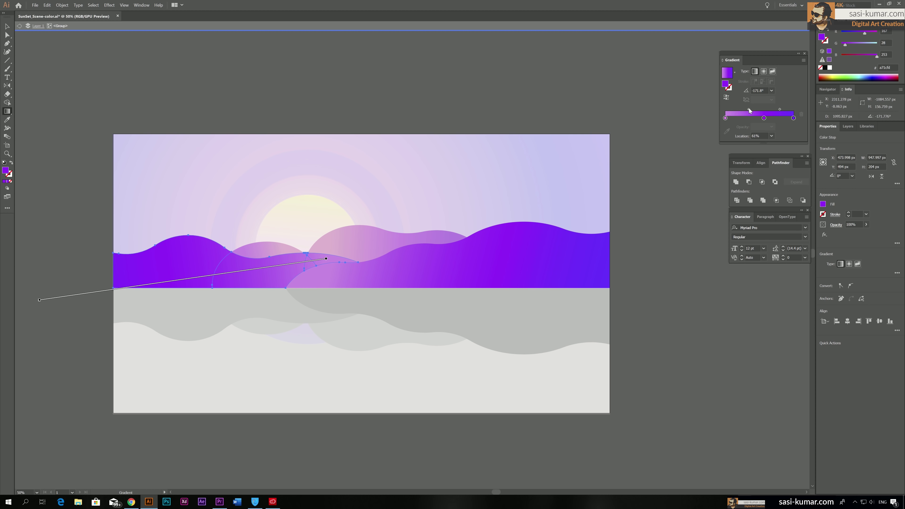
double_click(726, 118)
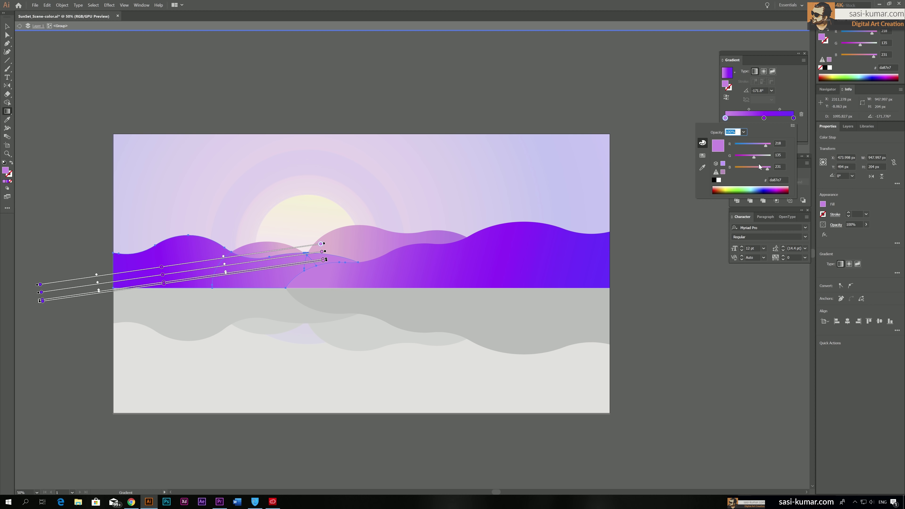
mouse_move(757, 158)
left_mouse_down()
mouse_move(767, 157)
mouse_move(768, 167)
mouse_move(749, 169)
mouse_move(758, 169)
left_mouse_up()
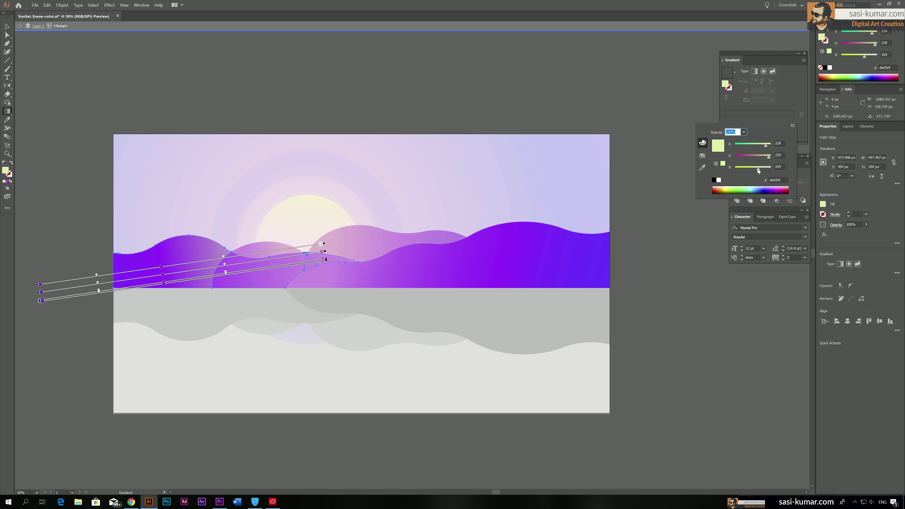
left_click_drag(345, 258, 54, 289)
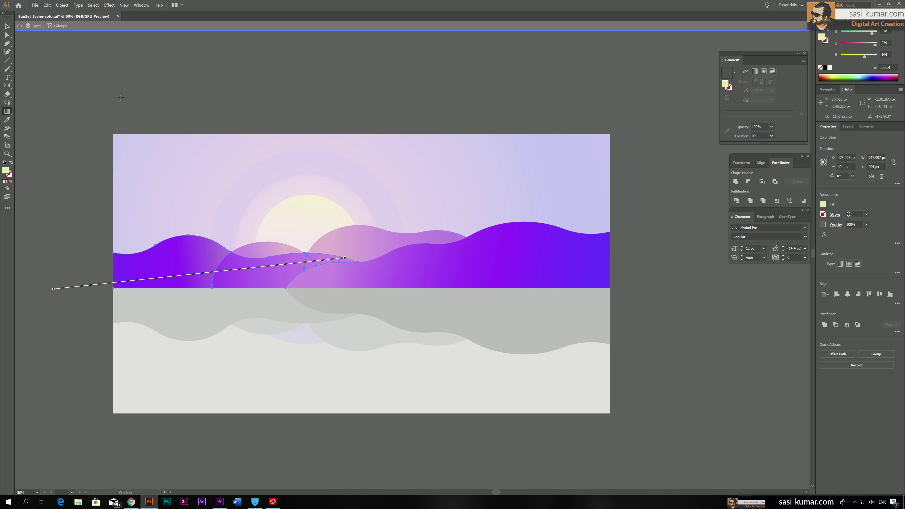
left_click(6, 30)
left_click(418, 81)
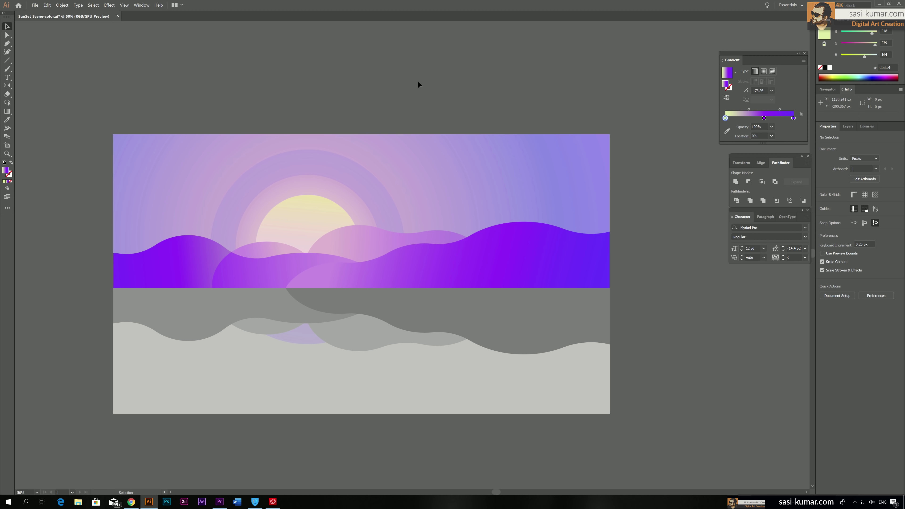
Zoom out and pan to frame the whole sunset scene at 50%.
scroll(418, 82, "down", 1)
key("minus")
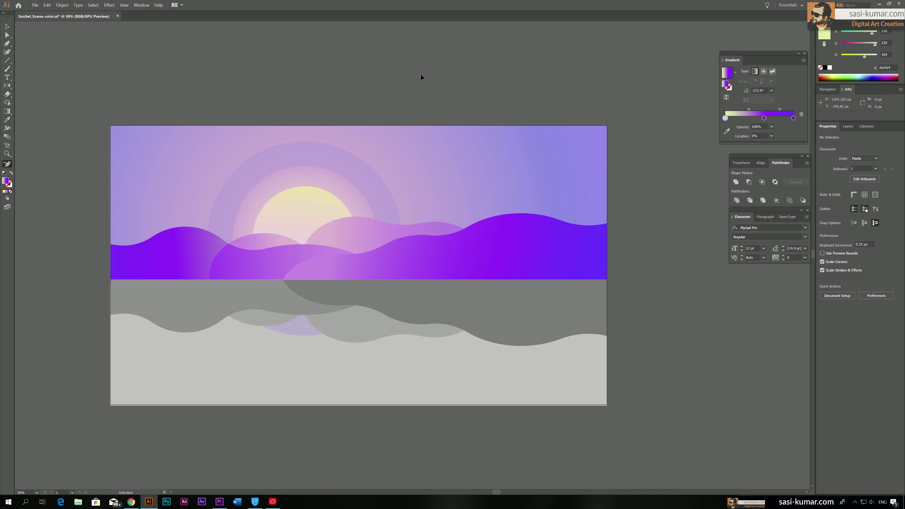
key("ctrl+minus")
key("ctrl+plus")
key("ctrl+plus")
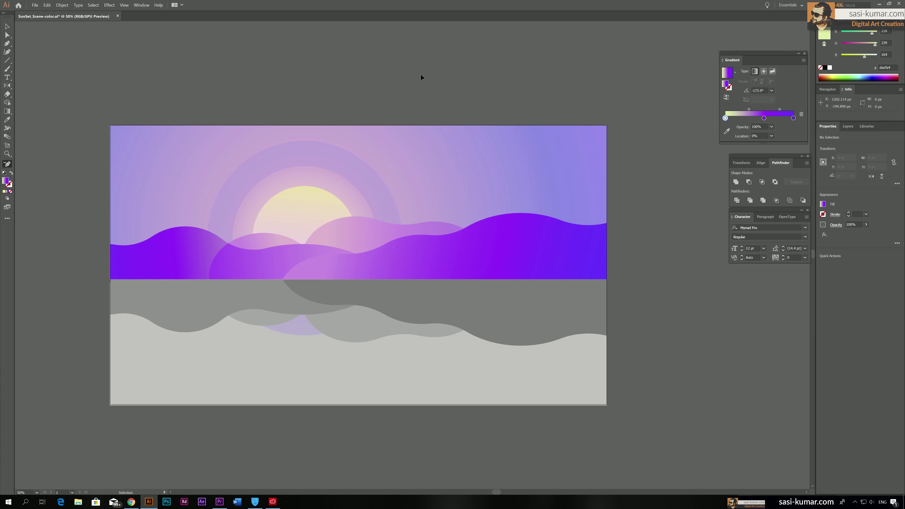
left_click_drag(420, 75, 435, 74)
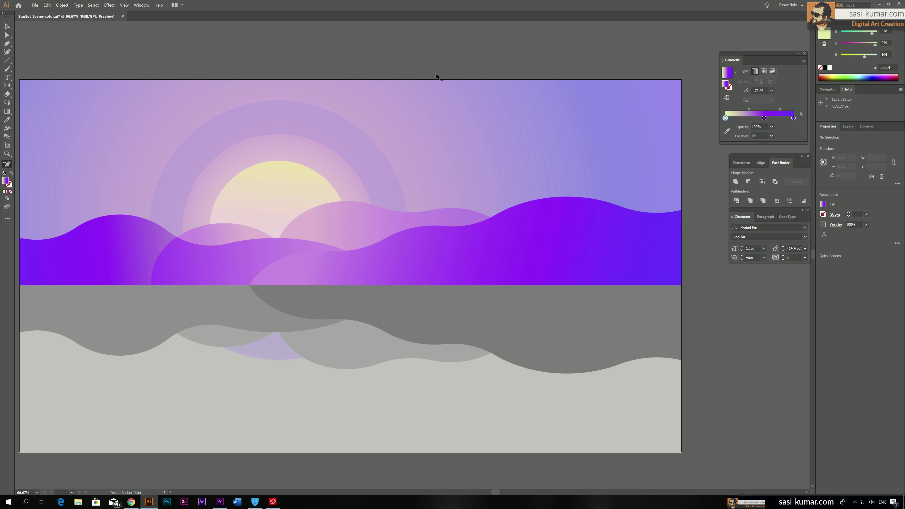
key("ctrl+minus")
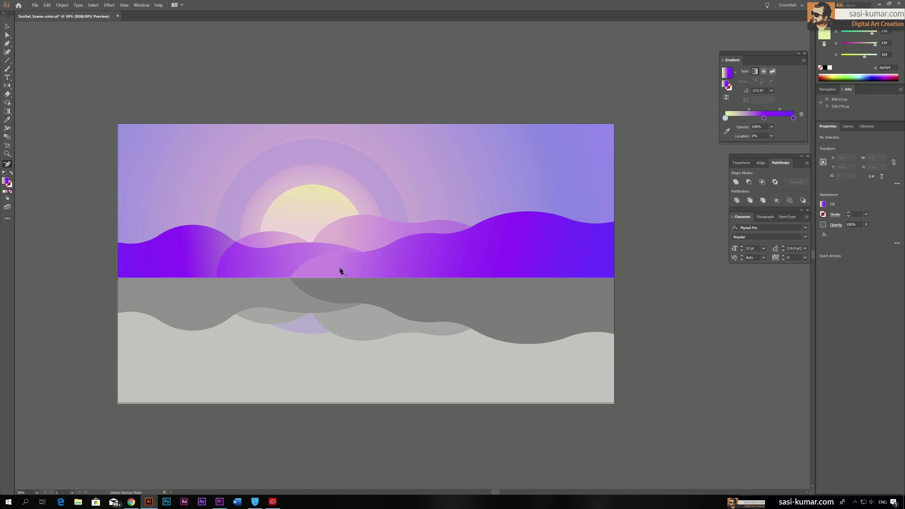
Select the small hill piece and Alt-drag a copy of it up over the sun.
left_click(7, 34)
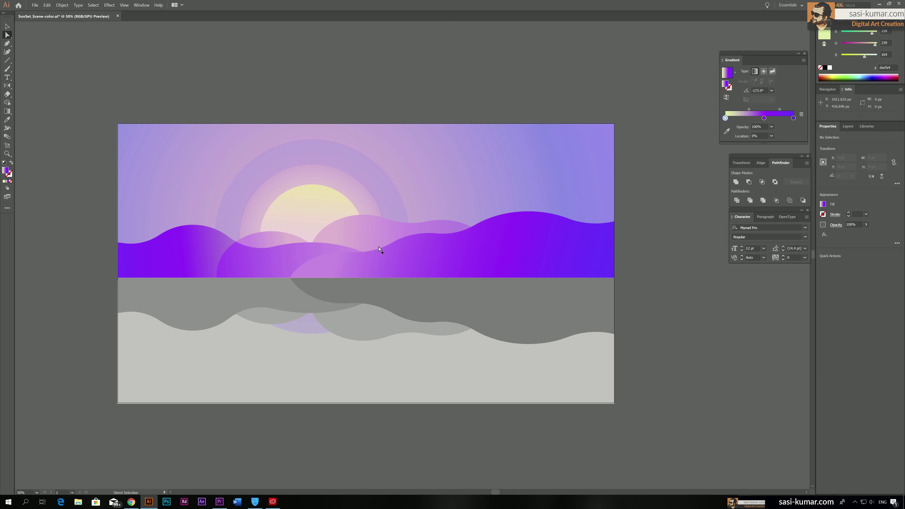
left_click(337, 262)
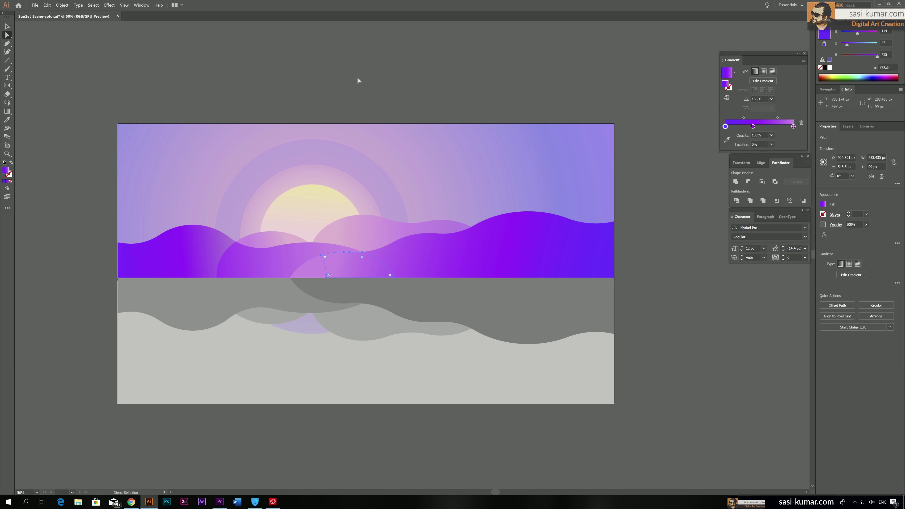
key("plus")
key("ctrl+plus")
key("ctrl+plus")
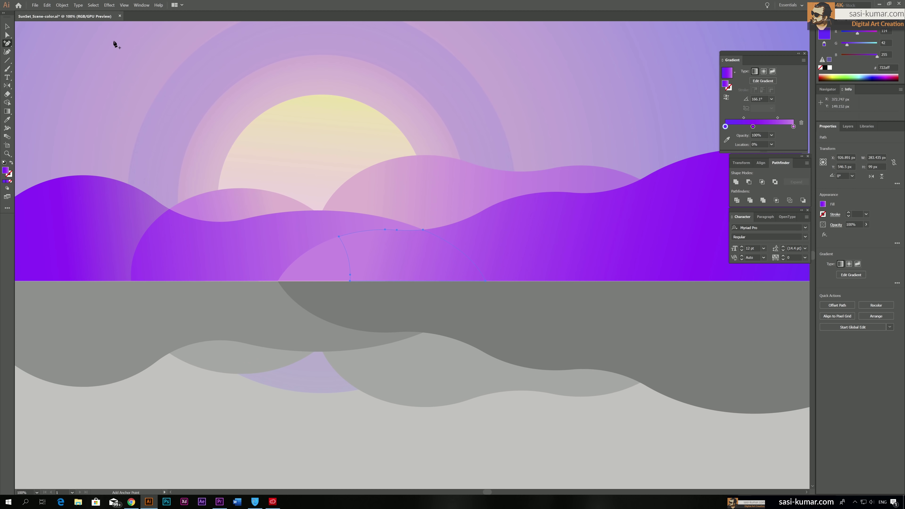
left_click(7, 26)
left_click(84, 57)
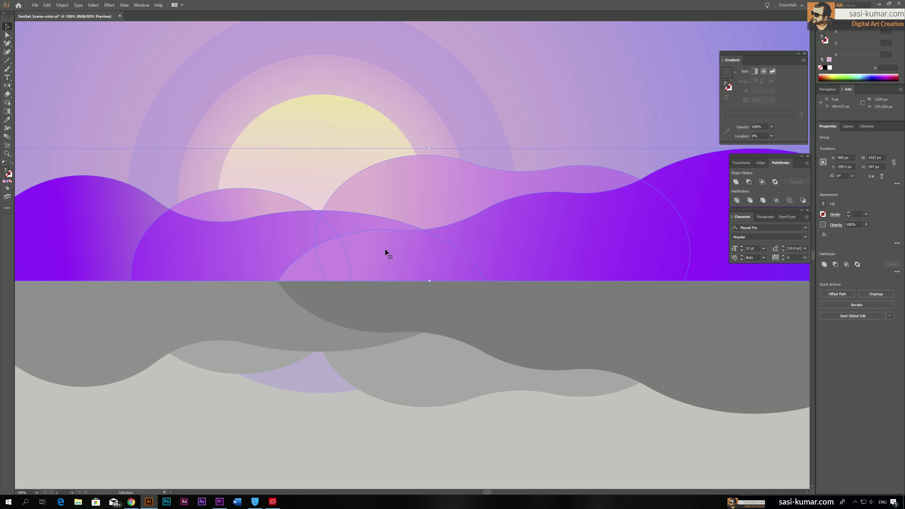
left_click(7, 35)
left_click(391, 260)
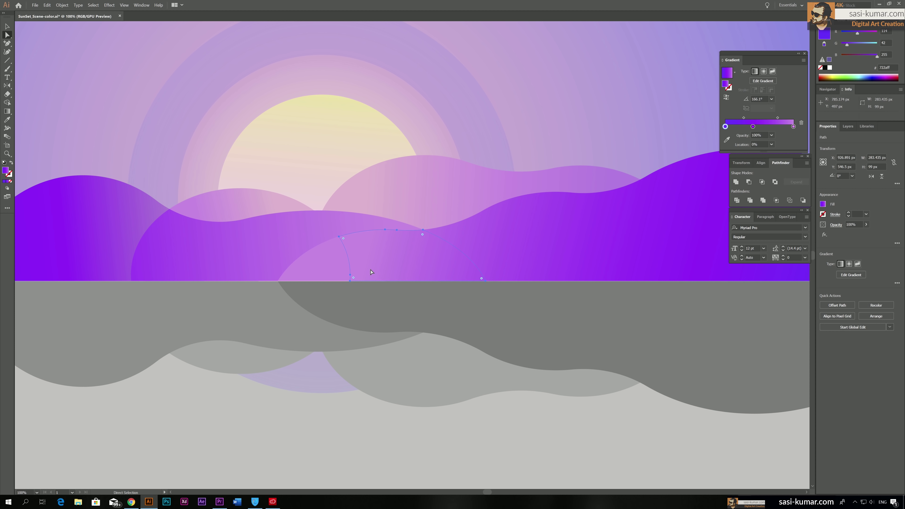
left_click_drag(381, 263, 383, 241)
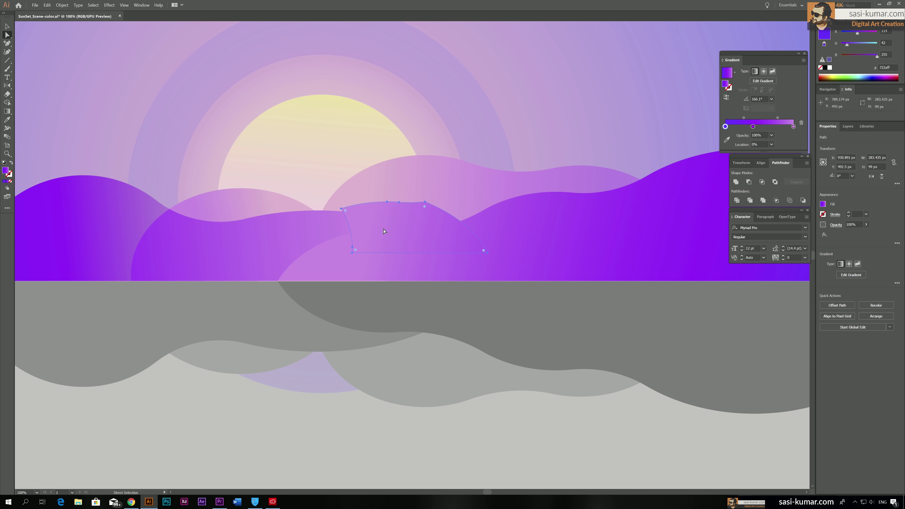
left_click_drag(384, 232, 347, 147)
Fill the copy with the sun's pale yellow-pink gradient running vertically.
key("i")
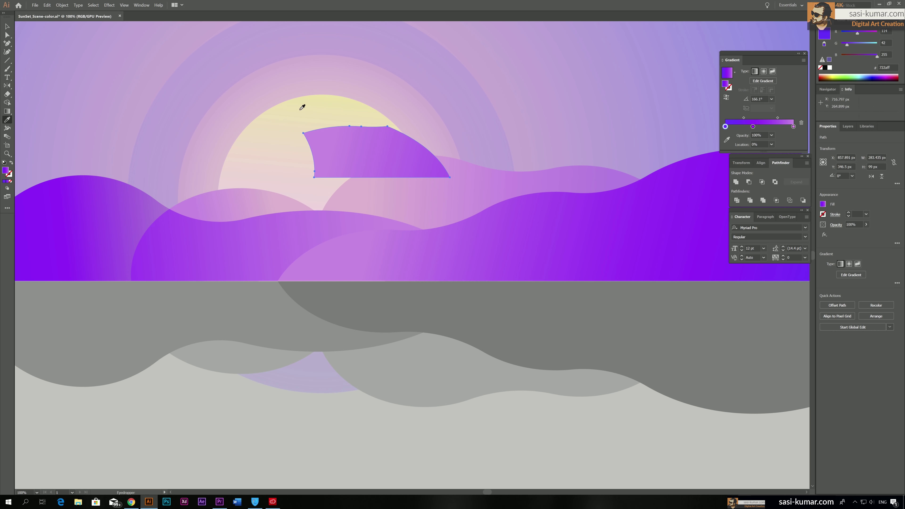
left_click(300, 108)
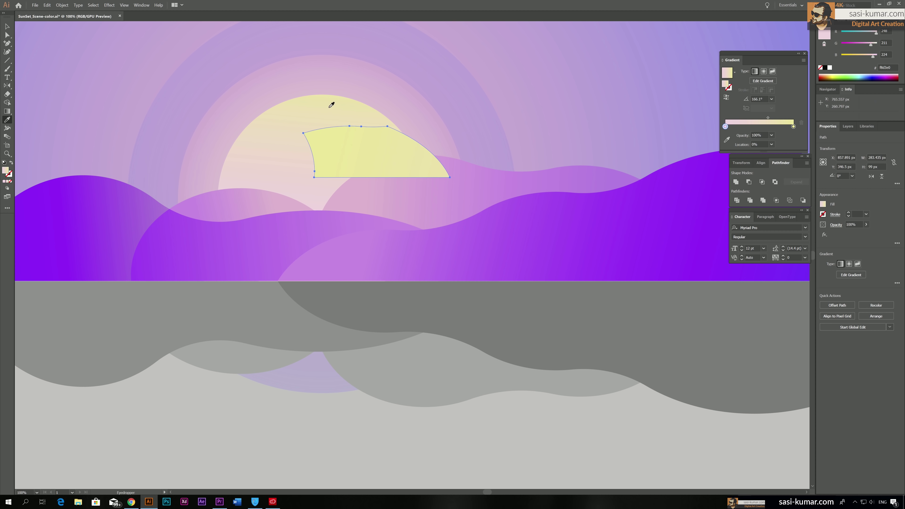
left_click(8, 113)
mouse_move(358, 129)
left_mouse_down()
mouse_move(363, 154)
mouse_move(360, 114)
left_mouse_up()
Move the sun-coloured piece down onto the purple hills inside the group.
key("v")
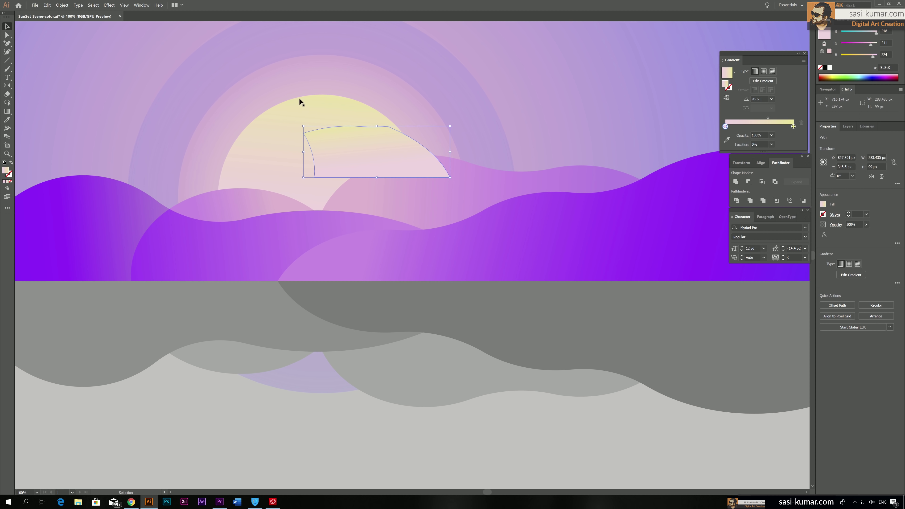
left_click(130, 81)
double_click(361, 149)
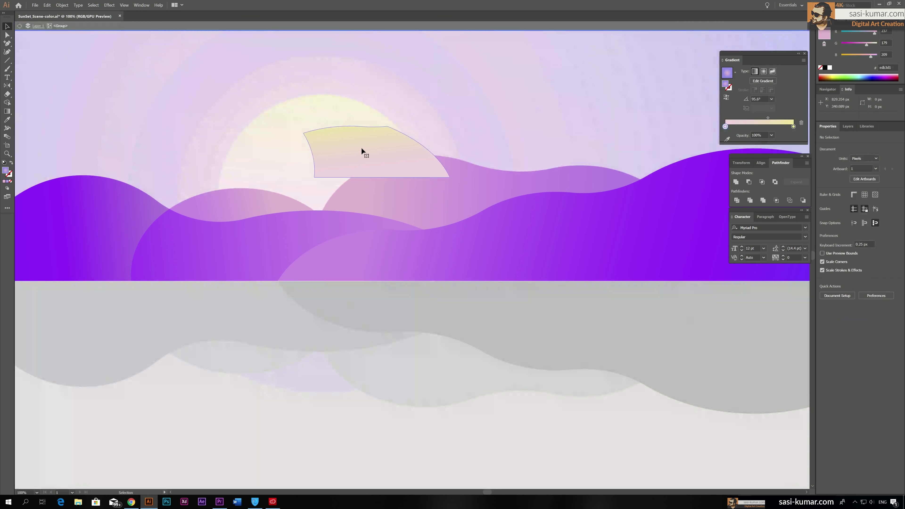
left_click(361, 147)
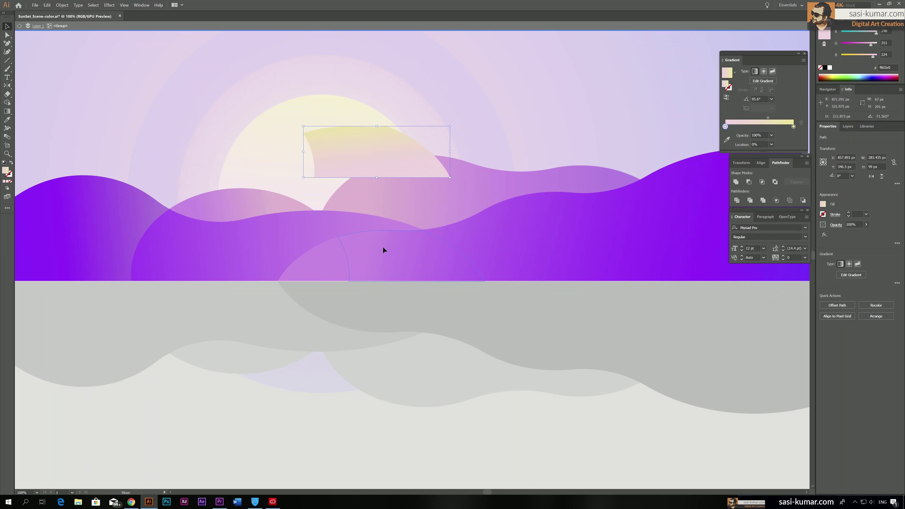
left_click_drag(383, 247, 385, 247)
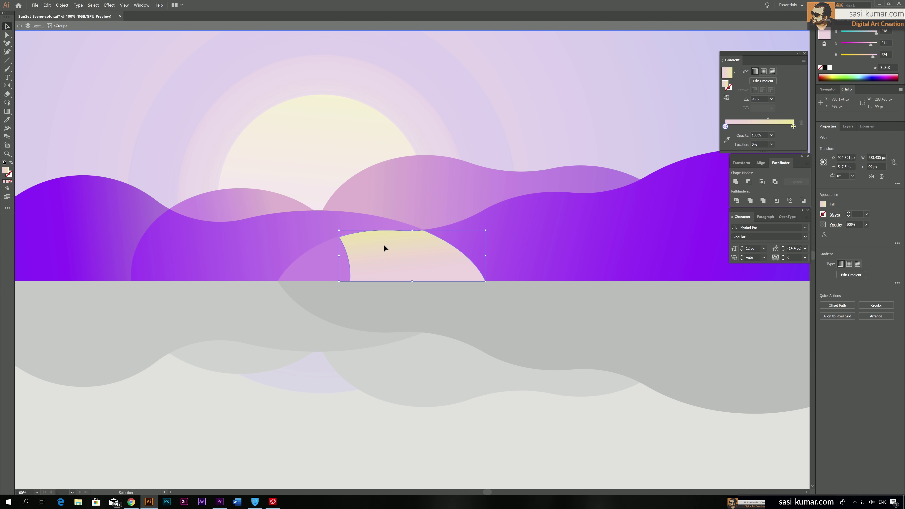
left_click_drag(384, 245, 385, 244)
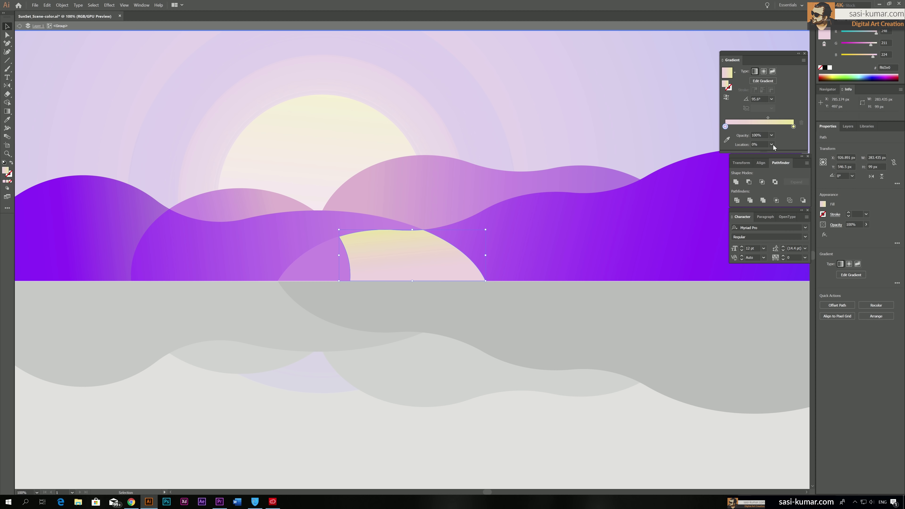
Set the glow's pink end stop opacity to 10%, then deselect and exit isolation.
left_click(772, 136)
left_click(781, 159)
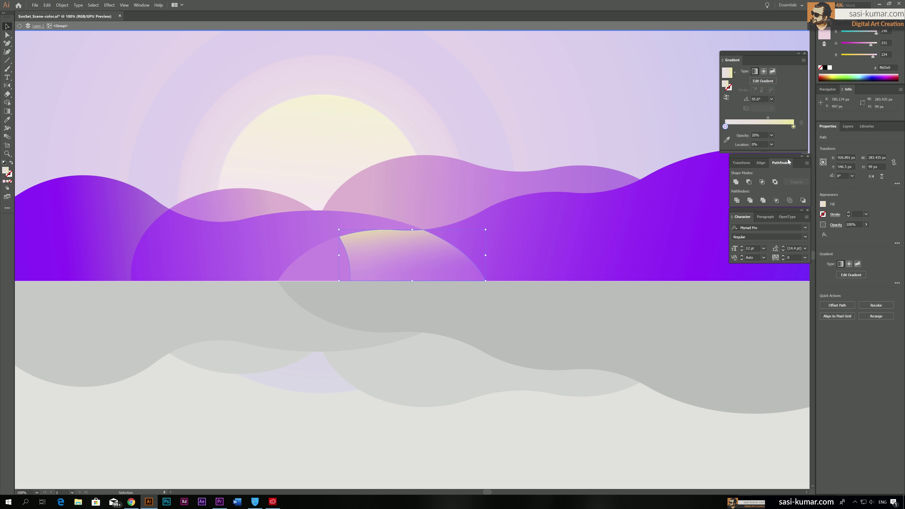
left_click(772, 135)
left_click(781, 151)
left_click(503, 360)
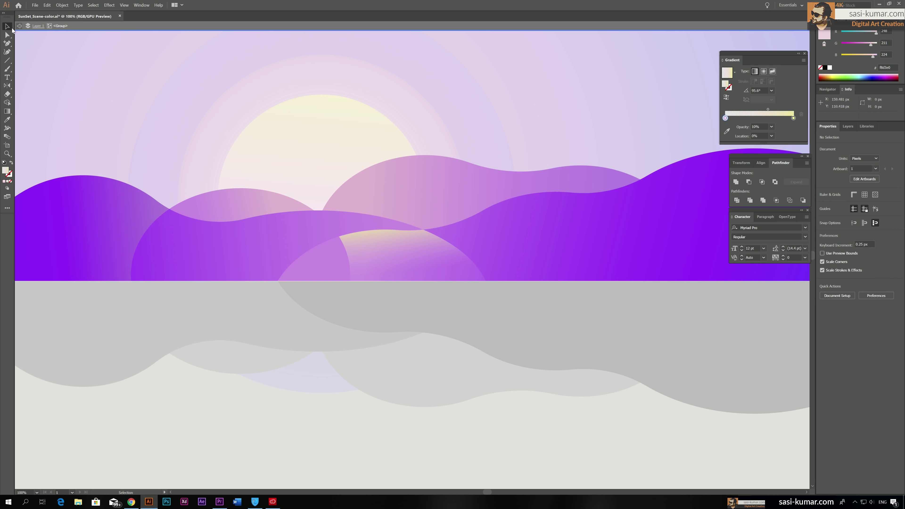
double_click(84, 69)
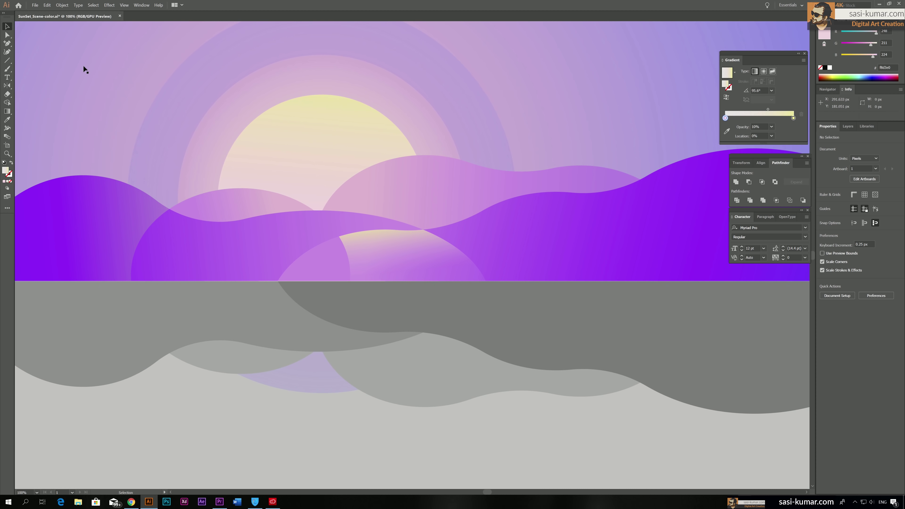
Isolate the wave group and select the thin sliver between the purple waves.
left_click(7, 35)
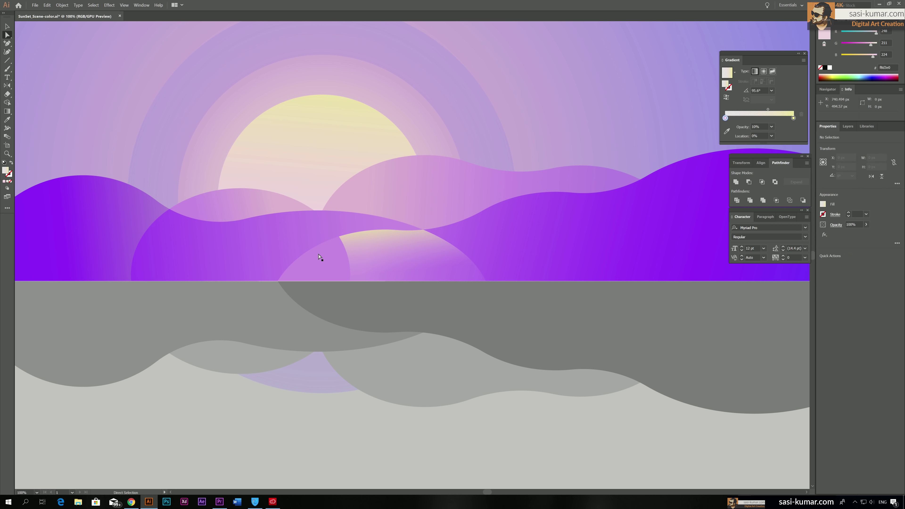
left_click(286, 239)
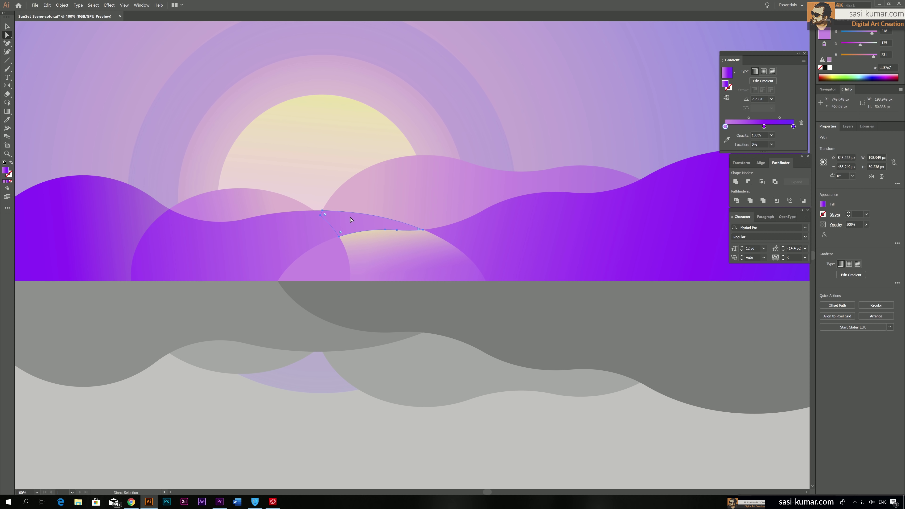
key("v")
double_click(337, 224)
left_click(369, 207)
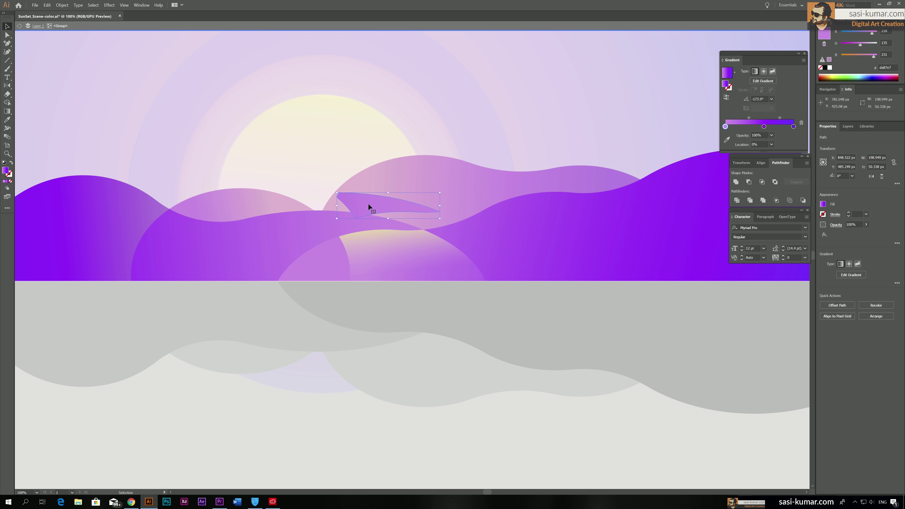
Give the sliver the pale yellow glow gradient, re-angled across its length.
key("i")
left_click(375, 234)
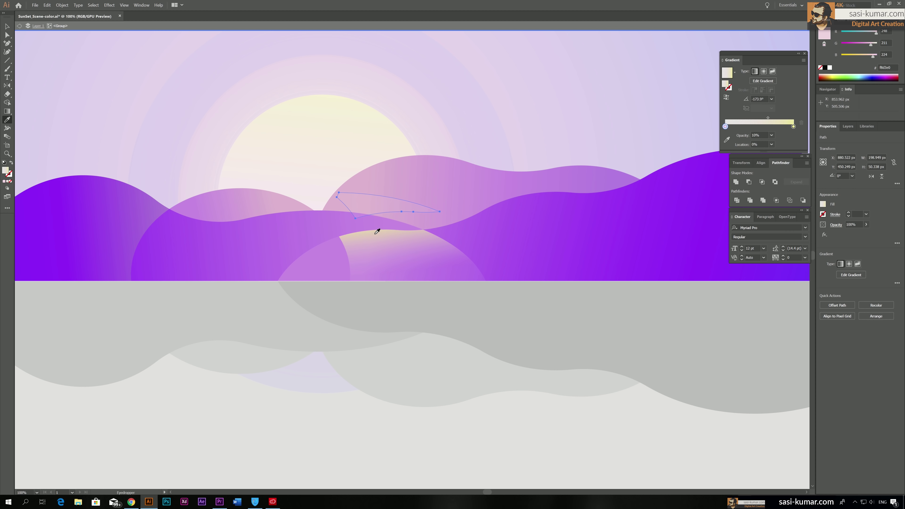
key("g")
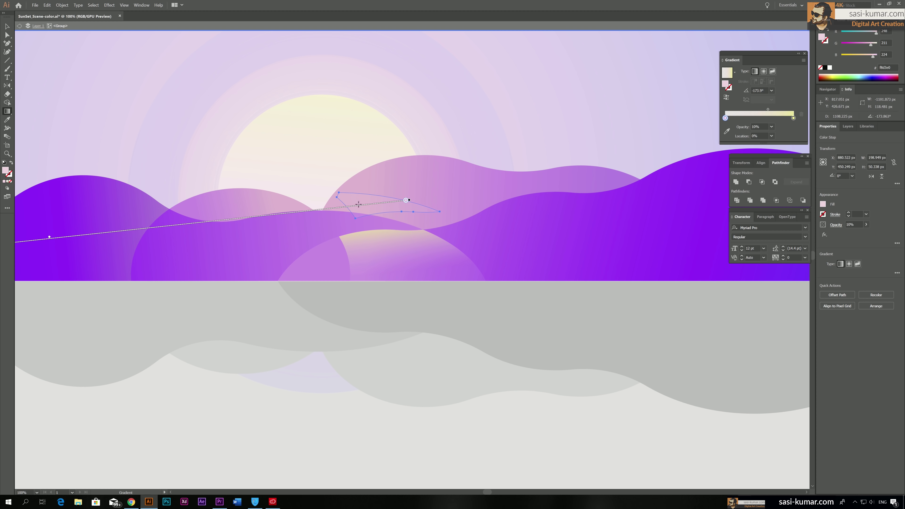
mouse_move(356, 192)
left_mouse_down()
mouse_move(361, 211)
mouse_move(385, 193)
mouse_move(390, 202)
mouse_move(371, 181)
left_mouse_up()
Move the sliver down-left to where the hills meet and select a junction anchor.
key("v")
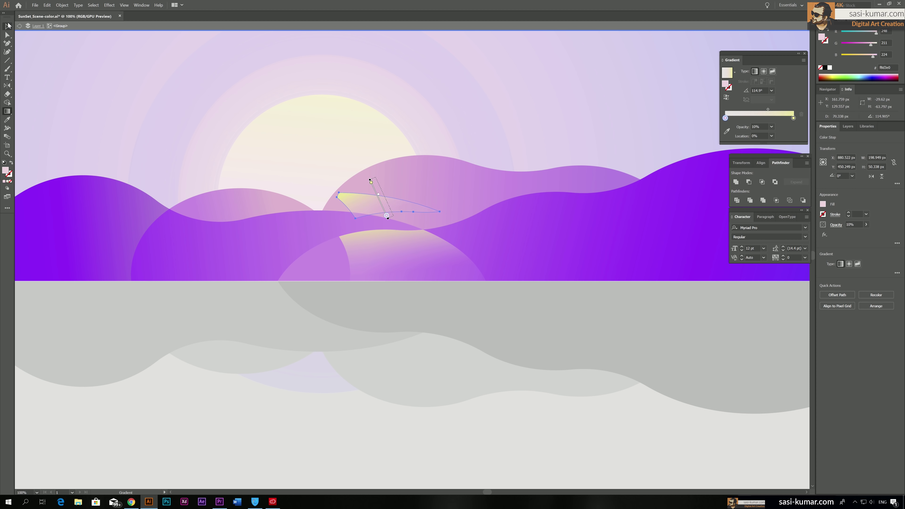
left_click_drag(333, 214, 330, 218)
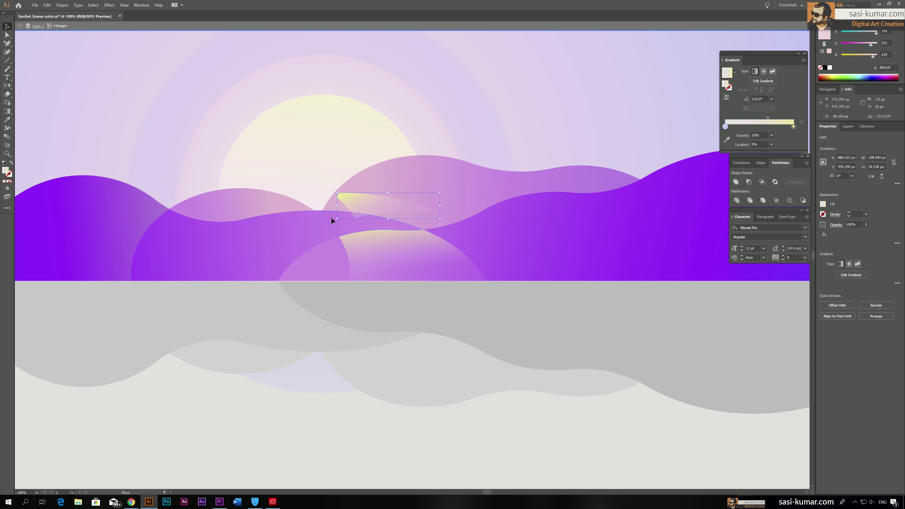
left_click_drag(332, 219, 332, 219)
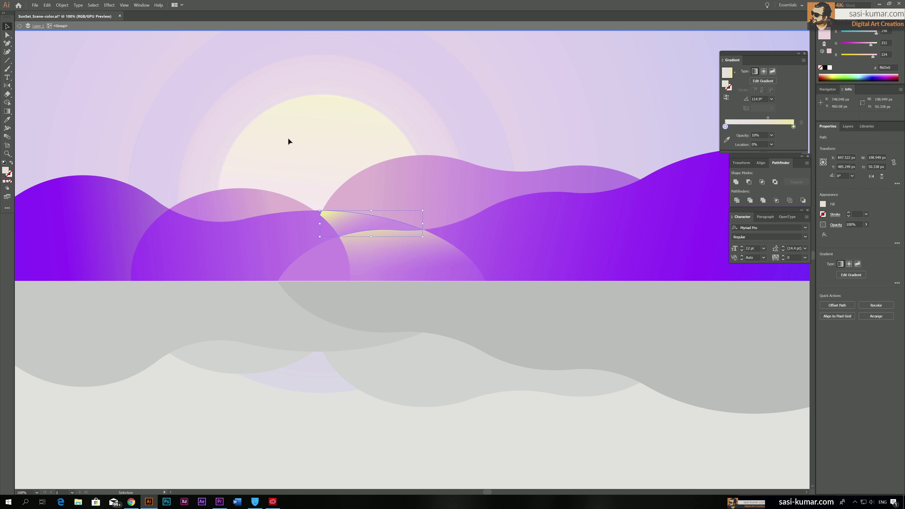
left_click(7, 35)
left_click(320, 211)
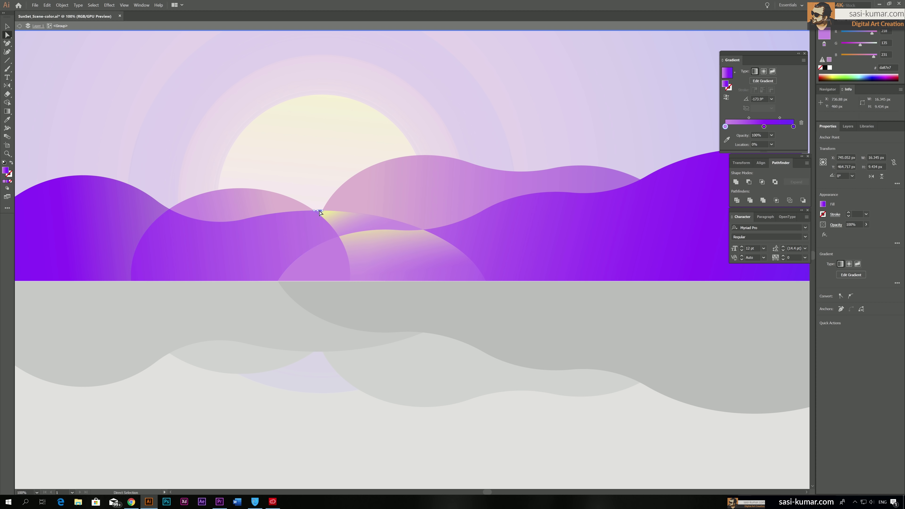
Zoom in on the hill junction and test-nudge the yellow glow path, undoing it.
key("ctrl+equal")
key("ctrl+equal")
key("ctrl+equal")
key("ctrl+equal")
key("ctrl+equal")
key("ctrl+equal")
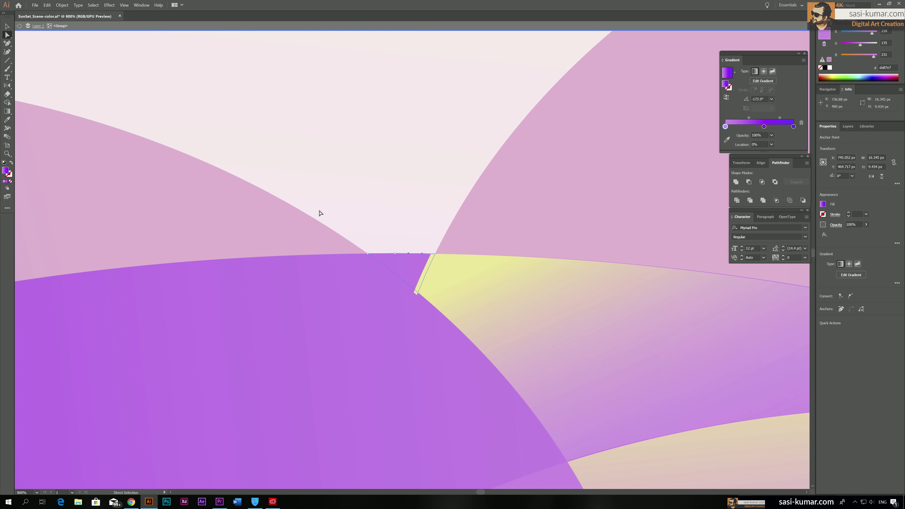
key("v")
left_click(491, 299)
left_click_drag(488, 299, 489, 300)
key("ctrl+z")
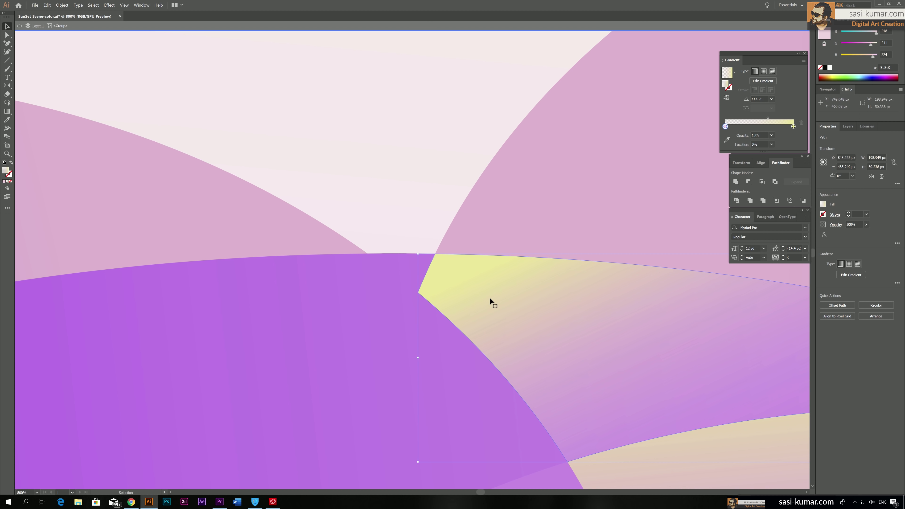
left_click(328, 198)
Select and isolate the purple triangle notch, then Alt-drag a copy above it.
left_click(8, 35)
left_click(399, 286)
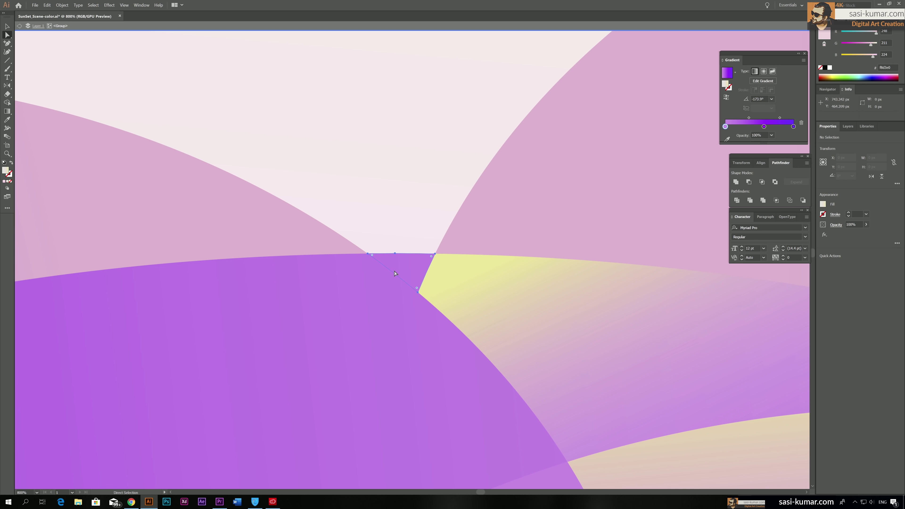
left_click(7, 26)
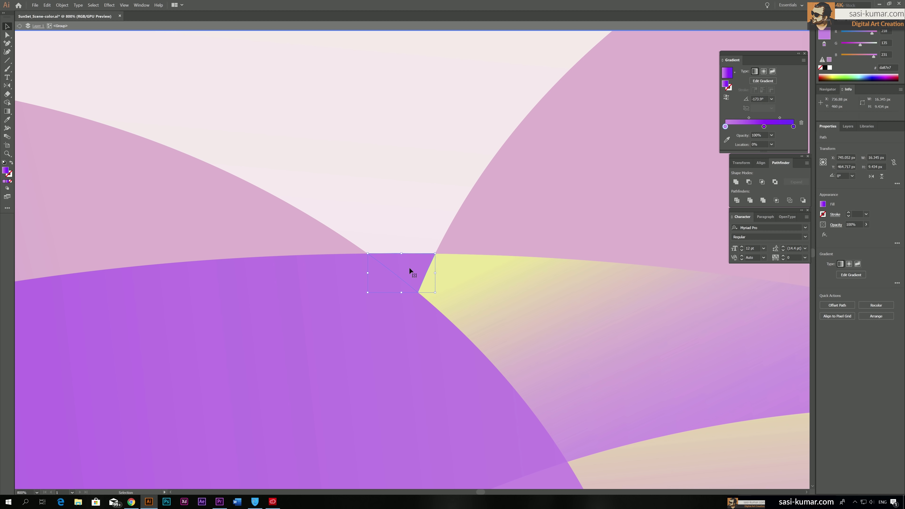
double_click(417, 272)
left_click_drag(418, 271, 405, 233)
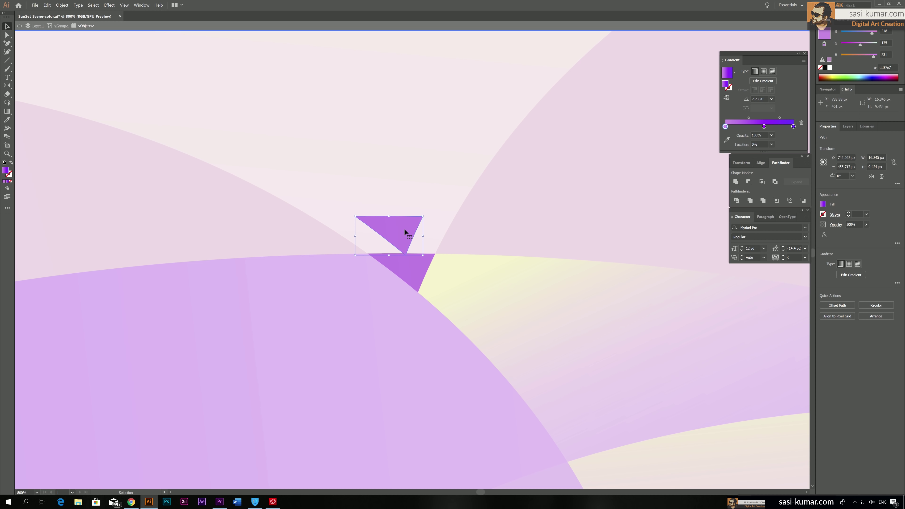
Fill the triangle copy with the light glow gradient running vertically.
key("i")
left_click(485, 263)
key("g")
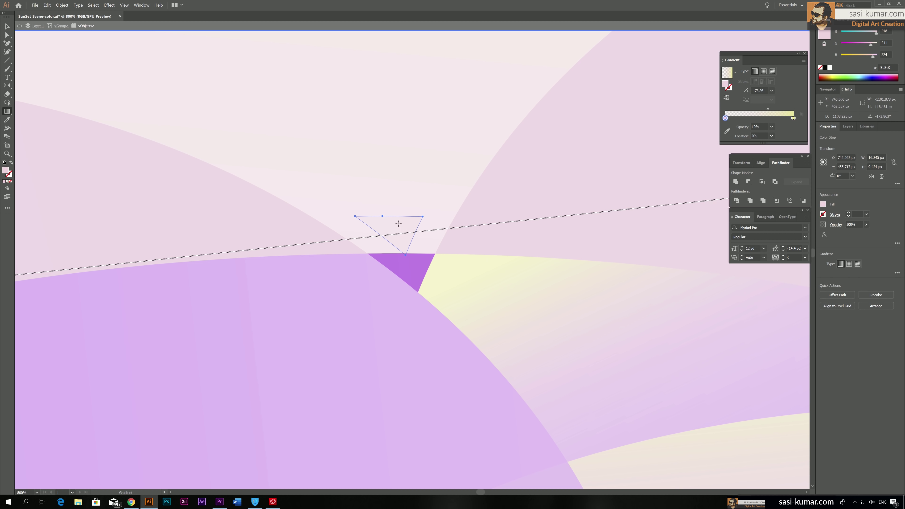
mouse_move(396, 216)
left_mouse_down()
mouse_move(398, 239)
mouse_move(404, 218)
left_mouse_up()
Place the glowing triangle over the purple notch, exit isolation, and view at 100%.
left_click(7, 26)
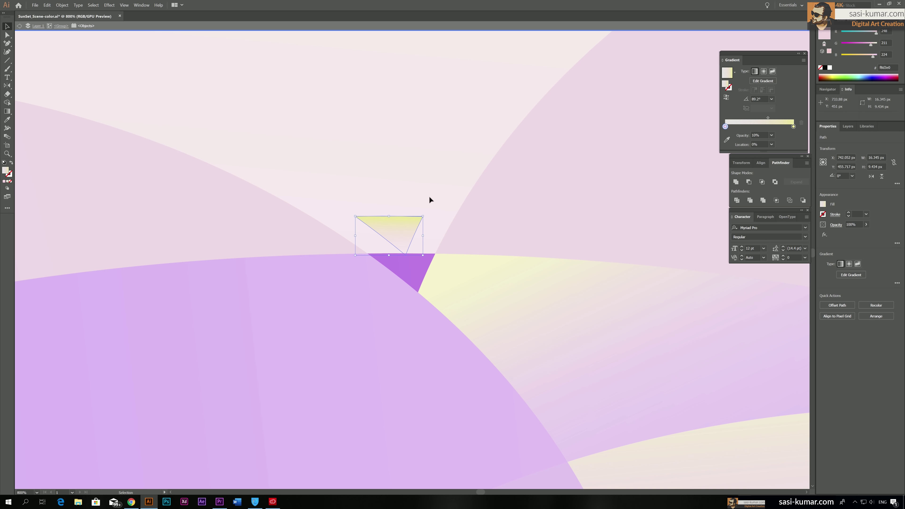
left_click_drag(401, 231, 406, 257)
double_click(393, 207)
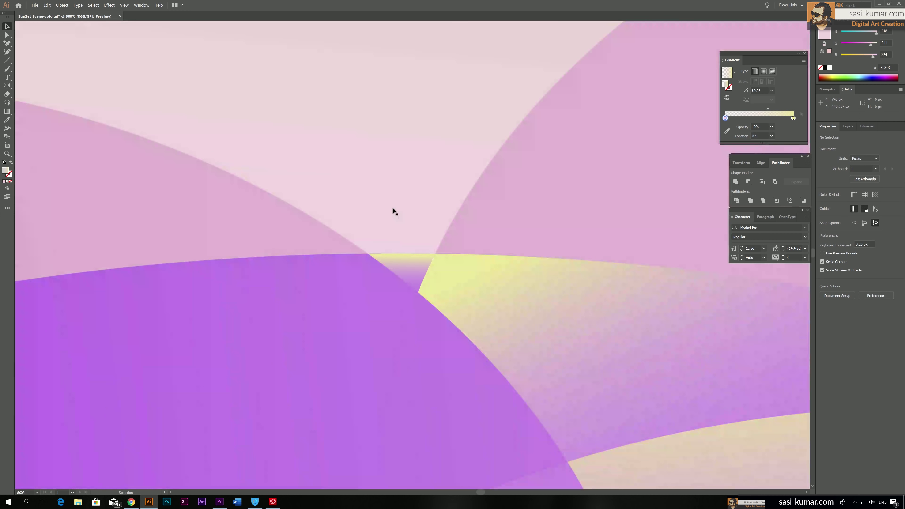
key("ctrl+1")
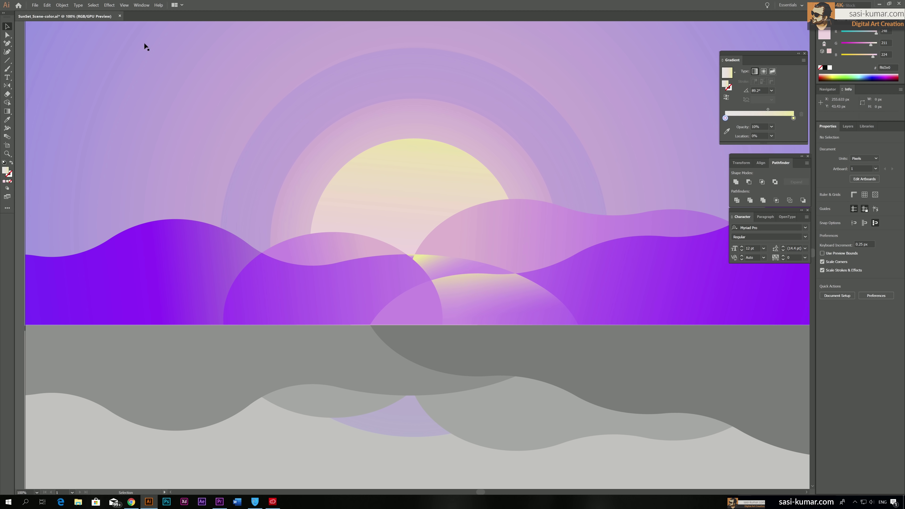
Re-aim the gradient across the middle purple wave beside the right-hand hill.
key("a")
left_click(313, 307)
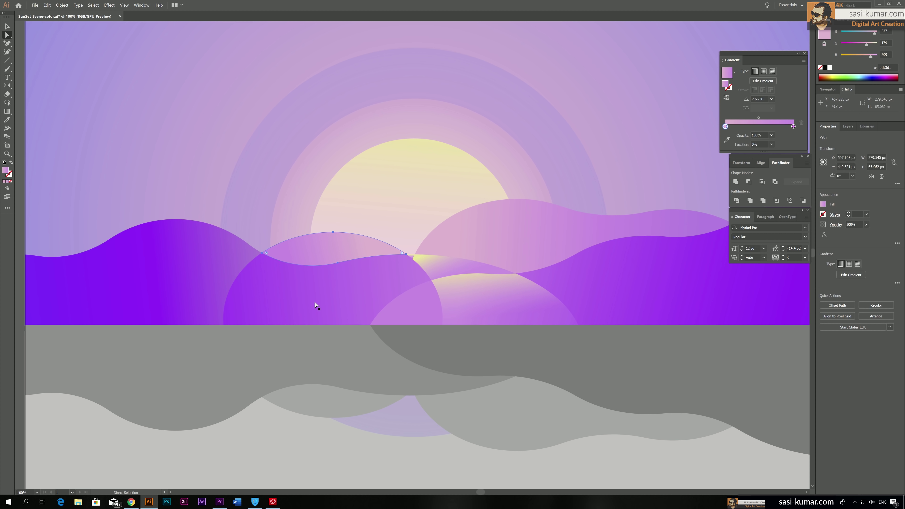
left_click(676, 291)
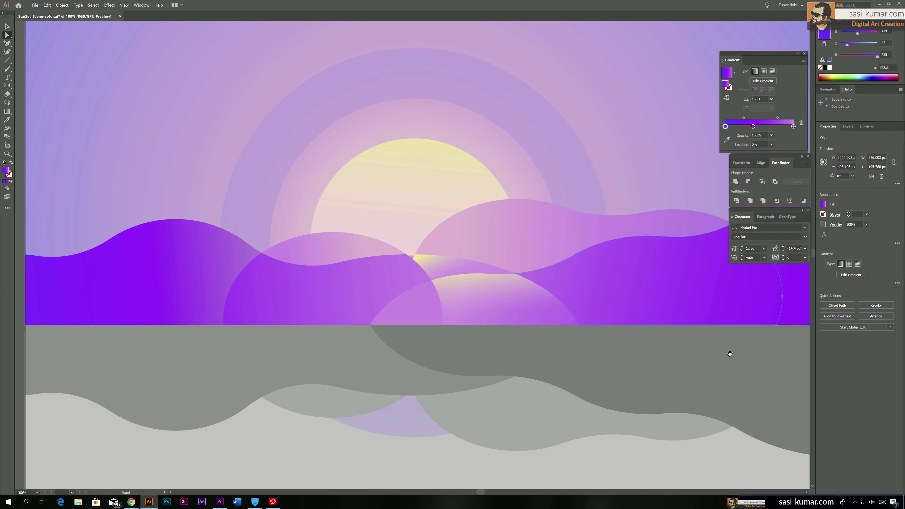
left_click_drag(729, 356, 572, 355)
key("ctrl+minus")
key("ctrl+minus")
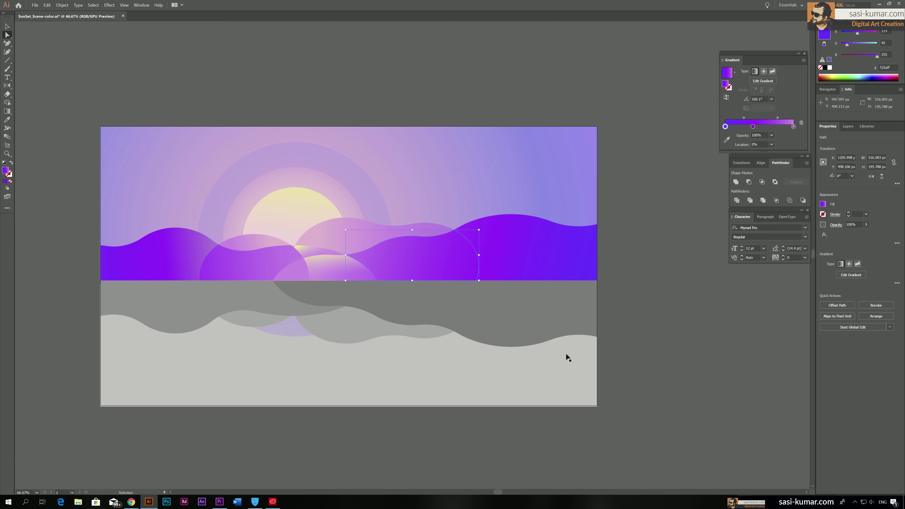
key("ctrl+equal")
key("ctrl+equal")
key("ctrl+equal")
key("ctrl+equal")
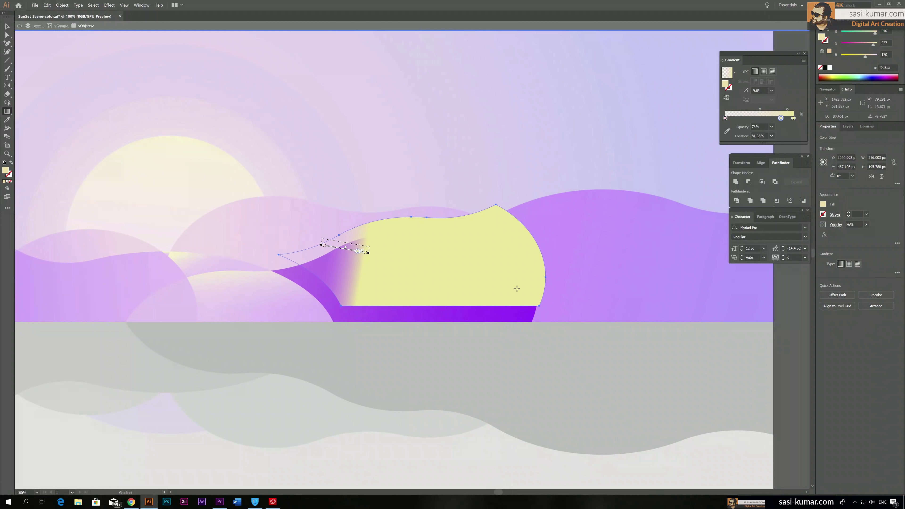
left_click_drag(517, 289, 323, 233)
key("v")
key("Escape")
Shift the wave shape down-left, set a gradient stop to 93.65%, and re-angle the right wave's gradient.
double_click(349, 282)
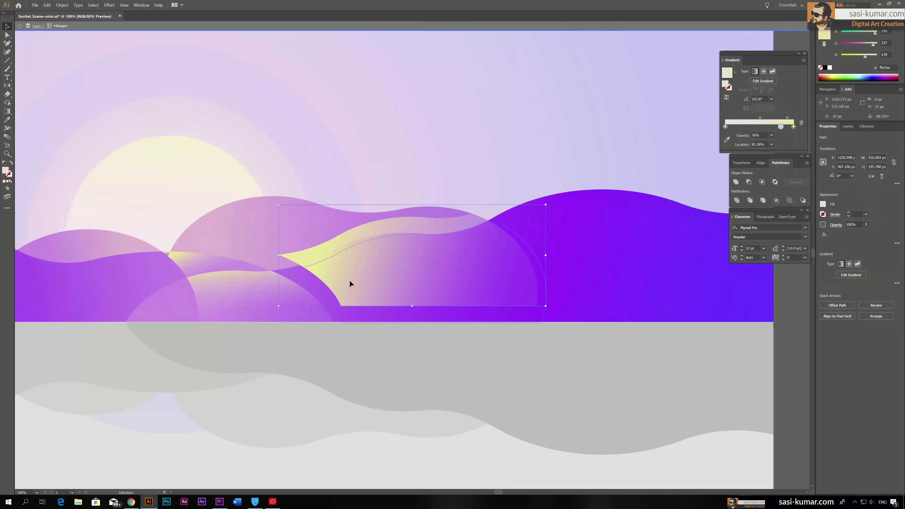
left_click_drag(350, 282, 343, 299)
left_click(532, 107)
left_click_drag(781, 118, 789, 118)
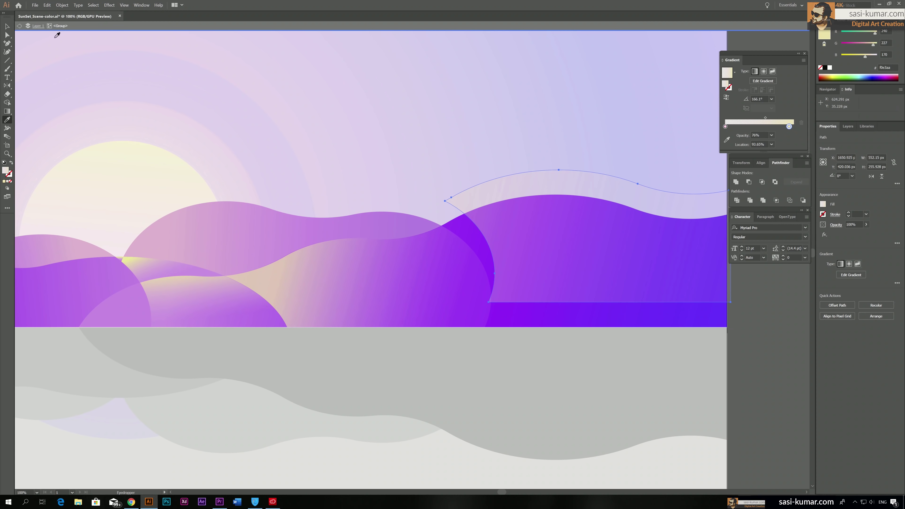
left_click_drag(457, 228, 698, 299)
left_click_drag(477, 208, 588, 235)
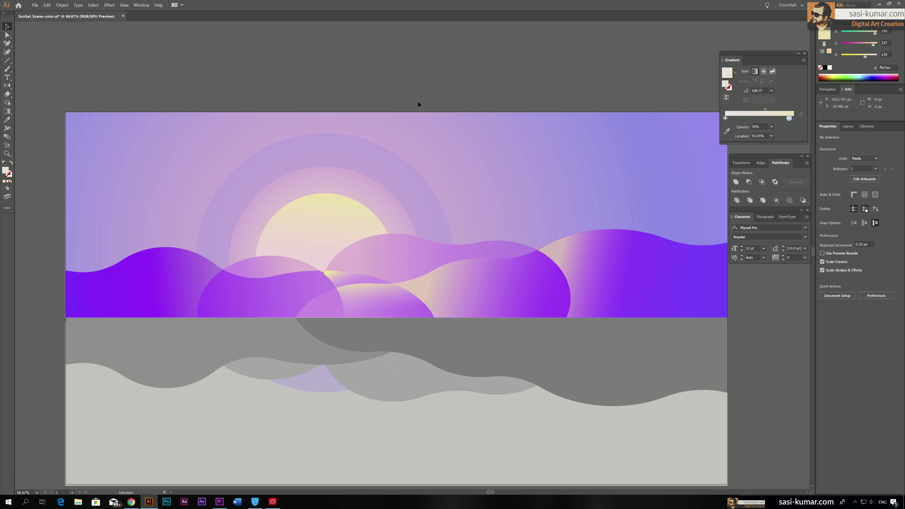
Reverse the right wave's glow overlay gradient and redraw it at a new angle.
left_click(580, 259)
left_click(726, 98)
key("g")
left_click_drag(574, 227, 588, 270)
key("v")
left_click(258, 54)
Change the gradient stop opacity of the small glow sliver at the hill junction.
key("space")
left_click_drag(258, 54, 266, 53)
key("a")
left_click(337, 275)
left_click(771, 135)
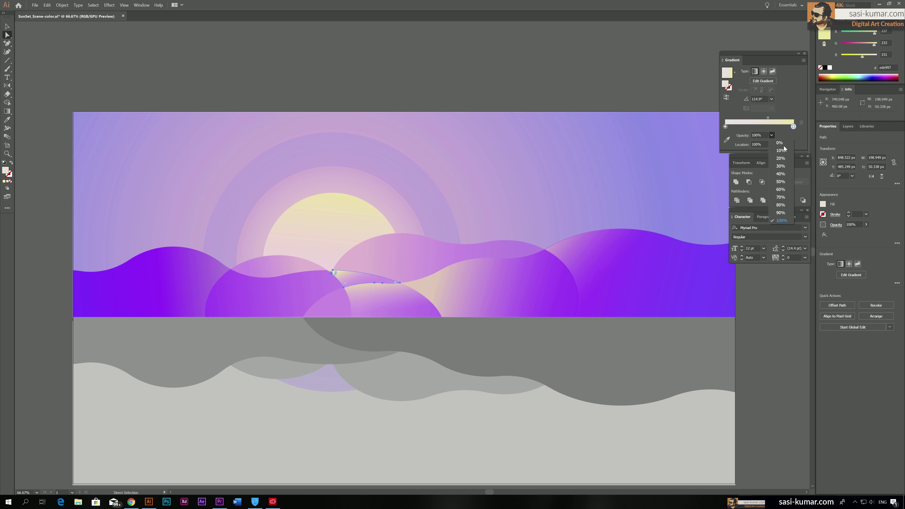
left_click(783, 147)
left_click(400, 68)
Duplicate the left overlap shape, give it the yellow fading gradient with a stop at 3.3%, and reposition it.
left_click(285, 294)
left_click(7, 26)
key("i")
left_click_drag(267, 296, 250, 310)
left_click(435, 282)
key("g")
left_click_drag(729, 118, 727, 118)
key("v")
double_click(207, 300)
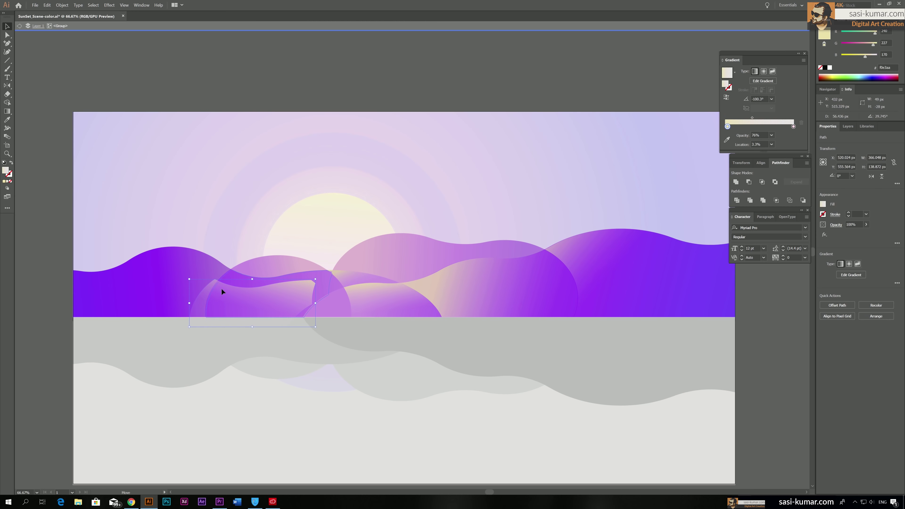
left_click_drag(206, 299, 221, 290)
Dismiss the alert, exit isolation mode, and reframe the view on the hills.
key("ctrl+plus")
key("ctrl+plus")
key("plus")
left_click(224, 94)
key("Return")
key("v")
double_click(224, 94)
key("ctrl+minus")
key("ctrl+minus")
key("ctrl+minus")
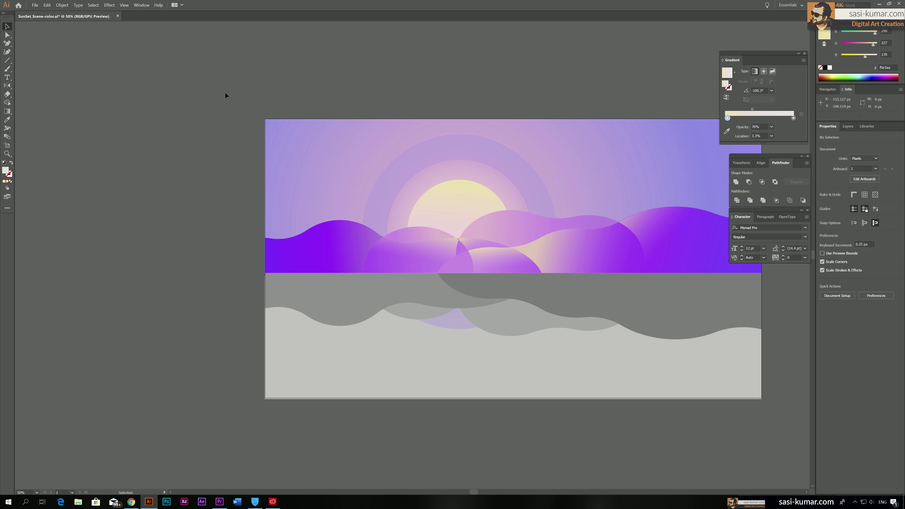
left_click_drag(519, 100, 432, 97)
key("ctrl+plus")
key("ctrl+plus")
Duplicate the left hill up-left and apply the pale glow gradient across its edge.
left_click(257, 272)
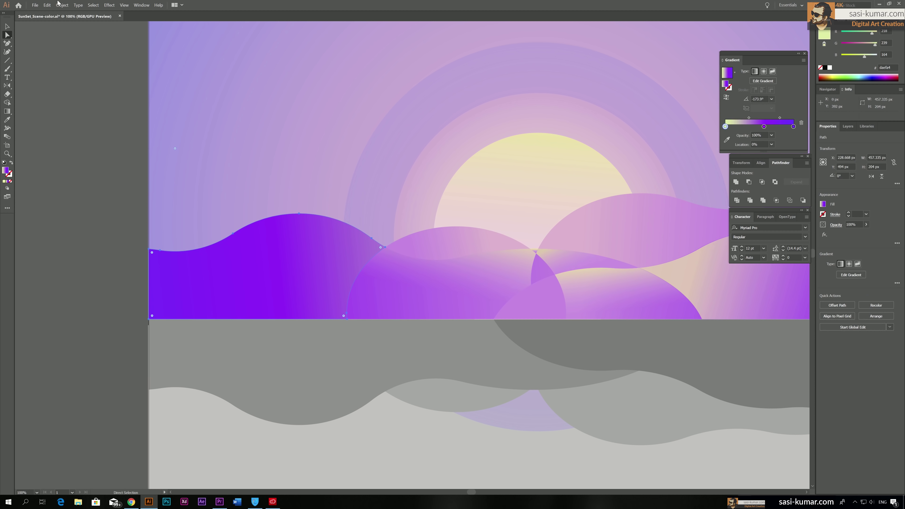
left_click(8, 27)
left_click_drag(264, 272, 247, 222)
key("i")
left_click(458, 262)
key("g")
left_click_drag(359, 195, 283, 247)
key("v")
double_click(279, 219)
Nudge the highlight hill up and angle its glow gradient toward the hill crest.
key("ctrl+plus")
key("ctrl+plus")
key("ctrl+plus")
left_click_drag(648, 216, 394, 228)
key("Up")
key("g")
left_click_drag(493, 200, 421, 249)
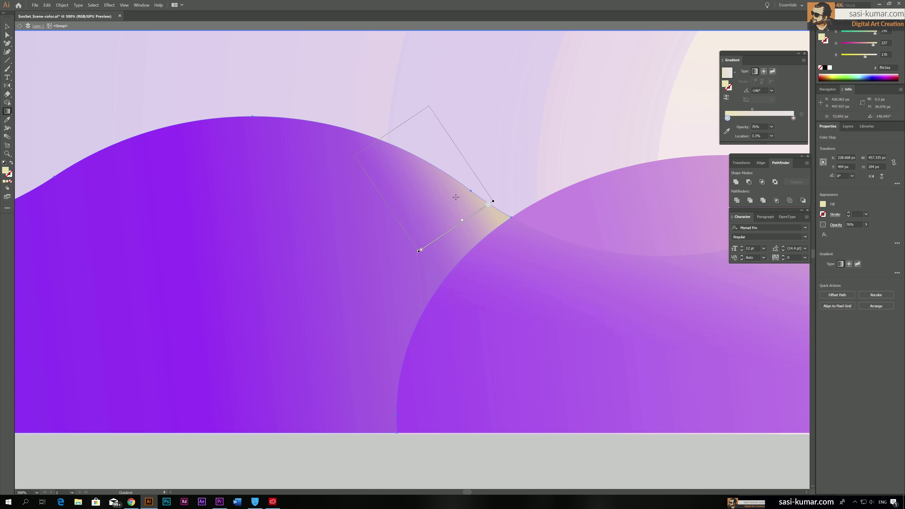
left_click_drag(481, 174, 383, 273)
key("ctrl+minus")
key("ctrl+minus")
key("ctrl+minus")
key("ctrl+minus")
key("ctrl+minus")
left_click_drag(443, 219, 245, 194)
key("v")
double_click(113, 75)
Set the small hill's right gradient stop to #dd5ff4, then select the grey lower rectangle.
key("ctrl+plus")
left_click(7, 34)
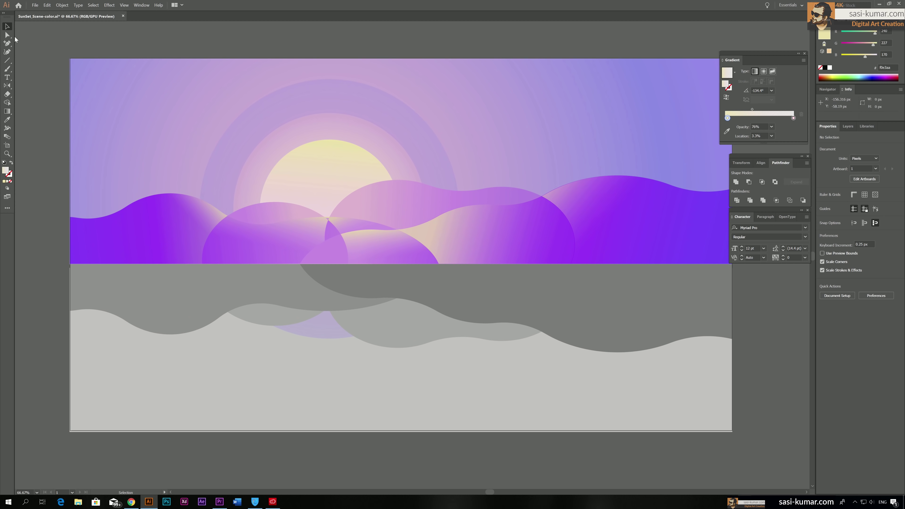
left_click(269, 213)
double_click(794, 127)
left_click_drag(754, 165, 770, 177)
left_click(7, 26)
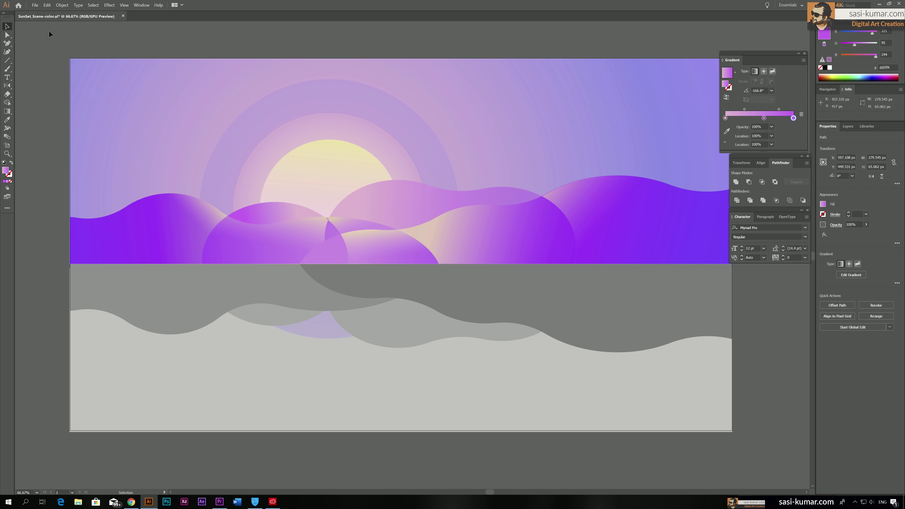
left_click(48, 33)
key("ctrl+minus")
left_click_drag(358, 72, 336, 76)
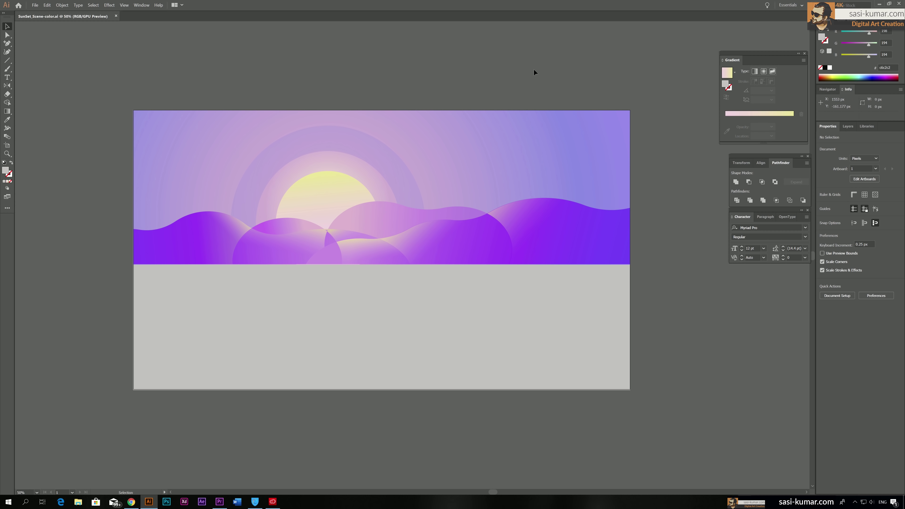
left_click_drag(534, 68, 504, 42)
left_click(424, 310)
Eyedropper the sky's radial gradient onto the grey water rectangle and redraw it as a smaller glow.
left_click(645, 316)
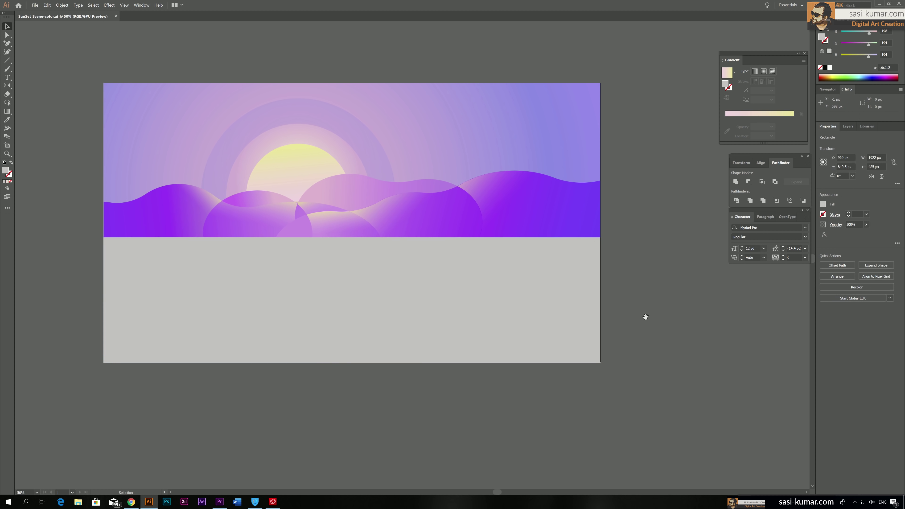
left_click_drag(645, 317, 669, 311)
left_click(449, 288)
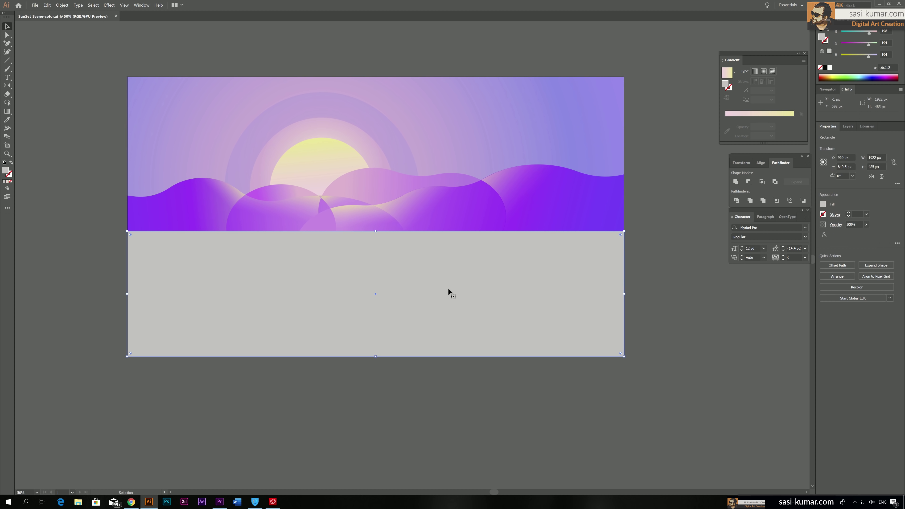
key("i")
left_click(602, 93)
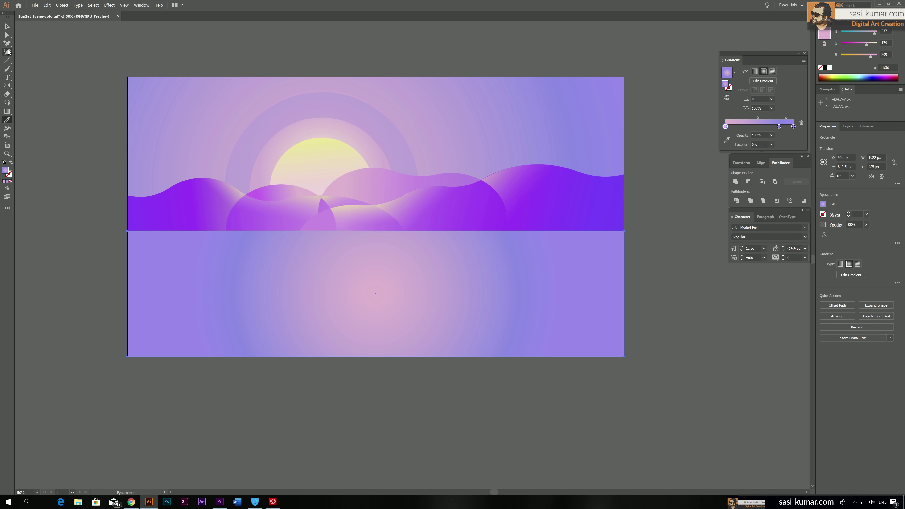
key("g")
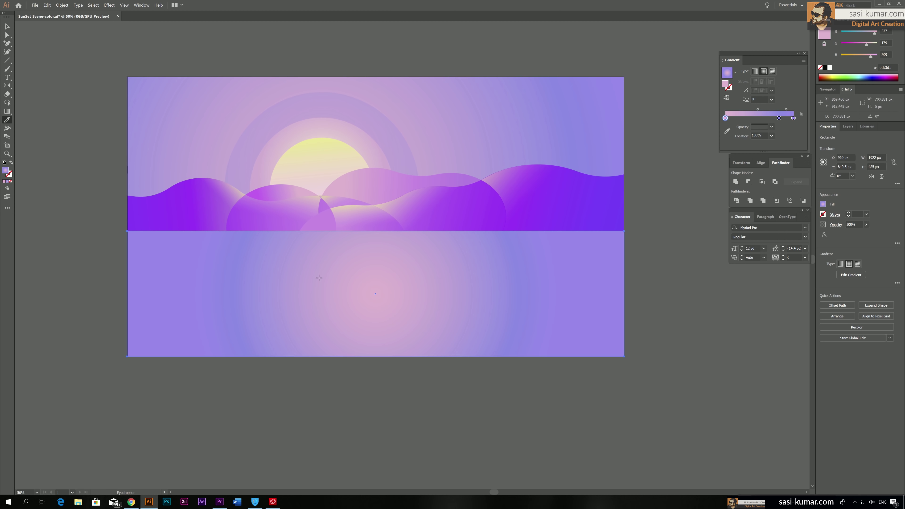
left_click_drag(316, 250, 315, 490)
Set the outer stop to red 187, green 174, and move the middle stop to 75.97% with green 125.
left_click(7, 26)
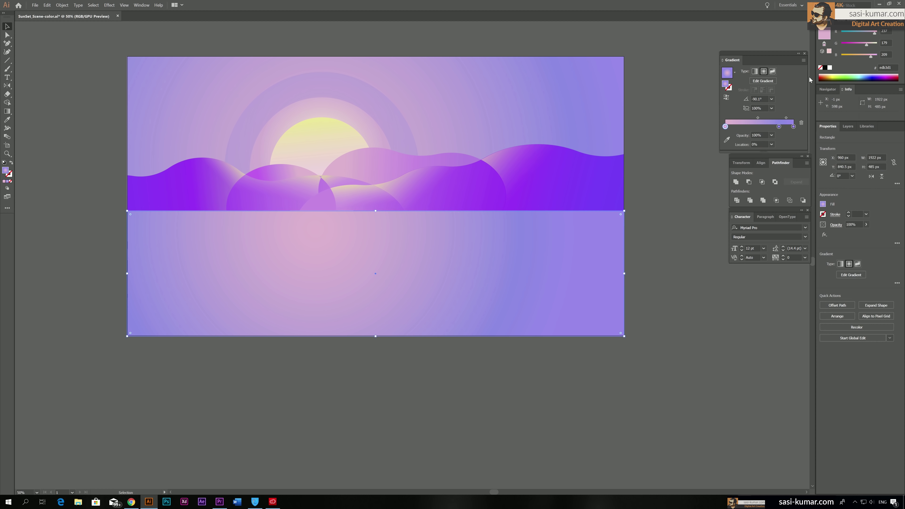
double_click(794, 127)
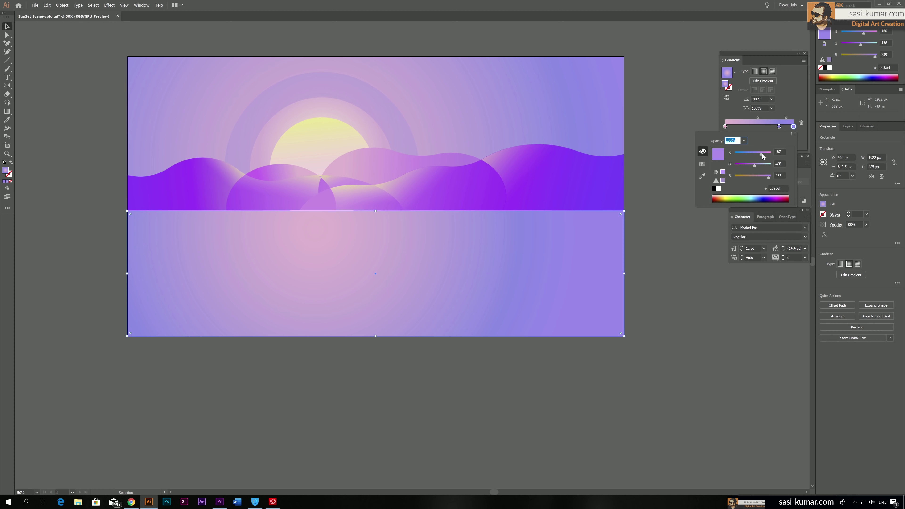
left_click_drag(763, 157, 760, 168)
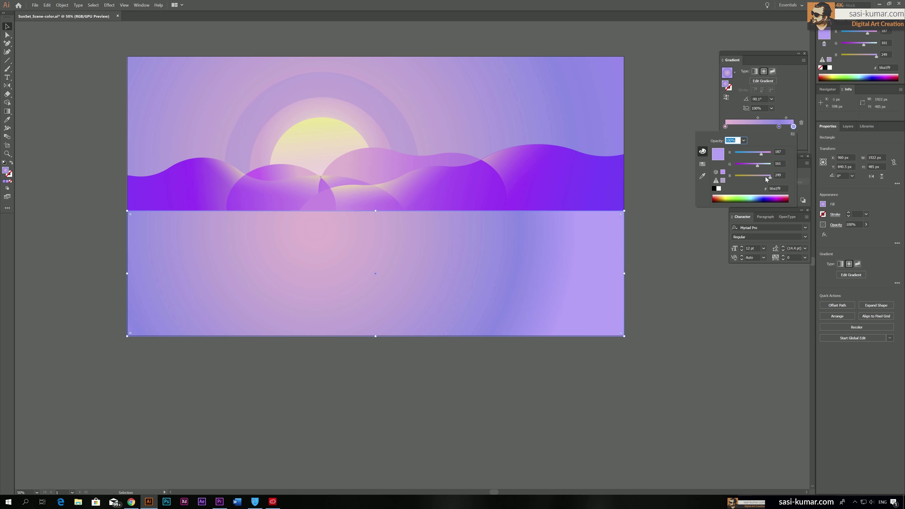
left_click_drag(761, 167, 762, 160)
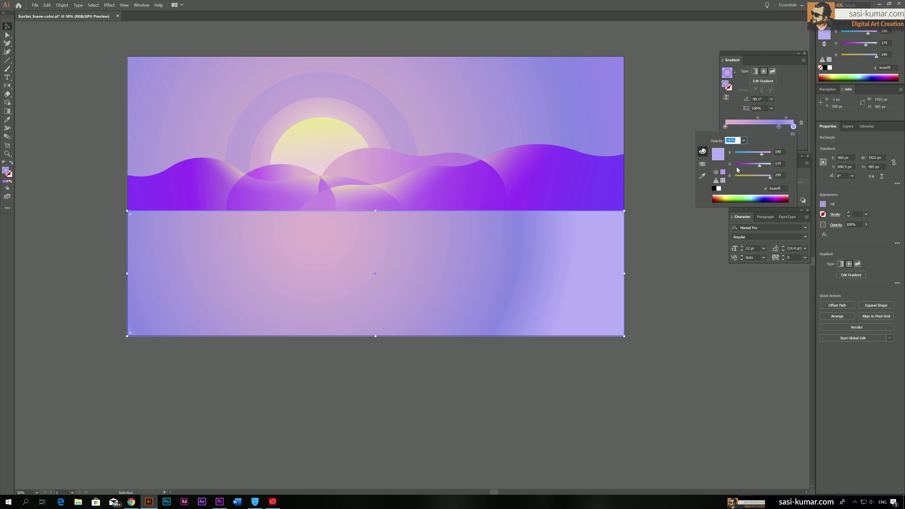
left_click(793, 110)
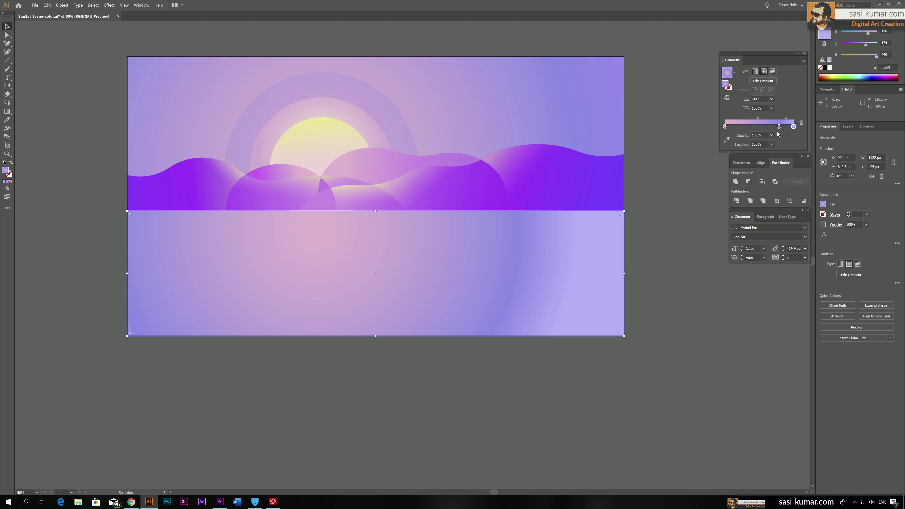
left_click_drag(779, 127, 777, 127)
double_click(777, 127)
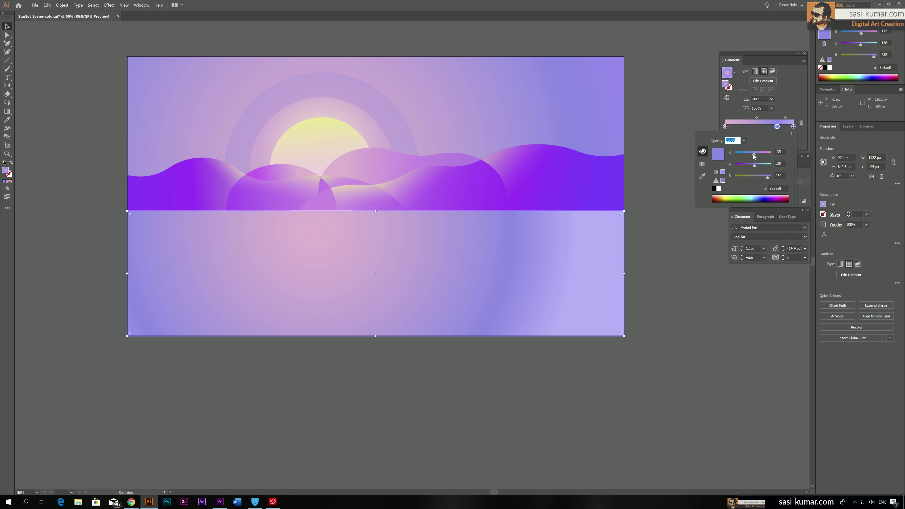
mouse_move(755, 167)
left_mouse_down()
mouse_move(765, 177)
mouse_move(751, 166)
left_mouse_up()
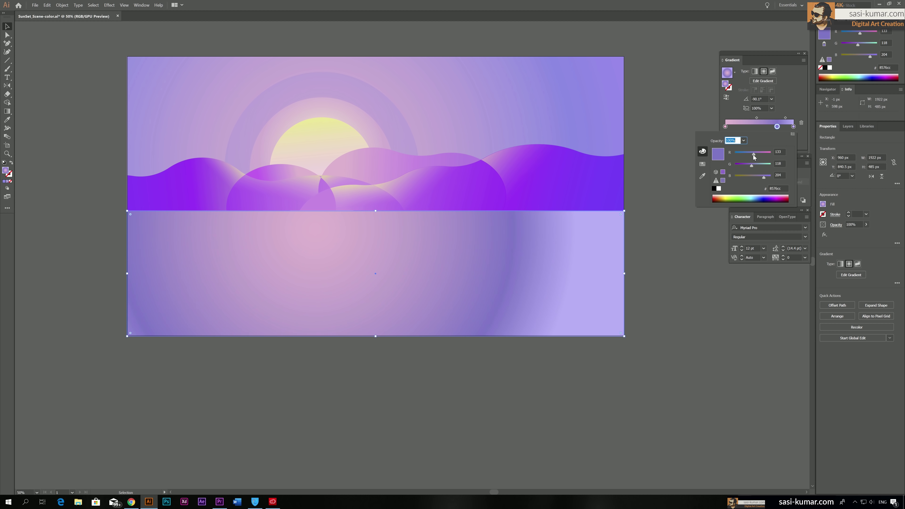
key("Escape")
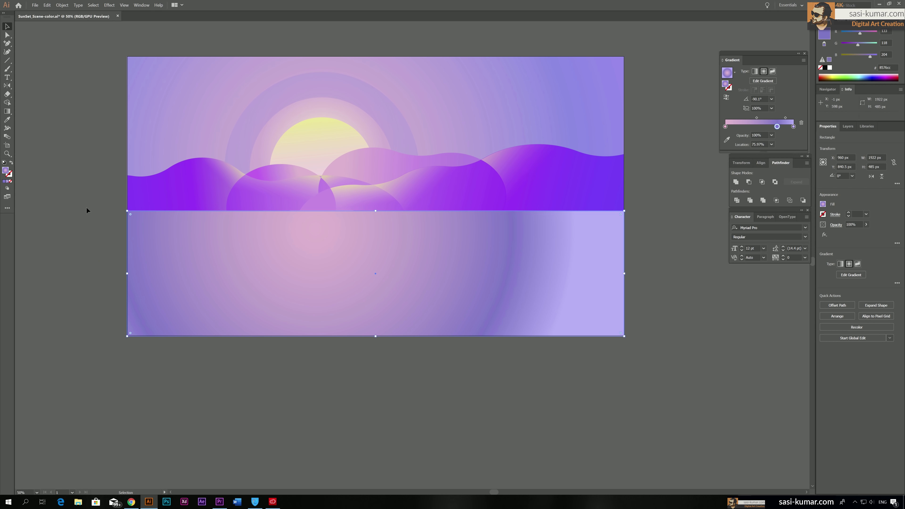
Shift the water gradient's midpoint to 46.43% and check the outer stop colour.
left_click(86, 207)
left_click(342, 272)
left_click_drag(757, 118, 750, 118)
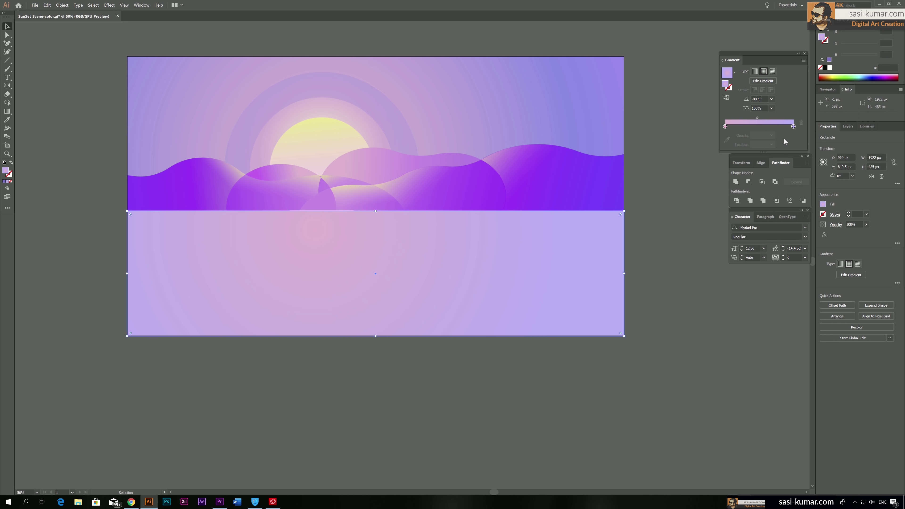
left_click(793, 126)
Align the hill group to the artboard's left edge and make a horizontally reflected copy.
left_click(658, 121)
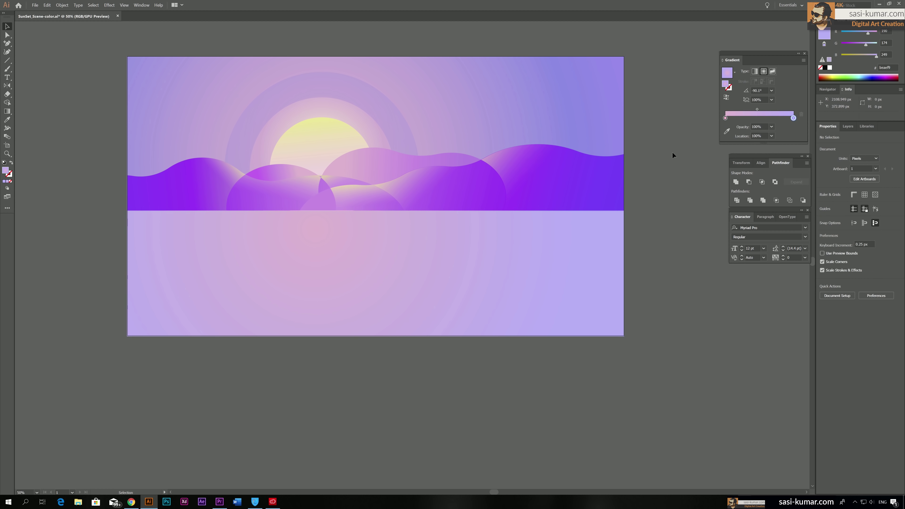
scroll(671, 153, "up", 1)
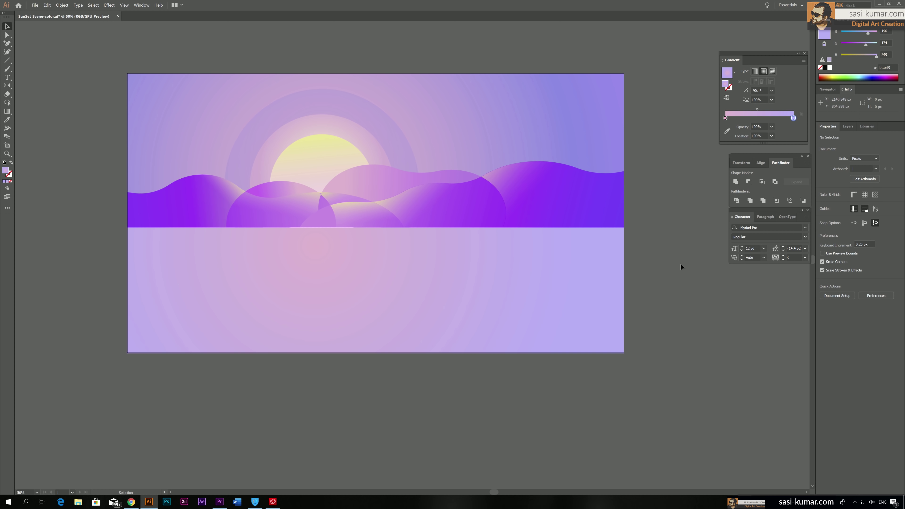
left_click(424, 204)
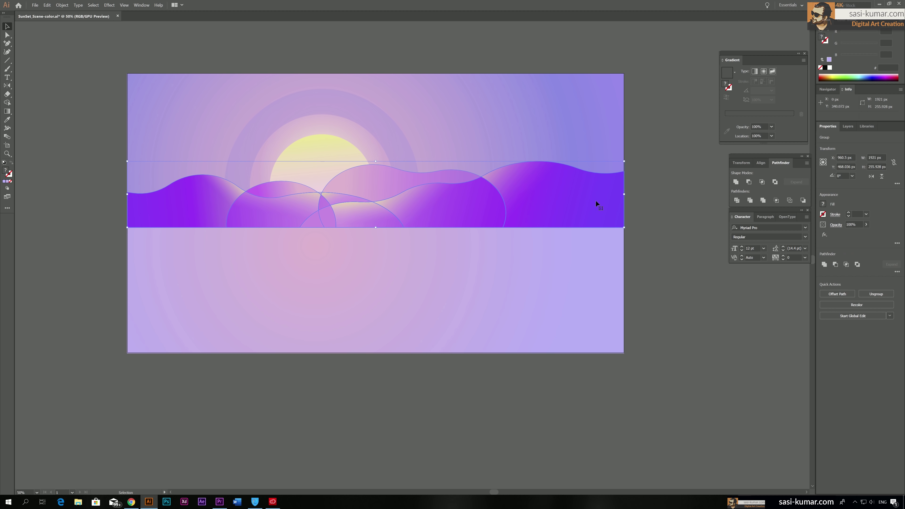
left_click(676, 218)
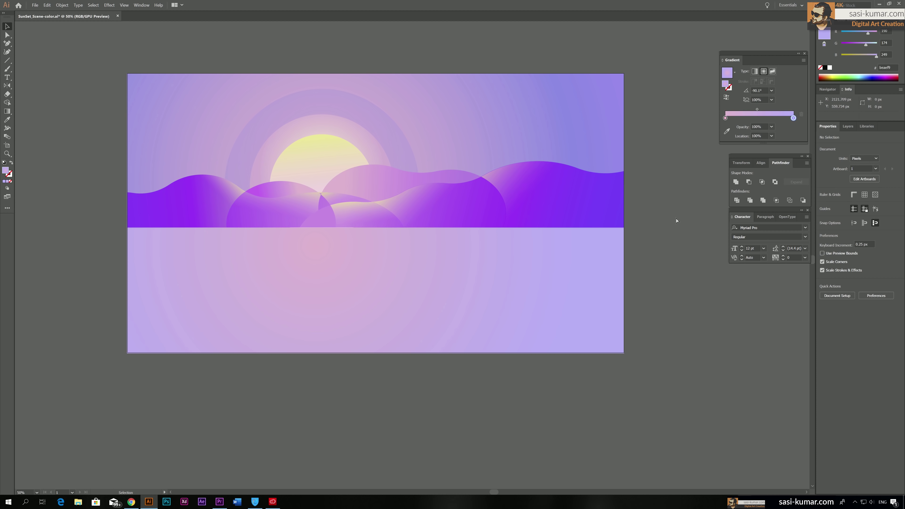
key("ctrl+minus")
left_click(441, 232)
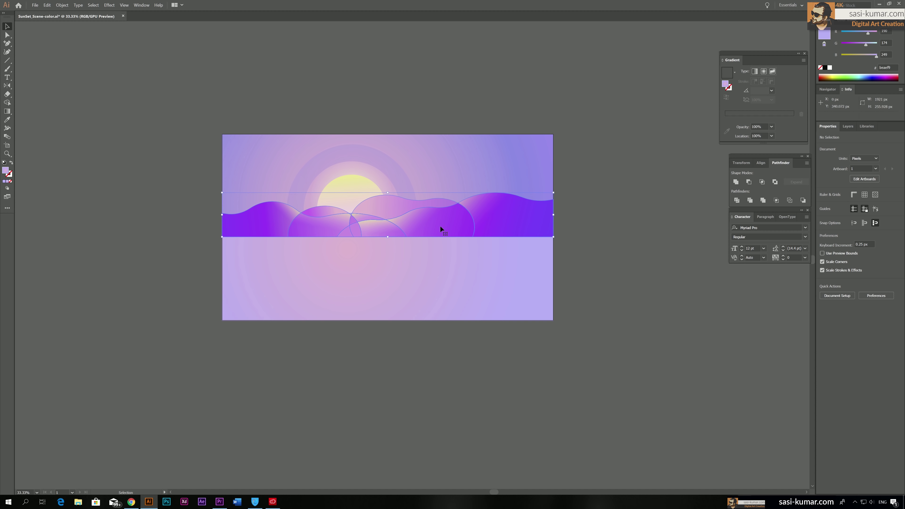
left_click_drag(467, 226, 466, 227)
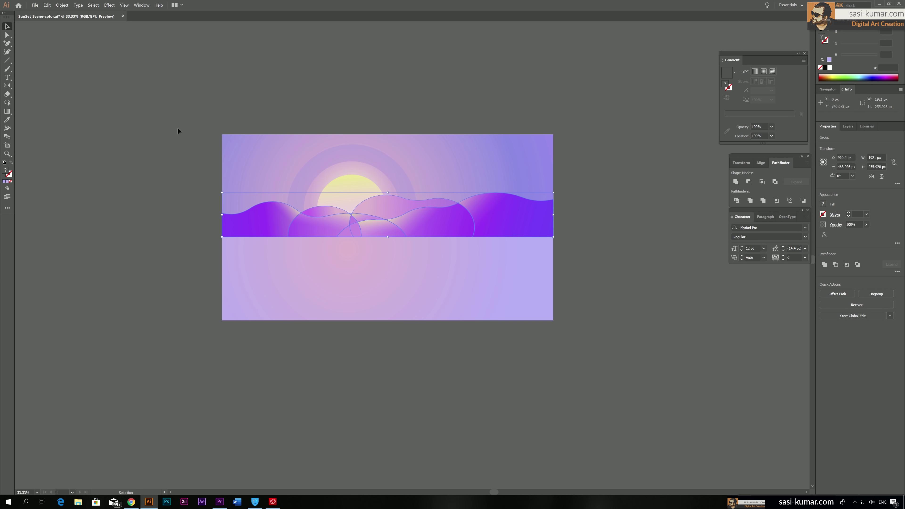
double_click(7, 86)
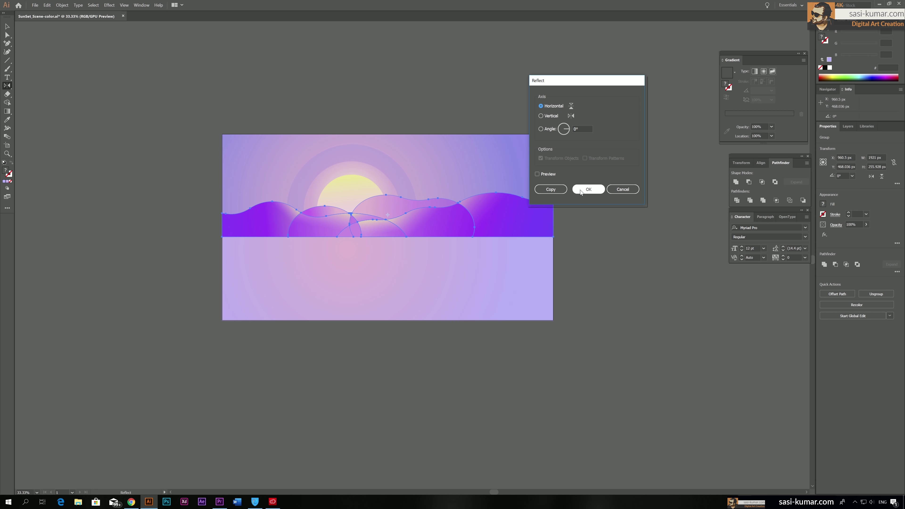
left_click(558, 190)
Alt-drag a spare duplicate of the flipped hills off to the right of the artboard.
key("v")
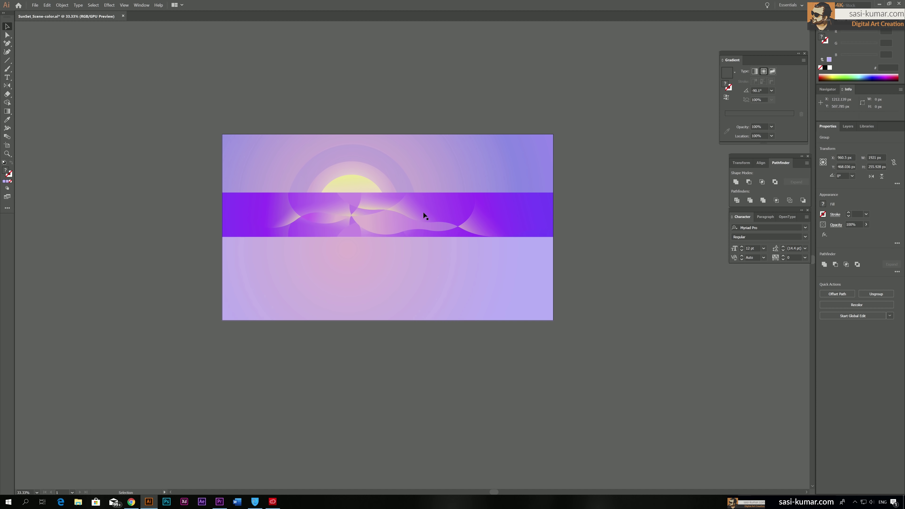
left_click_drag(439, 209, 741, 325)
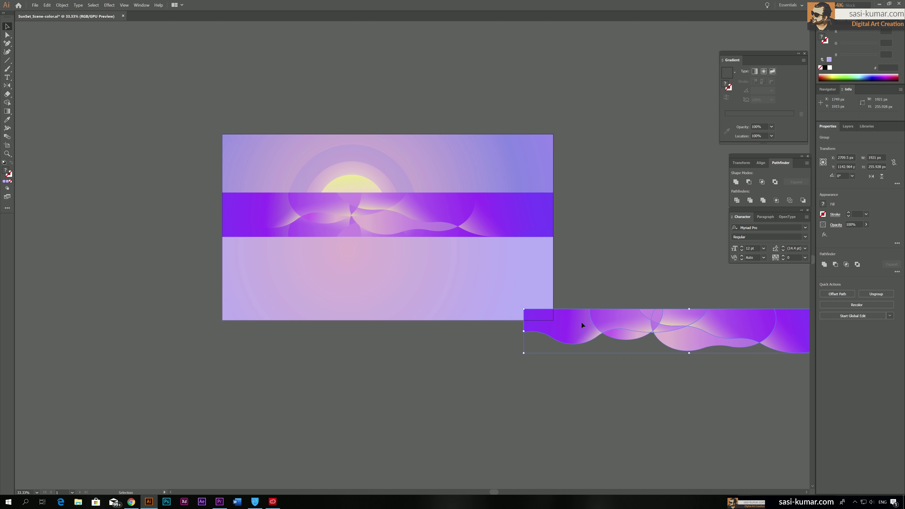
left_click_drag(580, 323, 684, 330)
left_click(630, 393)
Move the flipped hills below the artboard, undoing an accidental merge along the way.
left_click_drag(482, 198, 471, 254)
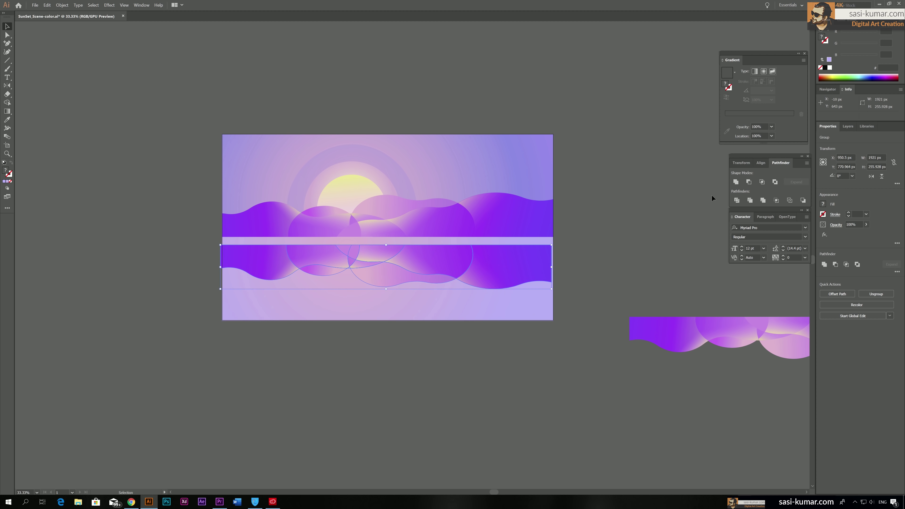
left_click(736, 182)
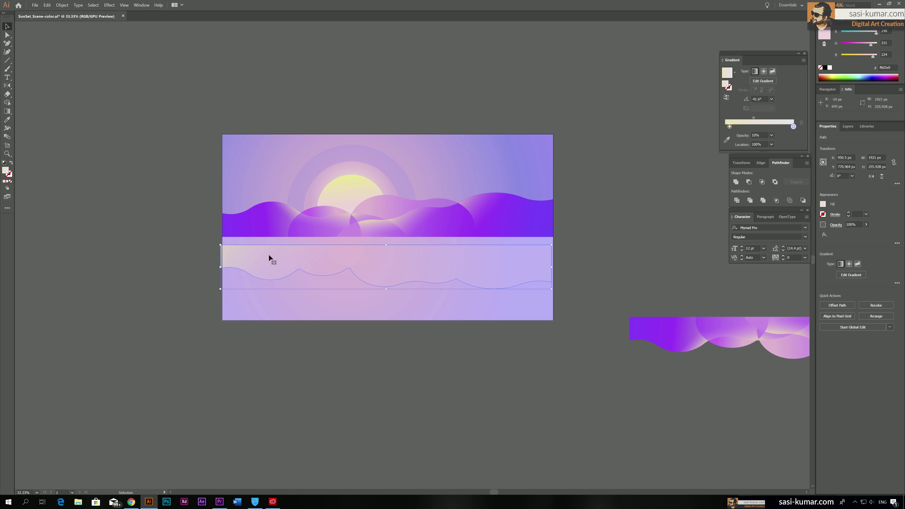
left_click_drag(269, 255, 267, 247)
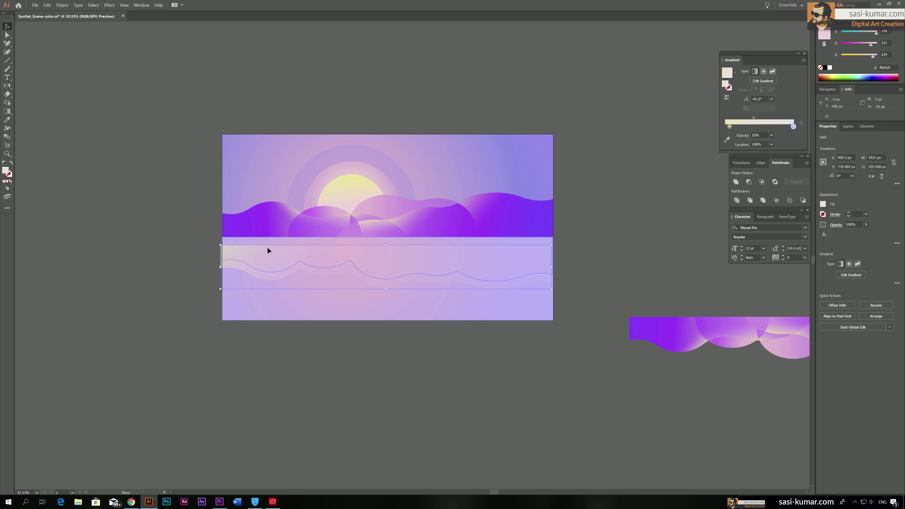
key("ctrl+z")
key("ctrl+z")
left_click(306, 378)
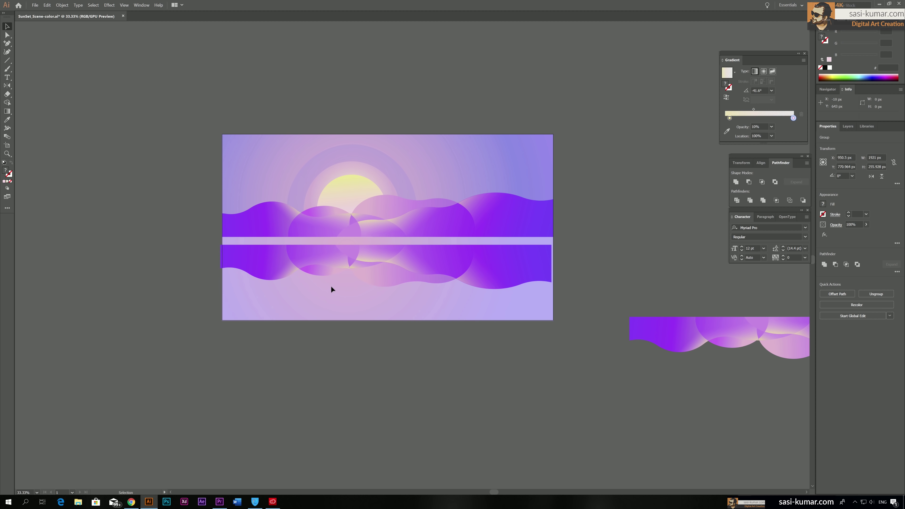
left_click(332, 267)
left_click_drag(320, 364, 275, 268)
left_click_drag(382, 196, 359, 329)
Ungroup the flipped wave copy and cut the overlapping arc out with Pathfinder Minus Front.
right_click(339, 314)
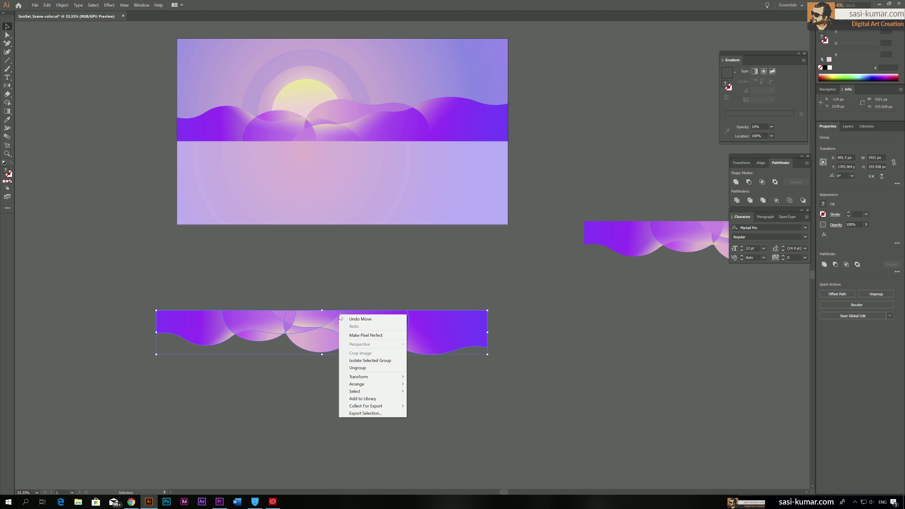
left_click(356, 368)
left_click(281, 315)
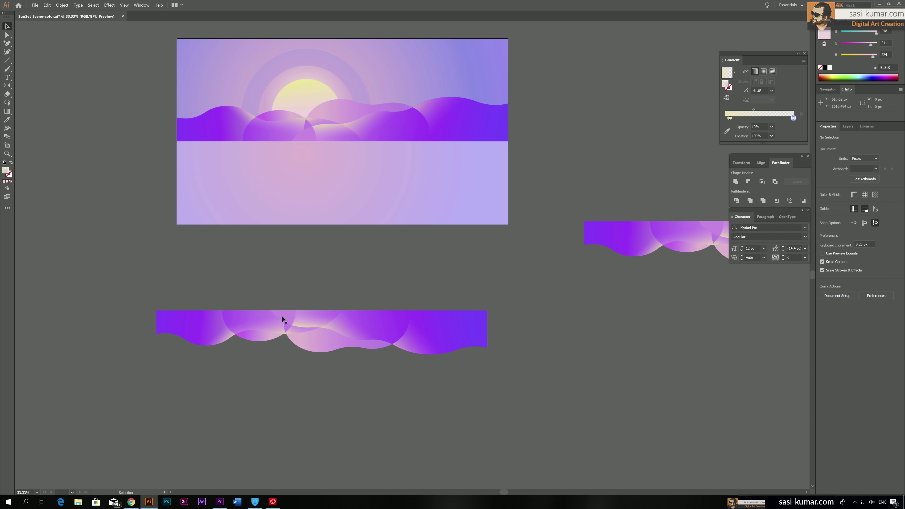
left_click(426, 329, "shift")
left_click(749, 181)
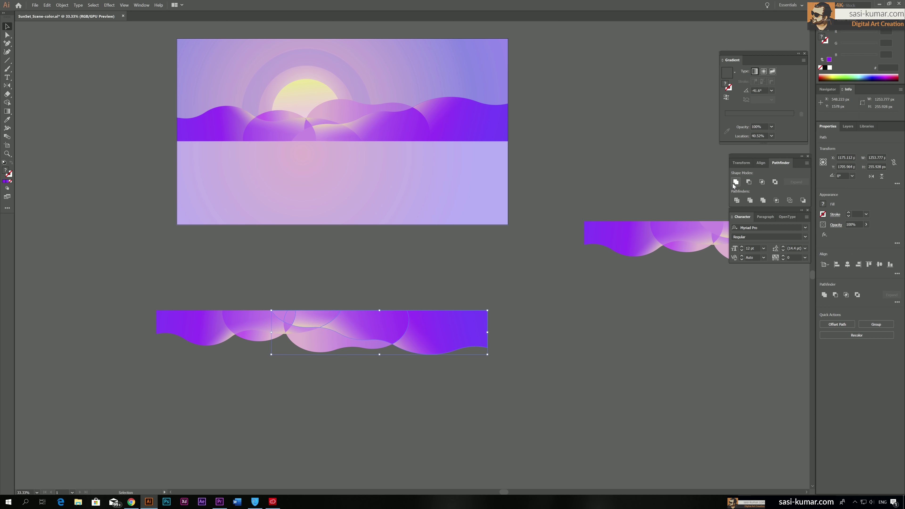
Lift the grey glow group above the purple waves and unite the selected shapes.
left_click_drag(312, 313, 321, 294)
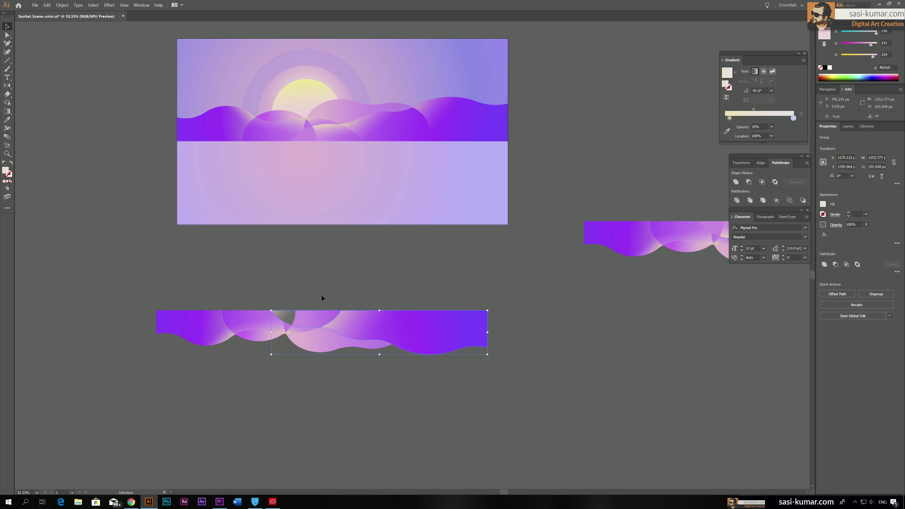
key("ctrl+z")
left_click_drag(355, 318, 360, 283)
left_click(737, 182)
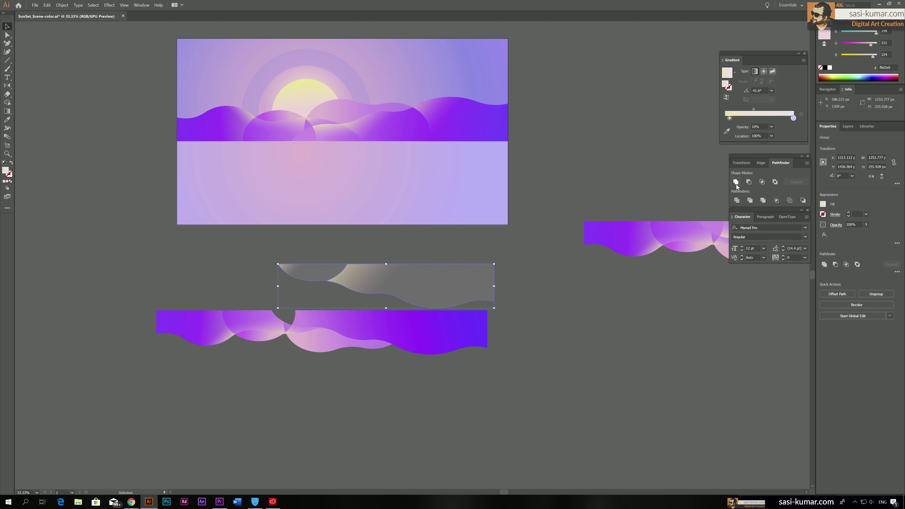
Delete the right purple wave path.
left_click(471, 351)
left_click(376, 285)
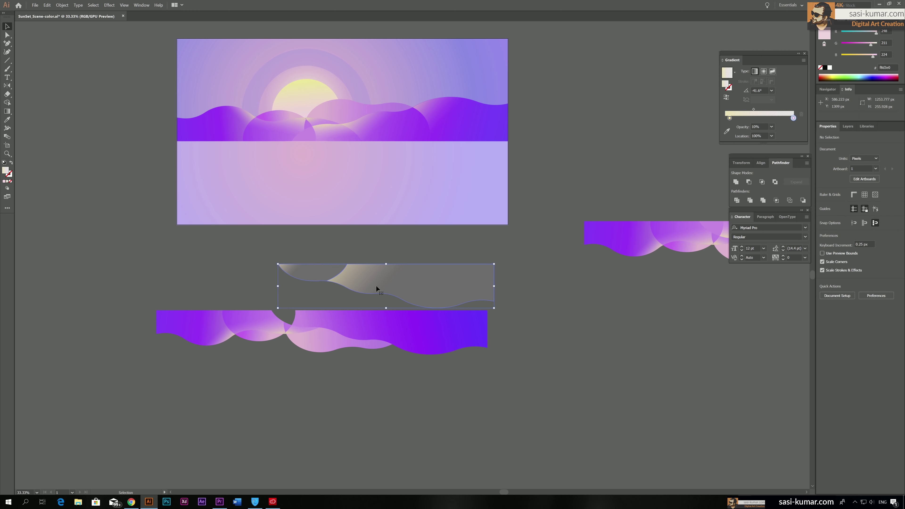
left_click(399, 334)
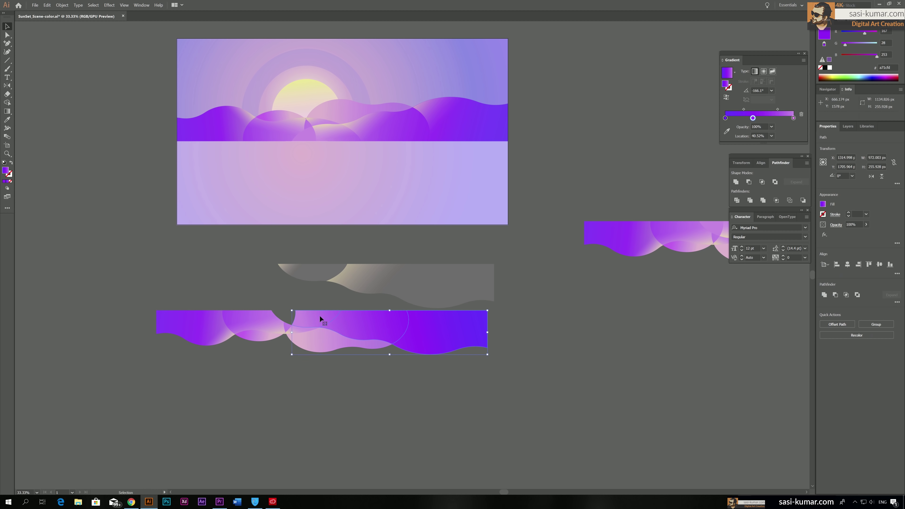
key("Delete")
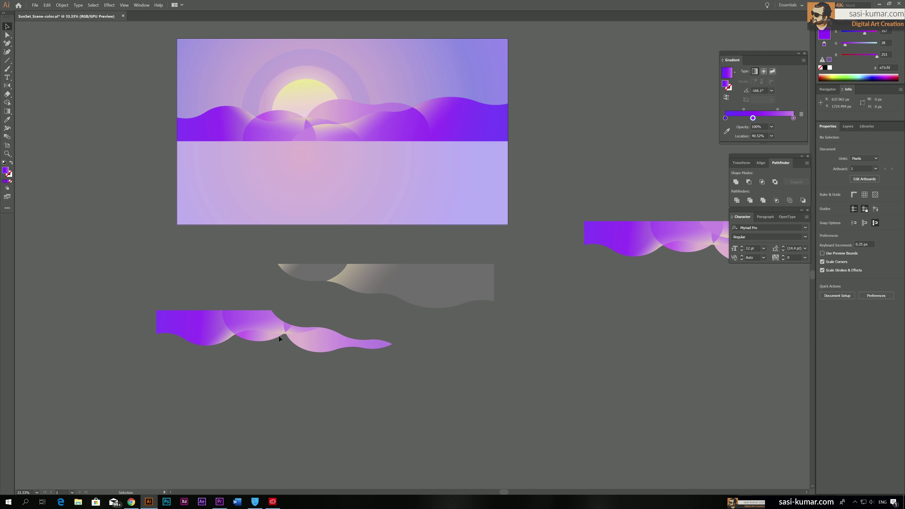
Give the left and middle purple wave pieces one shared gradient.
left_click(272, 330)
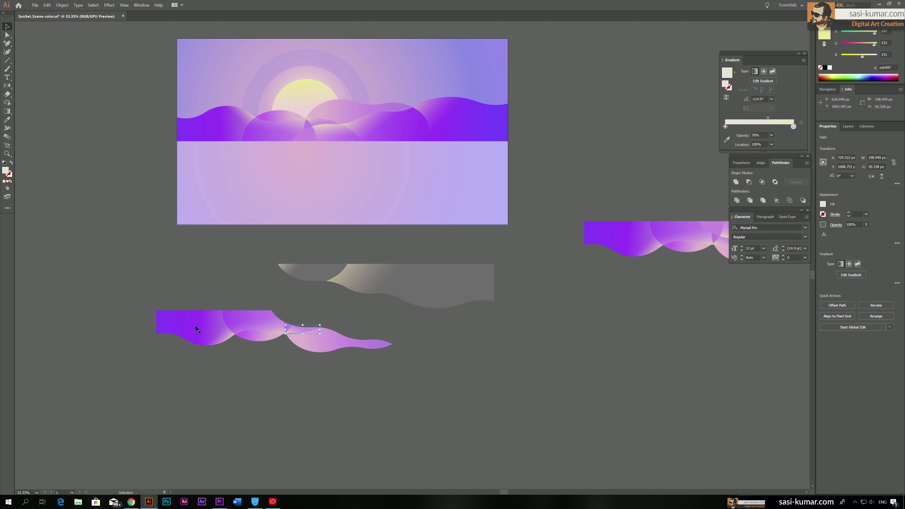
left_click(195, 325)
left_click(271, 327, "shift")
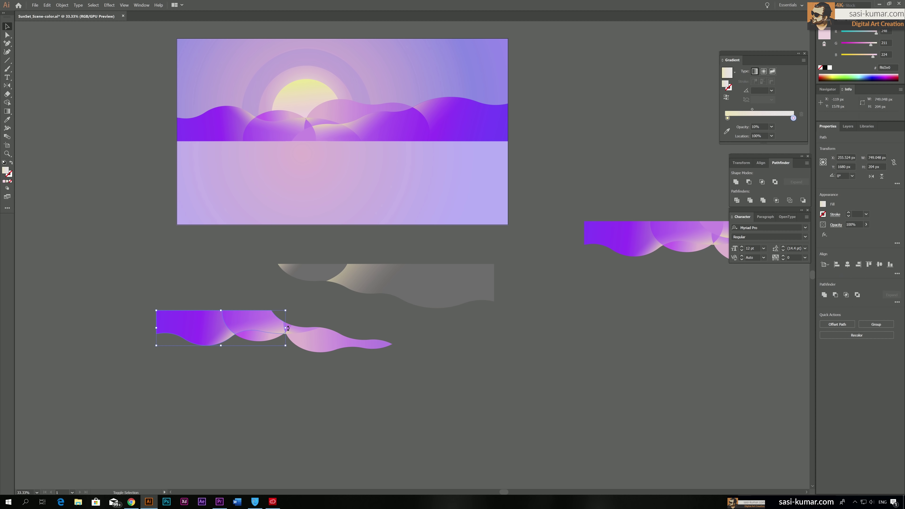
left_click(290, 333, "shift")
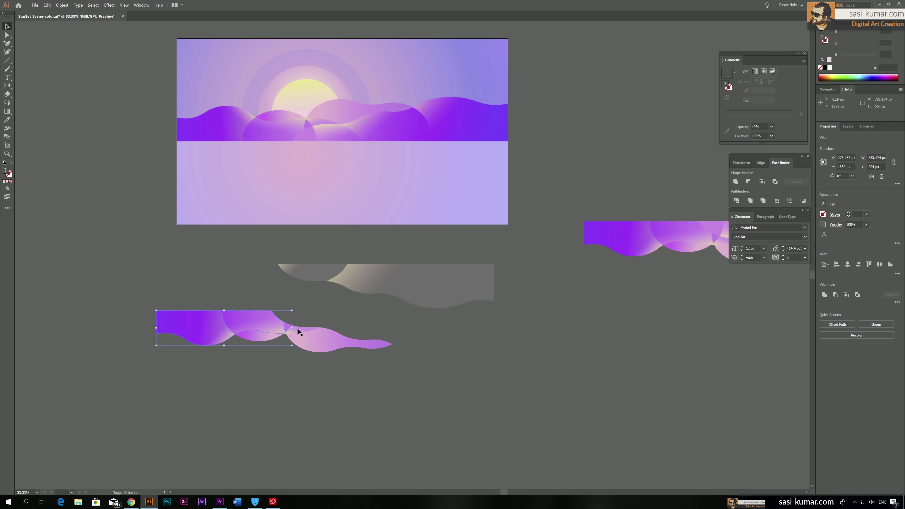
left_click(286, 337, "shift")
left_click(296, 335, "shift")
key("period")
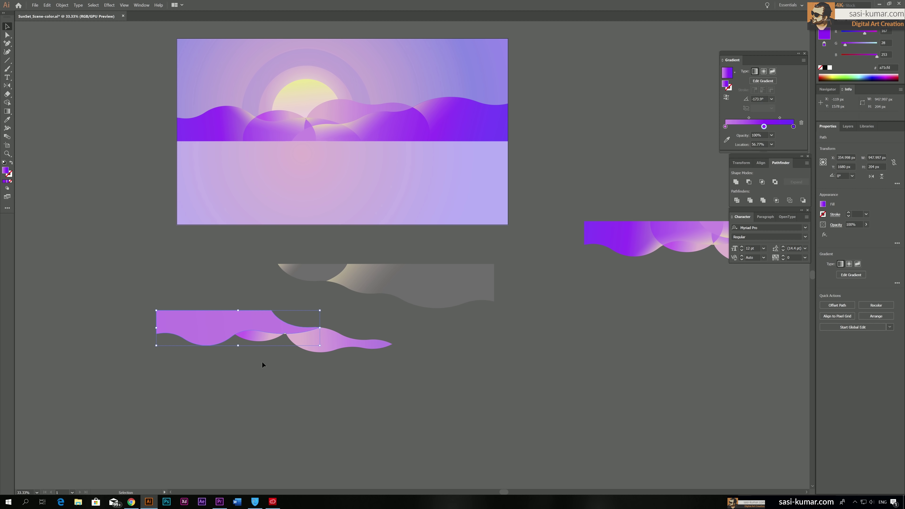
Merge the small yellow sliver at the wave peak into the large purple wave.
left_click_drag(251, 316, 254, 290)
key("ctrl+z")
key("ctrl+equal")
key("ctrl+equal")
key("ctrl+equal")
key("ctrl+equal")
key("ctrl+equal")
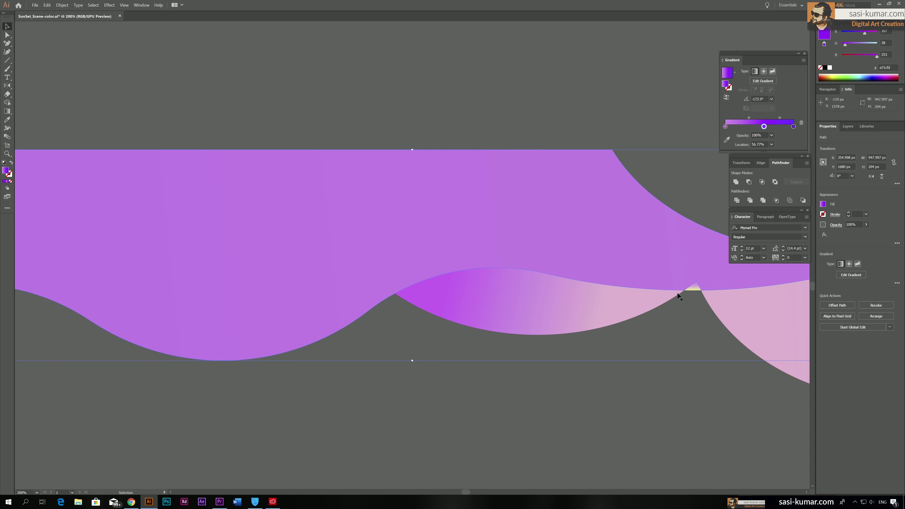
left_click(694, 287)
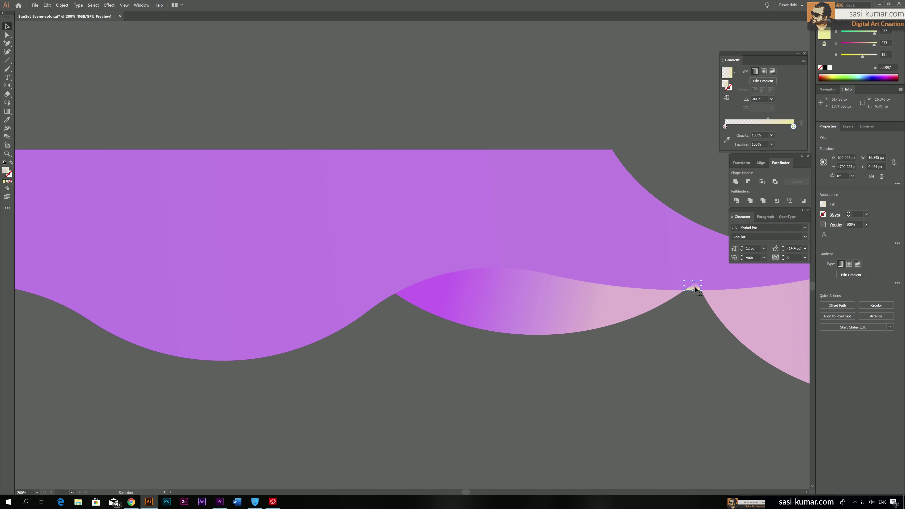
left_click(695, 268, "shift")
left_click(737, 181)
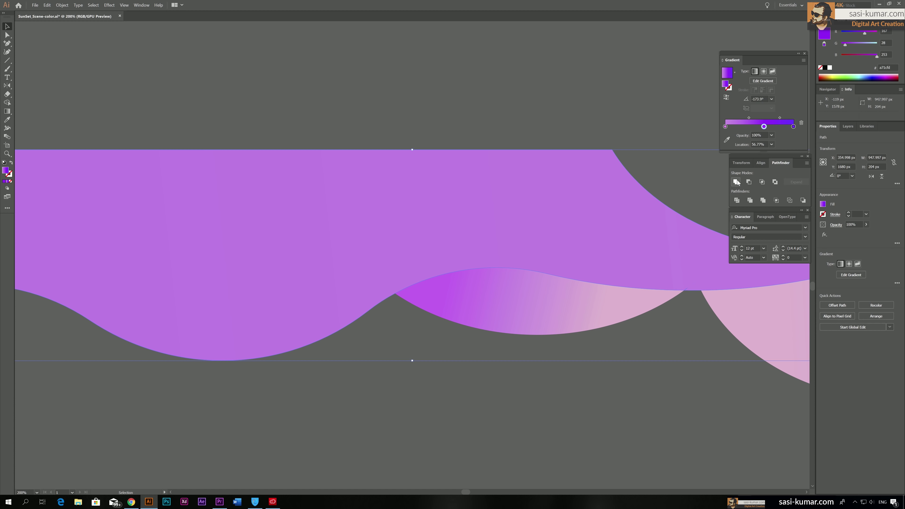
Move the merged wave aside, then delete the wave piece underneath and the dark violet wave.
left_click_drag(626, 249, 626, 151)
left_click(618, 264)
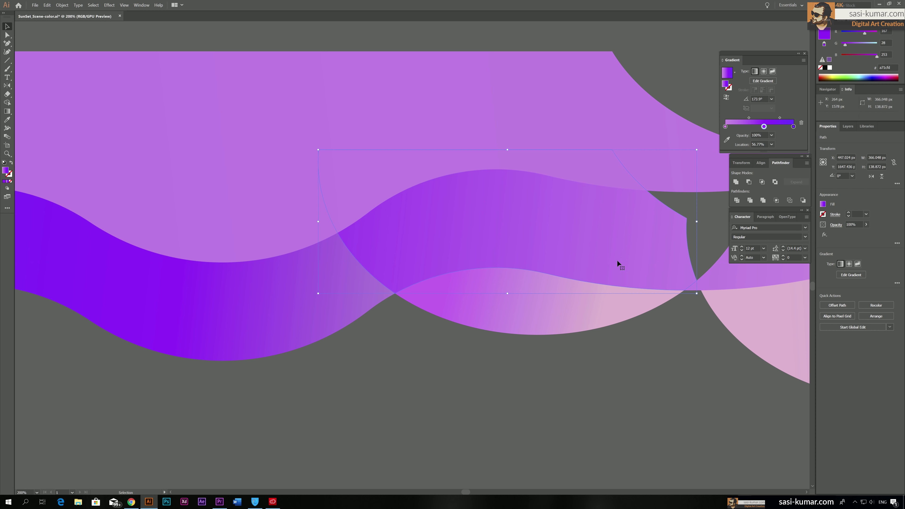
key("Delete")
left_click(257, 271)
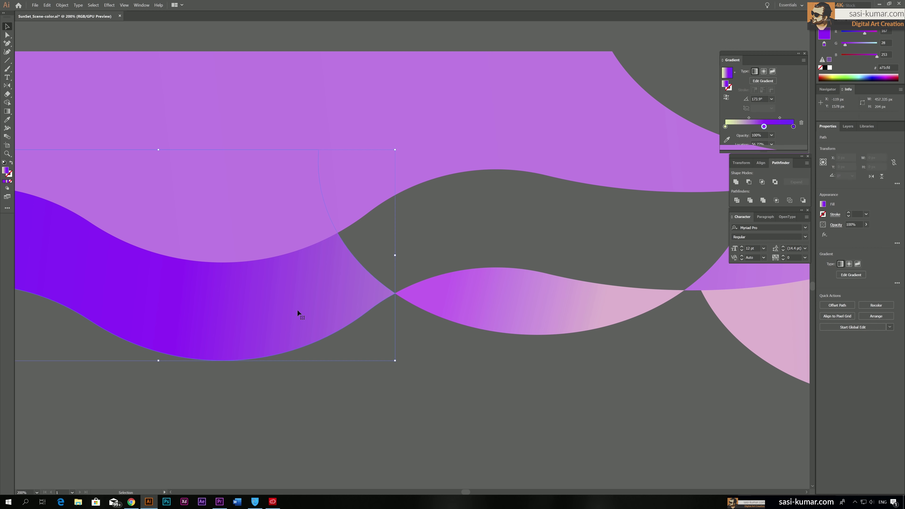
key("Delete")
Delete the small leftover purple pieces, including the one at the wave join.
scroll(511, 369, "right", 10)
left_click(368, 270)
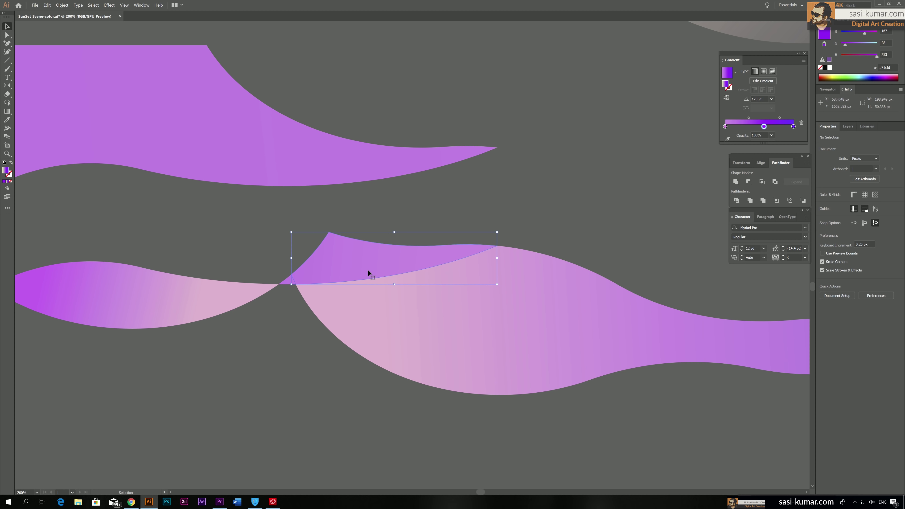
key("Delete")
left_click(289, 279)
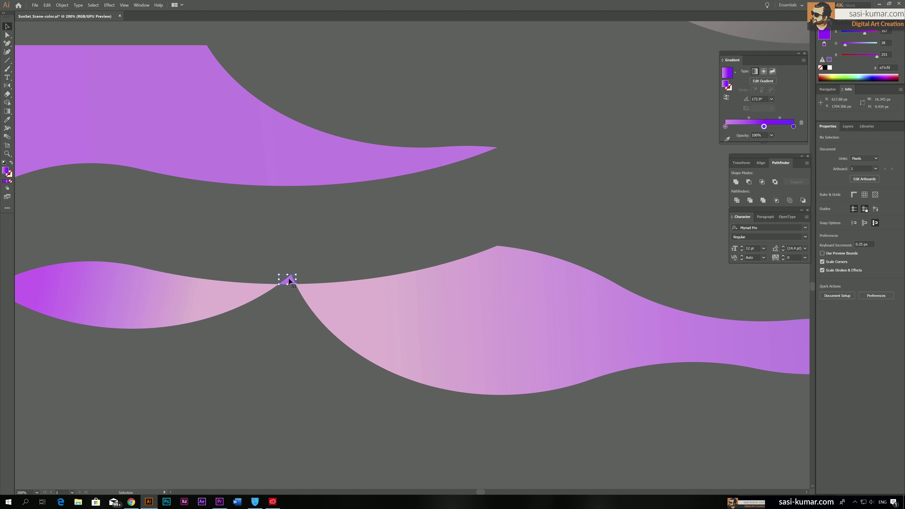
key("Delete")
Move the wave piece and the grey glow group down into place over the waves.
key("a")
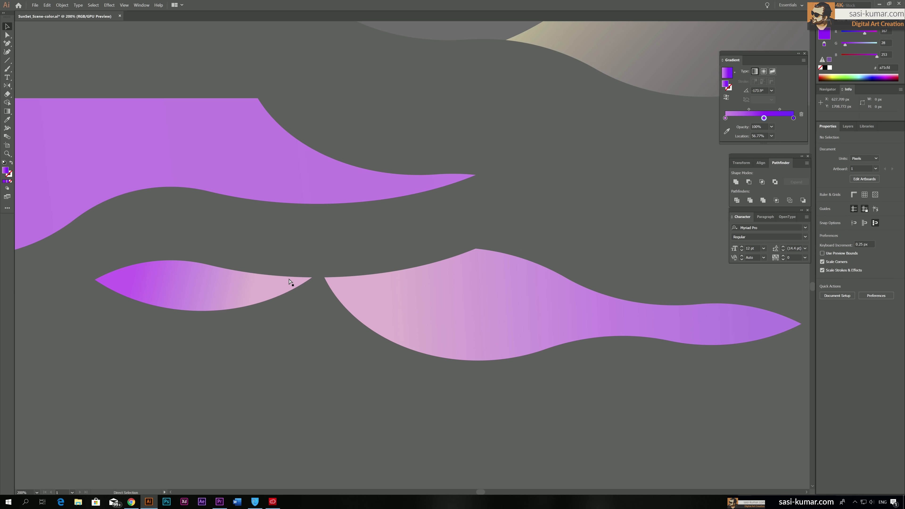
key("ctrl+minus")
key("ctrl+minus")
key("ctrl+minus")
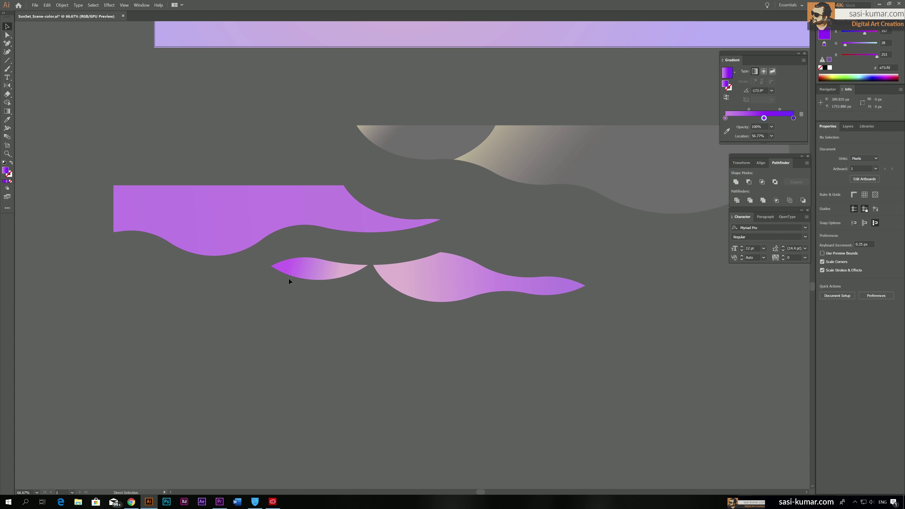
left_click_drag(299, 235, 299, 254)
left_click(546, 187)
left_click_drag(502, 150, 527, 182)
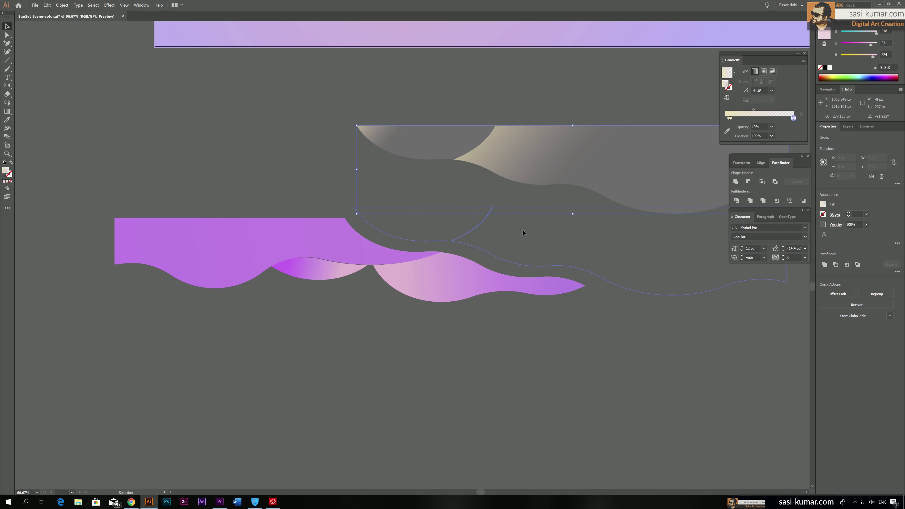
left_click_drag(523, 230, 485, 267)
left_click(480, 314)
Nudge the grey glow group slightly left and down to align with the waves.
left_click(483, 262)
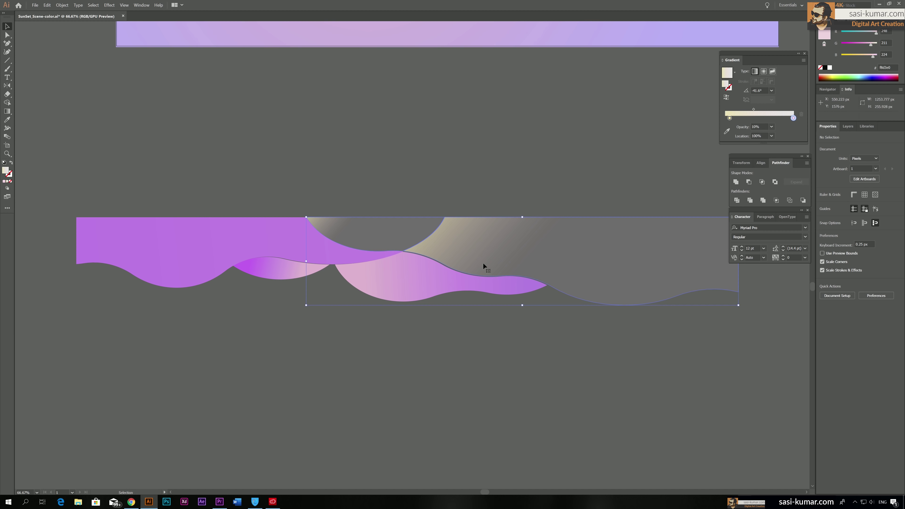
key("Left")
key("Left")
key("Down")
key("Down")
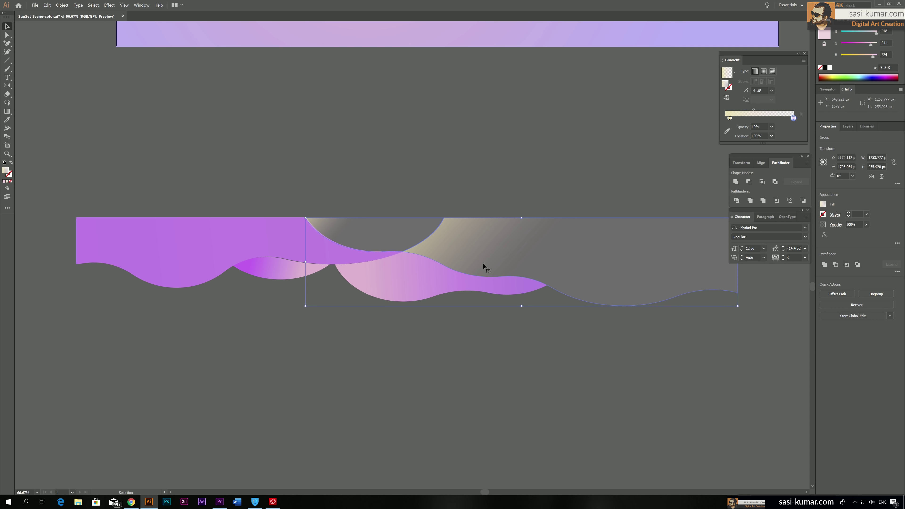
left_click(433, 352)
left_click(262, 274)
left_click(235, 242)
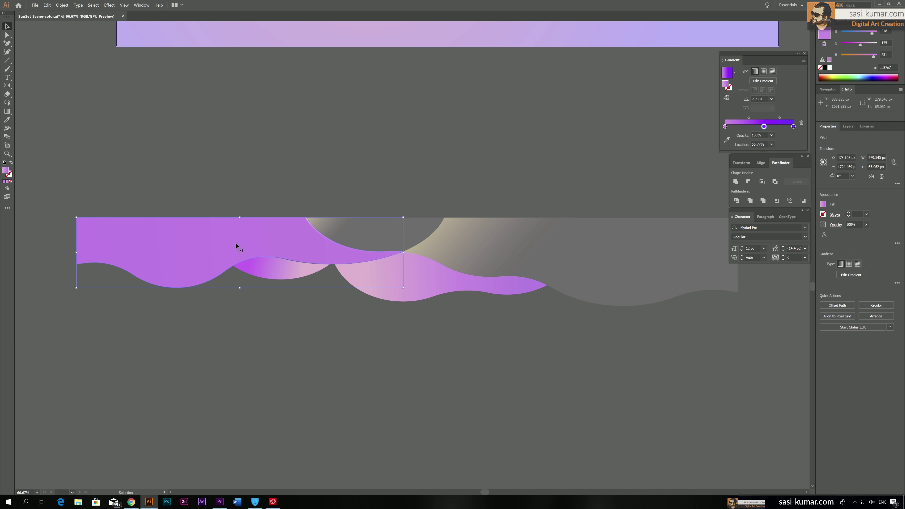
key("ctrl+shift+a")
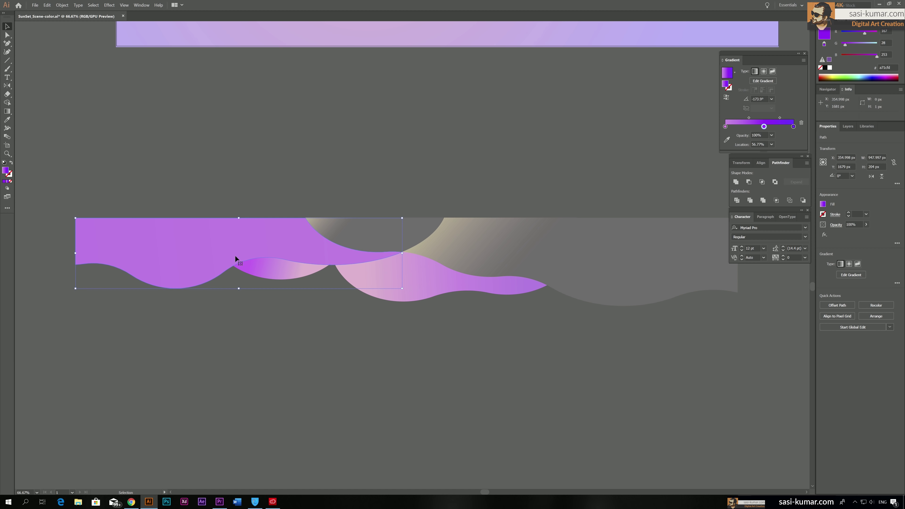
Marquee-select all the wave and glow pieces and group them into one strip.
left_click_drag(535, 362, 410, 259)
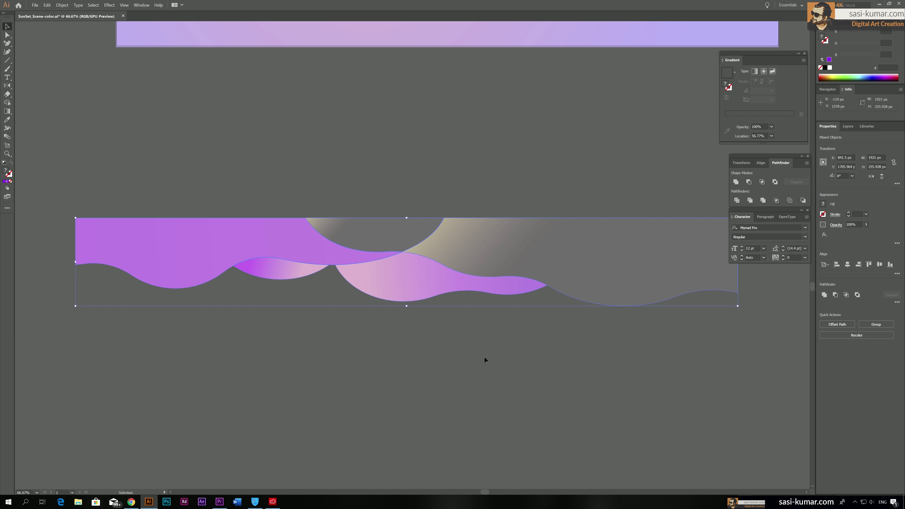
scroll(515, 222, "up", 2)
key("ctrl+g")
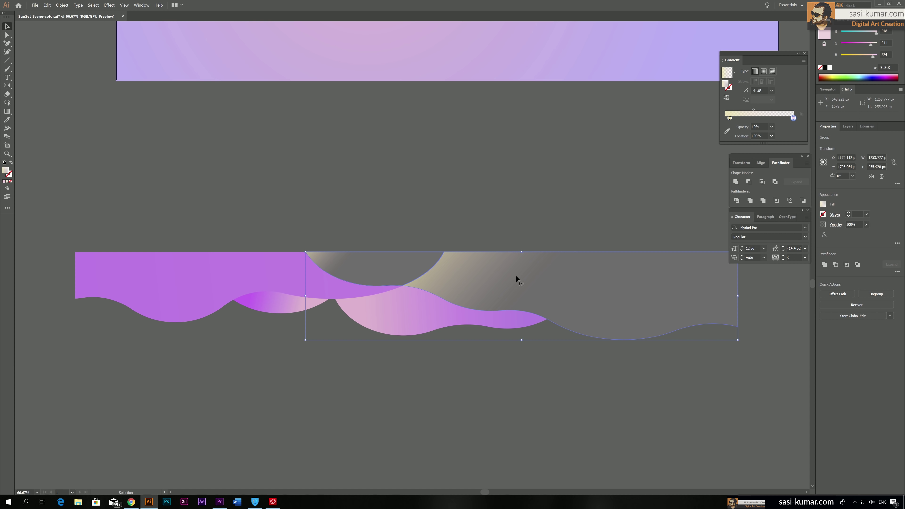
key("ctrl+minus")
key("i")
scroll(527, 232, "up", 3)
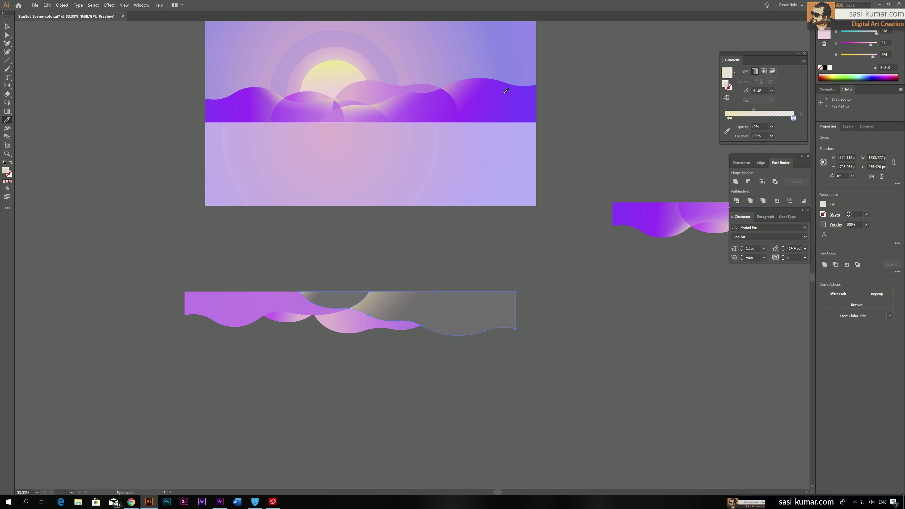
Eyedropper the left purple wave's gradient onto the grey-filled wave group.
scroll(503, 183, "up", 3)
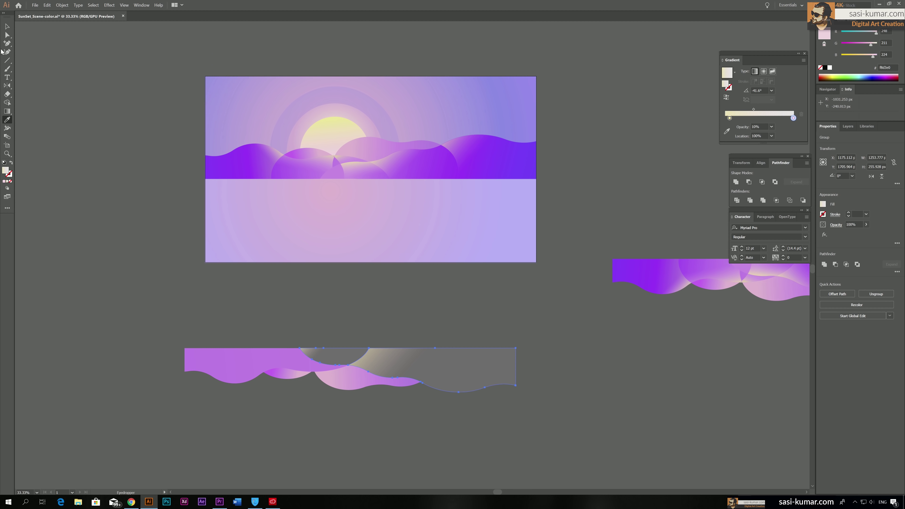
left_click(7, 26)
left_click(414, 360)
left_click_drag(410, 402, 488, 404)
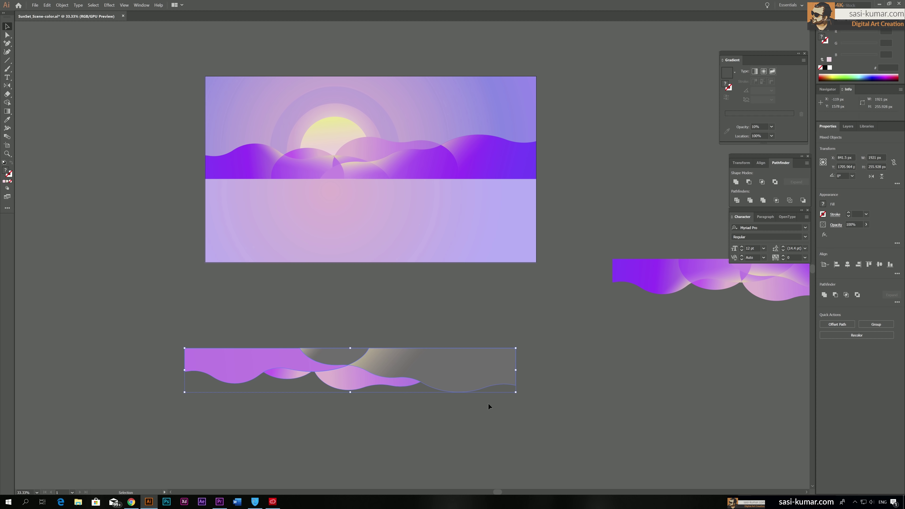
left_click(399, 369)
key("i")
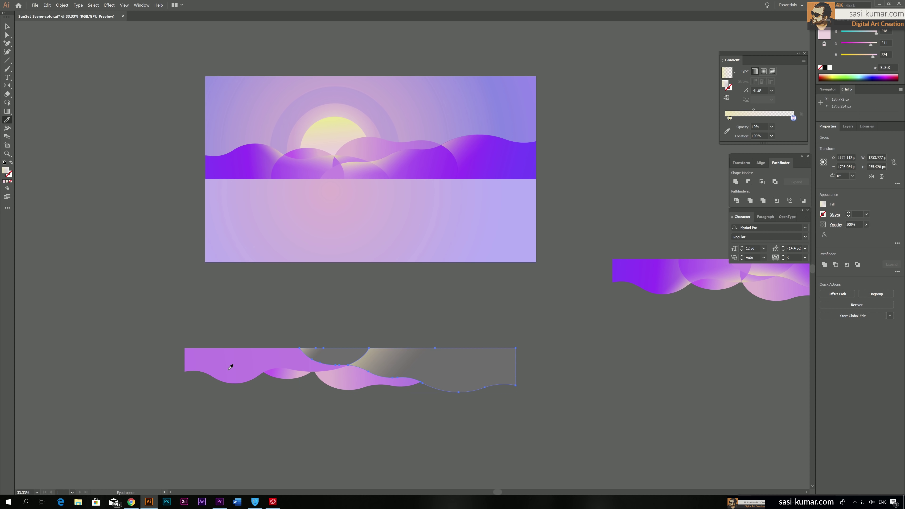
left_click(229, 370)
Redraw the recoloured group's gradient with a long downward Gradient-tool stroke.
left_click(8, 26)
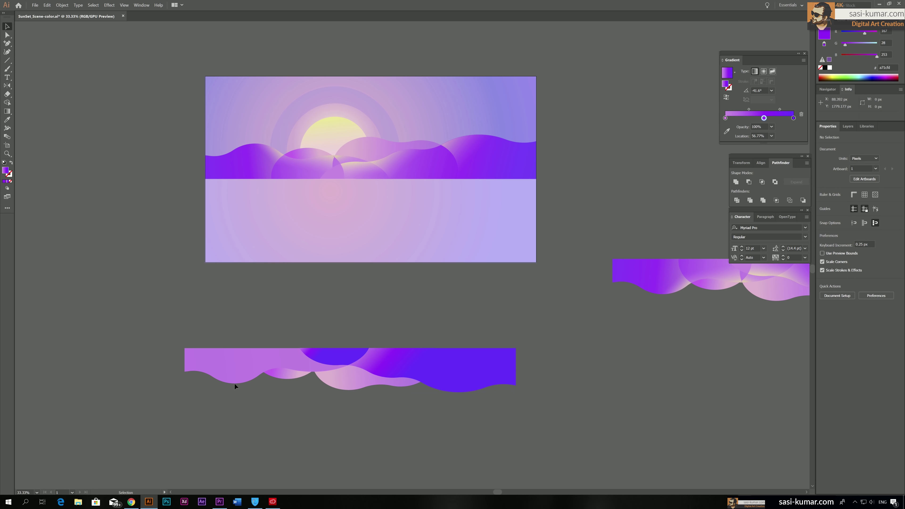
left_click(219, 359)
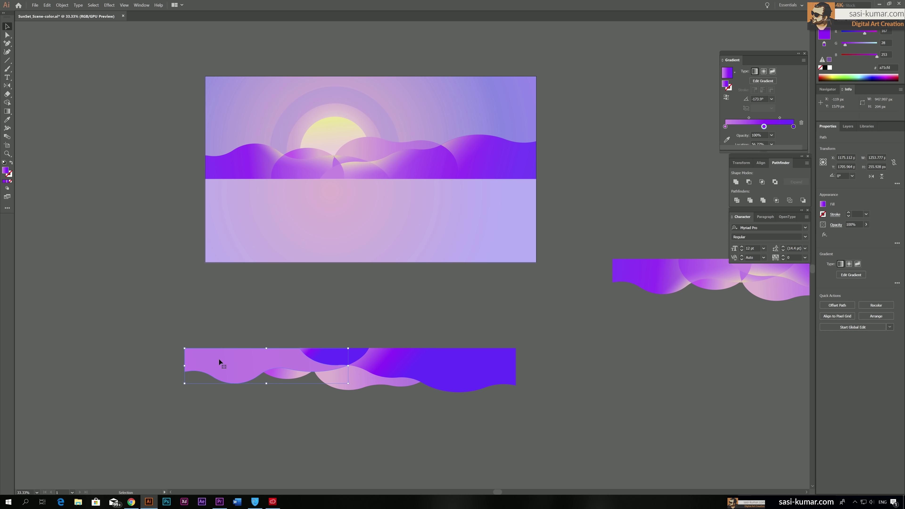
left_click(357, 331)
left_click(354, 358)
key("g")
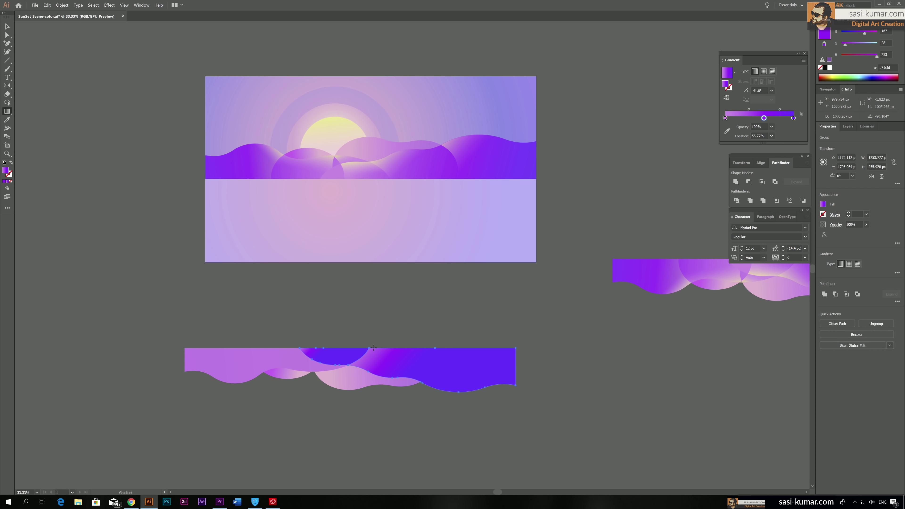
left_click_drag(396, 332, 397, 371)
left_click_drag(400, 172, 432, 346)
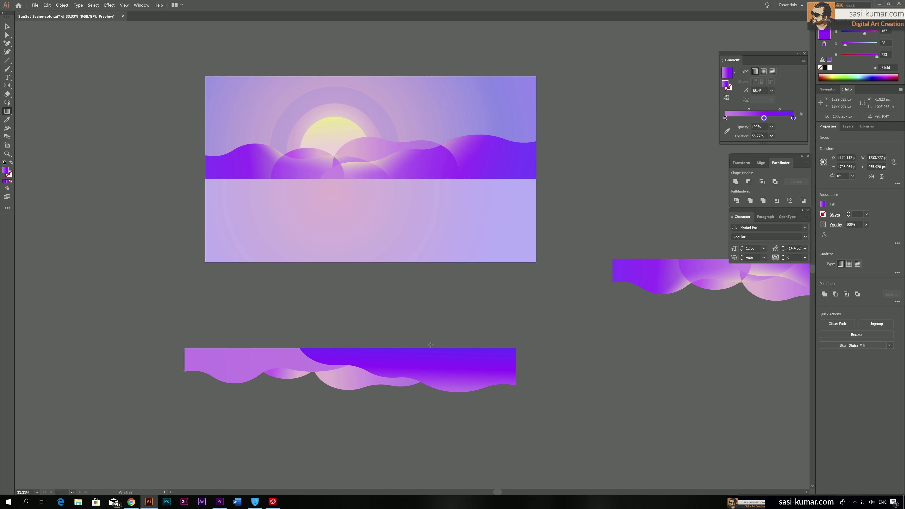
Give the left wave the neighbouring wave's purple gradient.
key("v")
left_click(302, 426)
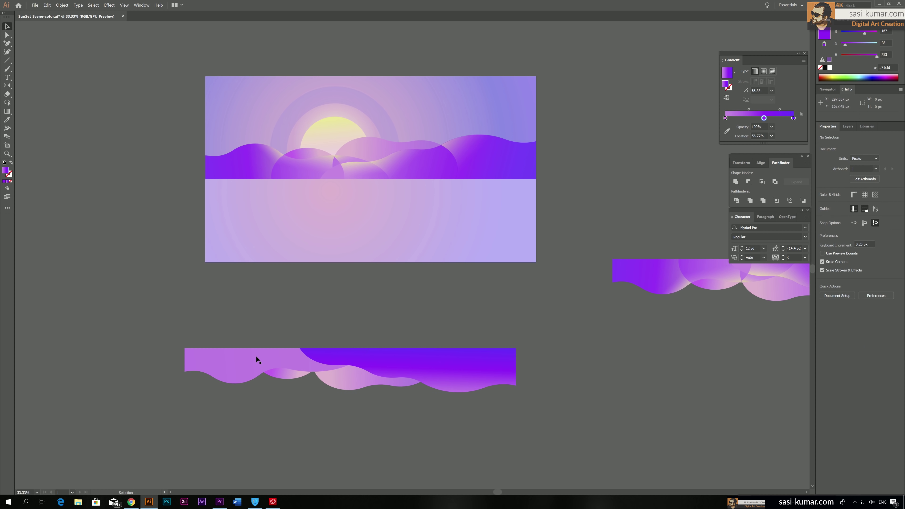
left_click(244, 361)
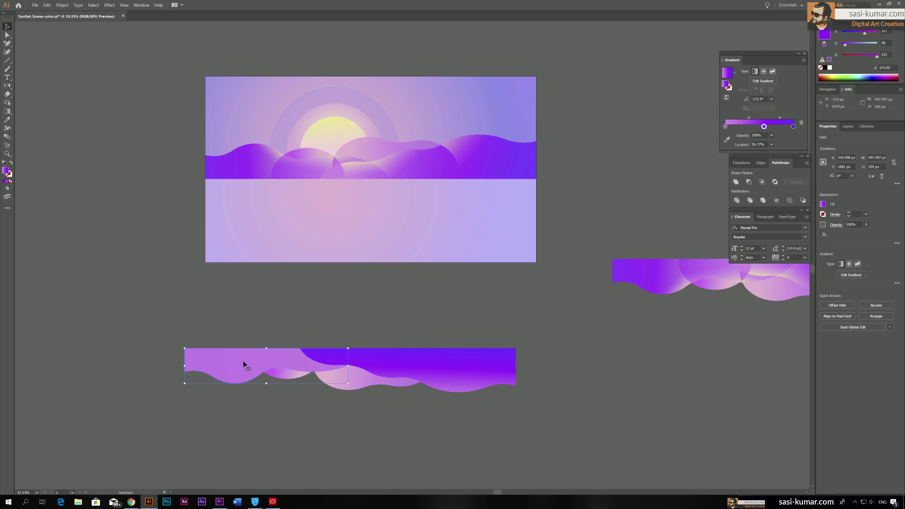
key("i")
left_click(432, 361)
left_click(391, 355)
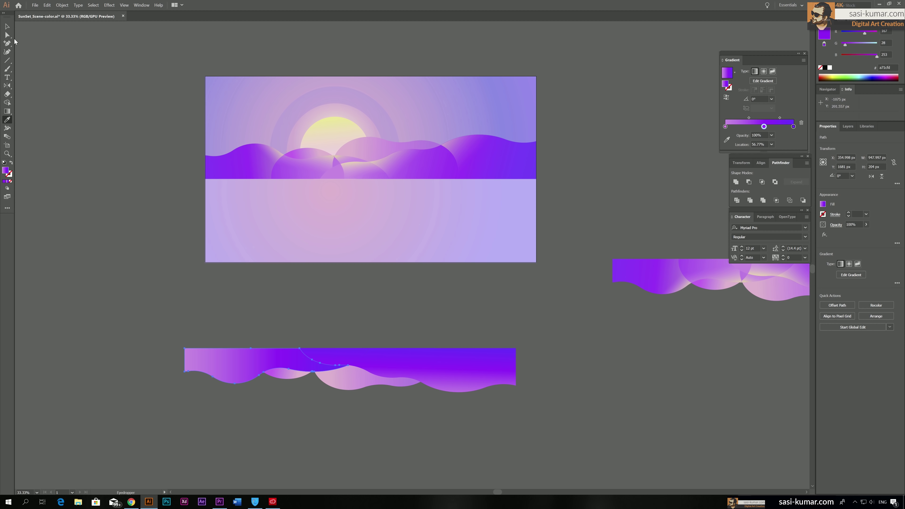
Select the whole lower wave strip and move it up onto the artboard.
left_click(7, 26)
left_click_drag(149, 303, 542, 441)
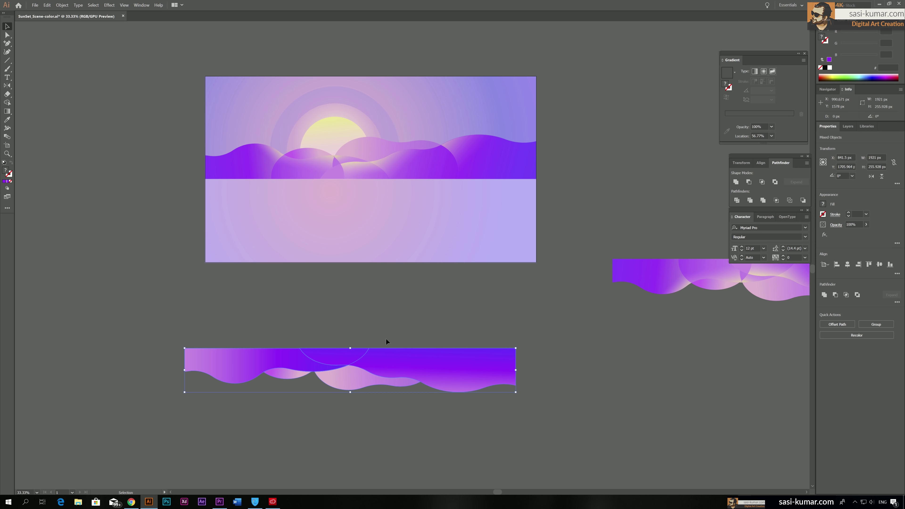
left_click_drag(375, 373, 396, 202)
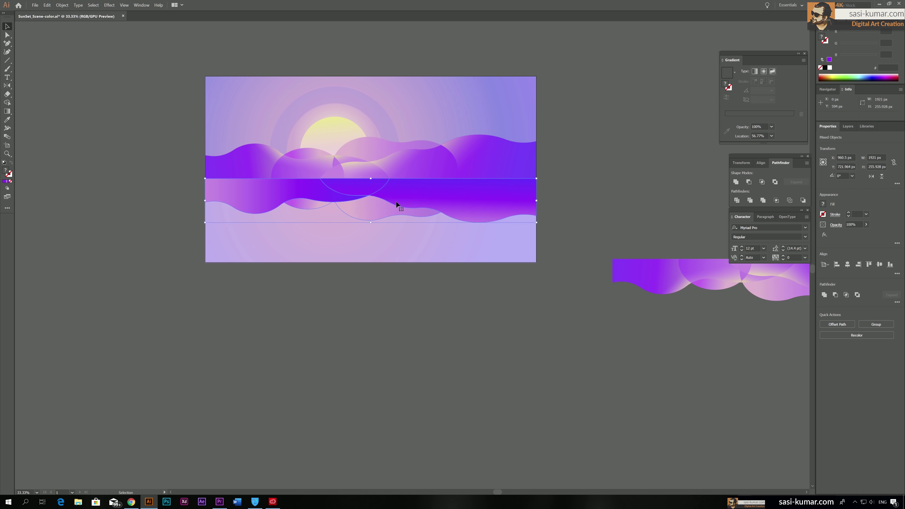
Nudge the reflection wave group down slightly and reselect it.
key("ctrl+=")
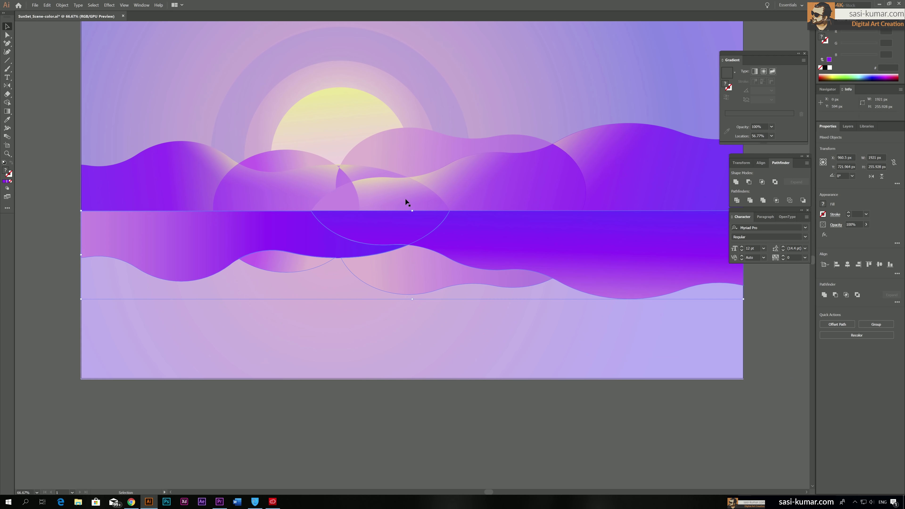
key("Down")
key("Down")
key("Down")
key("Down")
key("Down")
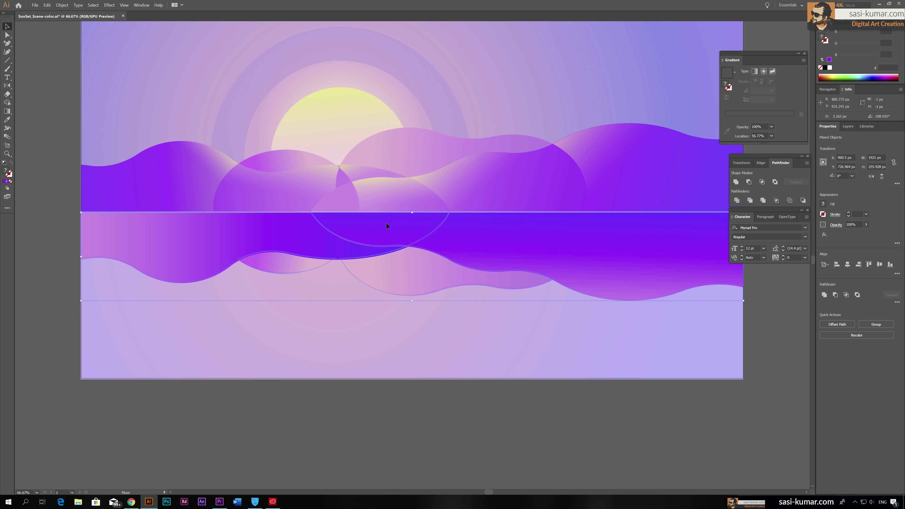
left_click(536, 433)
left_click_drag(605, 438, 590, 440)
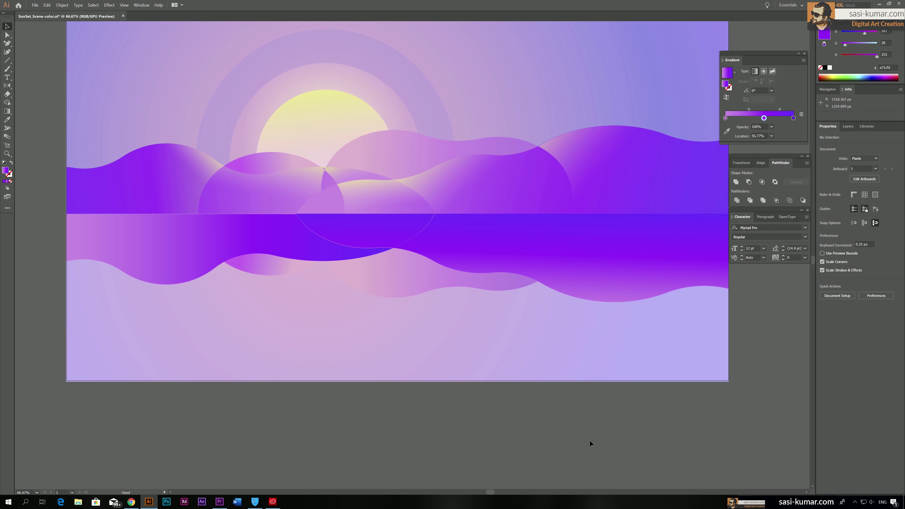
key("ctrl+minus")
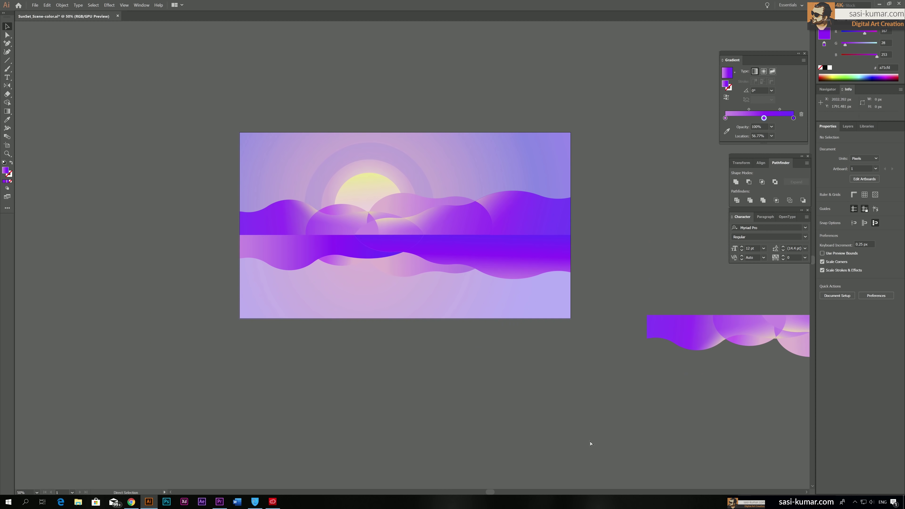
left_click(355, 247)
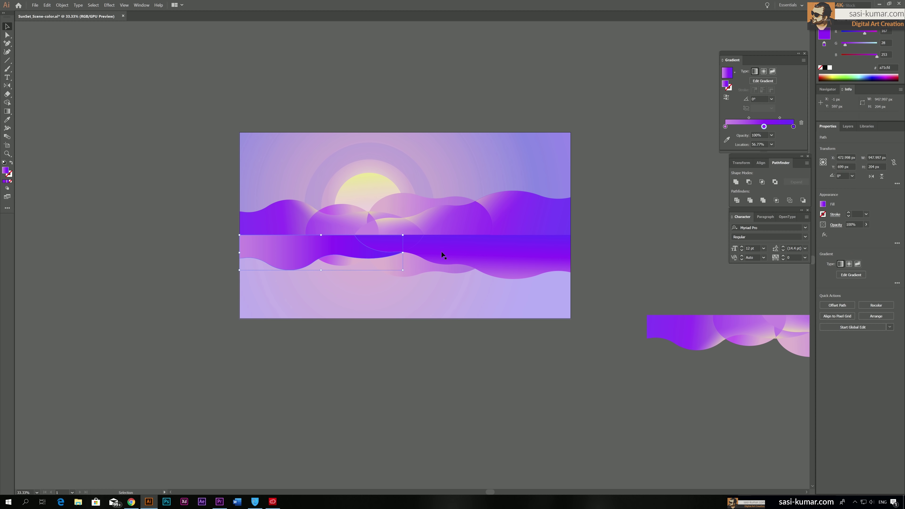
left_click(638, 250)
left_click_drag(584, 358, 571, 366)
left_click(402, 257)
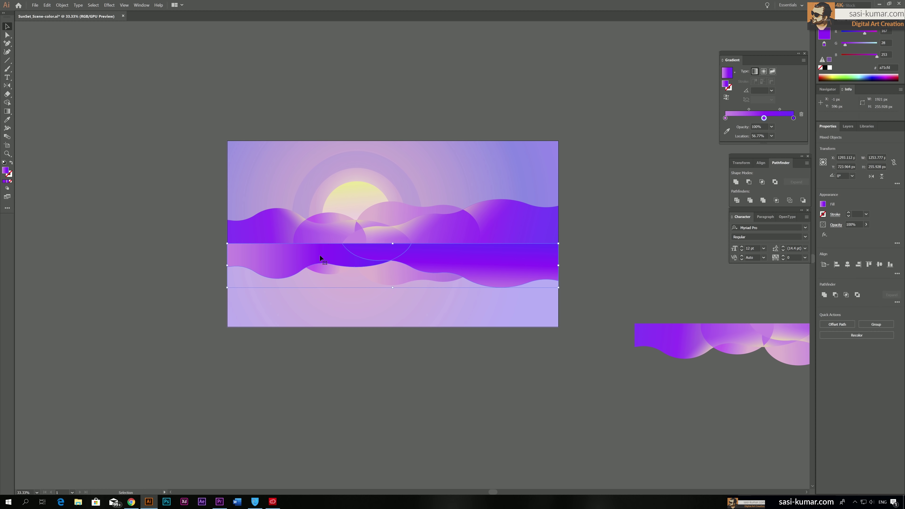
Redraw the reflection group's gradient as a vertical blend, reversing its direction.
key("i")
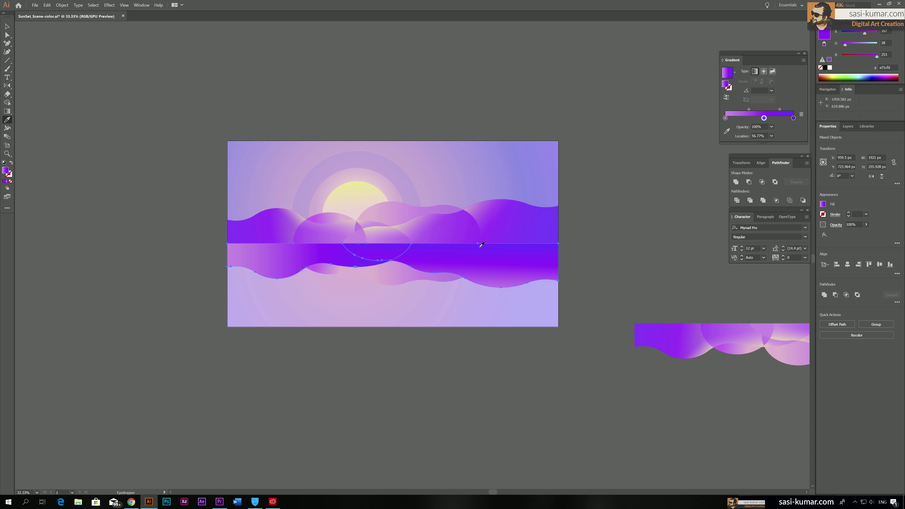
key("g")
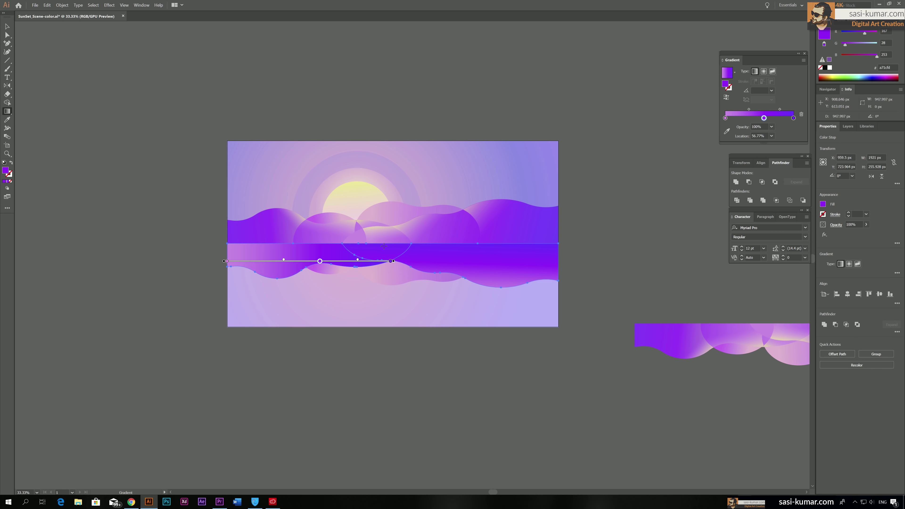
left_click_drag(384, 243, 407, 253)
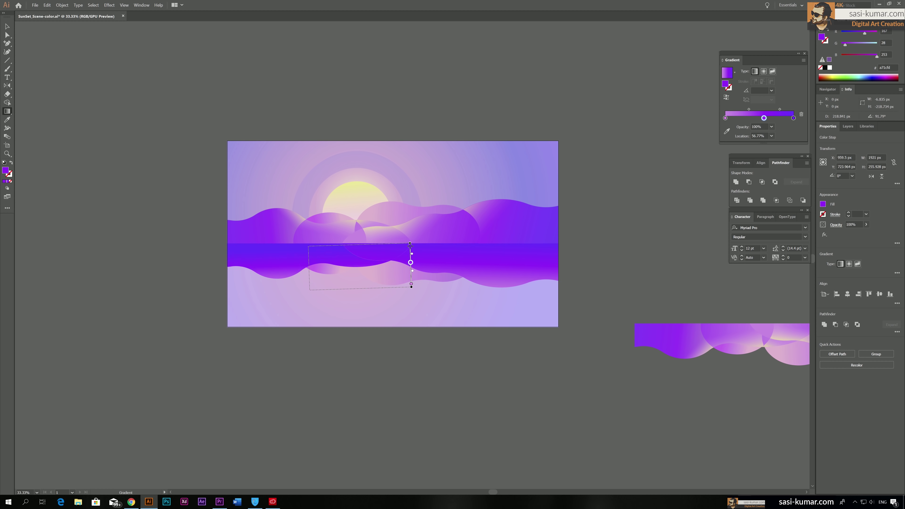
left_click_drag(309, 246, 310, 290)
left_click(725, 100)
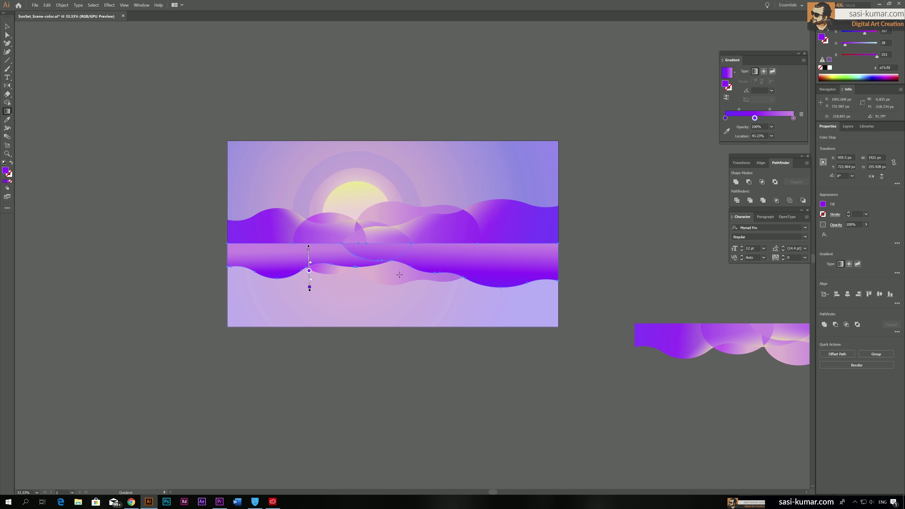
left_click_drag(402, 284, 402, 245)
left_click_drag(308, 285, 309, 237)
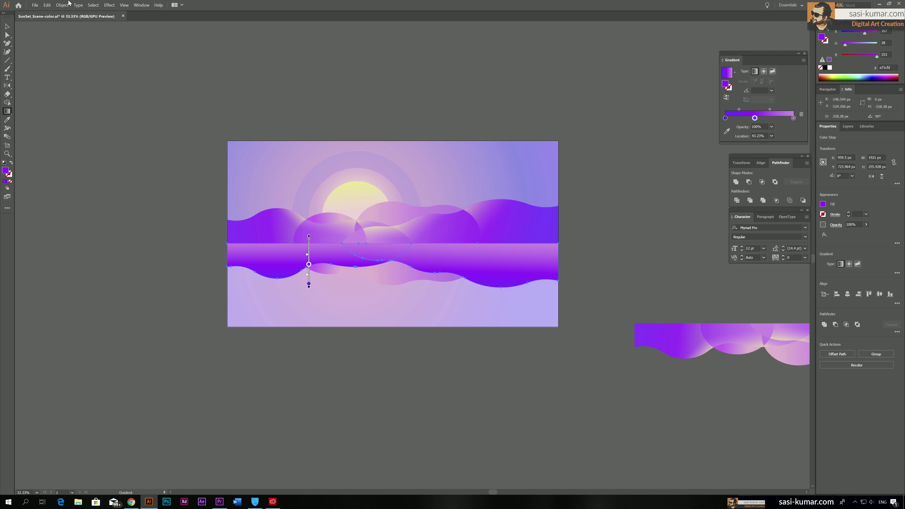
Reverse the gradient direction on the wave band and the left wave path.
left_click(10, 25)
left_click(224, 288)
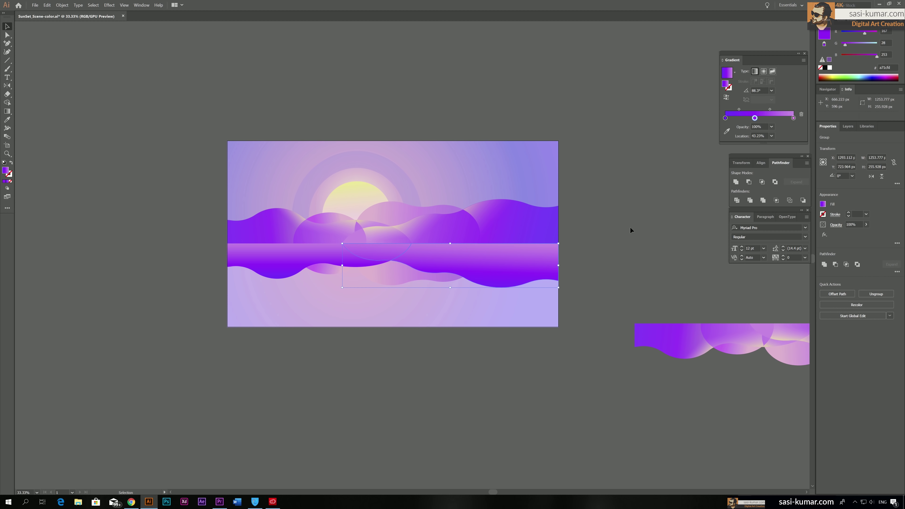
left_click(727, 98)
left_click(243, 278)
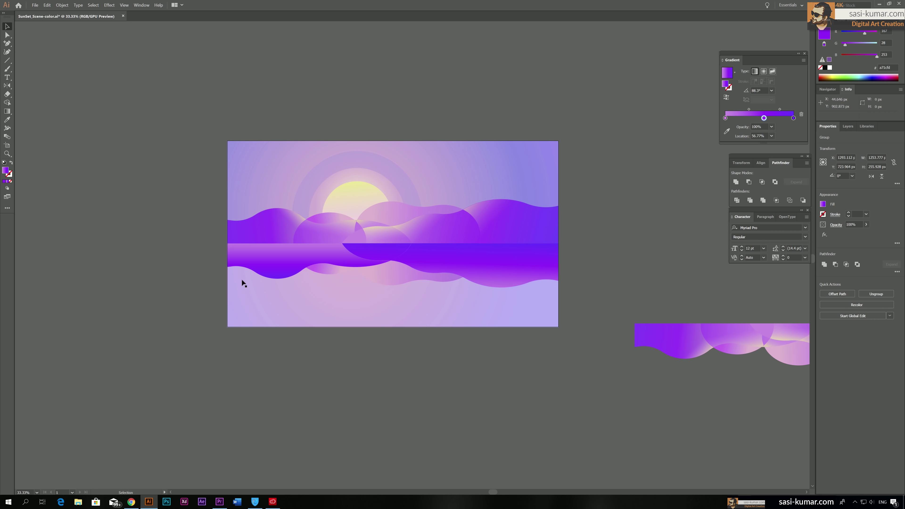
left_click(727, 97)
left_click(499, 88)
Rework the lower band's gradient stops with a purple start stop and a stop at 23.27%.
left_click(511, 269)
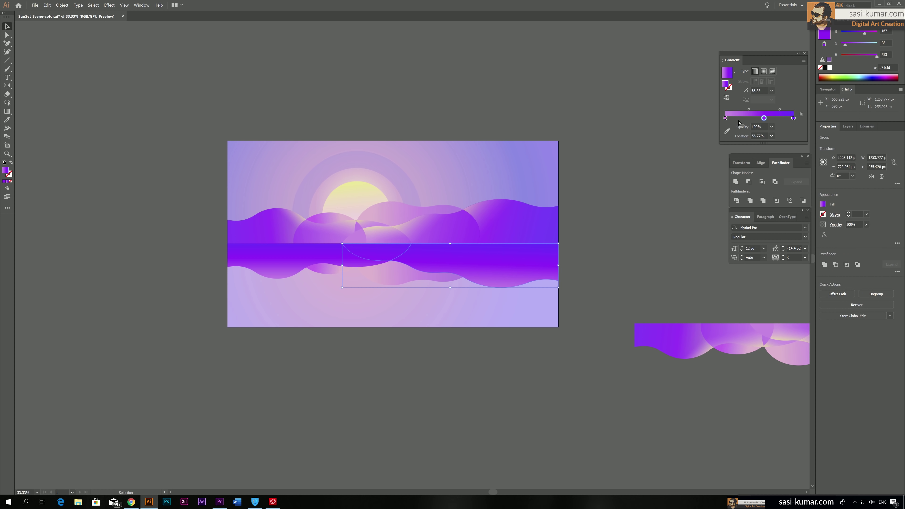
left_click_drag(727, 120, 710, 148)
left_click(726, 119)
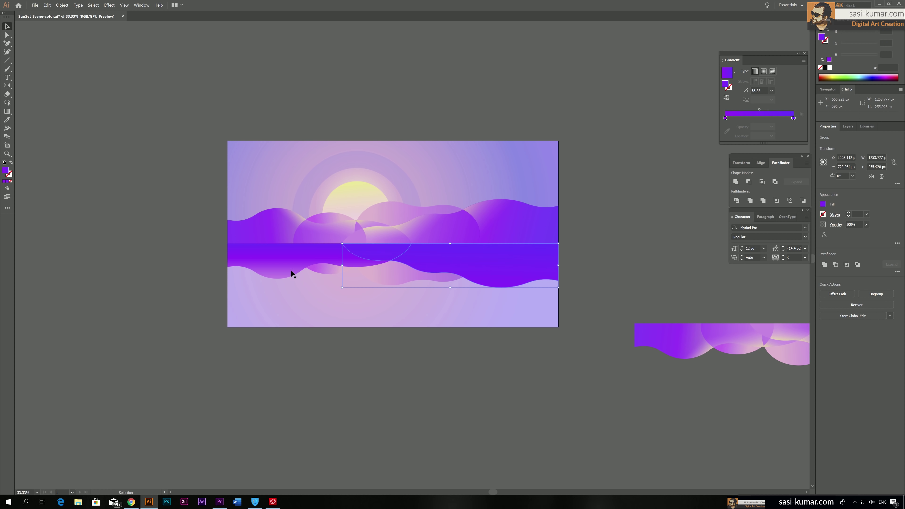
left_click(291, 259)
left_click_drag(765, 127, 757, 127)
left_click_drag(751, 127, 710, 130)
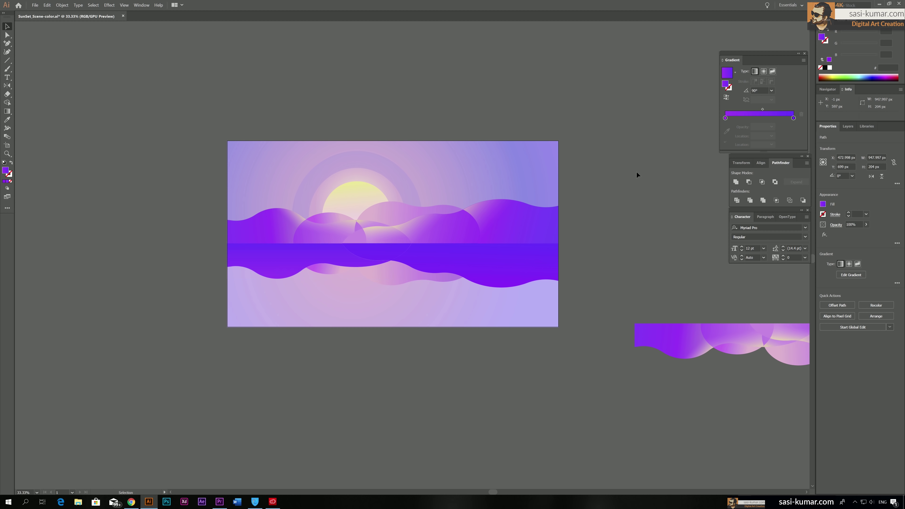
Fill the two small pink waves with the water's purple gradient running vertically.
left_click(398, 280)
left_click(323, 274, "shift")
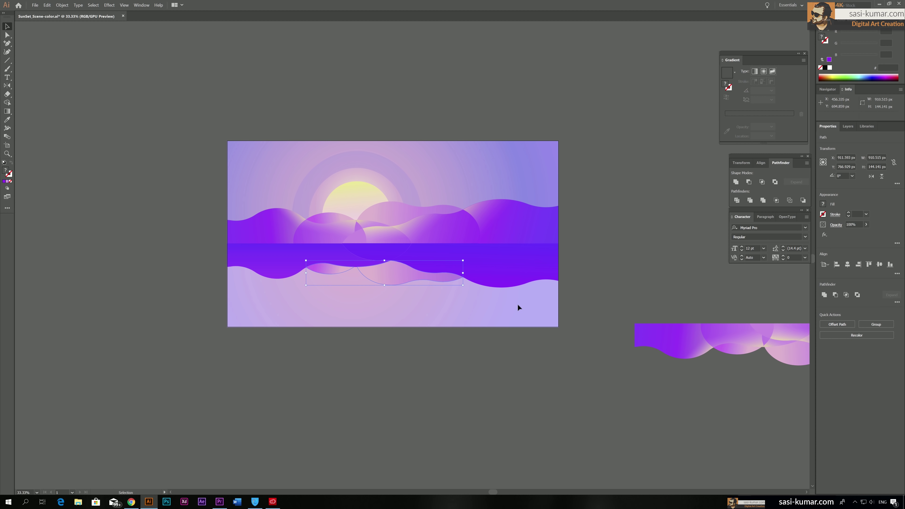
key("i")
left_click(521, 256)
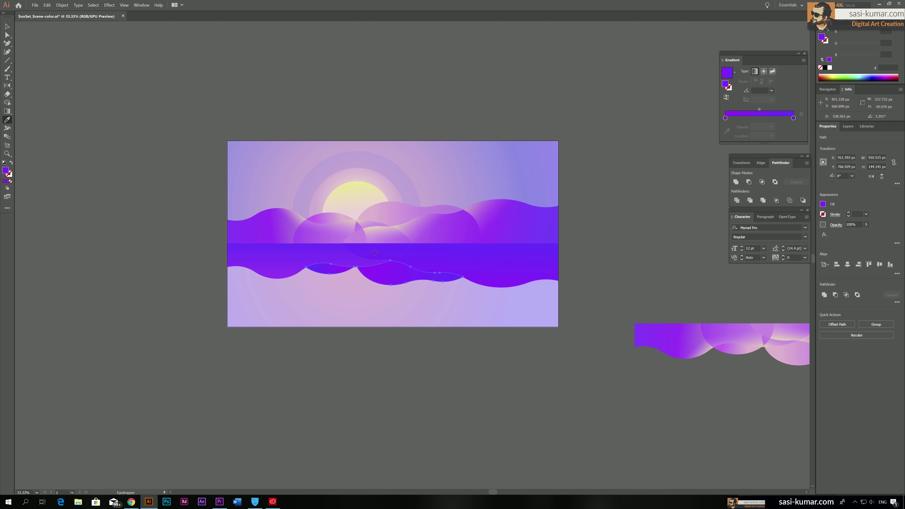
key("g")
mouse_move(374, 247)
left_mouse_down()
mouse_move(377, 293)
mouse_move(392, 267)
mouse_move(392, 242)
left_mouse_up()
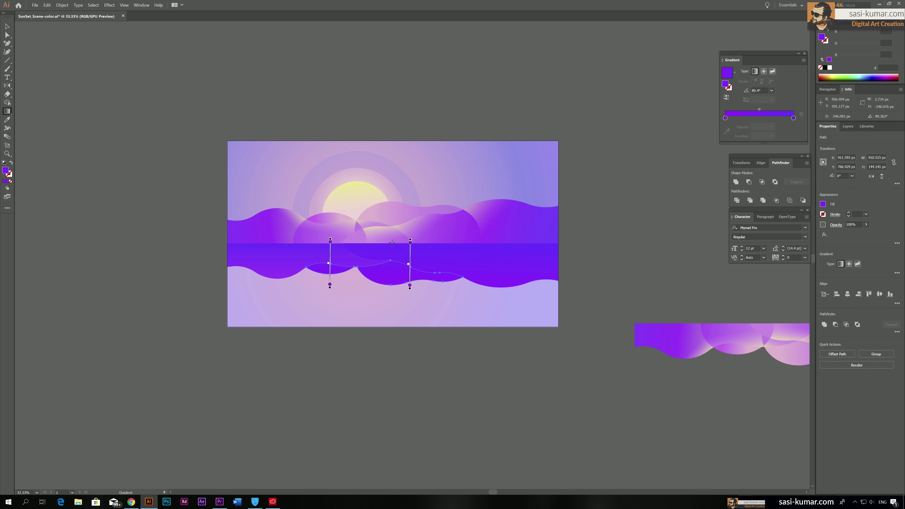
double_click(725, 118)
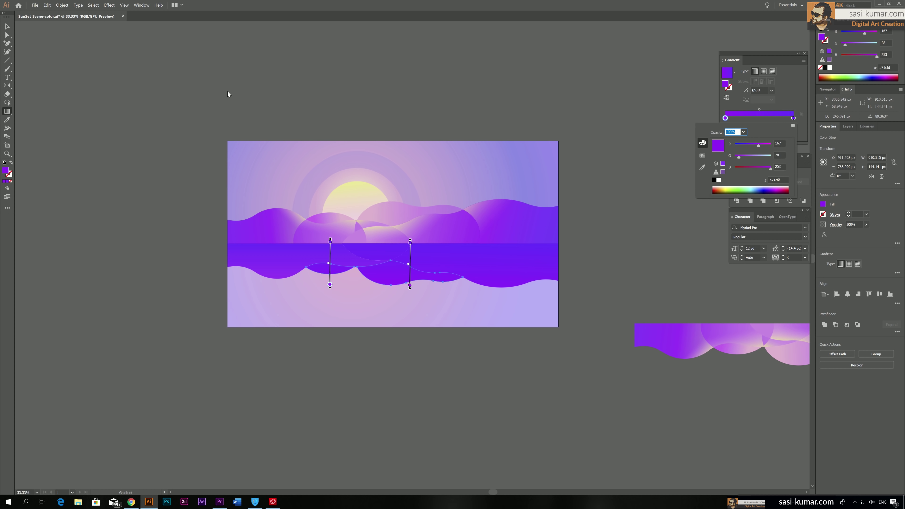
left_click(7, 27)
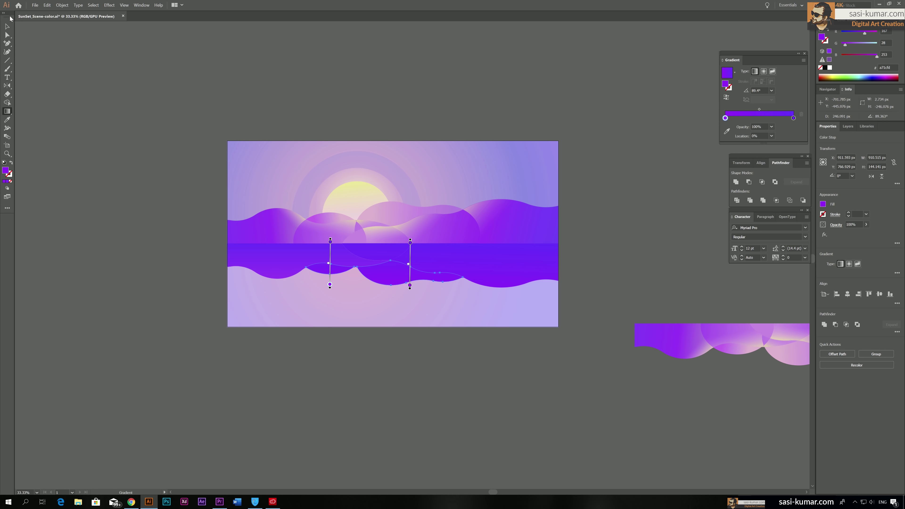
left_click(7, 26)
Inspect the hill wave group and try moving the side wave group, then undo the move.
left_click(270, 220)
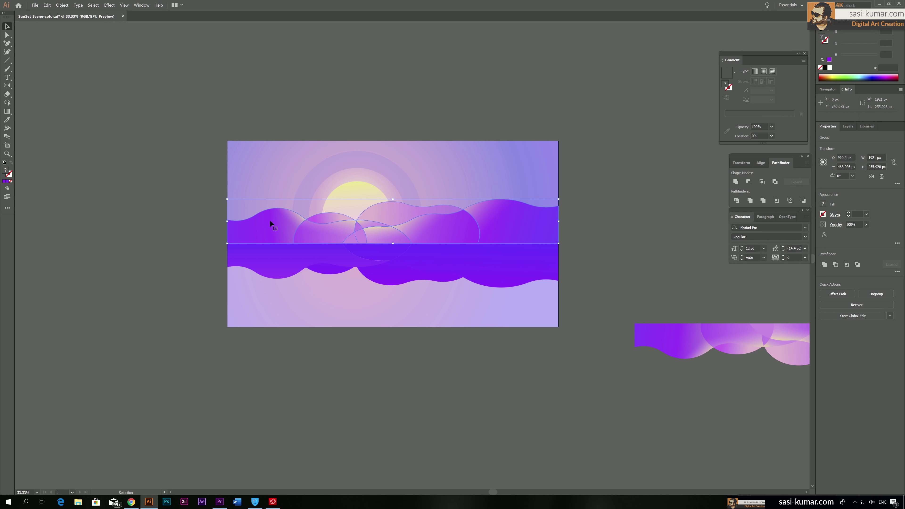
double_click(271, 220)
left_click(270, 220)
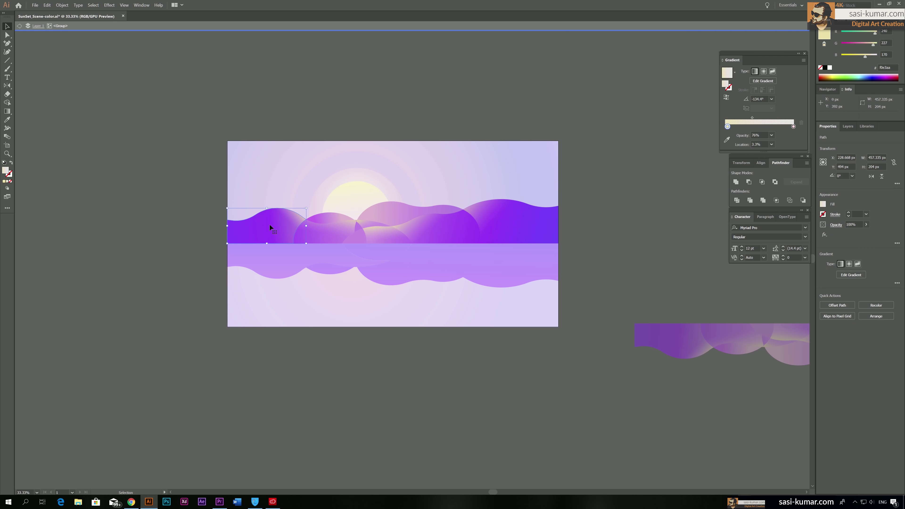
double_click(250, 228)
double_click(612, 170)
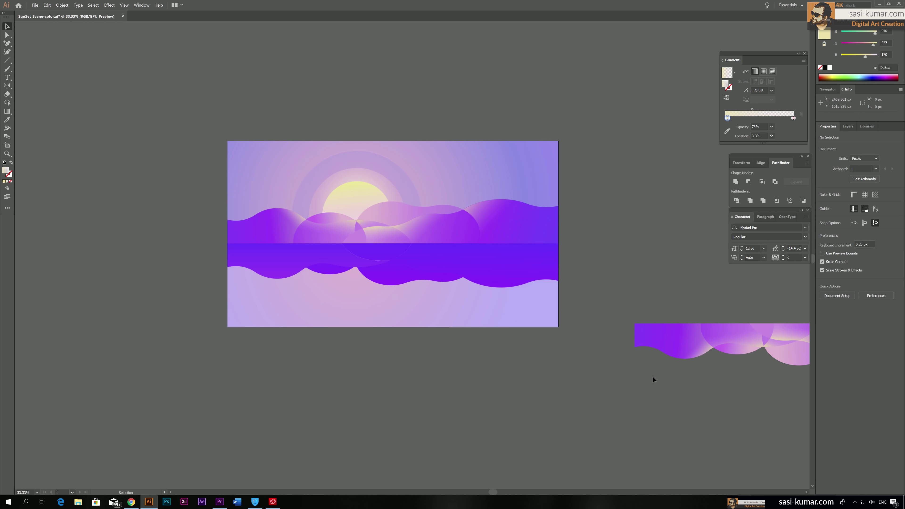
left_click_drag(664, 331, 667, 371)
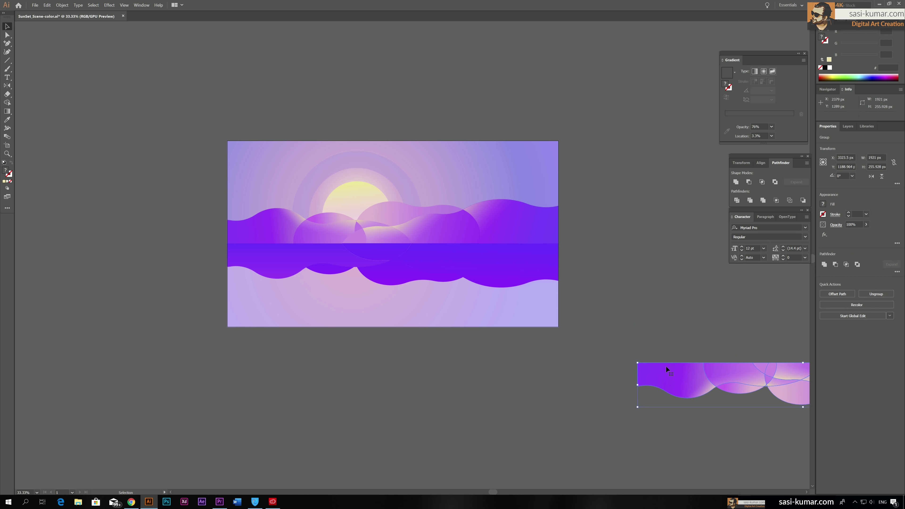
key("ctrl+z")
Check the side wave group's middle gradient stop colour and undo the pale wave's move.
double_click(627, 332)
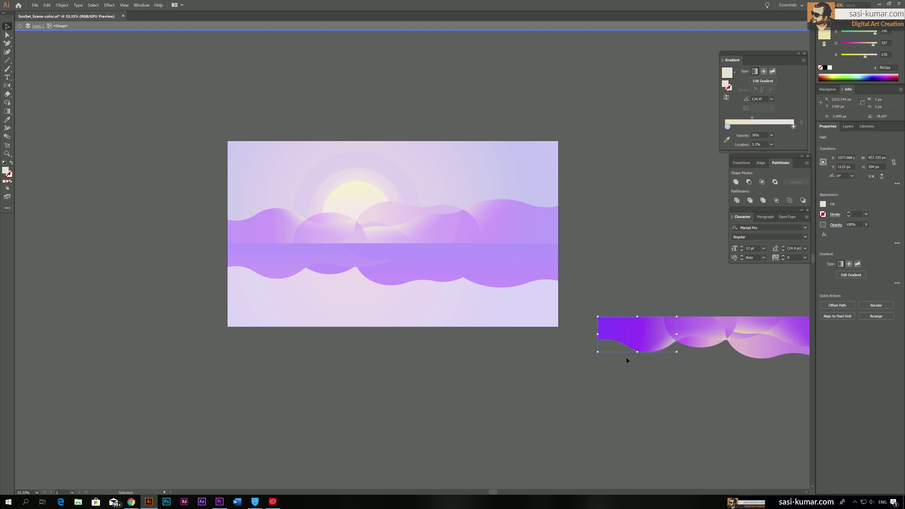
left_click_drag(627, 330, 627, 357)
left_click(626, 329)
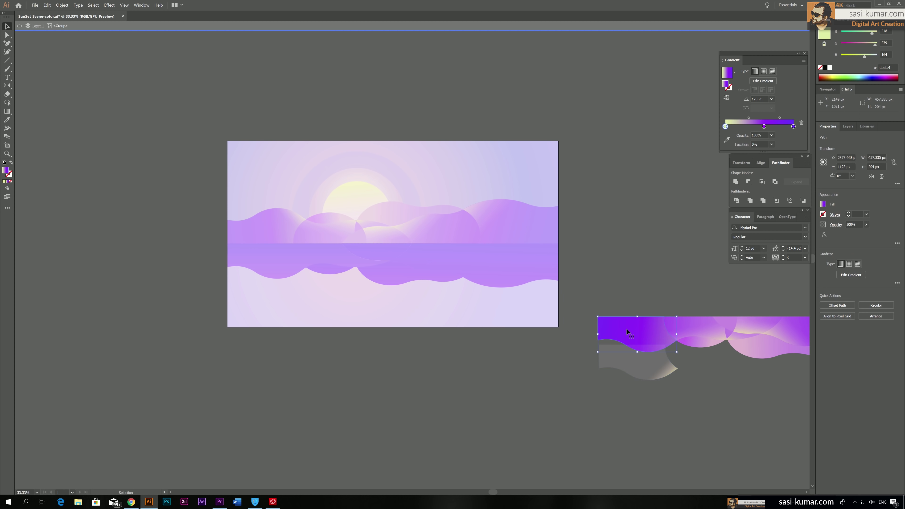
double_click(764, 127)
left_click(776, 189)
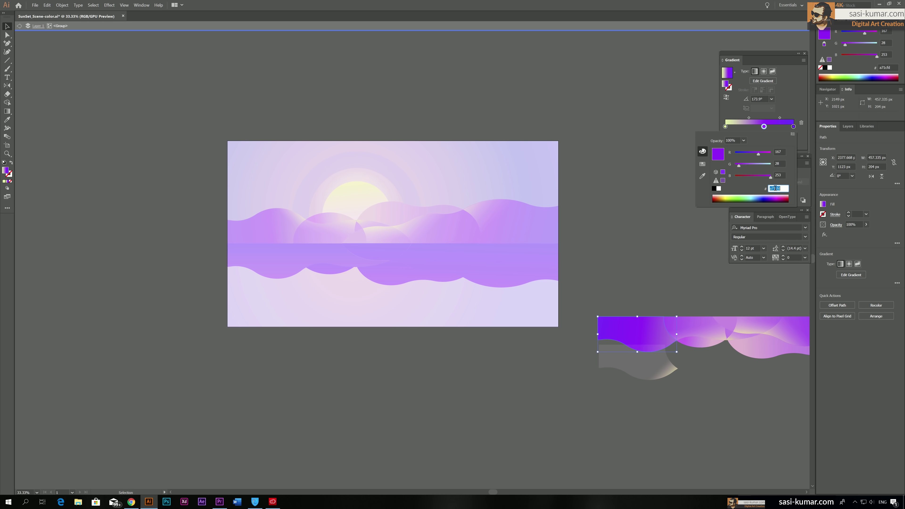
left_click(619, 158)
double_click(619, 158)
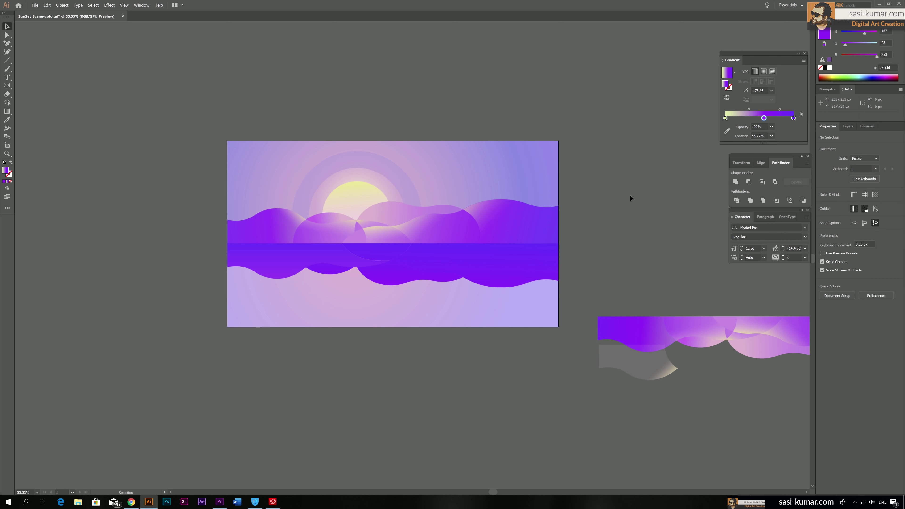
key("ctrl+z")
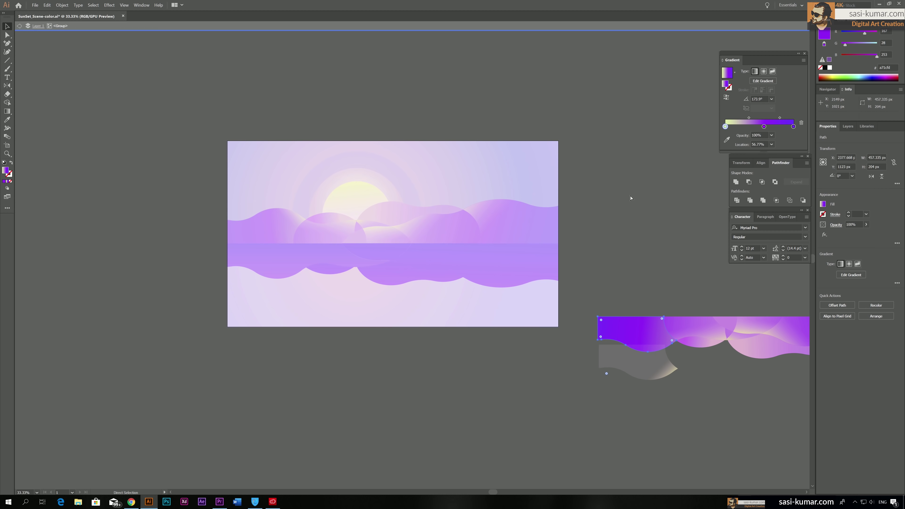
left_click(630, 197)
double_click(630, 197)
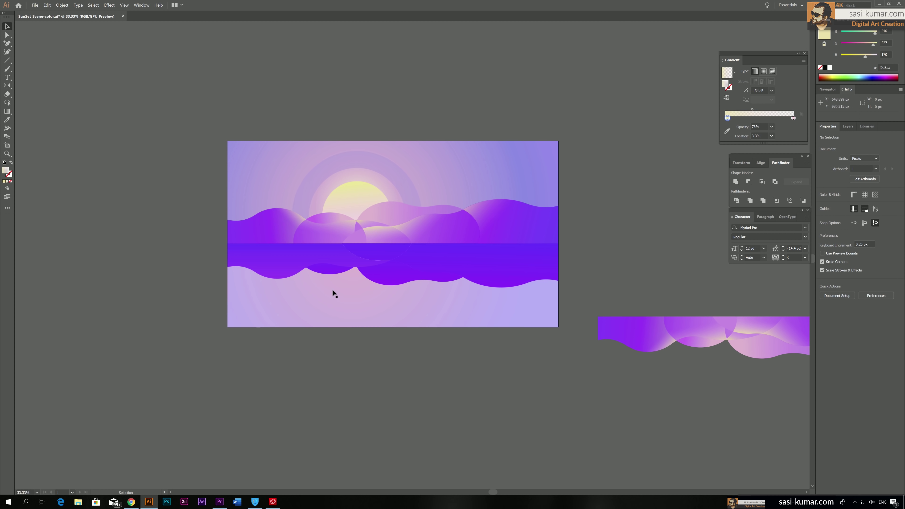
Raise the two reflection waves' left gradient stop red value to 204.
left_click(436, 270)
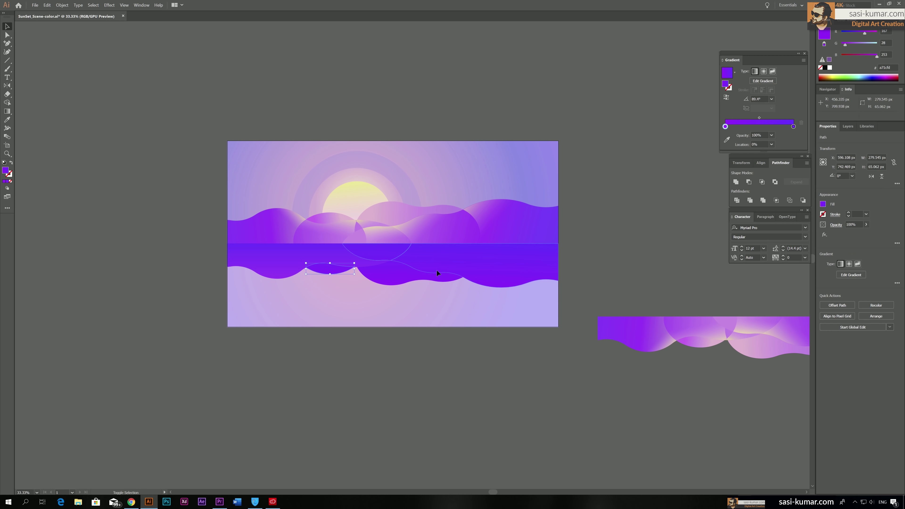
left_click(340, 275, "shift")
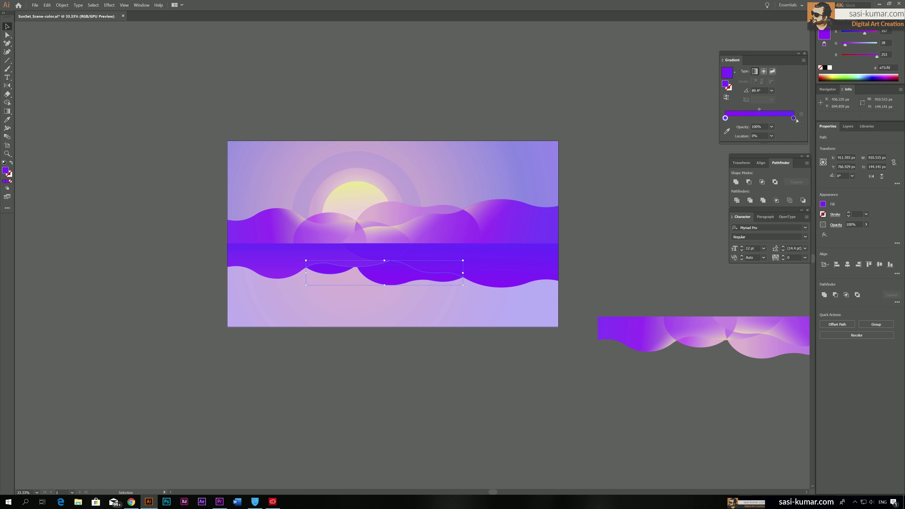
double_click(726, 118)
left_click(775, 179)
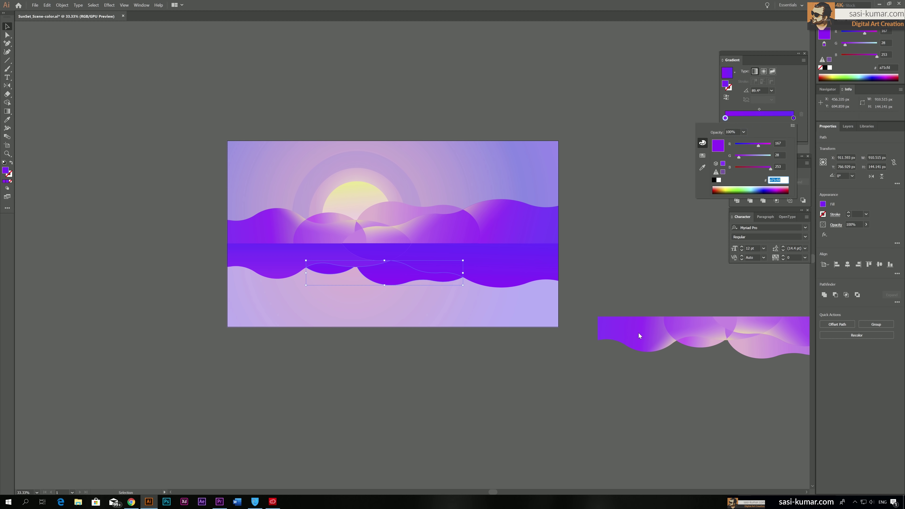
key("Return")
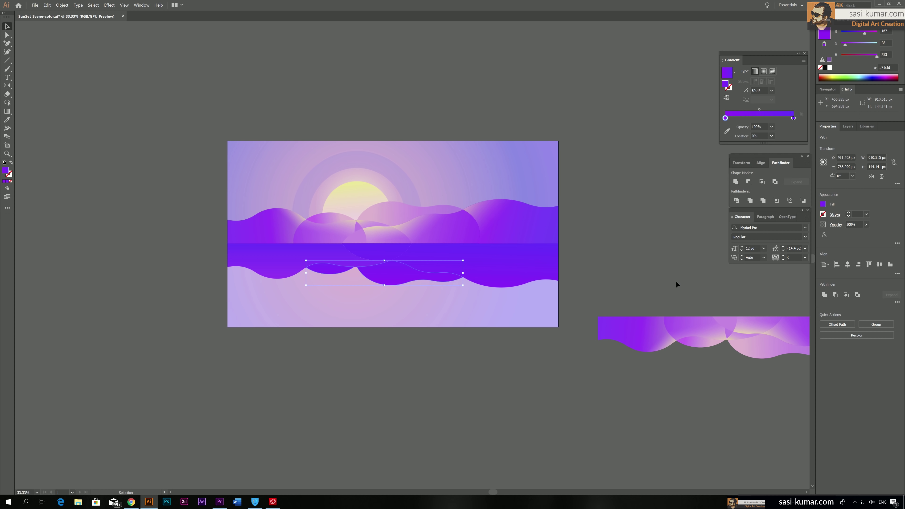
double_click(726, 118)
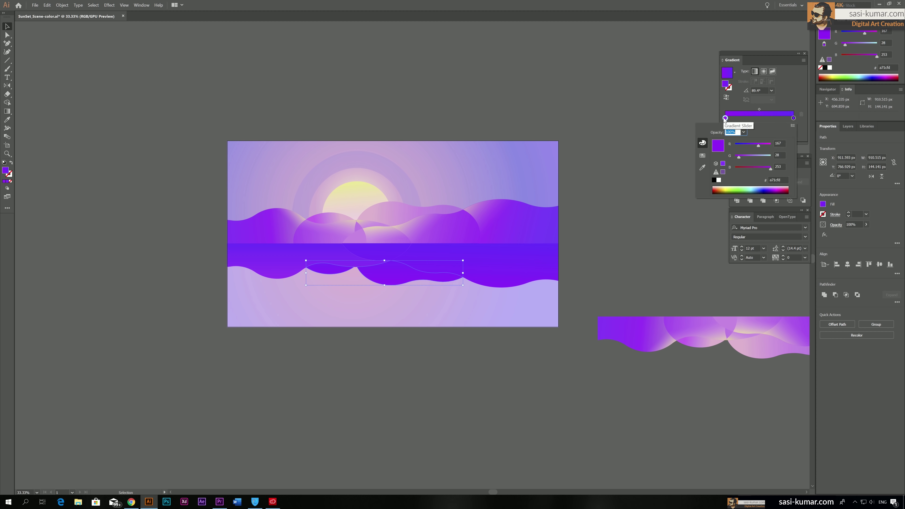
left_click_drag(763, 147, 767, 148)
left_click(343, 95)
left_click(343, 96)
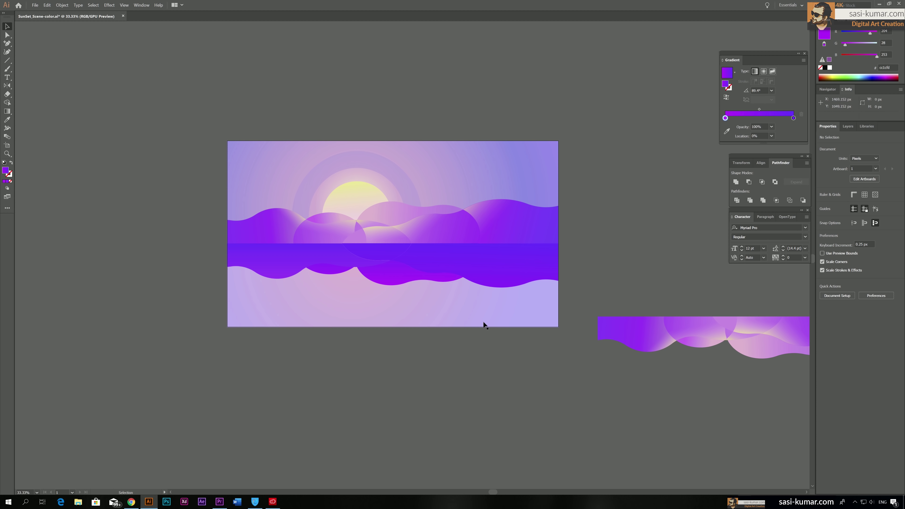
Lower both reflection waves' gradient stop opacity to 50%, then 40%, then 30%.
left_click(507, 270)
left_click(308, 259, "shift")
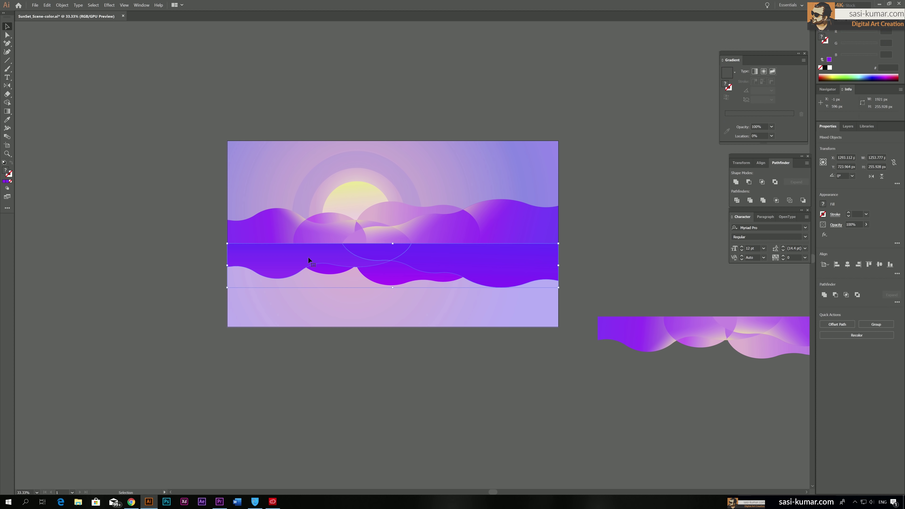
left_click(489, 299)
left_click(492, 278)
left_click(284, 262, "shift")
left_click(772, 127)
left_click(782, 174)
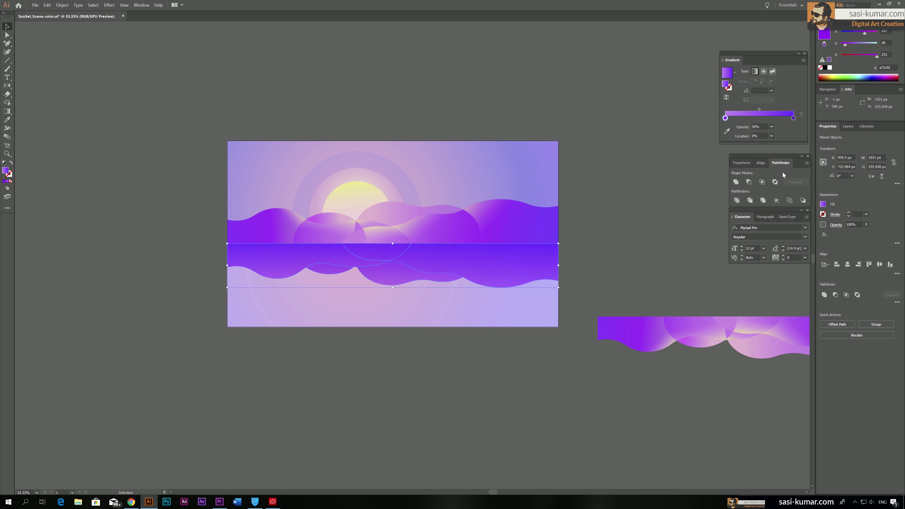
left_click(772, 127)
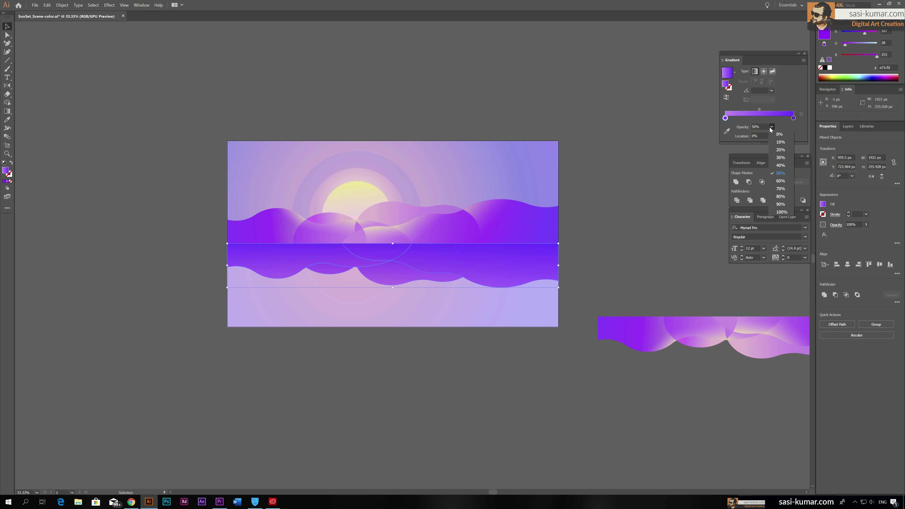
left_click(782, 167)
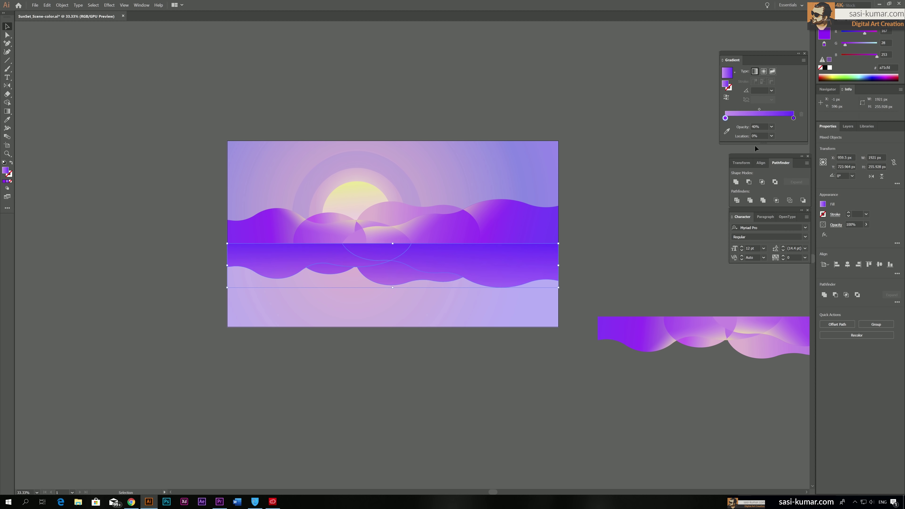
left_click(772, 127)
left_click(782, 159)
left_click(449, 103)
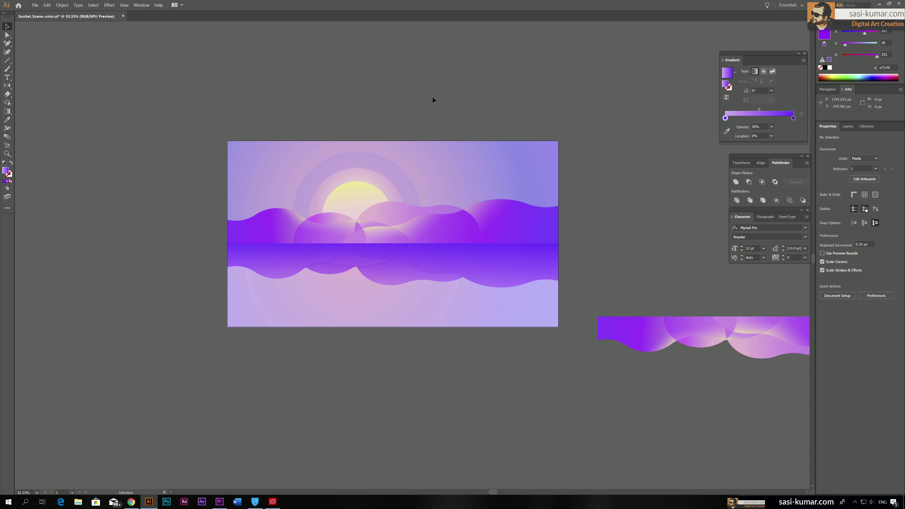
left_click_drag(539, 94, 518, 98)
Isolate the dark purple reflection wave and nudge its path about a pixel.
left_click(383, 278)
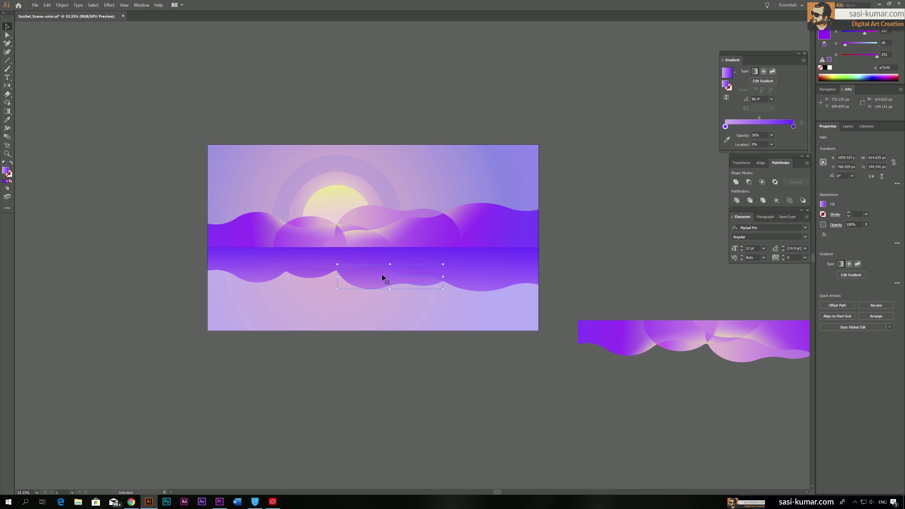
scroll(380, 279, "up", 5)
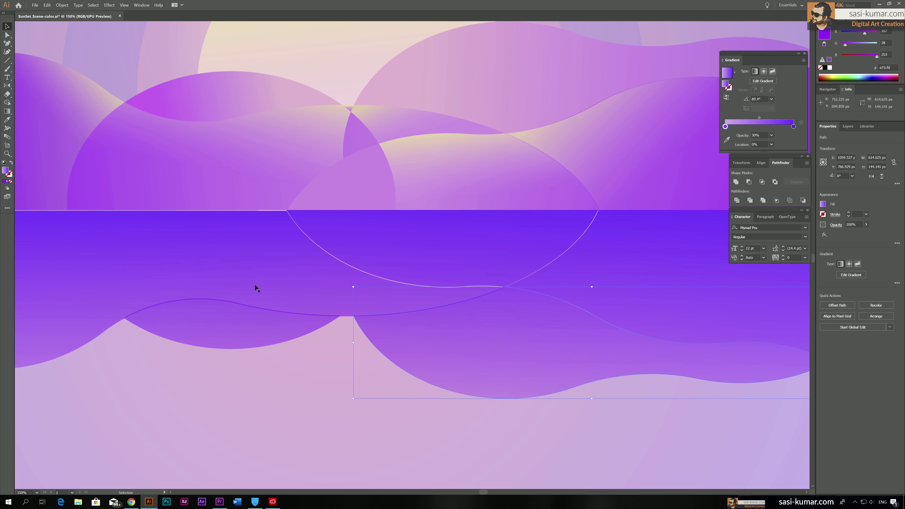
double_click(255, 259)
left_click_drag(260, 258, 259, 257)
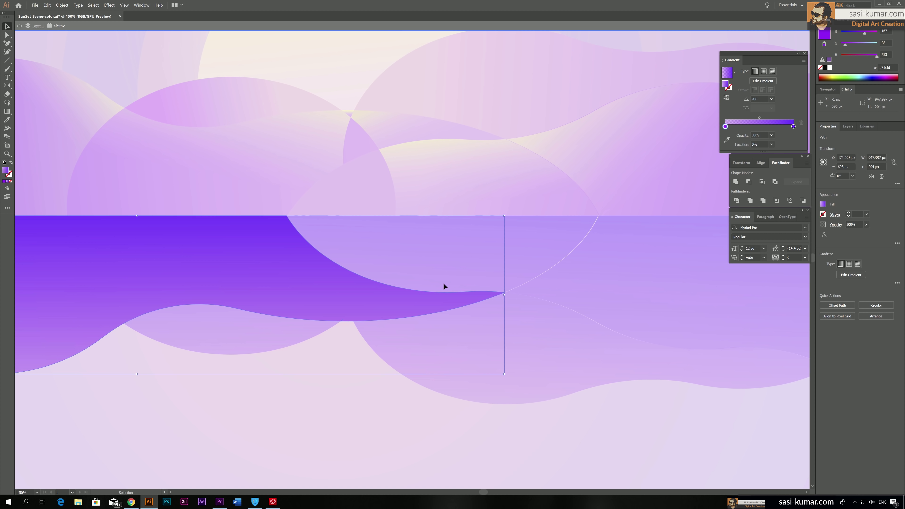
left_click(642, 284)
Nudge another water wave path slightly, then zoom back out to the whole artboard.
left_click_drag(716, 328, 502, 329)
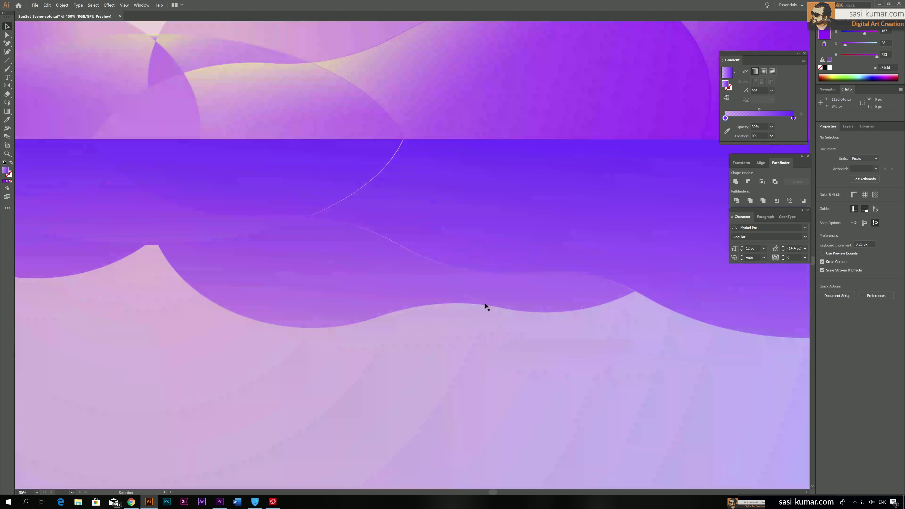
left_click(401, 194)
double_click(408, 192)
left_click_drag(396, 196, 396, 197)
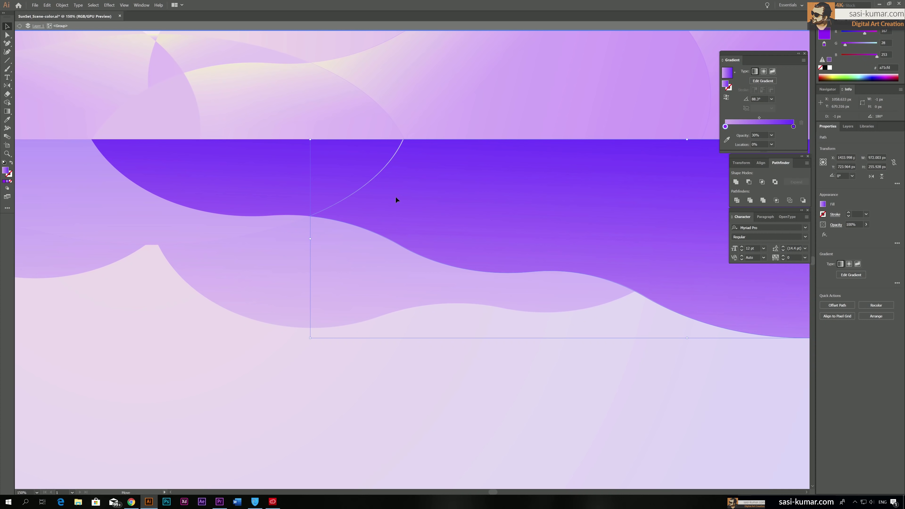
left_click(558, 360)
left_click_drag(400, 350, 592, 331)
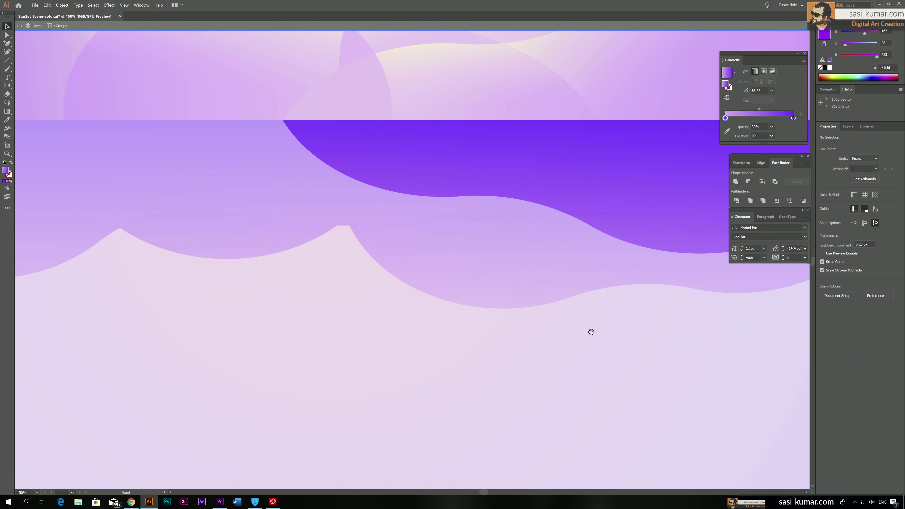
double_click(446, 319)
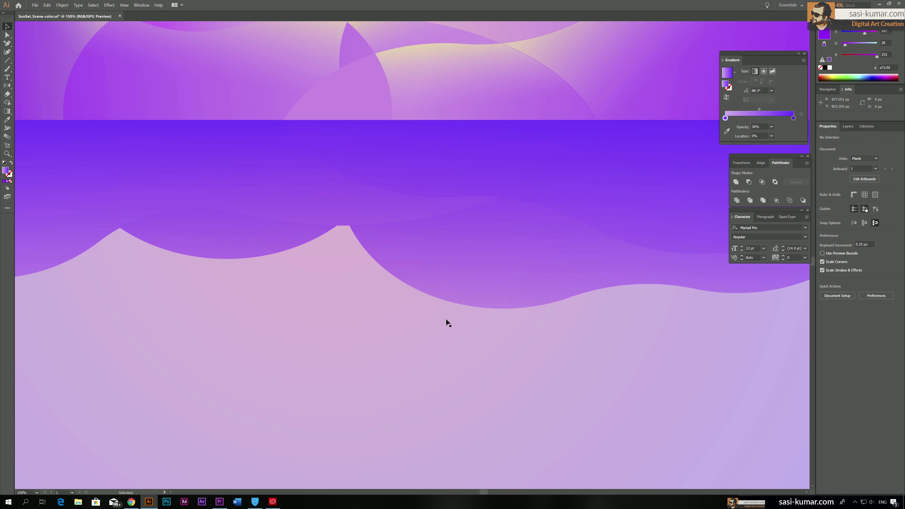
key("ctrl+minus")
key("ctrl+minus")
key("ctrl+minus")
key("ctrl+minus")
left_click_drag(404, 296, 316, 374)
left_click_drag(570, 234, 569, 201)
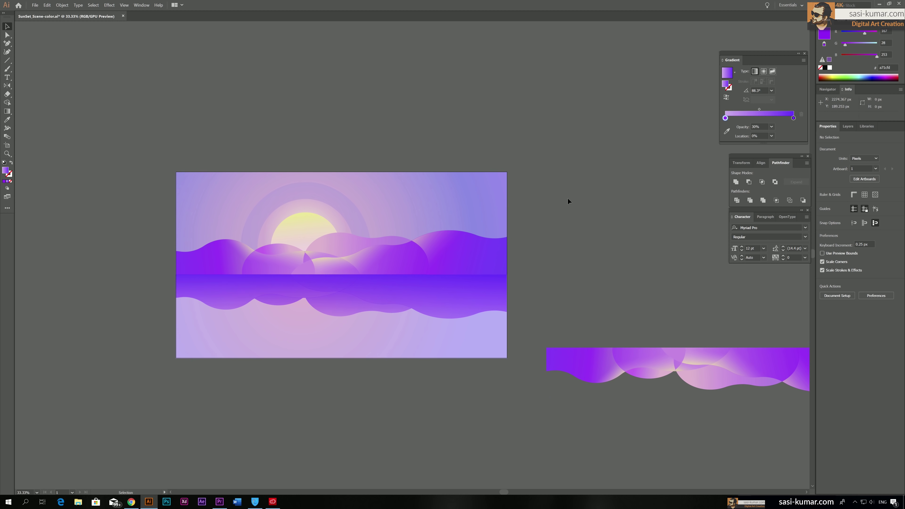
left_click(352, 308)
Fade the lower reflection wave's gradient stop to 10% opacity.
left_click(291, 302)
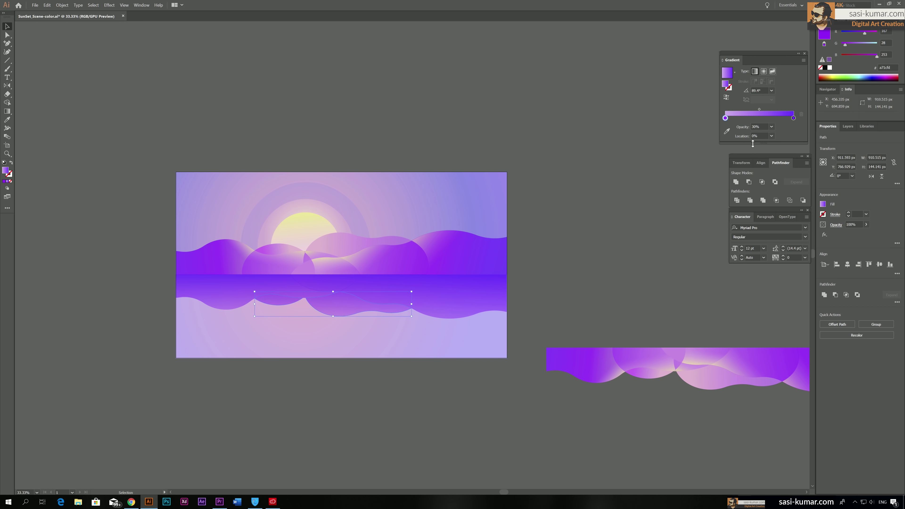
left_click(772, 126)
left_click(785, 143)
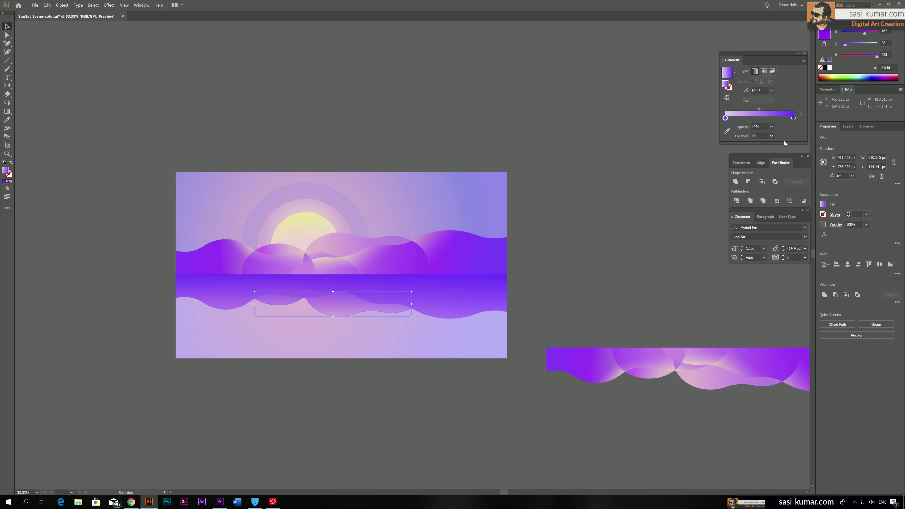
left_click(397, 100)
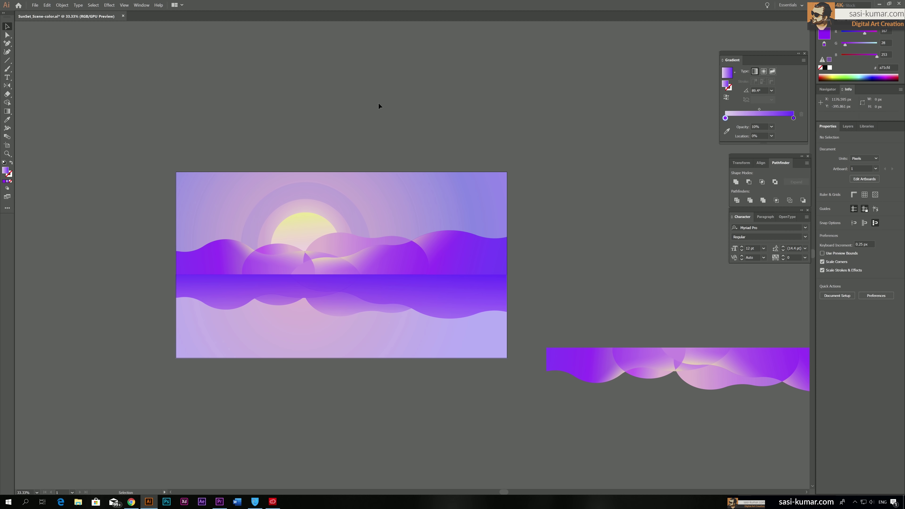
Set both reflected waves to 10% gradient opacity and the middle wave to 5%.
left_click(429, 297)
left_click(224, 289, "shift")
left_click(772, 127)
left_click(784, 143)
left_click(360, 308)
left_click_drag(766, 127, 638, 121)
type("5")
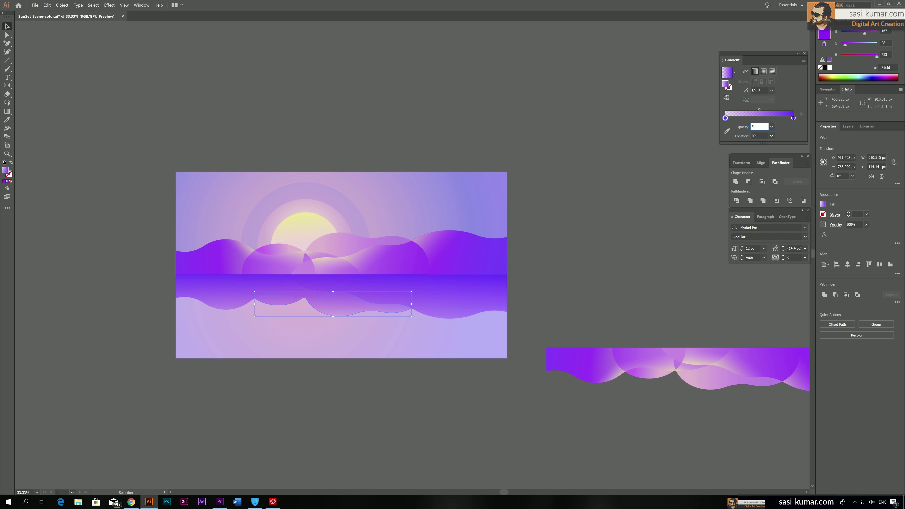
key("Return")
left_click(113, 112)
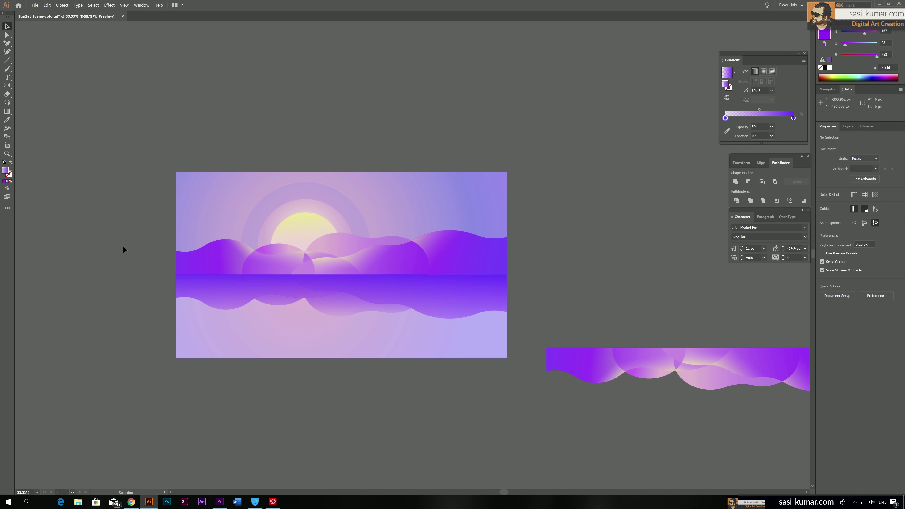
Direct-select the left and right reflected wave paths together.
left_click_drag(617, 284, 605, 281)
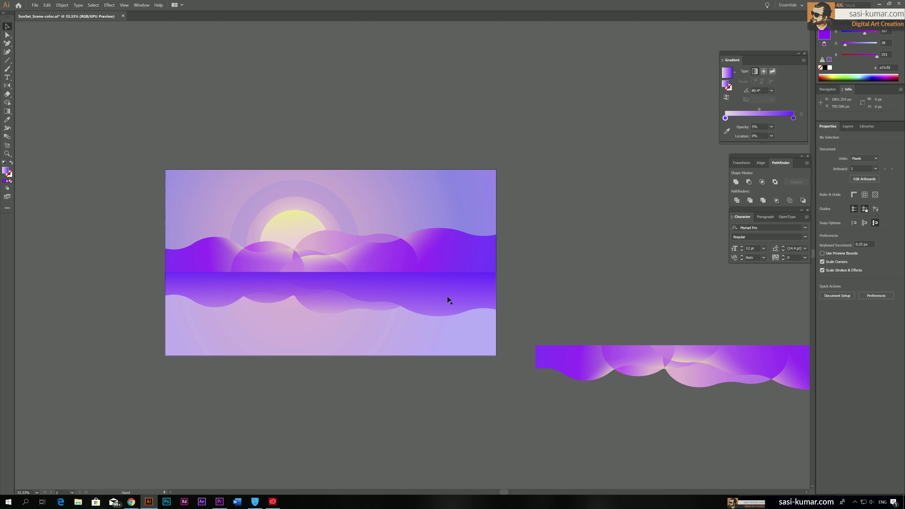
left_click(448, 298)
left_click(115, 183)
left_click(7, 35)
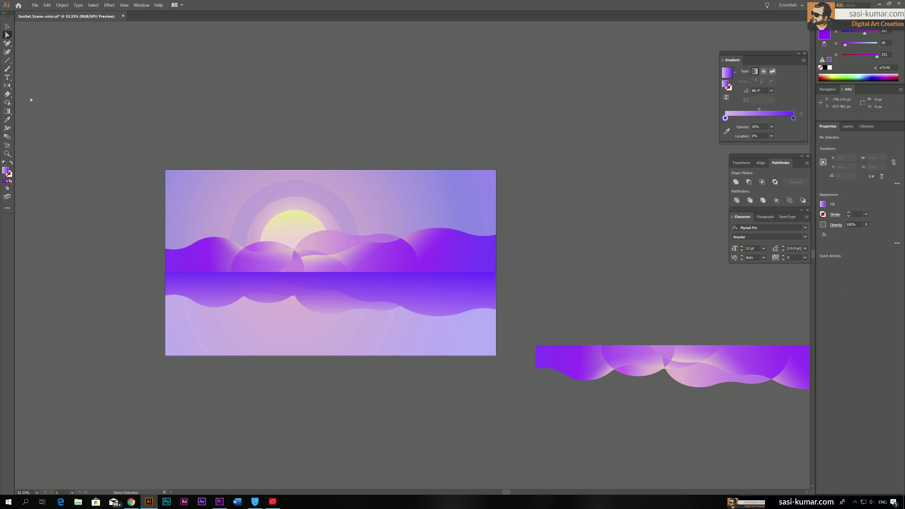
left_click(205, 289)
left_click(424, 290, "shift")
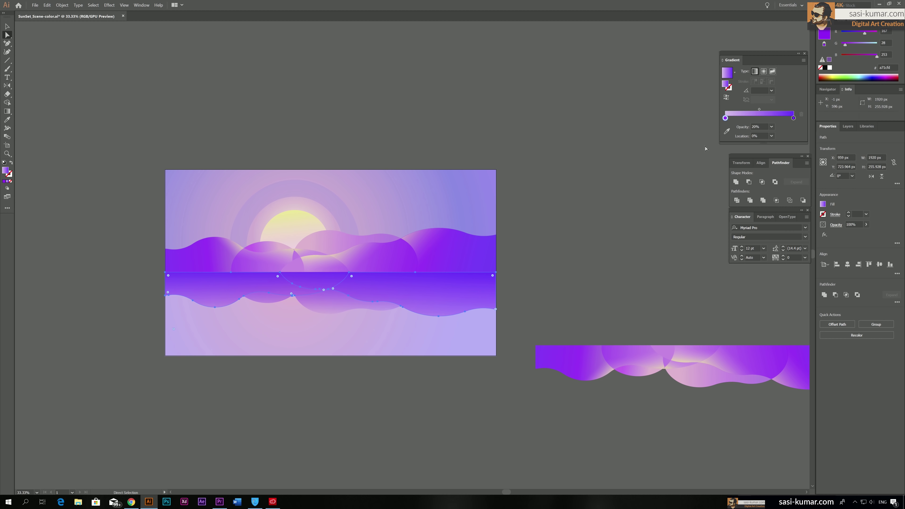
Shift the water gradient midpoint to 37.14%, set the right stop's red to 92 and its opacity to 70%.
left_click_drag(760, 109, 752, 110)
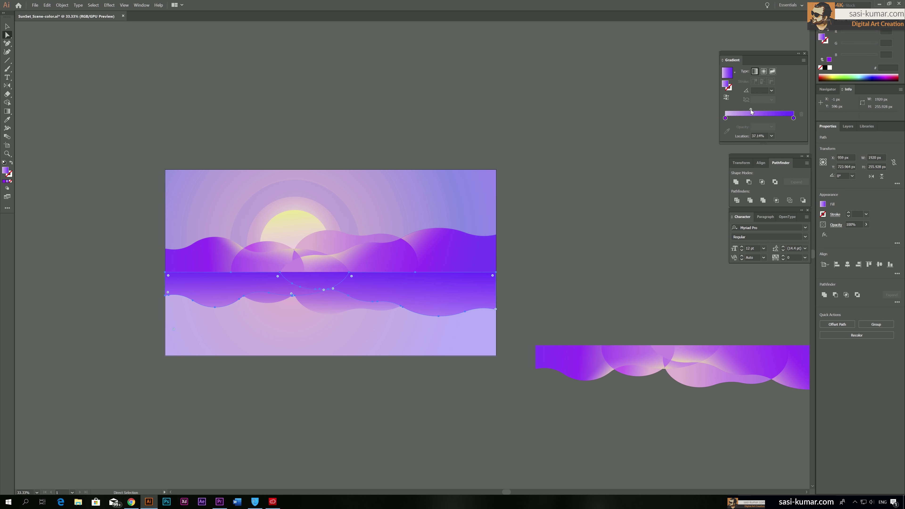
double_click(793, 118)
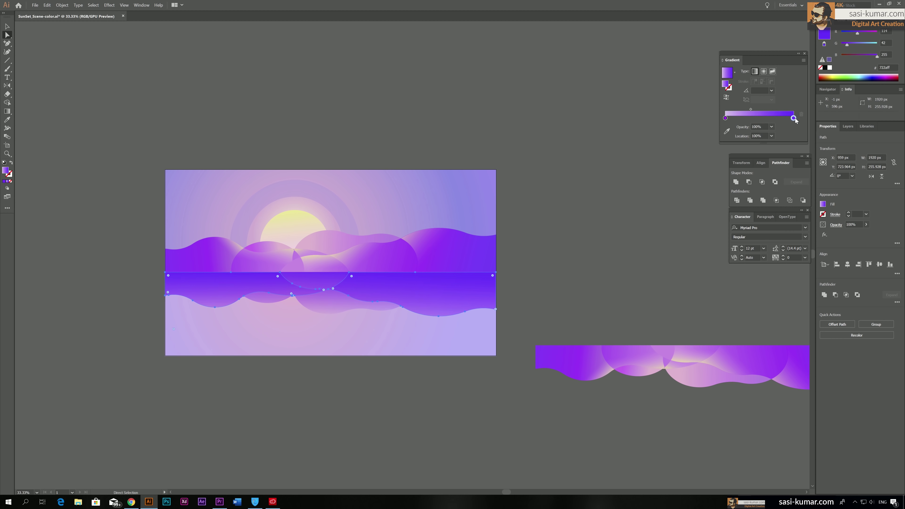
left_click_drag(751, 150, 749, 146)
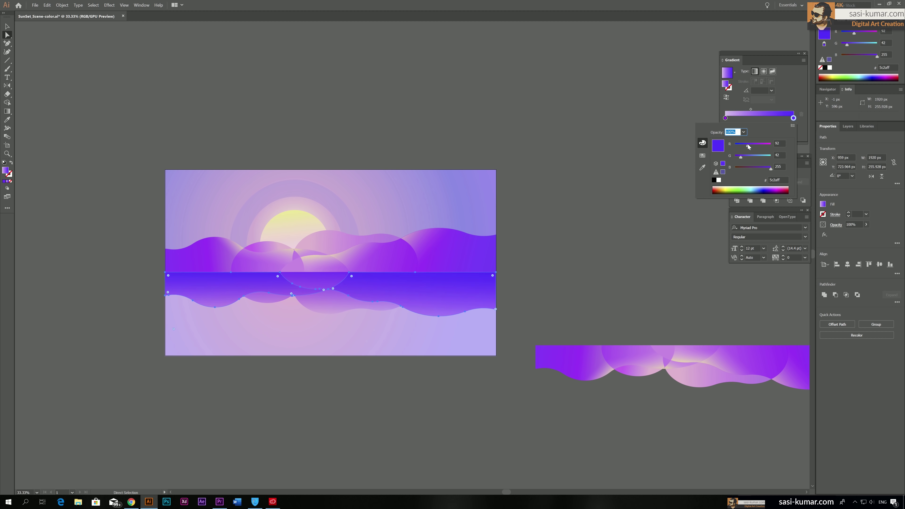
left_click(802, 123)
left_click(772, 126)
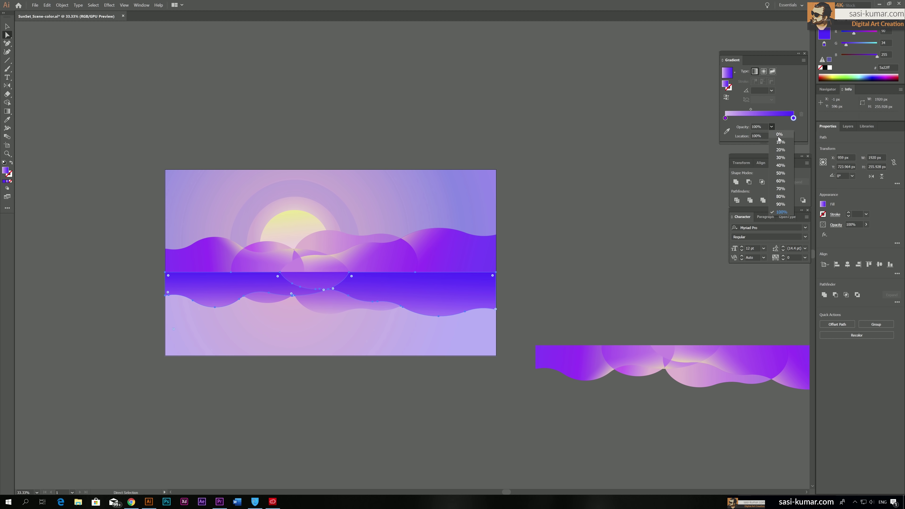
left_click(781, 173)
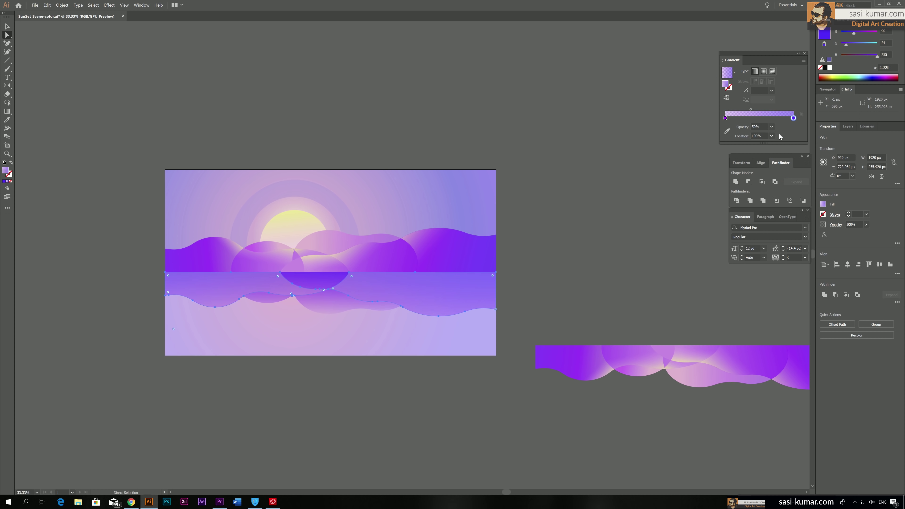
left_click(772, 126)
left_click(783, 191)
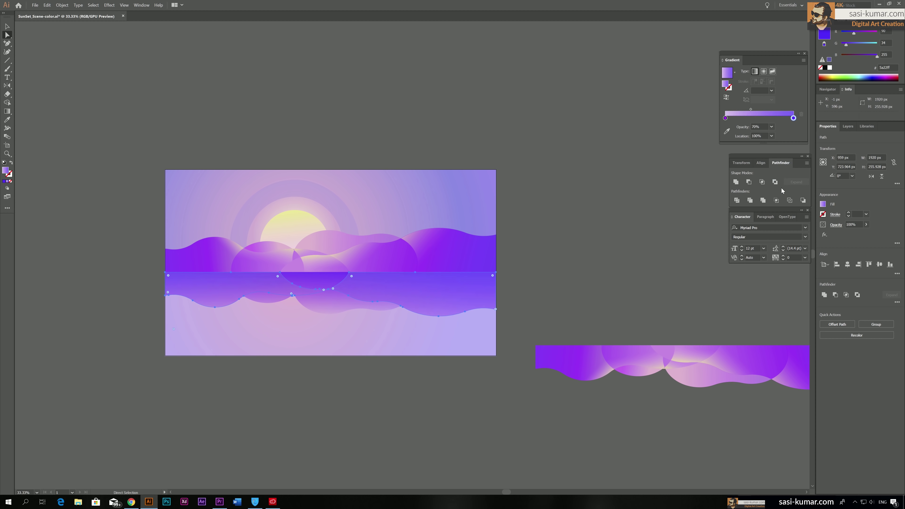
Merge the group of water wave shapes into one shape with Pathfinder Unite.
left_click(7, 26)
left_click(313, 64)
left_click(316, 279)
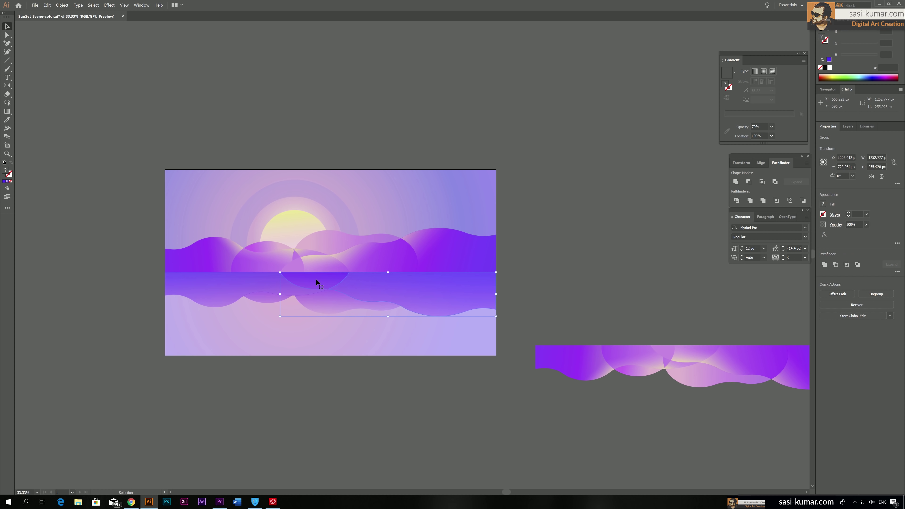
left_click(737, 182)
left_click(293, 125)
Set the right-hand water wave's gradient stop opacity to 80%.
key("a")
left_click(414, 294)
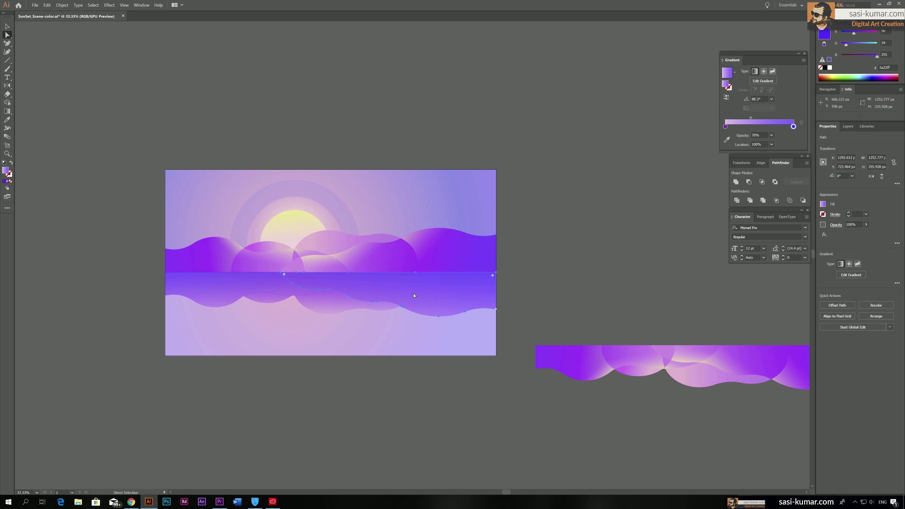
left_click(246, 289)
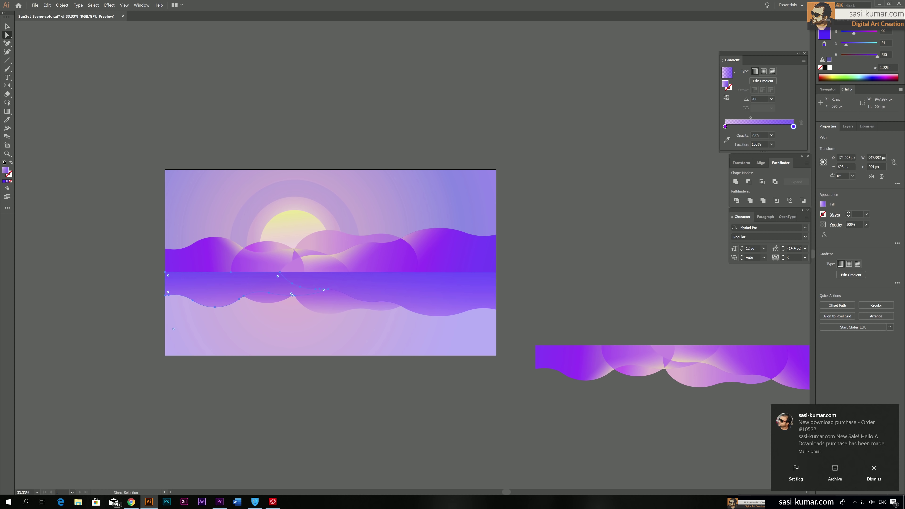
left_click(879, 480)
left_click(457, 153)
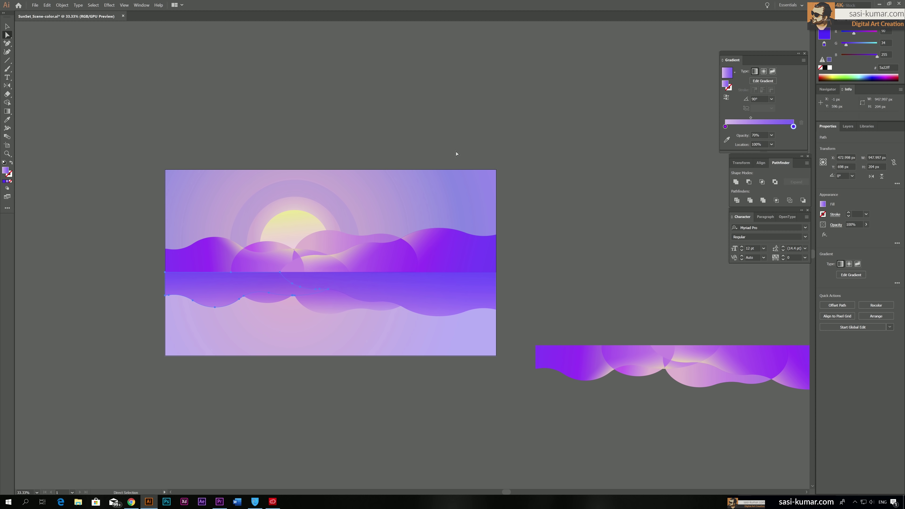
left_click(425, 293)
left_click(772, 135)
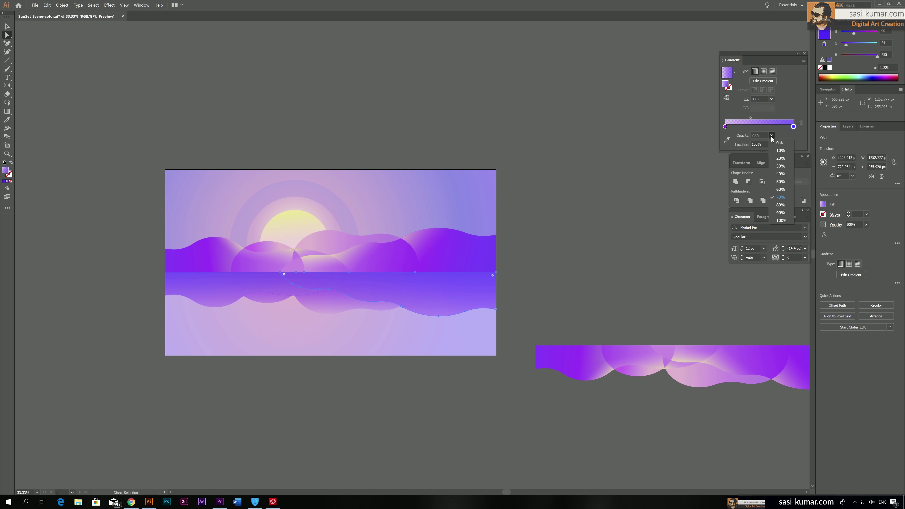
left_click(781, 204)
Set the left wave's stop opacity to 60%, then both waves' stop opacity to 40%.
left_click(262, 284)
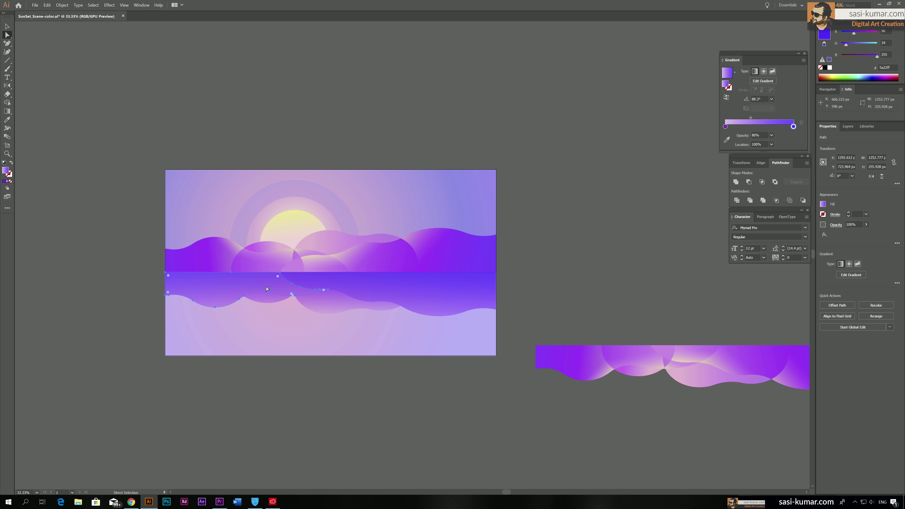
left_click(772, 135)
left_click(781, 190)
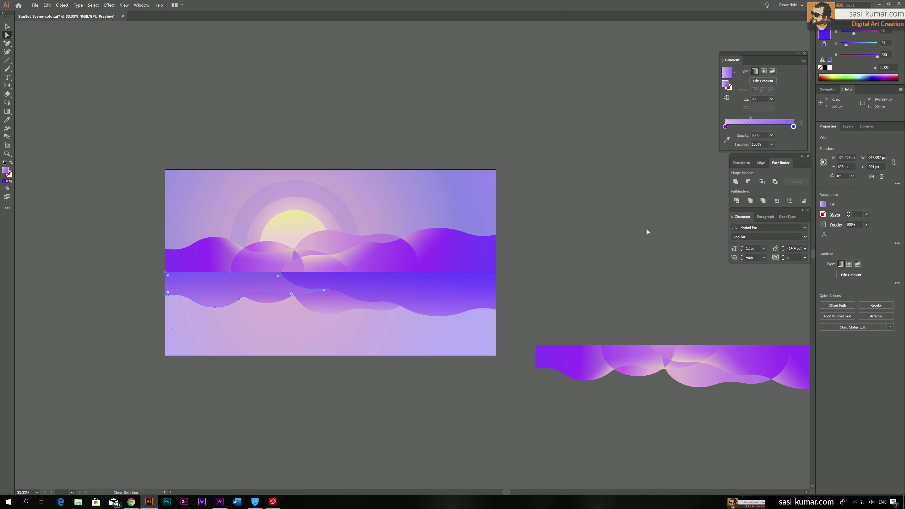
left_click(319, 348)
left_click(273, 304)
left_click(273, 304, "shift")
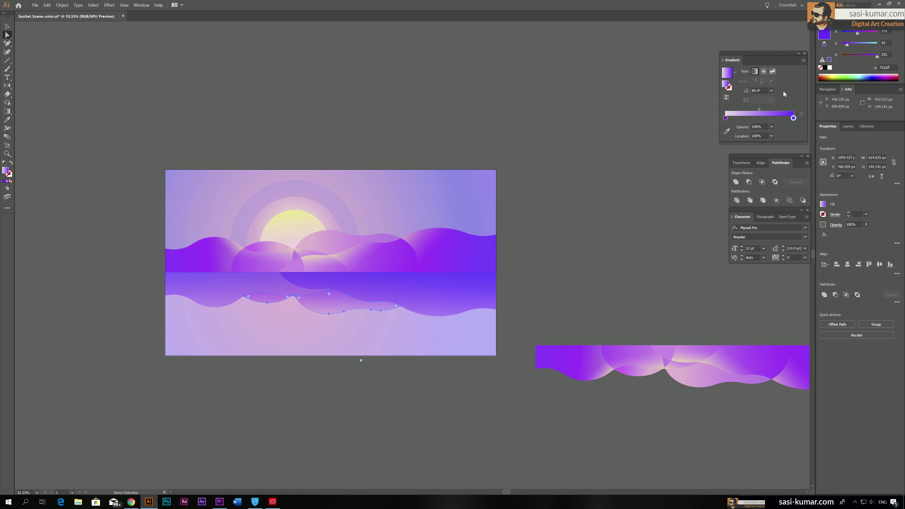
left_click(772, 126)
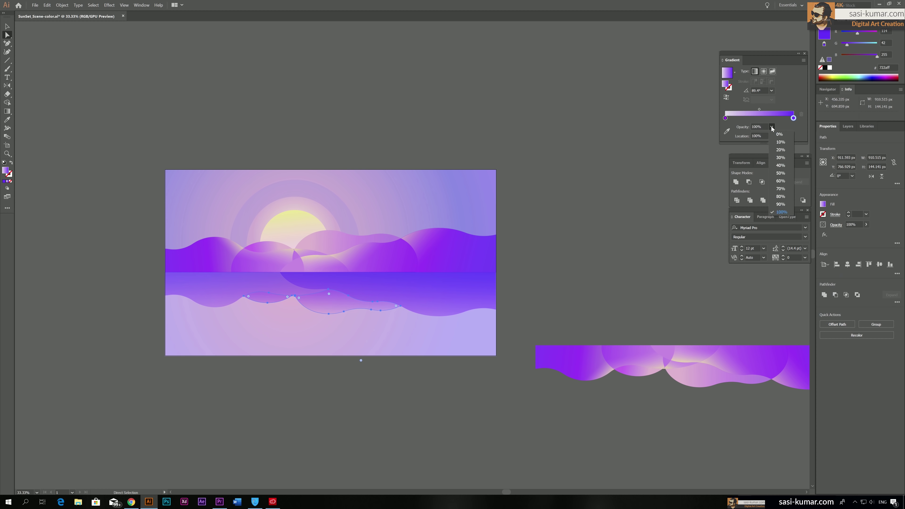
left_click(782, 171)
left_click(460, 86)
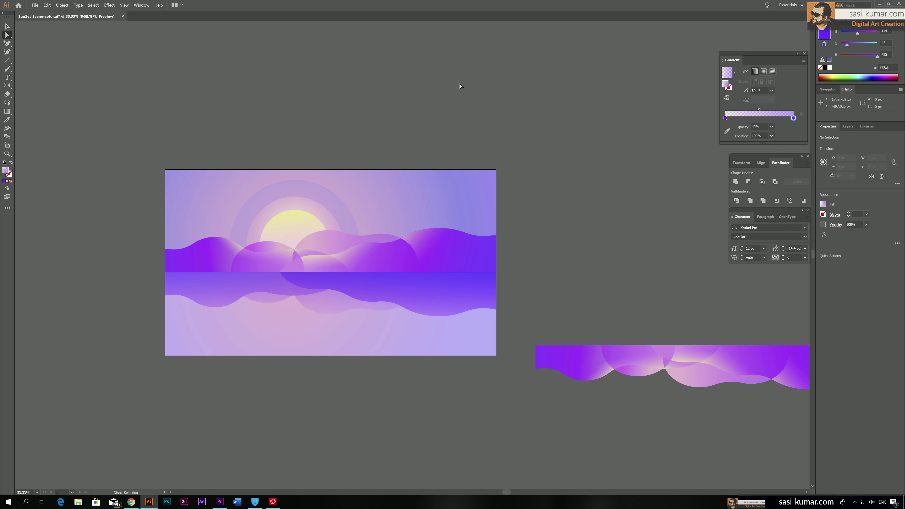
Redraw the lower water rectangle's radial glow smaller beneath the sun with the Gradient tool.
left_click(263, 325)
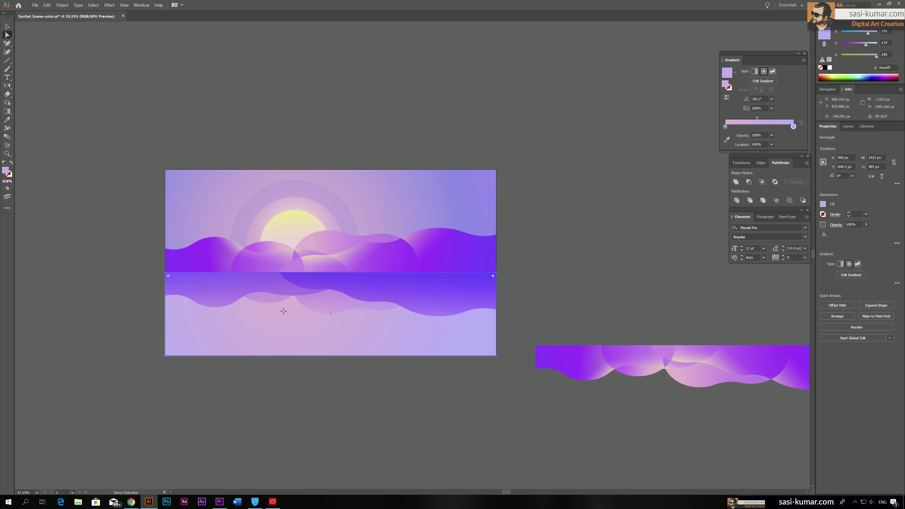
key("g")
left_click_drag(297, 291, 296, 360)
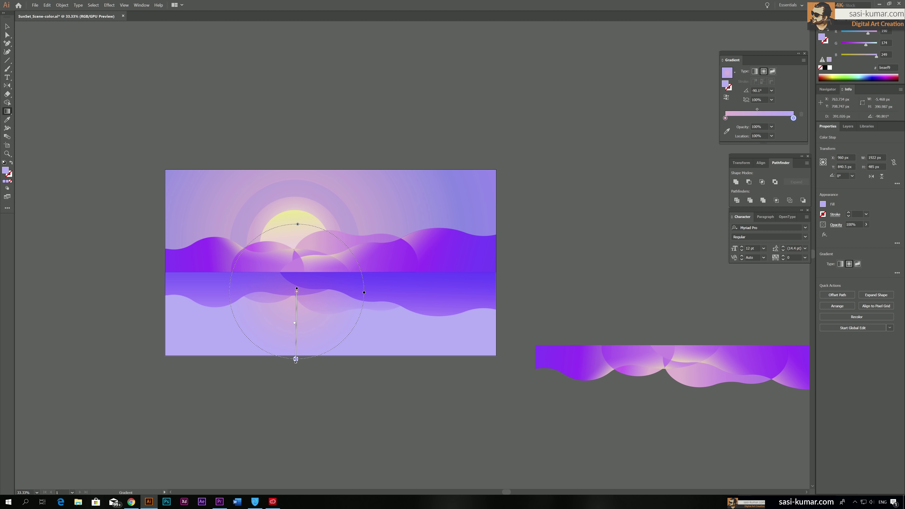
left_click_drag(295, 281, 297, 310)
key("v")
left_click(307, 209)
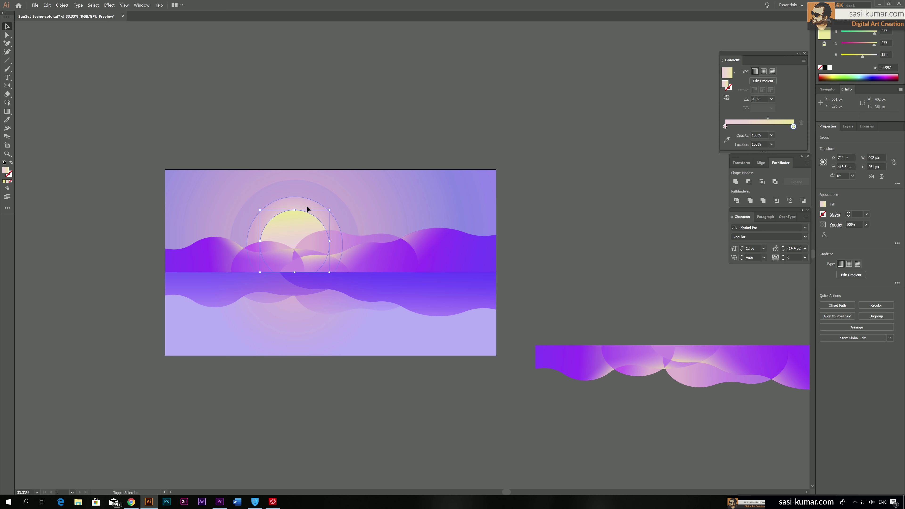
Duplicate the sun group above the artboard, trying Minus Front on its circles and then undoing it.
left_click_drag(299, 222, 327, 99)
left_click(447, 123)
left_click(327, 126)
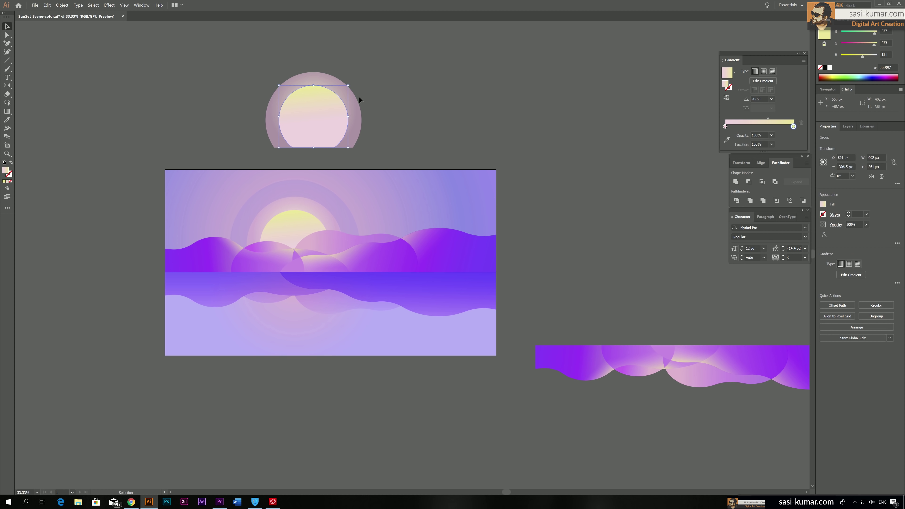
double_click(324, 110)
key("ctrl+a")
left_click(749, 183)
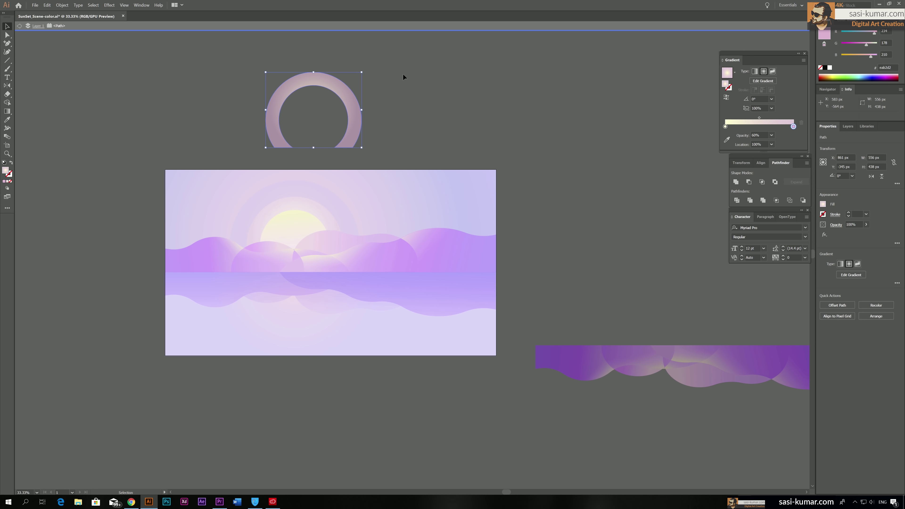
double_click(410, 71)
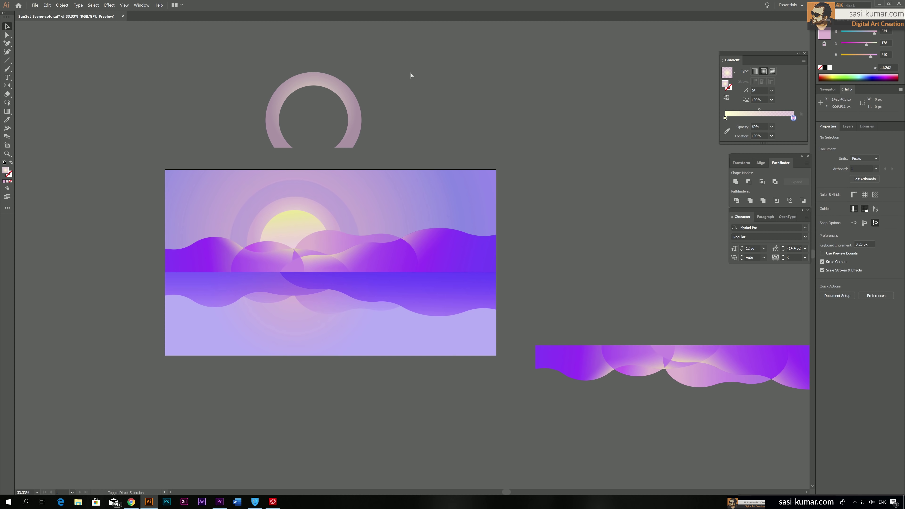
key("ctrl+z")
Lower the opacity of the copied halo ring and inner sun circle.
left_click(354, 108)
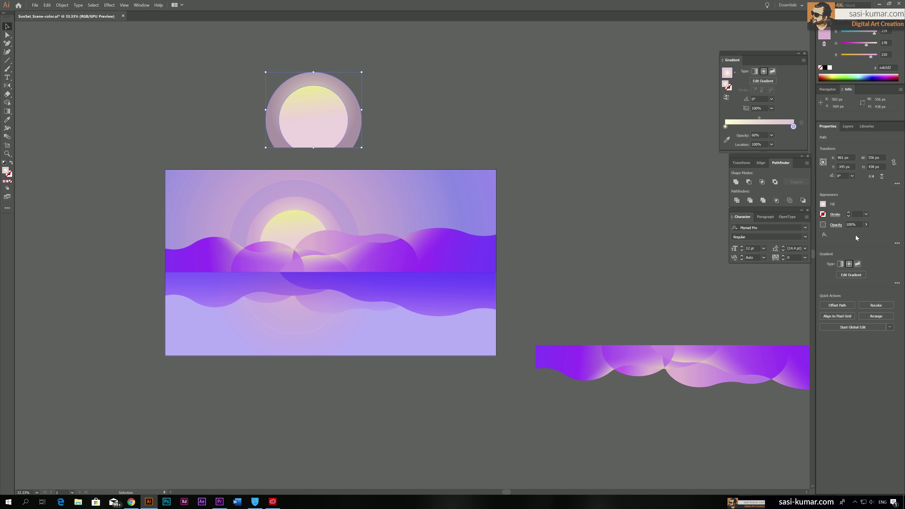
left_click(866, 224)
left_click_drag(859, 236, 854, 235)
left_click(303, 120)
left_click(866, 224)
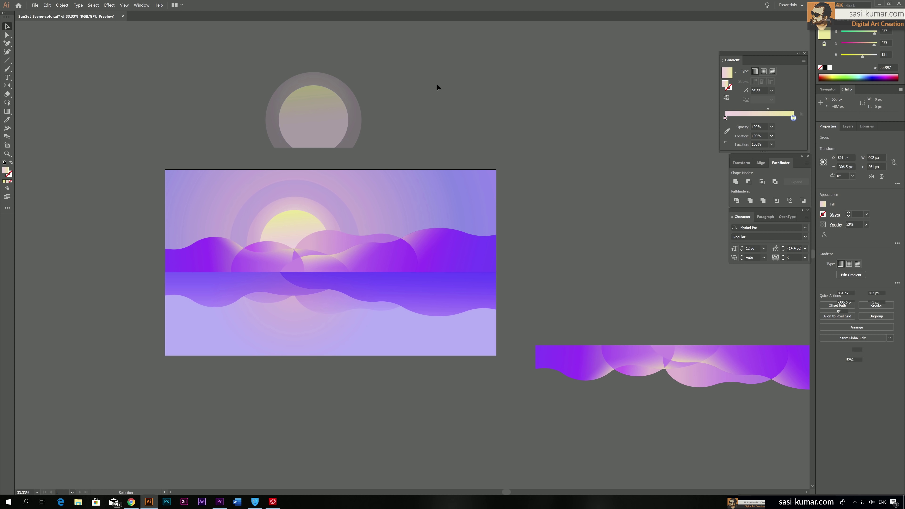
left_click(273, 118)
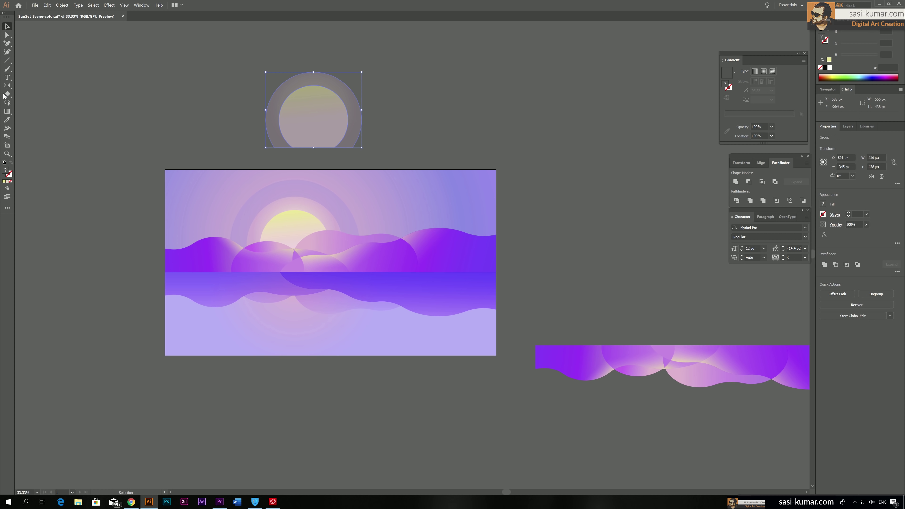
Flip the sun copy vertically with Reflect and move it onto the water directly below the sun.
double_click(7, 85)
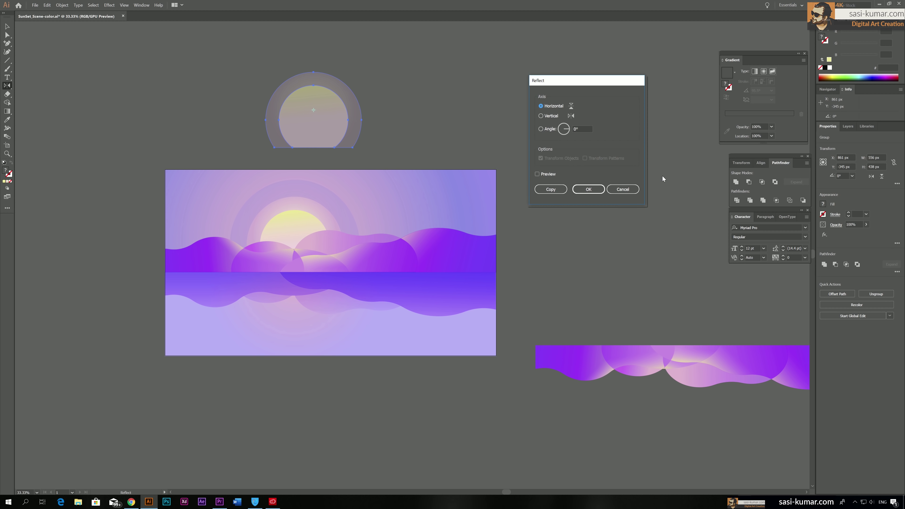
left_click(578, 188)
key("v")
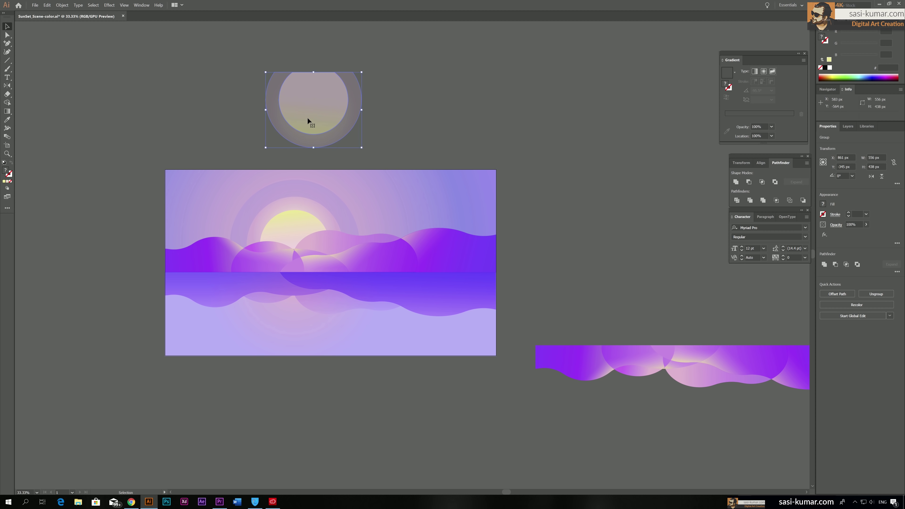
left_click_drag(309, 121, 291, 298)
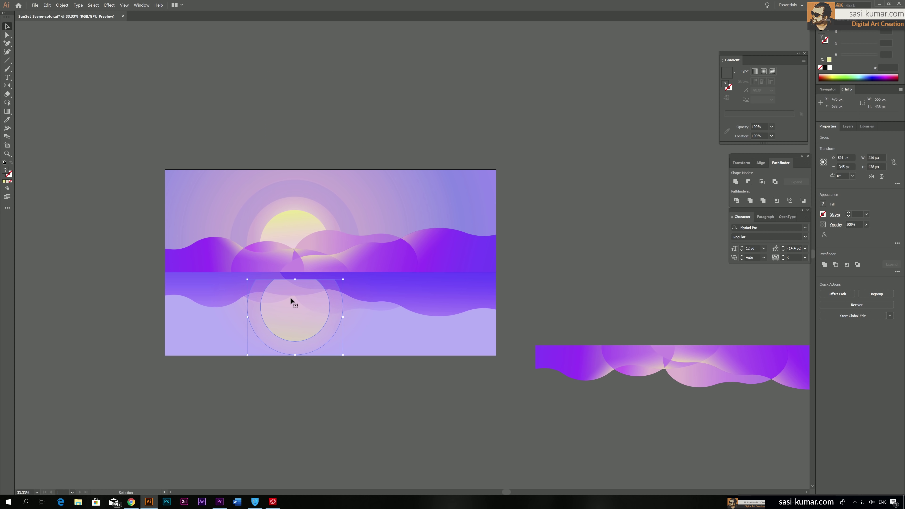
left_click(339, 132)
left_click(307, 305)
left_click_drag(304, 314, 306, 309)
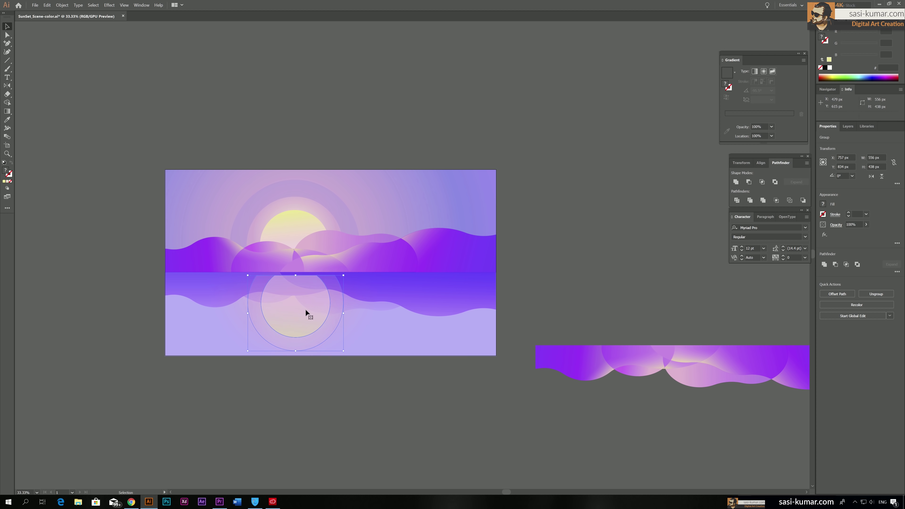
Select the sun reflection group in the water, then the right wave reflection path.
left_click(302, 332)
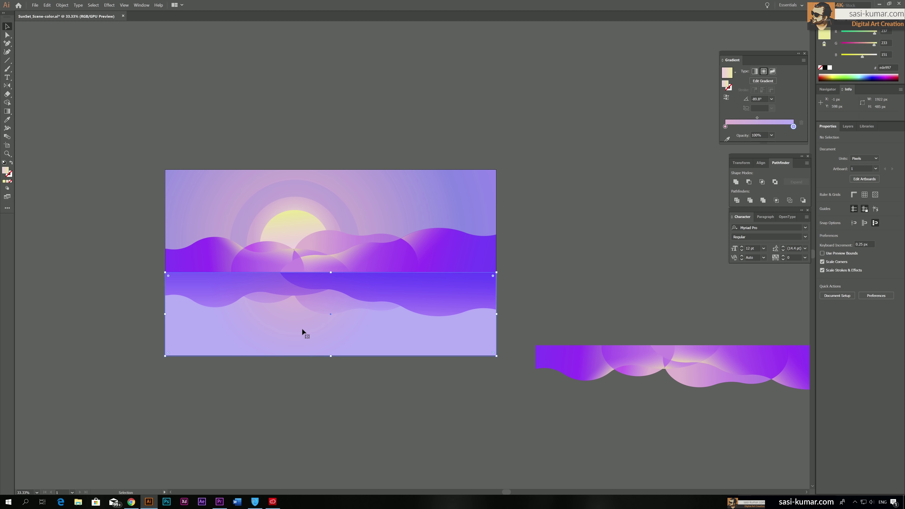
double_click(303, 328)
left_click(303, 328)
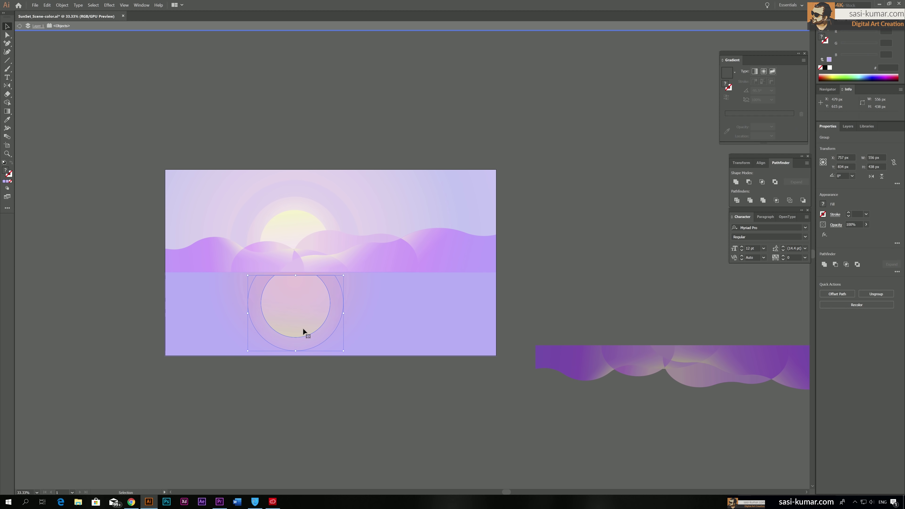
double_click(646, 231)
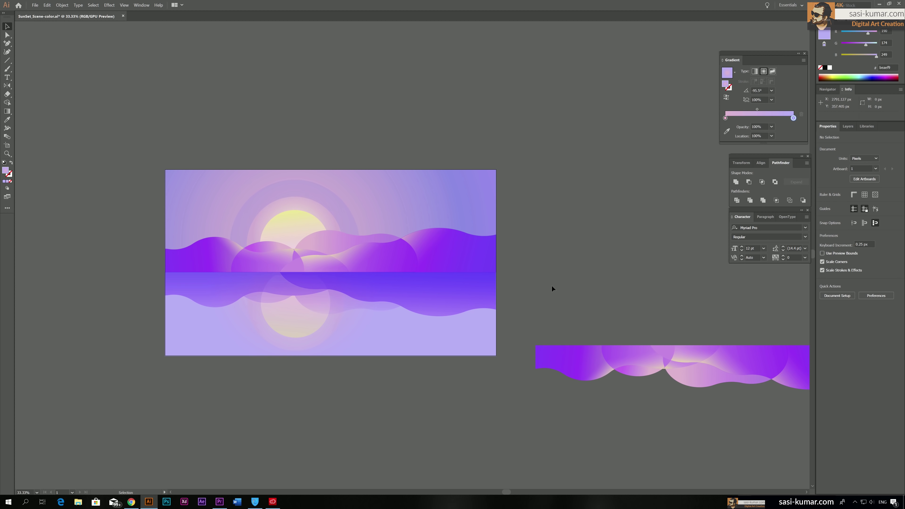
left_click(300, 318)
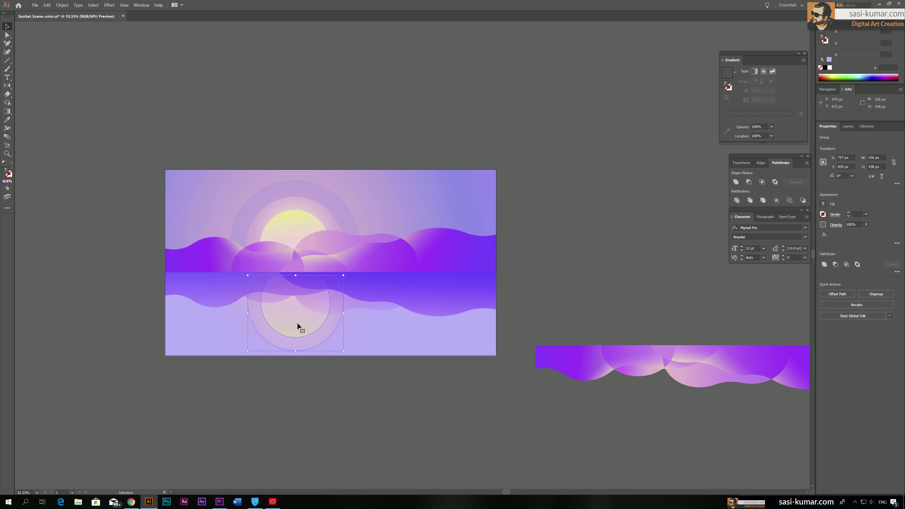
left_click(314, 305)
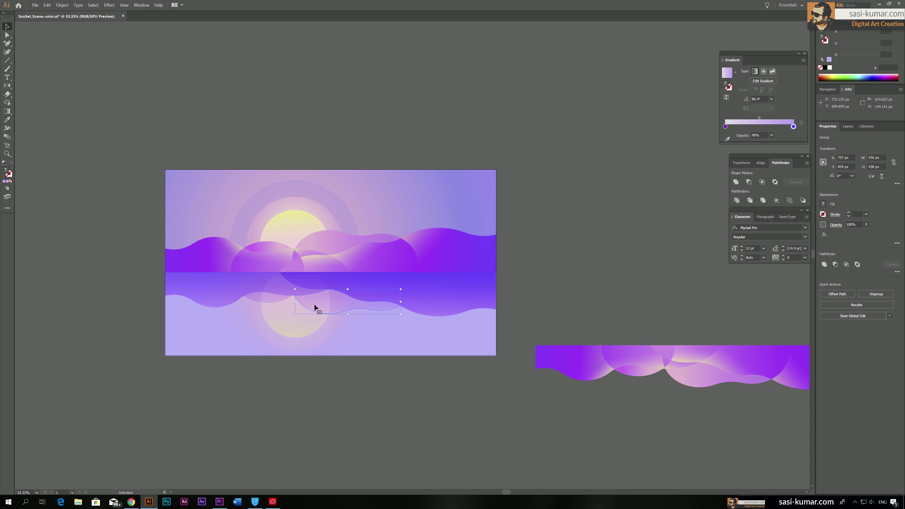
Copy the four wave paths above the artboard and unite them into one shape.
left_click(274, 299, "shift")
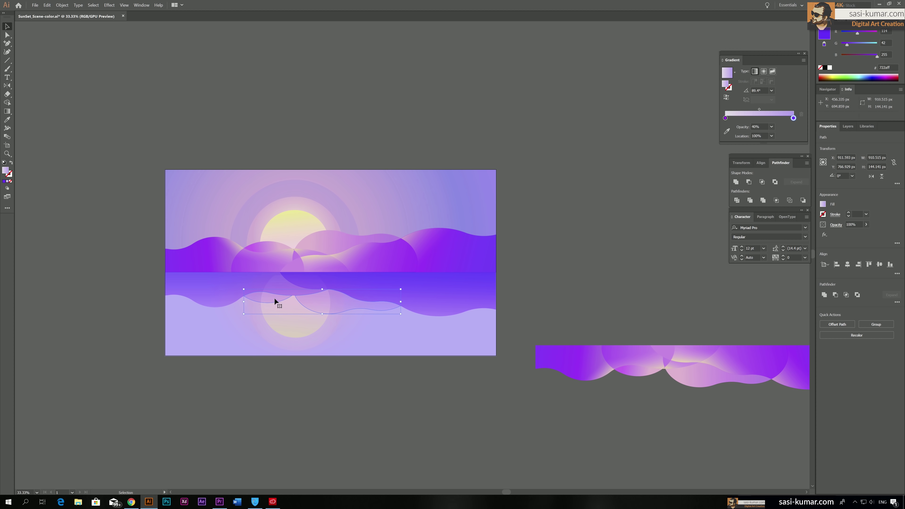
left_click(717, 257)
left_click(184, 284)
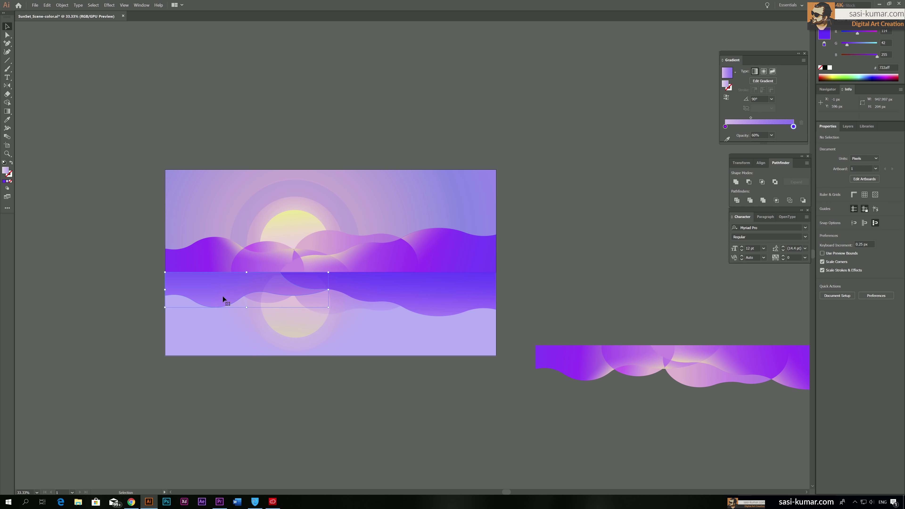
left_click(271, 299, "shift")
left_click(352, 304, "shift")
left_click(363, 288, "shift")
left_click_drag(361, 299, 362, 115)
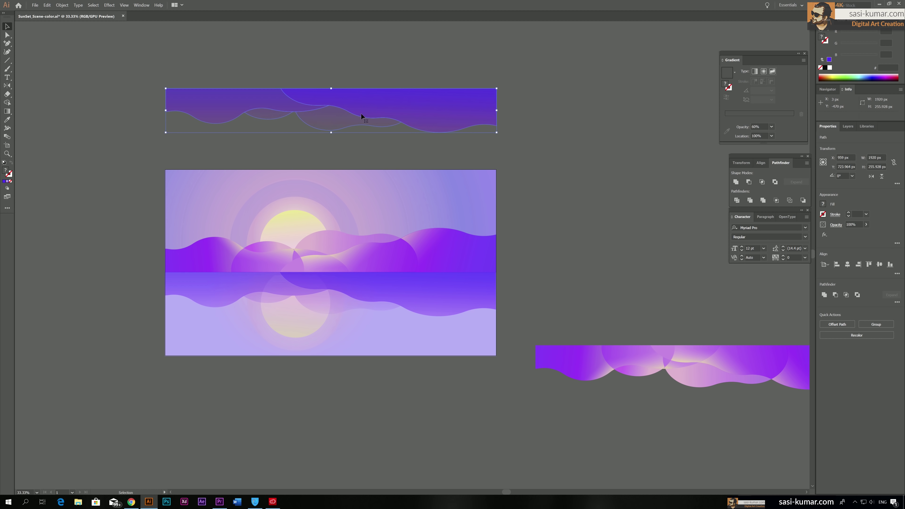
left_click(735, 182)
Fill the merged wave solid blue-violet and position it over the reflected sun, selecting both.
key("ctrl+minus")
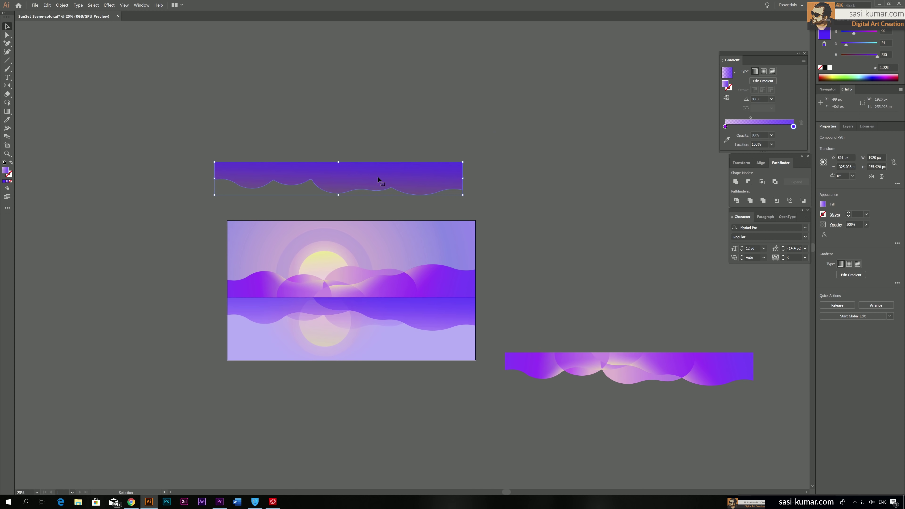
left_click_drag(378, 176, 390, 310)
key("ctrl+plus")
key("ctrl+plus")
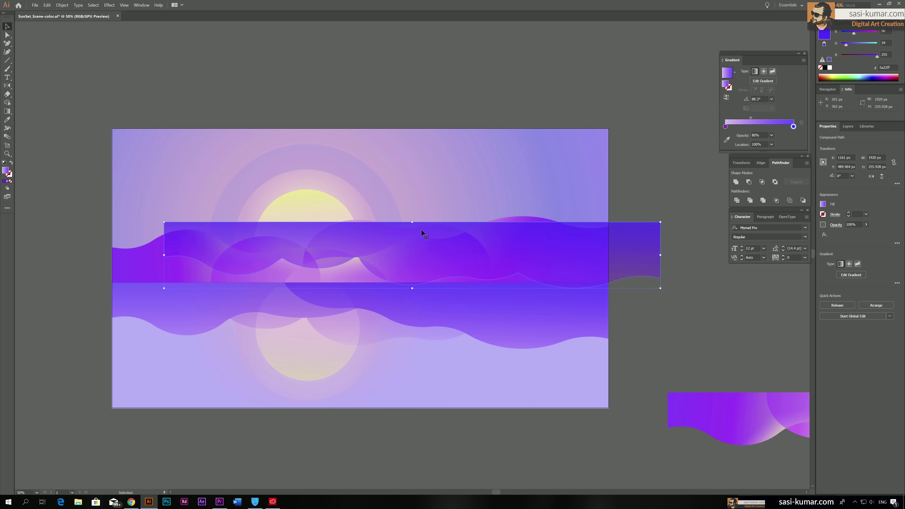
left_click_drag(422, 230, 351, 455)
scroll(349, 303, "down", 3)
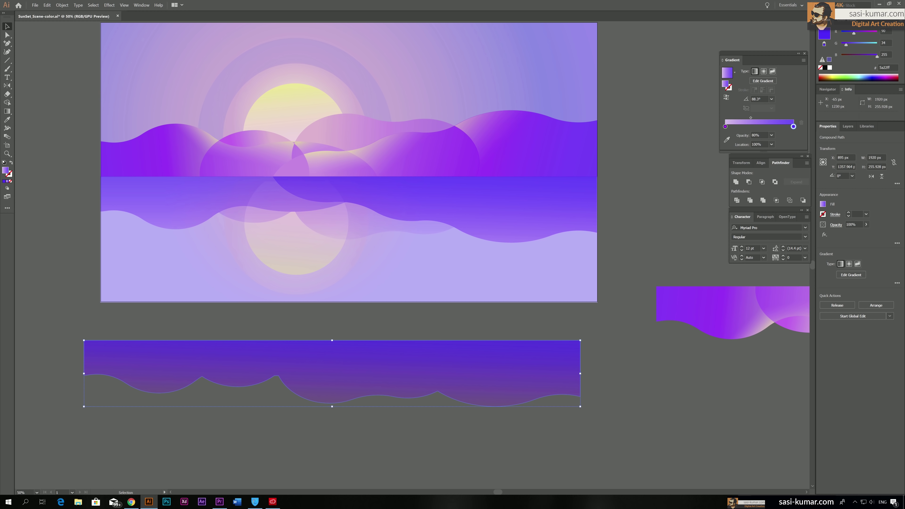
left_click(4, 181)
left_click_drag(155, 361, 170, 194)
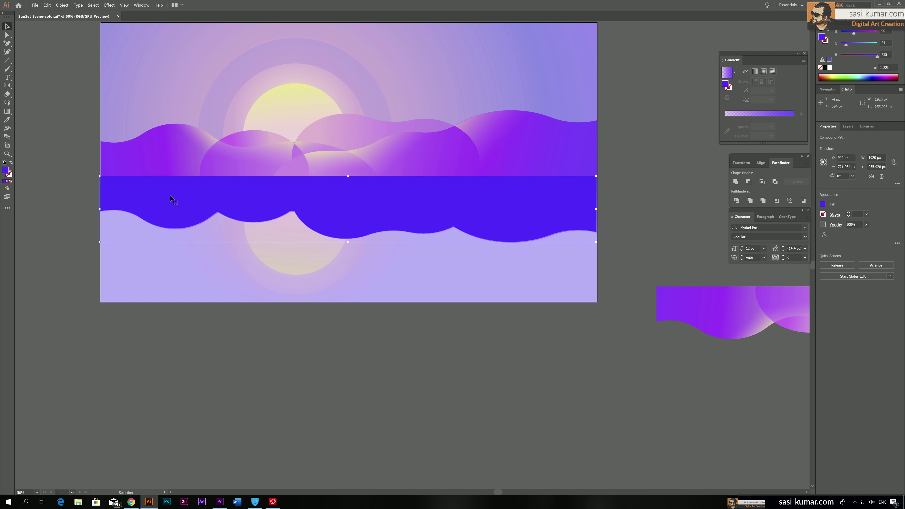
left_click(286, 250, "shift")
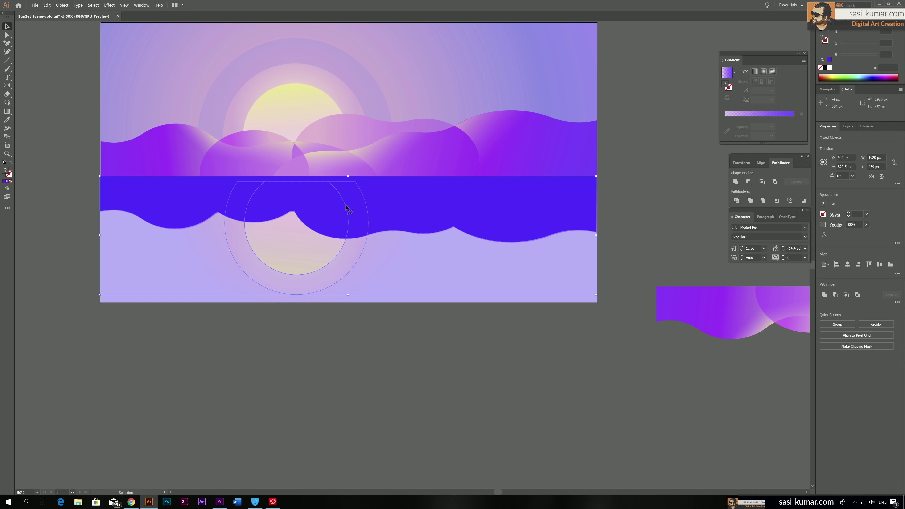
Move the wave and sun reflection below the artboard and set the wave's fill to None.
left_click_drag(346, 208, 350, 399)
left_click_drag(353, 329, 335, 219)
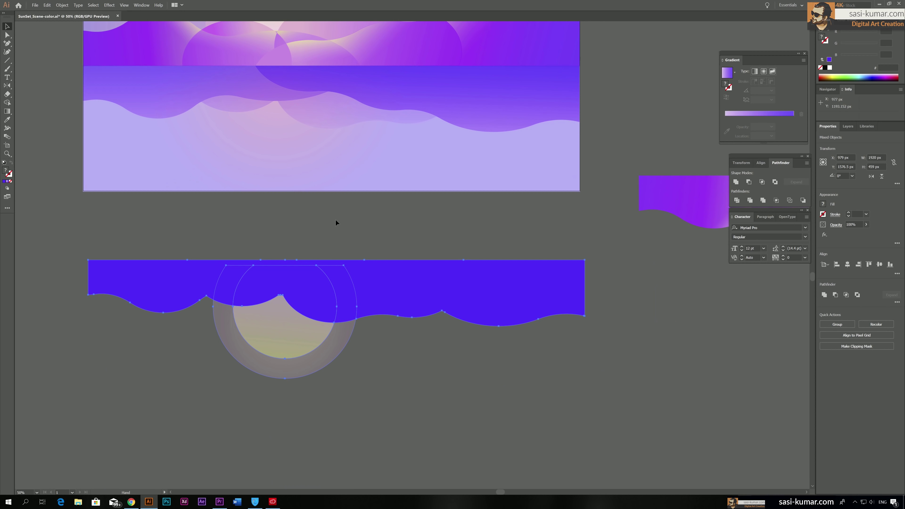
left_click(369, 443)
left_click(368, 291)
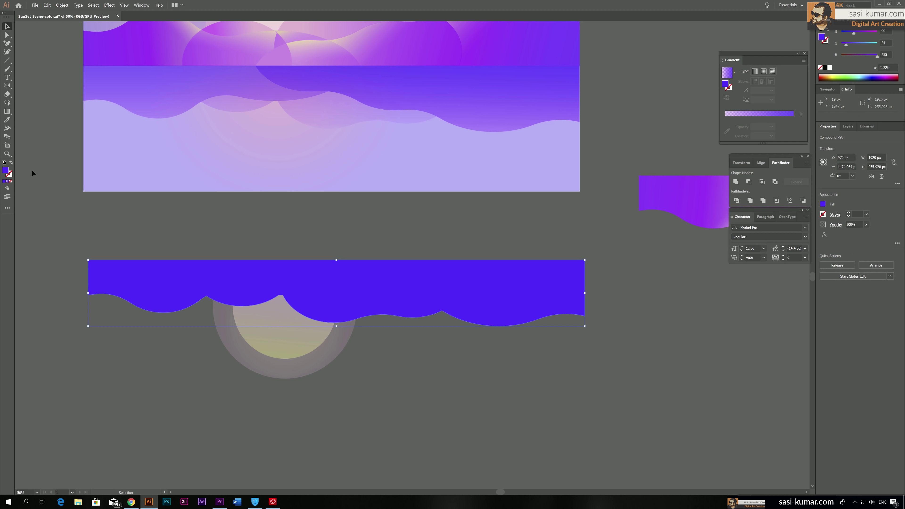
left_click(10, 175)
left_click(10, 181)
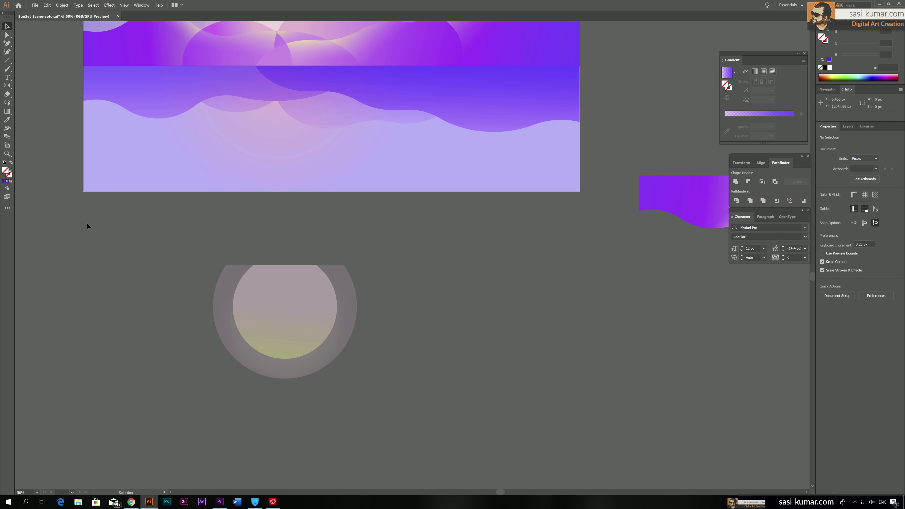
Divide the wave outline and sun reflection, deleting the upper sun and glow pieces.
left_click_drag(87, 223, 522, 394)
left_click(737, 201)
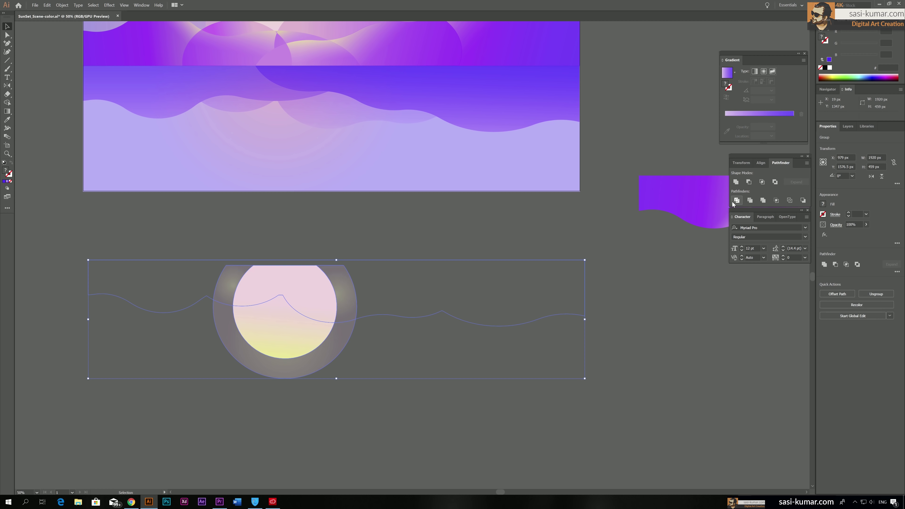
left_click(414, 224)
double_click(301, 316)
key("Delete")
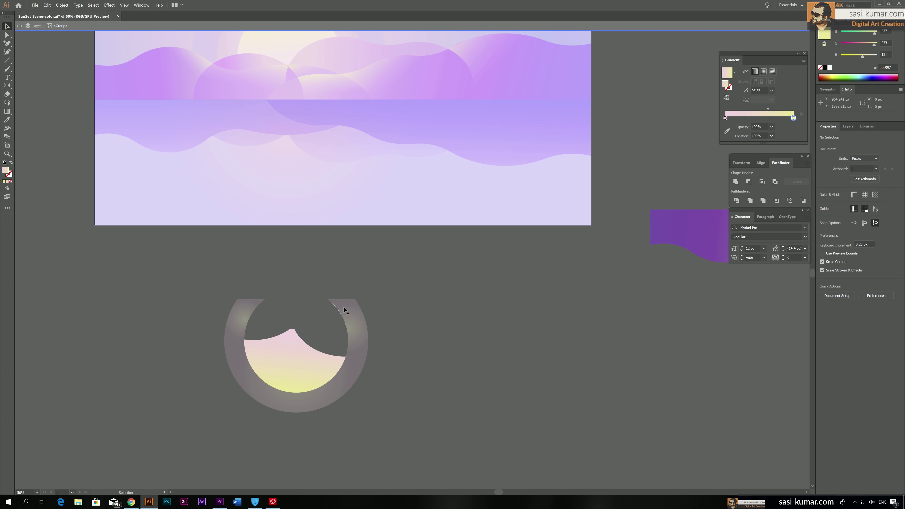
left_click(344, 308)
key("Delete")
left_click(252, 308)
key("Delete")
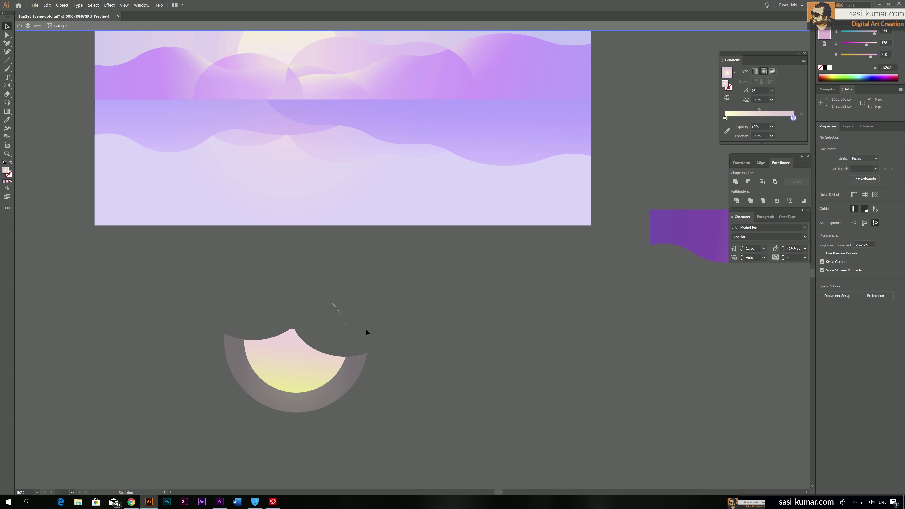
Move the remaining lower reflection back onto the water under the sun.
double_click(320, 294)
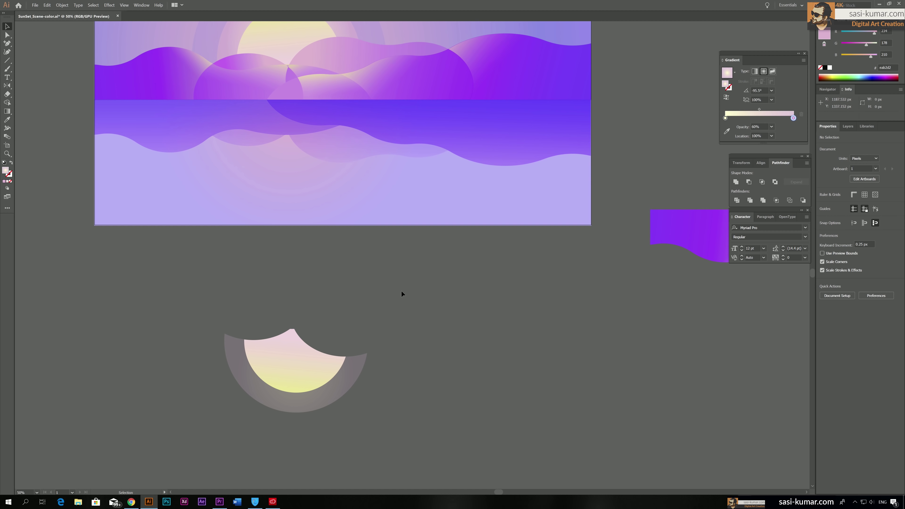
left_click(324, 360)
scroll(478, 424, "up", 3)
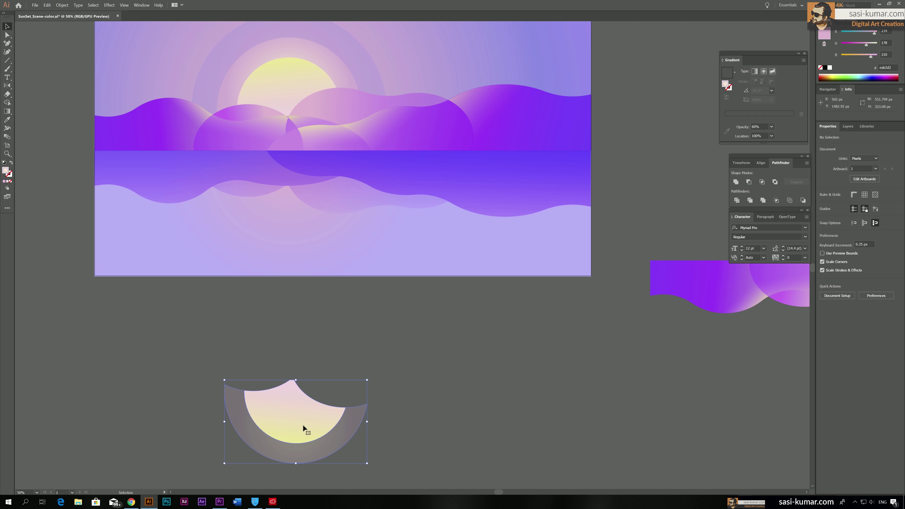
left_click_drag(280, 391, 276, 231)
left_click(367, 404)
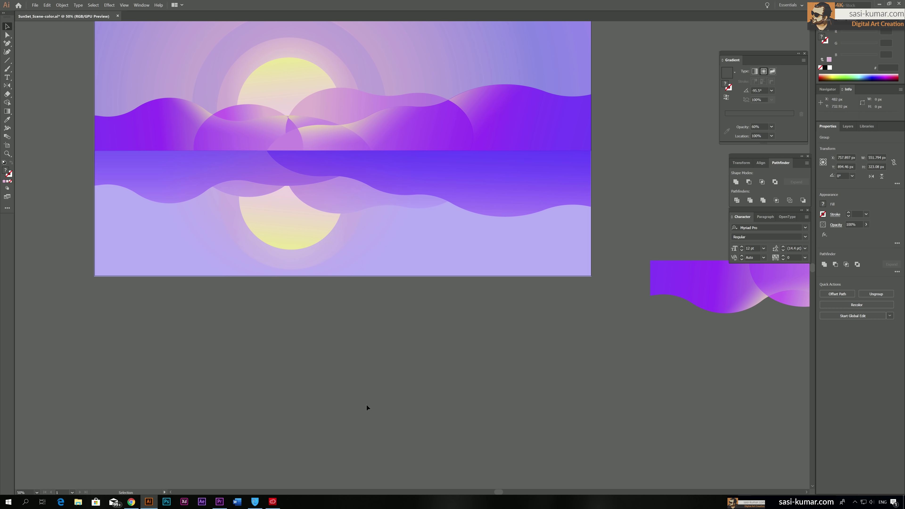
left_click(10, 35)
left_click(264, 225)
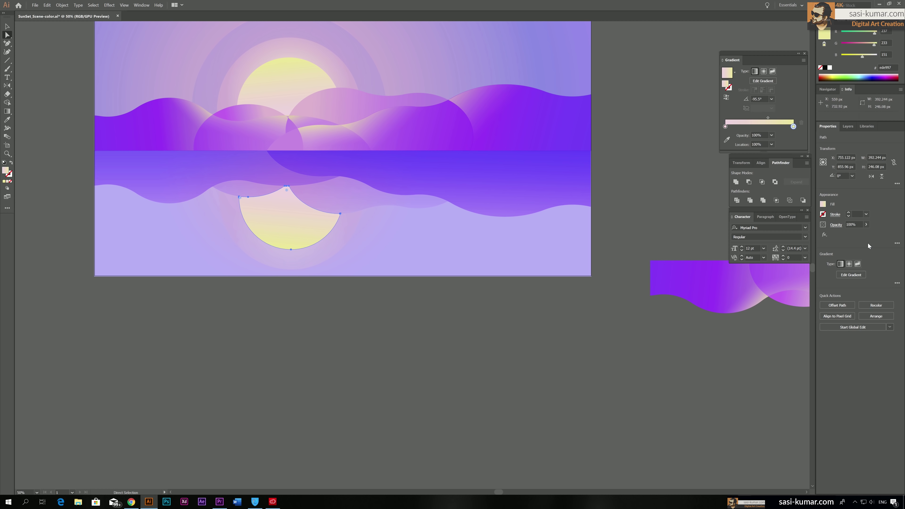
Set the sun reflection's opacity to 54%.
left_click(867, 224)
left_click(851, 234)
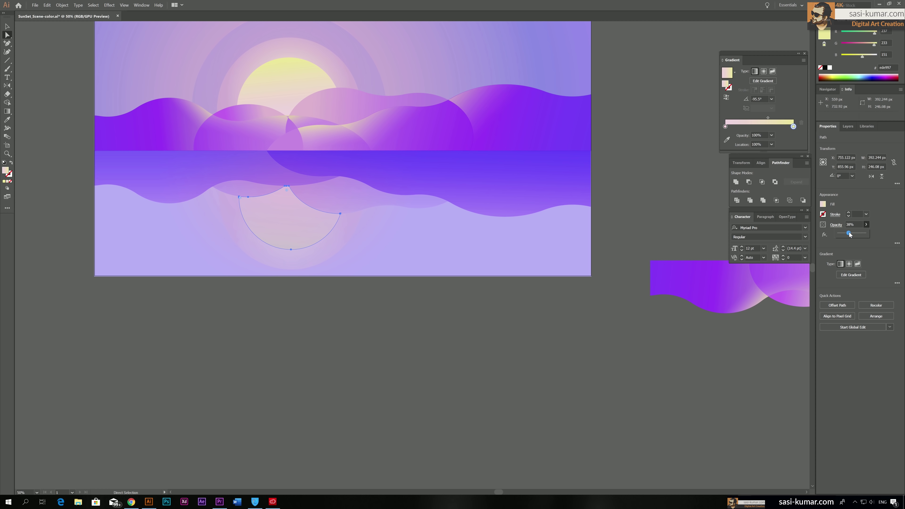
left_click_drag(850, 234, 857, 234)
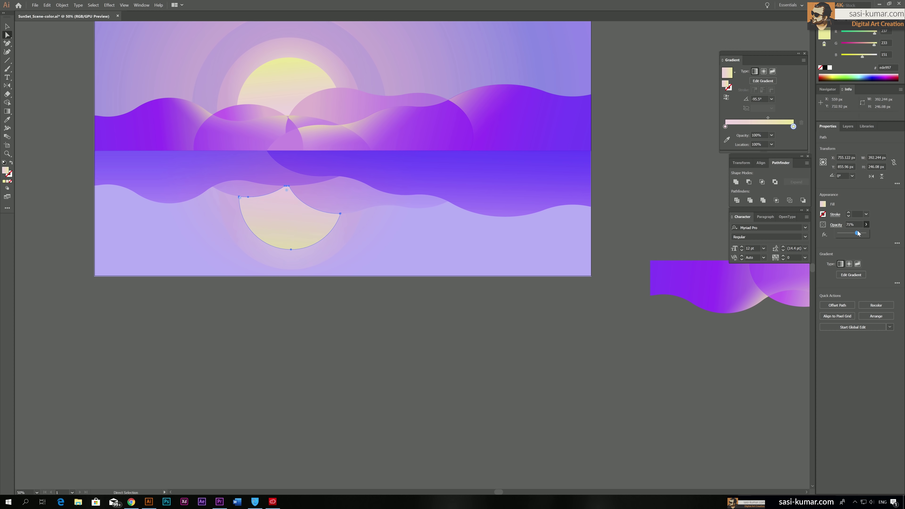
left_click(315, 283)
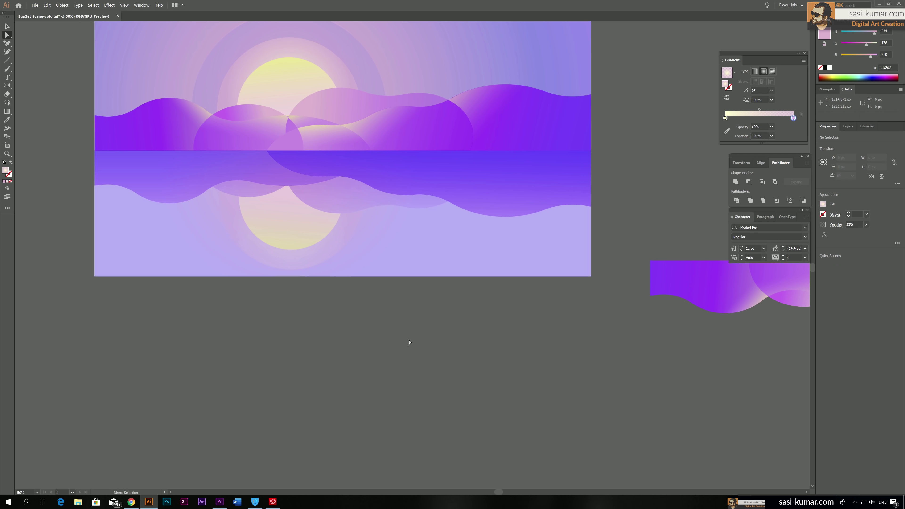
Redraw the lower water reflection rectangle's gradient at a new angle with the Gradient tool.
key("ctrl+minus")
key("ctrl+minus")
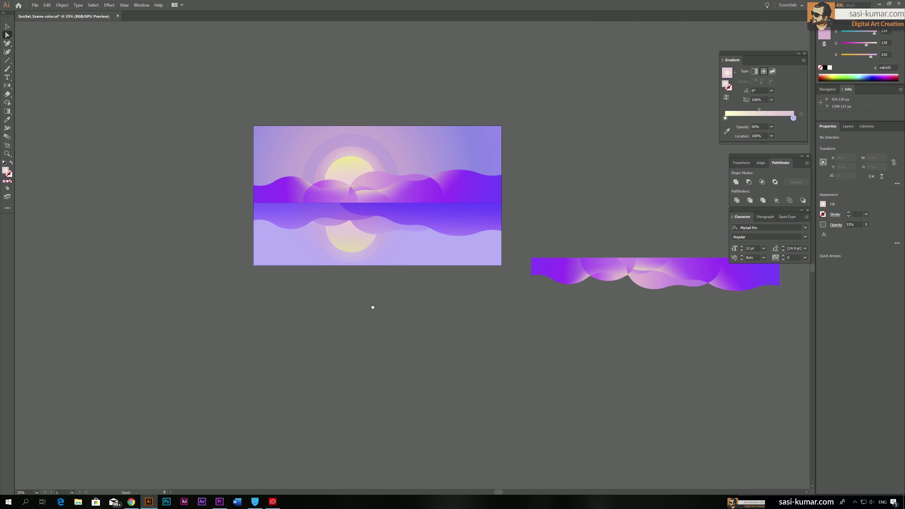
left_click_drag(371, 307, 364, 325)
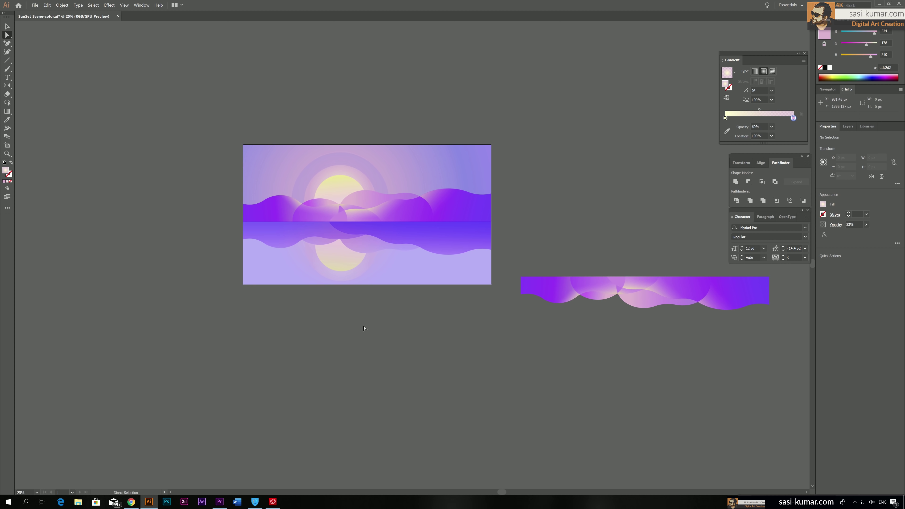
key("ctrl+plus")
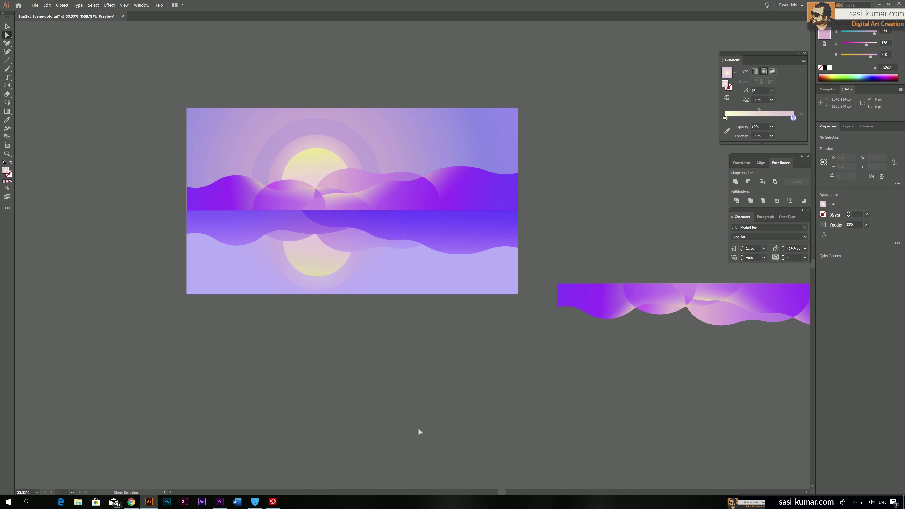
left_click(381, 281)
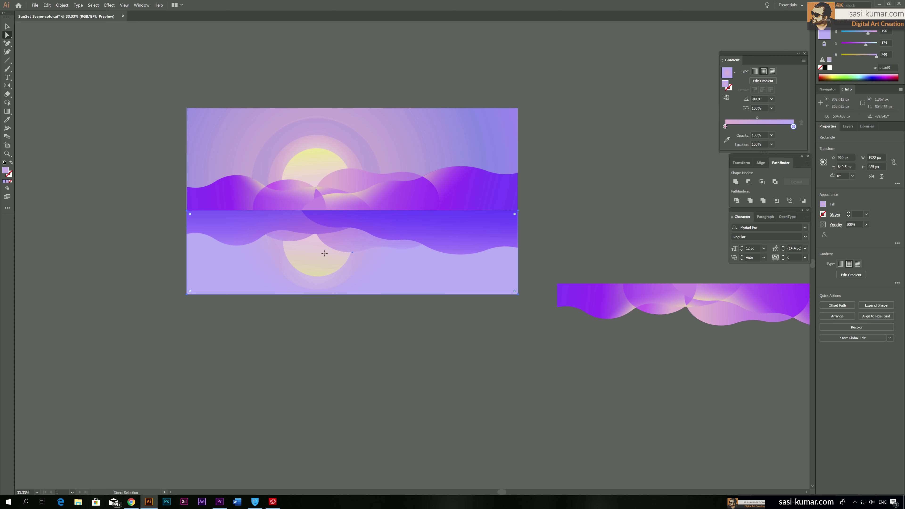
key("g")
mouse_move(324, 252)
left_mouse_down()
mouse_move(329, 271)
mouse_move(314, 257)
mouse_move(316, 310)
left_mouse_up()
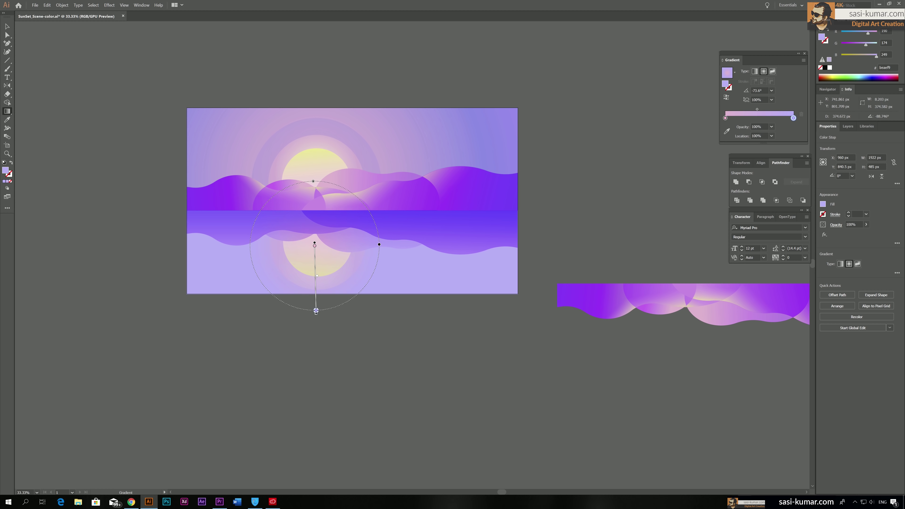
left_click(7, 27)
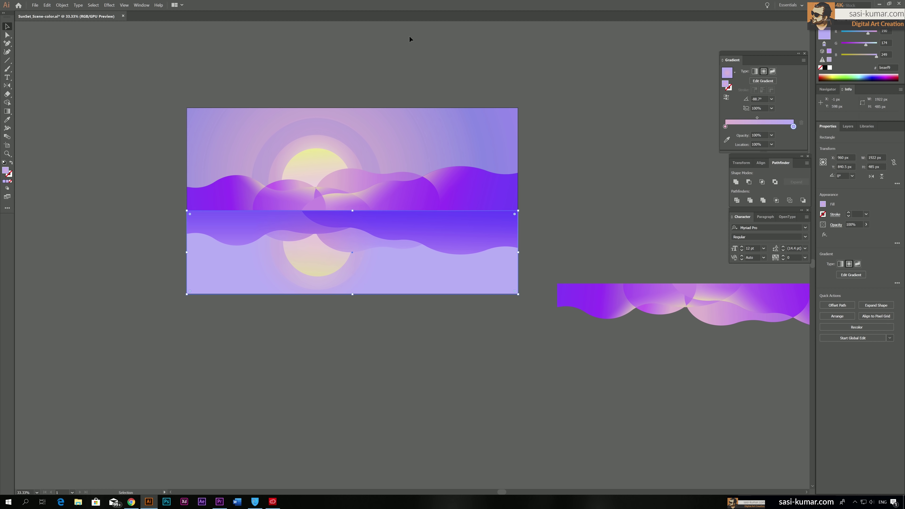
Copy the water rectangle below the artboard, give it a diagonal gradient, and recolour the left stop purple.
left_click_drag(440, 273, 440, 366)
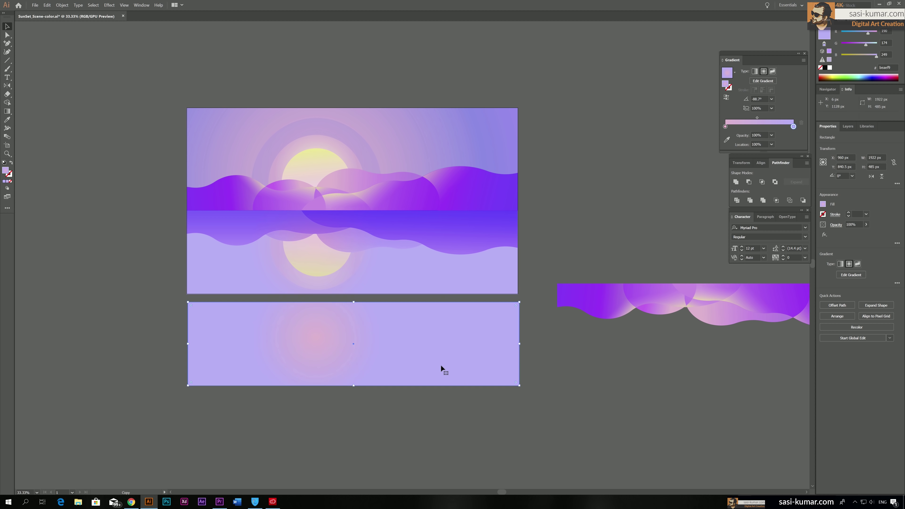
key("g")
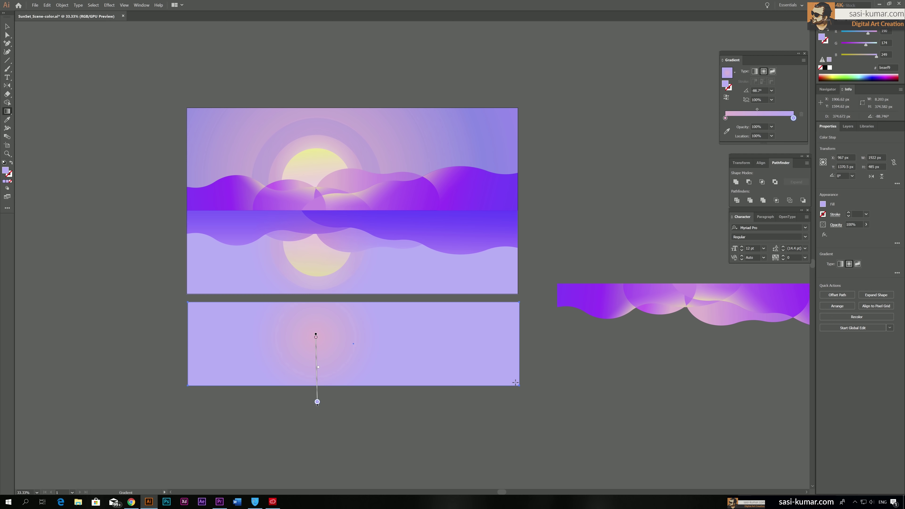
left_click_drag(517, 383, 219, 301)
left_click(219, 302)
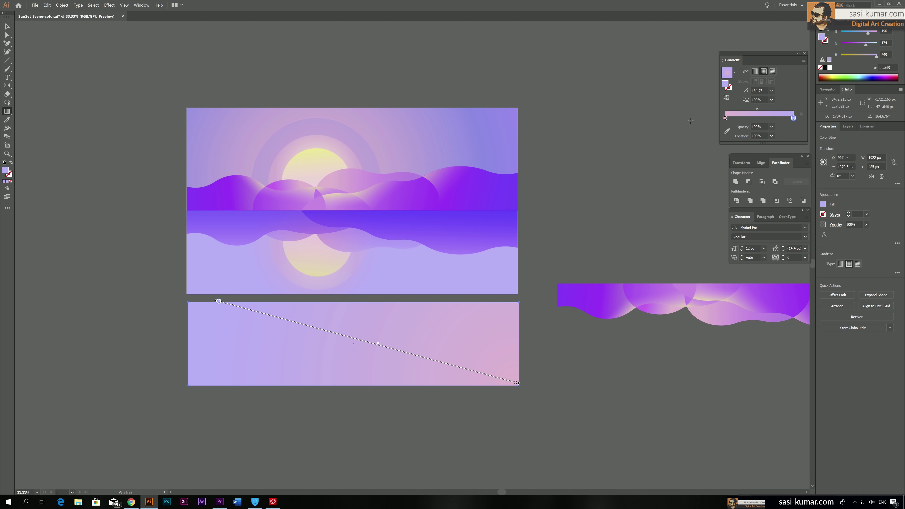
double_click(726, 119)
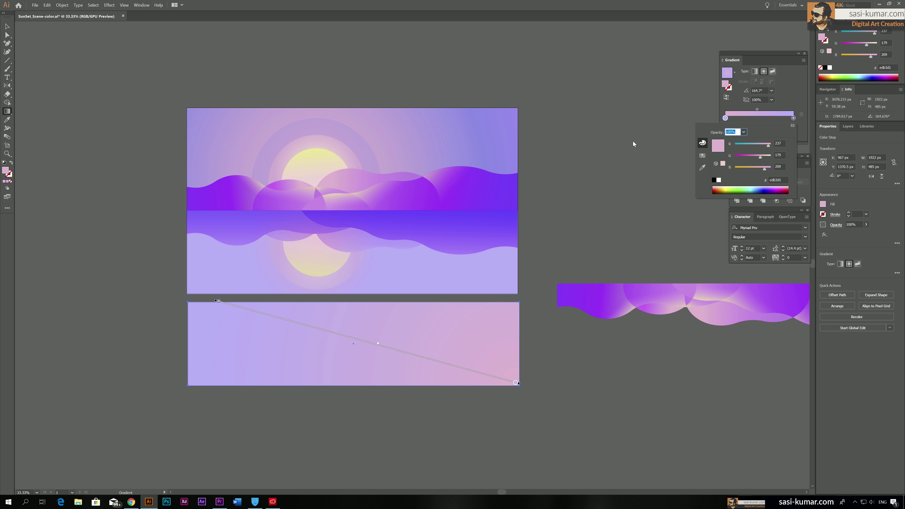
left_click_drag(770, 189, 766, 188)
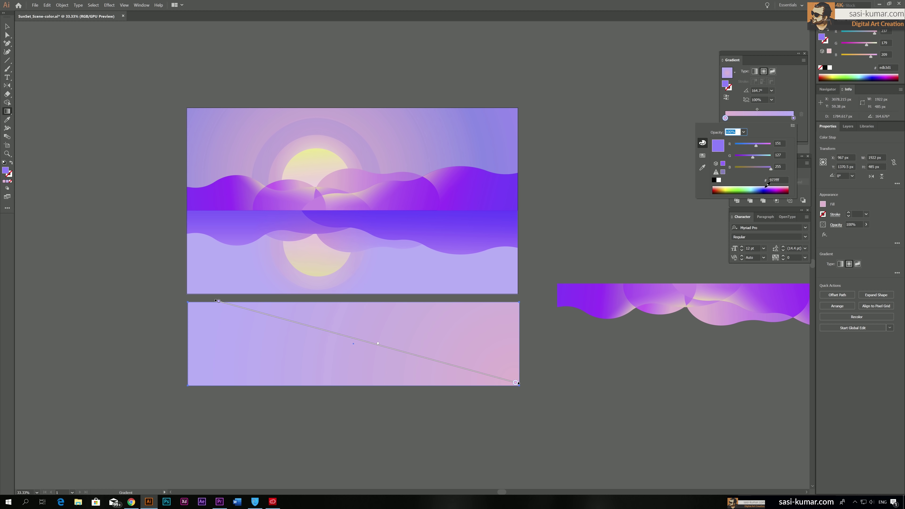
left_click_drag(757, 146, 753, 148)
Set the right gradient stop to 0% opacity and move the rectangle up over the water.
left_click(794, 118)
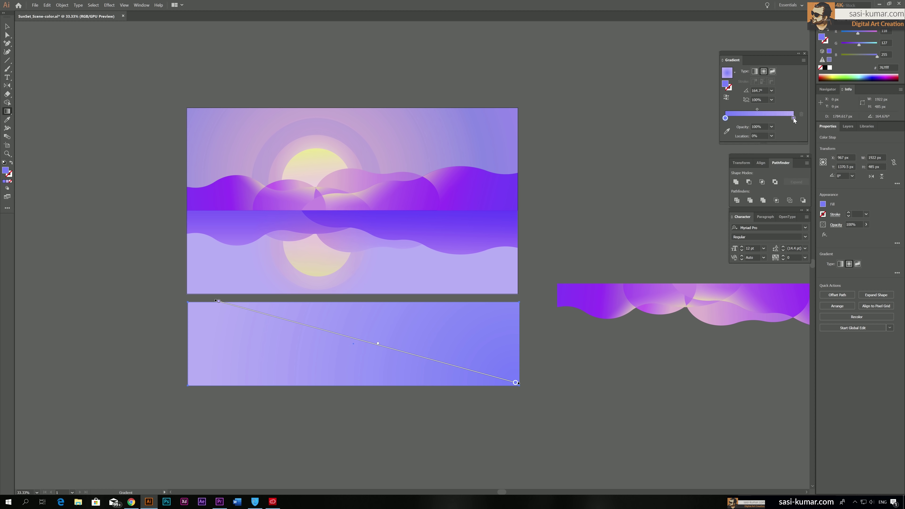
left_click(772, 127)
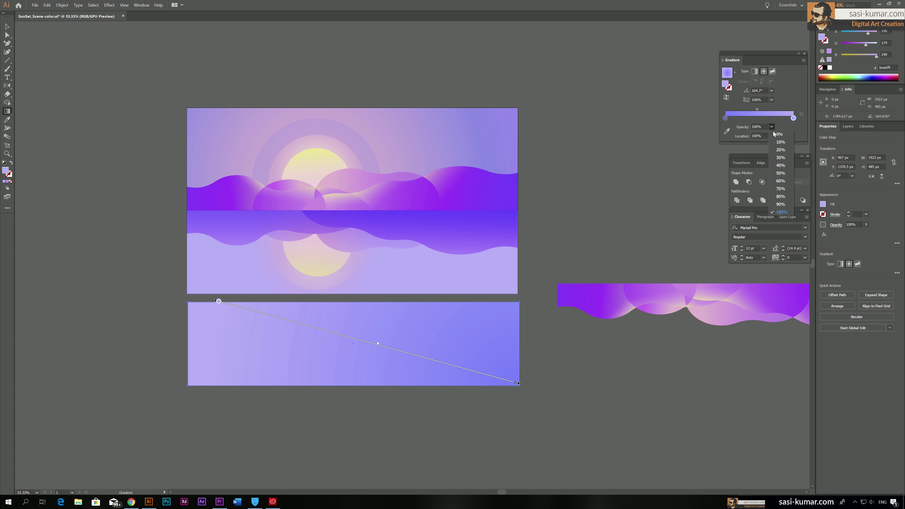
left_click(781, 135)
left_click(7, 26)
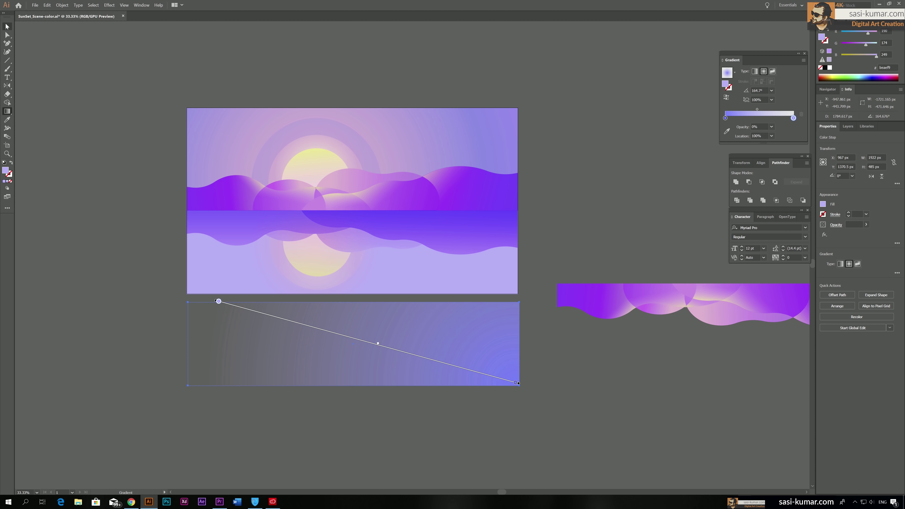
left_click(395, 434)
left_click_drag(385, 344, 385, 271)
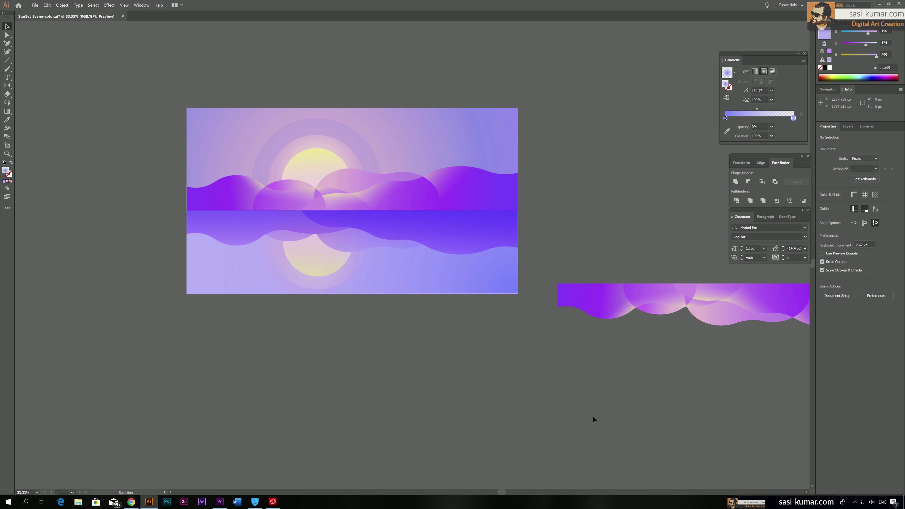
scroll(585, 407, "up", 1)
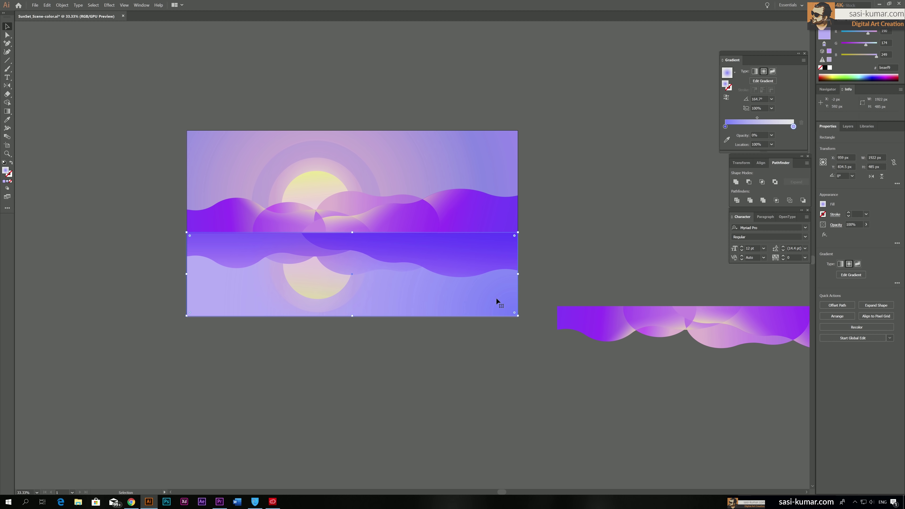
left_click(597, 256)
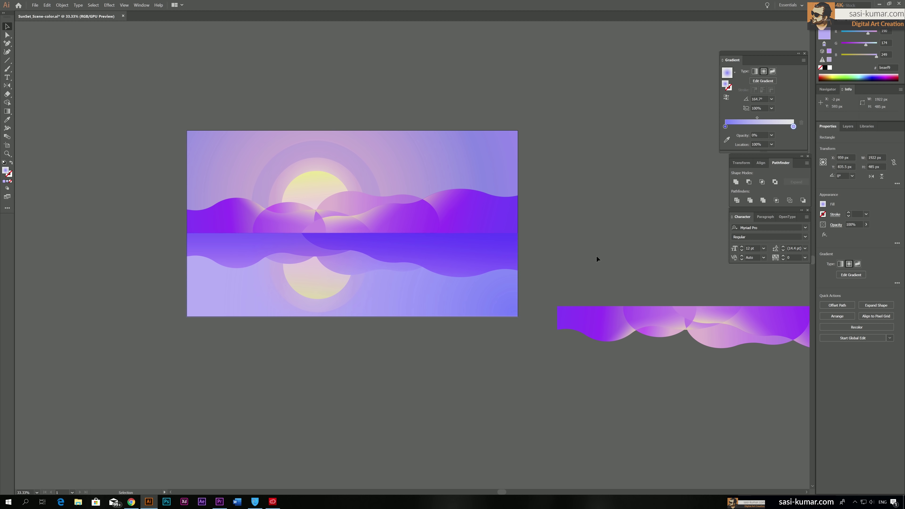
left_click(498, 292)
left_click(549, 282)
left_click(466, 294)
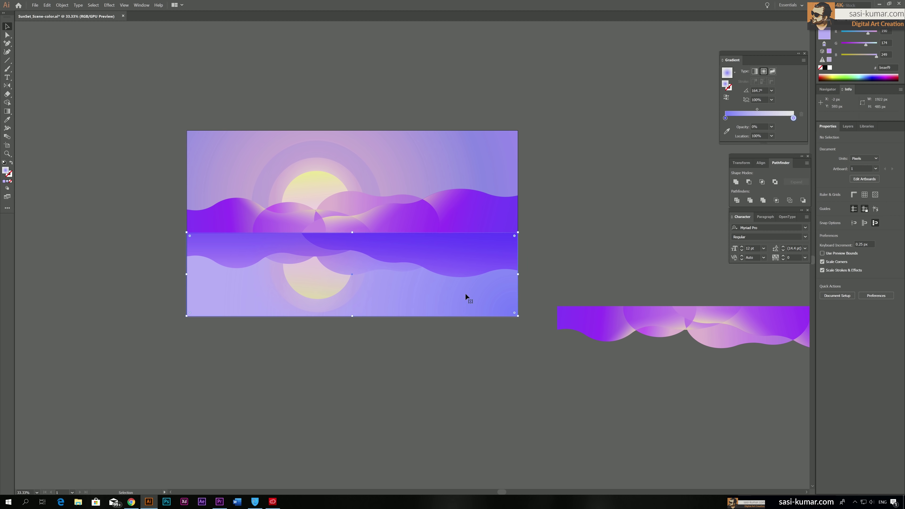
left_click(599, 256)
left_click(431, 245)
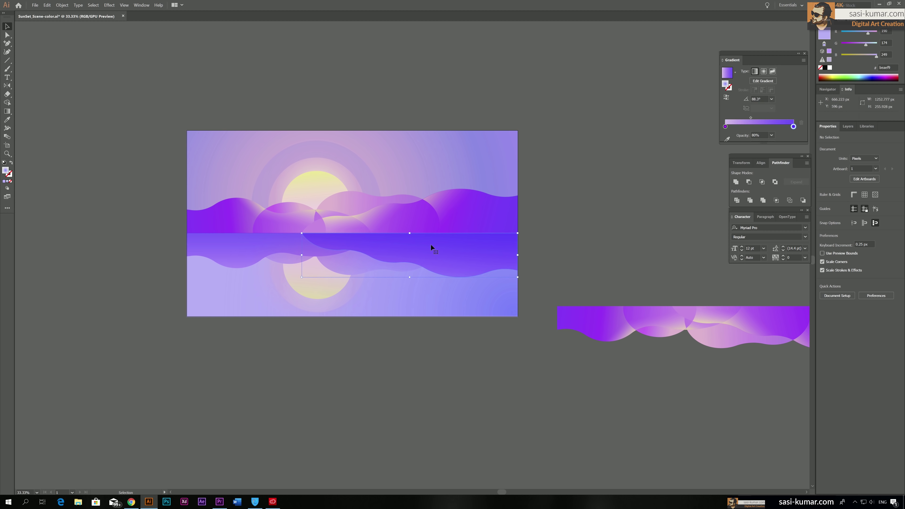
left_click(644, 232)
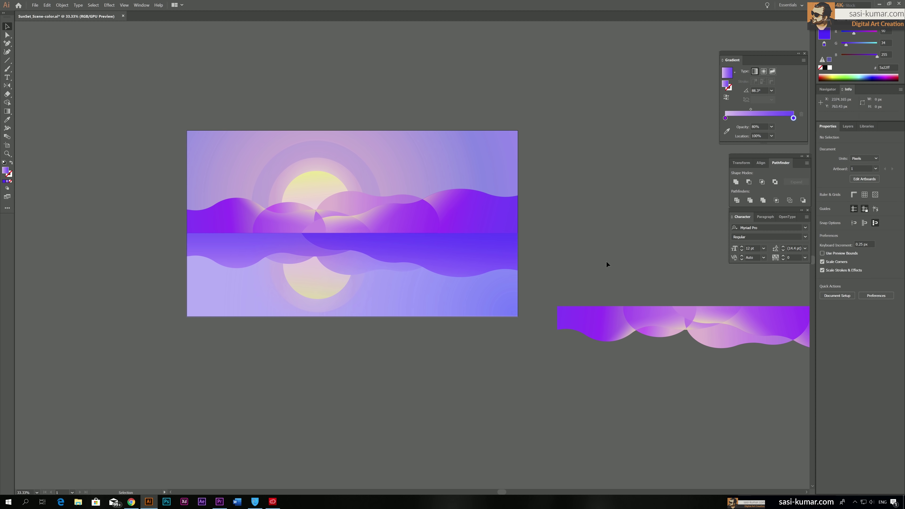
left_click_drag(607, 263, 392, 269)
left_click_drag(462, 263, 495, 258)
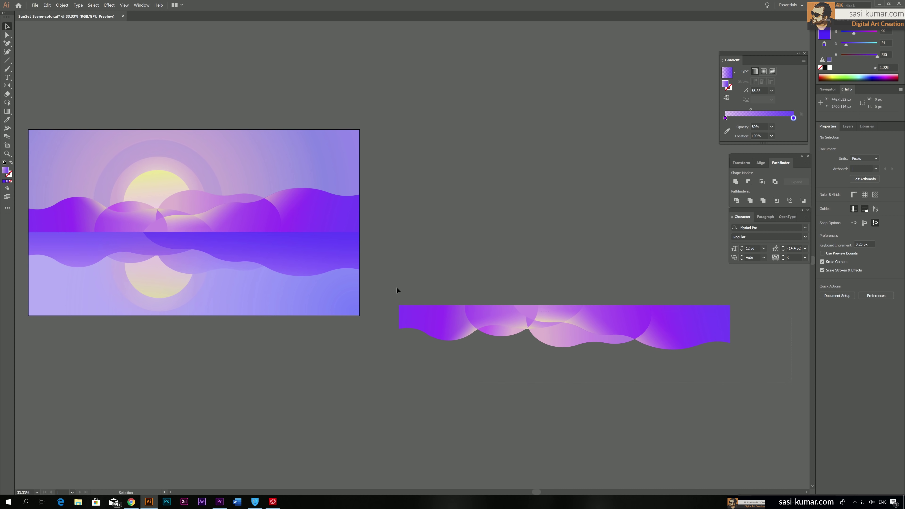
Duplicate the wave strip, unite the copy into one shape, and sample the water's gradient onto it.
left_click_drag(463, 303, 455, 195)
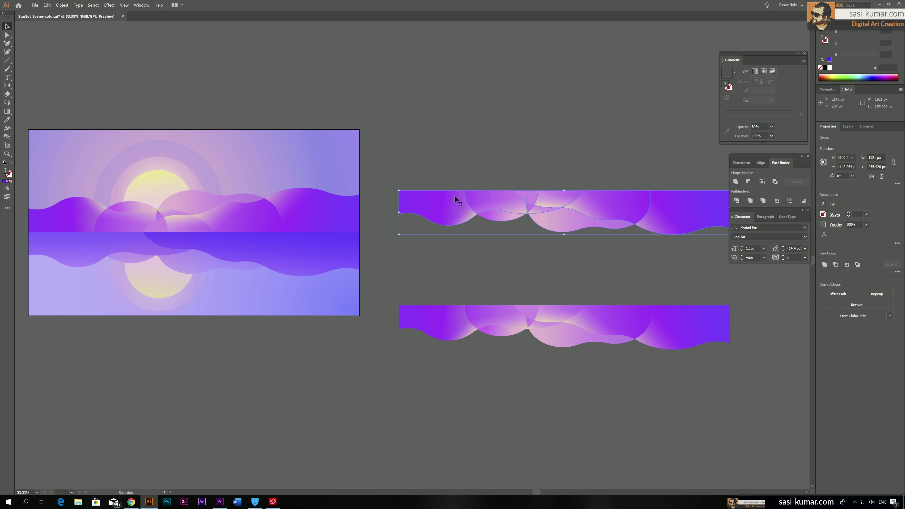
left_click(736, 182)
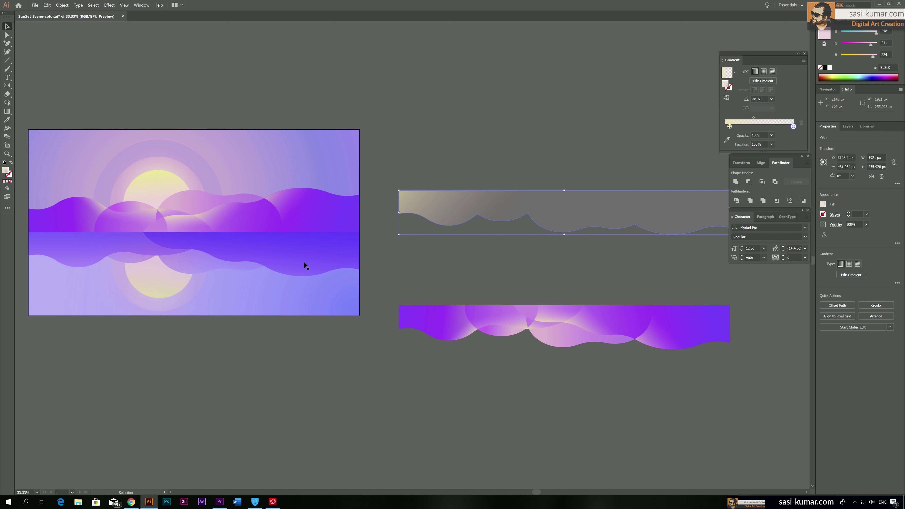
key("i")
left_click(293, 238)
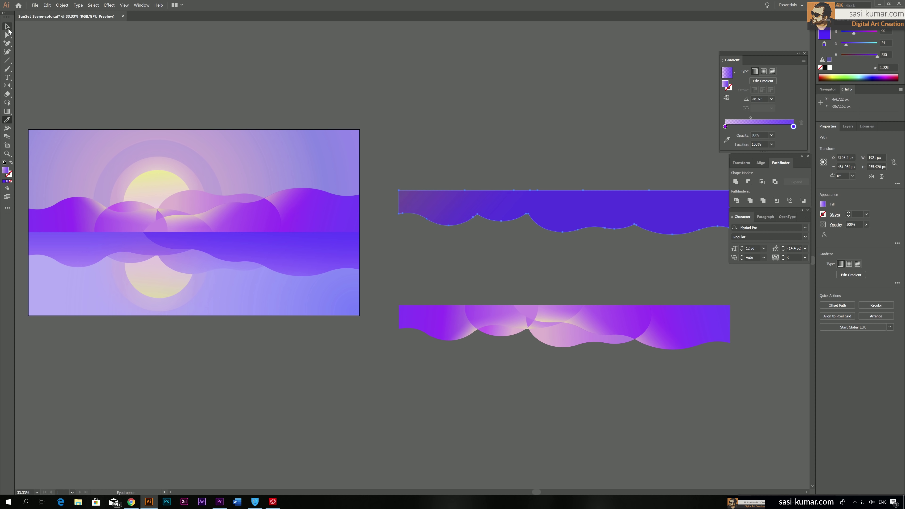
Make the copy's gradient vertical, with a 0% opacity left stop and a dark purple right stop.
key("g")
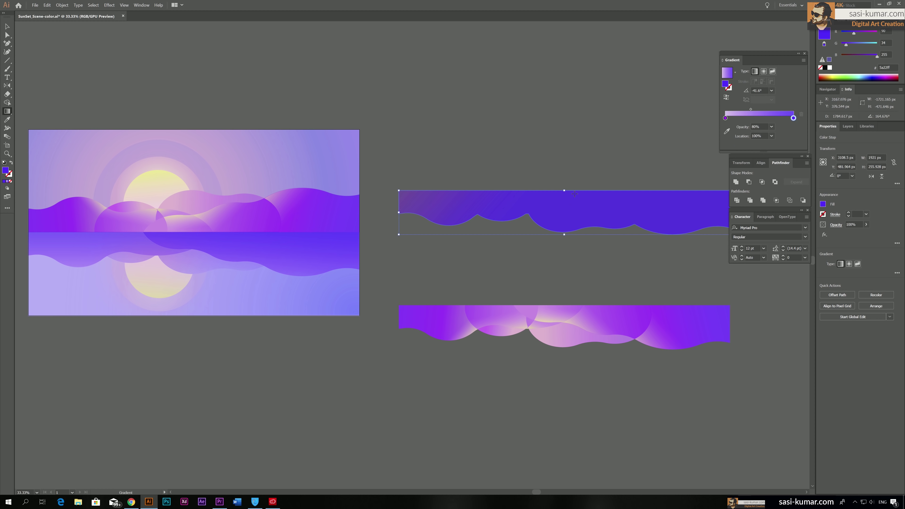
left_click_drag(582, 195, 582, 230)
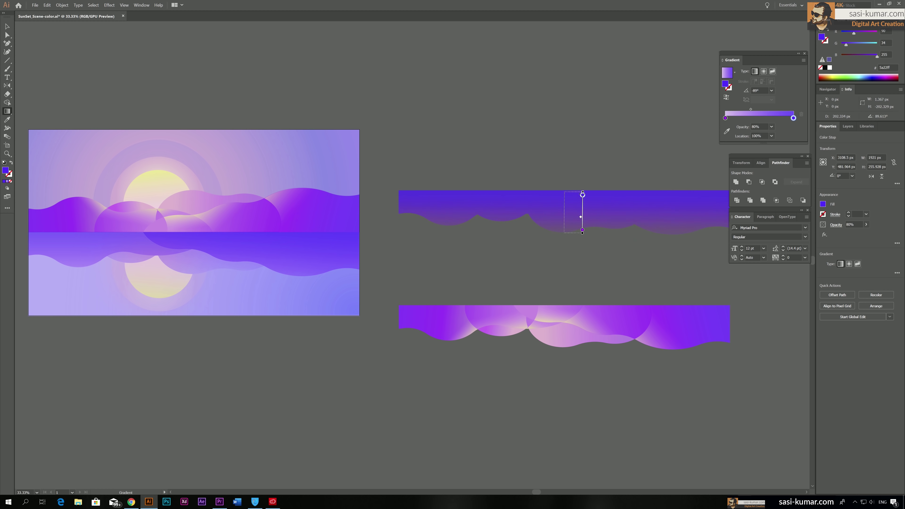
left_click_drag(564, 193, 565, 232)
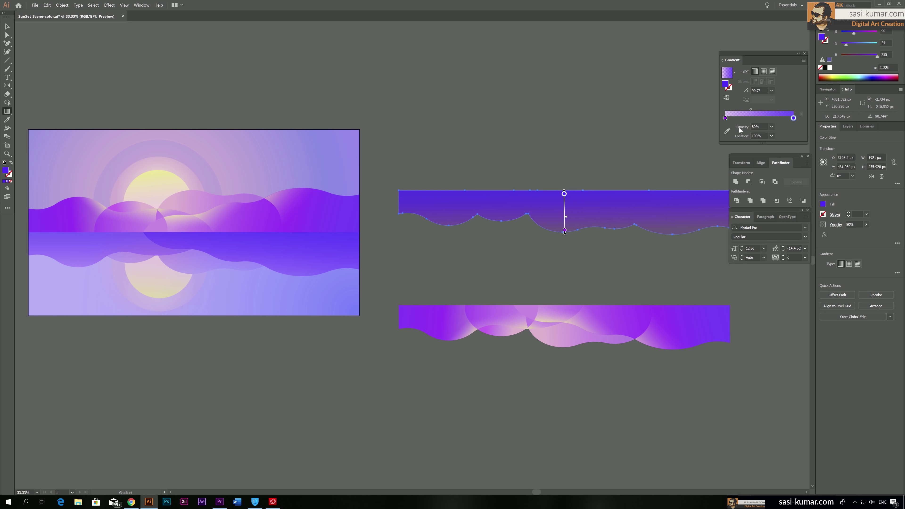
left_click(726, 119)
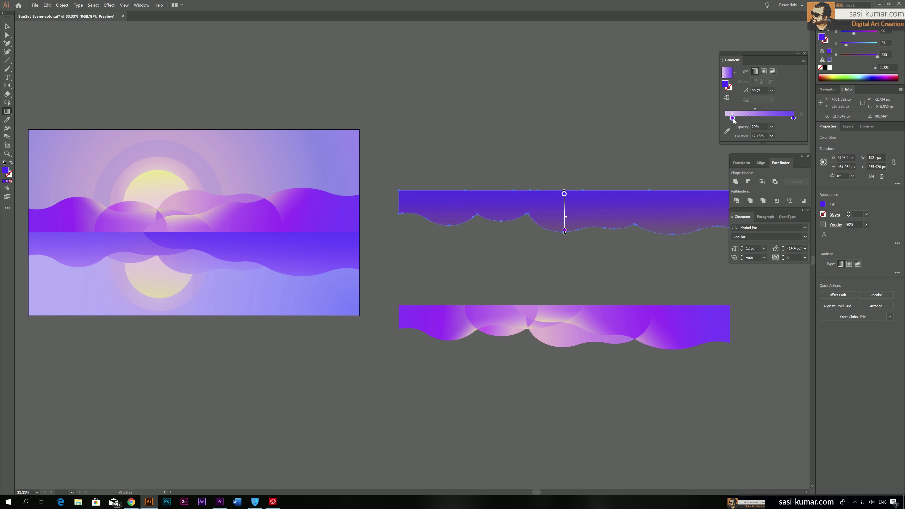
left_click(772, 127)
left_click(780, 135)
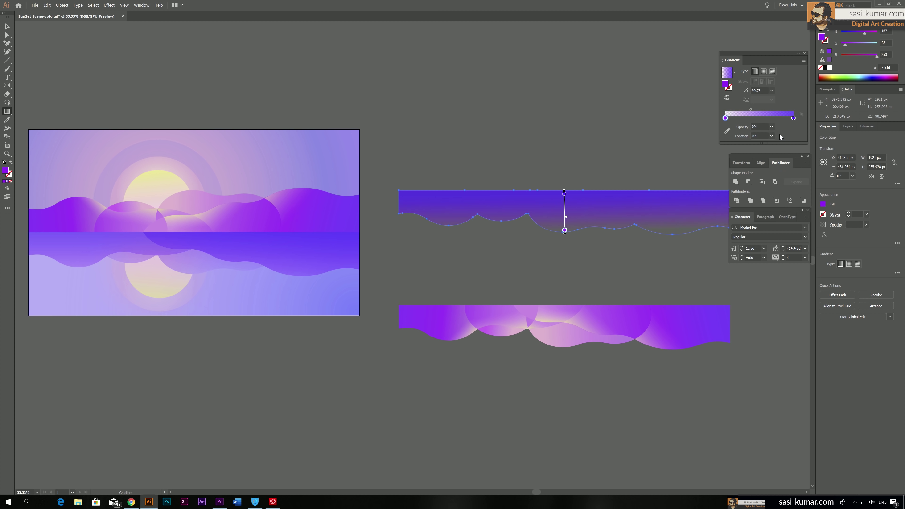
left_click(794, 118)
double_click(794, 118)
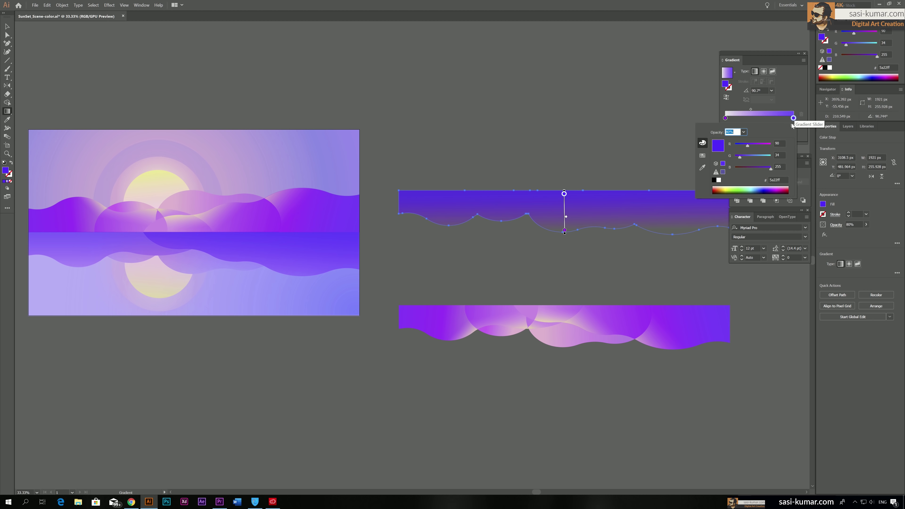
left_click_drag(757, 167, 738, 157)
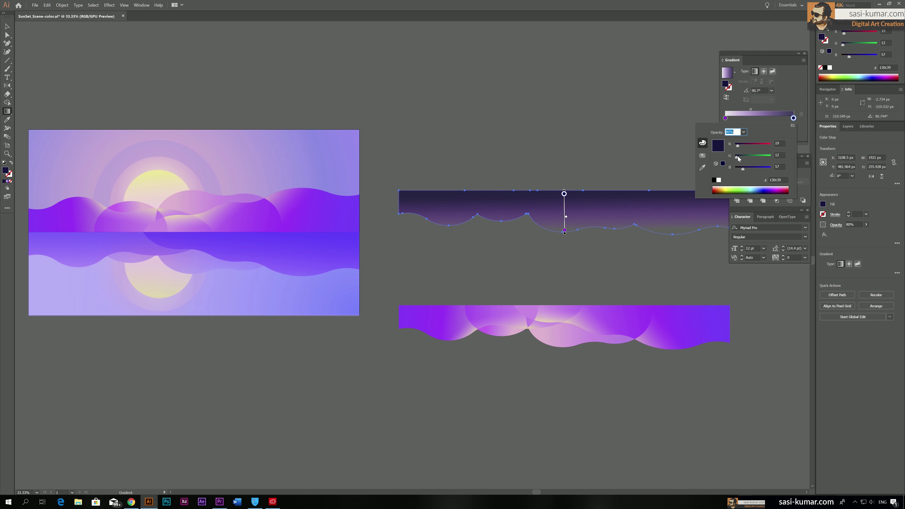
left_click(7, 27)
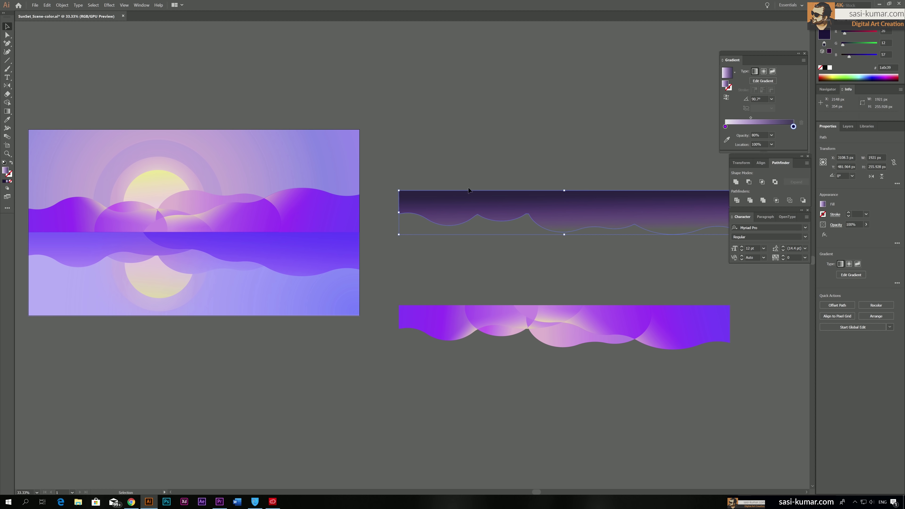
Place the dark wave strip along the top of the water.
left_click_drag(522, 220, 521, 220)
left_click(461, 133)
left_click_drag(461, 134, 593, 164)
left_click_drag(209, 295, 234, 271)
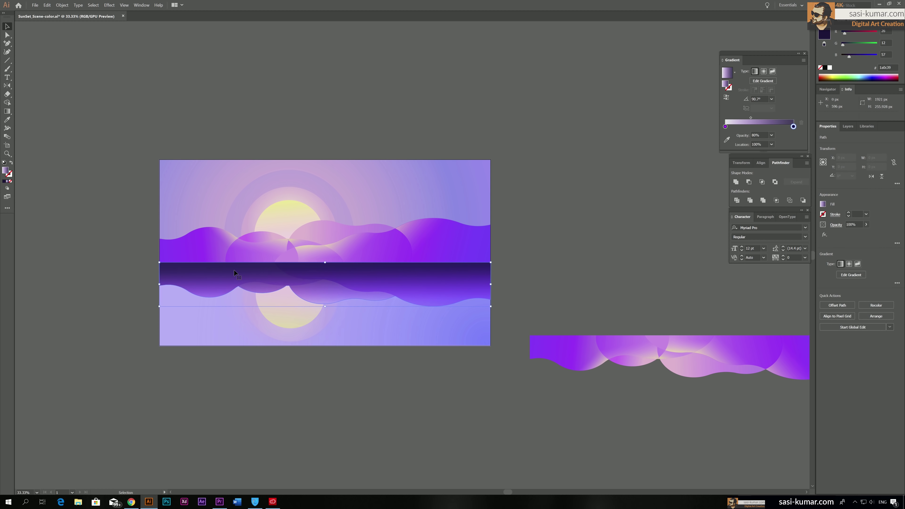
Compress the dark wave's gradient toward the waterline and lower its opacity.
left_click(455, 291)
left_click_drag(752, 119, 772, 119)
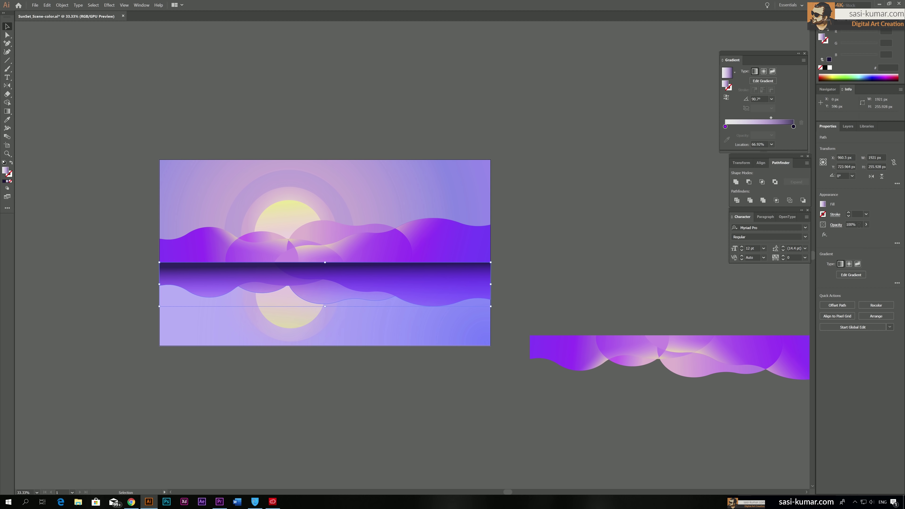
left_click(867, 225)
mouse_move(865, 233)
left_mouse_down()
mouse_move(841, 236)
mouse_move(853, 235)
left_mouse_up()
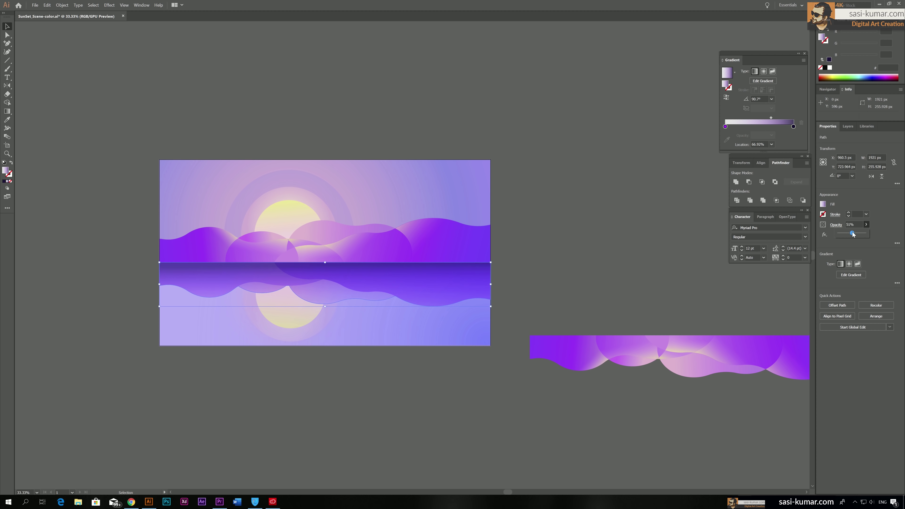
Shift the reflection gradient's midpoint slightly left, to about 59%.
left_click(374, 117)
left_click_drag(384, 117, 361, 95)
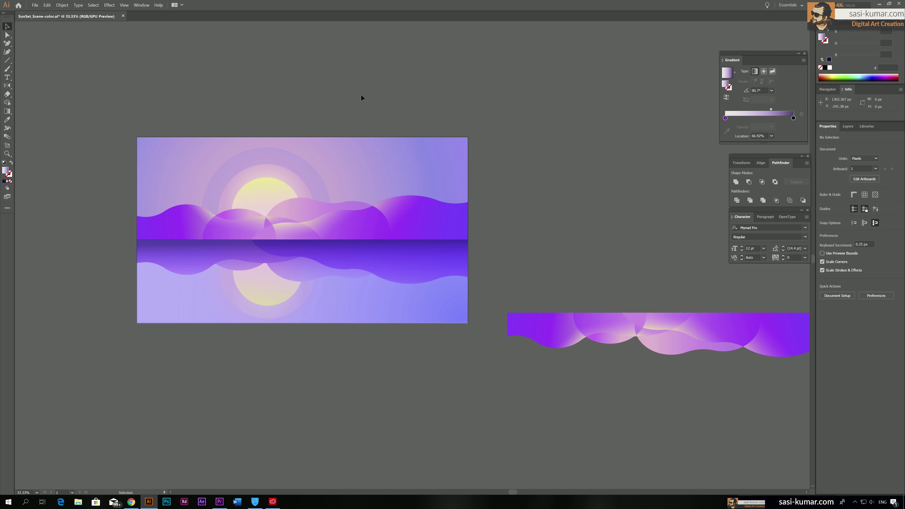
left_click(418, 245)
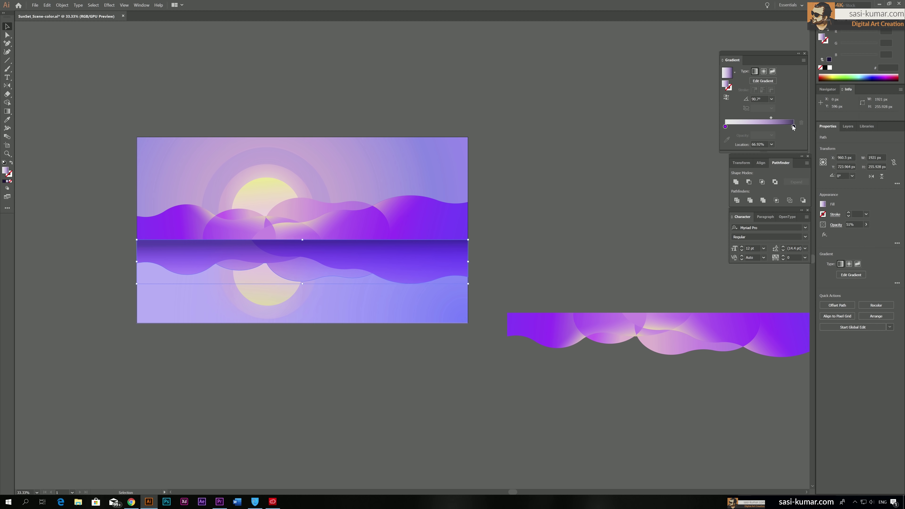
left_click_drag(771, 118, 793, 125)
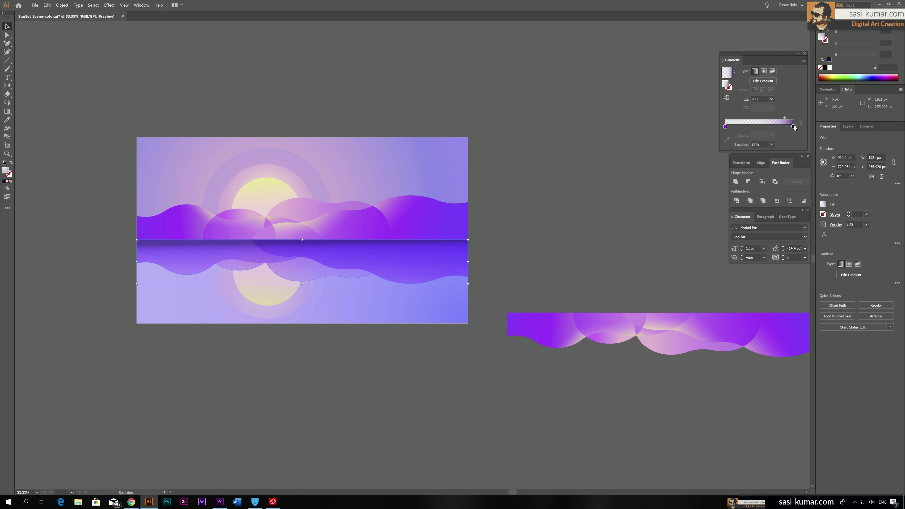
key("ctrl+z")
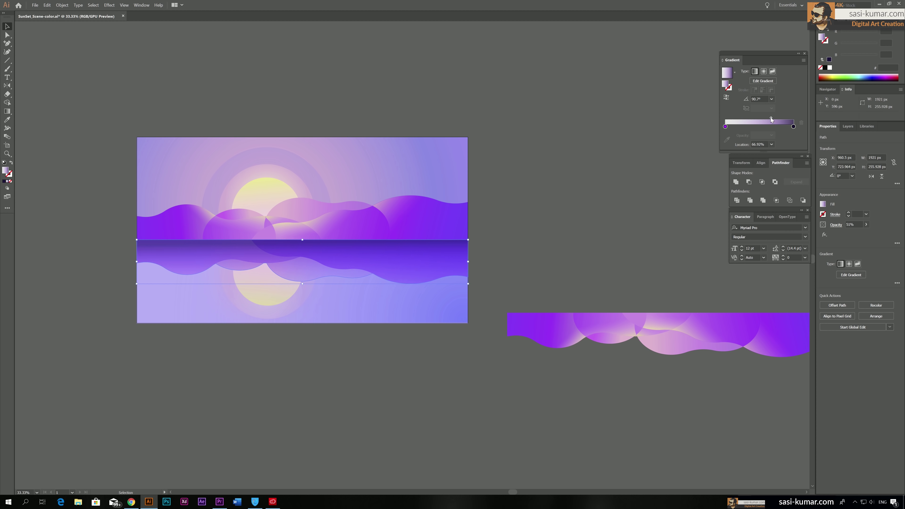
left_click_drag(771, 118, 767, 118)
left_click(547, 242)
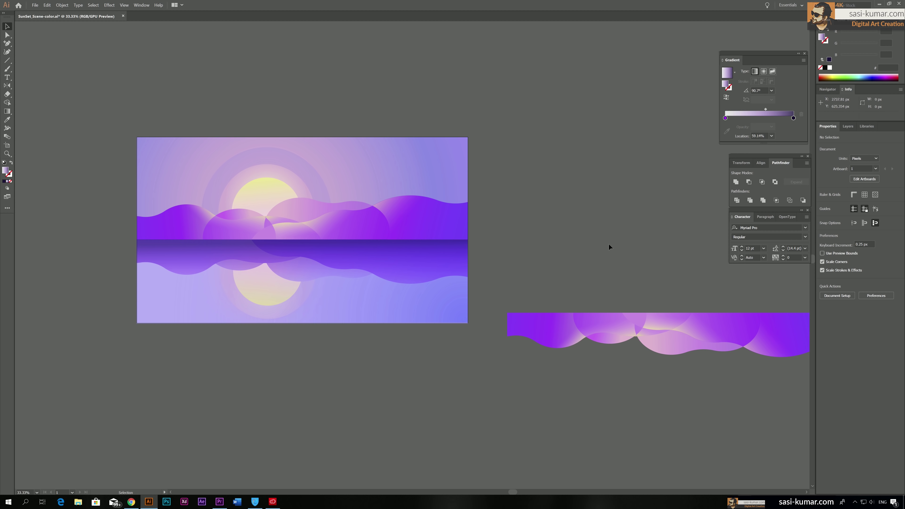
left_click_drag(624, 244, 549, 245)
Reposition the wave copy beside the artboard and ungroup it.
left_click(513, 328)
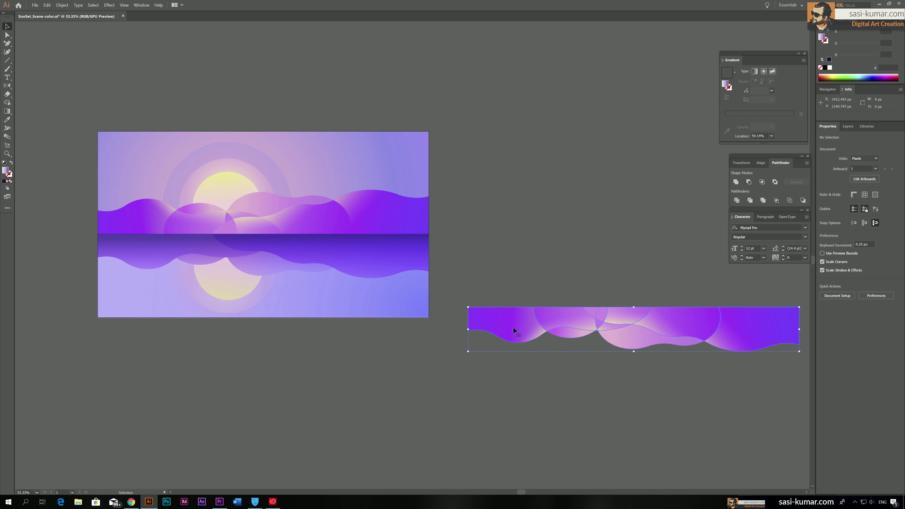
left_click_drag(531, 325, 485, 262)
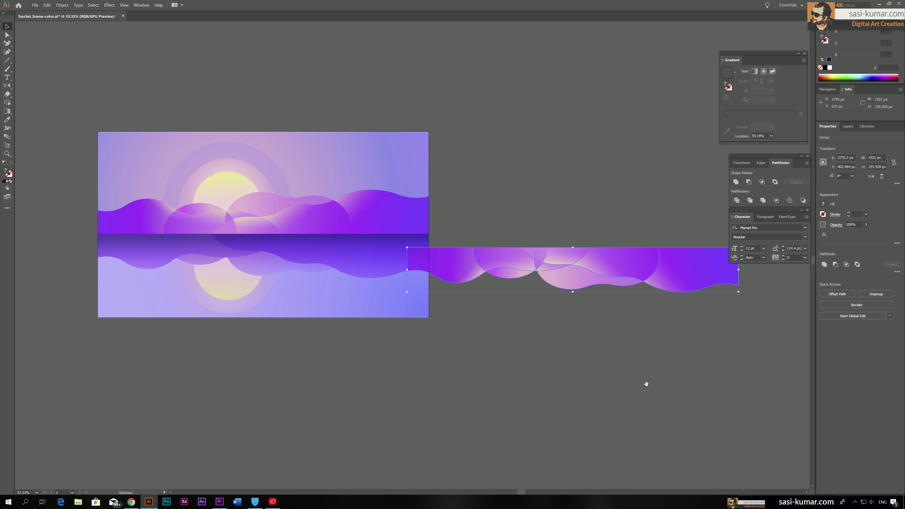
left_click_drag(647, 384, 431, 337)
left_click_drag(367, 240, 407, 295)
left_click(449, 333)
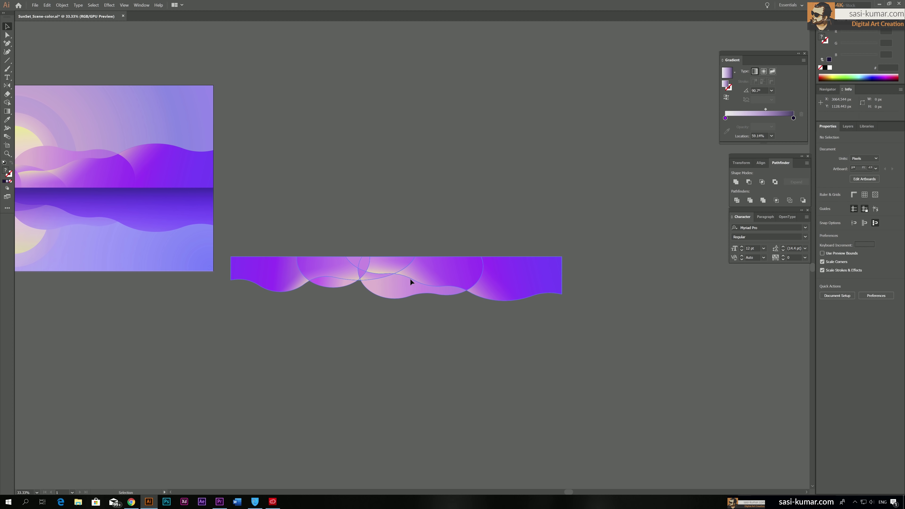
right_click(405, 266)
left_click(425, 318)
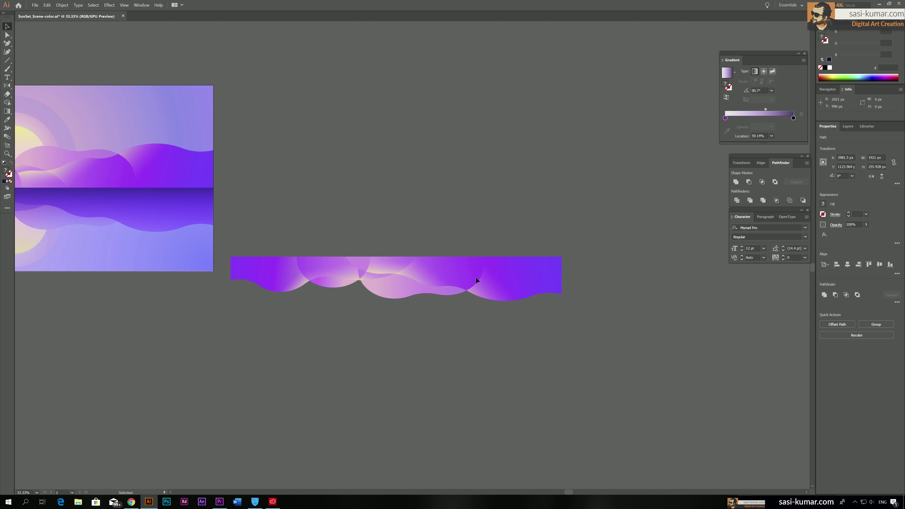
Move the selected wave paths below the band and shift the small triangular piece down.
left_click(476, 289)
left_click(438, 281, "shift")
left_click(379, 272, "shift")
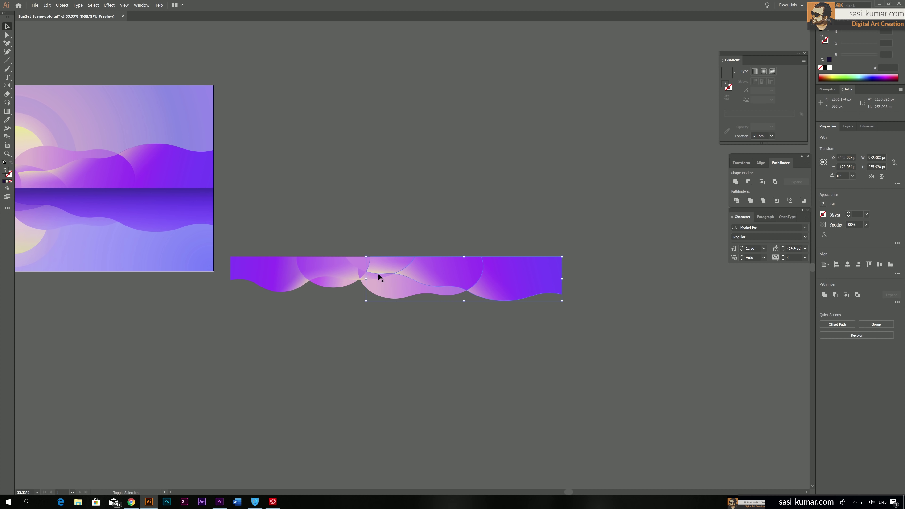
left_click(364, 280, "shift")
left_click(296, 288, "shift")
left_click_drag(372, 285, 373, 341)
left_click(375, 286)
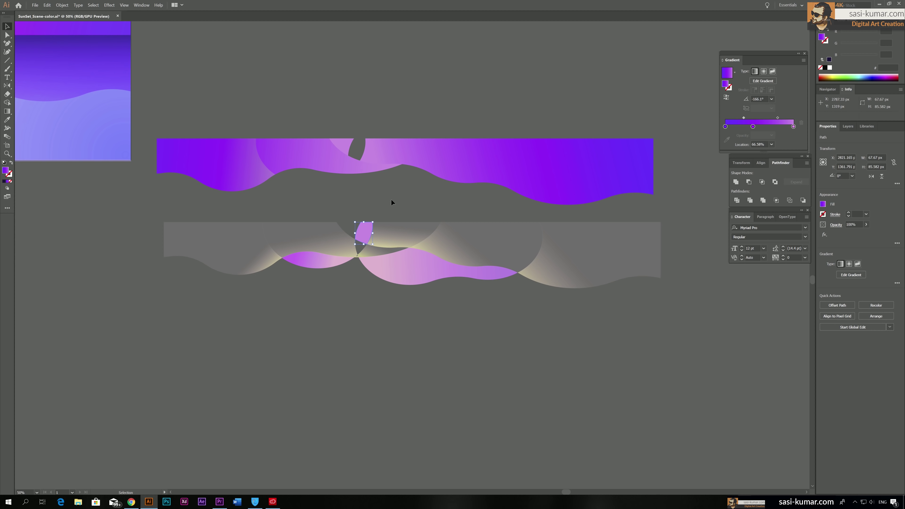
left_click(391, 199)
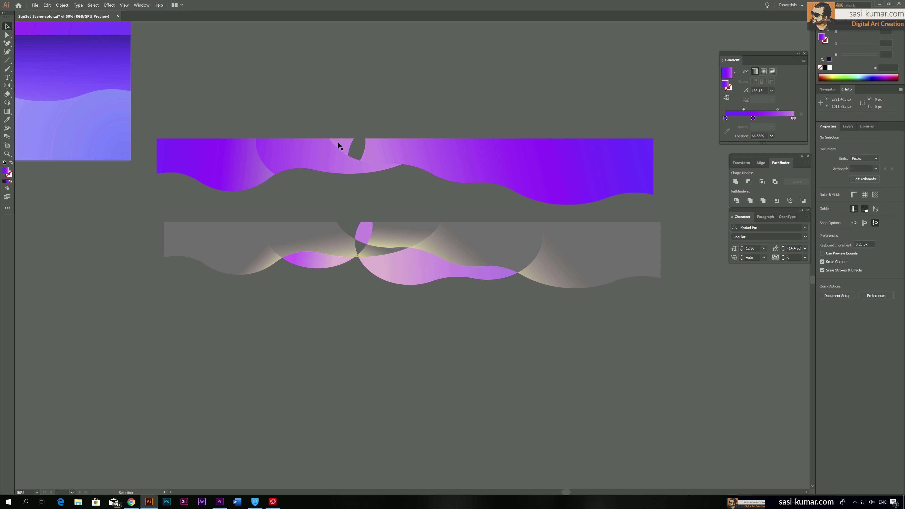
left_click_drag(338, 143, 345, 226)
Delete the three purple wave pieces.
left_click(364, 229)
key("Delete")
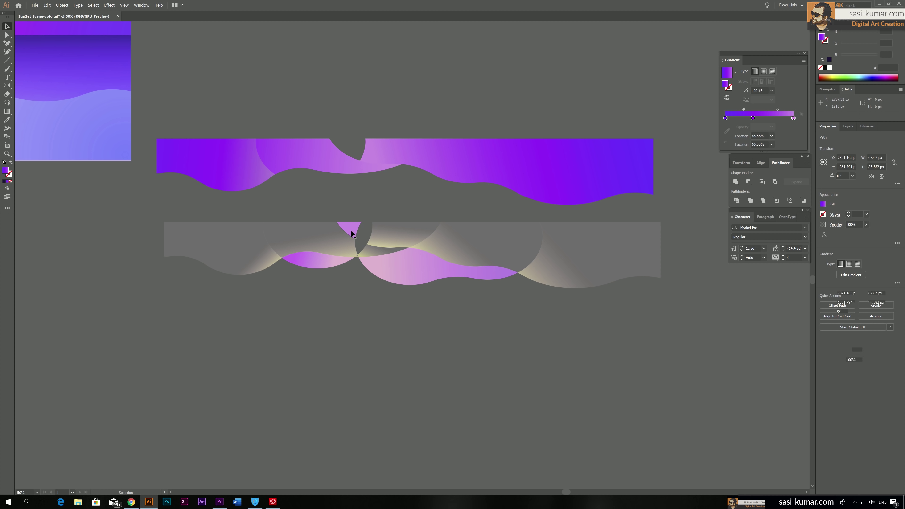
left_click(373, 211)
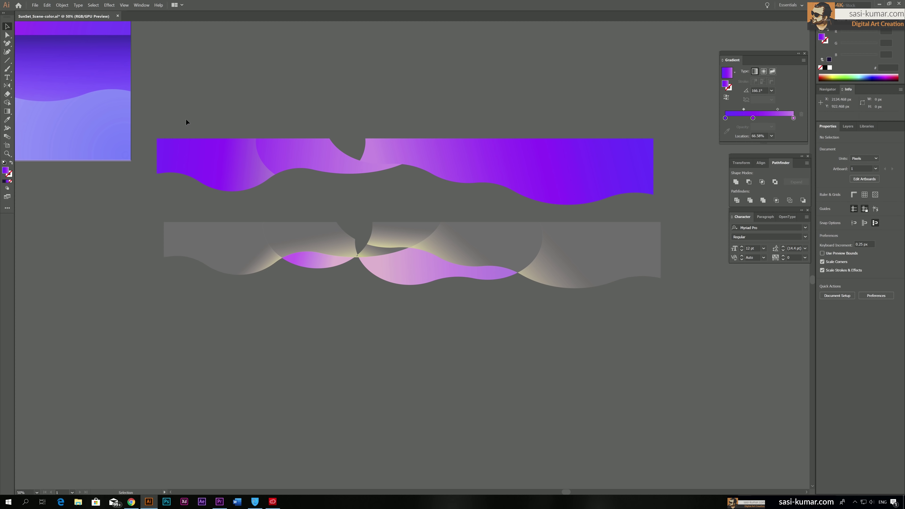
left_click(519, 165)
key("Delete")
left_click(631, 169)
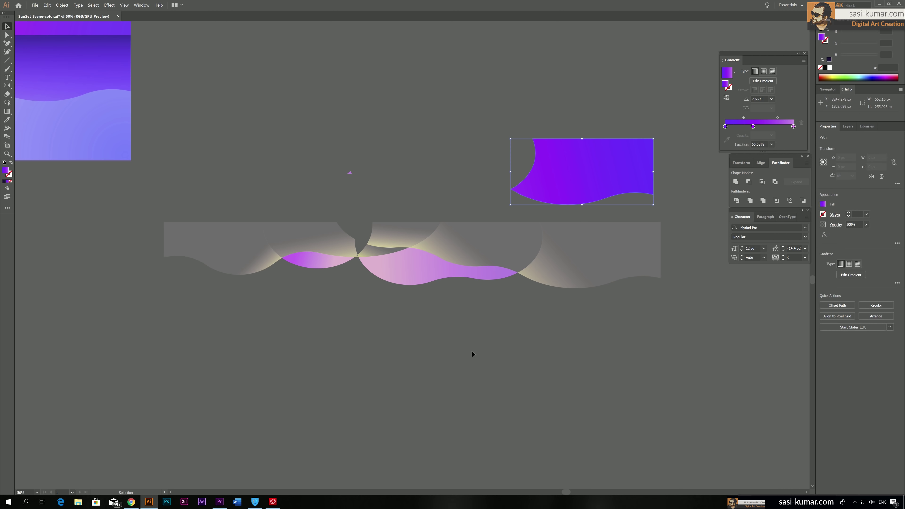
key("Delete")
Eyedrop the pale yellow glow gradient onto the two pink pieces.
left_click(413, 265)
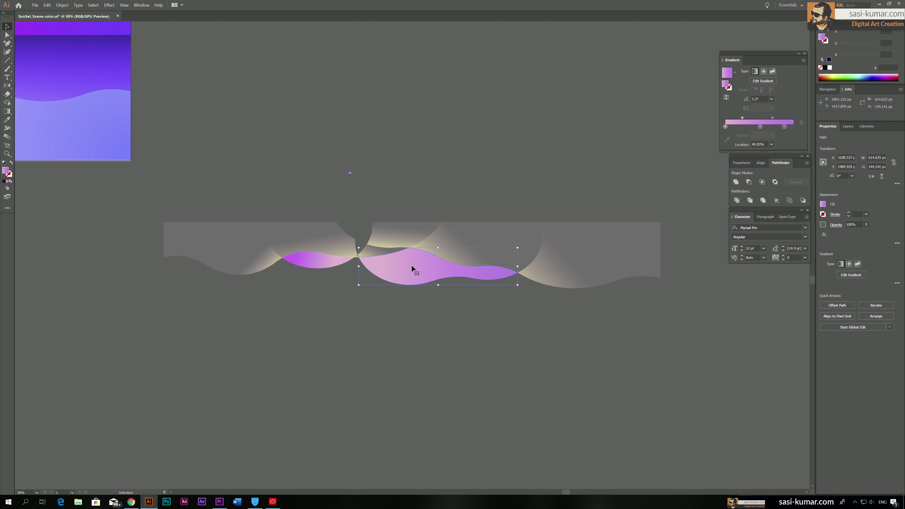
left_click(317, 264, "shift")
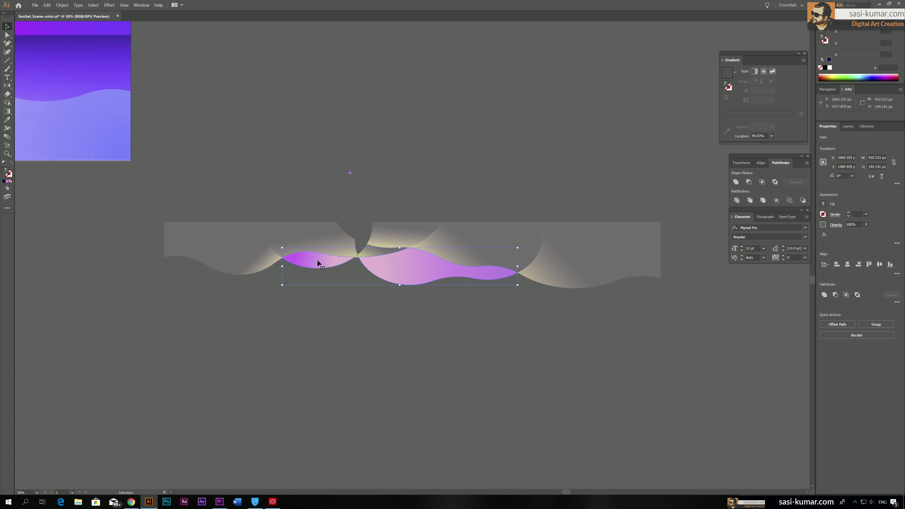
key("i")
left_click(308, 240)
left_click(7, 27)
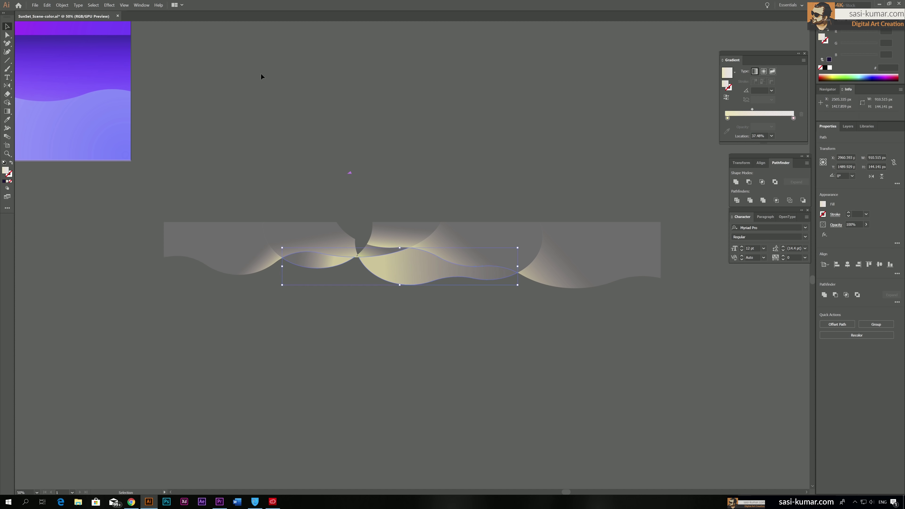
left_click(262, 77)
left_click(591, 340)
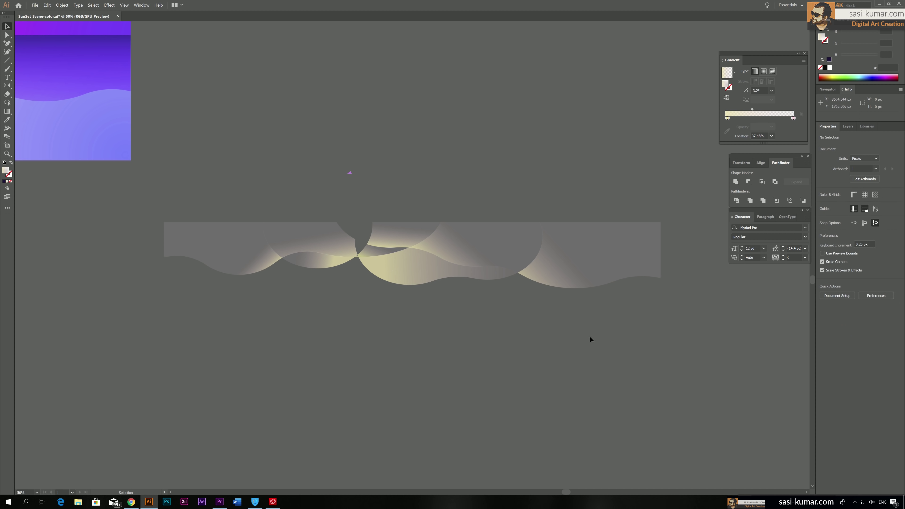
left_click(194, 222)
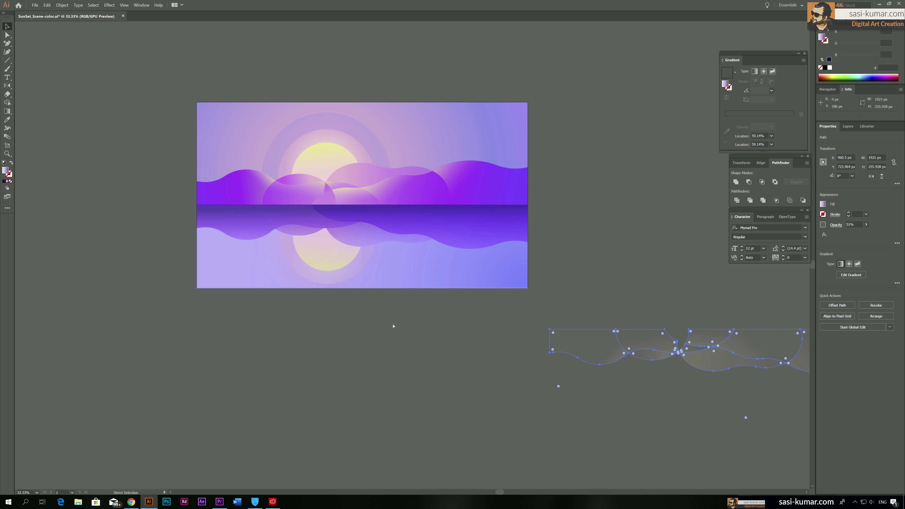
Bring the faint wave group to the front and move it onto the water reflection.
left_click(425, 345)
left_click_drag(653, 406, 534, 403)
left_click_drag(760, 406, 433, 299)
right_click(587, 336)
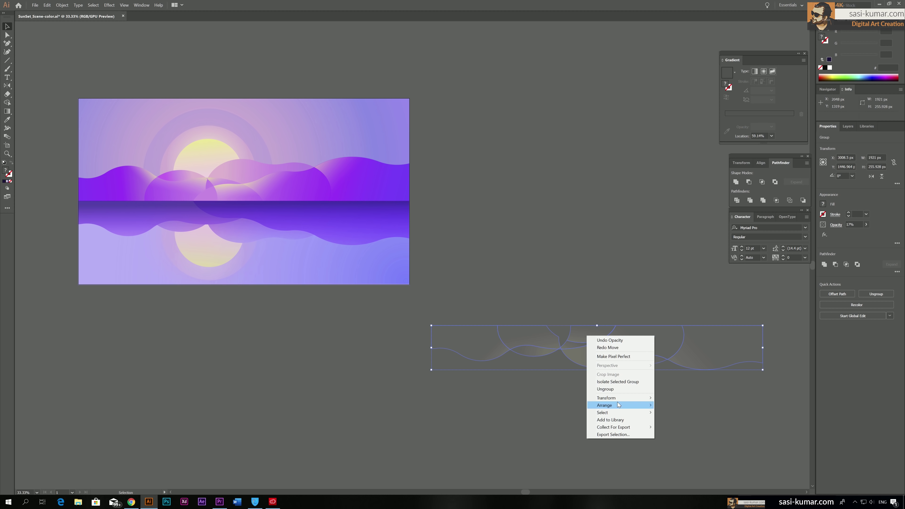
mouse_move(619, 406)
left_click(717, 407)
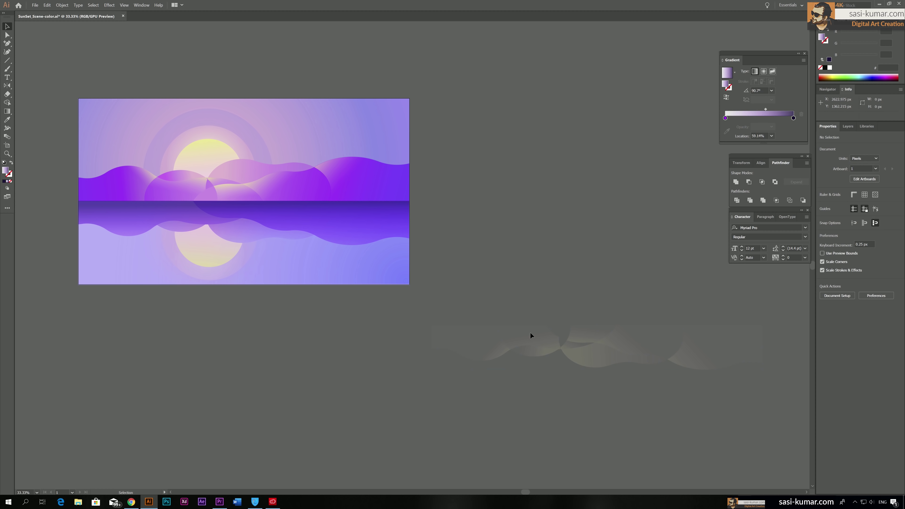
left_click(848, 126)
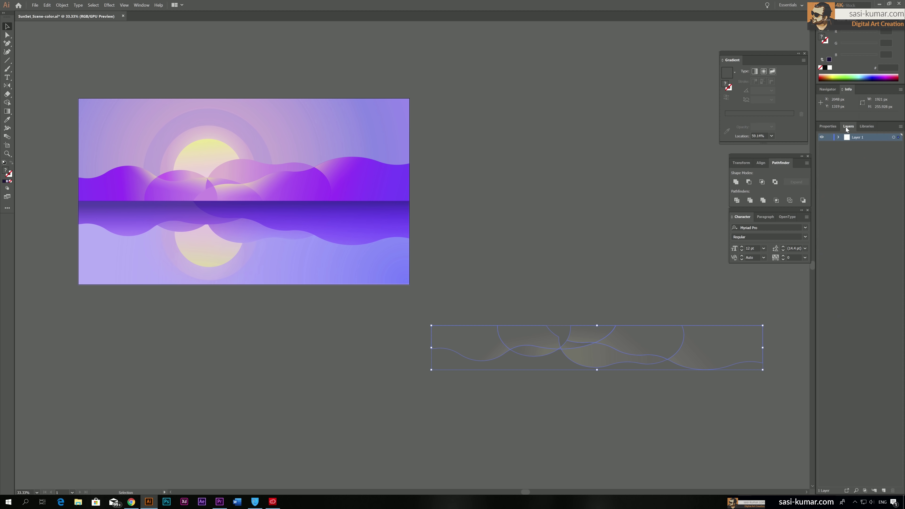
left_click_drag(575, 341, 218, 213)
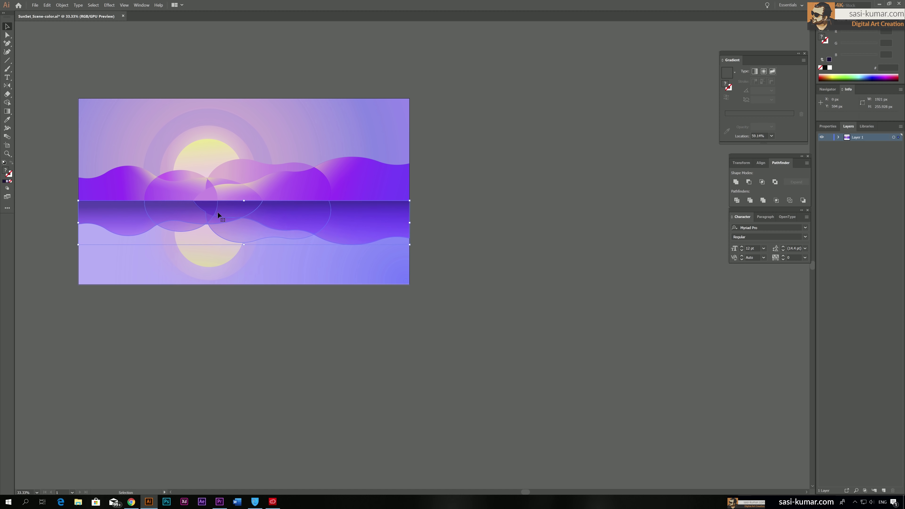
Raise the glowing wave group's opacity in the Properties panel.
left_click(492, 215)
left_click_drag(499, 221, 572, 261)
left_click(406, 274)
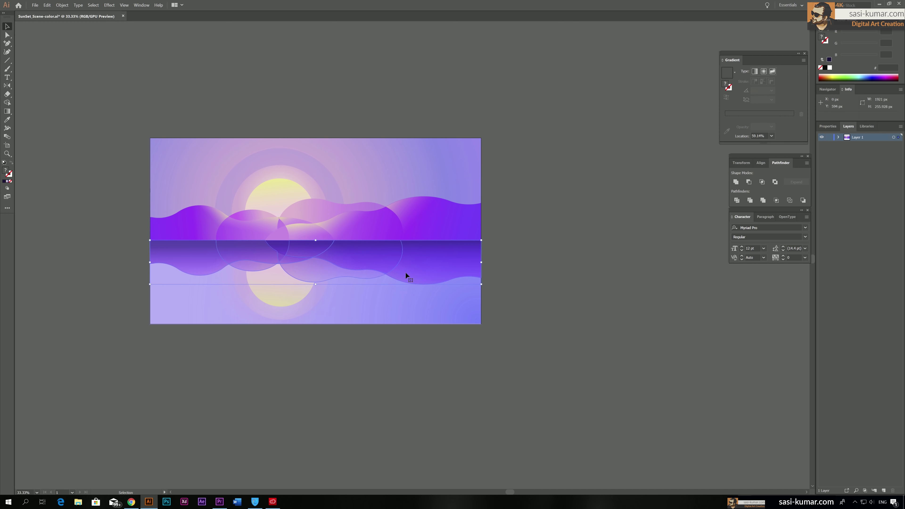
left_click(820, 128)
left_click(867, 224)
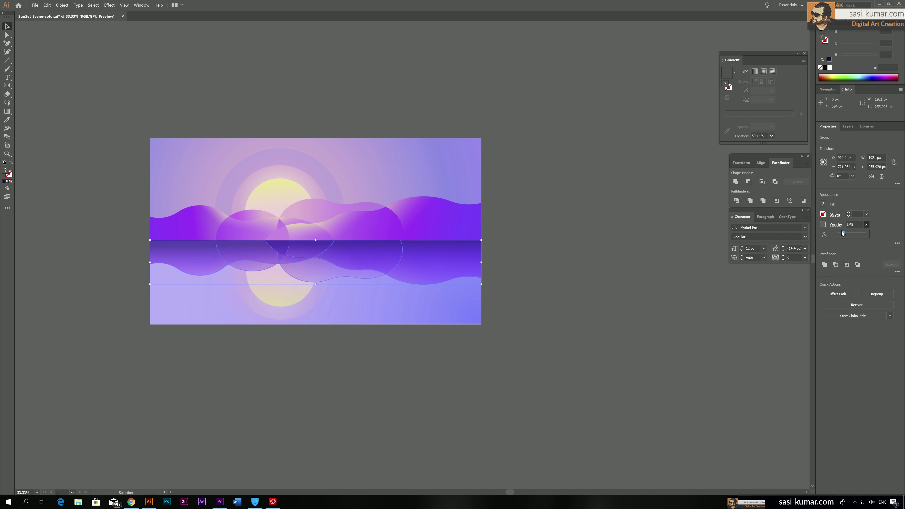
left_click_drag(843, 234, 846, 236)
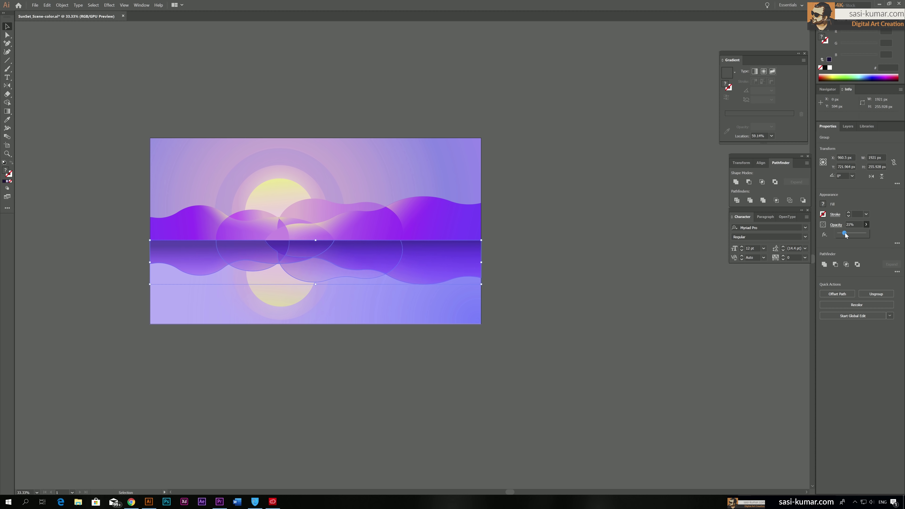
left_click(408, 92)
scroll(405, 90, "up", 3)
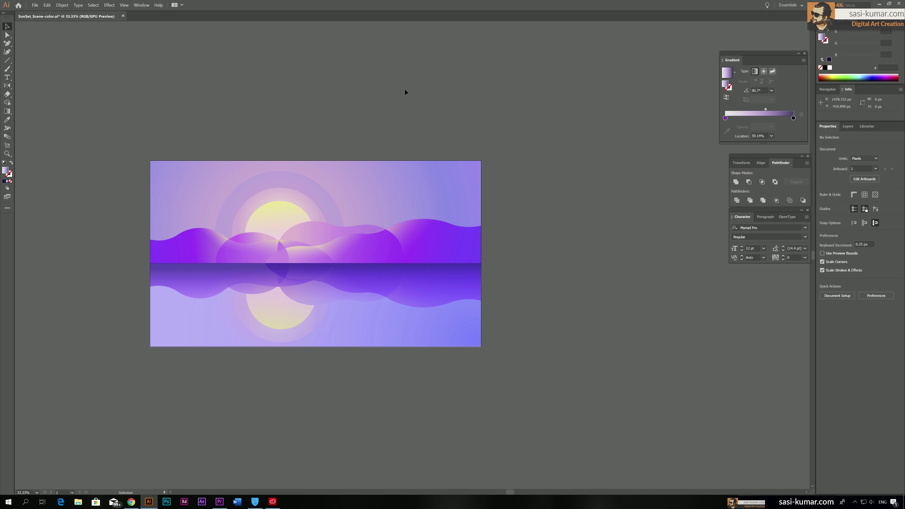
scroll(404, 92, "up", 2)
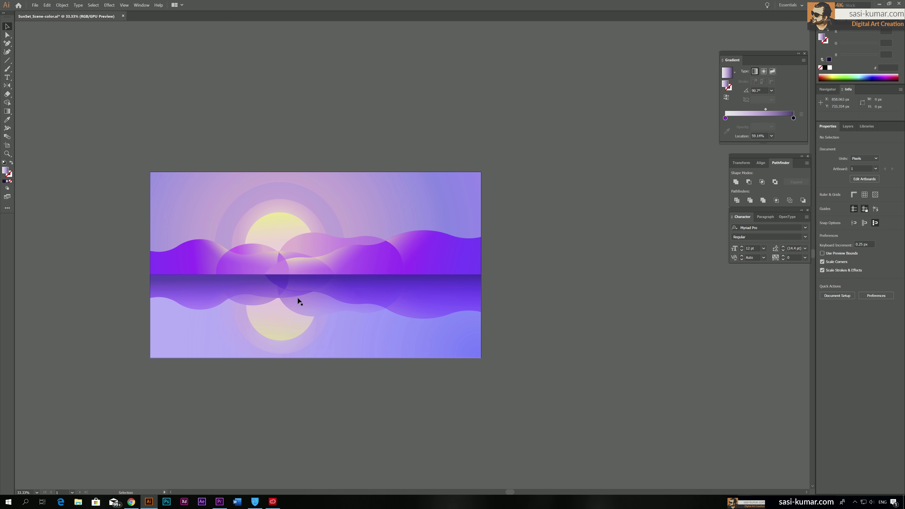
Shorten the reflected sun and nudge it down slightly.
left_click(280, 334)
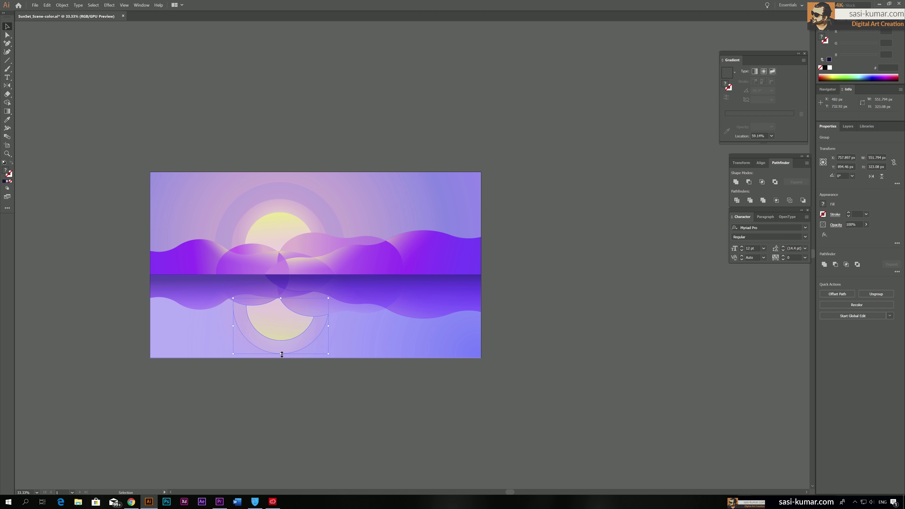
left_click_drag(282, 355, 281, 339)
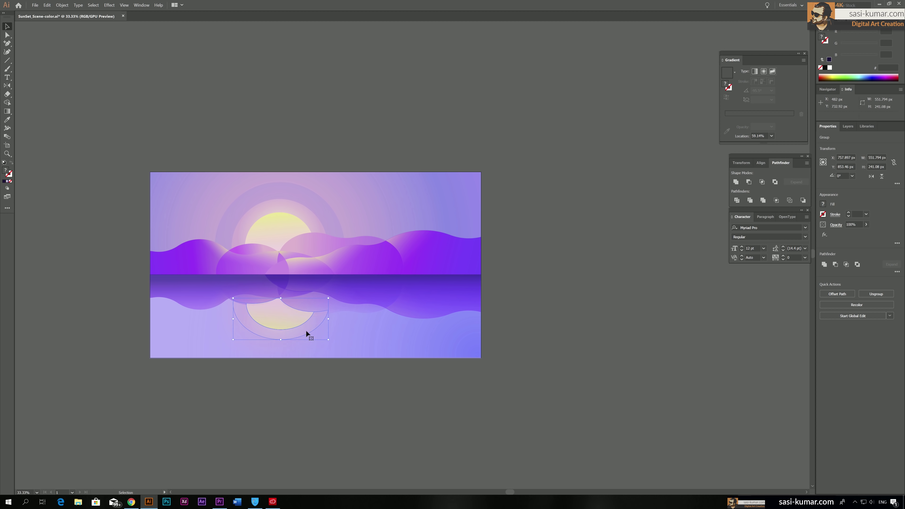
key("Down")
key("Down")
key("Down")
key("Down")
key("Down")
key("Down")
key("Down")
left_click(383, 429)
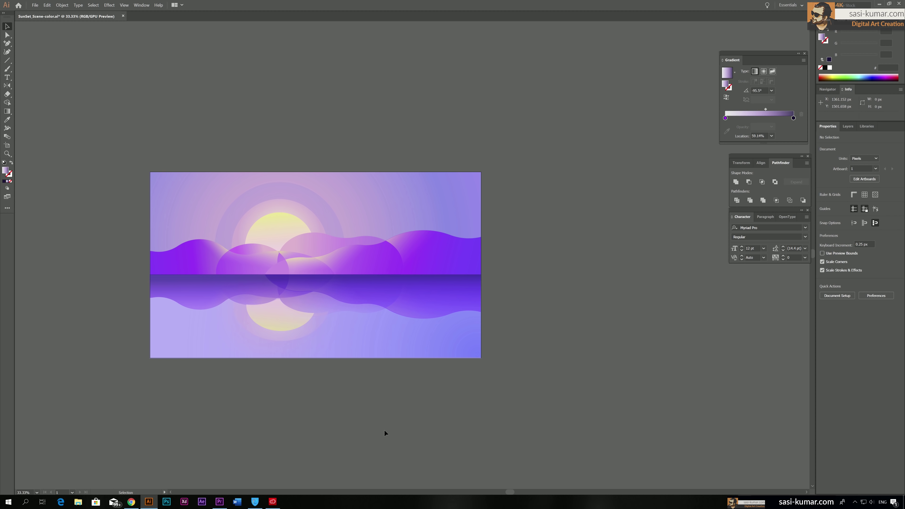
key("ctrl+equal")
key("ctrl+equal")
left_click_drag(352, 392, 509, 374)
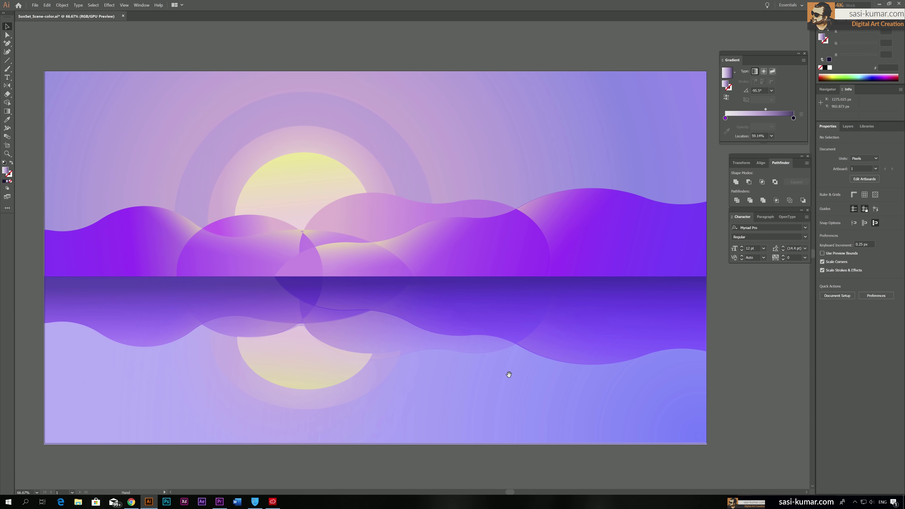
Fine-tune the reflected sun's height and position while zoomed in.
left_click(281, 371)
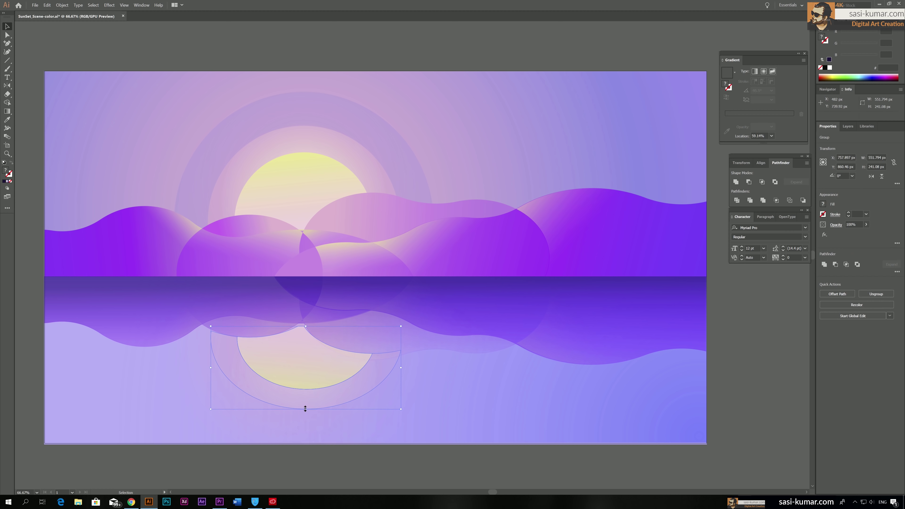
left_click_drag(305, 408, 303, 413)
left_click_drag(299, 379, 300, 376)
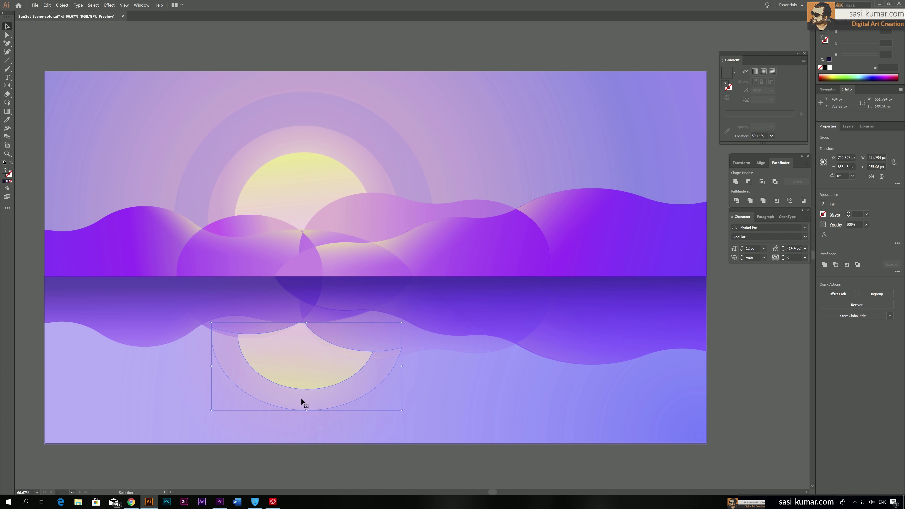
left_click_drag(307, 414, 308, 398)
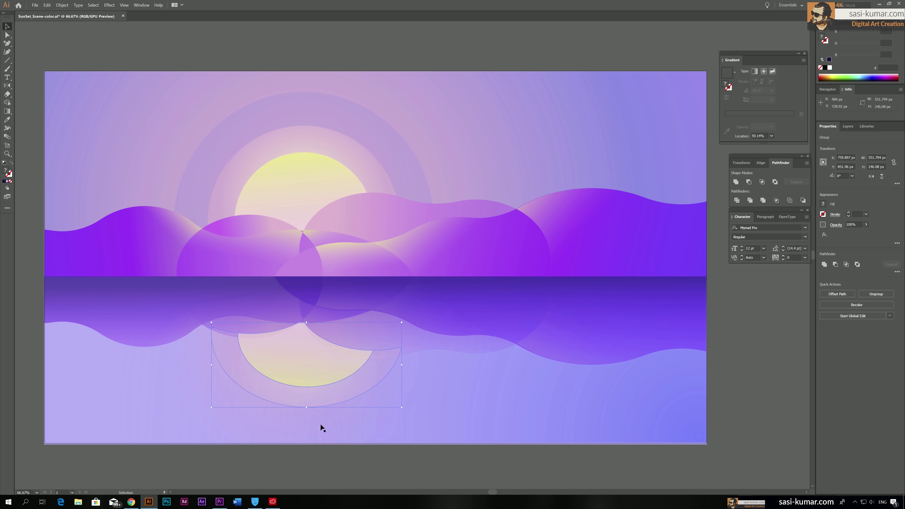
left_click(335, 460)
left_click_drag(368, 478, 359, 460)
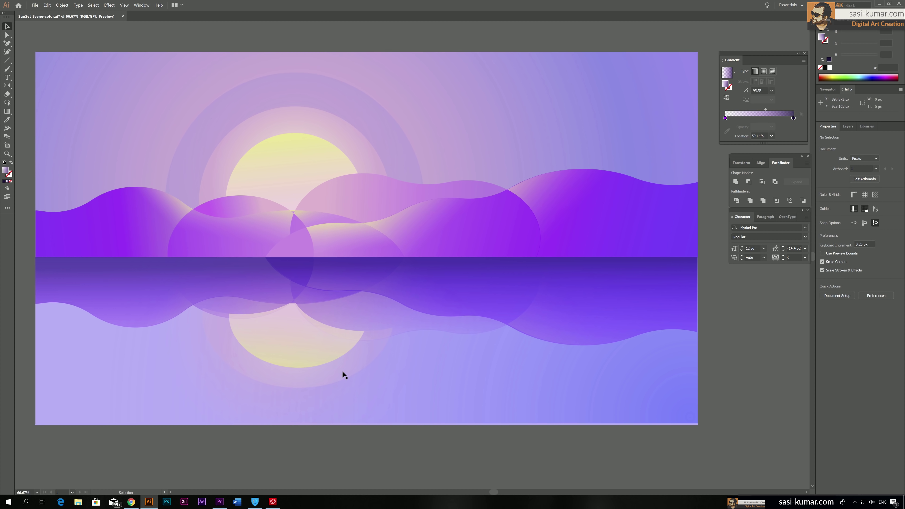
Nudge the reflected sun down once more, then enter and exit its group.
left_click(422, 323)
left_click(440, 439)
key("ctrl+minus")
key("ctrl+minus")
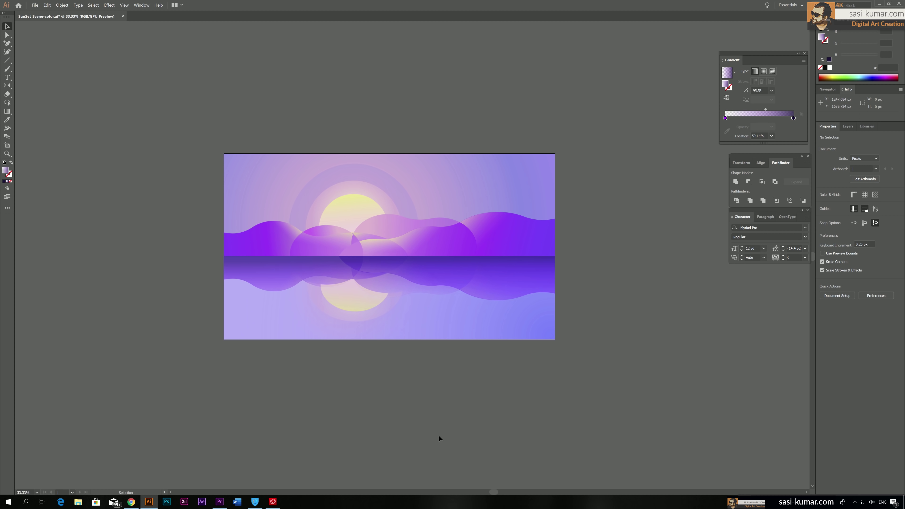
left_click(356, 316)
key("Down")
key("Down")
key("Down")
key("Down")
key("Down")
key("Down")
key("Down")
key("Down")
key("Down")
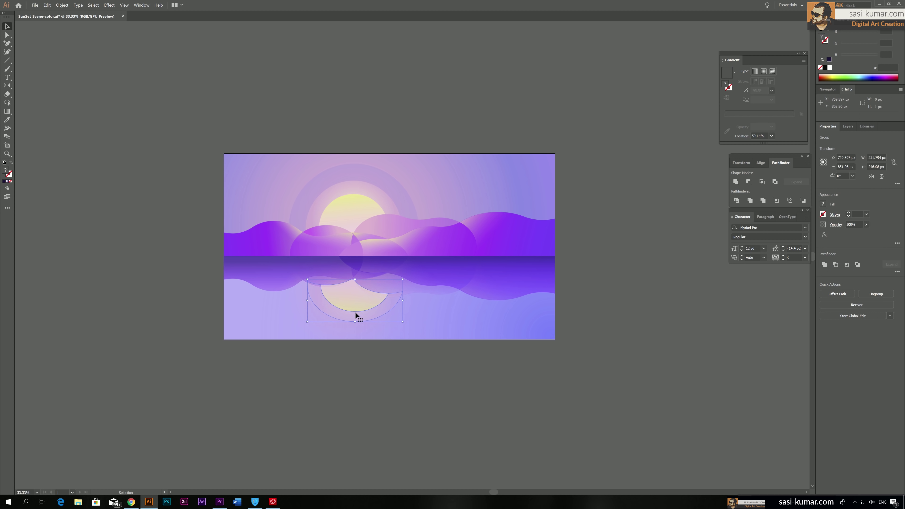
left_click(390, 383)
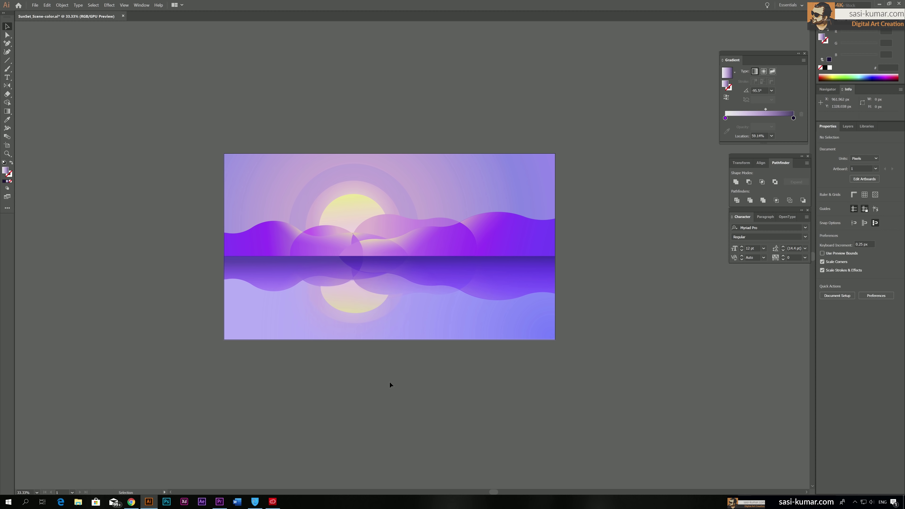
left_click(343, 298)
double_click(346, 297)
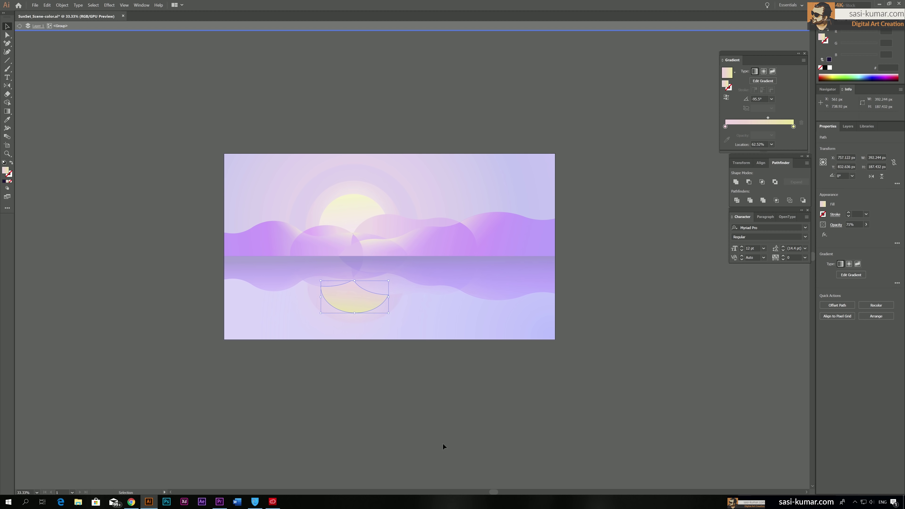
double_click(442, 431)
Scroll and pan the view to reframe the whole scene.
scroll(438, 485, "up", 1)
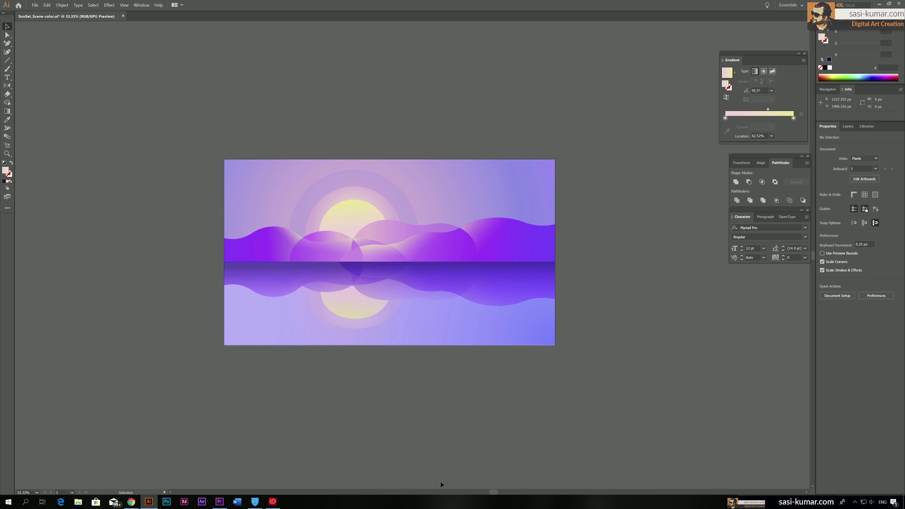
scroll(440, 481, "up", 2)
scroll(440, 481, "down", 2)
key("space")
left_click_drag(489, 429, 469, 428)
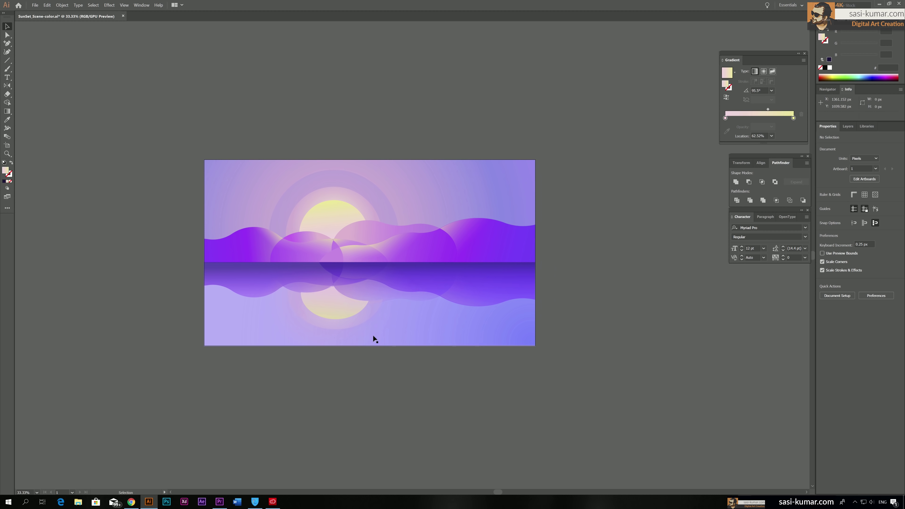
scroll(142, 335, "up", 4)
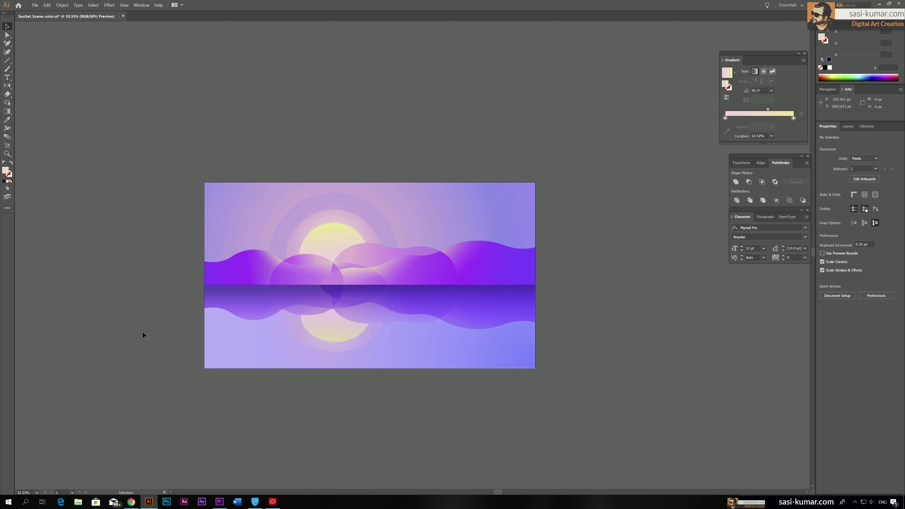
key("space")
left_click_drag(514, 388, 504, 378)
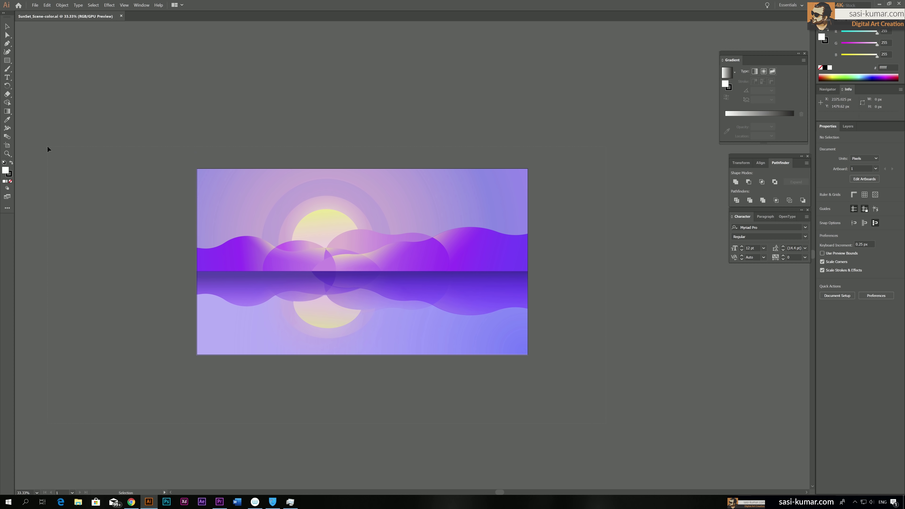
Select all the artwork and nudge the whole scene down five steps.
key("ctrl+a")
key("Down")
key("Down")
key("Down")
key("Down")
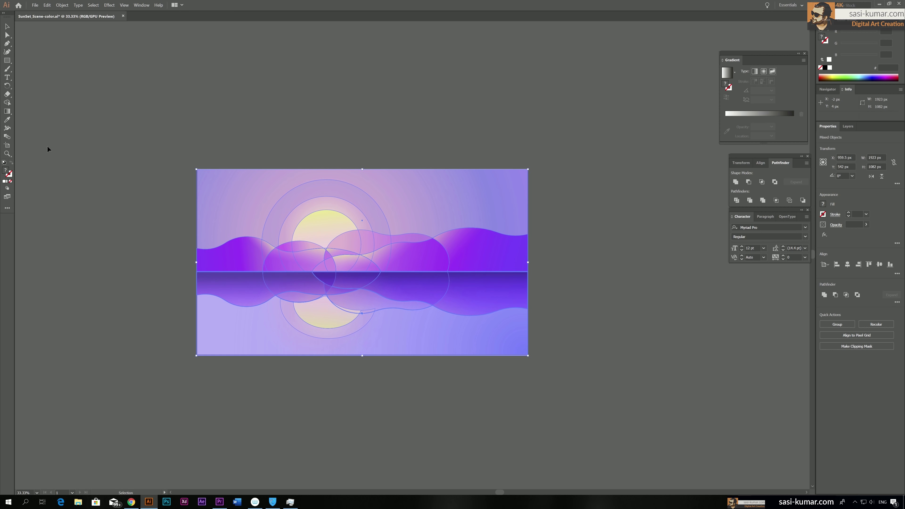
key("Down")
key("Down")
key("Down")
key("Down")
key("Down")
key("Down")
key("Down")
key("Down")
key("Down")
key("Down")
key("Down")
key("Down")
key("Down")
key("Down")
key("Down")
key("Down")
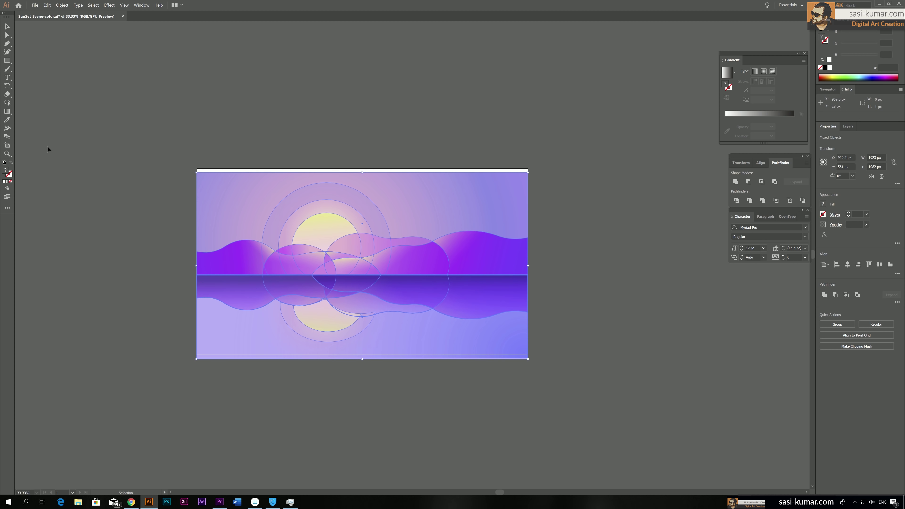
key("Down")
key("Down")
key("Down")
key("Down")
key("Down")
key("Down")
key("Down")
key("Down")
key("Down")
key("Down")
key("Down")
key("Down")
key("Down")
key("Down")
key("Down")
key("Down")
key("Down")
key("Down")
key("Down")
key("Down")
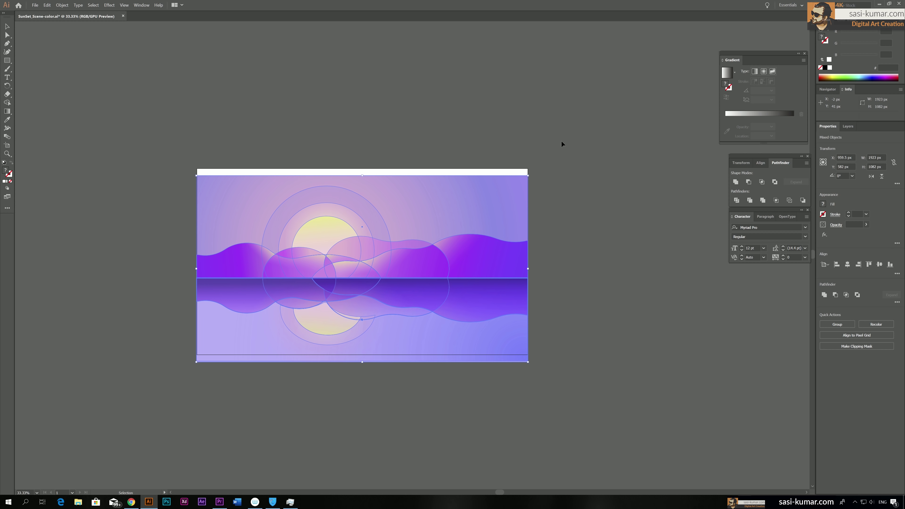
key("Down")
key("Down")
key("Down")
key("Down")
key("Down")
key("Down")
key("Down")
key("Down")
key("Down")
key("Down")
key("Down")
key("Down")
key("Down")
key("Down")
key("Down")
key("Down")
key("Down")
key("Down")
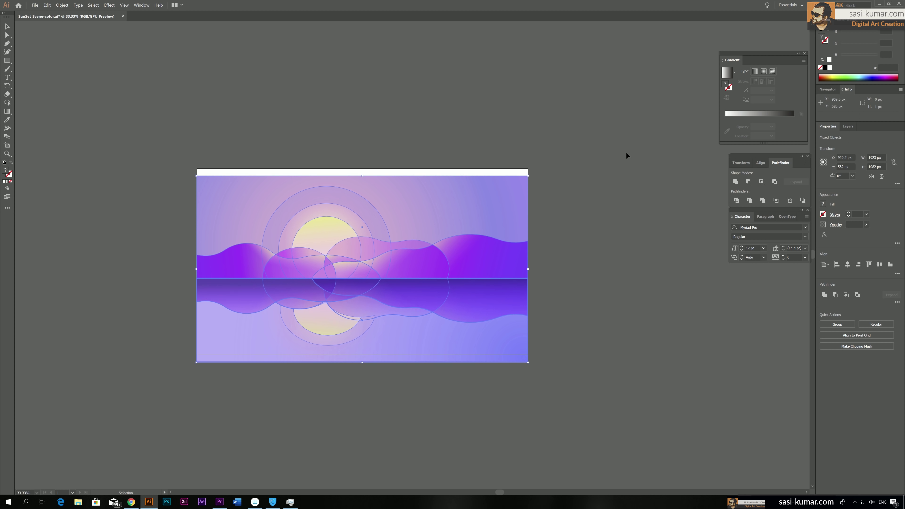
key("Down")
key("Down")
key("Down")
key("Down")
key("Down")
key("Down")
key("Down")
key("Down")
key("Down")
key("Down")
key("Down")
key("Down")
key("Down")
key("Down")
key("Down")
key("Down")
key("Down")
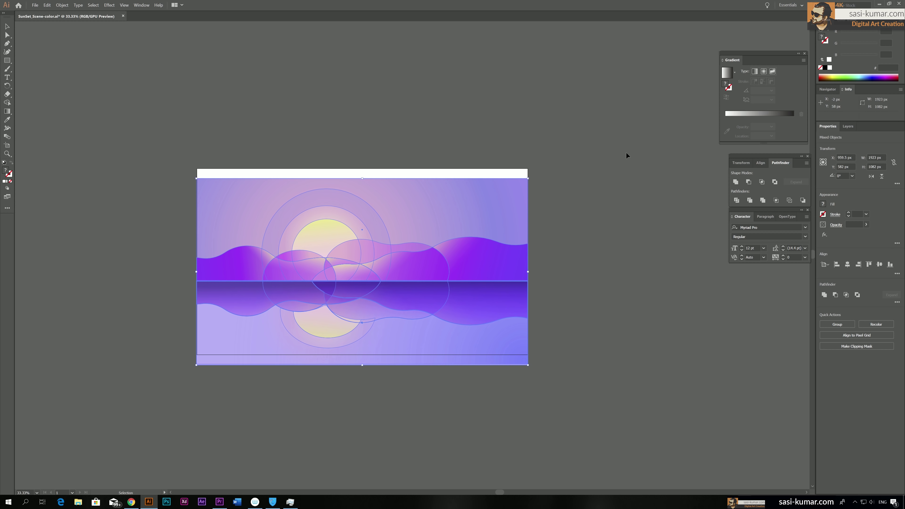
key("ctrl+h")
Raise the water rectangle's bottom edge and extend the sky rectangle to the artboard top.
left_click(491, 360)
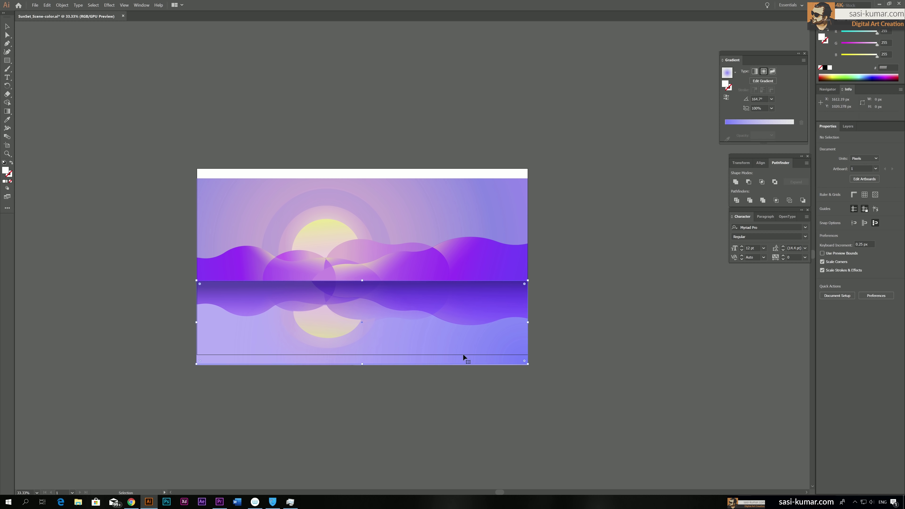
left_click_drag(364, 364, 364, 358)
left_click(367, 196)
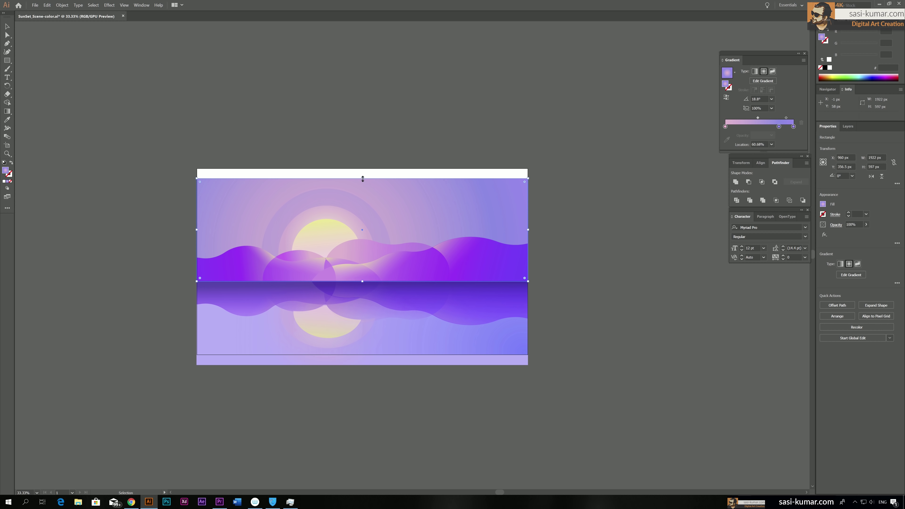
left_click_drag(363, 179, 363, 168)
left_click(376, 123)
left_click(459, 187)
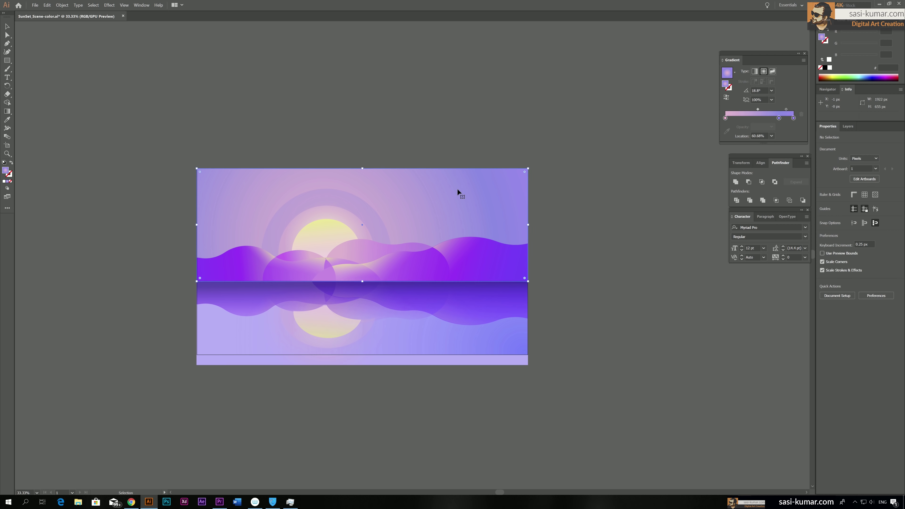
key("g")
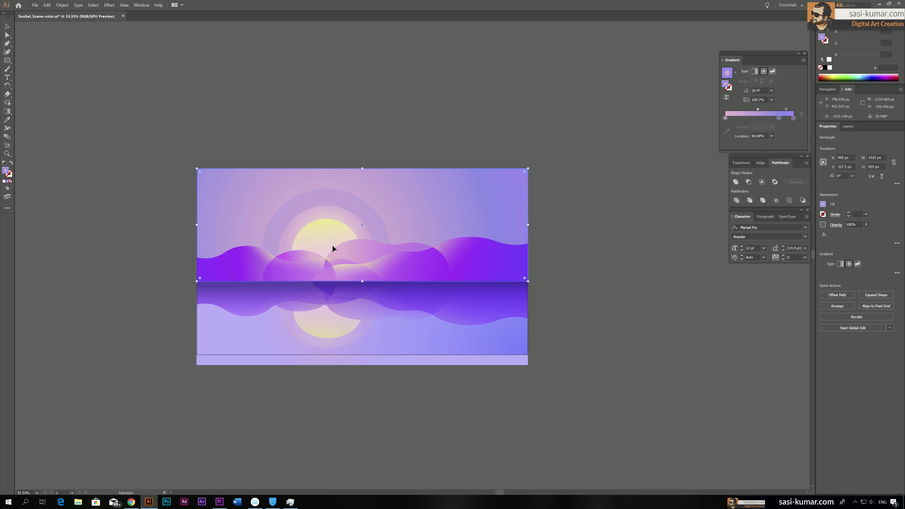
Redraw the sky's radial gradient outward from the sun, wider than before.
left_click_drag(328, 251, 434, 222)
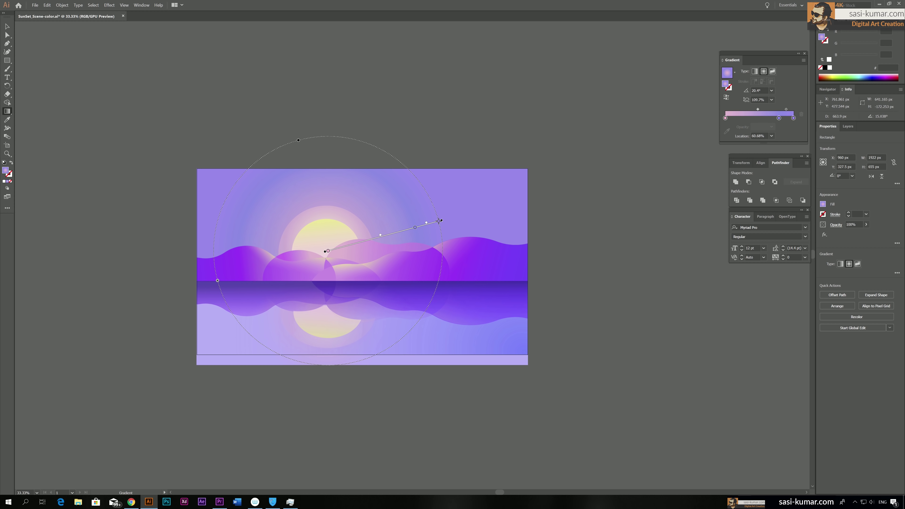
left_click_drag(440, 221, 442, 221)
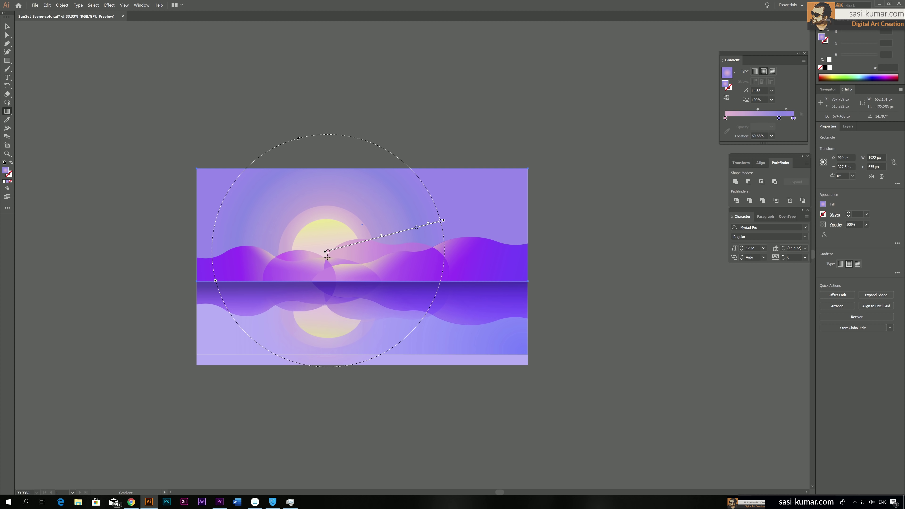
left_click_drag(327, 256, 464, 231)
key("v")
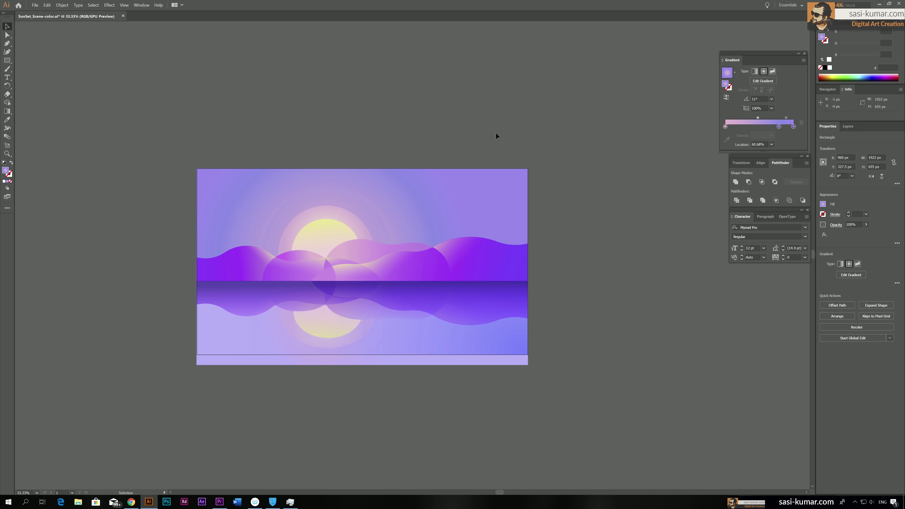
Recolour the sky gradient's outer stop to a bluer violet, about R128 G123 B220.
left_click(503, 191)
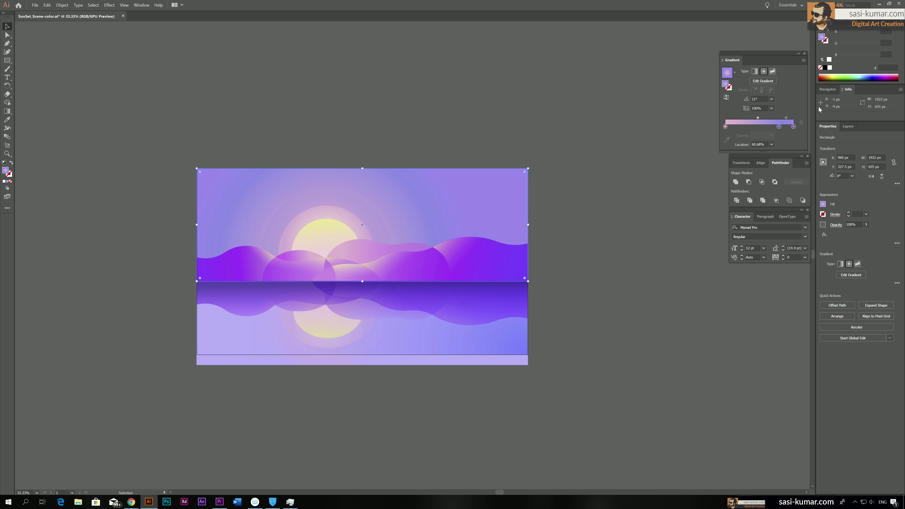
double_click(794, 127)
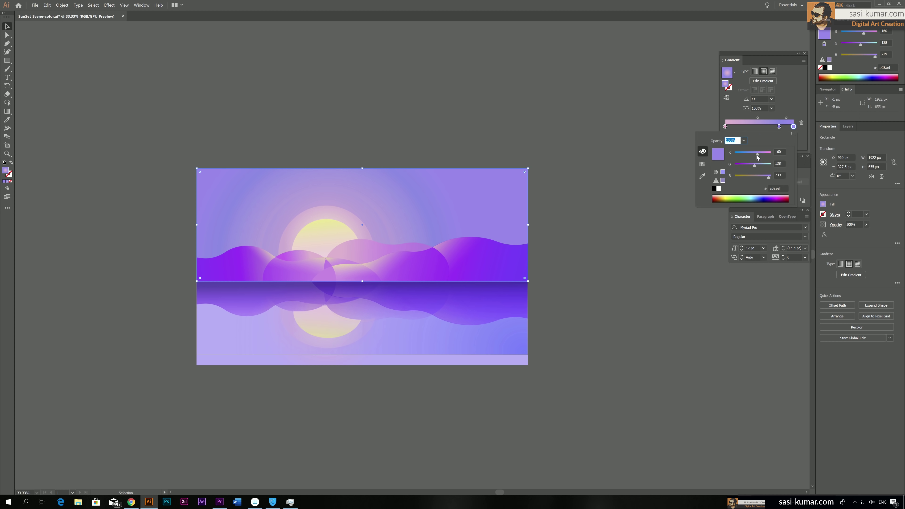
left_click_drag(757, 154, 752, 154)
left_click_drag(753, 167, 753, 167)
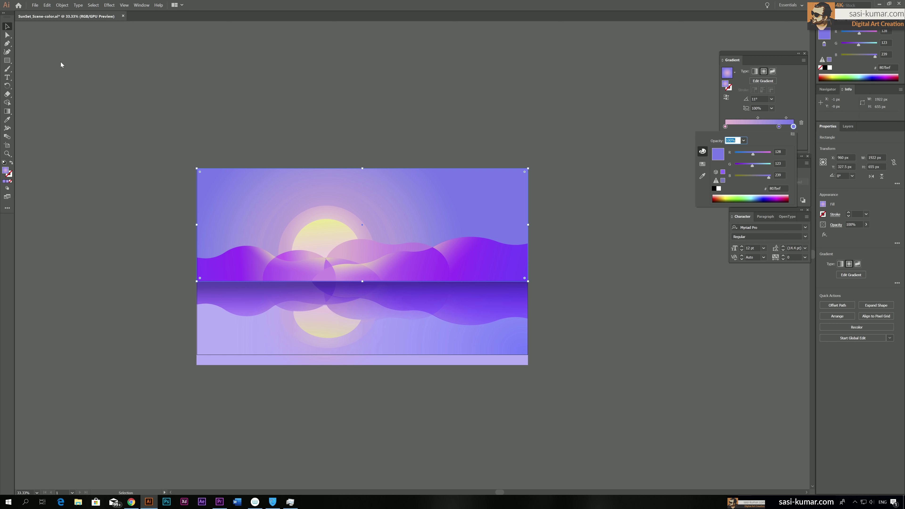
Close the gradient stop colour picker, deselect everything, and zoom to 50% centred on the artwork.
left_click(9, 29)
left_click(412, 86)
left_click_drag(398, 98, 396, 76)
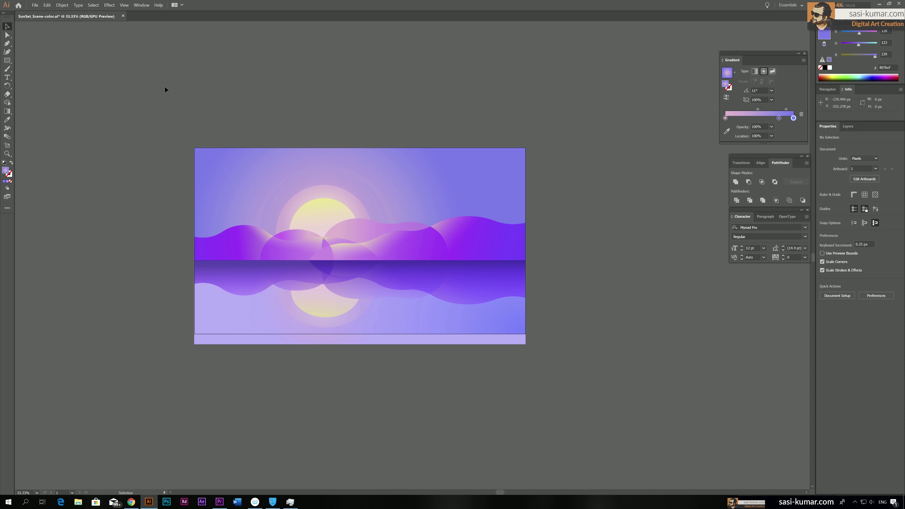
key("ctrl+equal")
left_click_drag(301, 50, 340, 100)
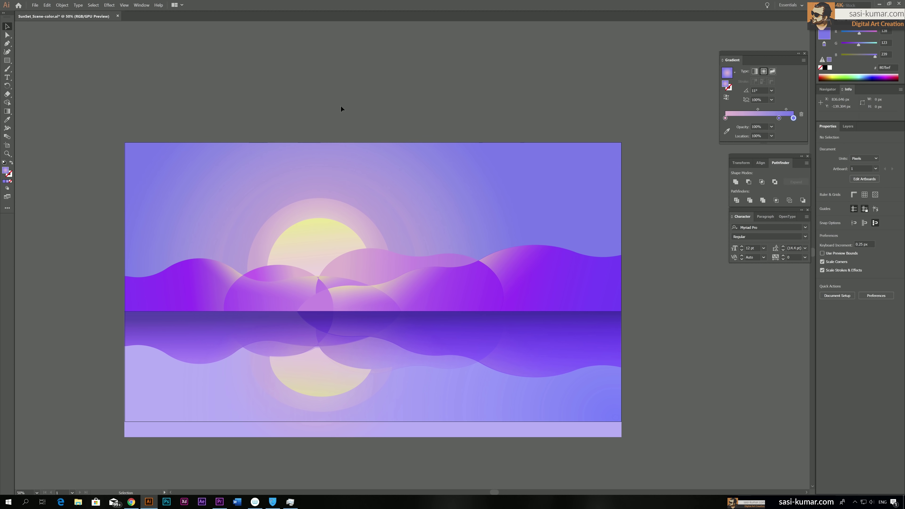
left_click(321, 287)
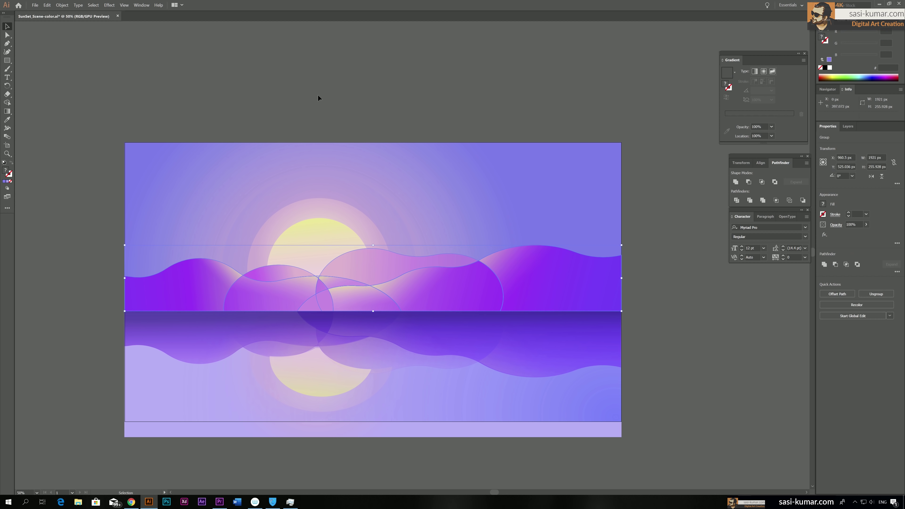
left_click(318, 97)
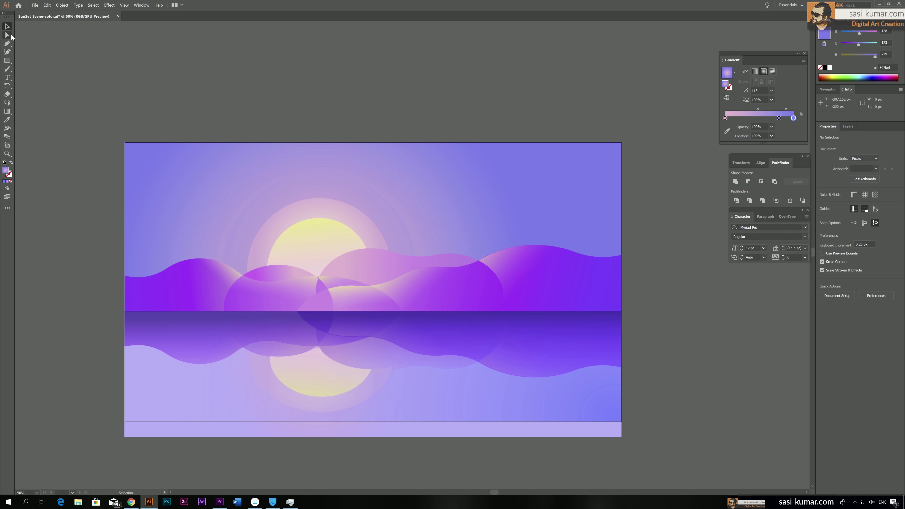
Select the small triangle where the hills meet and copy the cream gradient onto it.
key("a")
left_click(321, 290)
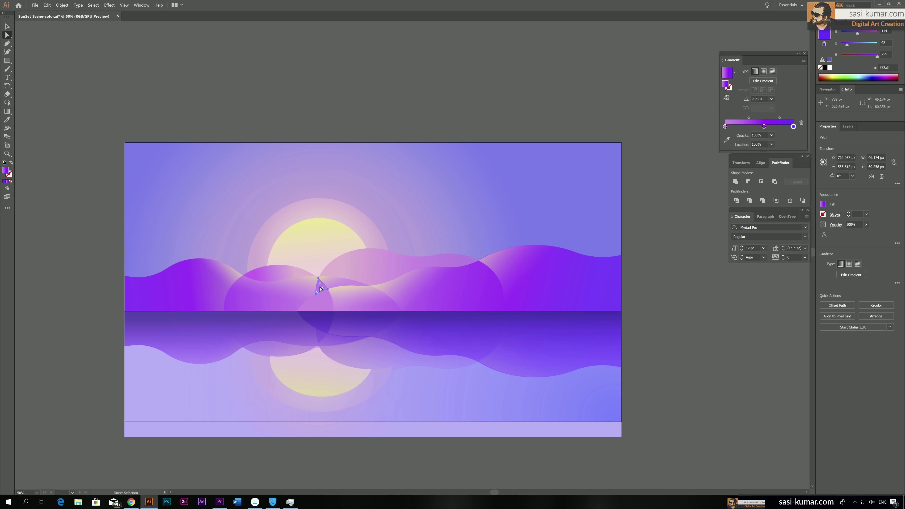
key("ctrl+1")
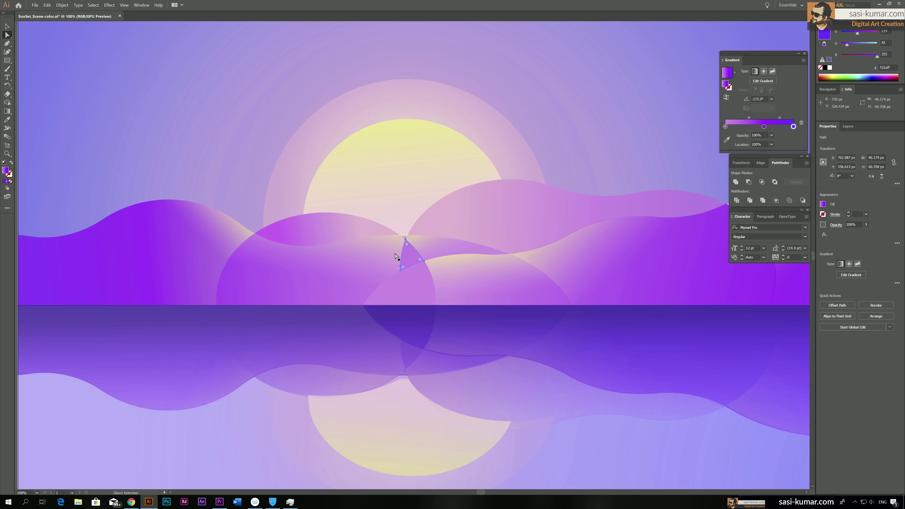
key("ctrl")
left_click_drag(409, 258, 387, 260)
key("ctrl+z")
key("i")
left_click(396, 238)
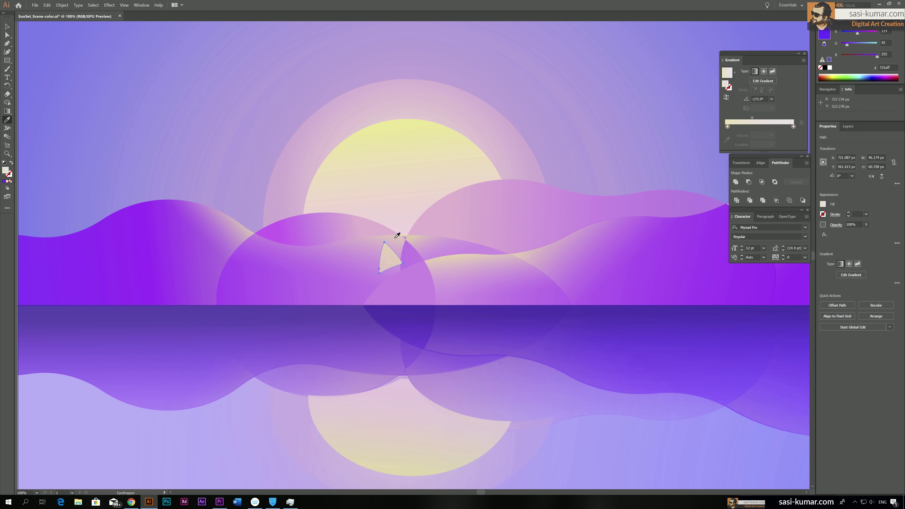
Run the triangle's gradient vertically downward and nudge the triangle slightly into place.
key("g")
left_click_drag(388, 241, 388, 281)
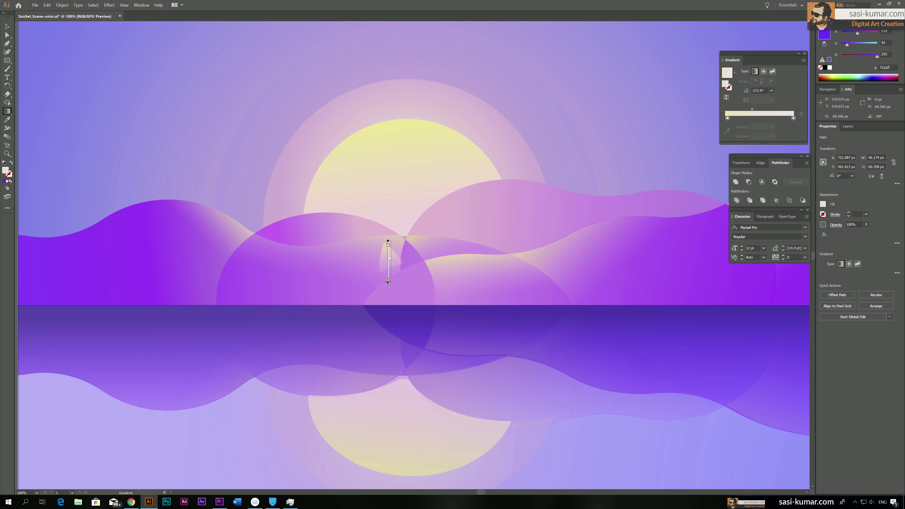
key("v")
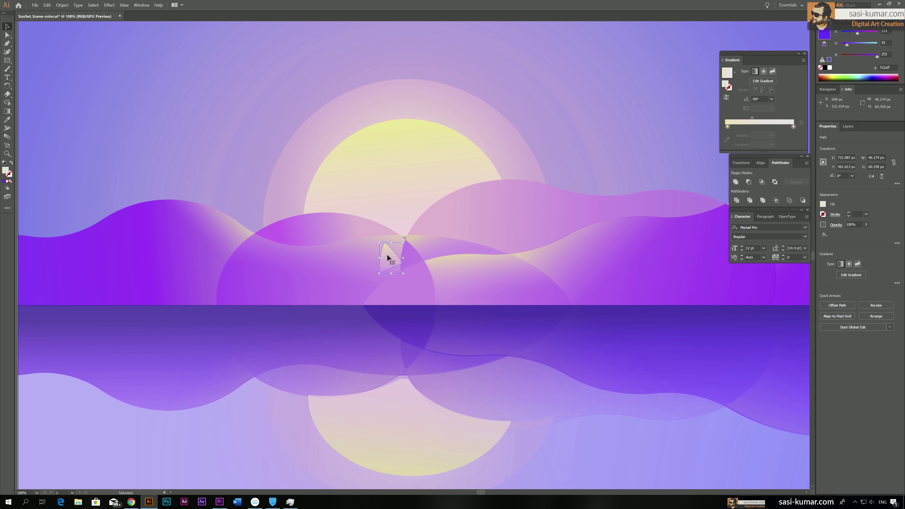
left_click_drag(409, 256, 409, 253)
key("ctrl+plus")
key("ctrl+plus")
key("ctrl+plus")
key("ctrl+plus")
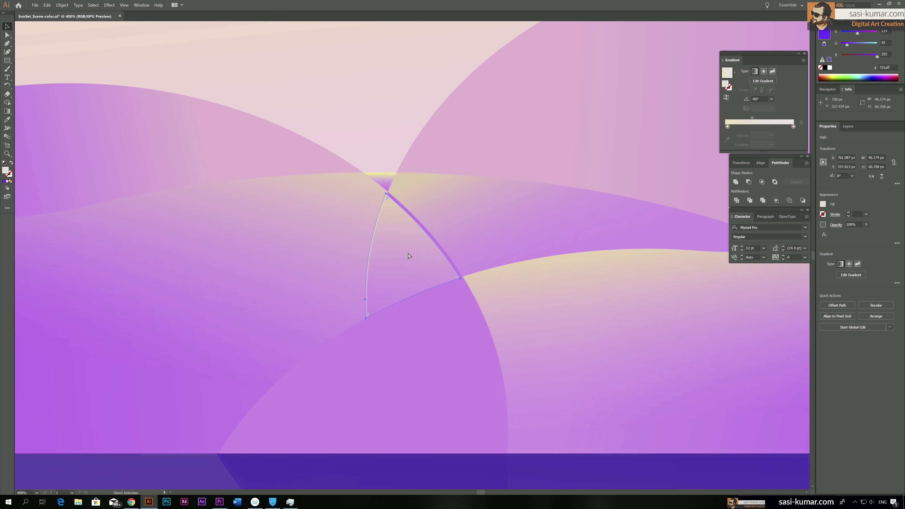
left_click_drag(391, 223, 393, 221)
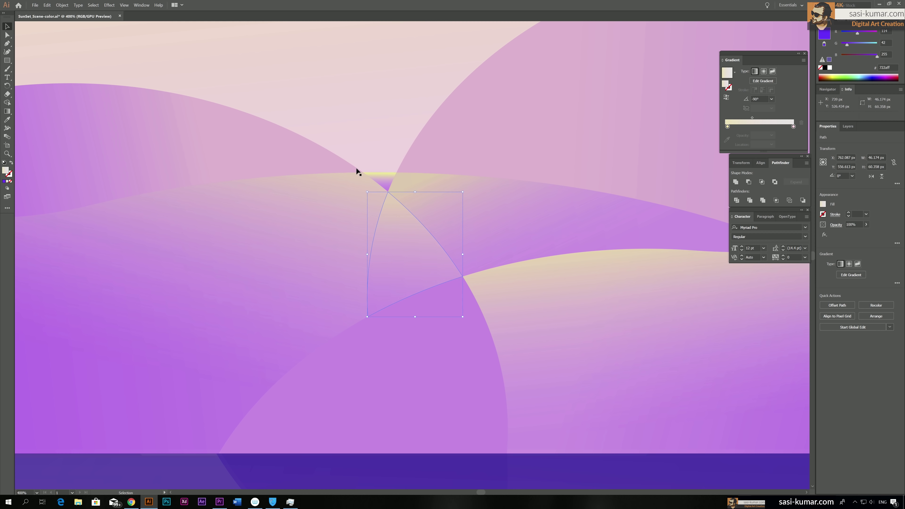
Give the small top triangle a reversed vertical gradient running longer from top to bottom.
left_click(7, 35)
left_click(385, 180)
key("g")
mouse_move(380, 189)
left_mouse_down()
mouse_move(380, 173)
mouse_move(390, 205)
mouse_move(380, 185)
left_mouse_up()
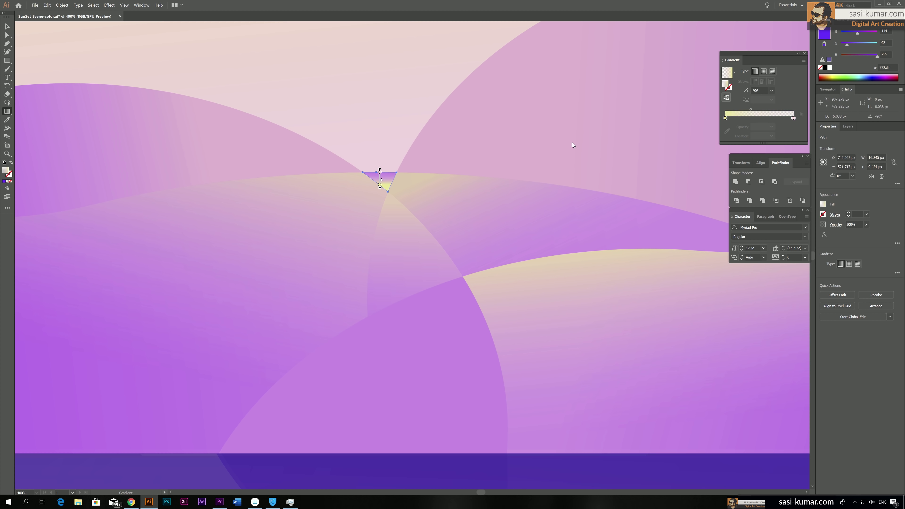
left_click(726, 97)
left_click_drag(380, 170, 381, 220)
left_click(7, 26)
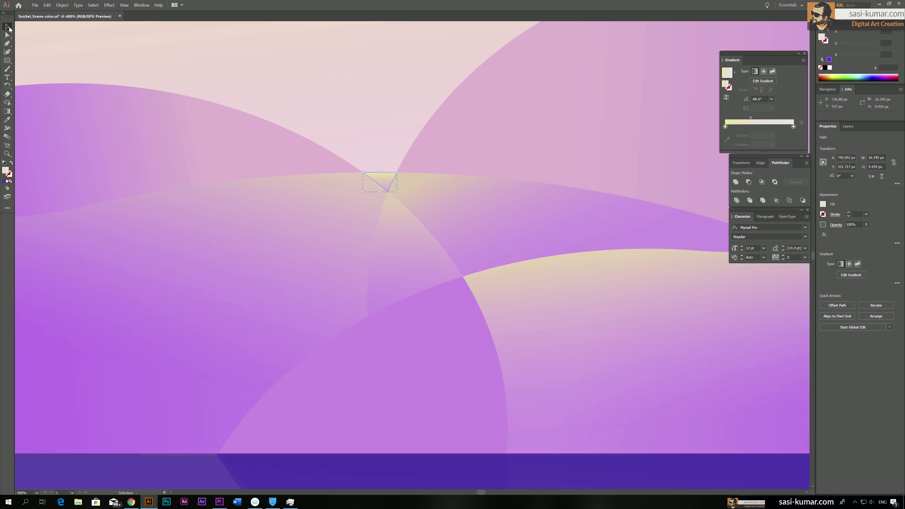
key("ctrl+0")
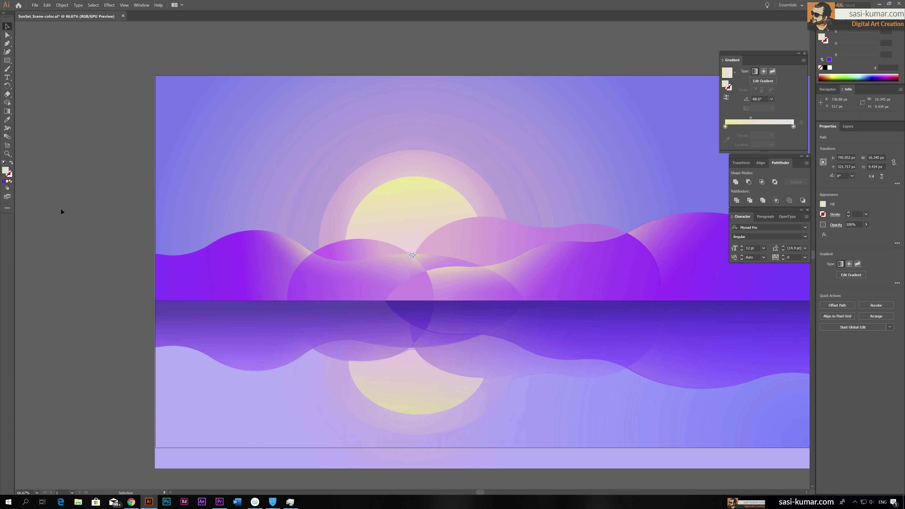
Check the water wave's gradient, then zoom out to see the whole scene.
left_click(7, 35)
left_click(410, 351)
left_click(96, 274)
left_click_drag(96, 270, 97, 287)
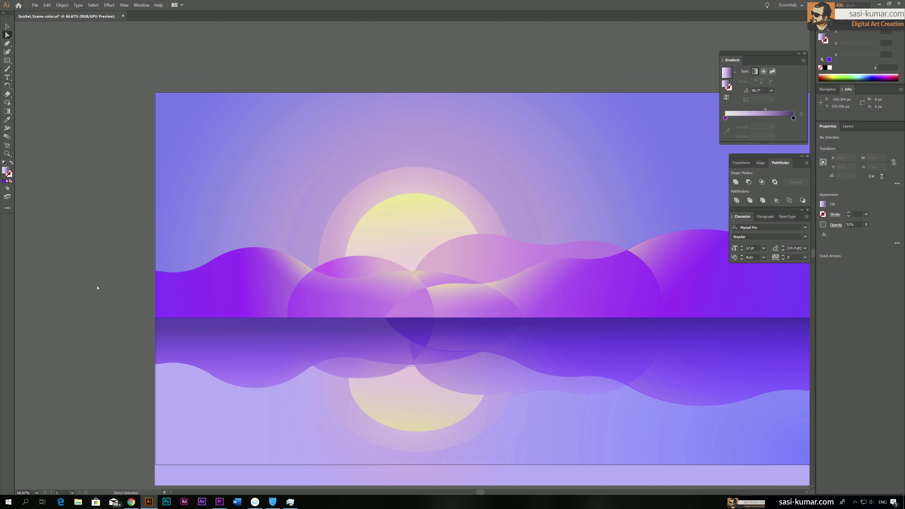
left_click_drag(488, 324, 355, 291)
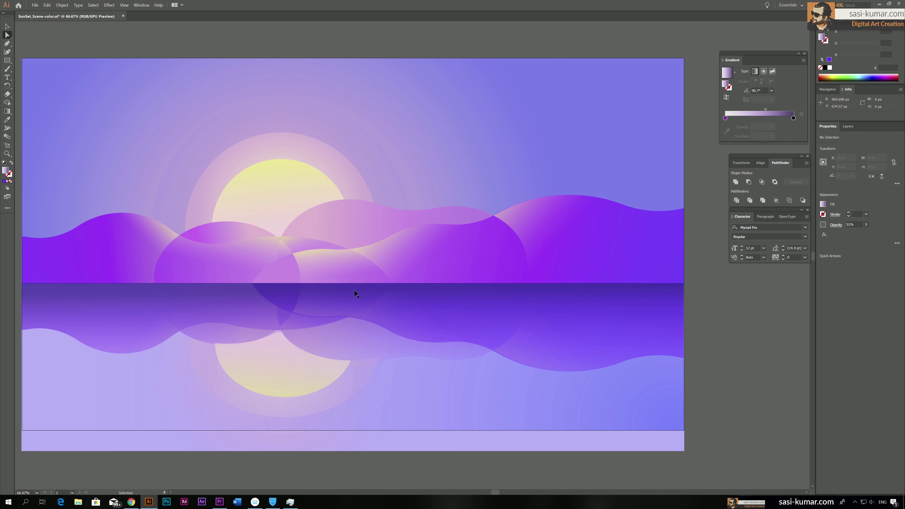
key("ctrl+minus")
key("ctrl+minus")
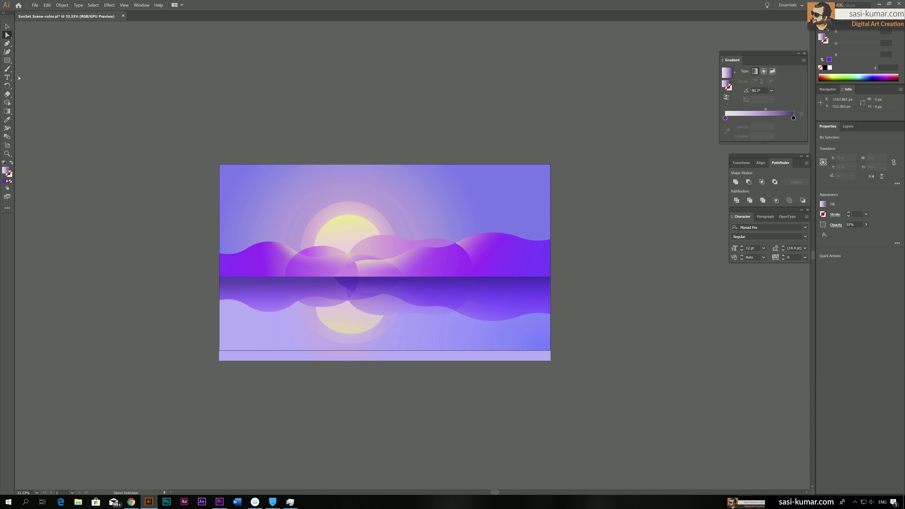
Draw a small star above the artboard and give it the sun's pink-yellow gradient.
left_click(7, 60)
left_click(32, 61)
left_click_drag(245, 108, 248, 115)
key("i")
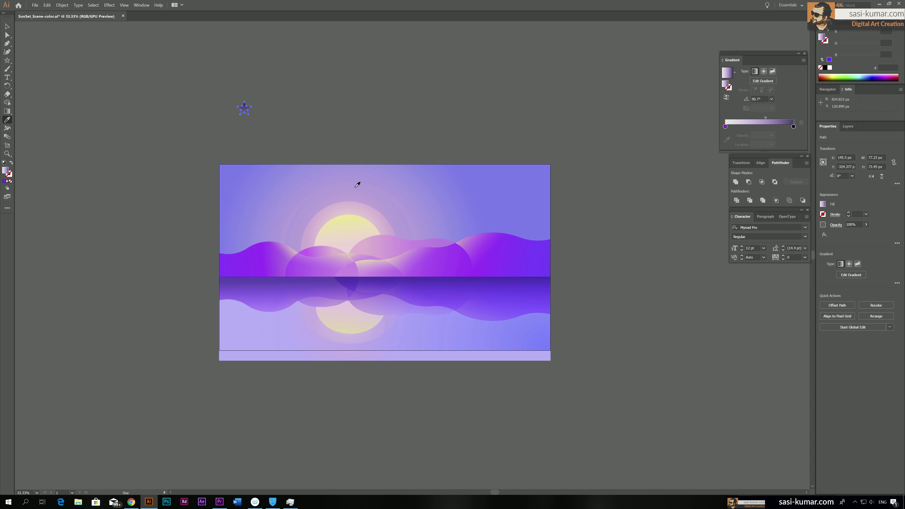
left_click(348, 214)
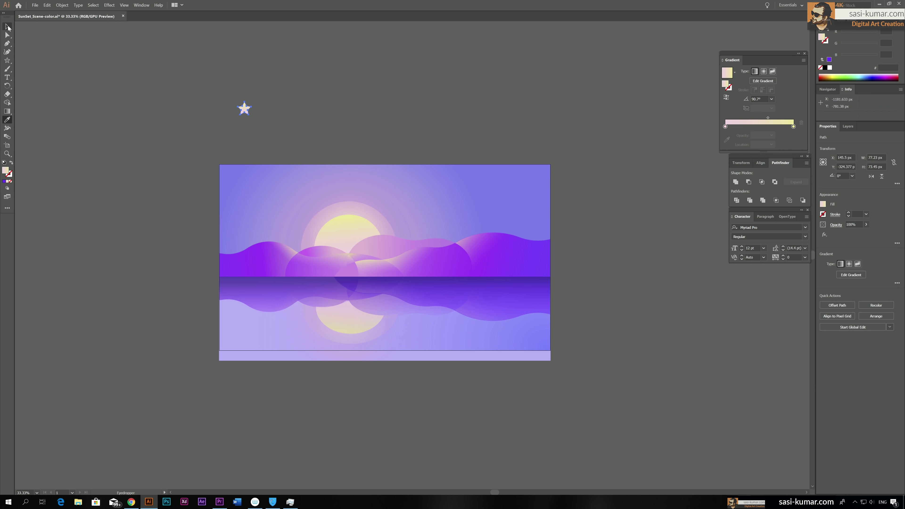
Round the star's inner corners softly using live corners.
left_click(7, 27)
left_click(243, 109)
key("ctrl+equal")
key("ctrl+equal")
key("ctrl+equal")
key("ctrl+equal")
key("ctrl+equal")
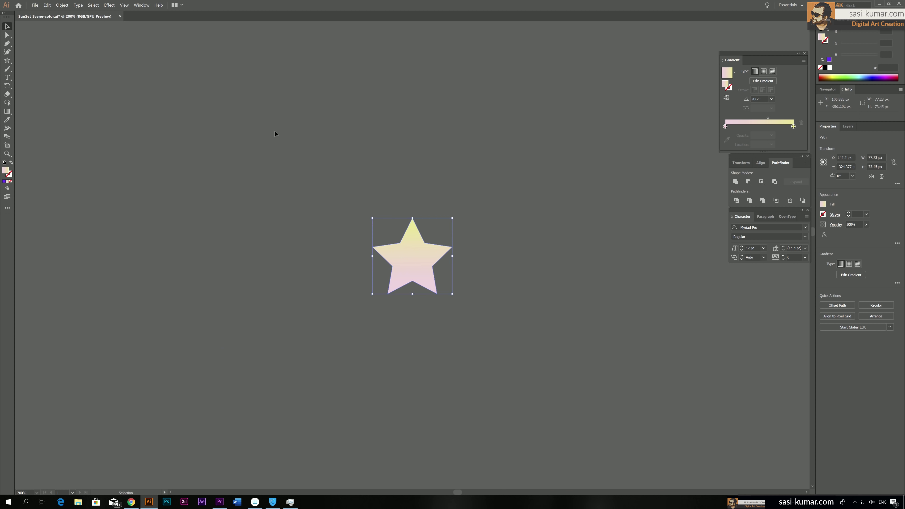
left_click(7, 34)
left_click_drag(405, 247, 425, 259)
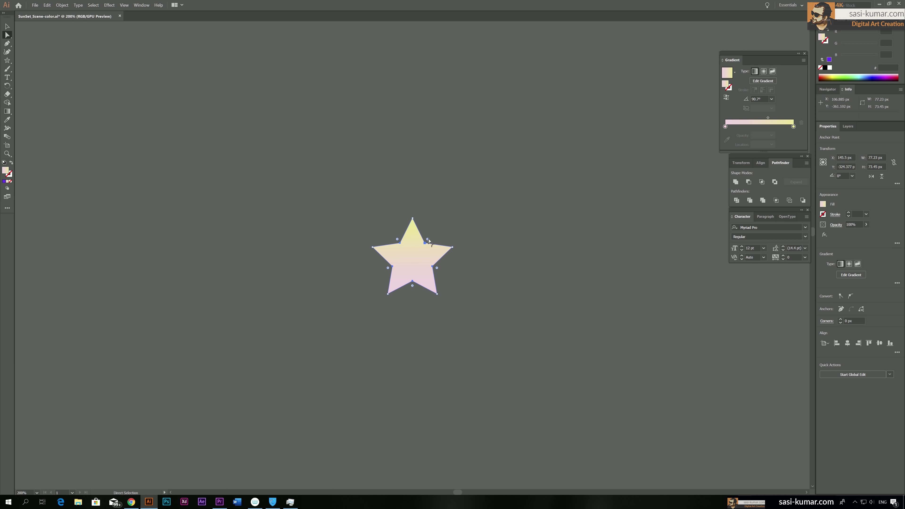
left_click_drag(427, 240, 494, 170)
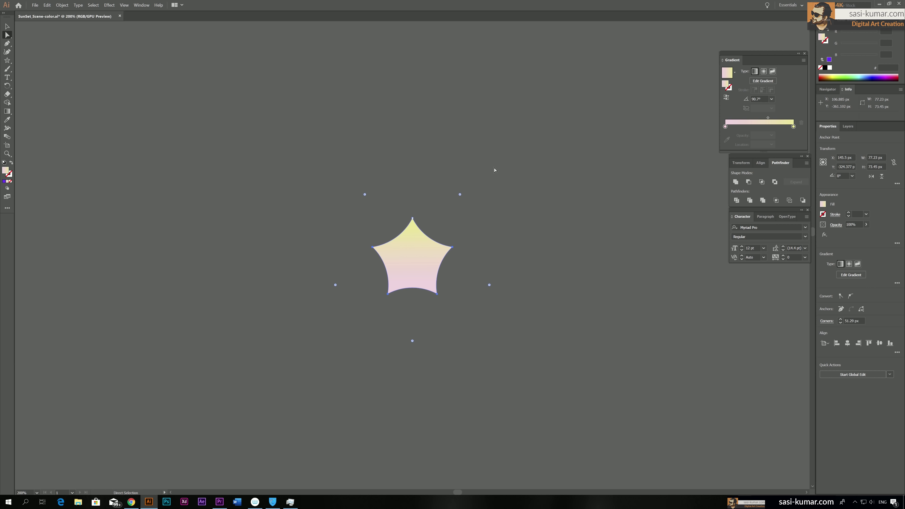
left_click(484, 315)
left_click(432, 268)
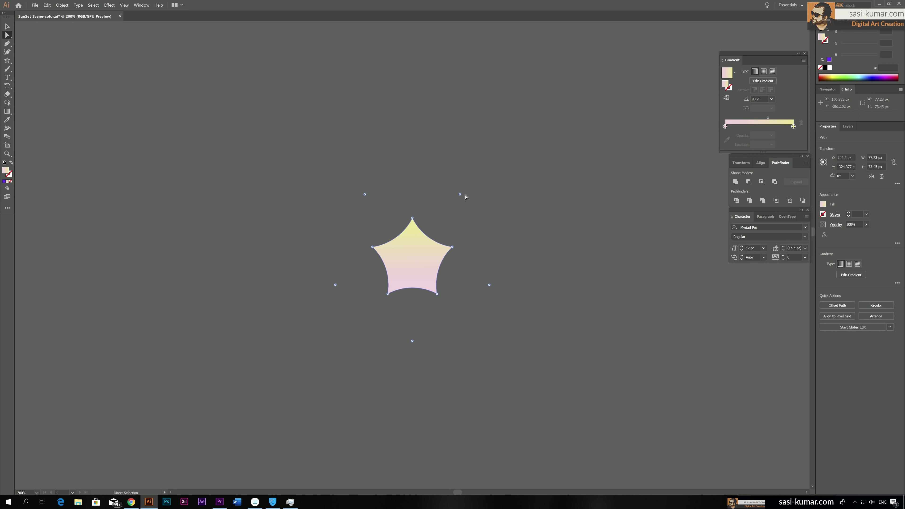
left_click_drag(460, 195, 439, 215)
Scale the star down to about 18 px wide.
key("ctrl+a")
key("v")
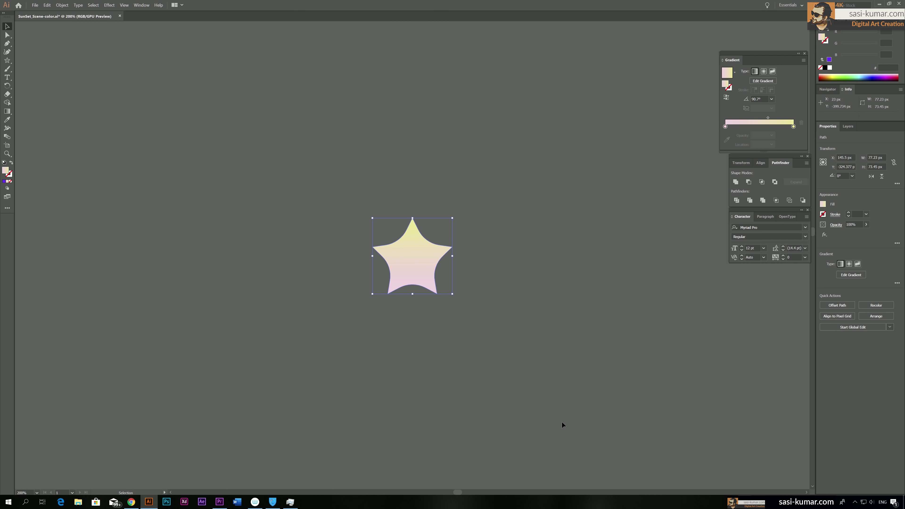
left_click_drag(452, 293, 422, 264)
left_click(476, 317)
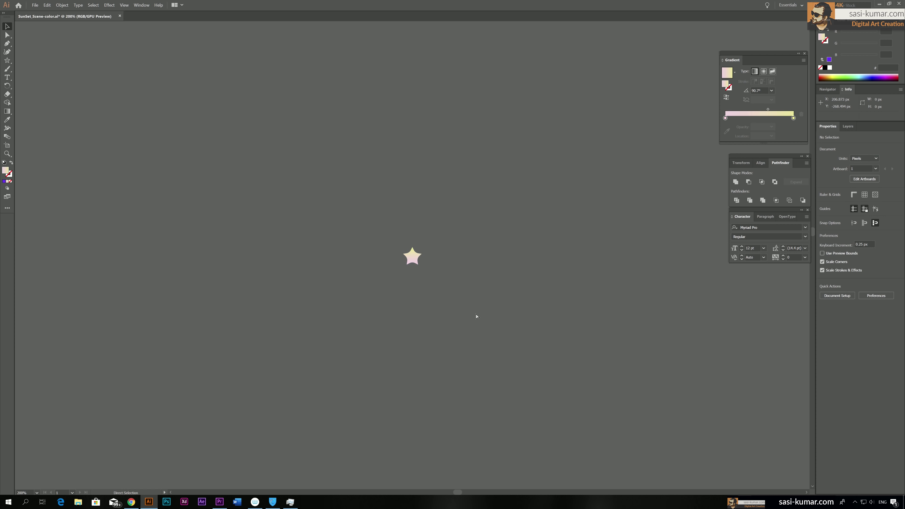
Place the star near the top-left of the sky and Alt-drag copies across the sky.
key("ctrl+minus")
key("ctrl+minus")
key("ctrl+minus")
key("ctrl+minus")
left_click_drag(409, 272, 299, 275)
left_click_drag(284, 226, 285, 221)
left_click(305, 188)
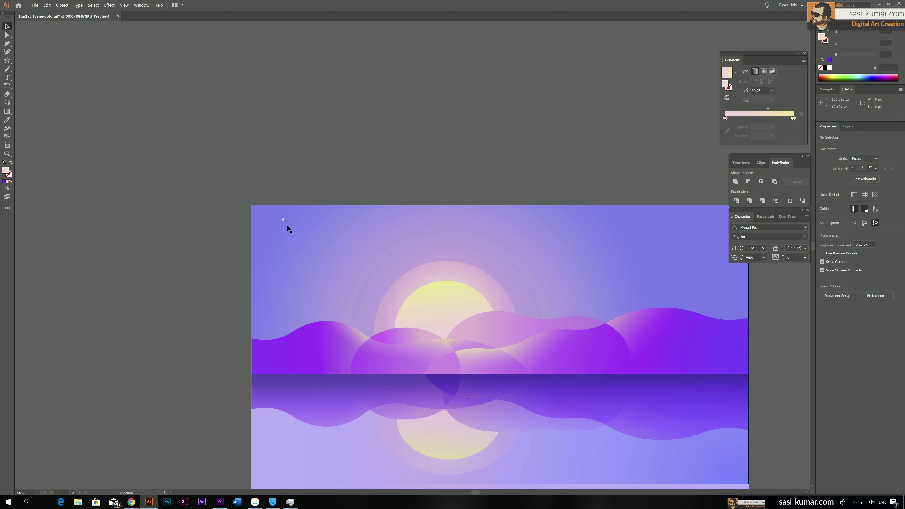
key("ctrl+equal")
key("ctrl+equal")
key("ctrl+equal")
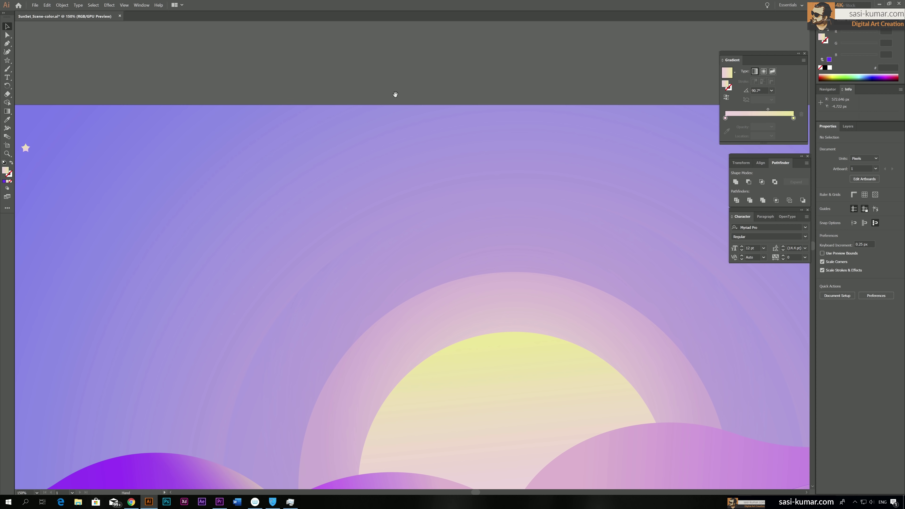
left_click_drag(302, 220, 400, 138)
left_click(123, 65)
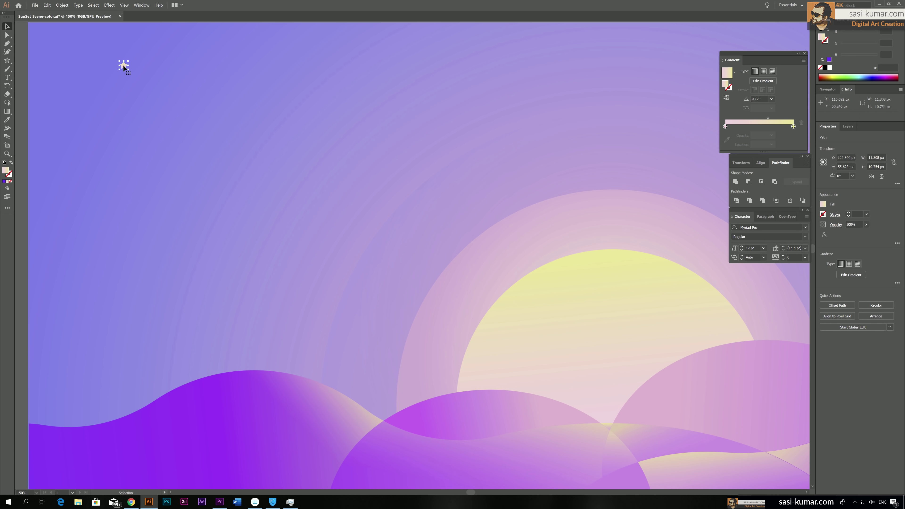
left_click_drag(122, 64, 349, 104)
left_click_drag(349, 103, 299, 229)
Duplicate a selection of three stars into the upper-right sky.
left_click(348, 102)
left_click(650, 96)
left_click(150, 187)
left_click(292, 232, "shift")
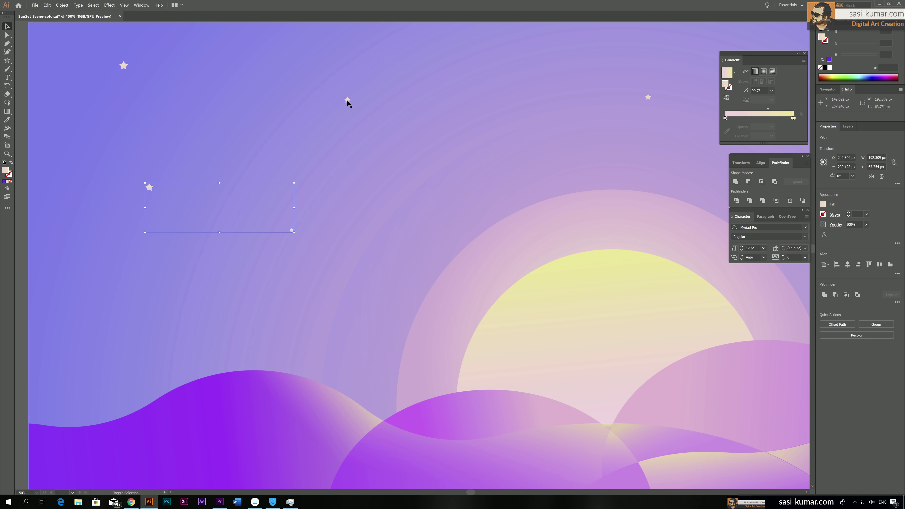
left_click(347, 100, "shift")
left_click_drag(348, 100, 180, 100)
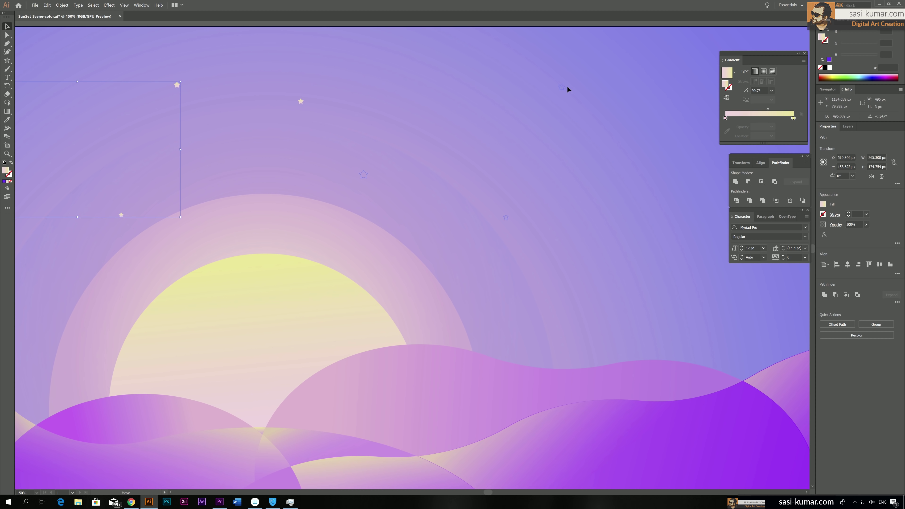
left_click_drag(568, 86, 718, 176)
left_click_drag(660, 218, 356, 240)
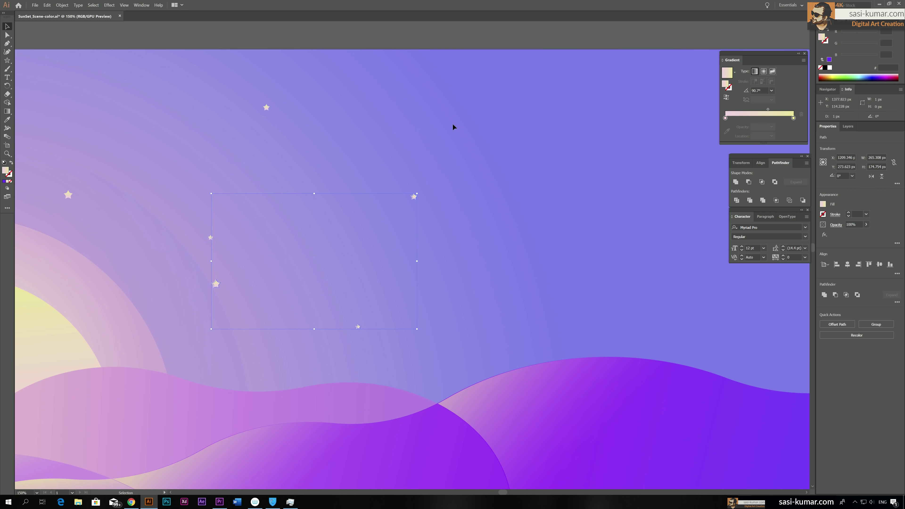
left_click_drag(453, 125, 512, 100)
left_click(448, 46)
Duplicate another three stars into open sky and deselect.
left_click(459, 227)
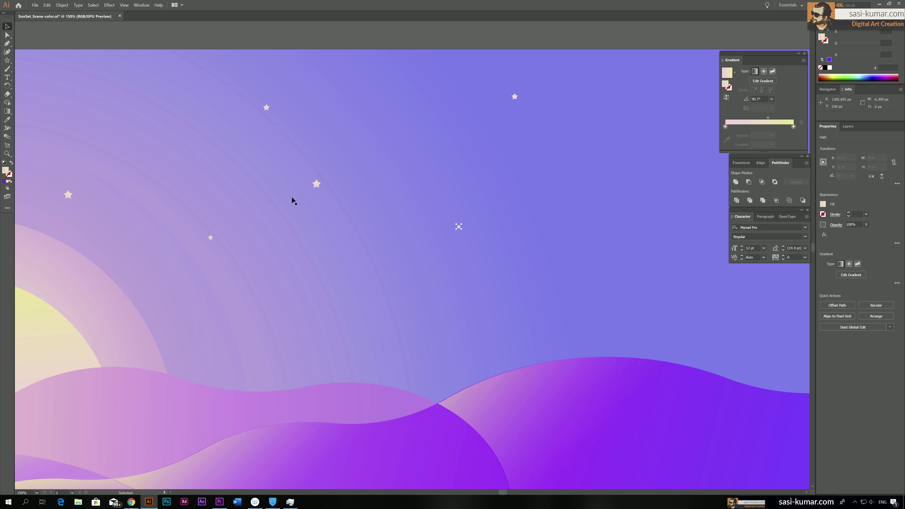
left_click(317, 185, "shift")
left_click(265, 106, "shift")
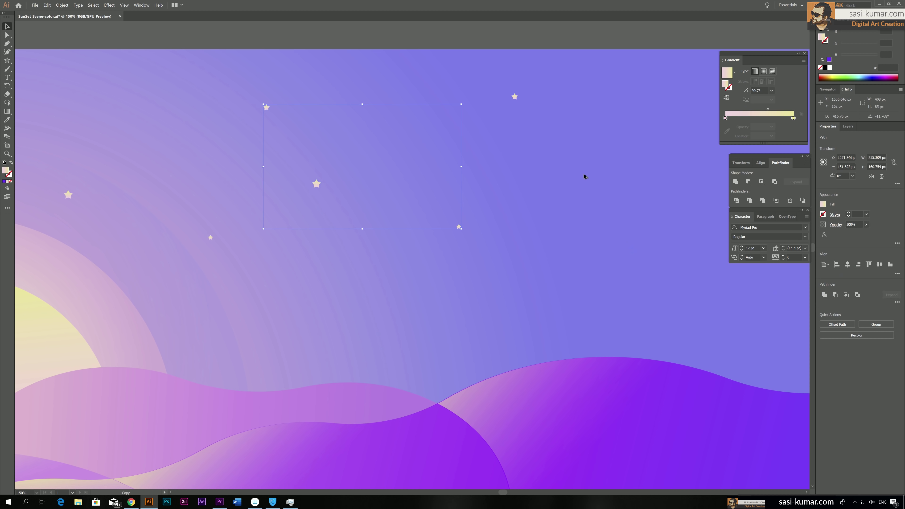
left_click_drag(584, 175, 584, 175)
left_click_drag(631, 240, 371, 210)
left_click(628, 236)
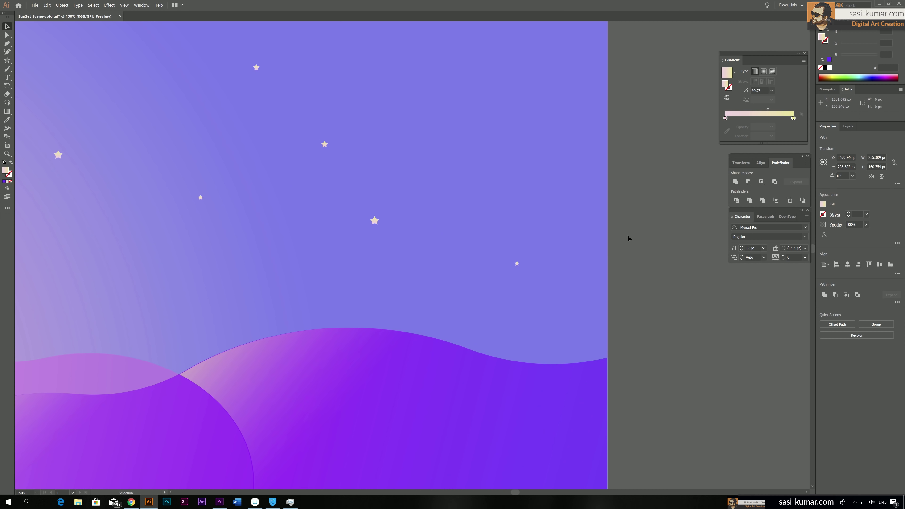
left_click(617, 252)
Add star copies to the left, upper-left and right parts of the sky.
key("ctrl+minus")
key("ctrl+minus")
key("ctrl+minus")
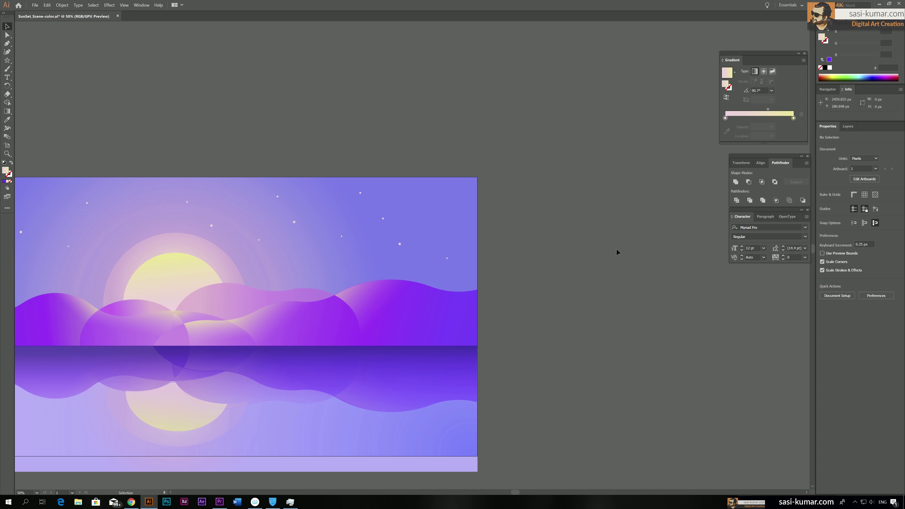
left_click_drag(468, 138, 540, 117)
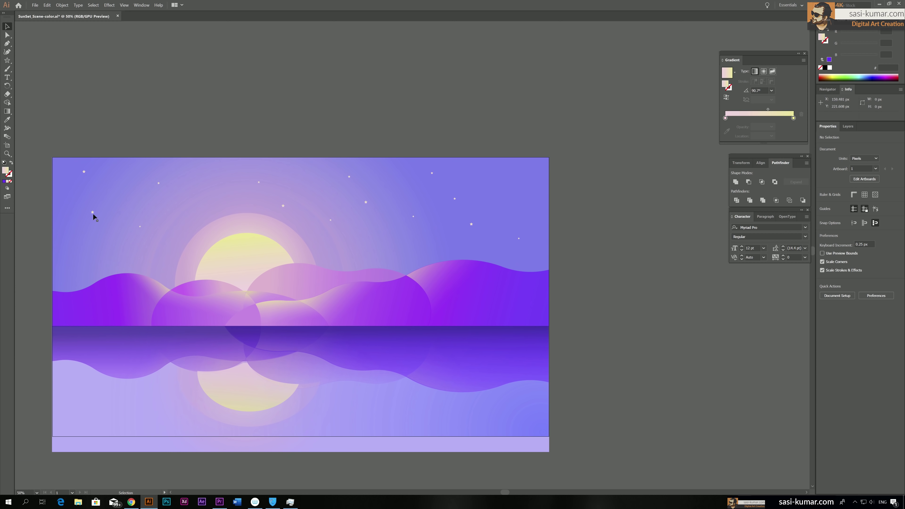
left_click_drag(92, 213, 60, 233)
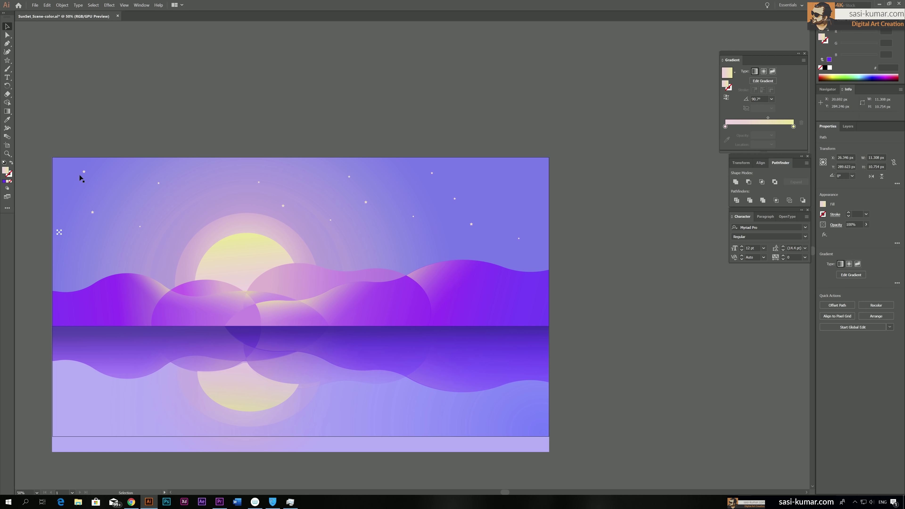
left_click_drag(83, 171, 67, 165)
left_click_drag(432, 174, 535, 173)
left_click(588, 173)
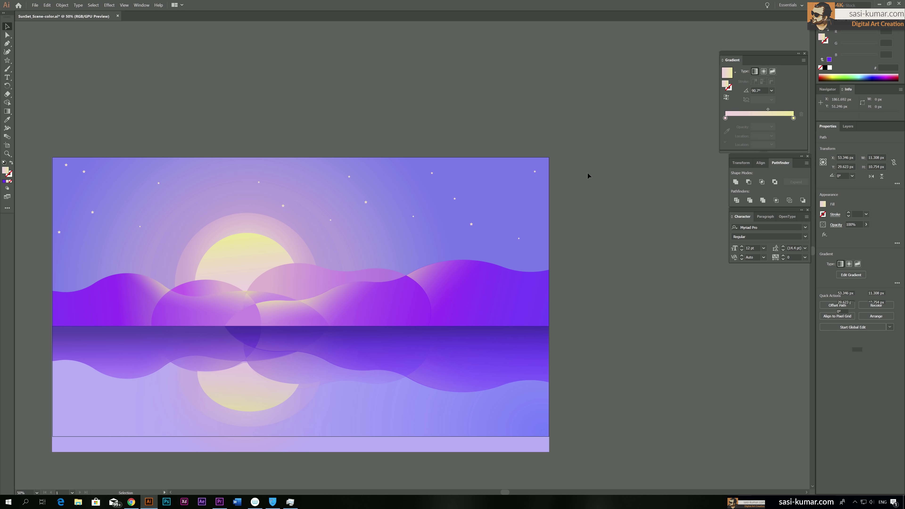
Change four stars' gradient end stop to white so they fade pink to white.
left_click(158, 182)
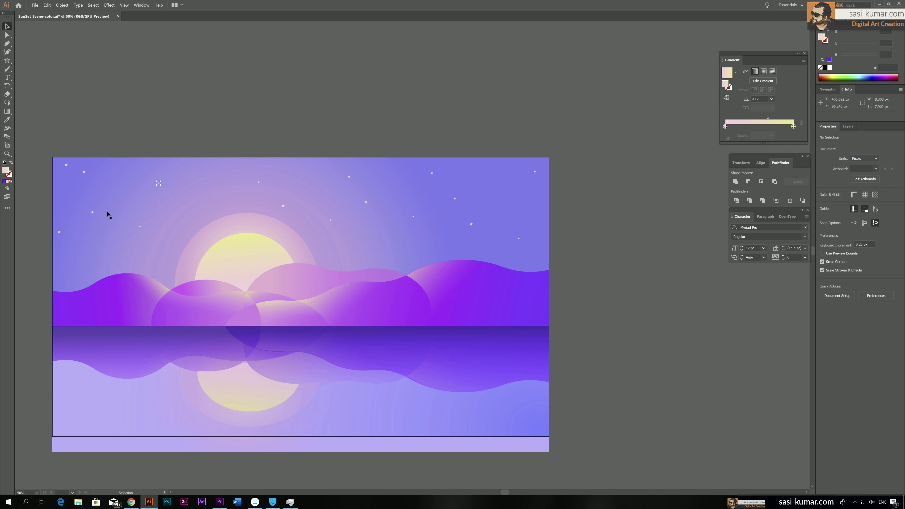
left_click(91, 212, "shift")
left_click(365, 202, "shift")
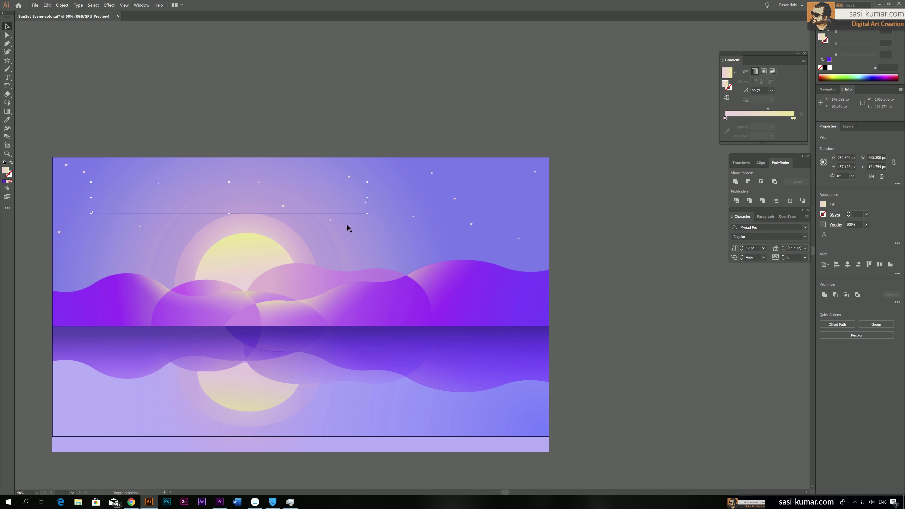
left_click(518, 239, "shift")
double_click(794, 119)
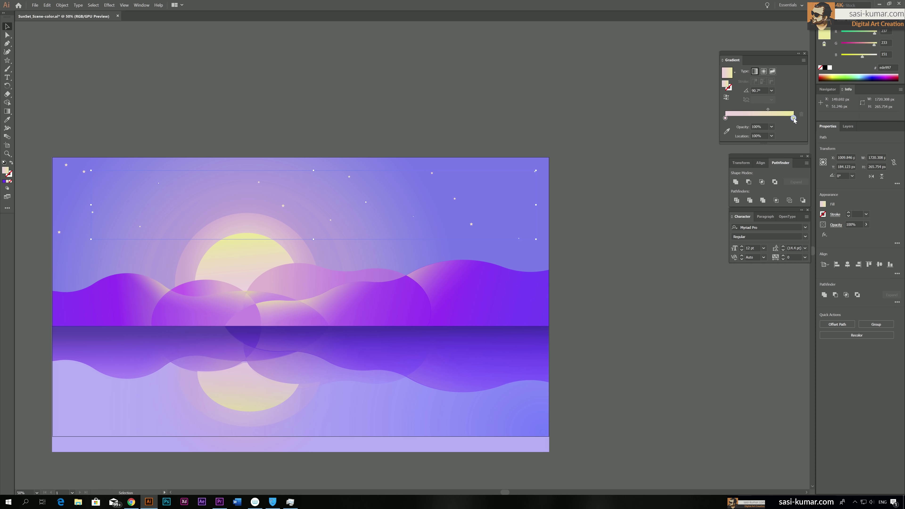
left_click(719, 182)
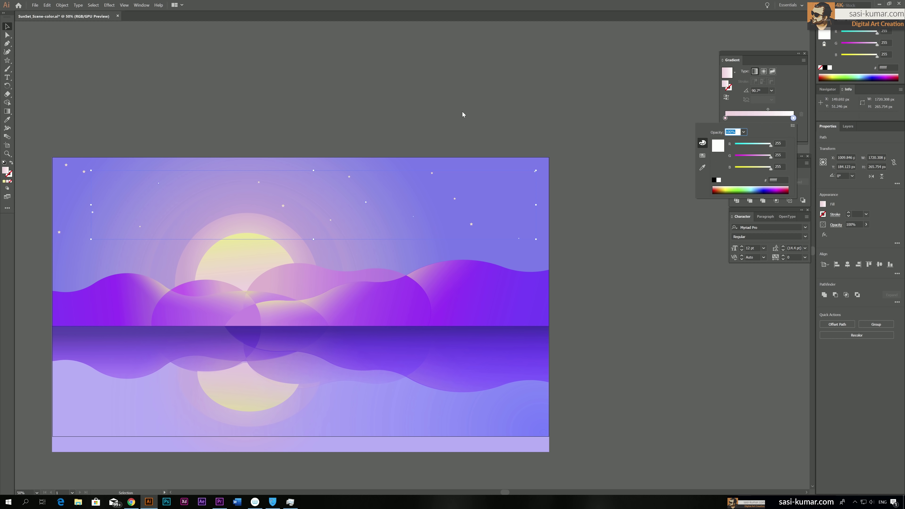
left_click(462, 112)
left_click(412, 98)
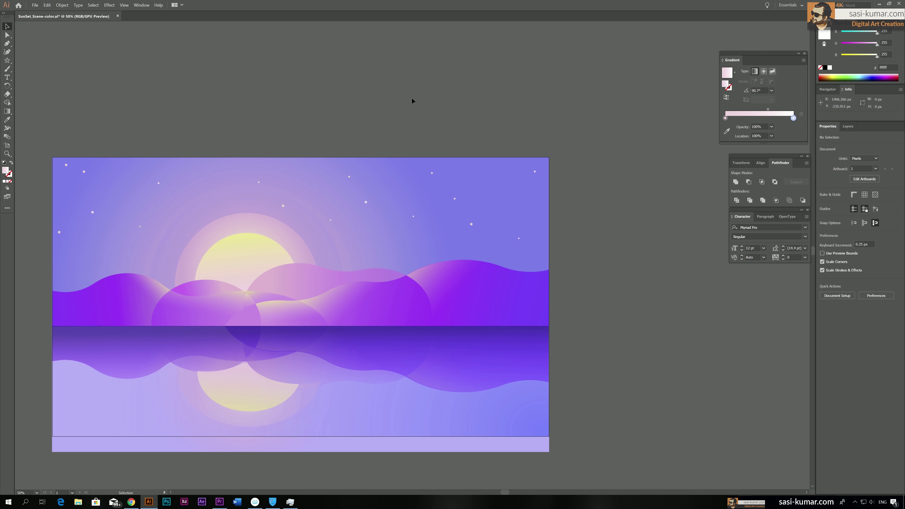
Nudge one small star slightly upward and recentre the artboard.
left_click_drag(384, 103, 424, 85)
left_click_drag(370, 115, 383, 107)
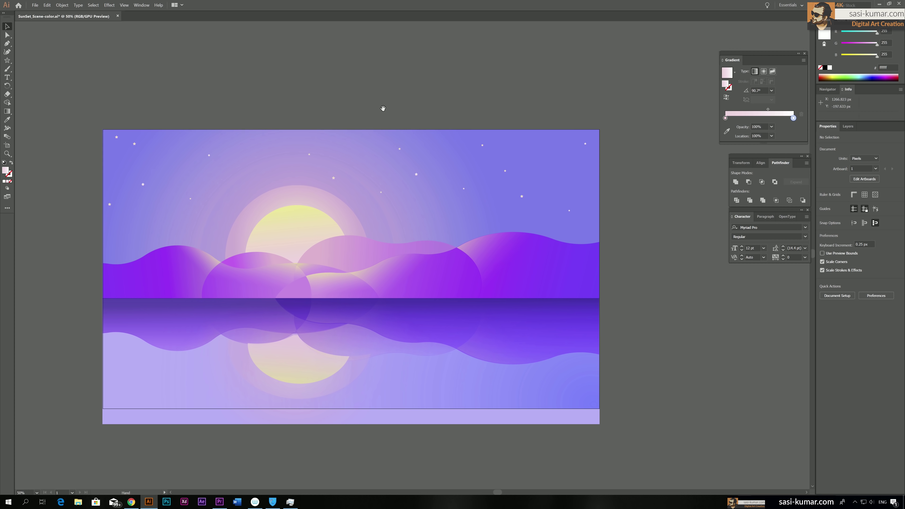
left_click_drag(310, 154, 305, 144)
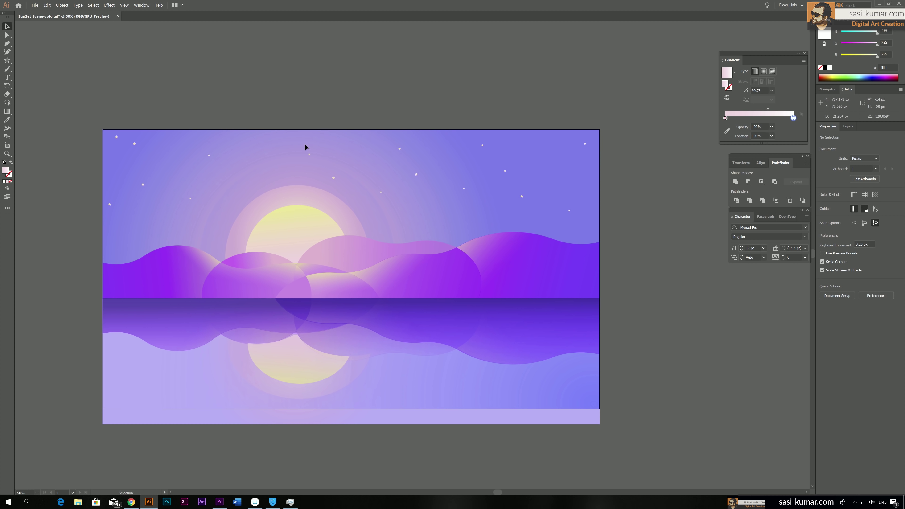
left_click(358, 90)
left_click_drag(364, 92, 392, 87)
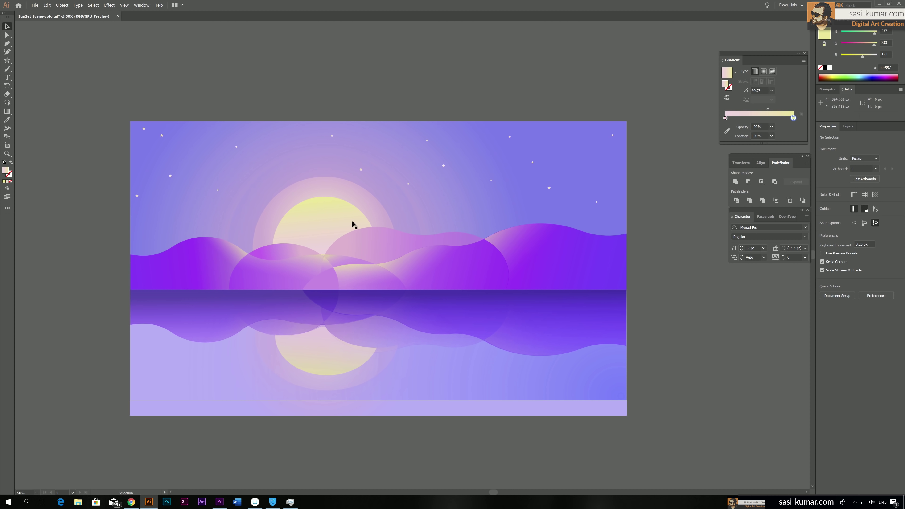
left_click(325, 218)
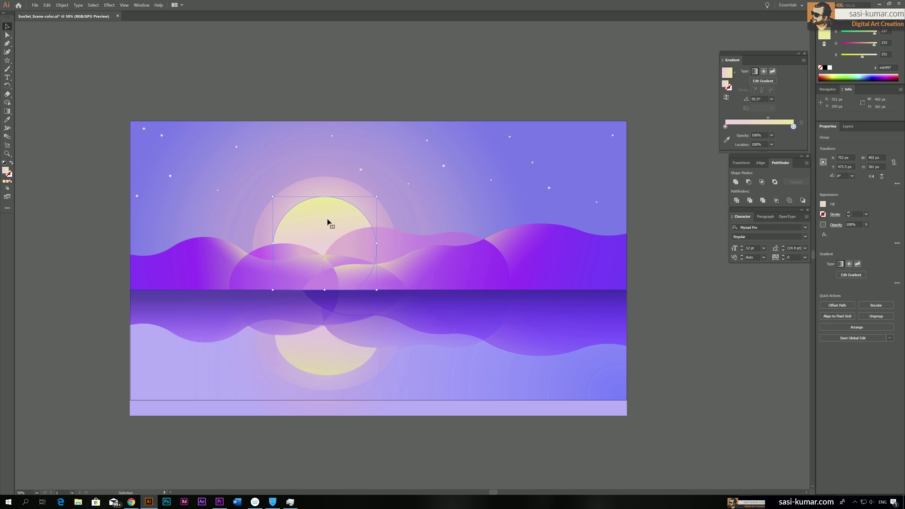
Turn an enlarged copy of the sun circle into an outline ring about 564 px wide.
double_click(328, 220)
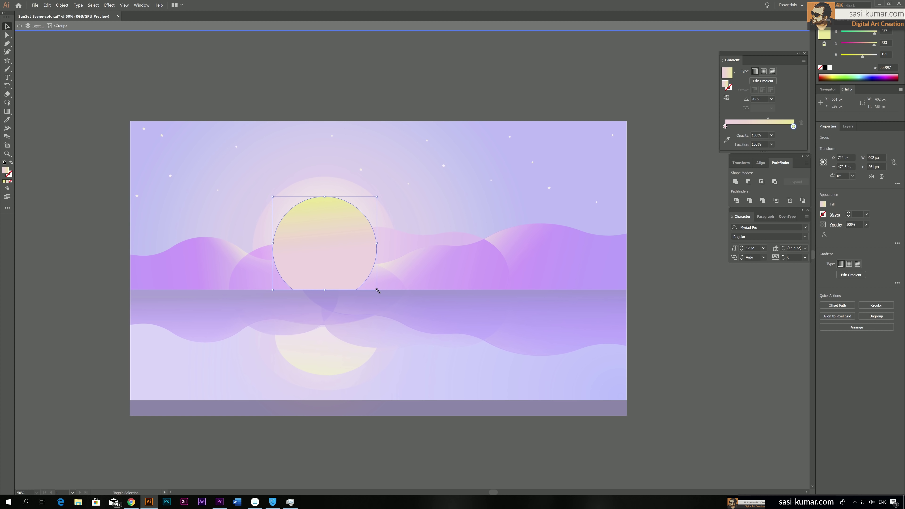
left_click_drag(377, 289, 388, 300)
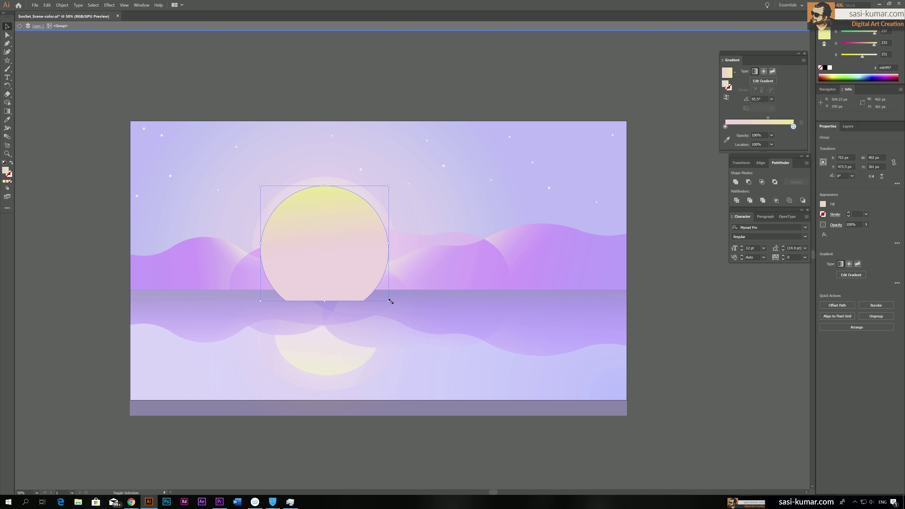
left_click(12, 163)
key("ctrl+h")
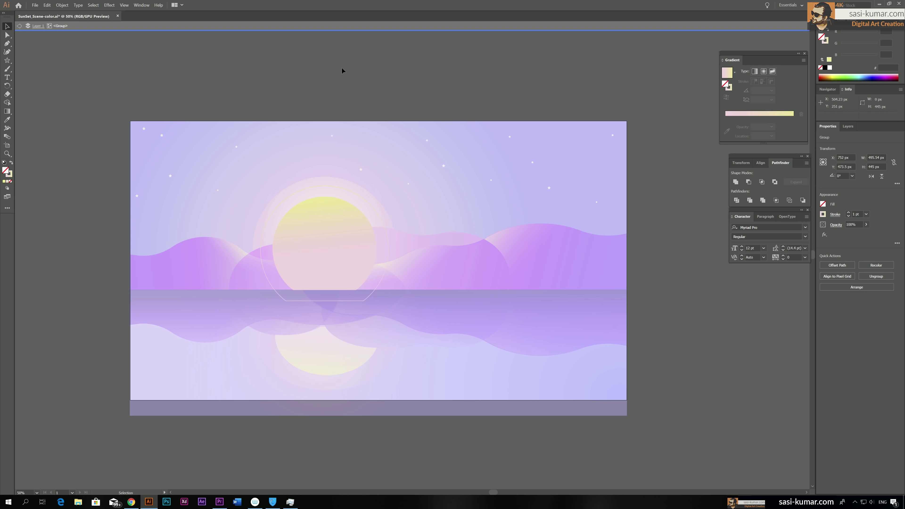
double_click(341, 67)
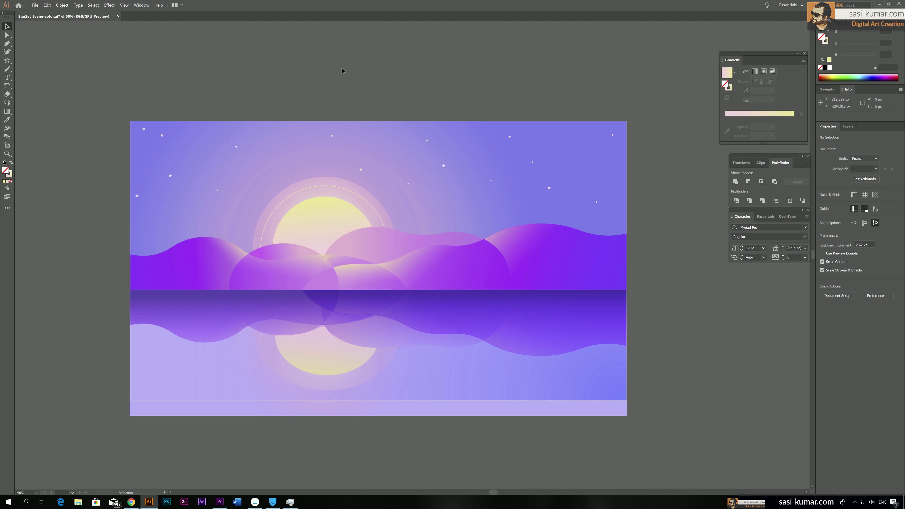
double_click(372, 208)
left_click_drag(389, 186, 384, 189)
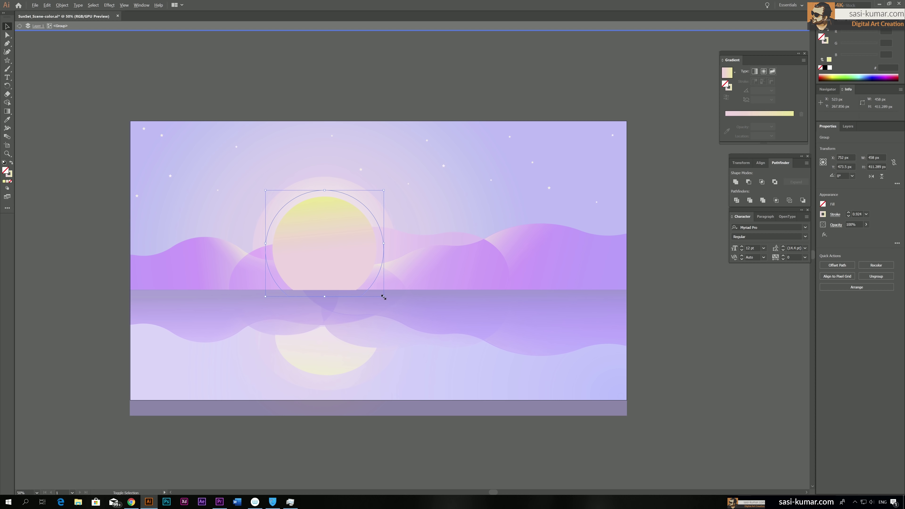
left_click_drag(383, 297, 398, 310)
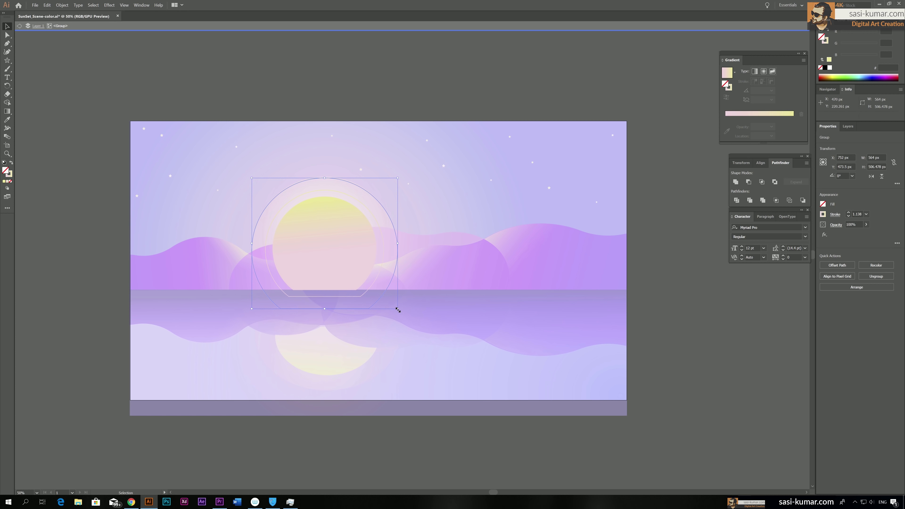
double_click(412, 80)
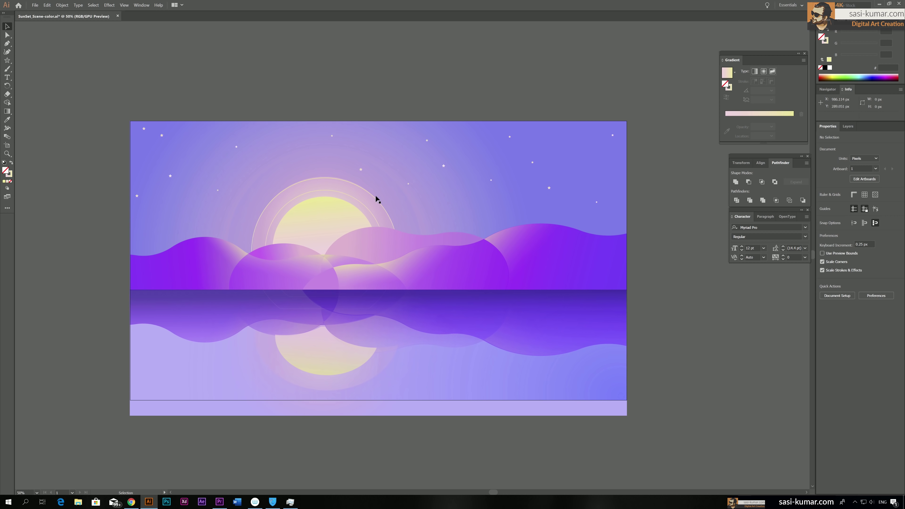
Give the sun's outer ring a thin 0.25 pt outline.
left_click(7, 35)
left_click(371, 214)
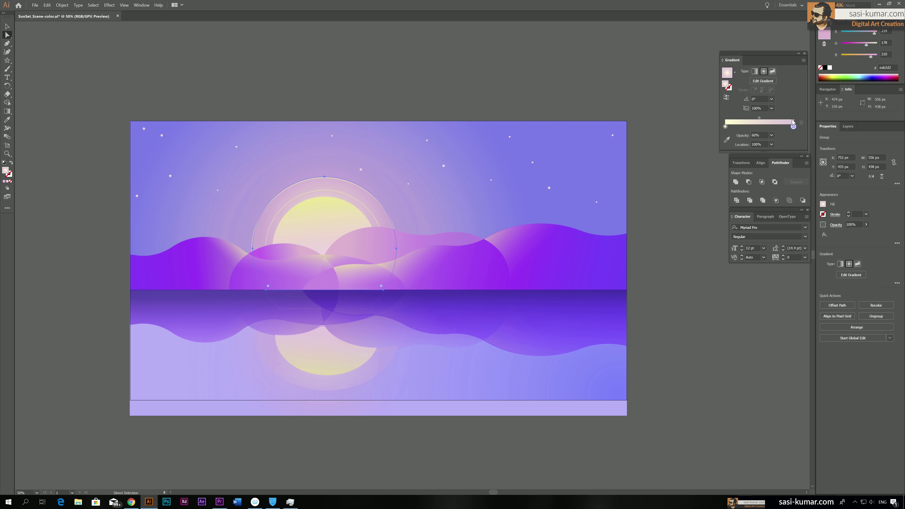
left_click(416, 85)
left_click(355, 187)
left_click(861, 214)
type("25")
key("Return")
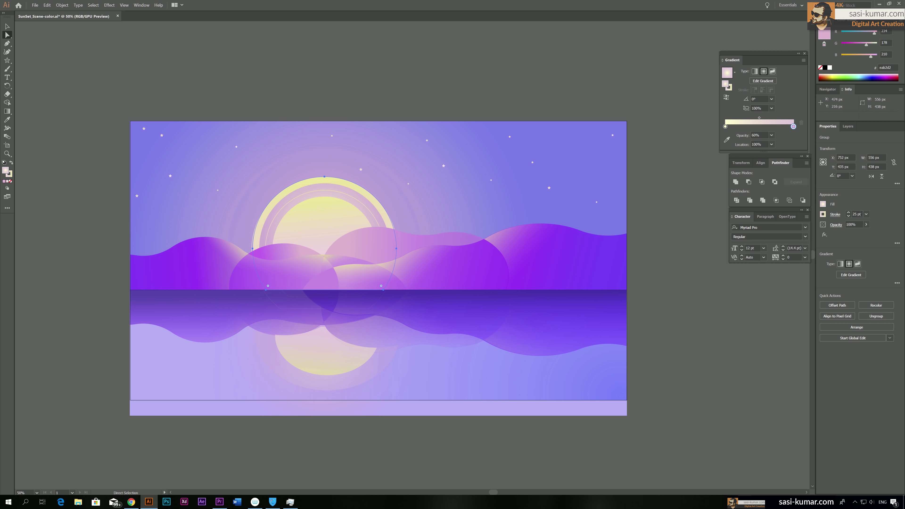
double_click(857, 214)
type("0.25")
key("Return")
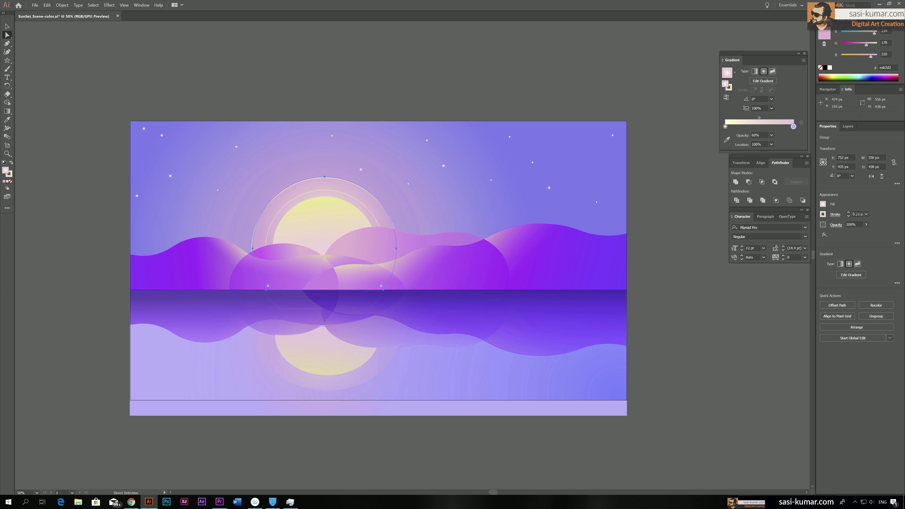
Shrink the inner sun ring to 364 × 327 px and end its gradient in white (ffffff).
key("minus")
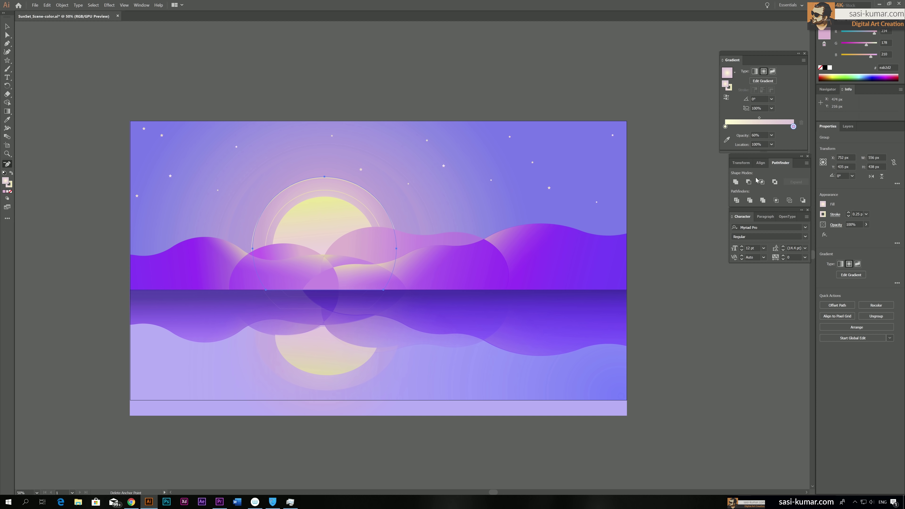
key("v")
left_click(364, 185)
key("Delete")
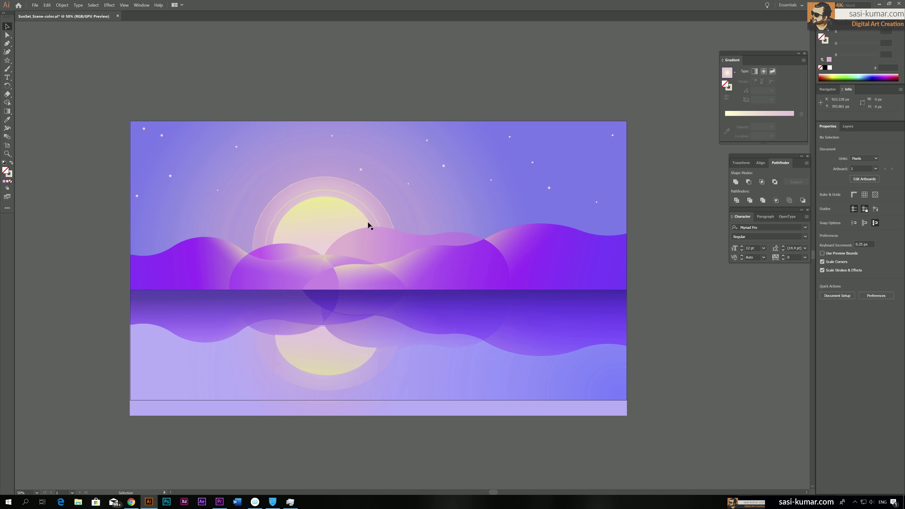
left_click(364, 204)
key("a")
double_click(364, 204)
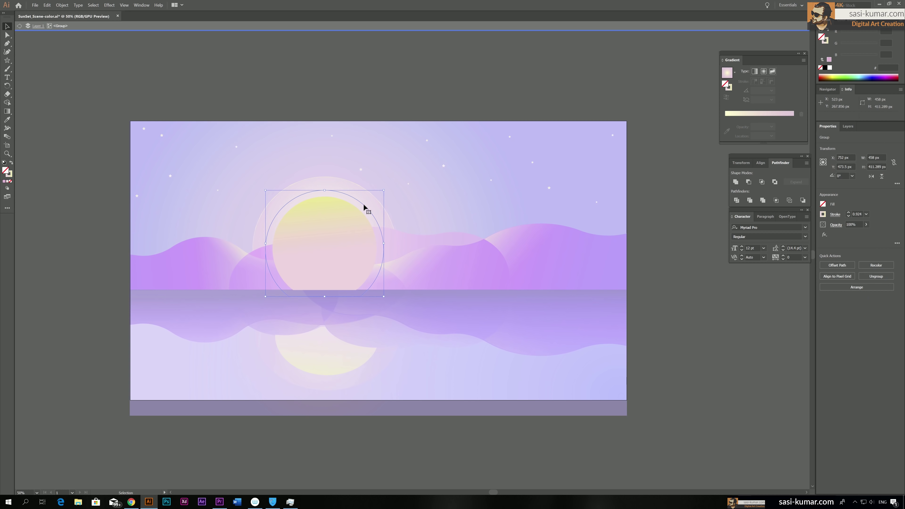
key("ctrl")
left_click_drag(383, 193, 373, 201)
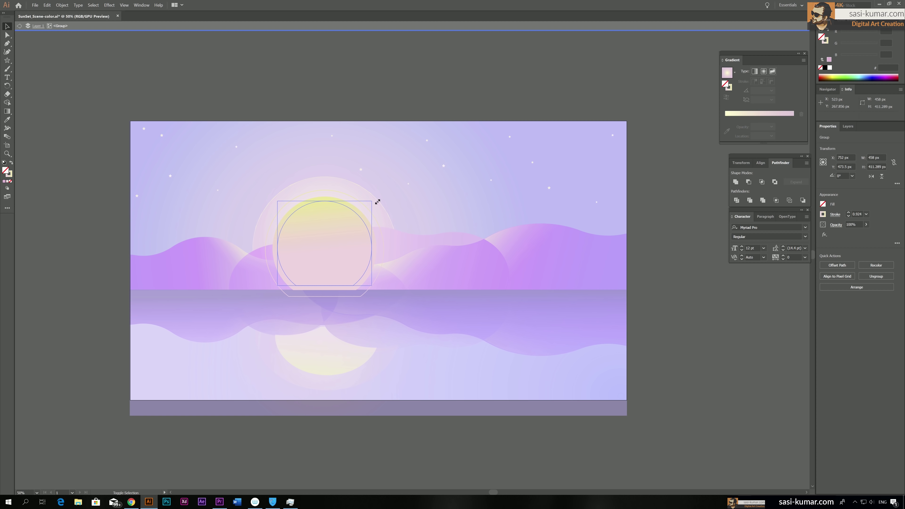
double_click(11, 176)
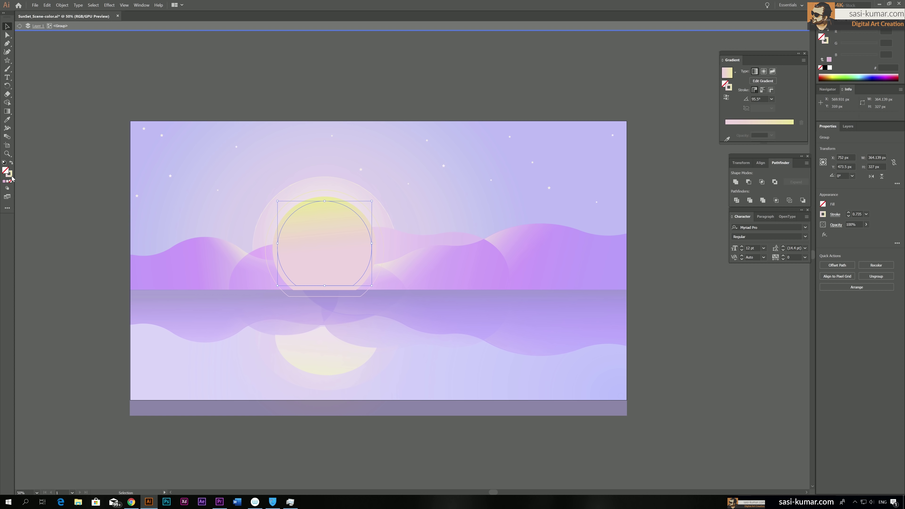
type("ffffff")
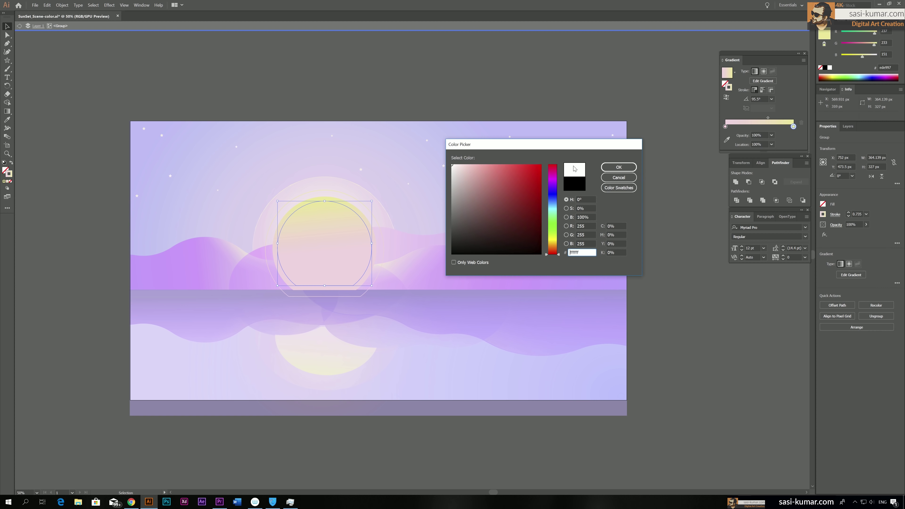
key("Return")
Leave isolation and lower the outer sun circle's opacity to 40%.
left_click(372, 75)
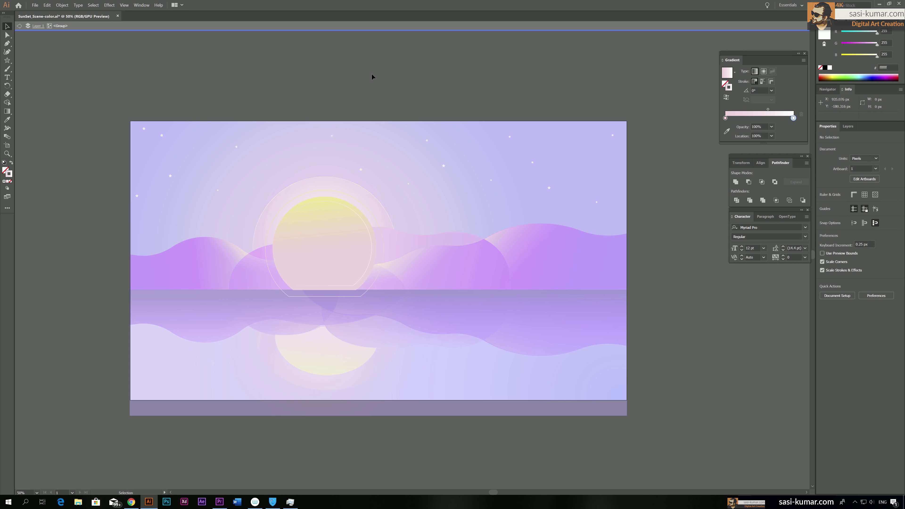
double_click(372, 75)
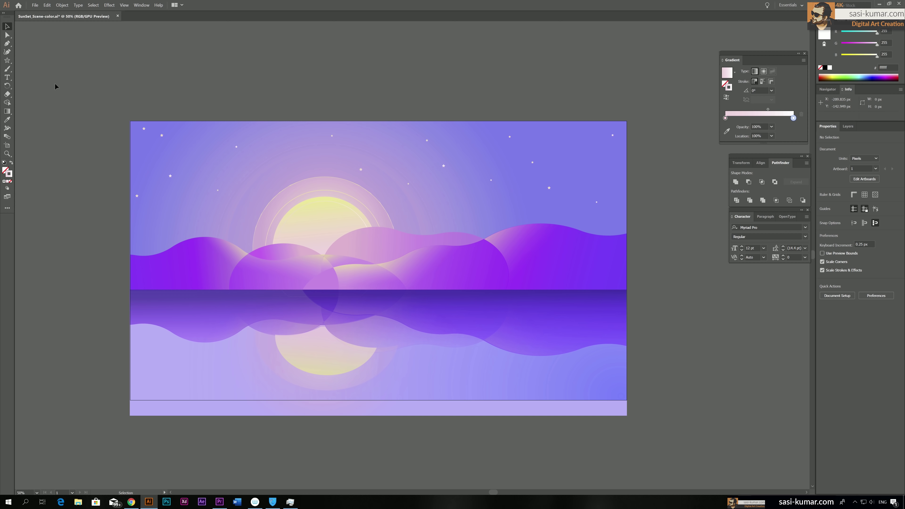
key("a")
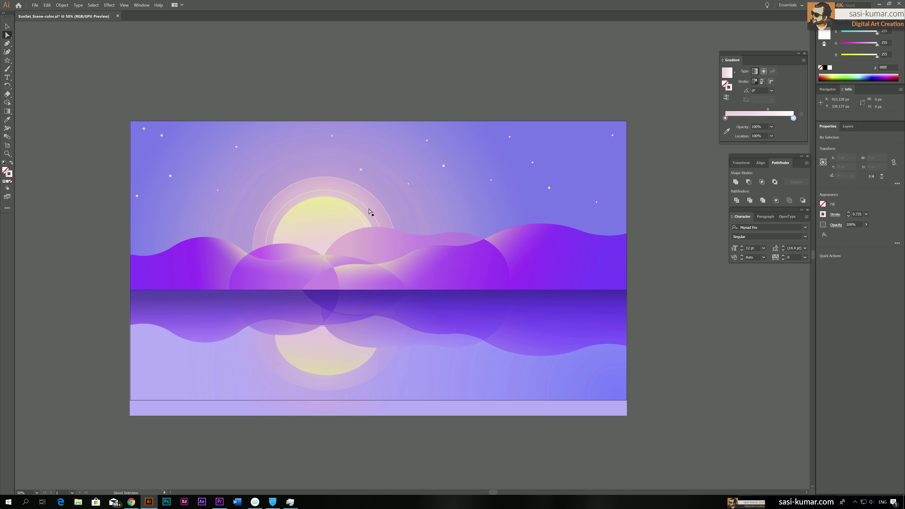
left_click(369, 212)
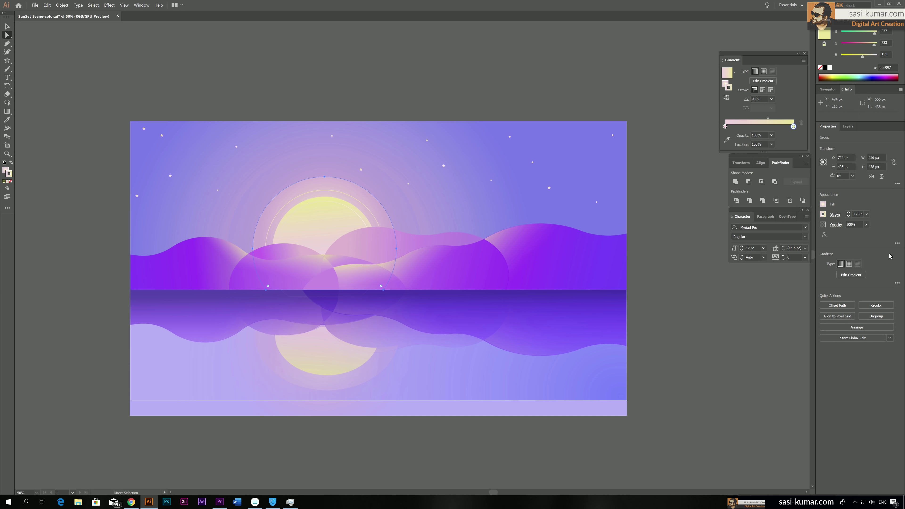
left_click(866, 225)
left_click_drag(866, 234, 852, 235)
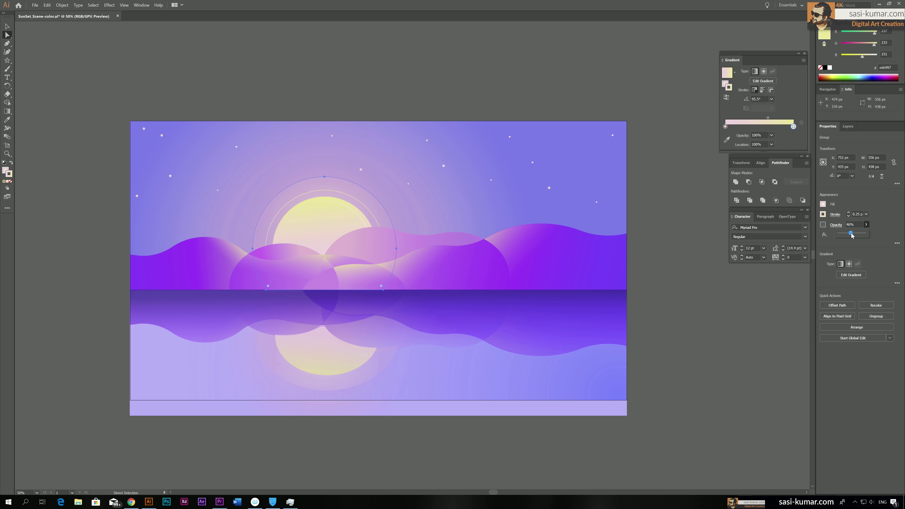
Raise the sun's opacity to about 92%, then reselect the whole sun group.
left_click(440, 107)
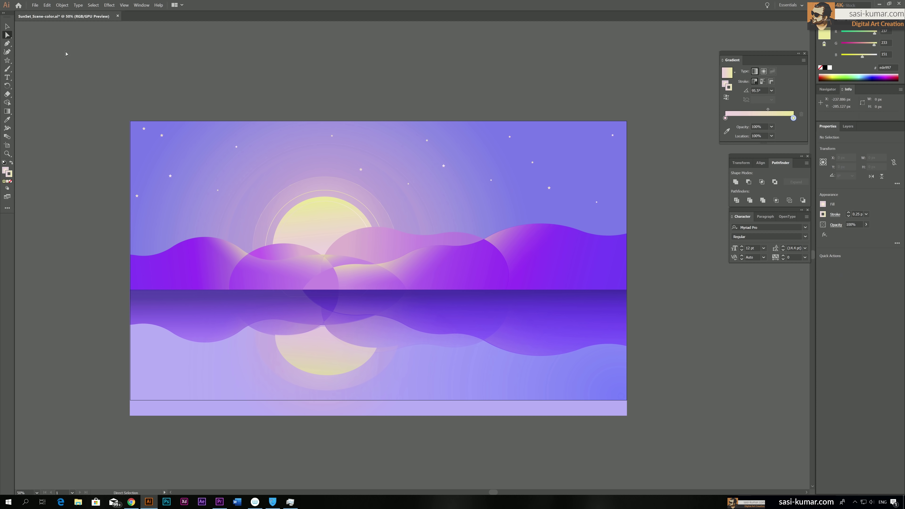
left_click(374, 205)
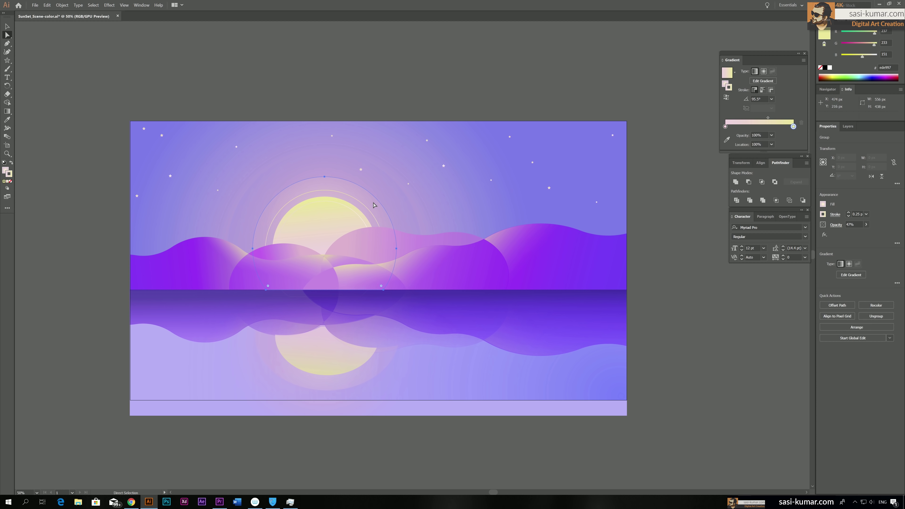
left_click(867, 225)
left_click_drag(852, 233, 863, 235)
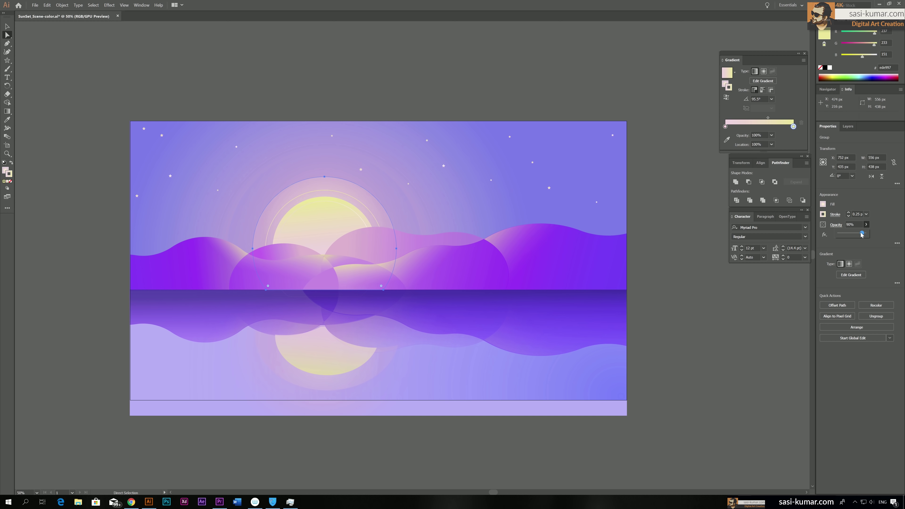
left_click(334, 92)
left_click(335, 75)
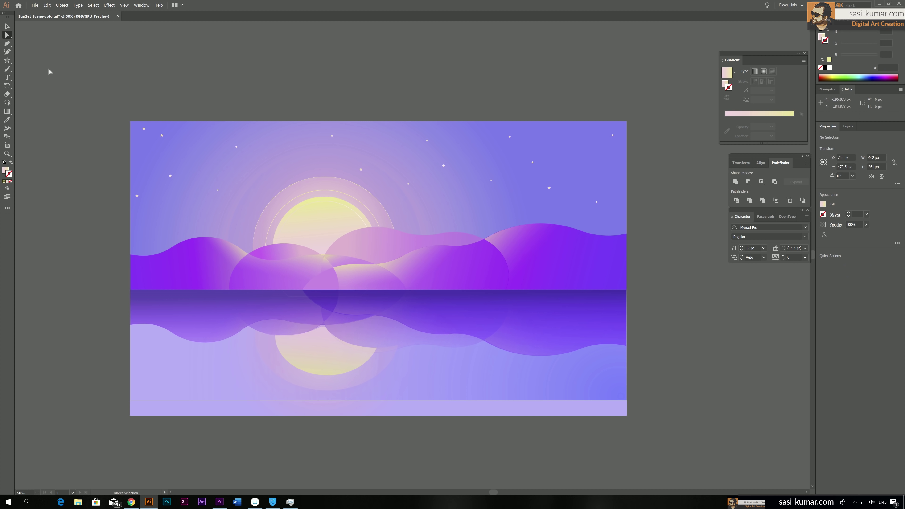
left_click(7, 26)
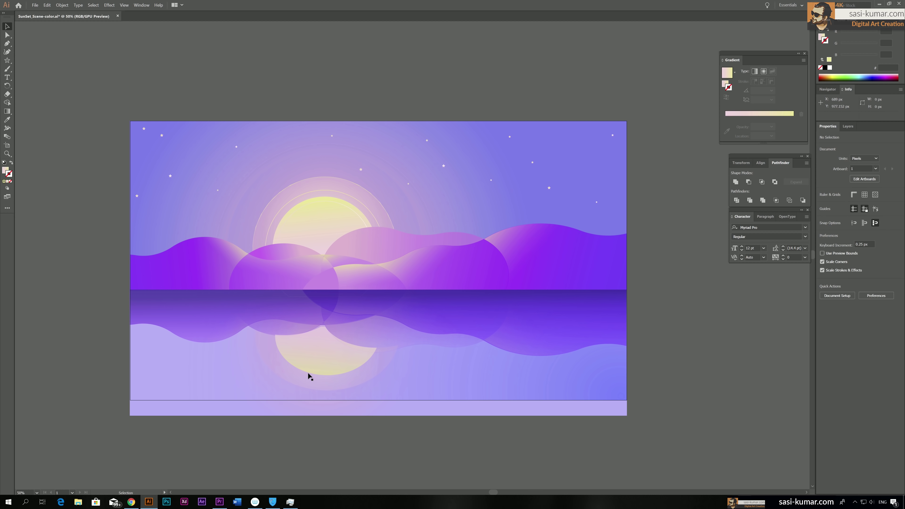
left_click(370, 209)
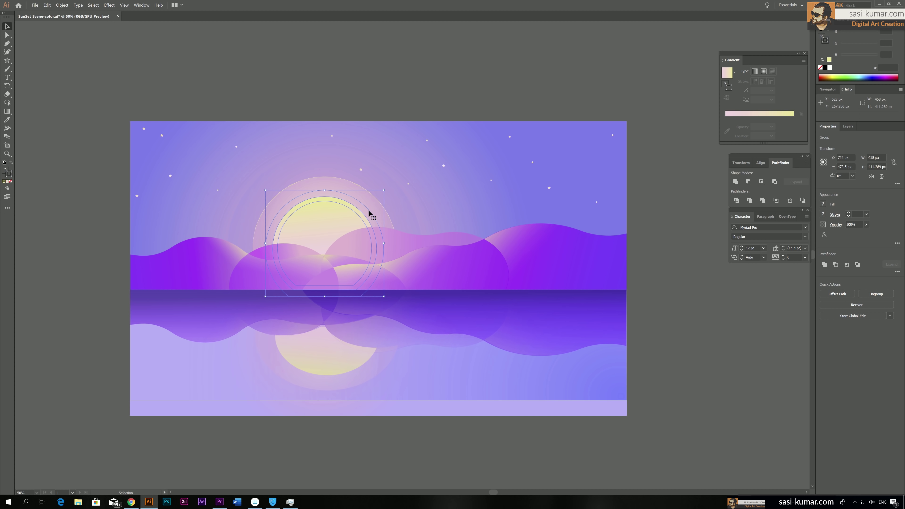
Inside the sun's nested group, add anchors where the thin ring meets the horizon.
double_click(369, 210)
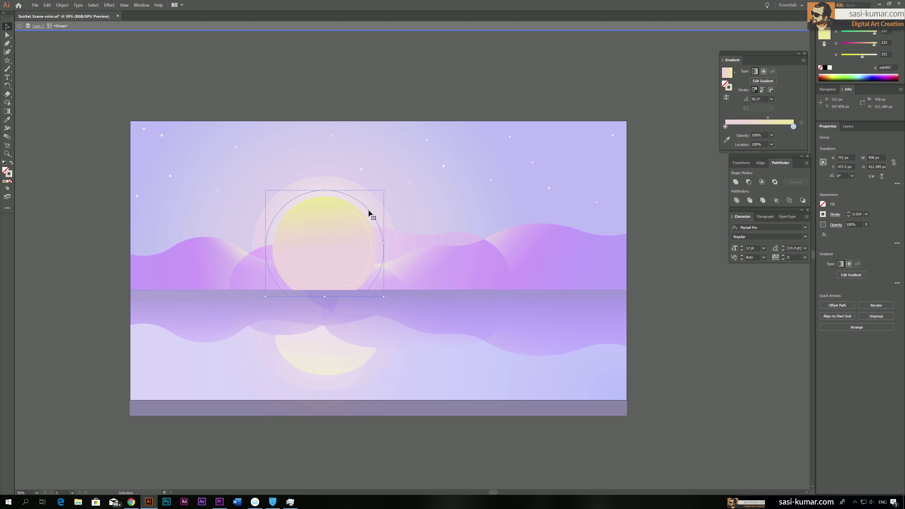
double_click(368, 209)
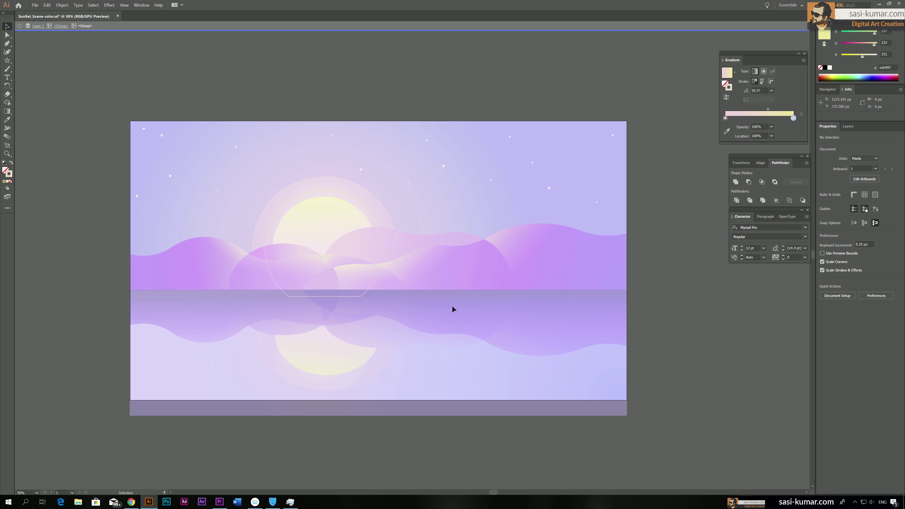
left_click(7, 43)
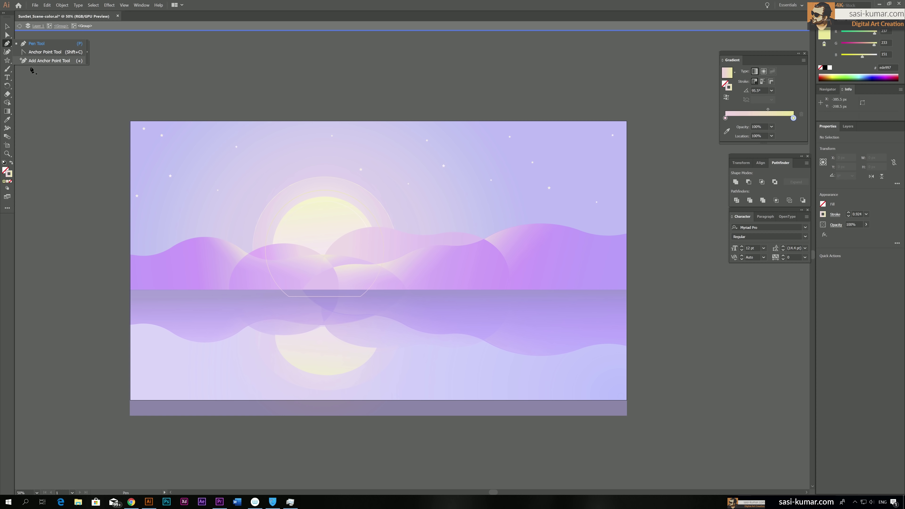
left_click(36, 61)
left_click(281, 291)
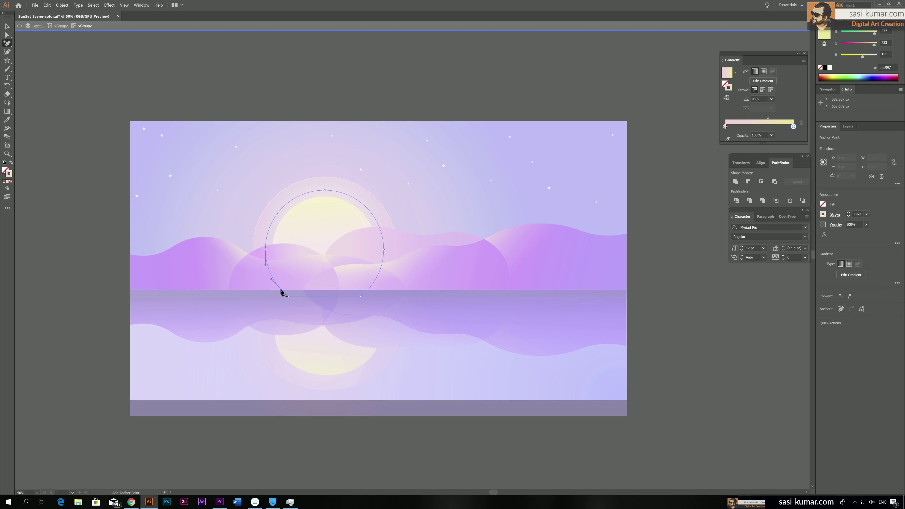
left_click(367, 290)
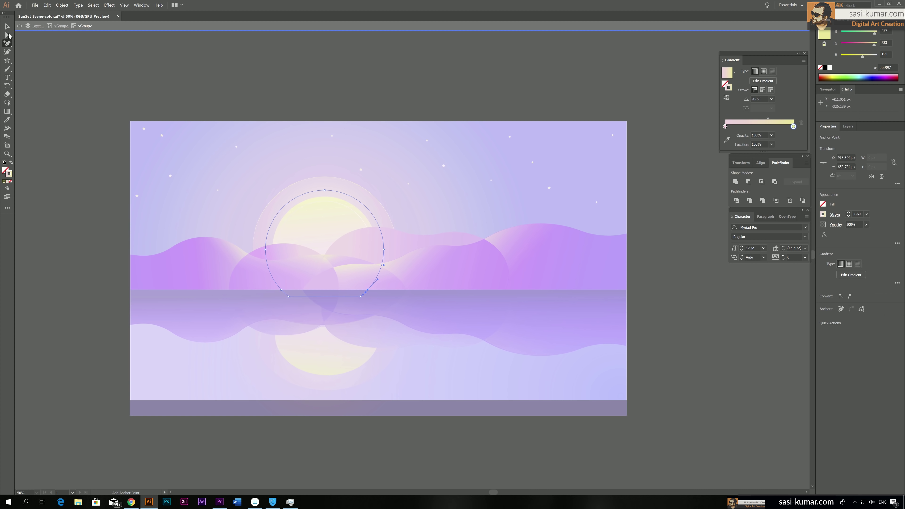
Delete the ring's anchors below the horizon, leaving an open arc, and exit isolation.
left_click(7, 35)
left_click_drag(278, 295, 263, 296)
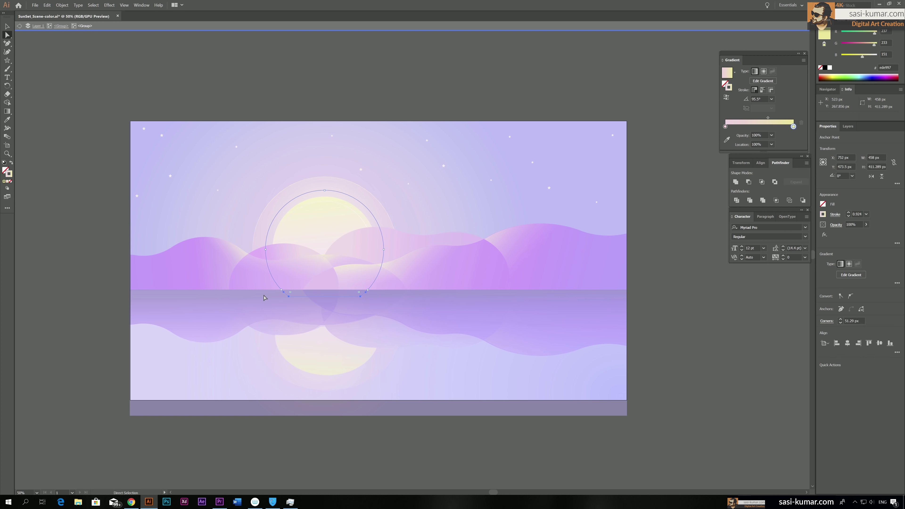
key("Delete")
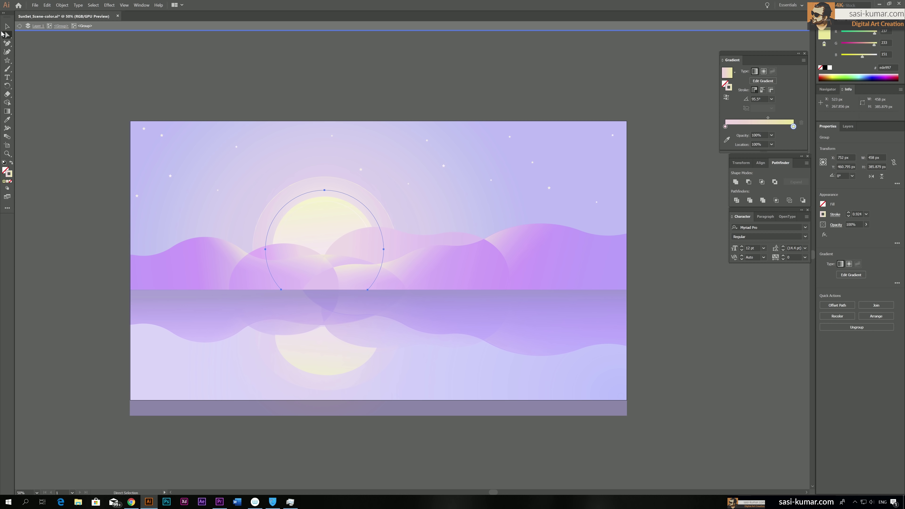
left_click(7, 26)
double_click(333, 69)
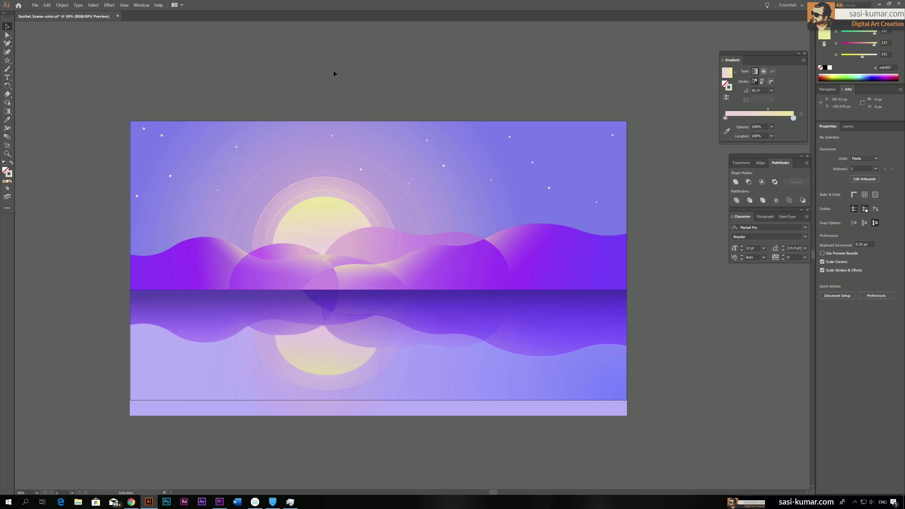
scroll(334, 70, "up", 3)
scroll(333, 70, "down", 2)
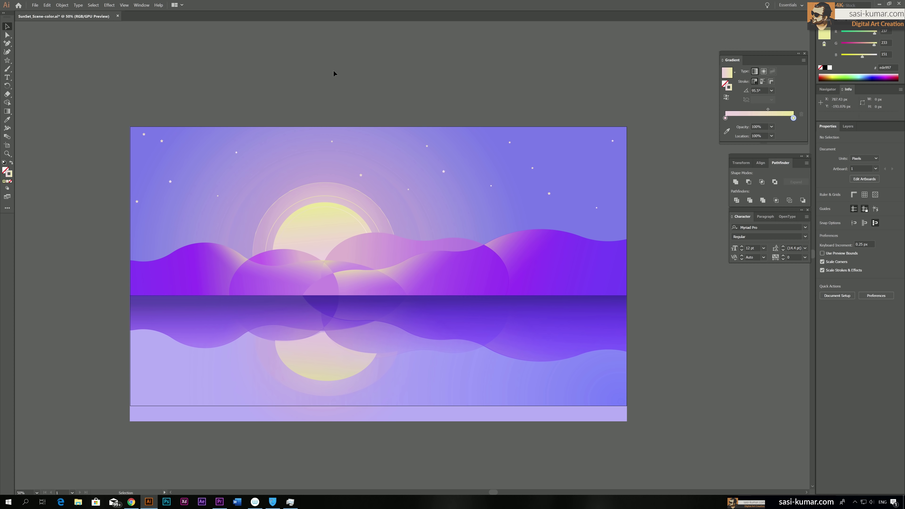
Rotate the star right of centre to 210°.
left_click(171, 181)
left_click(236, 153, "shift")
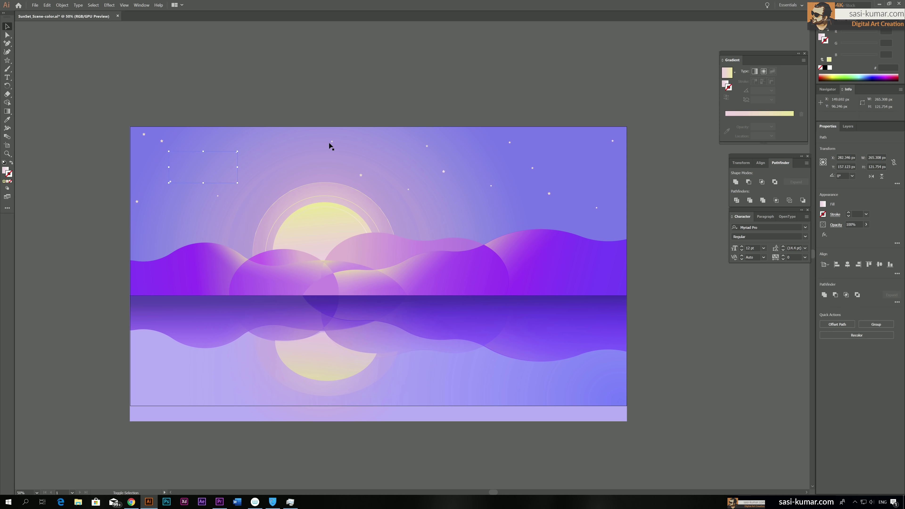
left_click(333, 142, "shift")
left_click(443, 172, "shift")
left_click(549, 193, "shift")
left_click(598, 208, "shift")
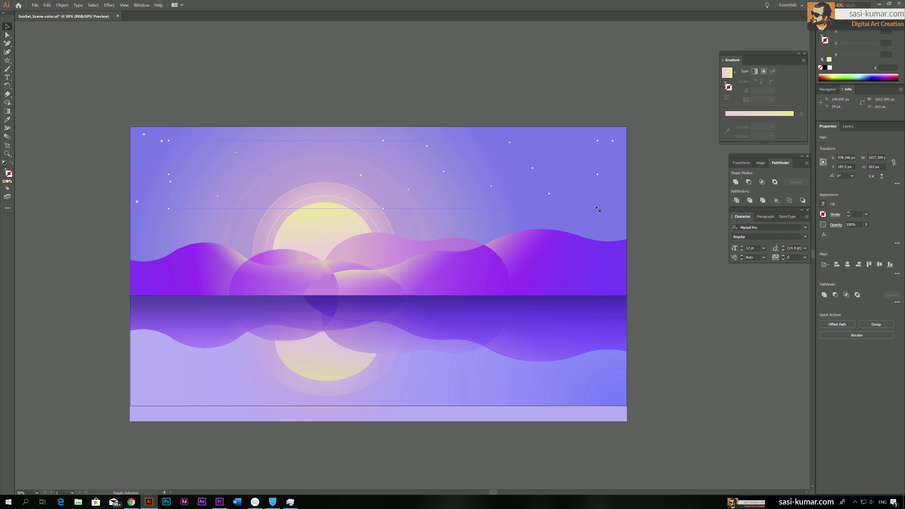
left_click(565, 67)
left_click(443, 172)
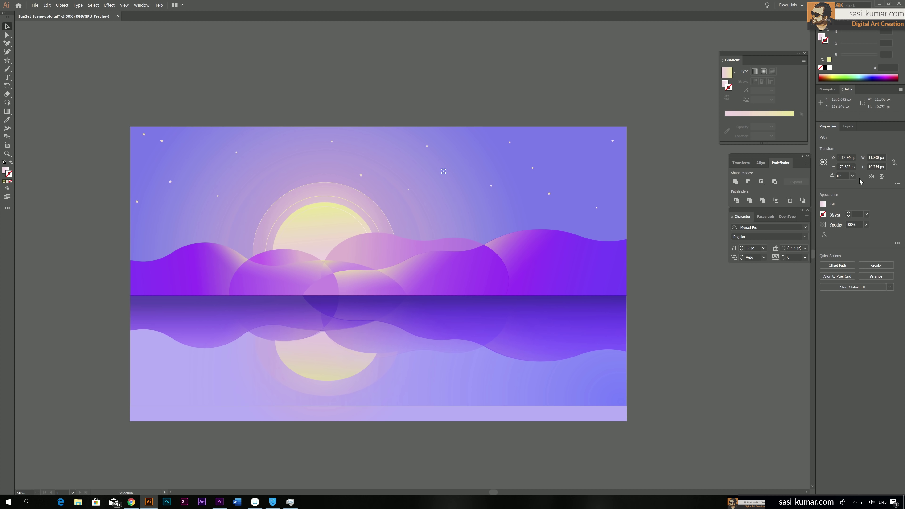
left_click(853, 176)
left_click(864, 239)
Rotate another star to 150°, leaving the top-right star unrotated.
left_click(549, 193)
left_click(852, 176)
left_click(861, 223)
left_click(612, 141)
left_click(853, 177)
left_click(859, 236)
Rotate the small left star to 270° and a star near the centre to 30°.
left_click(170, 182)
left_click(852, 176)
left_click(860, 249)
left_click(361, 175)
left_click(853, 176)
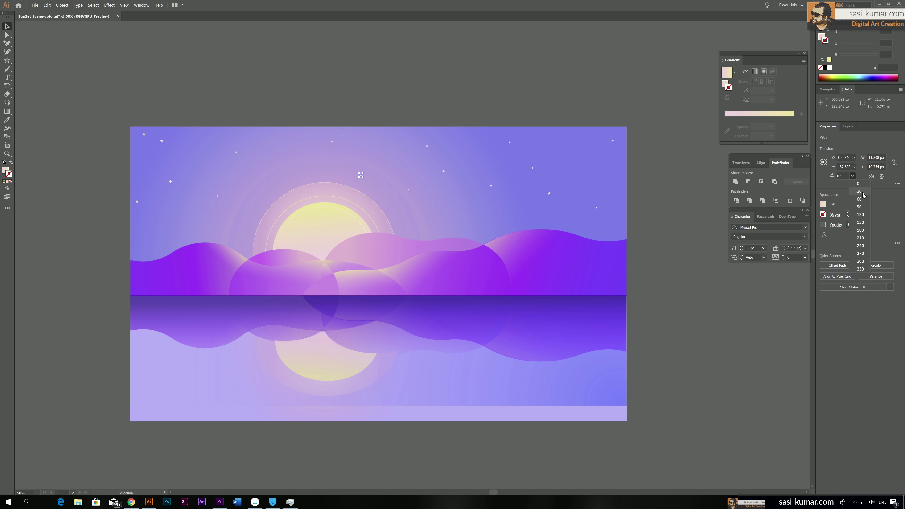
left_click(857, 191)
left_click(466, 58)
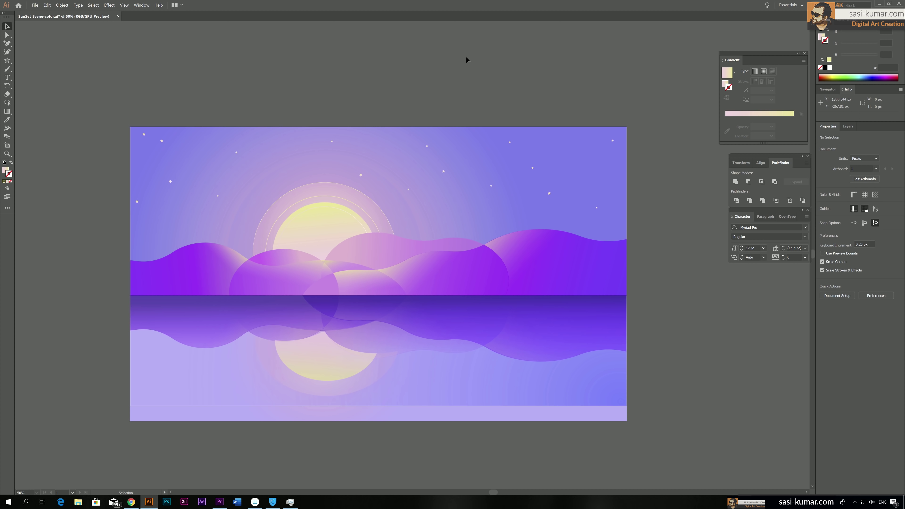
Pull the water rectangle's bottom edge up to the artboard edge, making it 485 px tall.
scroll(466, 60, "up", 1)
scroll(466, 60, "down", 2)
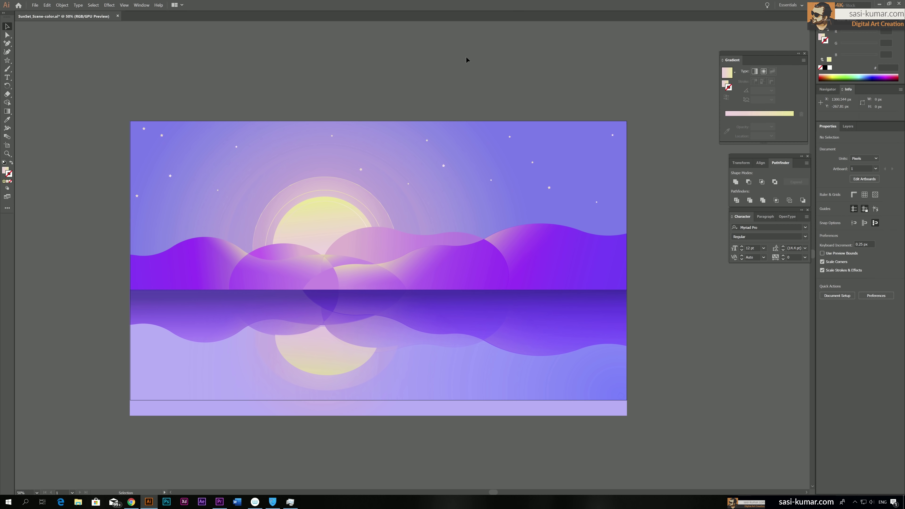
key("ctrl+minus")
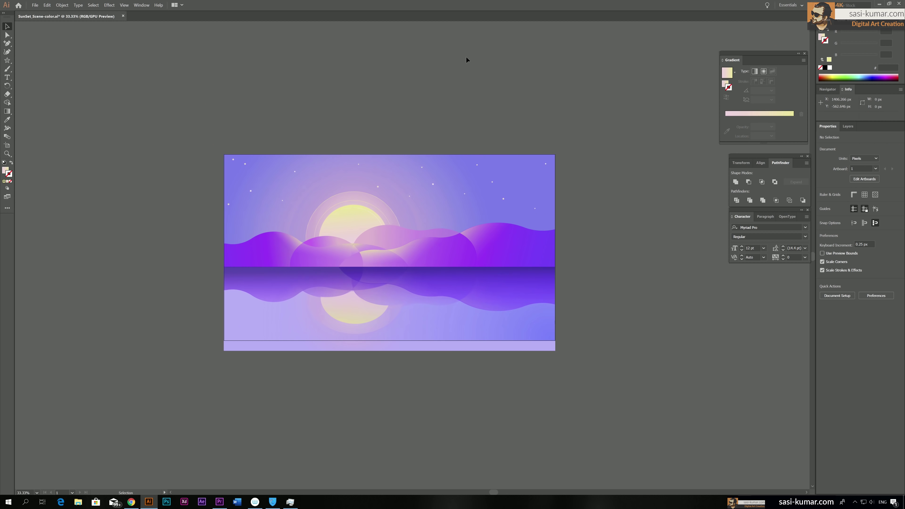
left_click(475, 339)
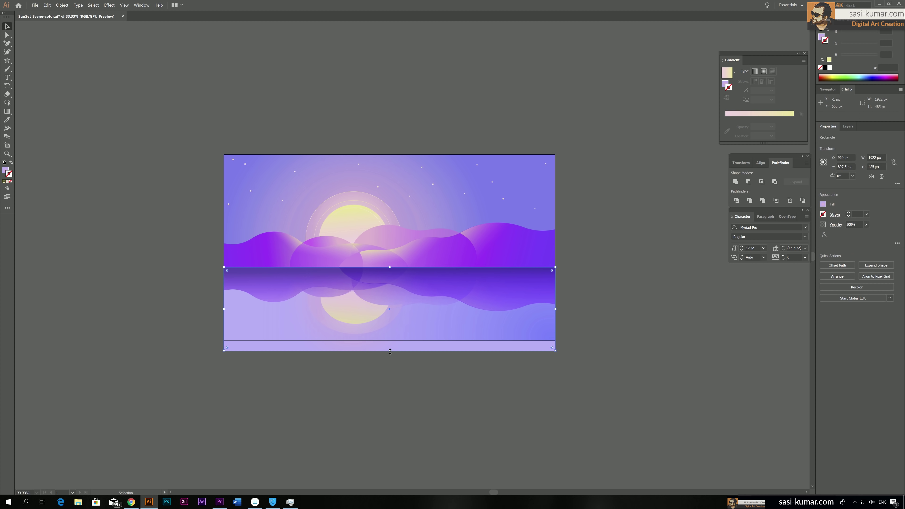
left_click_drag(390, 351, 390, 340)
left_click(427, 385)
scroll(429, 381, "up", 1)
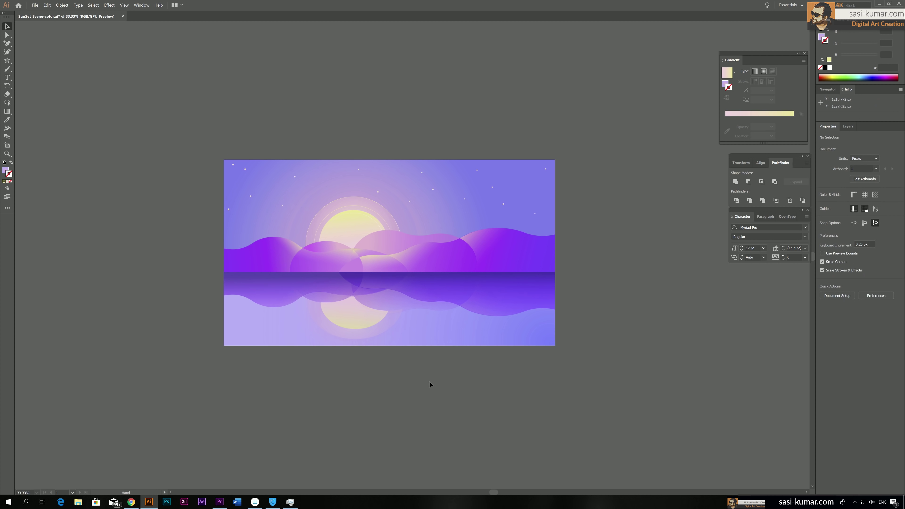
key("ctrl+=")
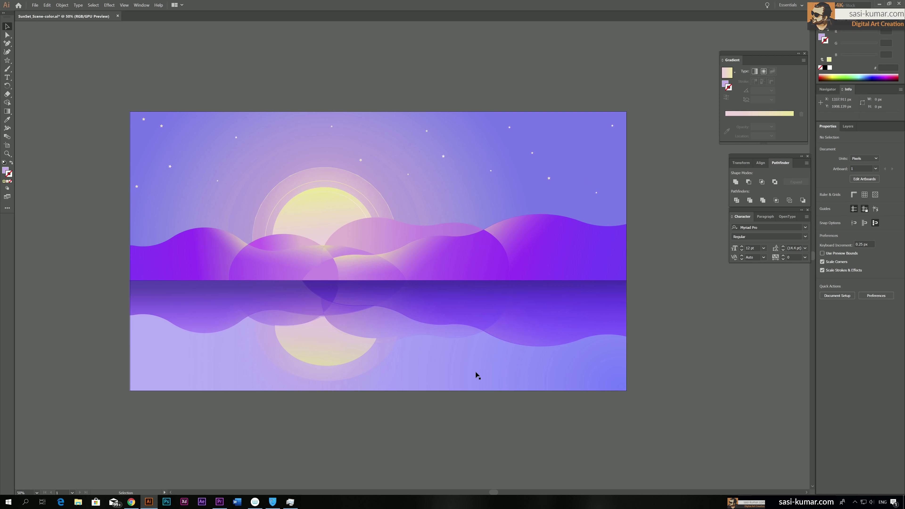
key("a")
key("ctrl+minus")
Place a copy of the sky and sun above the artboard, then delete the copied sky.
key("v")
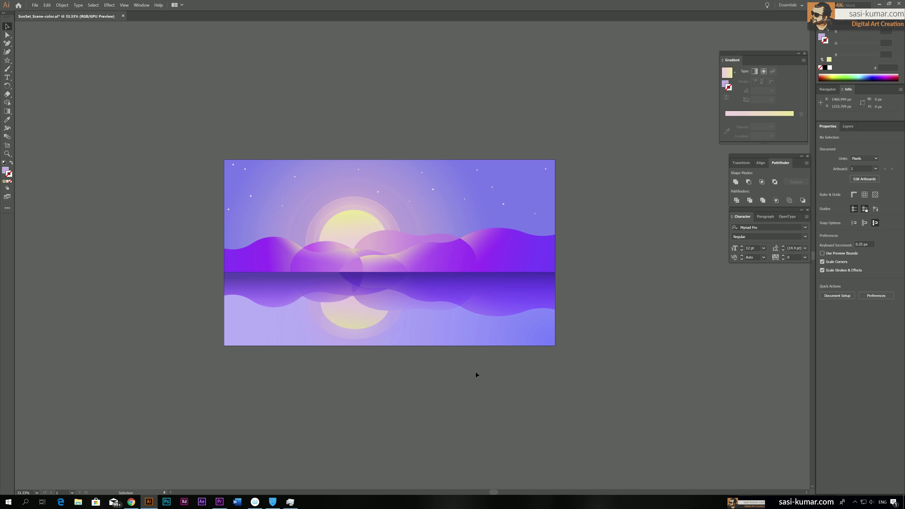
left_click(358, 319)
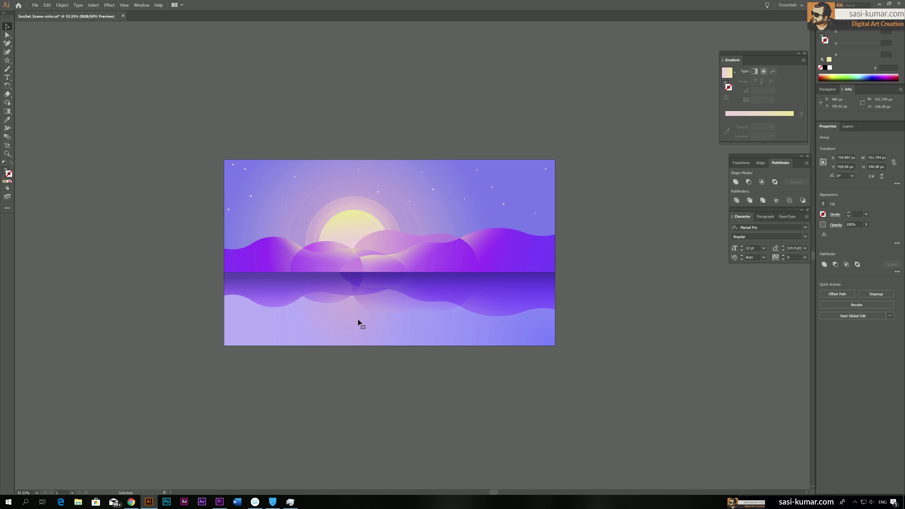
left_click(406, 426)
left_click(353, 234)
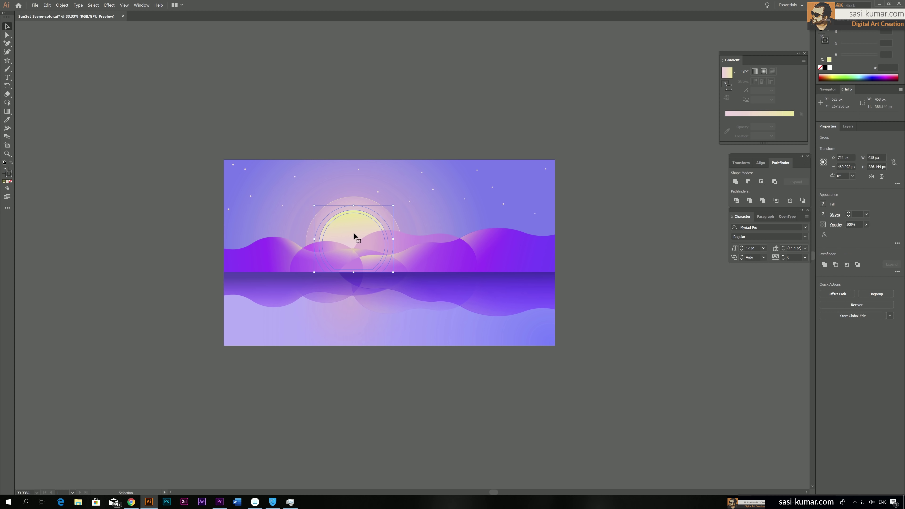
left_click_drag(339, 120, 381, 87)
left_click(579, 122)
left_click(529, 104)
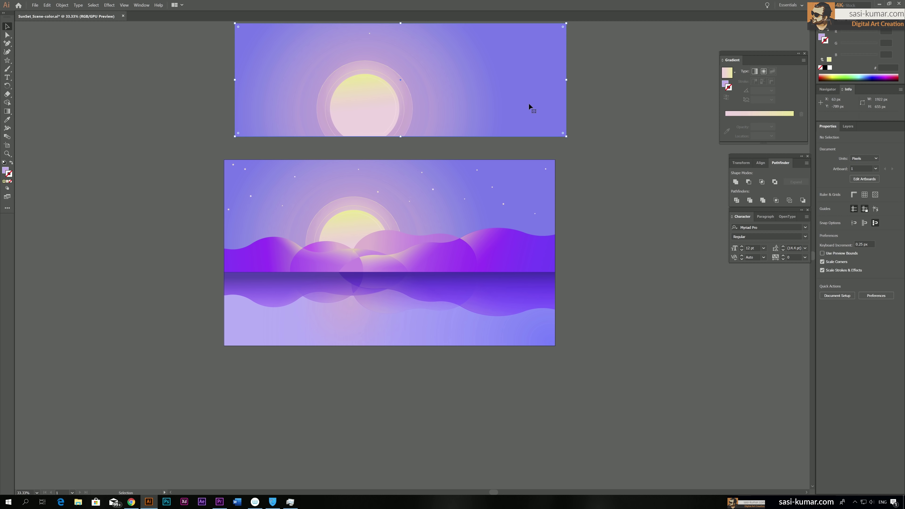
key("Delete")
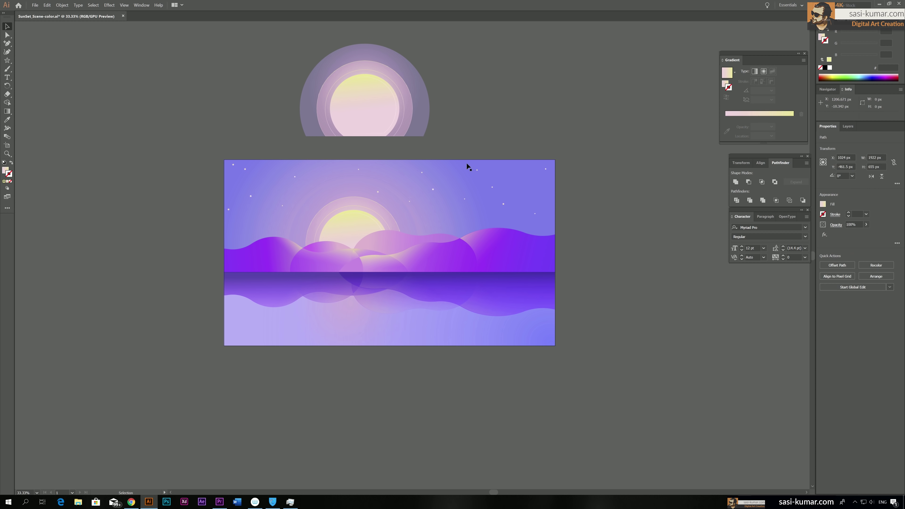
Squash the sun copy to 500 px tall and mirror it.
left_click(353, 76)
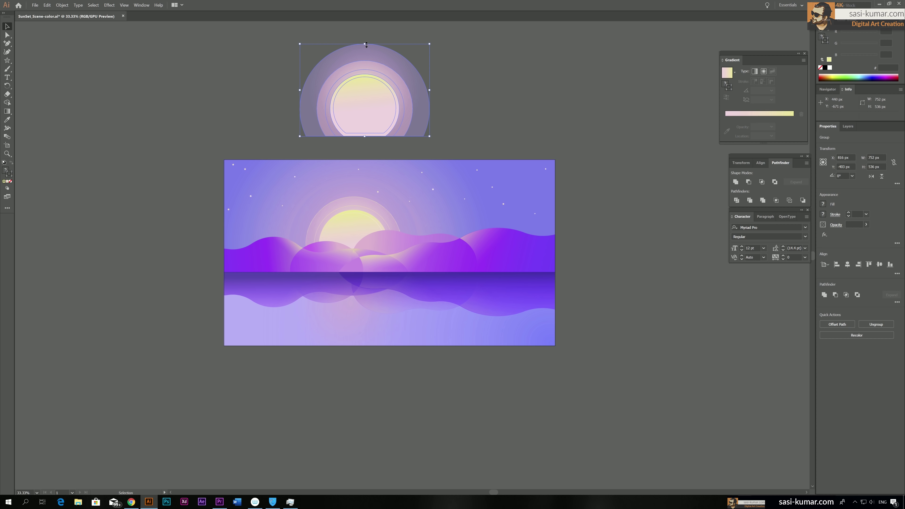
left_click_drag(365, 51, 364, 50)
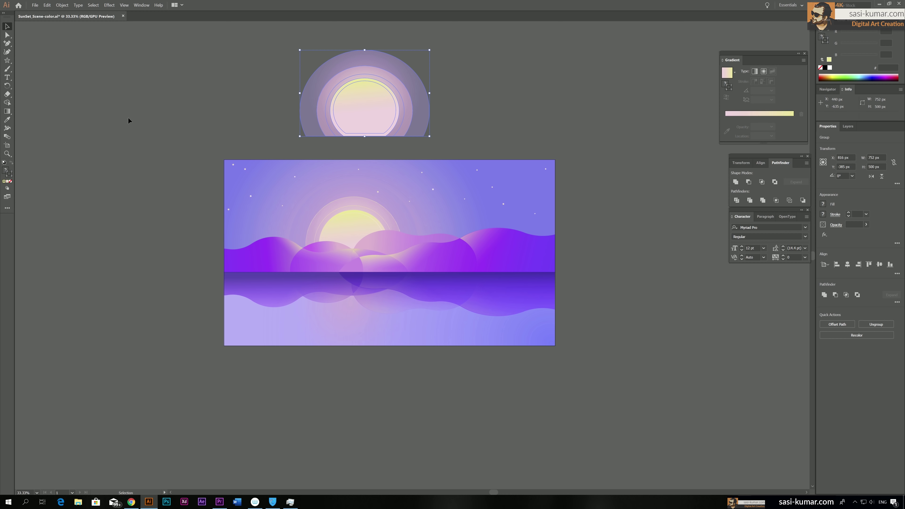
scroll(136, 172, "up", 1)
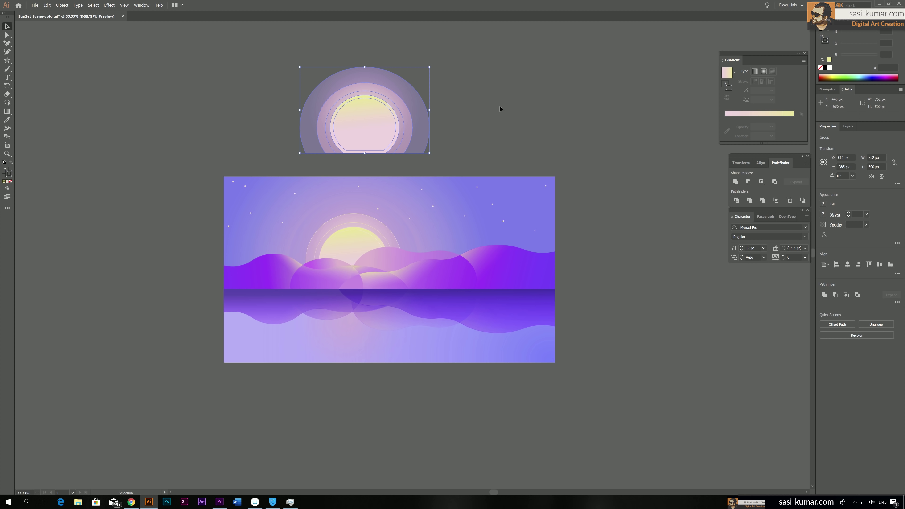
left_click(8, 87)
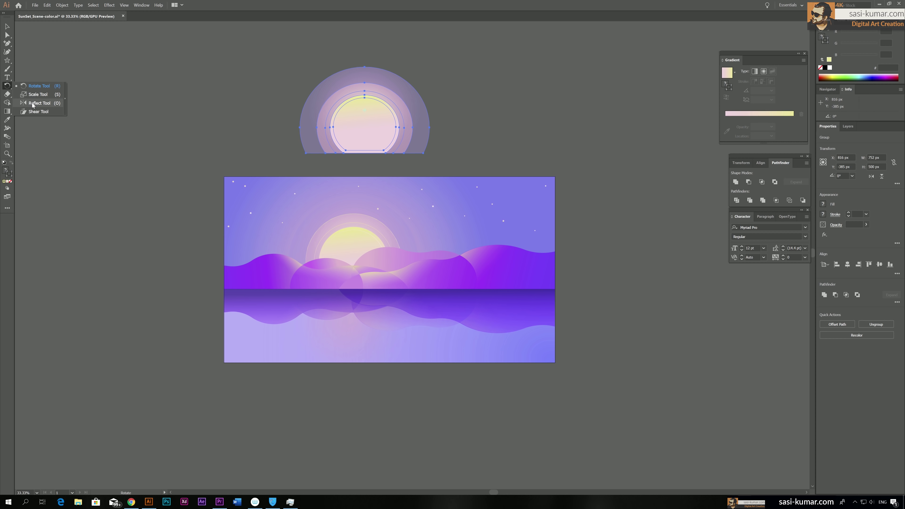
left_click(39, 103)
double_click(10, 85)
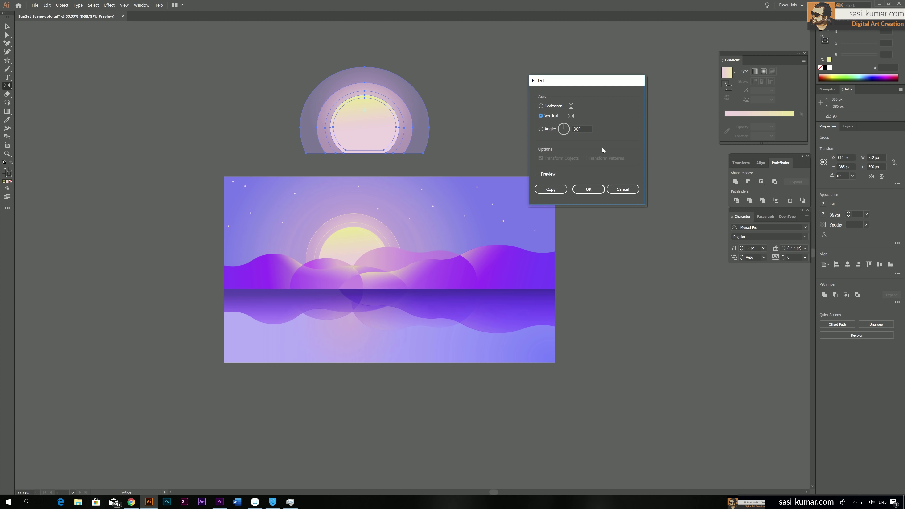
left_click(588, 188)
Flip all the copied sun shapes upside down and move them onto the water.
key("v")
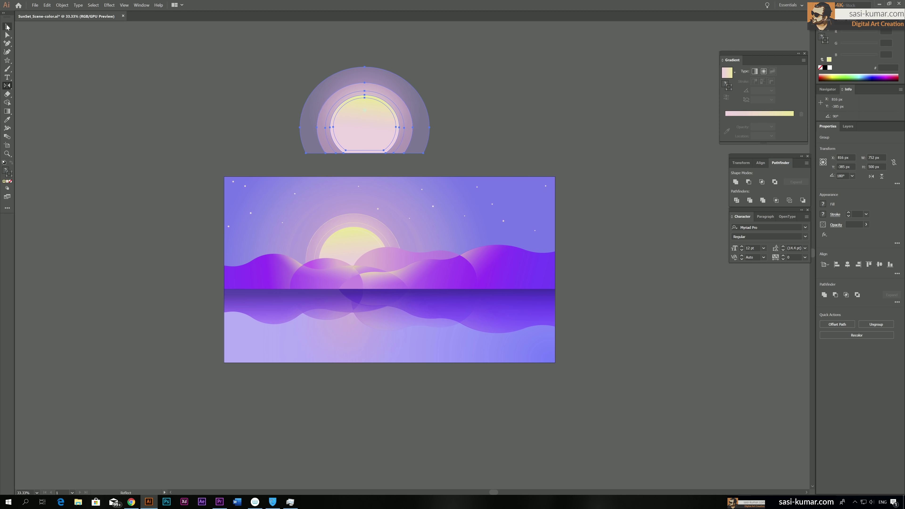
left_click(348, 94)
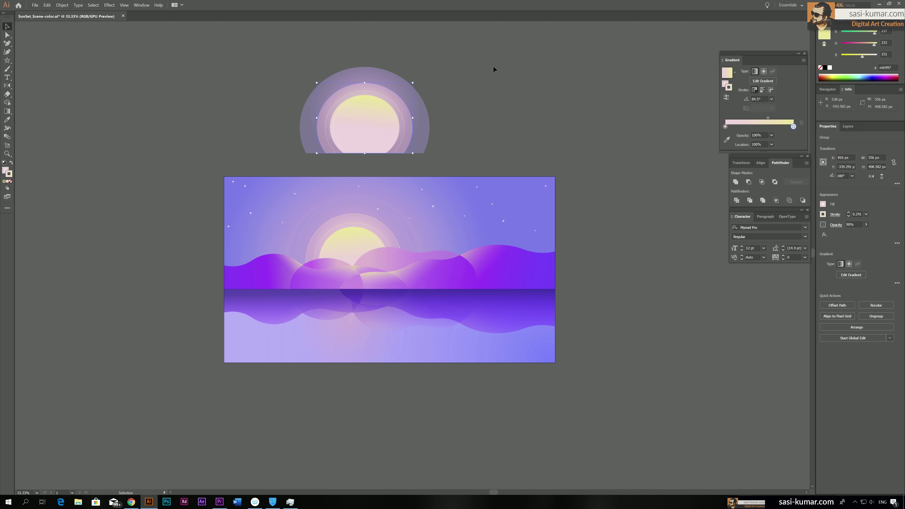
left_click_drag(495, 69, 225, 165)
double_click(7, 85)
left_click(555, 107)
key("Return")
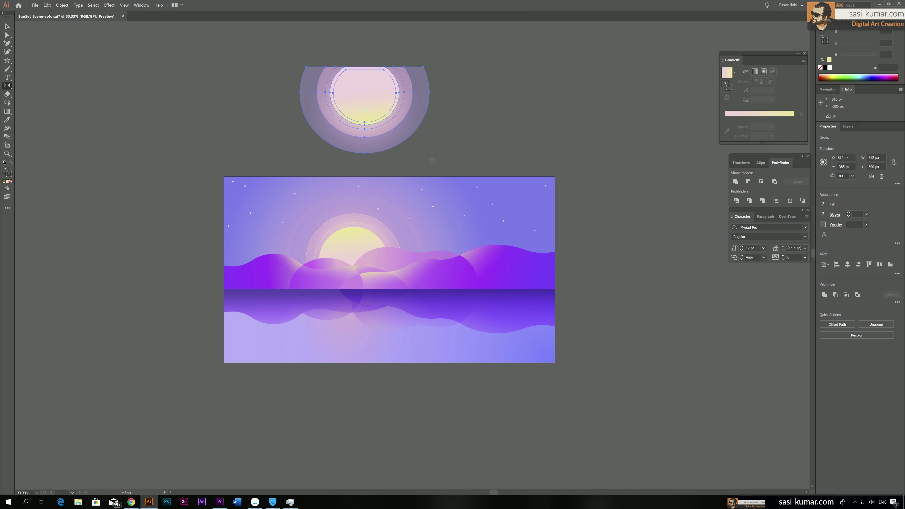
key("v")
left_click_drag(367, 154, 355, 374)
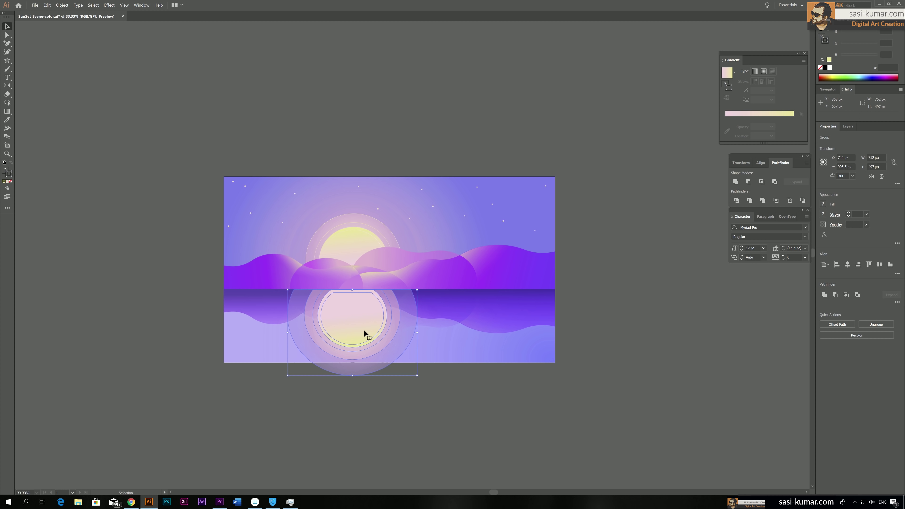
Send the sun reflection backward behind the water artwork.
left_click(441, 346, "shift")
right_click(442, 347)
mouse_move(477, 412)
left_click(524, 434)
left_click(643, 369)
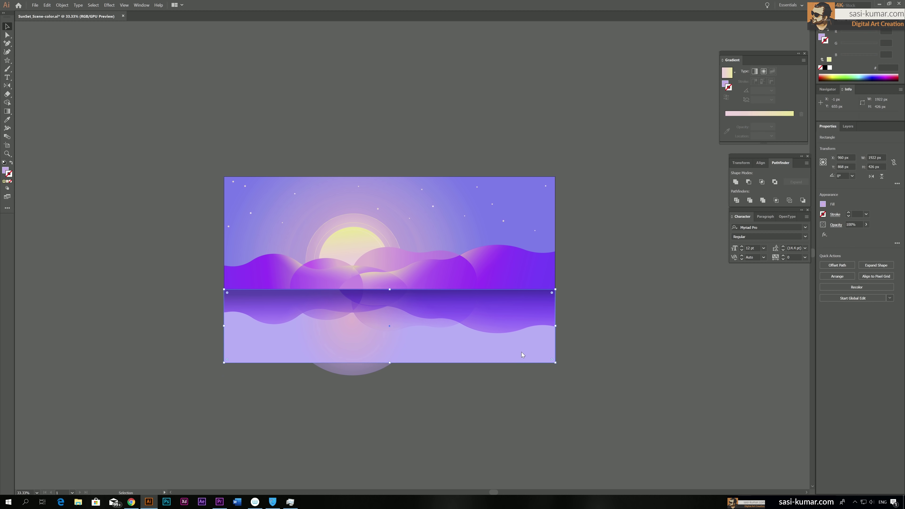
left_click(341, 368)
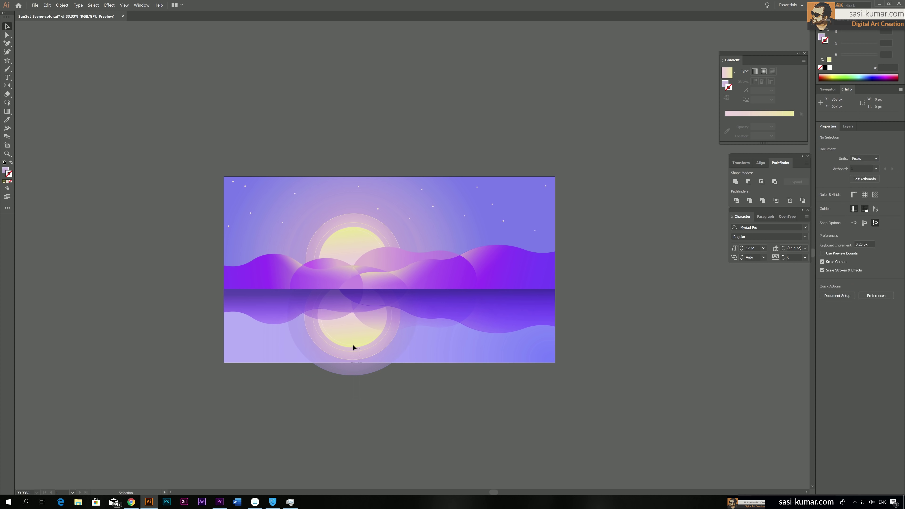
left_click(477, 358, "shift")
left_click_drag(389, 375, 354, 360)
key("ctrl+z")
left_click(246, 351, "shift")
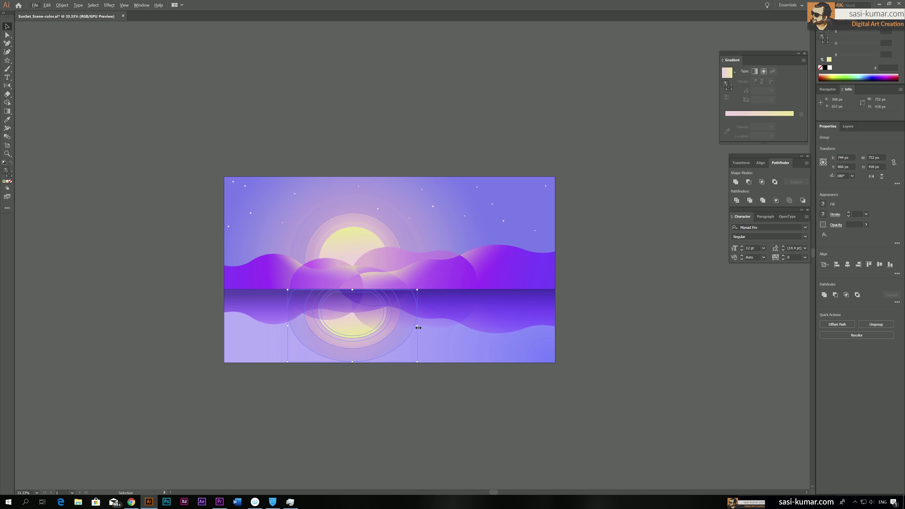
left_click(114, 290)
Make an unfilled wavy cutting line from a copied reflection wave above the artboard.
left_click_drag(457, 310, 424, 91)
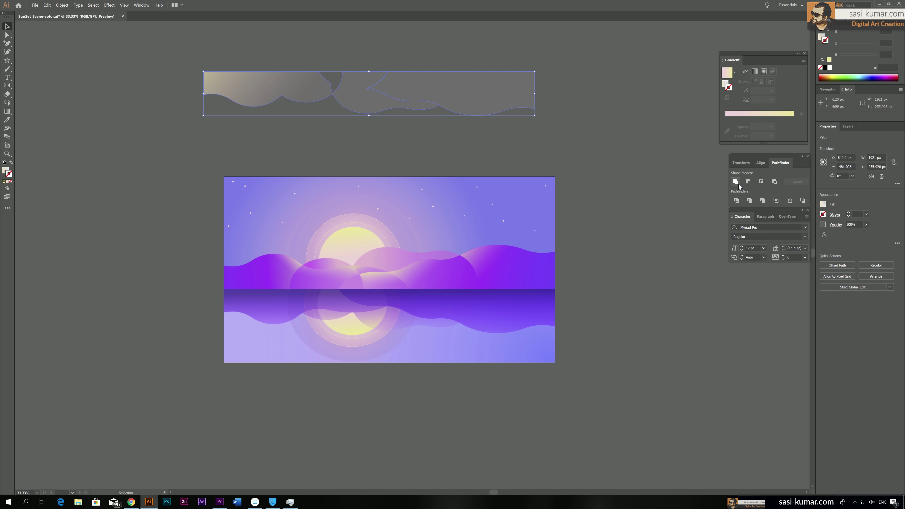
key("a")
scroll(125, 85, "up", 1)
key("Delete")
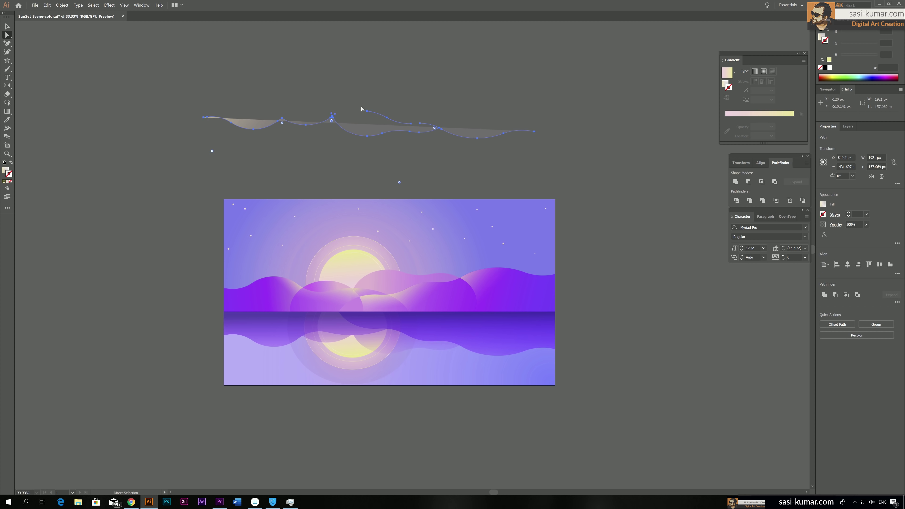
left_click(467, 134)
key("Delete")
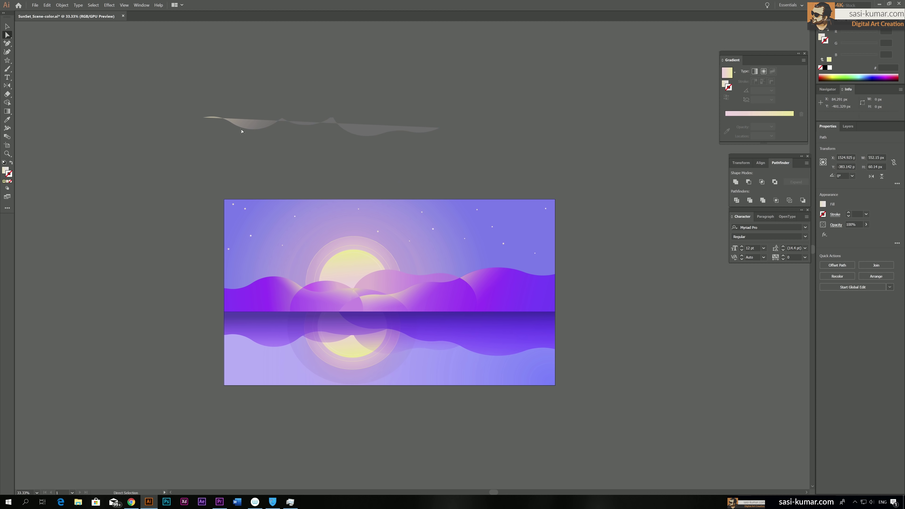
left_click(241, 127)
left_click(7, 27)
left_click(10, 181)
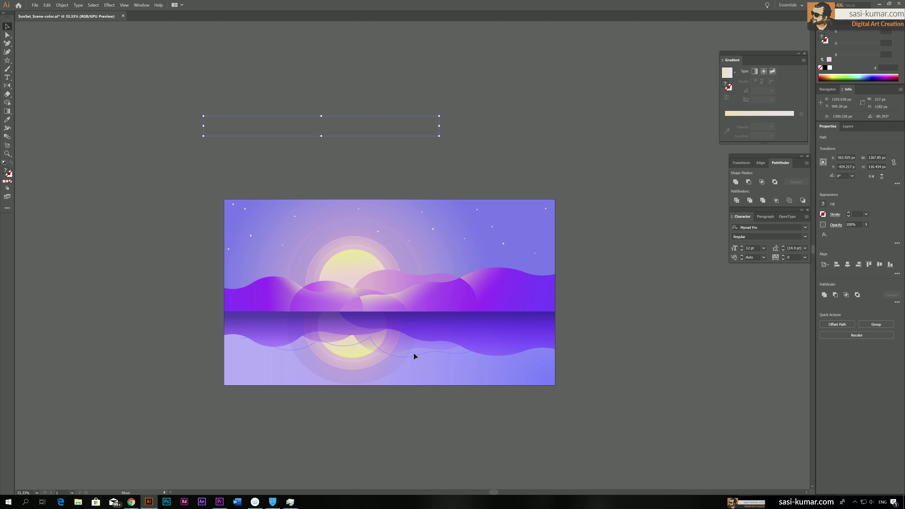
Divide the reflection group along the wave line and delete the pieces above it.
left_click(396, 352)
double_click(359, 355)
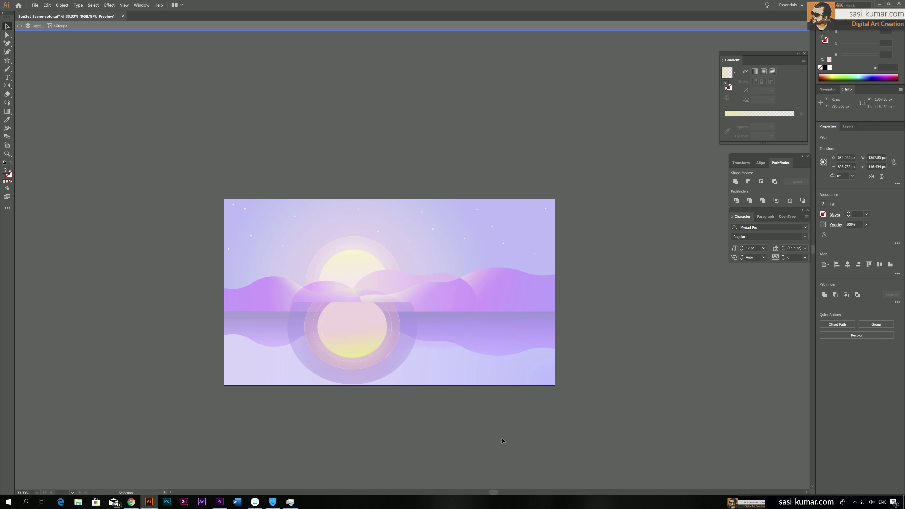
left_click(737, 200)
double_click(393, 329)
key("Delete")
double_click(431, 376)
double_click(341, 320)
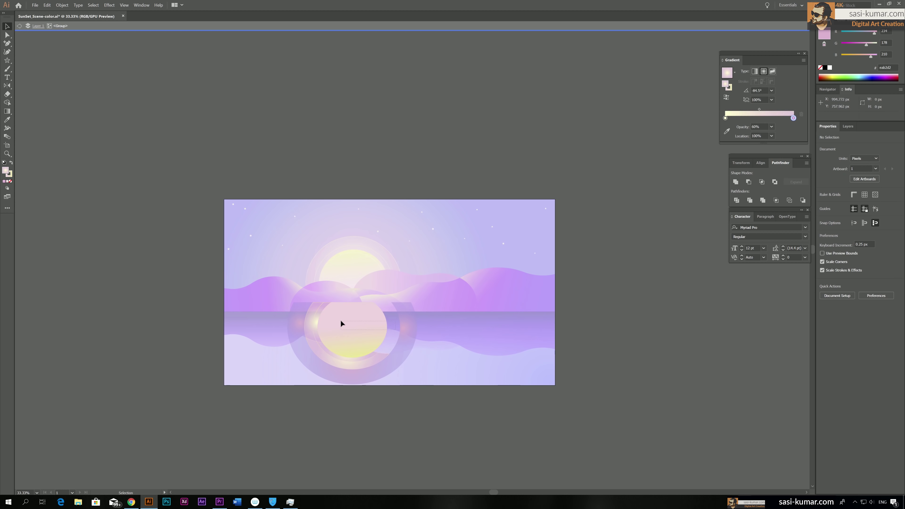
left_click(341, 320)
key("Delete")
double_click(229, 310)
double_click(403, 339)
double_click(454, 420)
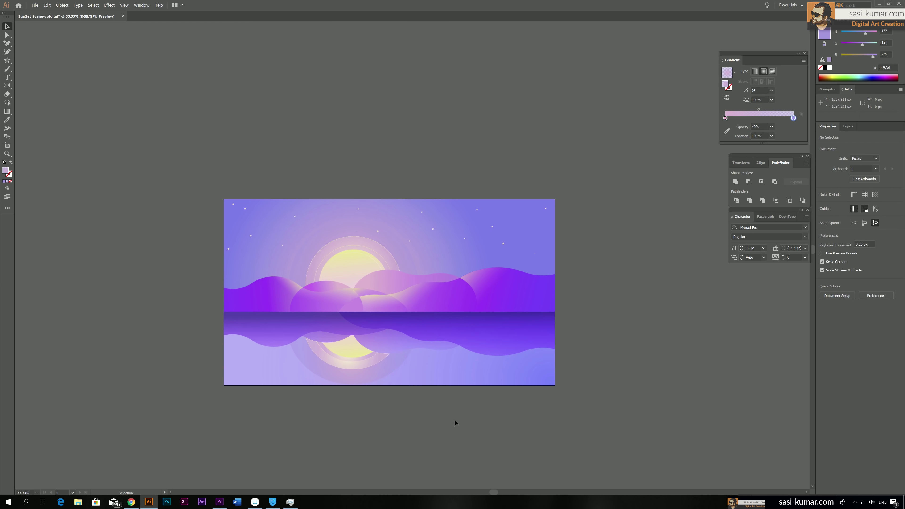
Select the reflection wave band and line it up with the artboard's left edge.
left_click(356, 375)
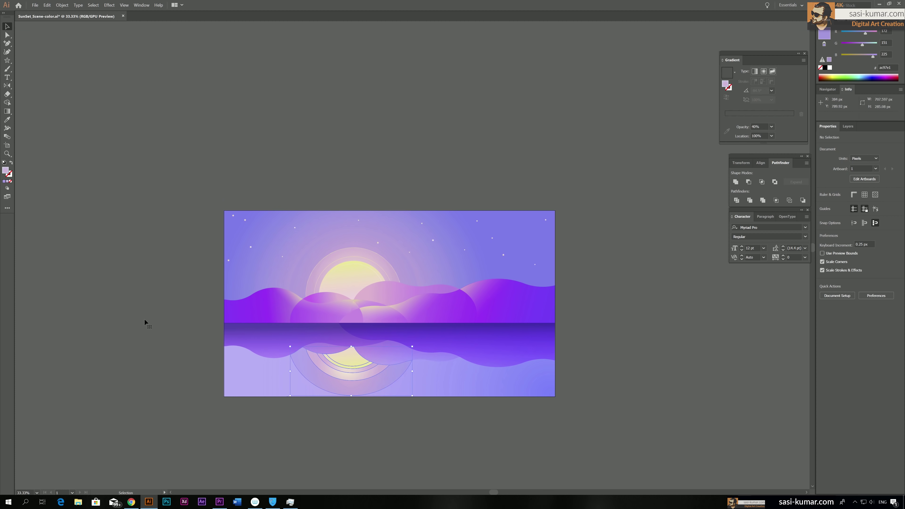
left_click(143, 318)
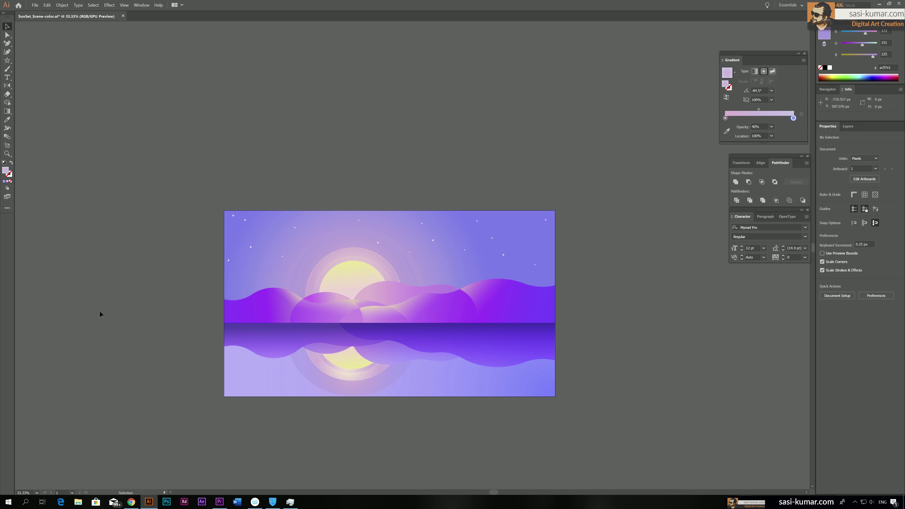
left_click(442, 326)
left_click_drag(457, 324, 443, 327)
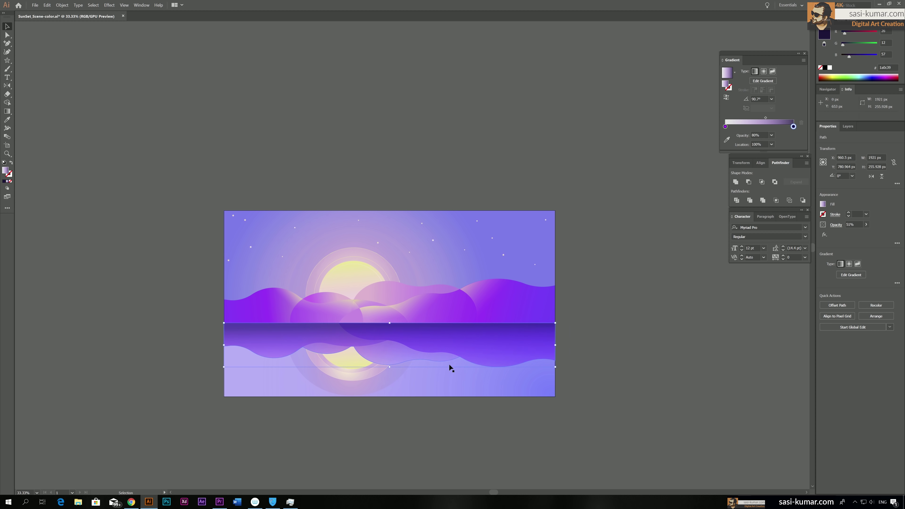
Move the reflection gradient's midpoint to 41.2%, then deselect the water shape.
left_click(770, 236)
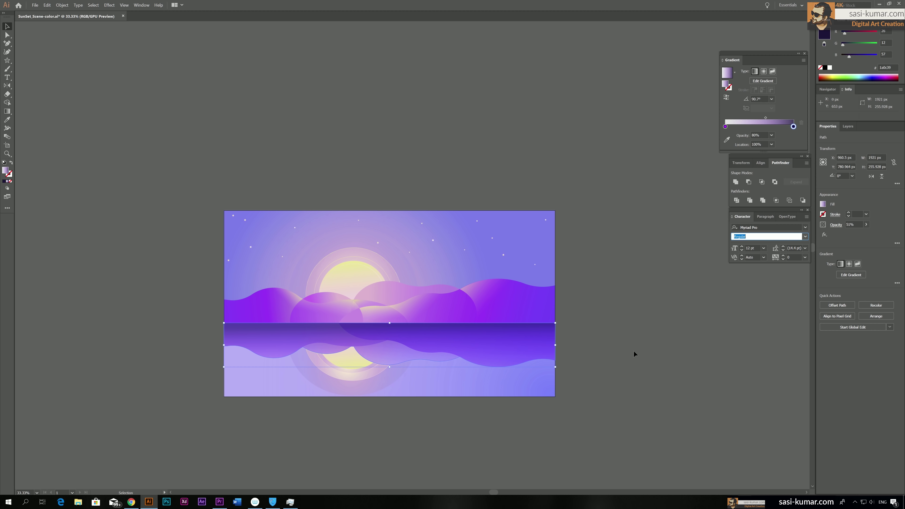
left_click(530, 340)
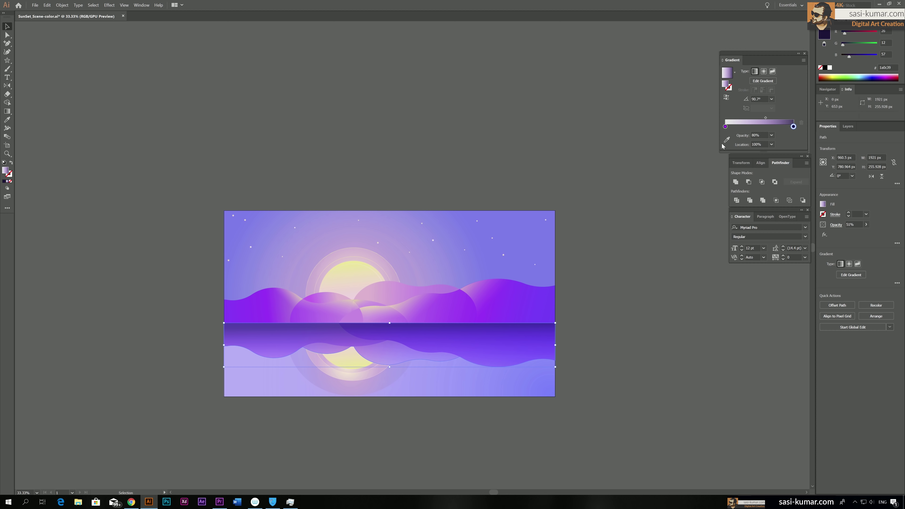
left_click_drag(766, 120, 753, 123)
left_click(427, 141)
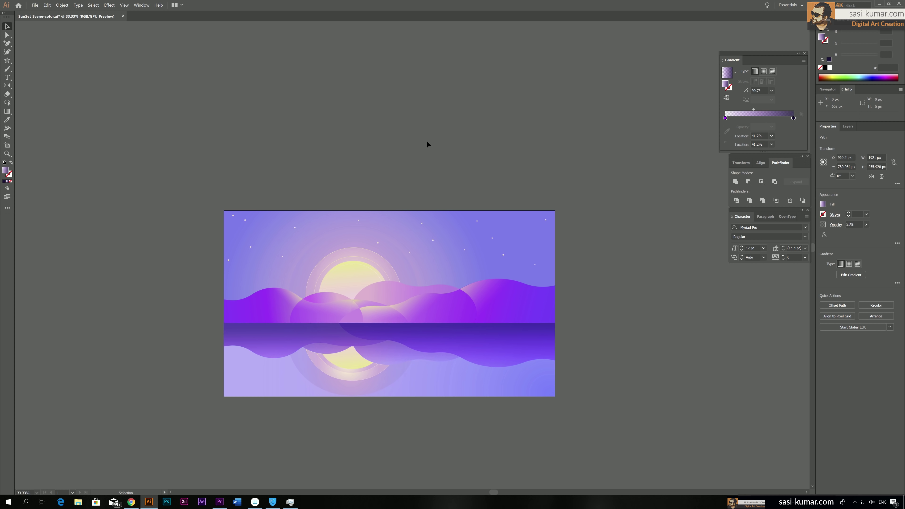
left_click_drag(428, 141, 435, 138)
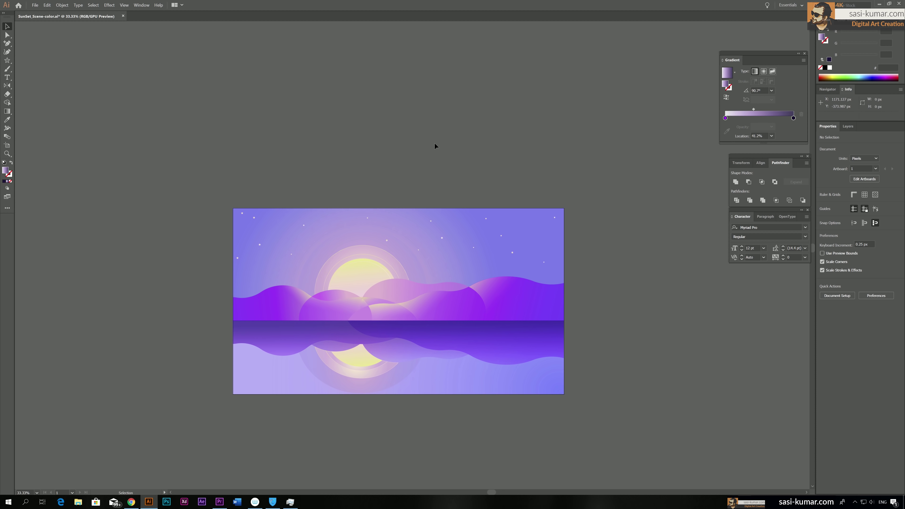
Zoom to 50%, centre the artwork, show the Layers list and select all with Ctrl+A.
scroll(434, 151, "down", 3)
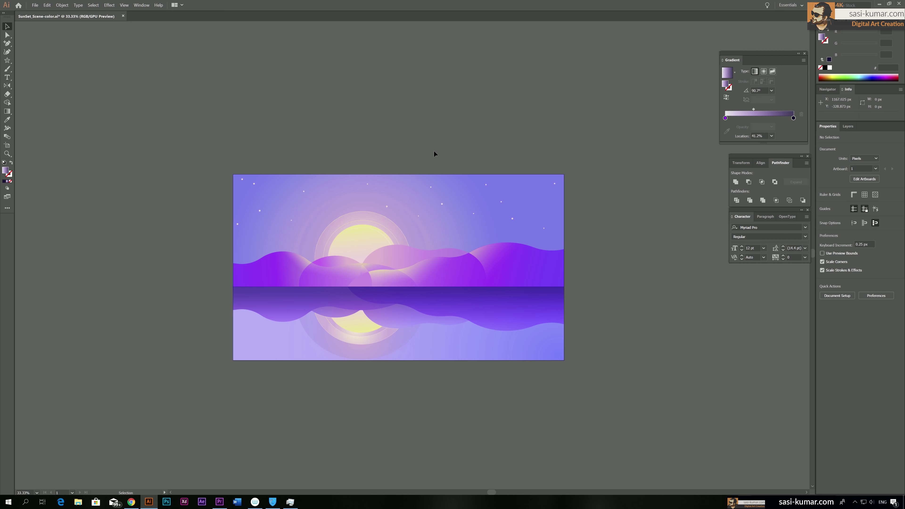
key("ctrl+=")
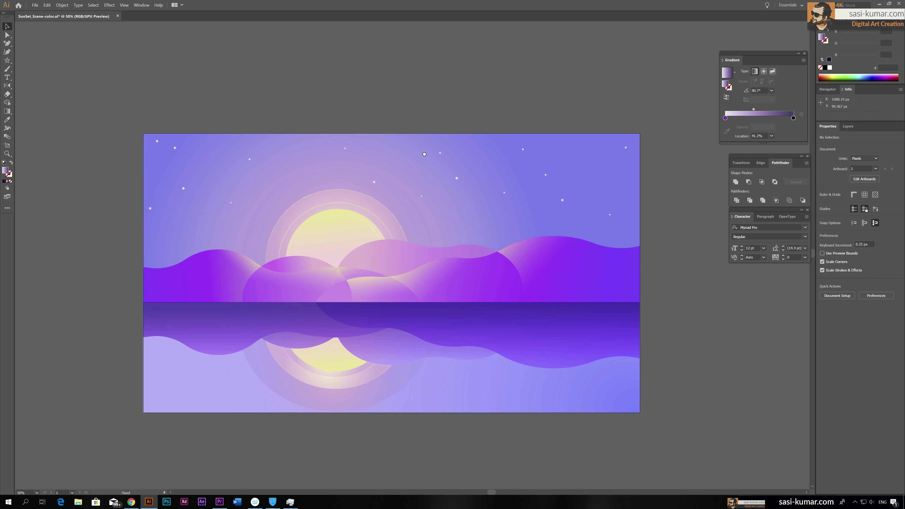
left_click_drag(425, 154, 422, 142)
left_click_drag(325, 84, 307, 65)
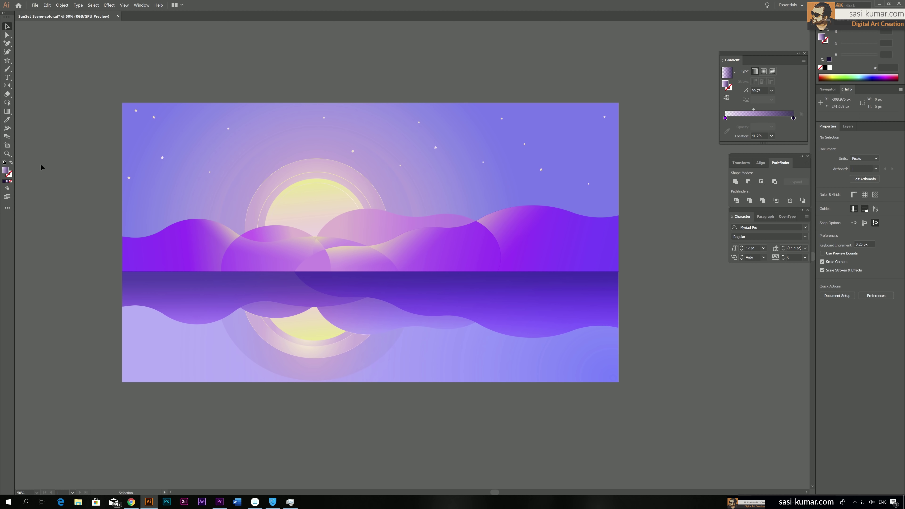
left_click(848, 126)
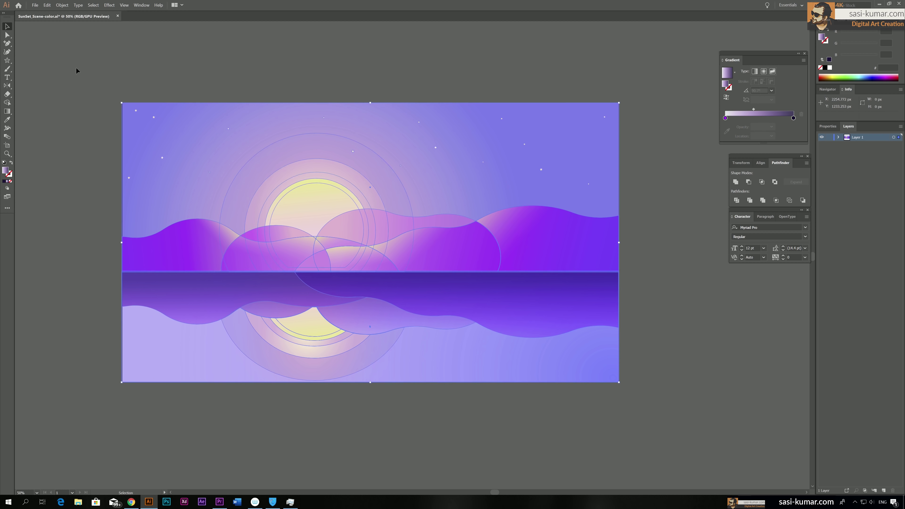
key("ctrl+a")
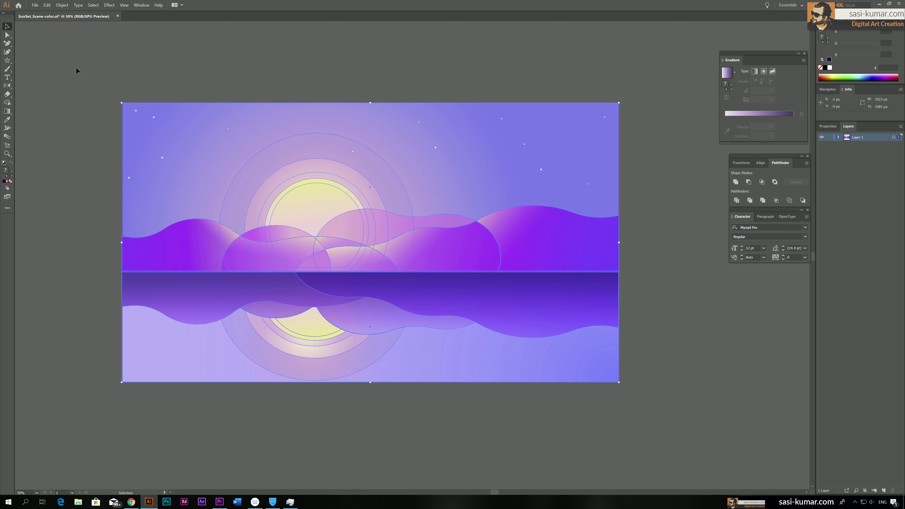
Add a new Layer 2 above Layer 1 and lock Layer 1.
left_click(884, 491)
left_click(830, 144)
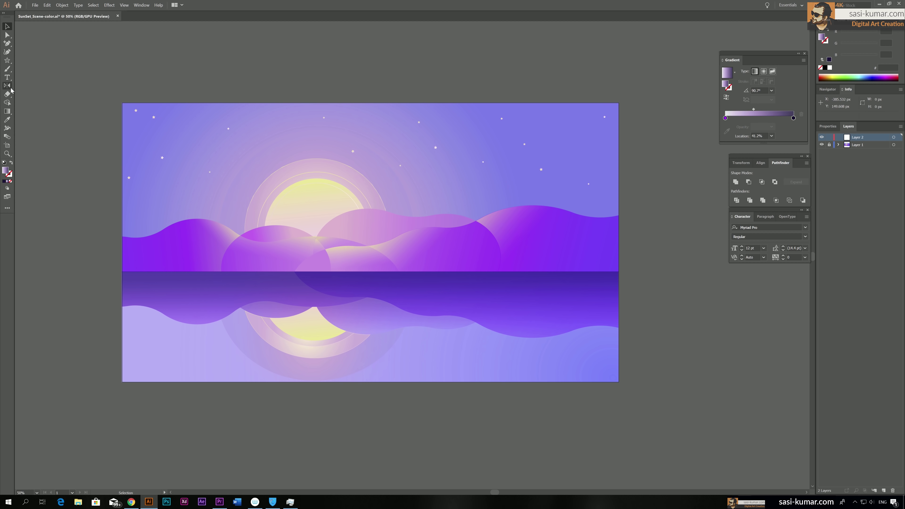
left_click(8, 60)
left_click(39, 94)
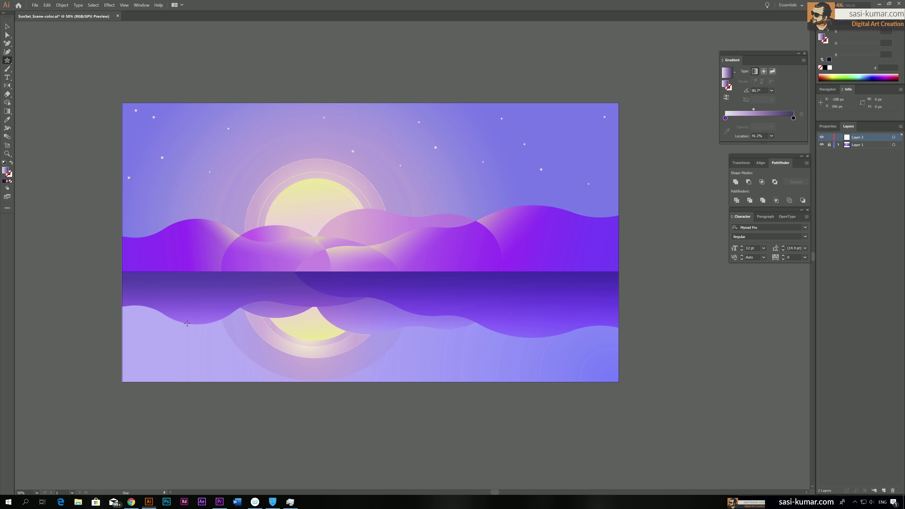
Draw seven horizontal ripple lines across the water and select them all.
mouse_move(129, 284)
left_mouse_down()
mouse_move(280, 284)
mouse_move(468, 300)
left_mouse_up()
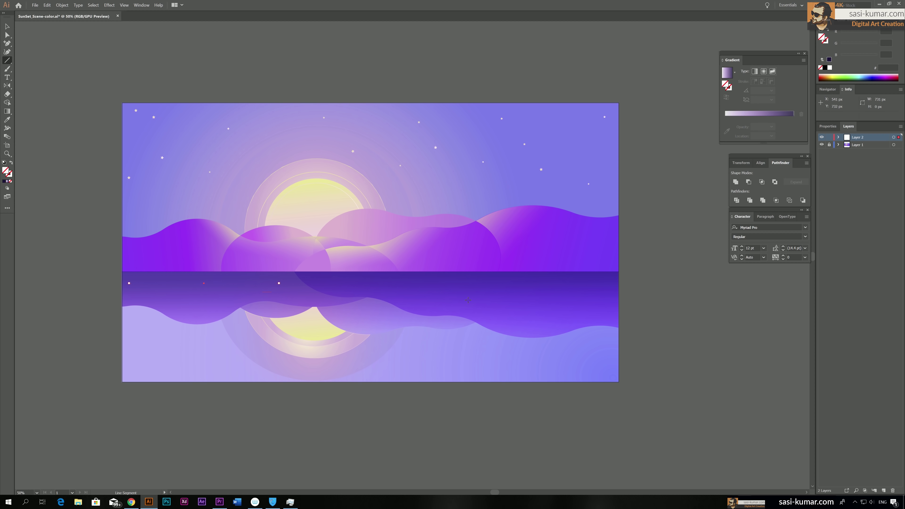
left_click_drag(307, 308, 311, 307)
left_click_drag(210, 331, 445, 335)
left_click_drag(370, 321, 430, 319)
left_click_drag(495, 314, 641, 314)
left_click_drag(176, 366, 73, 366)
left_click_drag(154, 351, 19, 349)
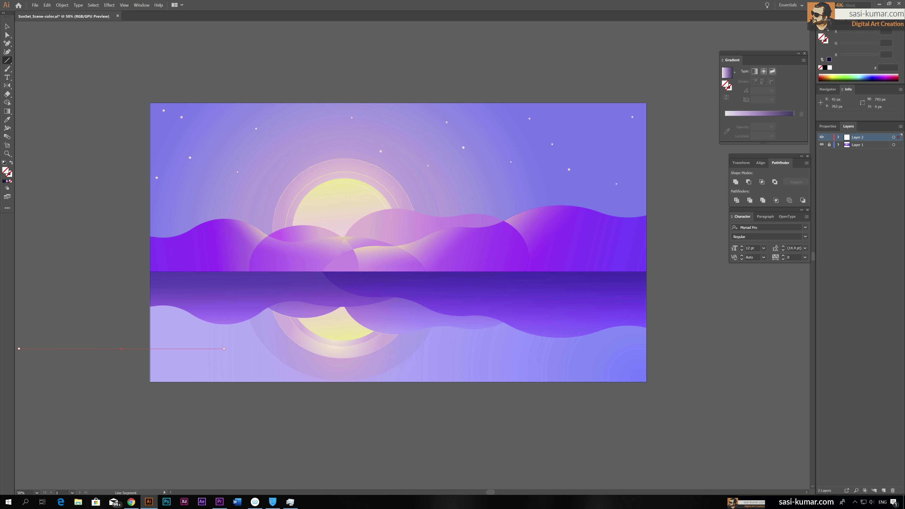
key("v")
key("ctrl+a")
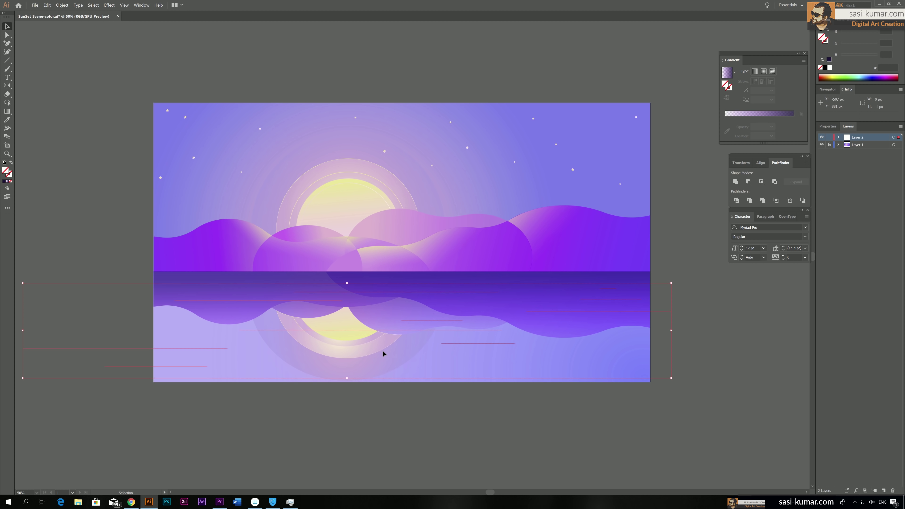
Nudge the ripple lines up and give their stroke the sun's pink-to-yellow gradient.
key("Up")
key("Up")
key("Up")
key("Up")
key("Up")
key("Up")
key("Up")
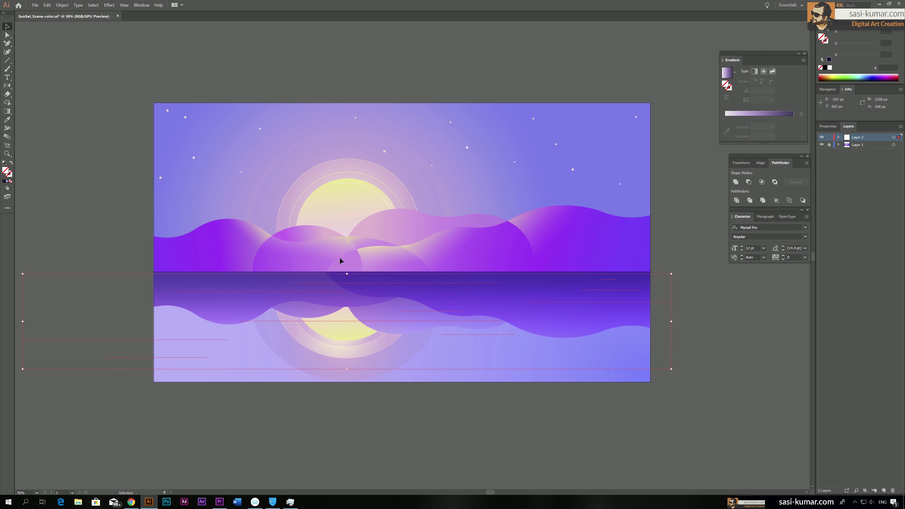
key("i")
left_click(349, 188)
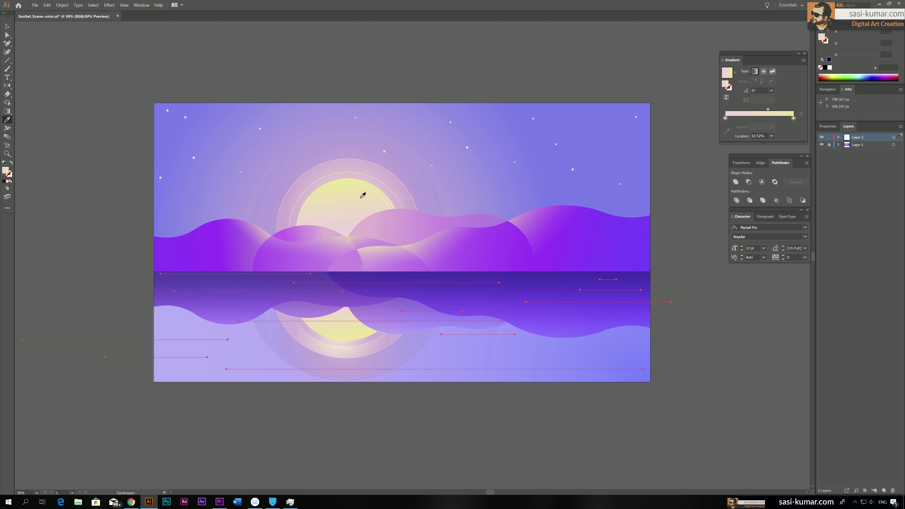
left_click(11, 163)
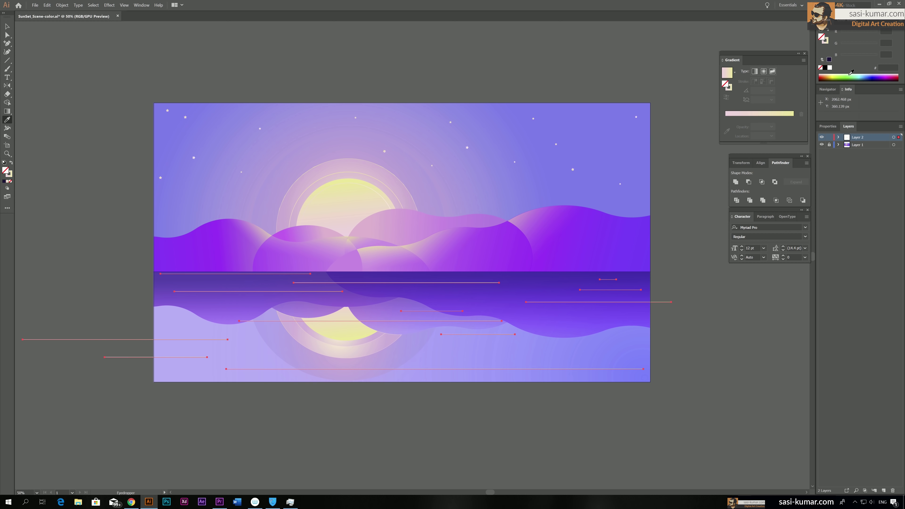
Set the ripple lines' stroke weight to 0.25 pt and deselect them.
left_click(827, 126)
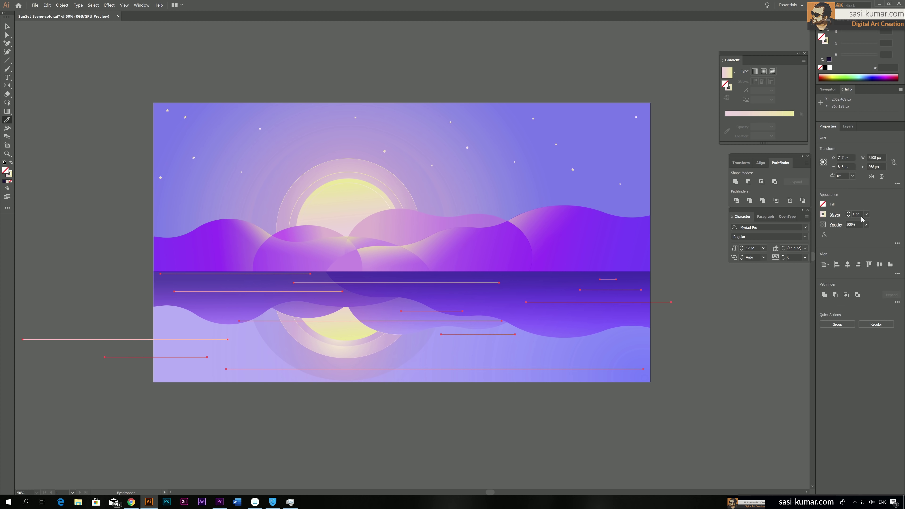
left_click(855, 214)
type("0.25")
key("Return")
key("v")
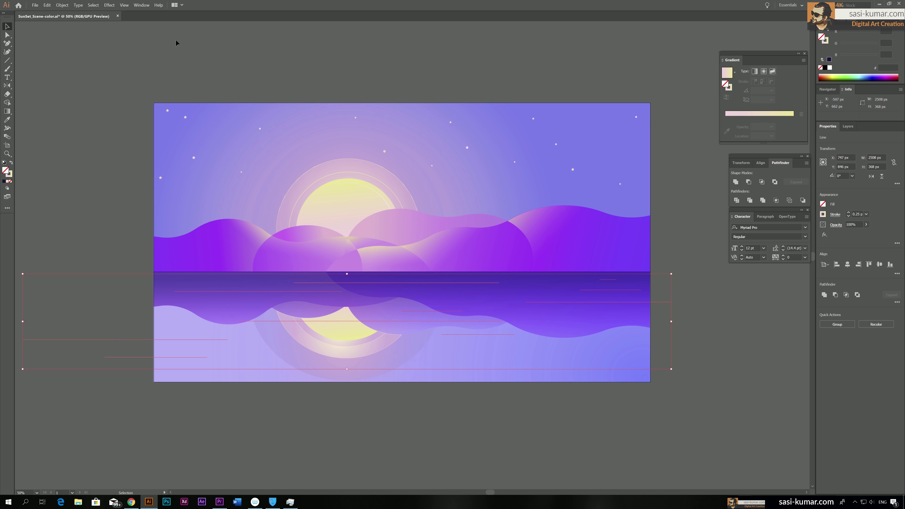
left_click(177, 43)
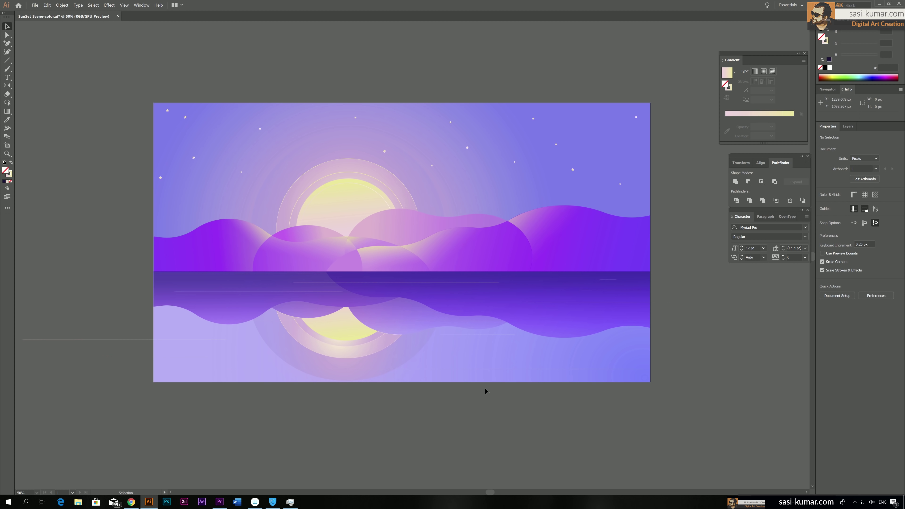
Stretch the two lower-left ripple lines wider and thicken them and the faint line to 1 pt.
left_click_drag(128, 328, 151, 388)
left_click_drag(515, 372, 643, 369)
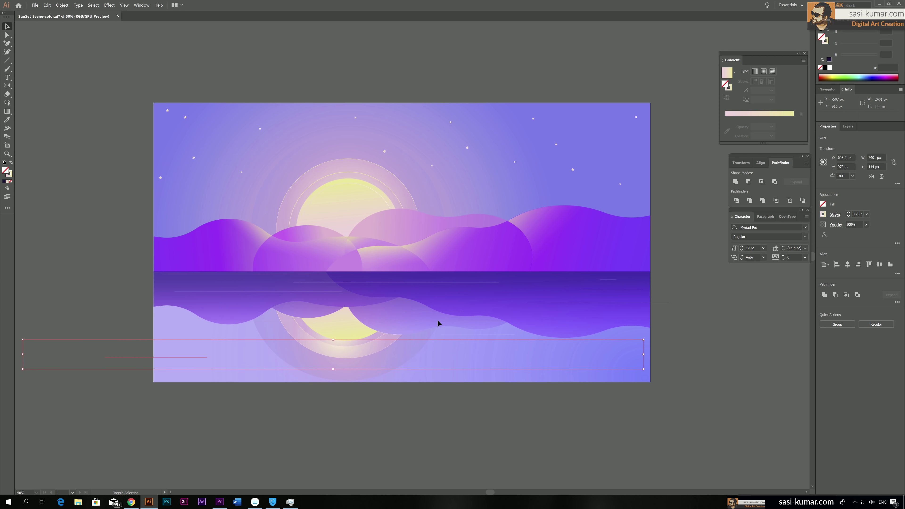
left_click(433, 321, "shift")
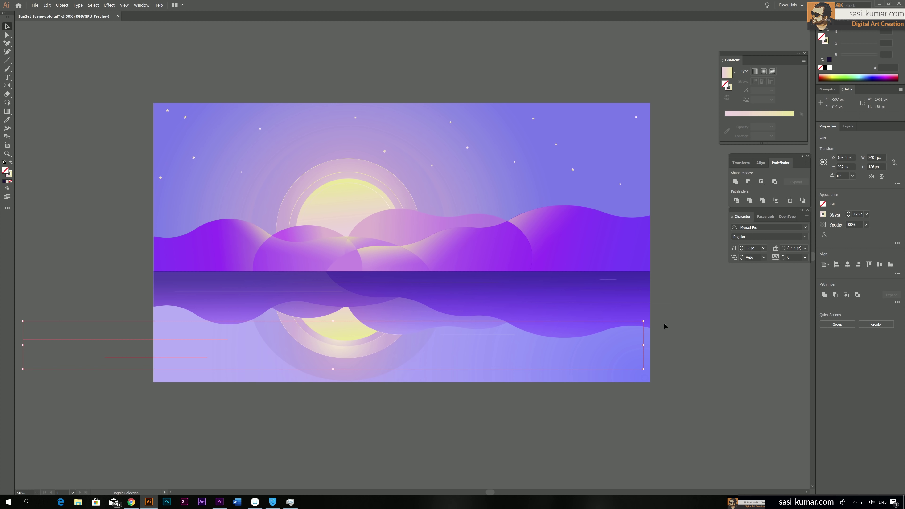
left_click(849, 213)
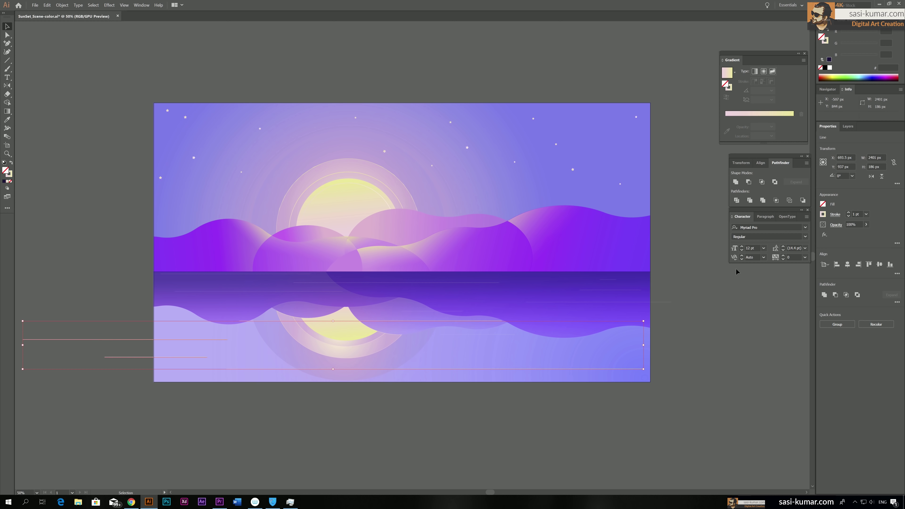
left_click(736, 269)
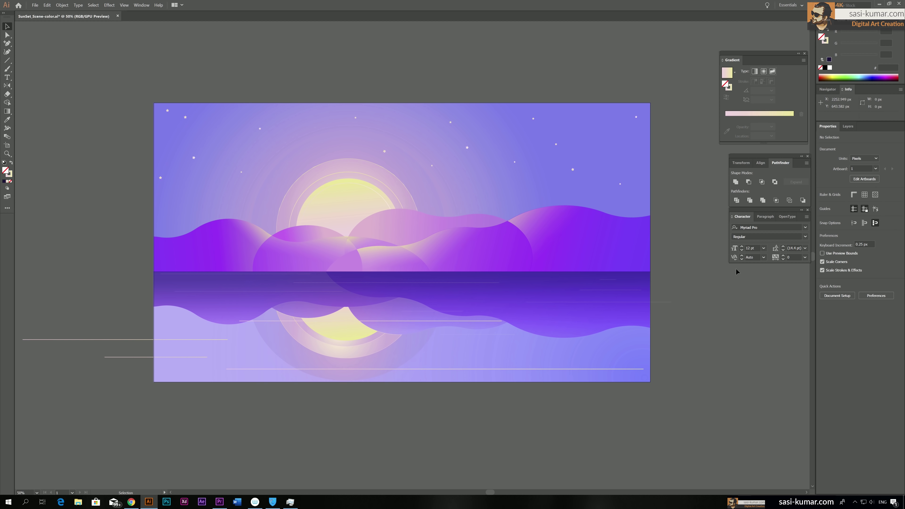
Check the short right-hand line, then reselect all the water ripple lines.
left_click(608, 289)
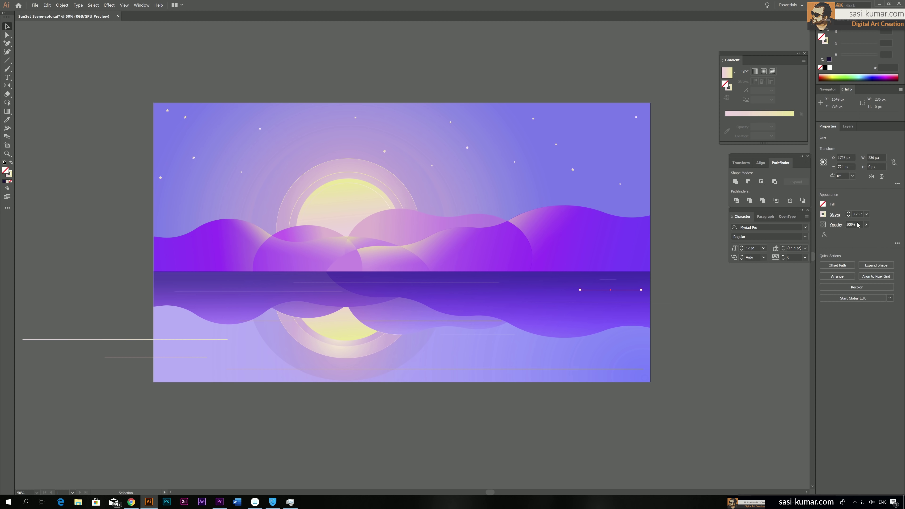
left_click(715, 310)
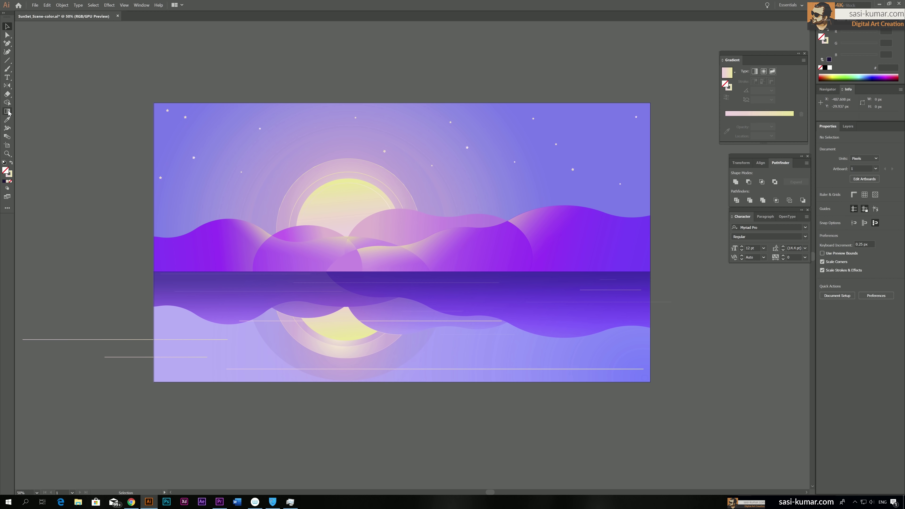
left_click(7, 85)
left_click(20, 88)
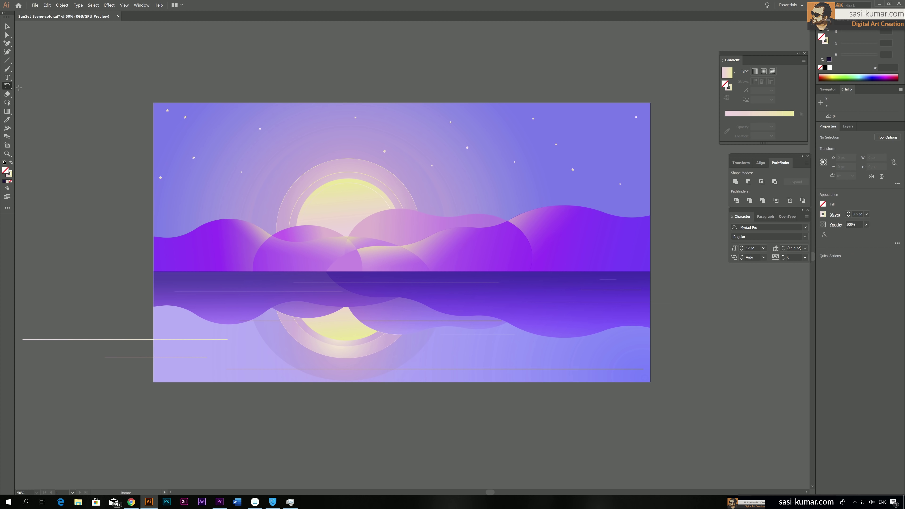
key("v")
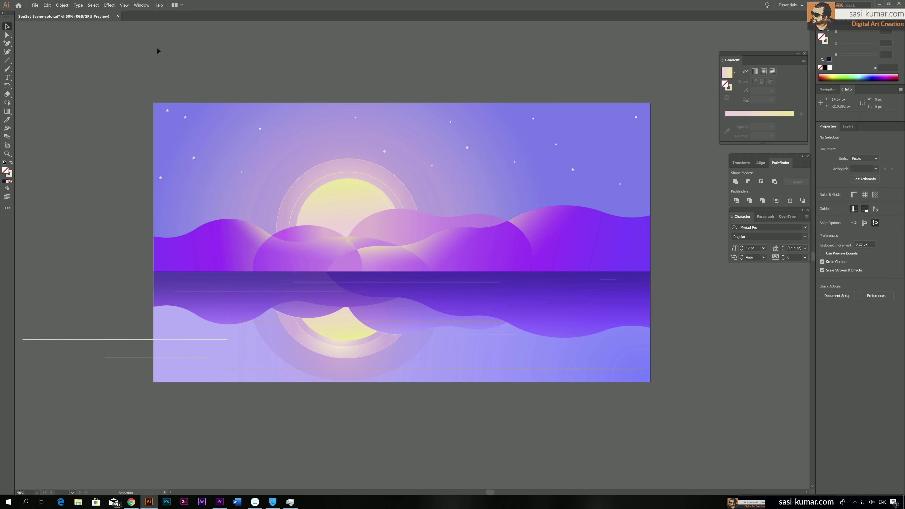
left_click_drag(34, 257, 31, 258)
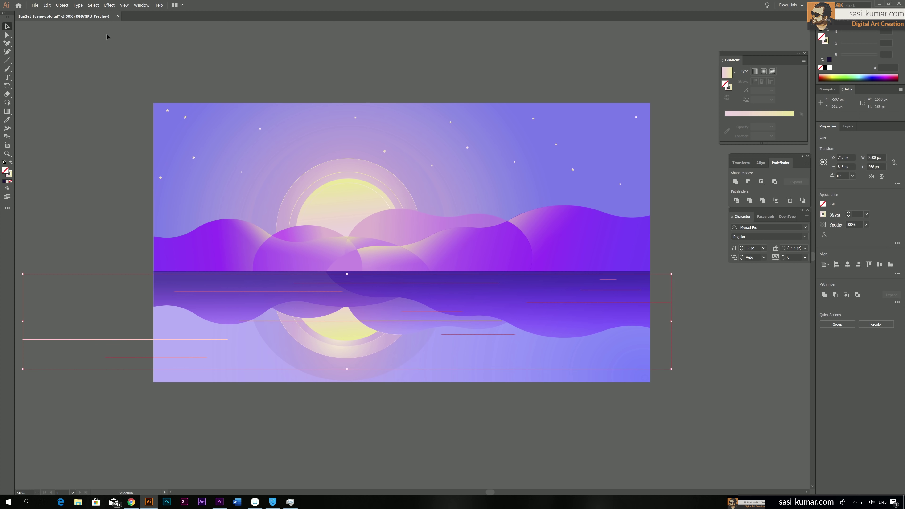
Apply a smooth Zig Zag effect (1 px size, 4 ridges per segment) to the water lines.
left_click(109, 6)
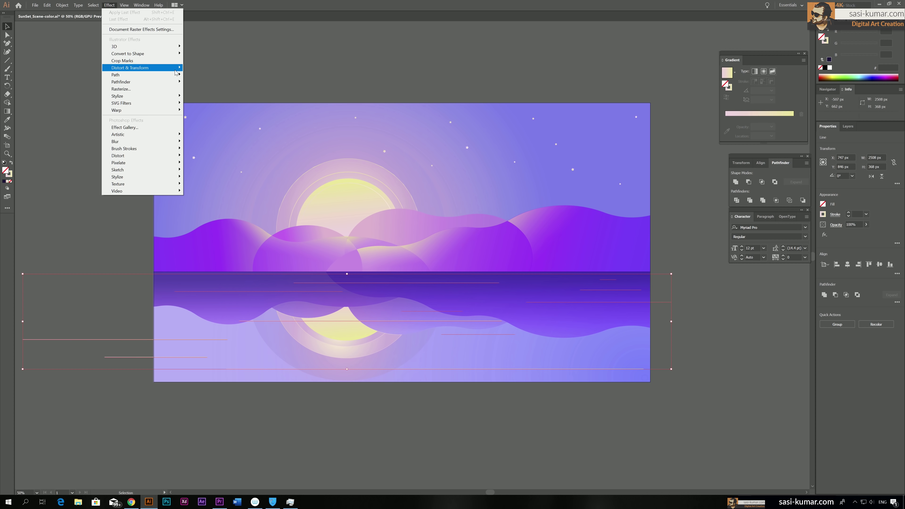
mouse_move(175, 73)
left_click(210, 113)
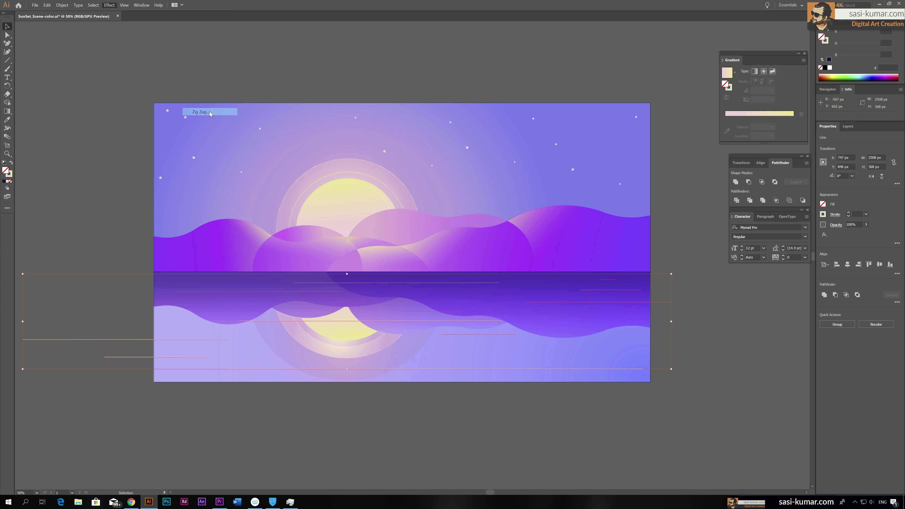
left_click(60, 184)
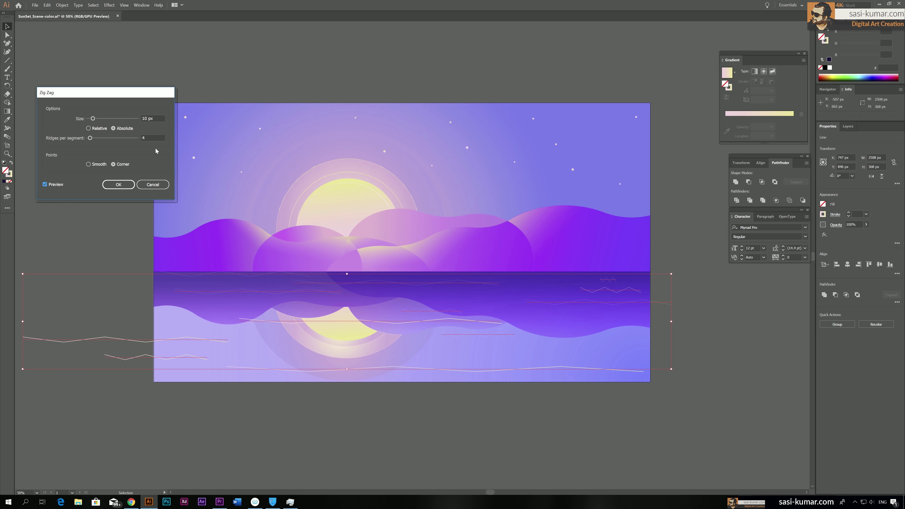
left_click(89, 164)
left_click_drag(93, 119, 88, 121)
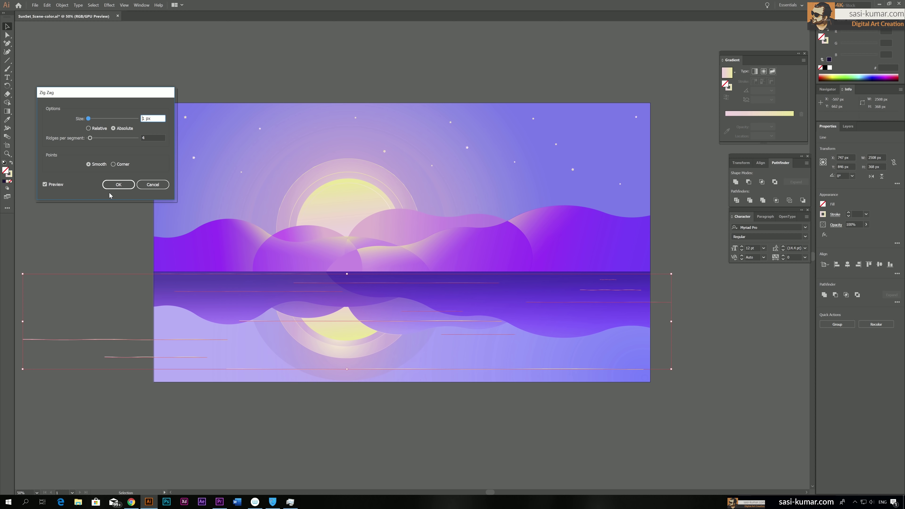
left_click(119, 185)
left_click(289, 71)
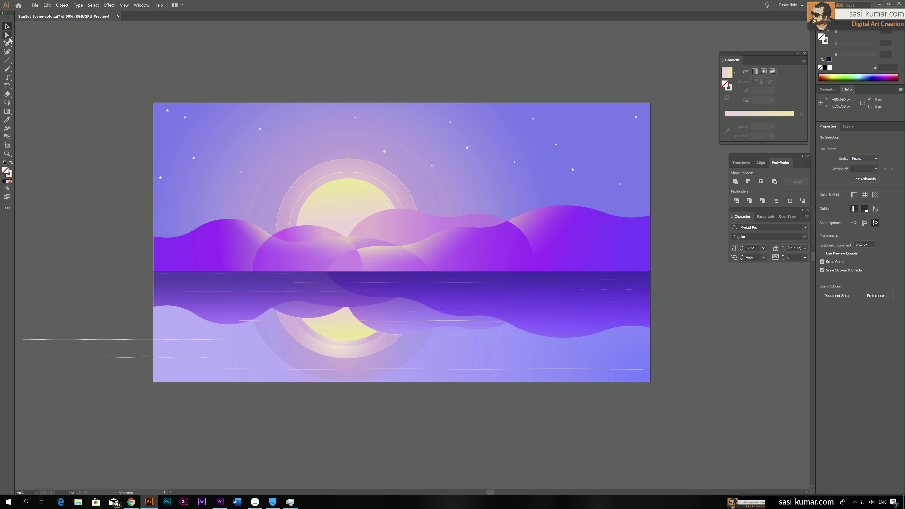
Draw a rectangle matching the artboard, aligned to its top and left edges.
left_click(8, 88)
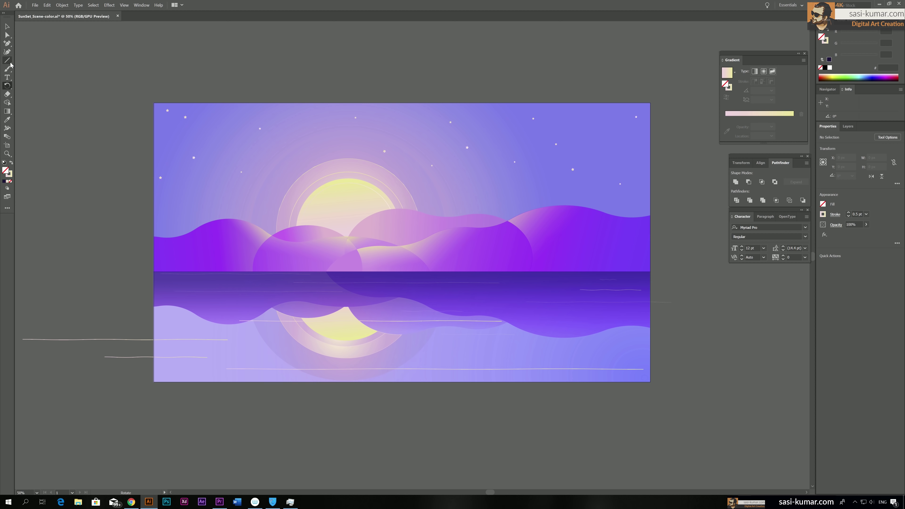
left_click_drag(10, 65, 28, 61)
left_click_drag(154, 102, 650, 383)
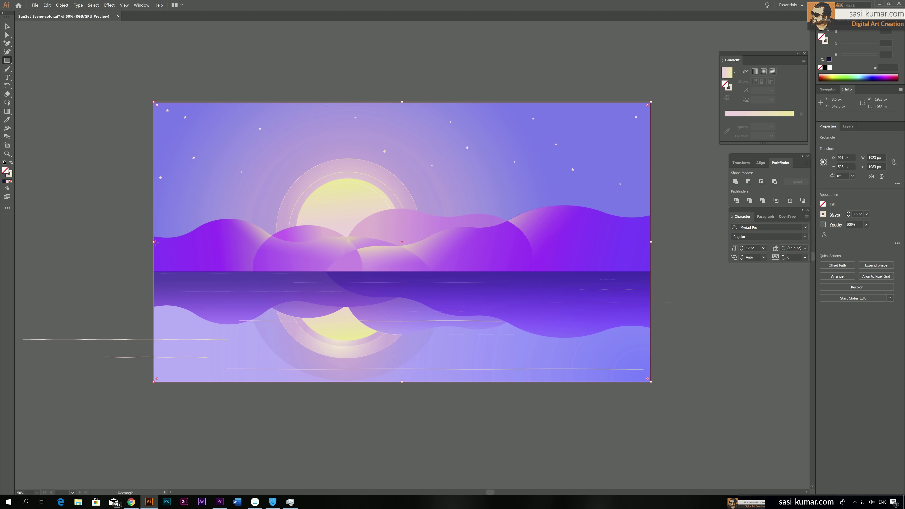
left_click_drag(154, 243, 155, 243)
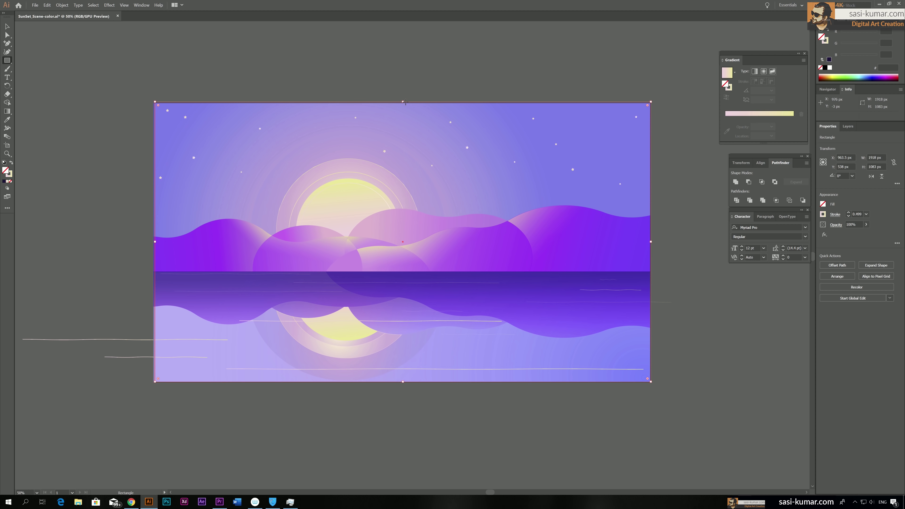
left_click_drag(403, 102, 403, 103)
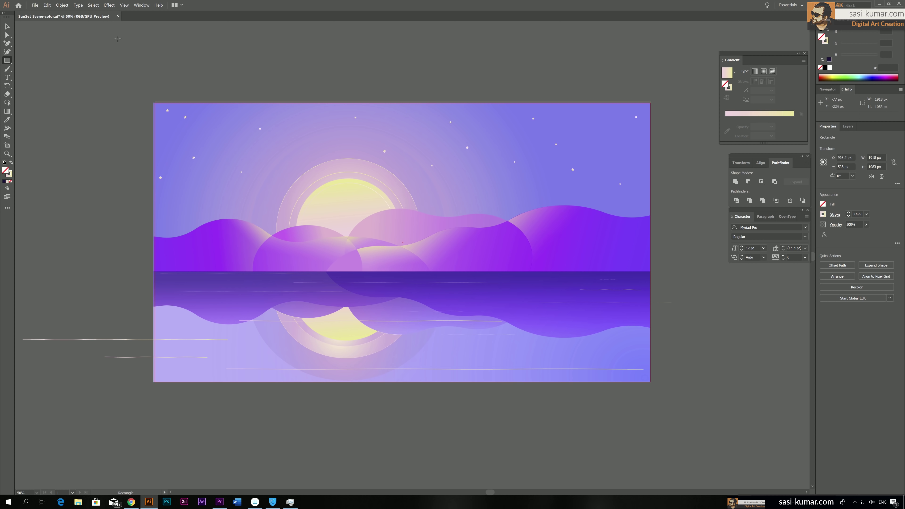
Select the rectangle with the water lines and make a clipping mask.
left_click(7, 26)
key("ctrl+a")
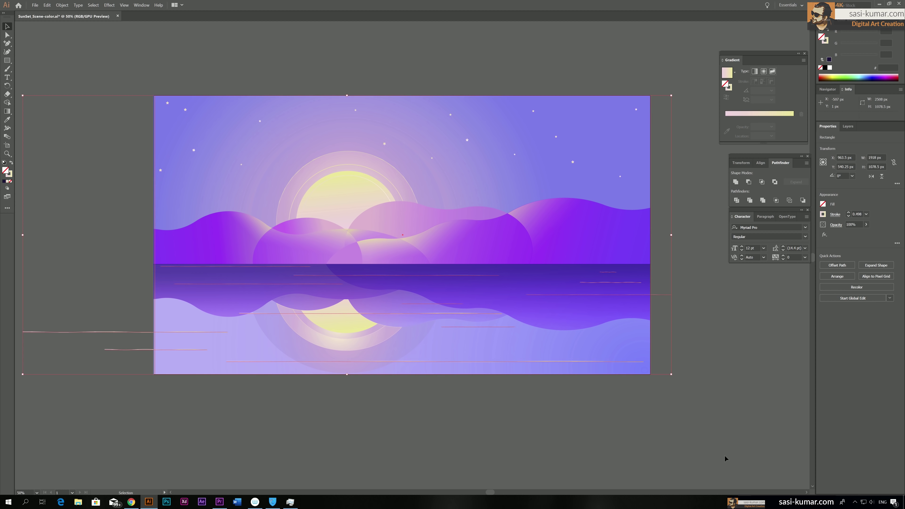
right_click(558, 298)
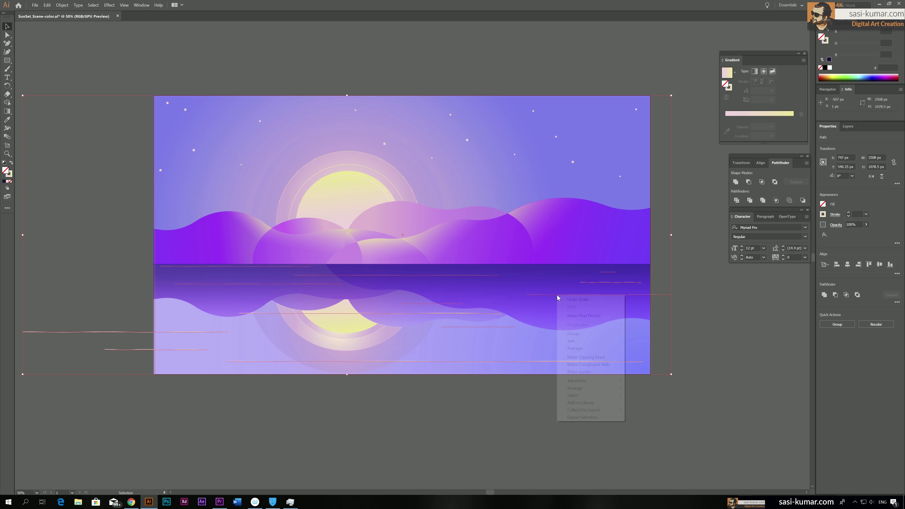
left_click(587, 357)
left_click(728, 348)
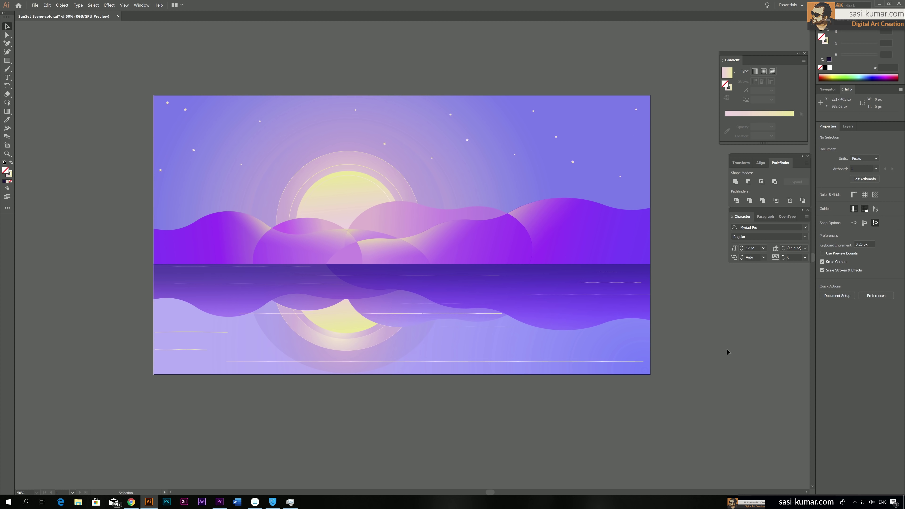
scroll(727, 349, "up", 2)
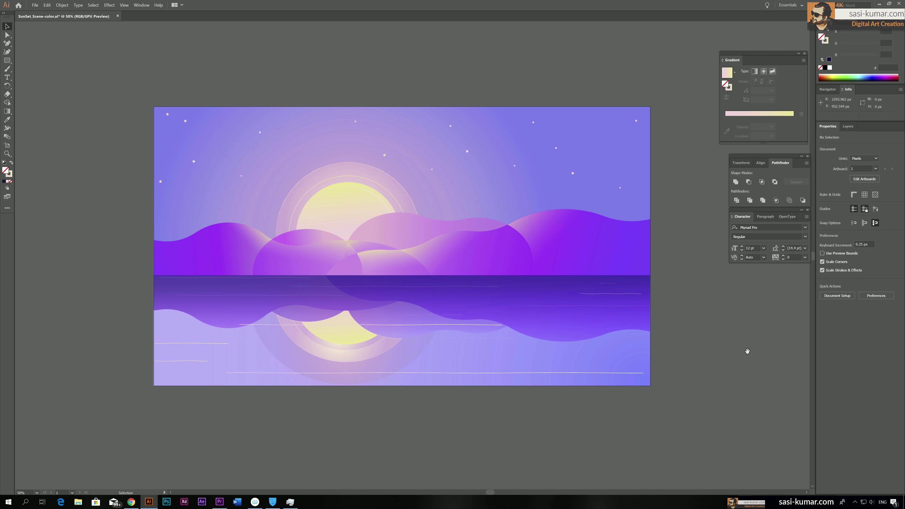
Zoom out and draw a short horizontal line, about 220 px, above the artboard.
left_click_drag(746, 350, 675, 298)
key("ctrl+minus")
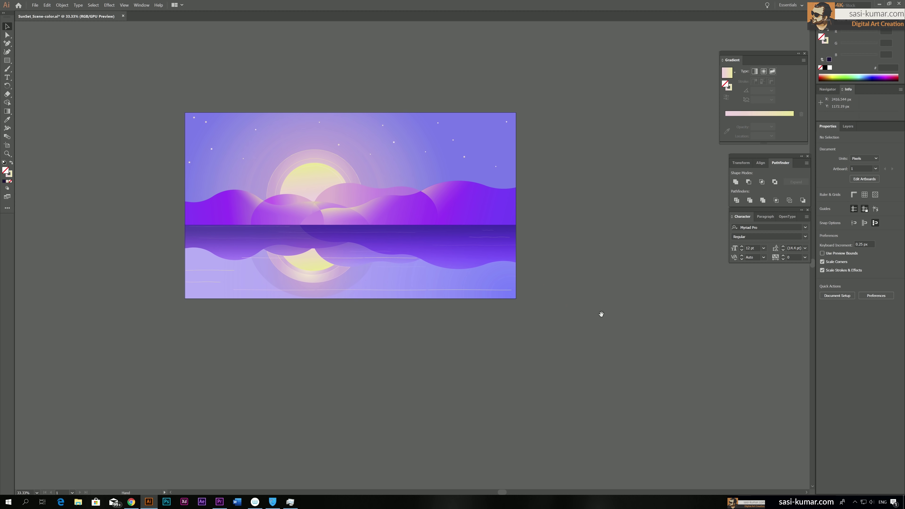
scroll(609, 316, "left", 1)
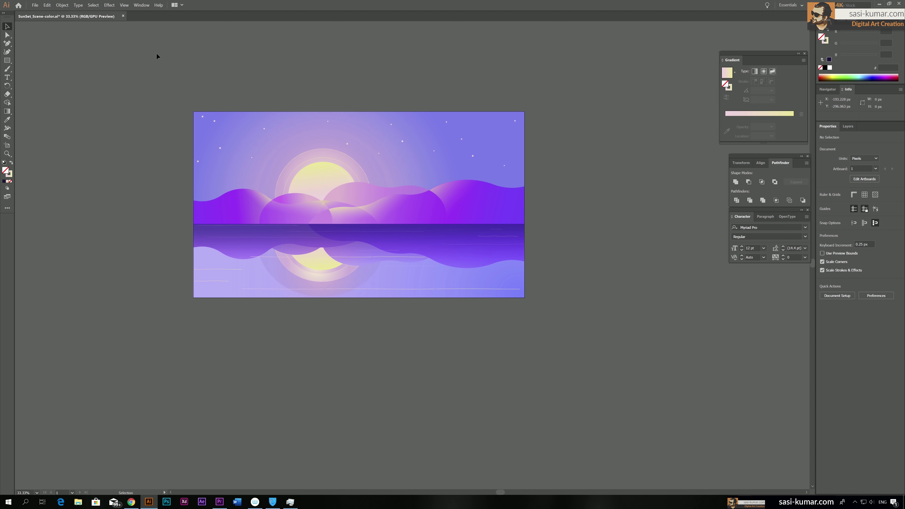
left_click(9, 62)
left_click(36, 95)
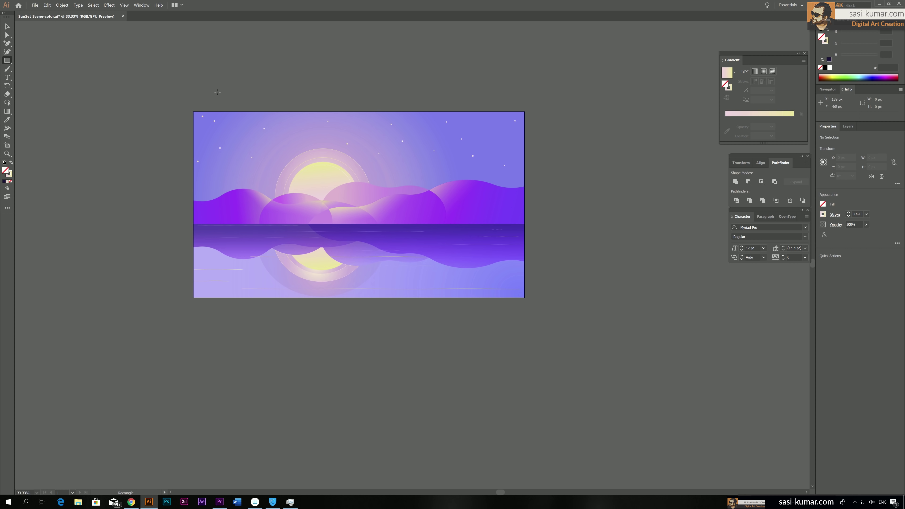
left_click_drag(221, 86, 279, 91)
Set the new line's stroke weight to 2 pt.
key("v")
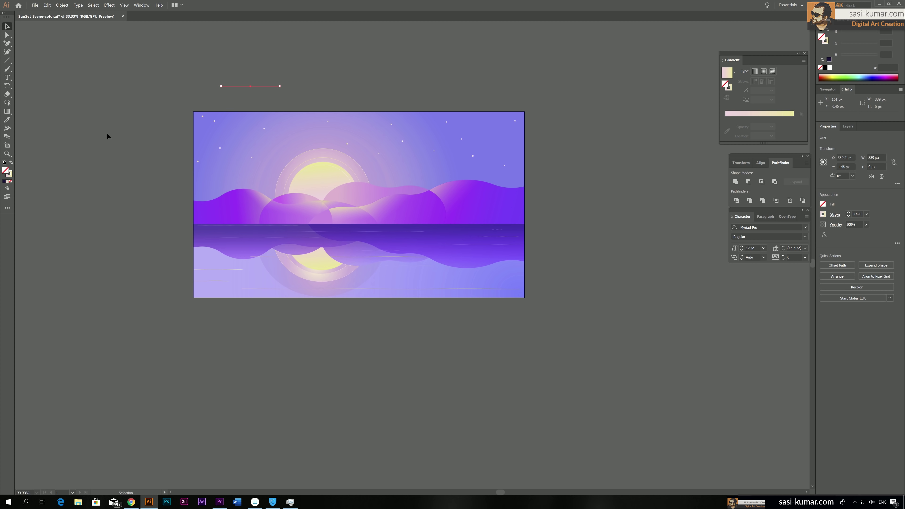
left_click(259, 75)
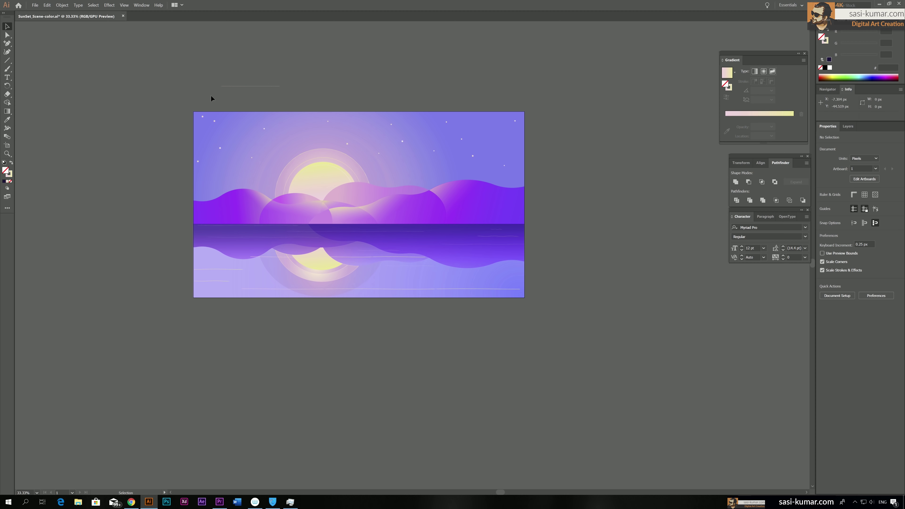
left_click(250, 86)
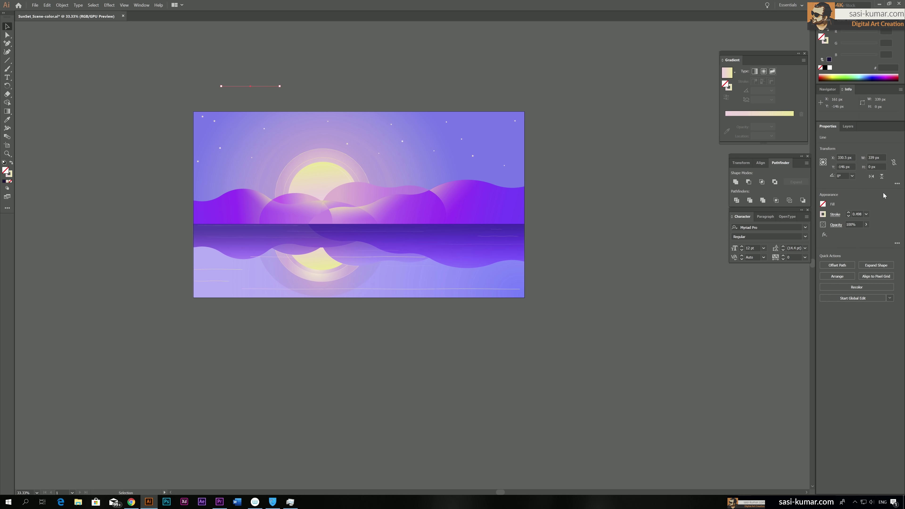
left_click(848, 213)
left_click(849, 213)
left_click(354, 104)
left_click(268, 86)
Give the line's stroke the tapering wedge width profile, then deselect.
left_click(838, 215)
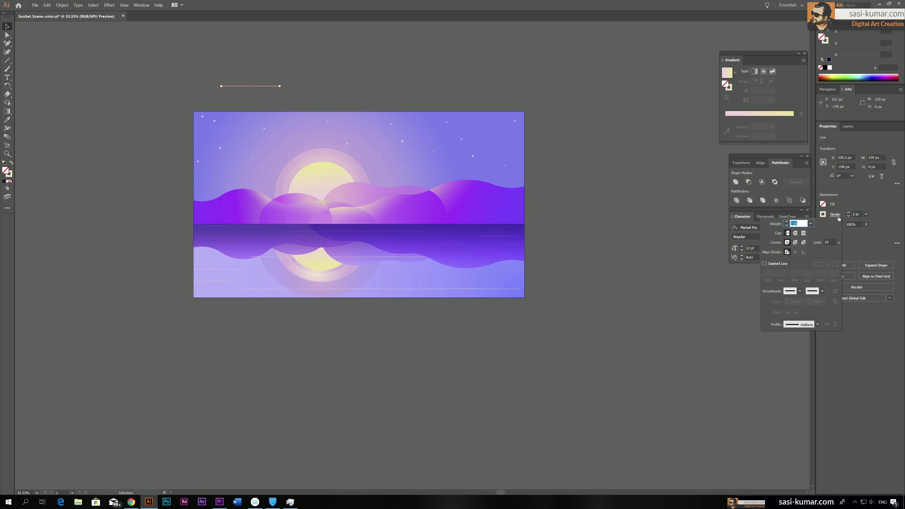
left_click(817, 324)
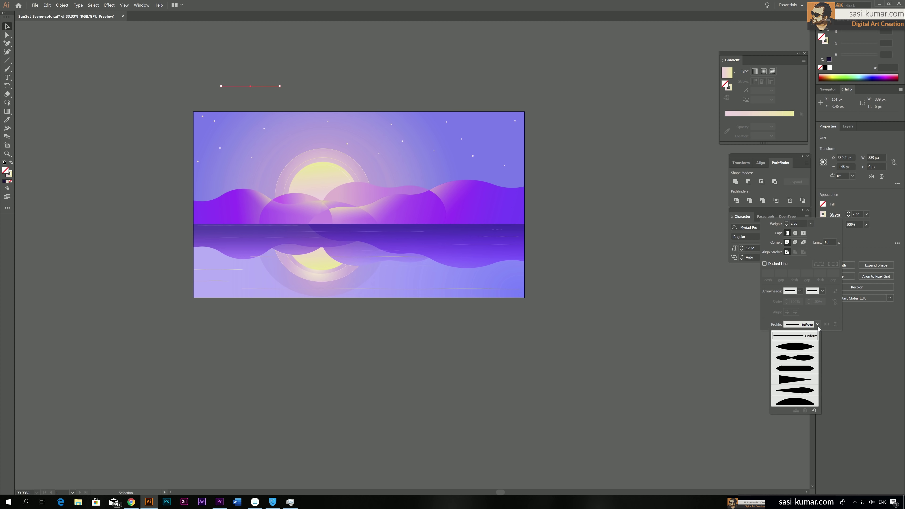
left_click(800, 378)
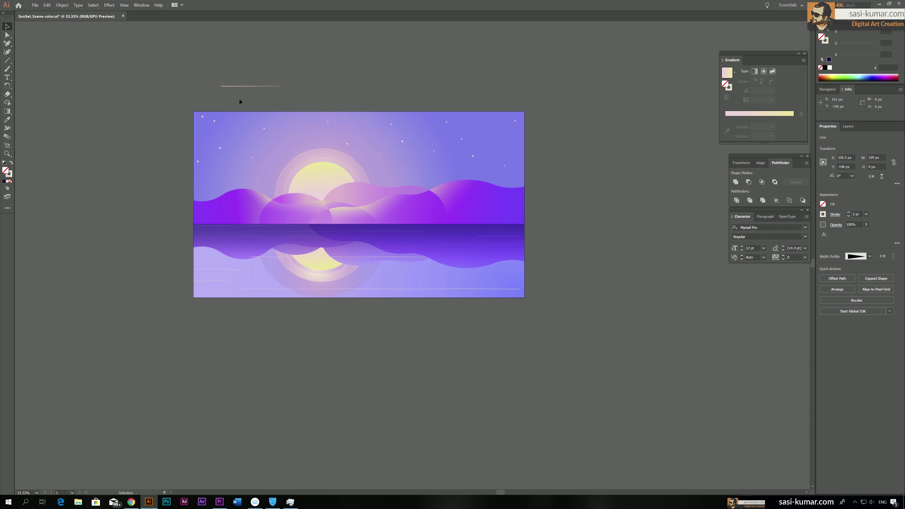
left_click(271, 93)
left_click(285, 76)
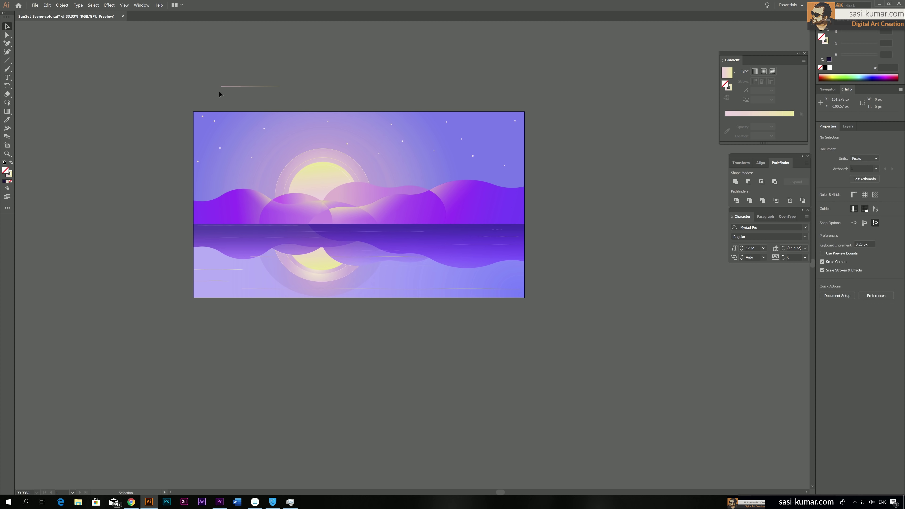
Zoom to 100%, select the tapered line and make its stroke gradient active.
key("ctrl+plus")
key("ctrl+plus")
key("ctrl+plus")
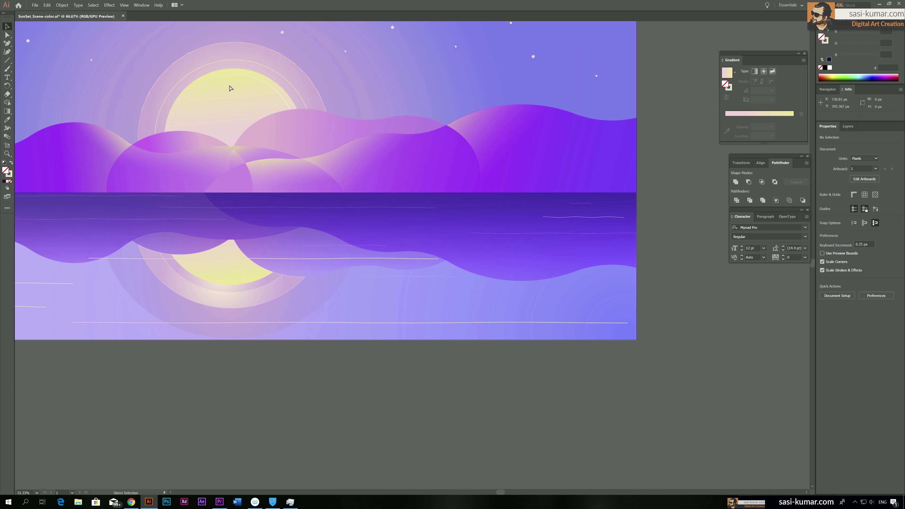
left_click_drag(271, 76, 443, 380)
left_click_drag(308, 178, 387, 320)
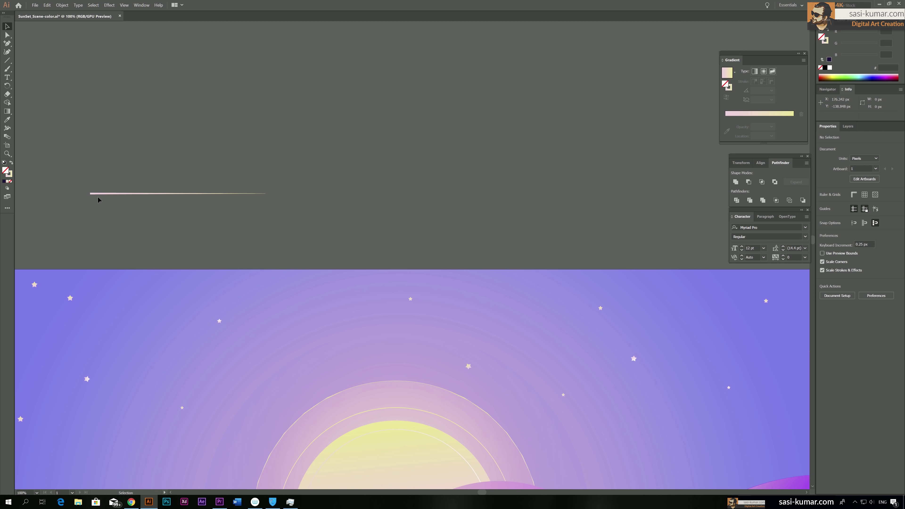
left_click_drag(124, 178, 146, 217)
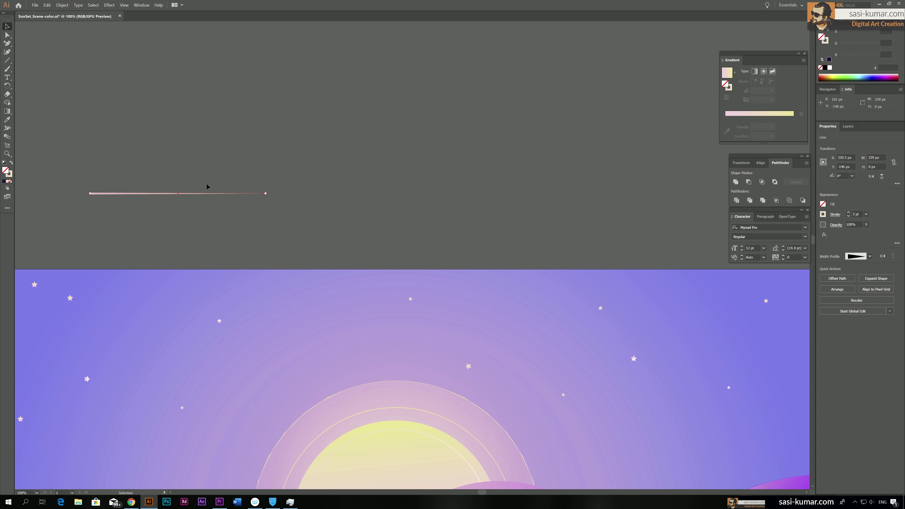
left_click(10, 175)
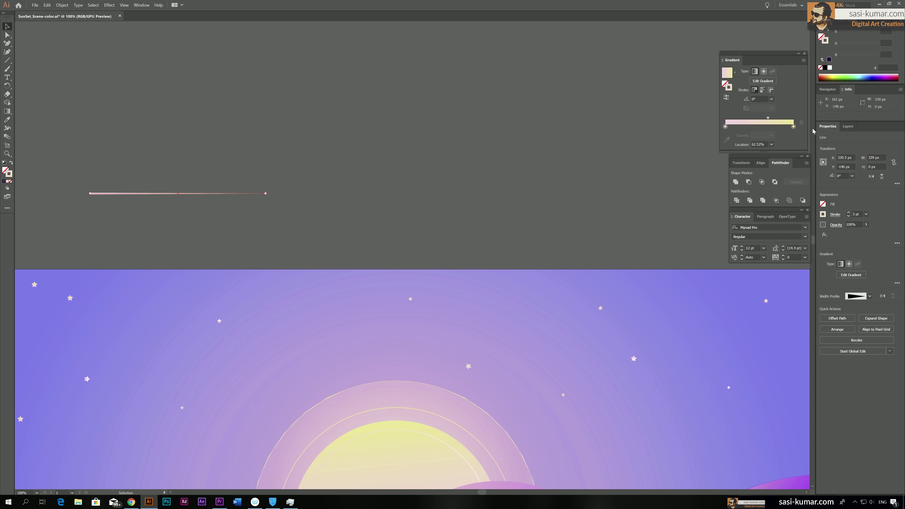
Reverse the stroke gradient so yellow is at the thick end and set the pink stop to 30% opacity.
left_click(727, 96)
double_click(794, 127)
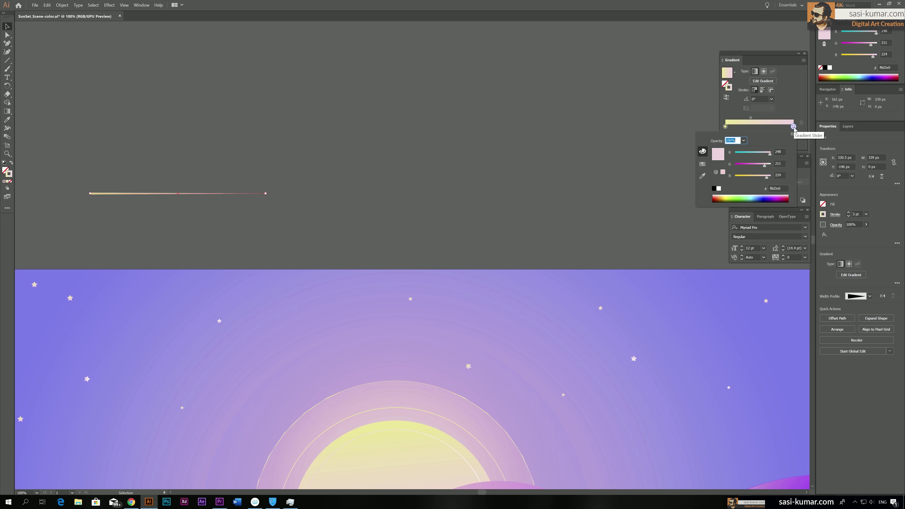
key("Escape")
left_click(773, 136)
left_click(787, 167)
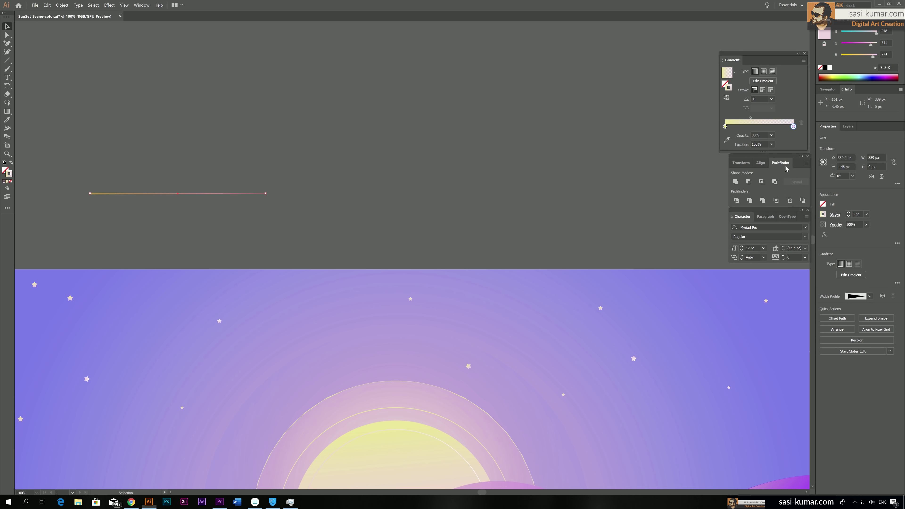
left_click(340, 216)
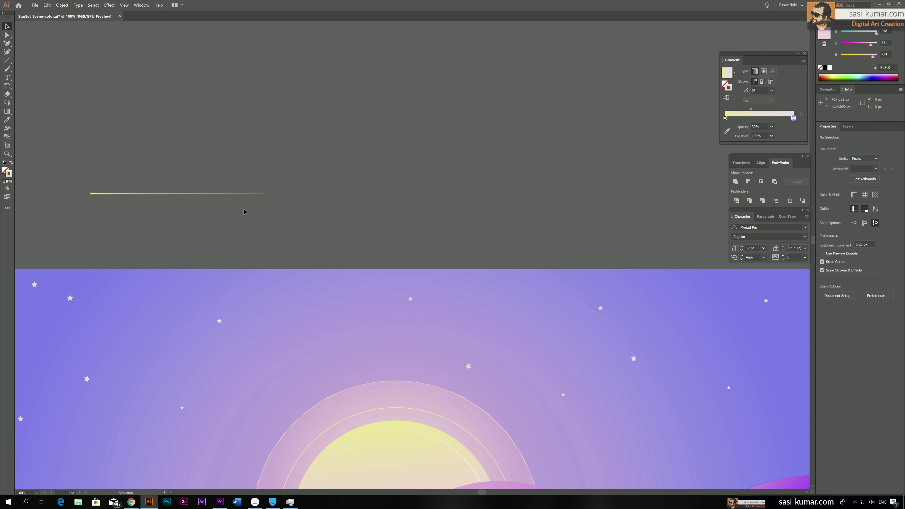
left_click_drag(127, 189, 441, 232)
Place a copy of the star at the thick left end of the pale yellow trail.
key("ctrl+plus")
key("ctrl+plus")
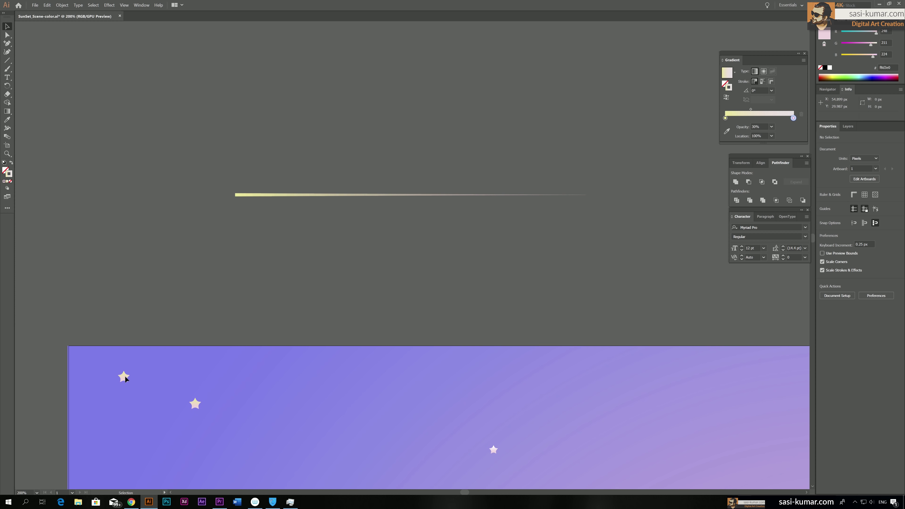
left_click(848, 126)
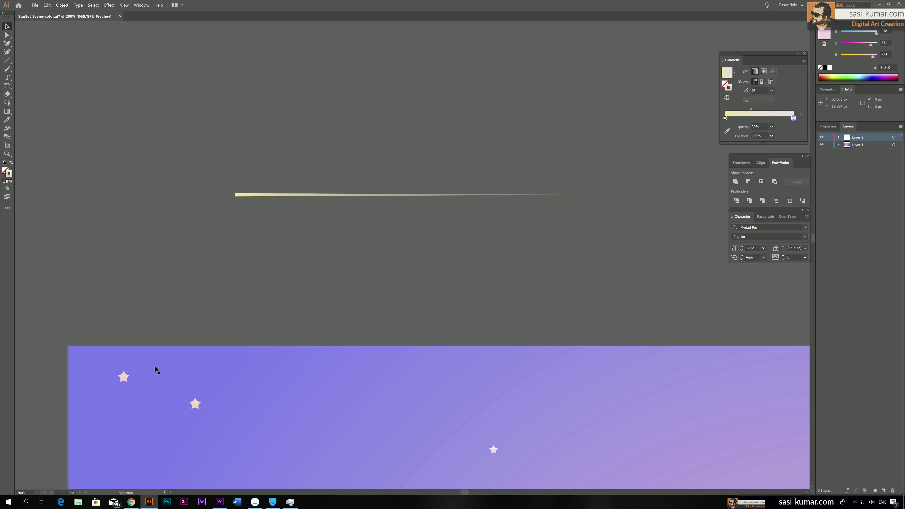
left_click_drag(124, 376, 236, 196)
left_click(274, 231)
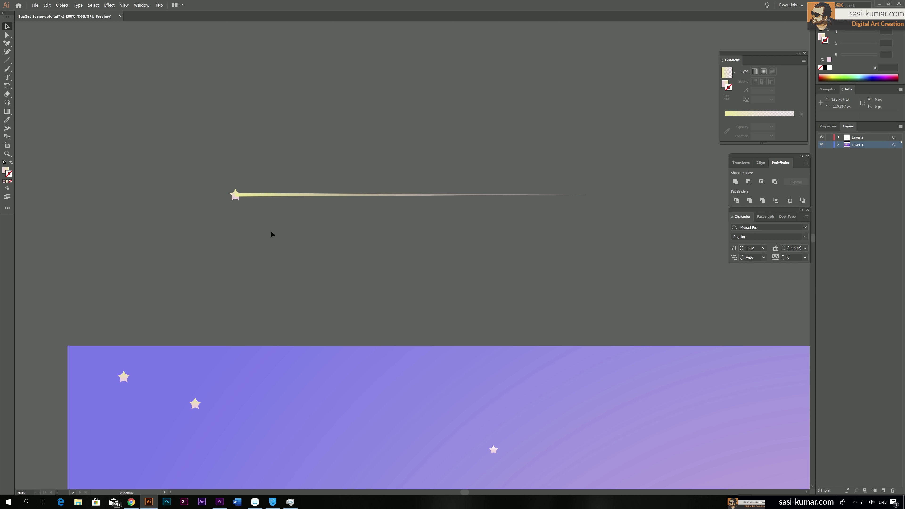
Bring the star head to the front and move it onto Layer 2.
key("ctrl+plus")
key("ctrl+plus")
left_click_drag(156, 151, 275, 225)
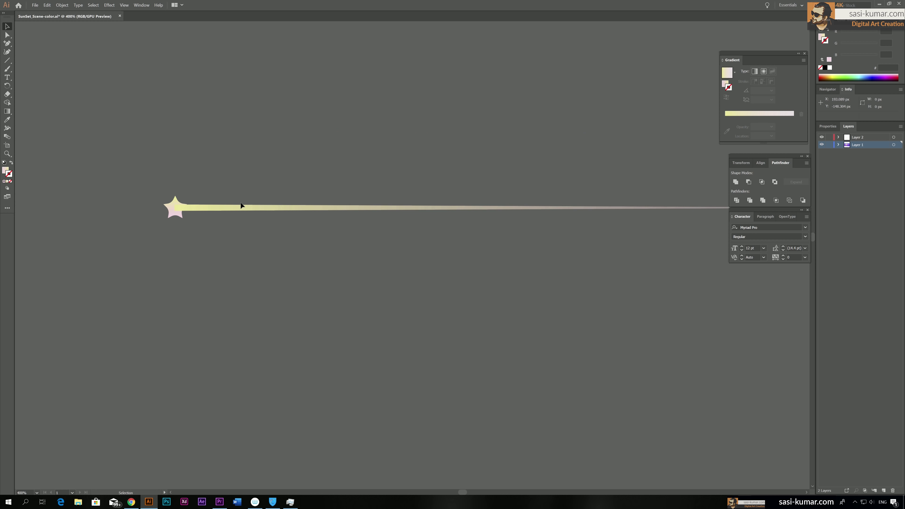
right_click(174, 210)
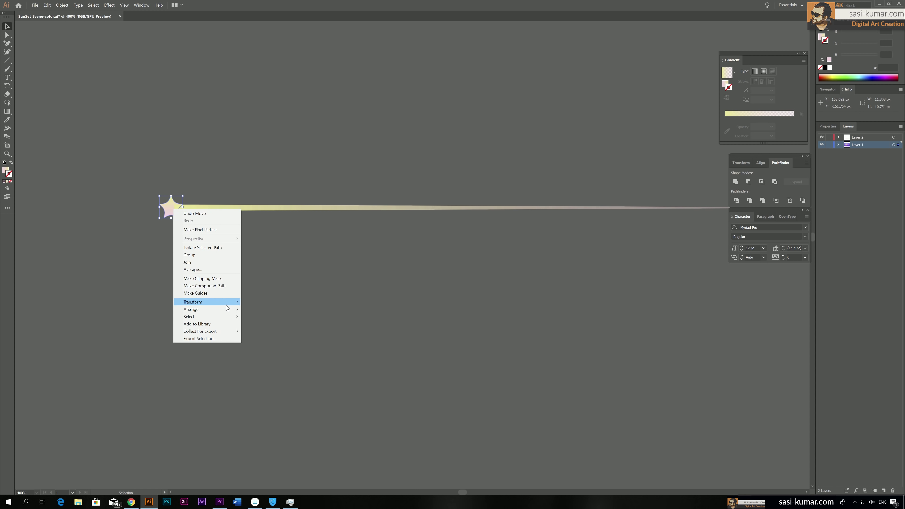
mouse_move(226, 311)
left_click(268, 309)
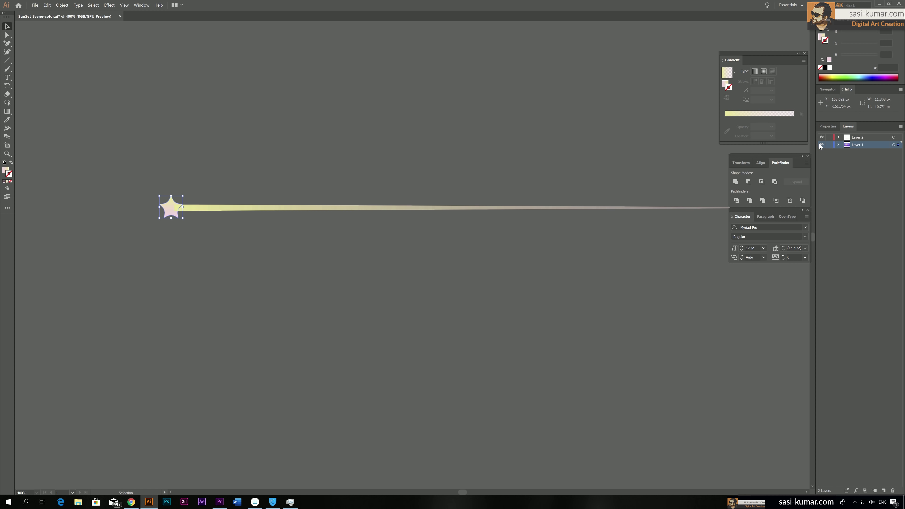
left_click_drag(901, 146, 900, 137)
Nudge the star head onto the trail's end, then marquee-select the star and trail together.
left_click(142, 182)
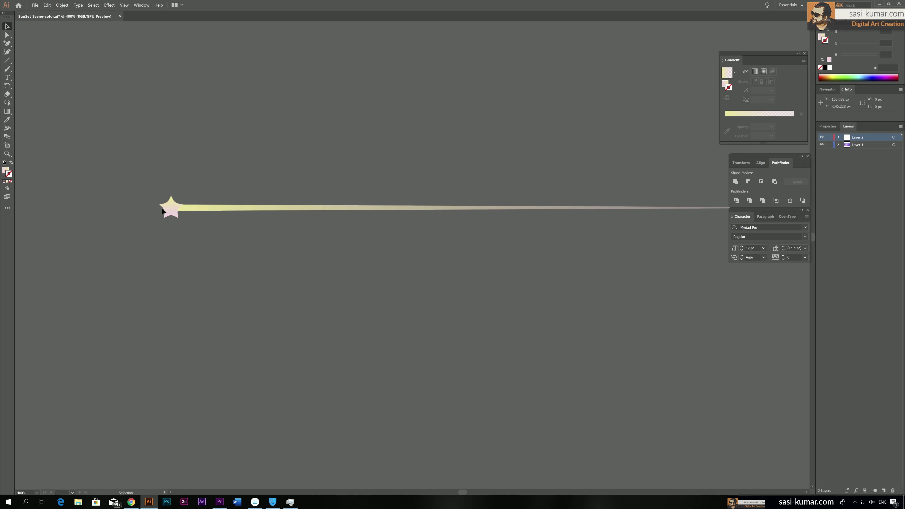
left_click(172, 209)
left_click_drag(171, 205, 176, 208)
left_click(832, 128)
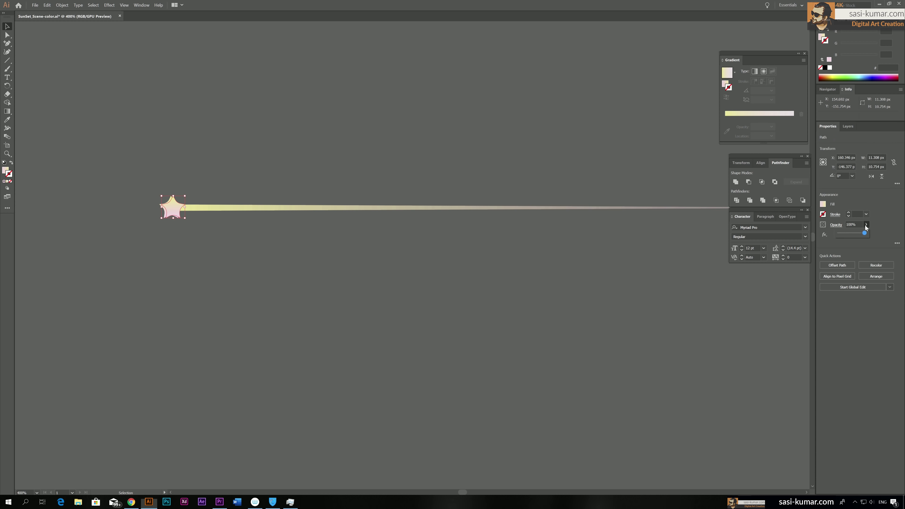
left_click(146, 203)
left_click_drag(132, 178, 444, 328)
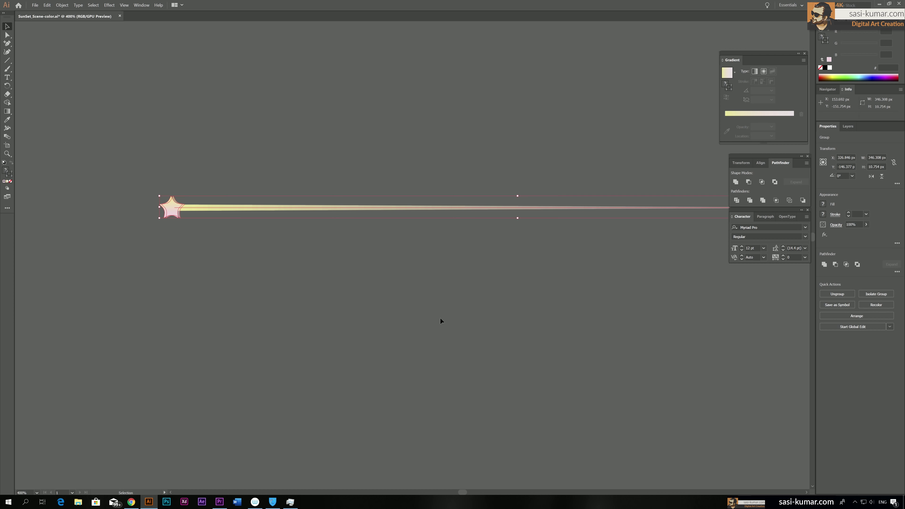
key("ctrl+minus")
key("ctrl+minus")
key("ctrl+minus")
key("ctrl+minus")
key("ctrl+minus")
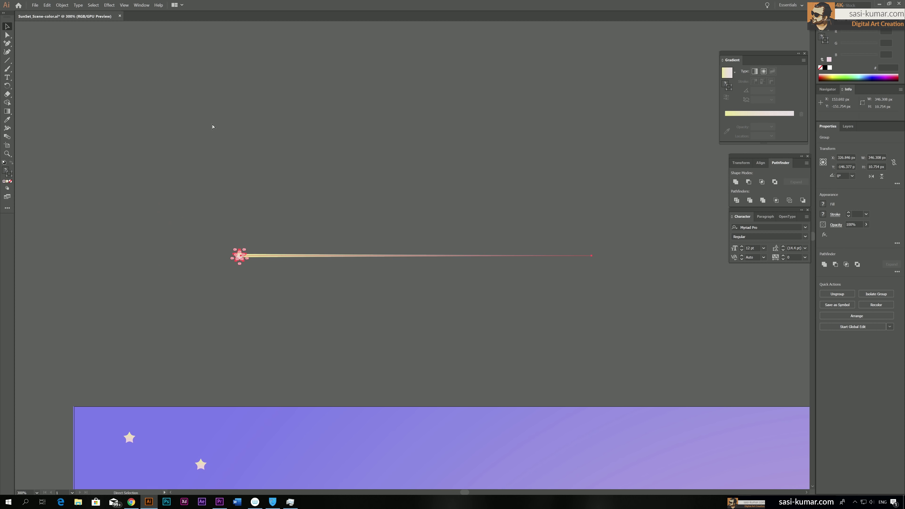
Rotate the shooting star group by 164°.
double_click(7, 86)
left_click_drag(579, 112, 580, 106)
left_click(575, 135)
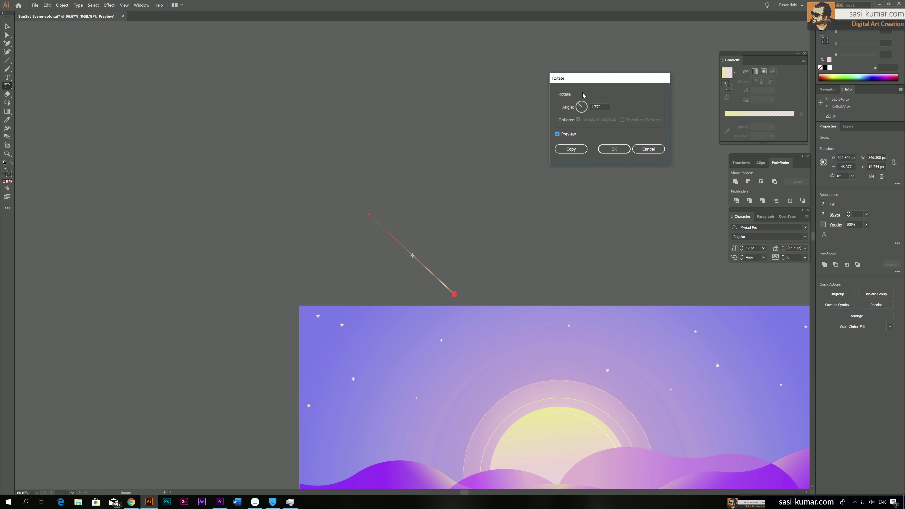
left_click(580, 108)
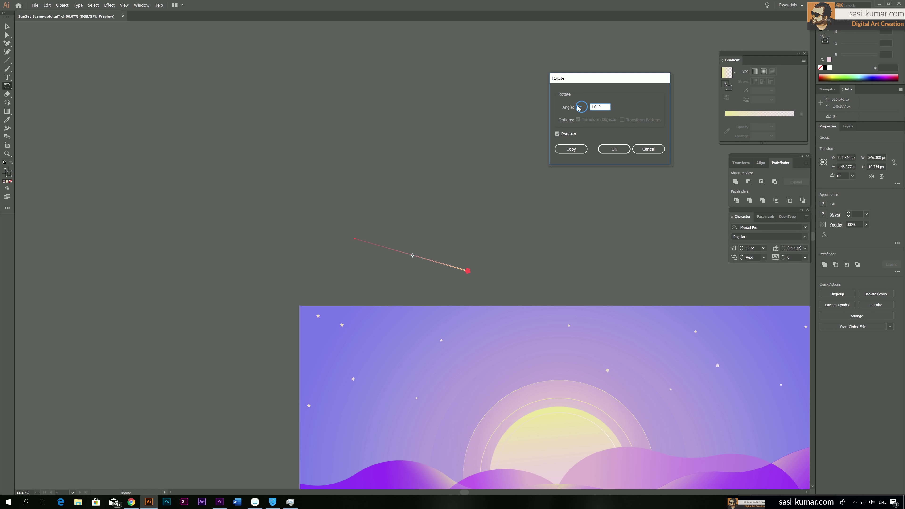
left_click(614, 149)
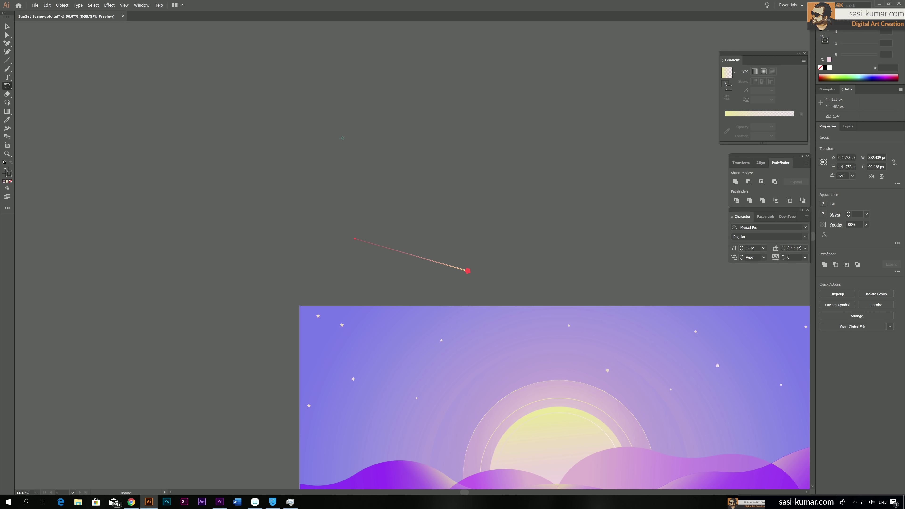
Move the shooting star diagonally into the purple sky, right of the sun.
left_click_drag(401, 224, 179, 127)
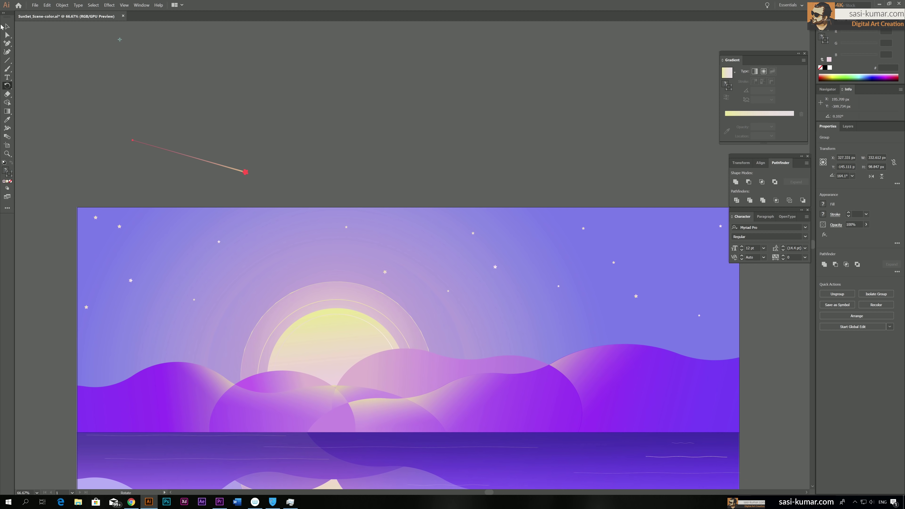
left_click(7, 27)
left_click(217, 152)
left_click_drag(242, 172, 581, 281)
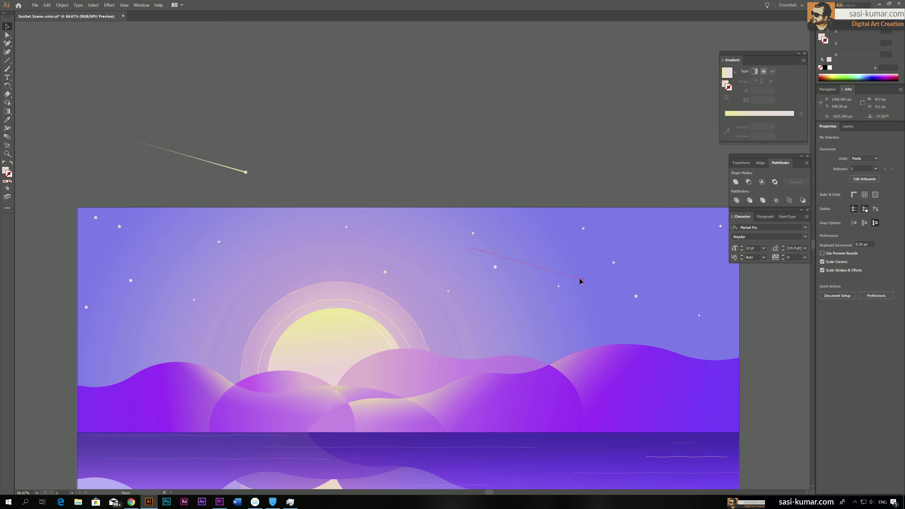
left_click_drag(530, 312, 514, 311)
left_click(473, 147)
left_click_drag(493, 247, 475, 242)
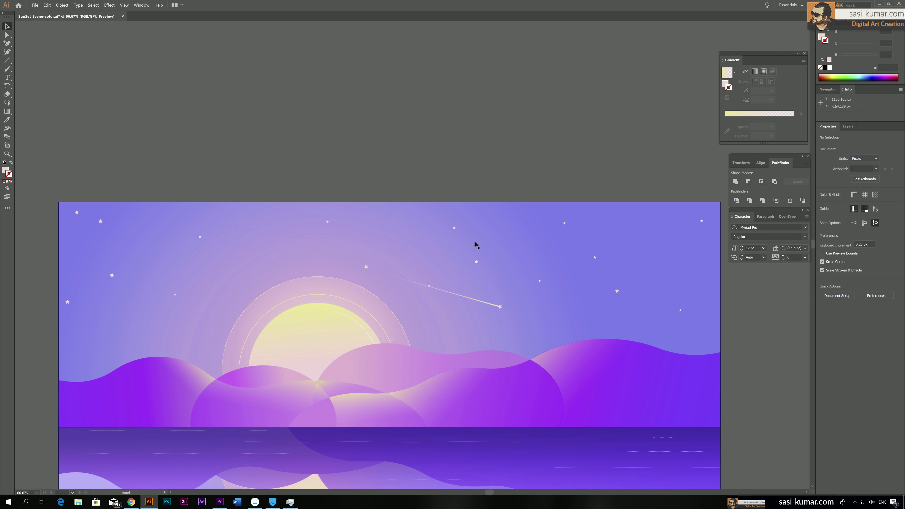
Lower the shooting star's opacity to 67%.
left_click(502, 306)
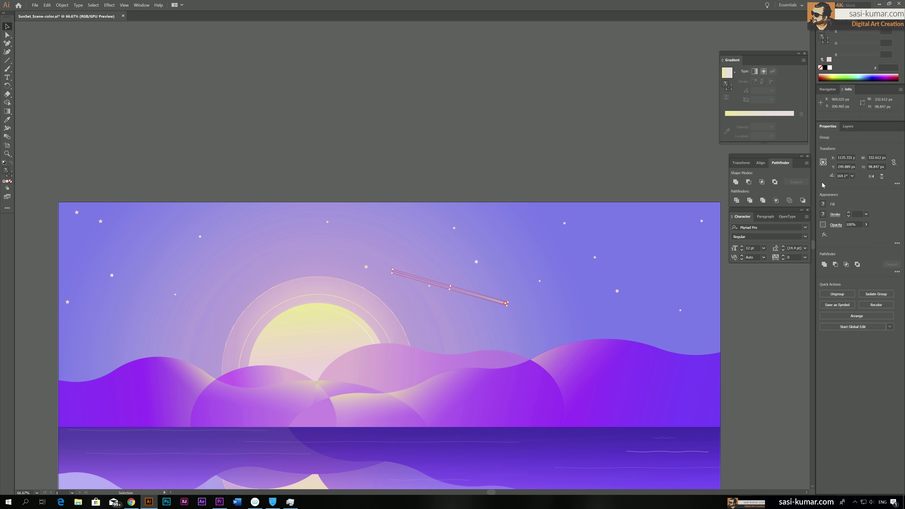
left_click(867, 224)
left_click_drag(867, 234, 856, 234)
left_click(541, 142)
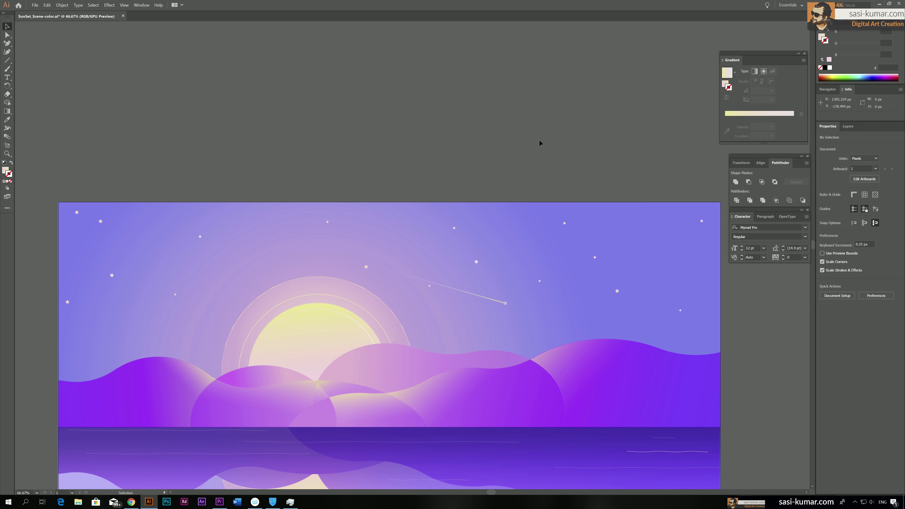
key("ctrl+minus")
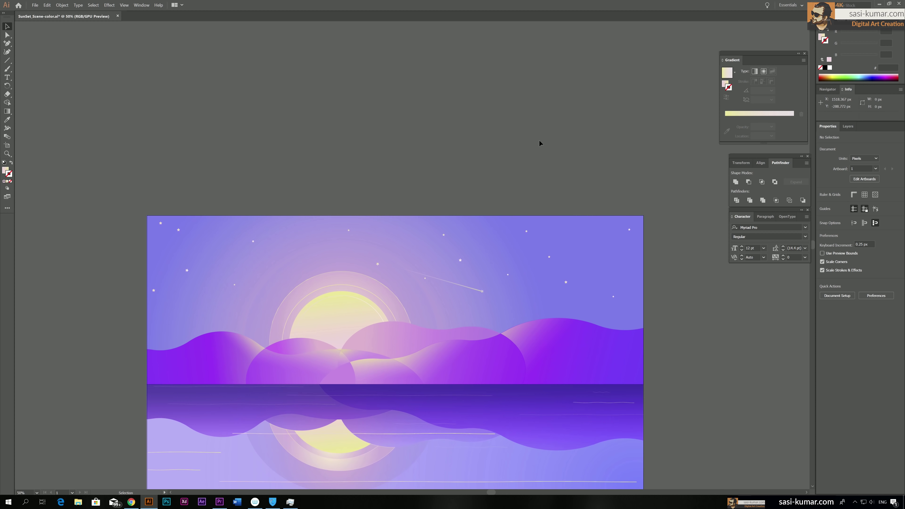
Create a mirrored copy of the shooting star with the Reflect tool.
left_click_drag(525, 168, 500, 84)
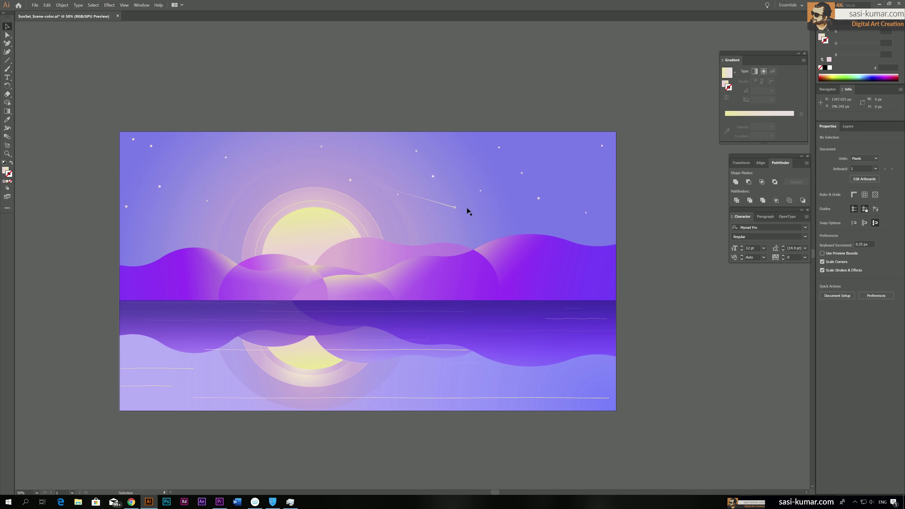
left_click(456, 207)
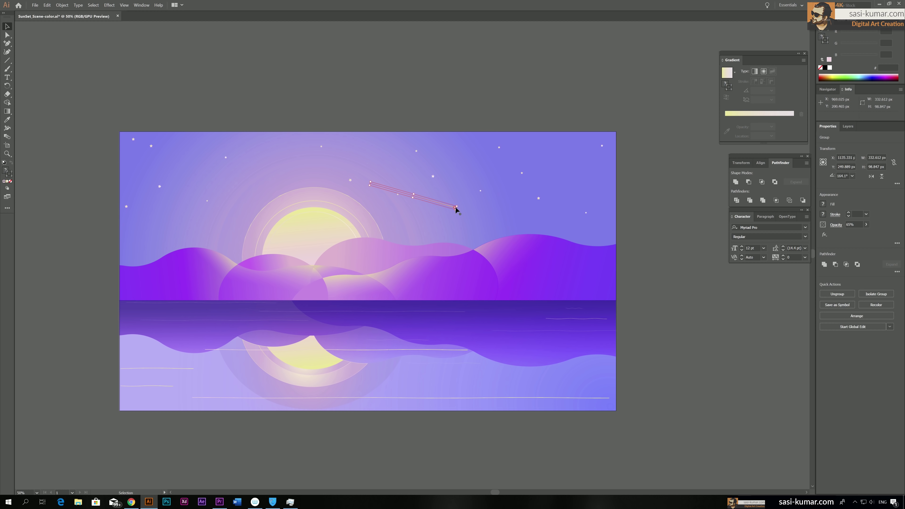
left_click_drag(7, 86, 36, 96)
double_click(8, 85)
left_click(543, 190)
Fade the mirrored copy to 16% opacity and drag it down onto the water.
left_click(867, 224)
left_click_drag(857, 234, 844, 235)
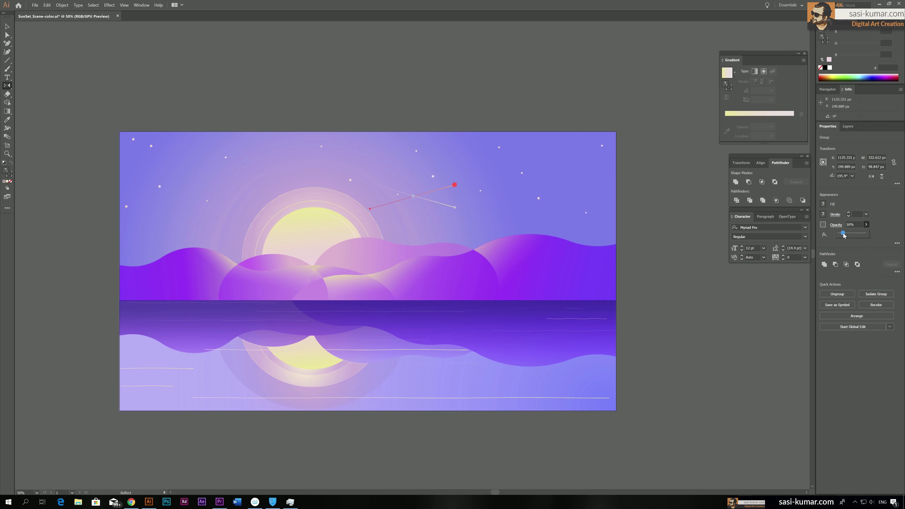
left_click(9, 28)
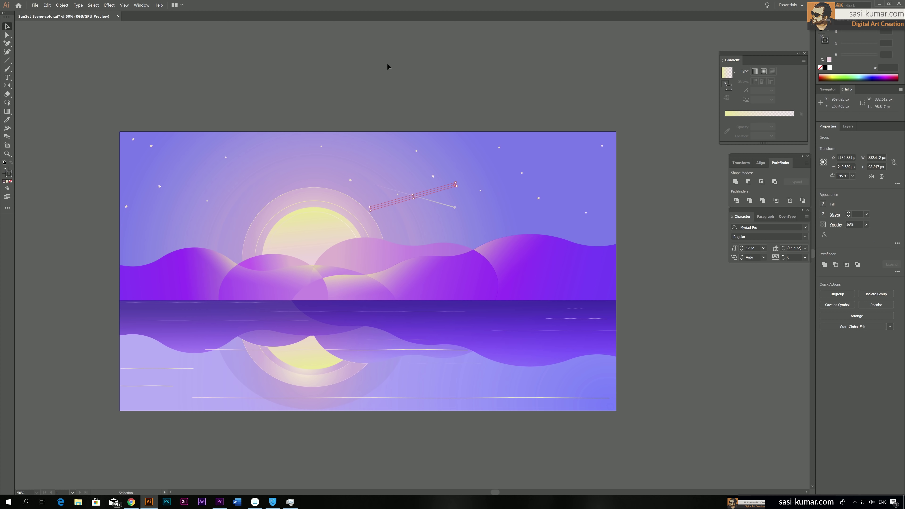
left_click(388, 65)
left_click_drag(453, 185, 469, 363)
Right-align the reflection with the sky shooting star, aligning to the selection instead of the artboard.
left_click(455, 206, "shift")
left_click(761, 163)
left_click(762, 182)
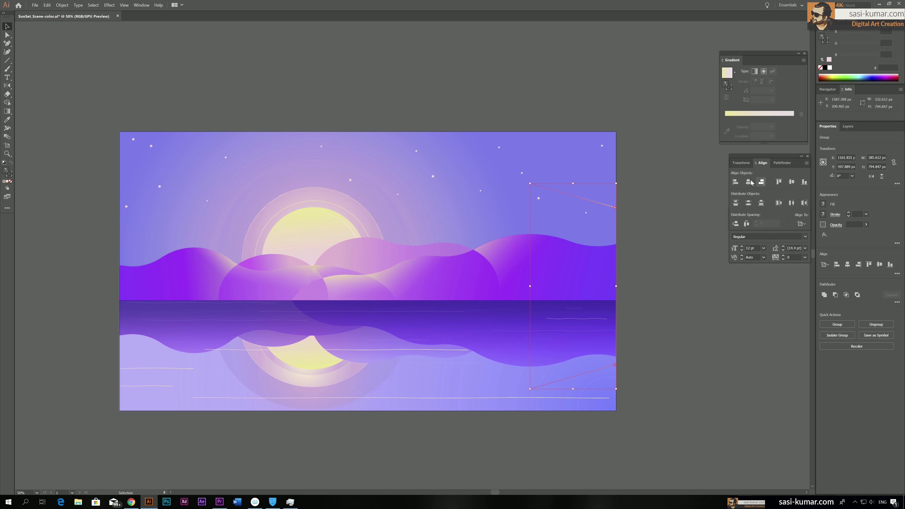
left_click(473, 59)
key("ctrl+z")
key("ctrl+z")
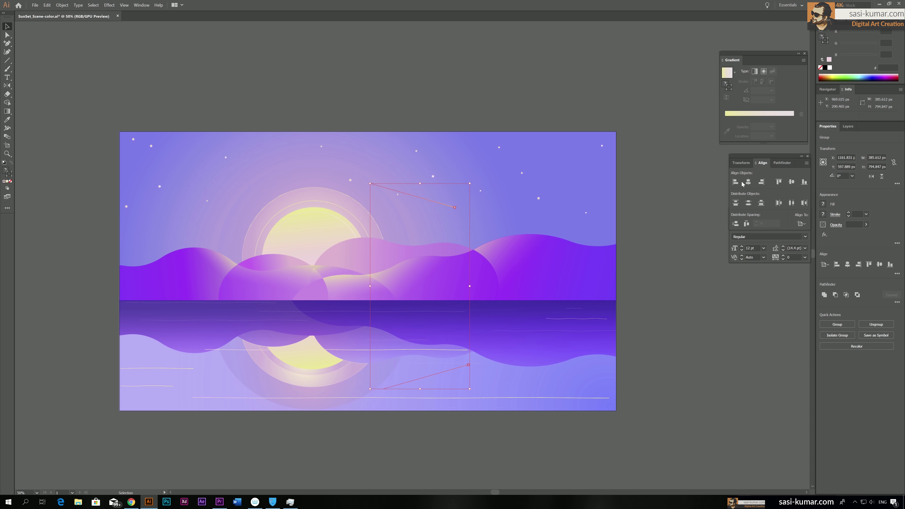
left_click(802, 224)
left_click(809, 232)
left_click(762, 181)
left_click(482, 57)
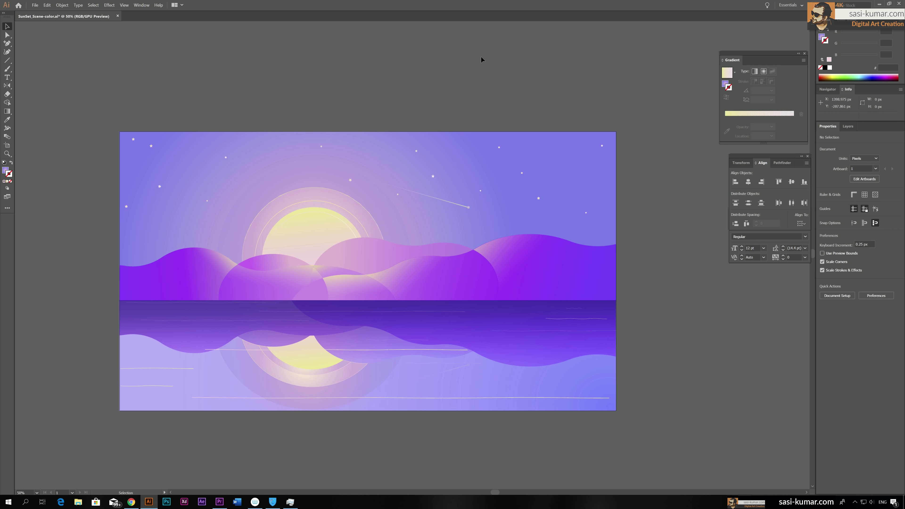
left_click(461, 369)
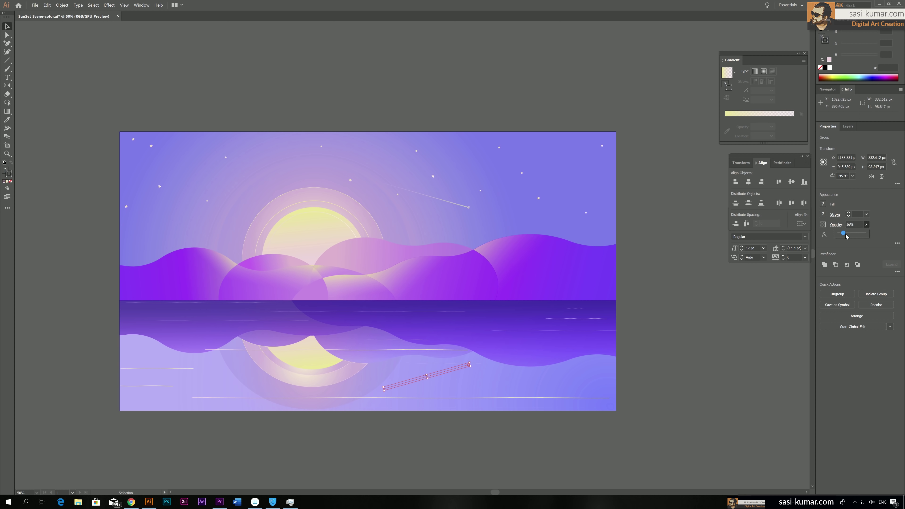
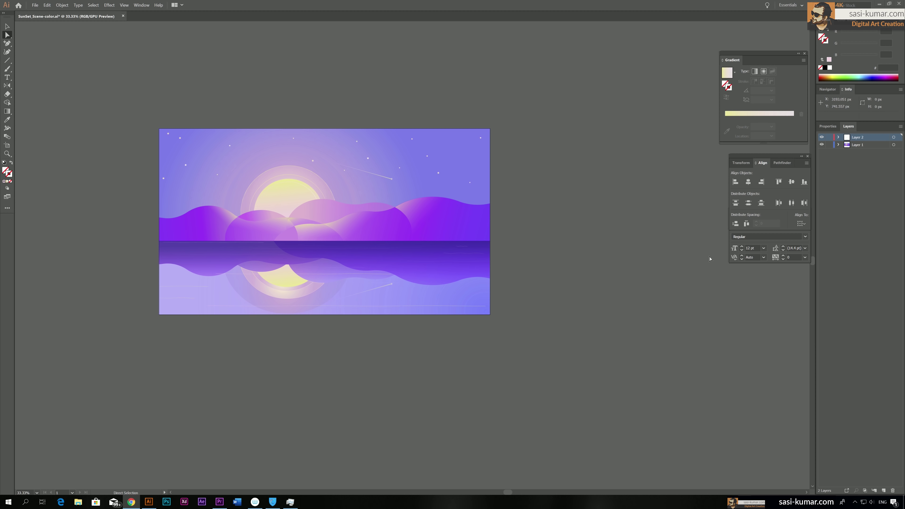
Zoom the artboard to 50% and centre it in the window, ready for Pen drawing.
left_click(7, 26)
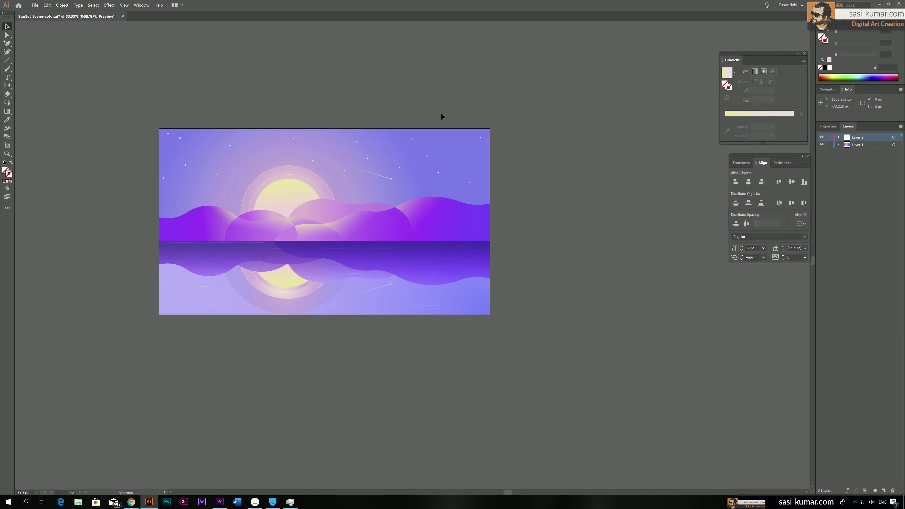
key("ctrl+equal")
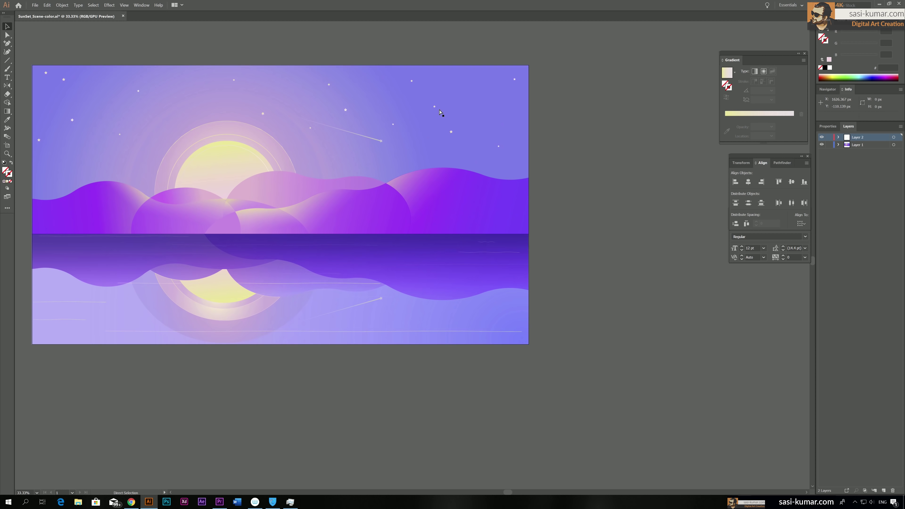
left_click_drag(291, 160, 389, 160)
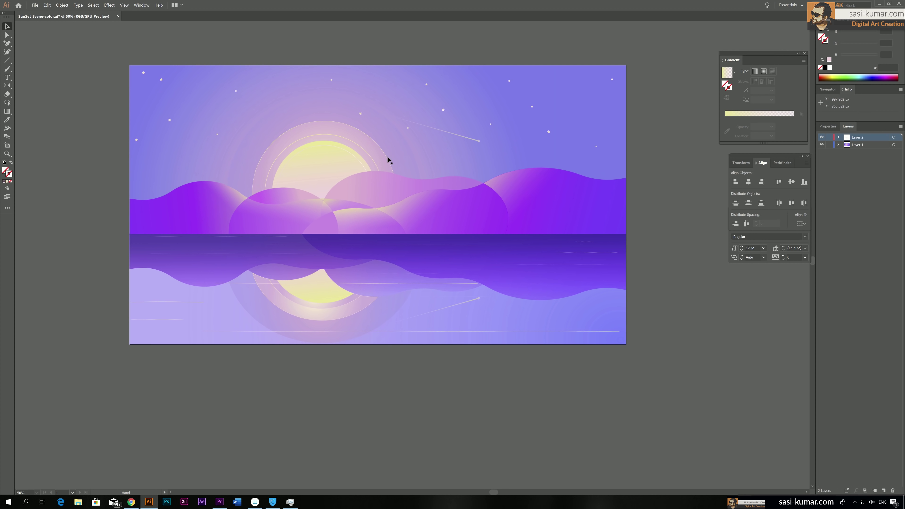
left_click(7, 45)
left_click_drag(7, 46, 36, 45)
Pen-draw a triangle on the water and lower its right corner slightly.
left_click(294, 265)
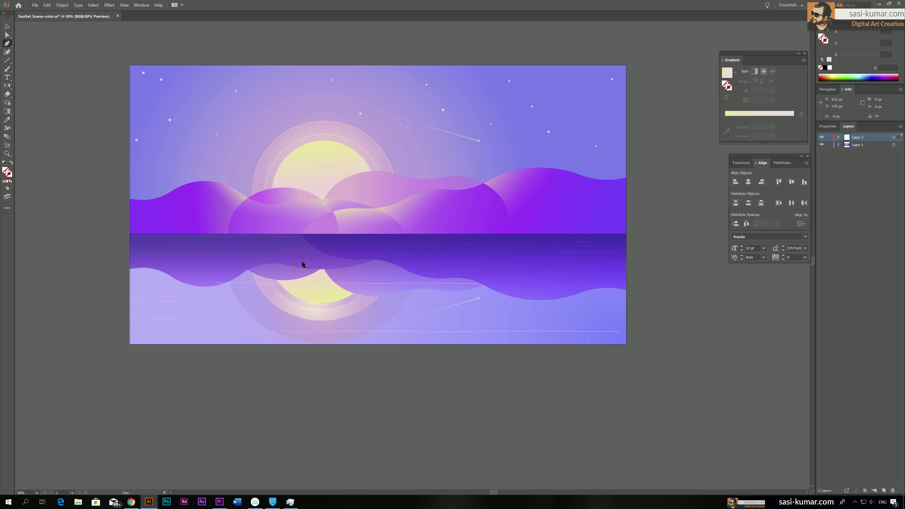
left_click(335, 252)
left_click(390, 263)
left_click(293, 264)
left_click(7, 34)
left_click_drag(389, 264, 390, 265)
Fill the triangle with the water's purple using the Eyedropper.
left_click(7, 27)
key("i")
left_click(502, 240)
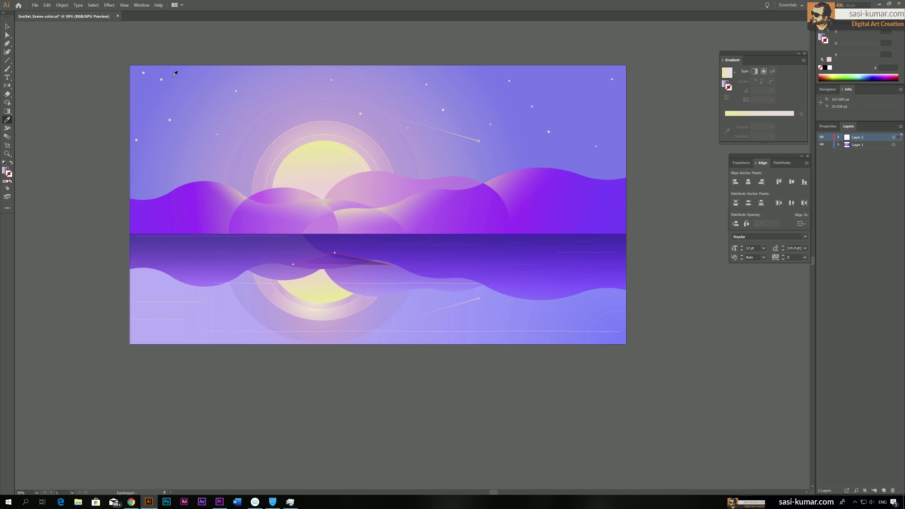
left_click(8, 27)
Create Layer 3, move the triangle onto it, and lock Layers 1 and 2.
left_click(273, 74)
left_click(337, 263)
left_click(884, 491)
left_click_drag(898, 144, 899, 137)
left_click(829, 145)
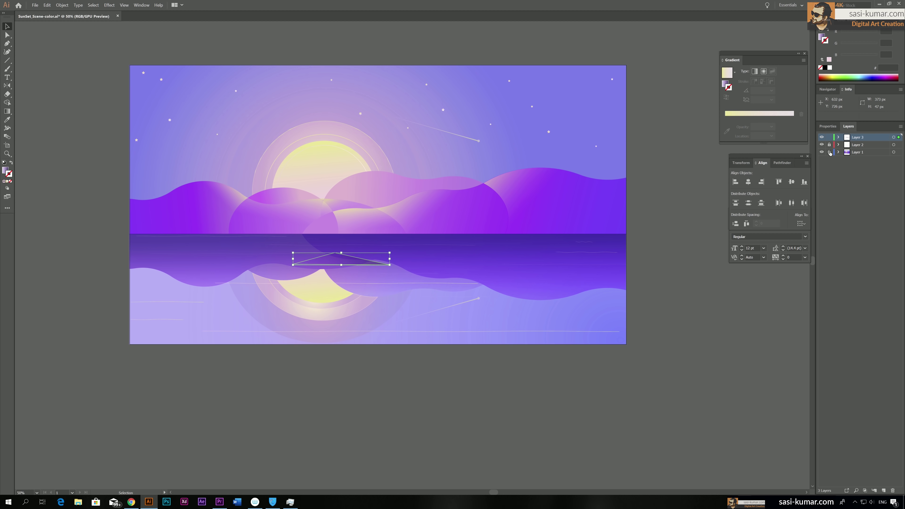
left_click(829, 152)
Set both gradient stops of the triangle's fill to 100% opacity.
left_click(5, 172)
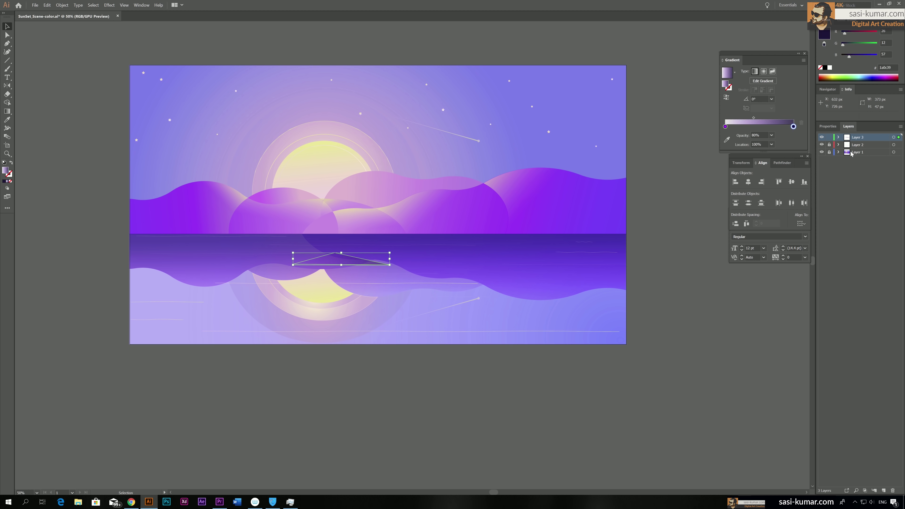
double_click(794, 127)
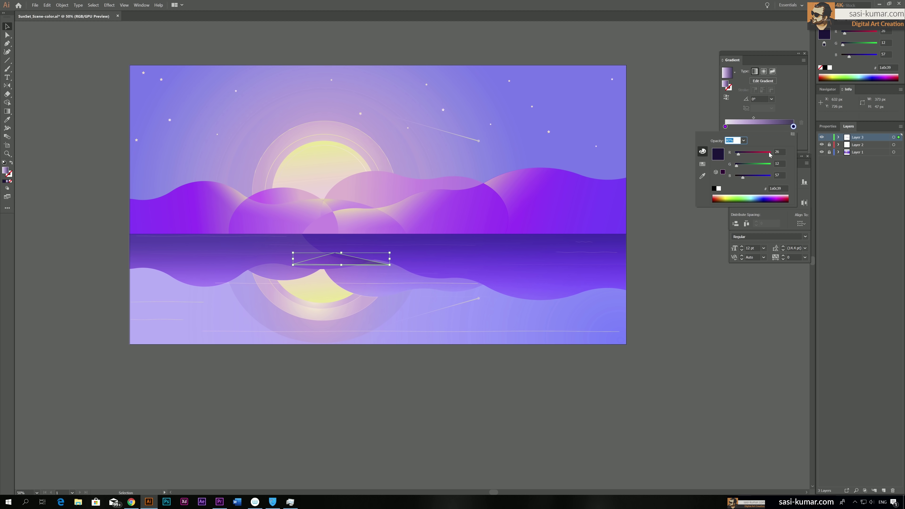
left_click(772, 135)
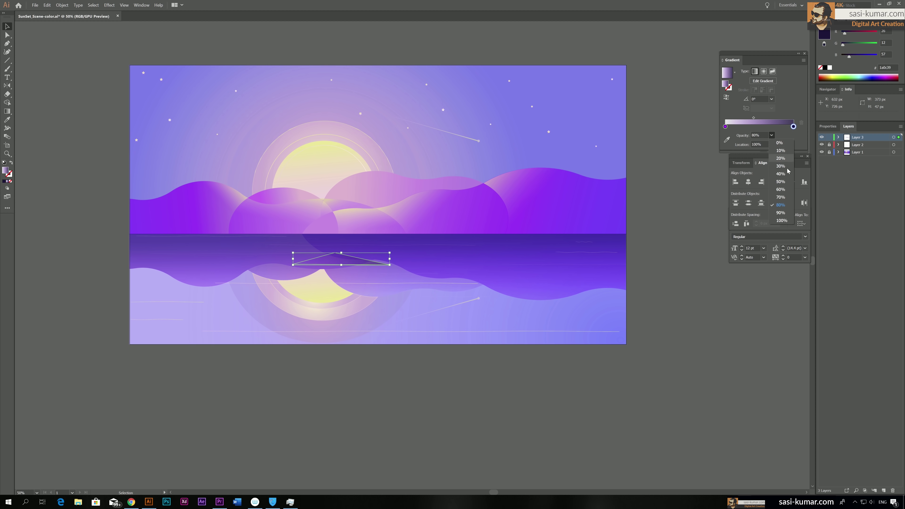
left_click(782, 220)
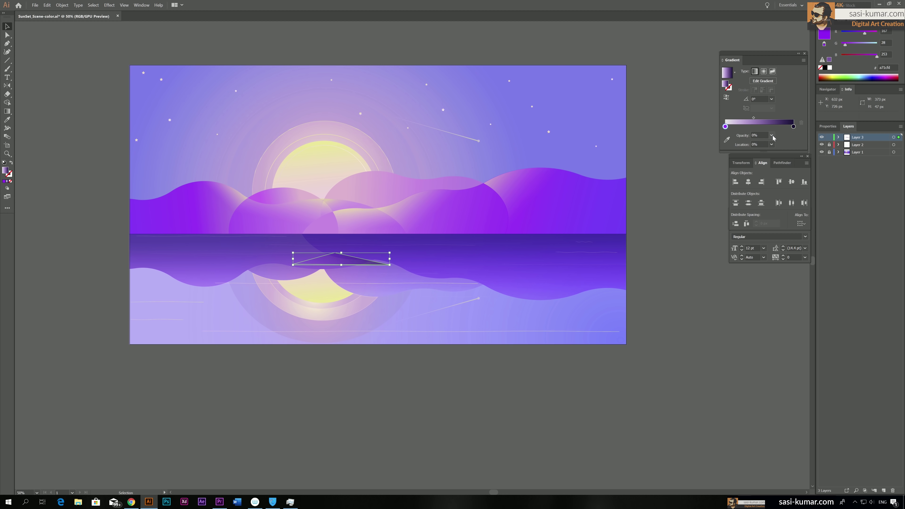
left_click(773, 136)
left_click(781, 220)
Raise the triangle's object opacity to 100% and nudge it slightly right and down.
left_click(617, 37)
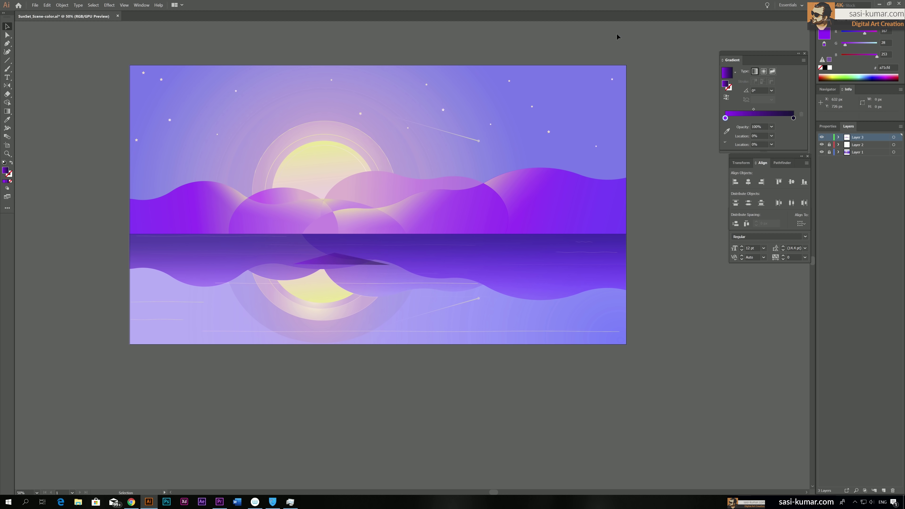
left_click(343, 260)
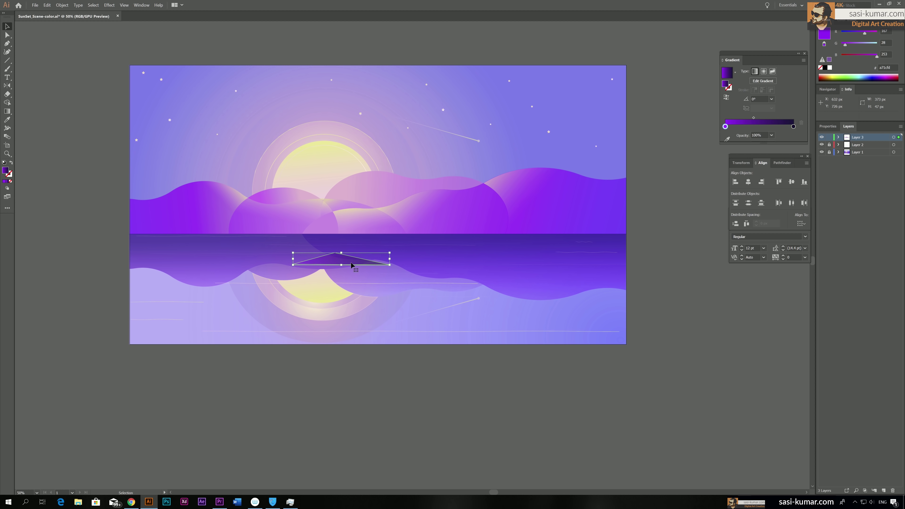
left_click(827, 126)
left_click(866, 225)
left_click_drag(861, 234, 879, 234)
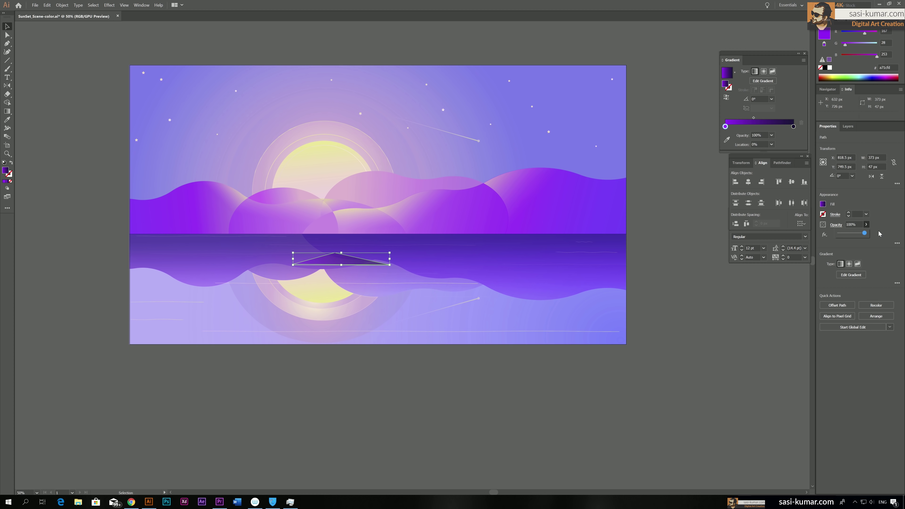
left_click(682, 177)
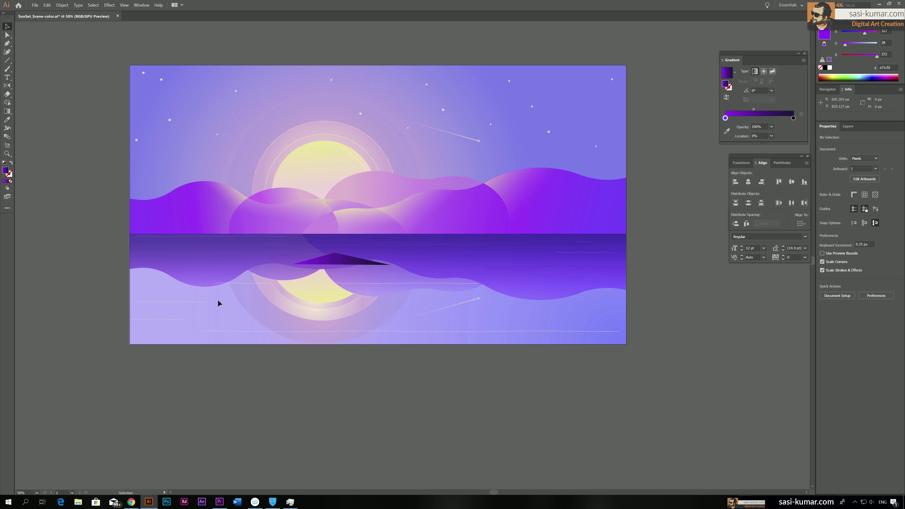
left_click_drag(337, 261, 340, 263)
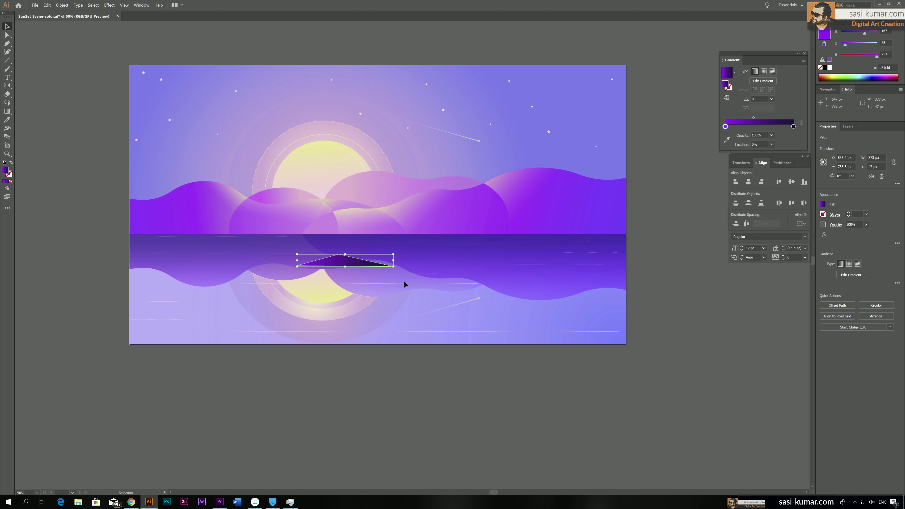
Make the gradient's dark stop a bluer violet and inspect the result zoomed in.
left_click(794, 127)
double_click(794, 127)
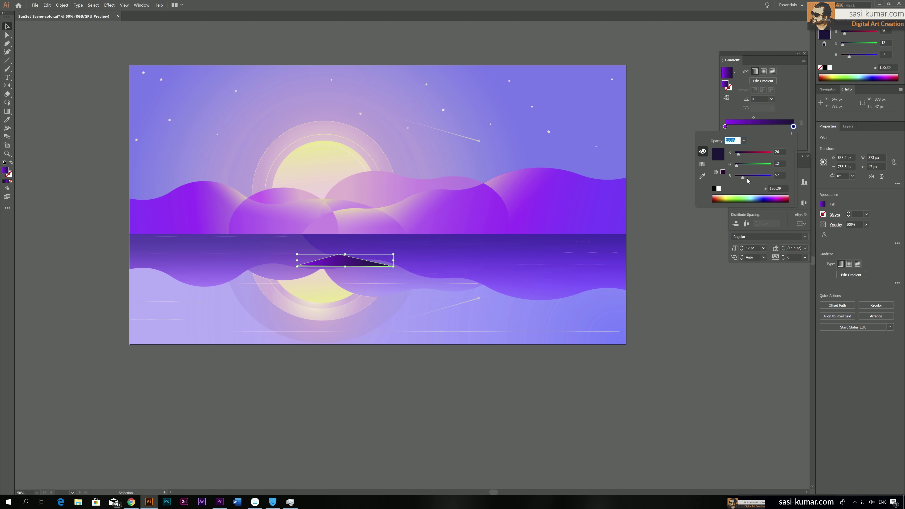
left_click_drag(748, 178, 754, 179)
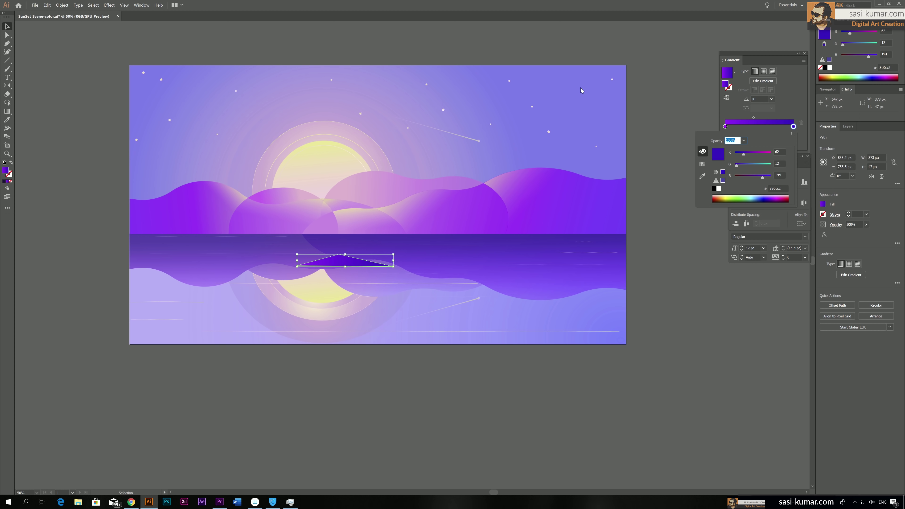
left_click(566, 50)
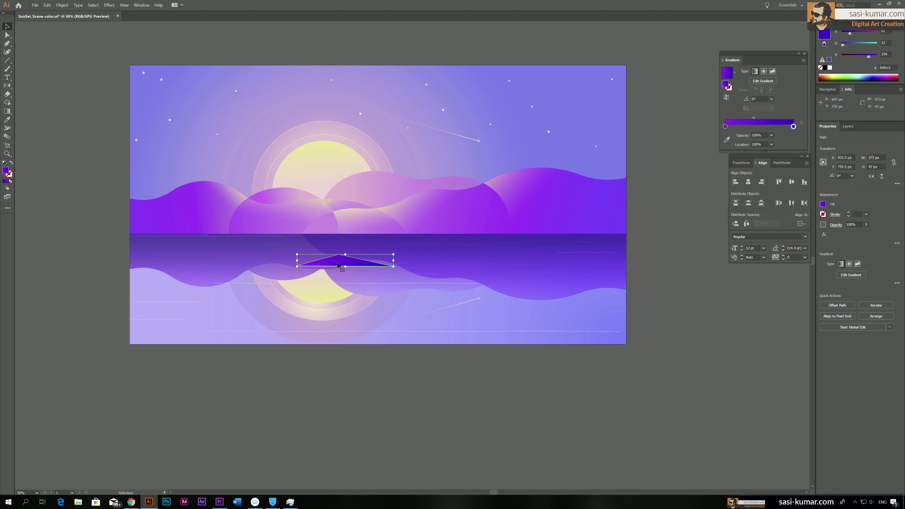
left_click(501, 356)
key("ctrl+1")
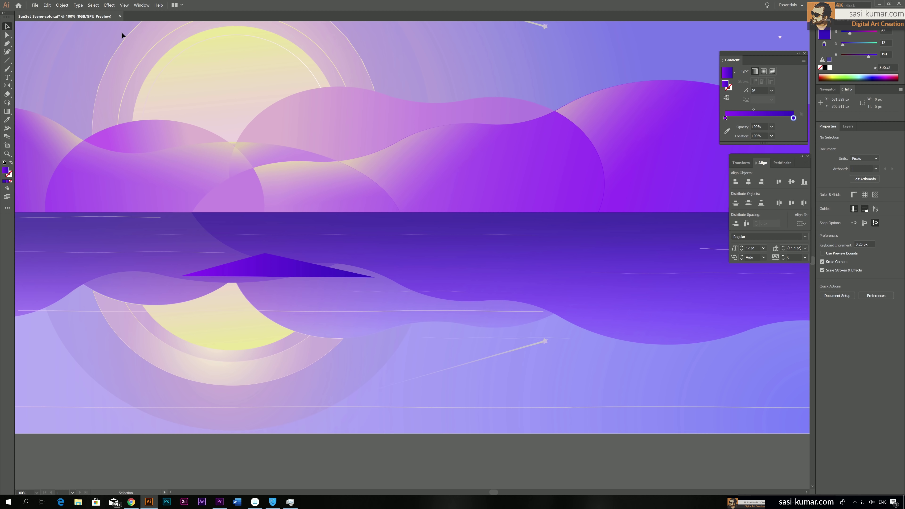
key("minus")
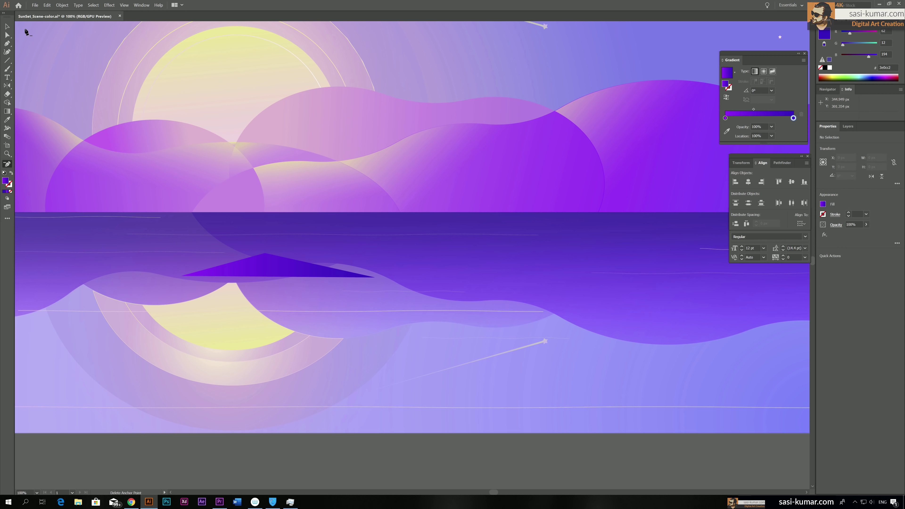
left_click(7, 26)
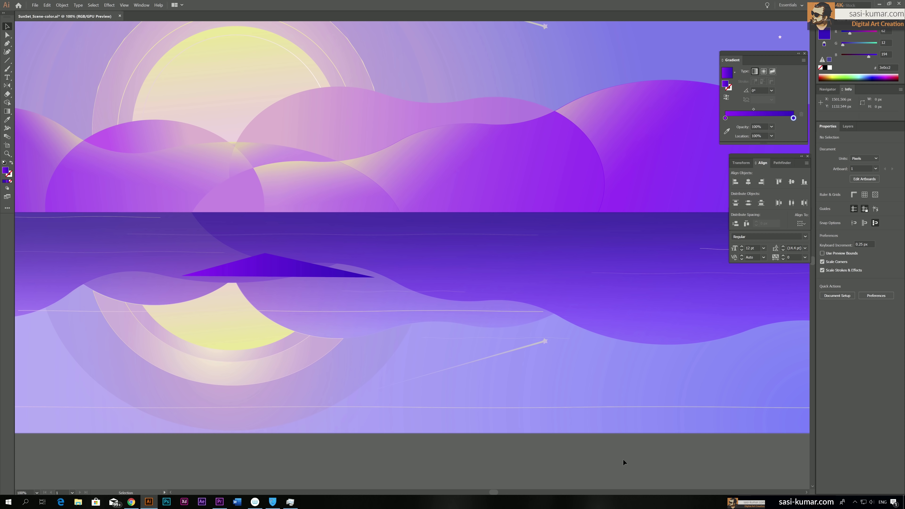
key("ctrl+0")
key("ctrl+minus")
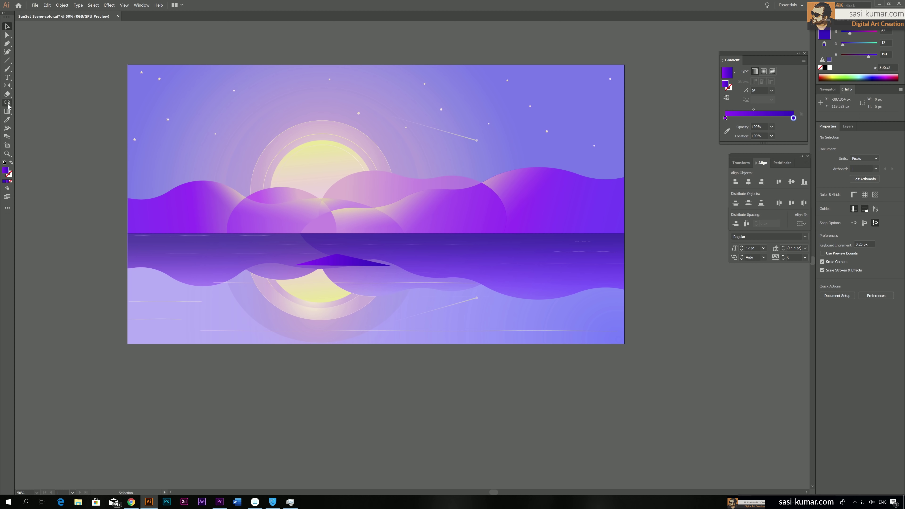
Pen-draw a tall thin triangle on the pasteboard left of the artboard and scale it down.
left_click(7, 45)
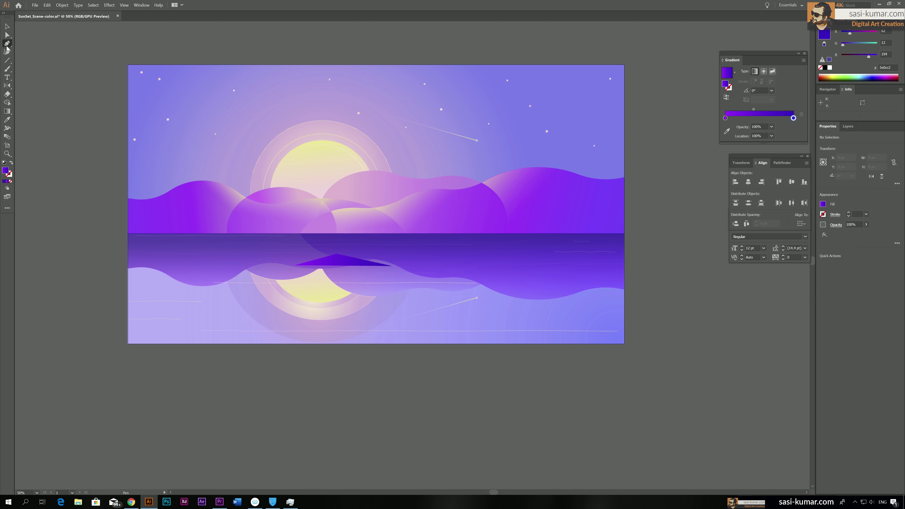
left_click(73, 169)
left_click(87, 112)
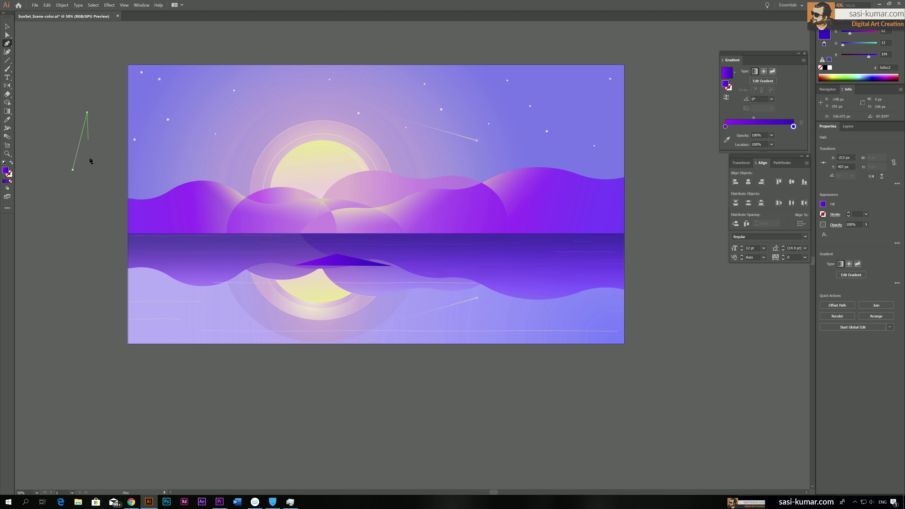
left_click(98, 167)
left_click(72, 169)
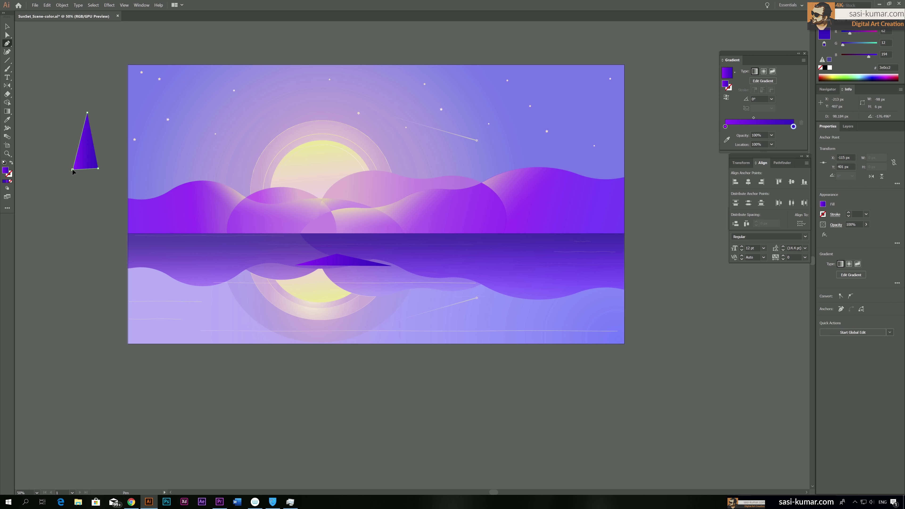
key("v")
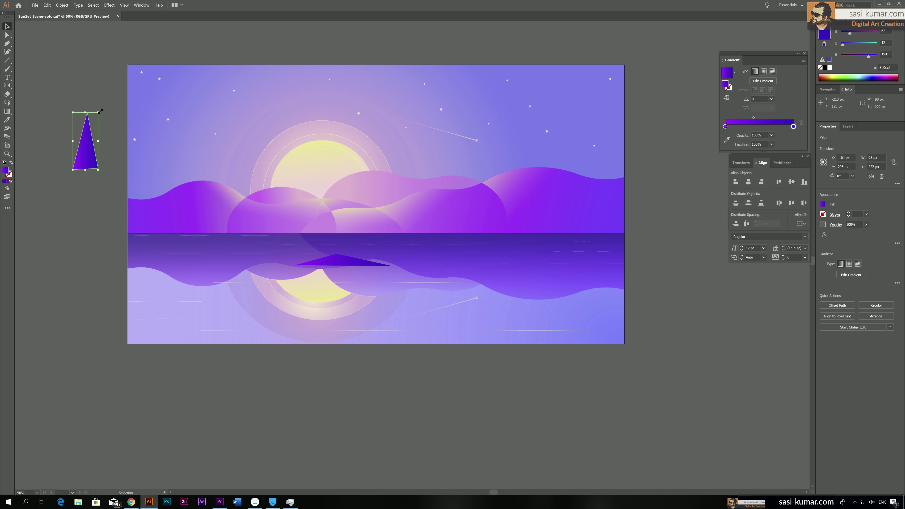
left_click_drag(98, 113, 77, 147)
left_click(79, 138)
Move the small purple triangle from the pasteboard over to the island.
key("a")
key("v")
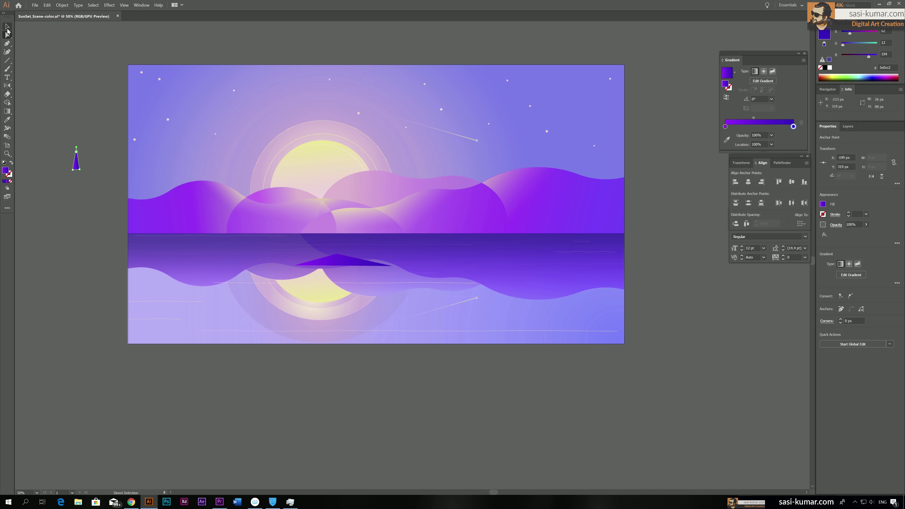
left_click(73, 164)
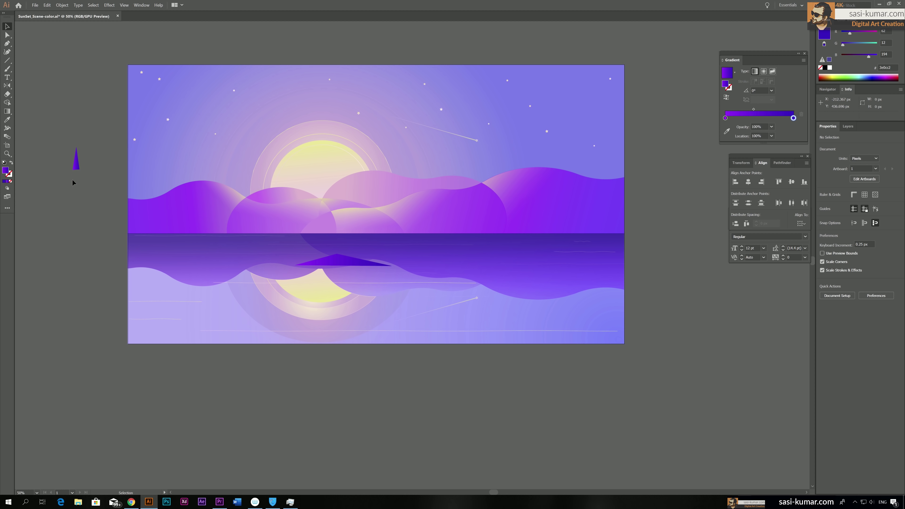
left_click(76, 166)
left_click_drag(89, 233, 108, 235)
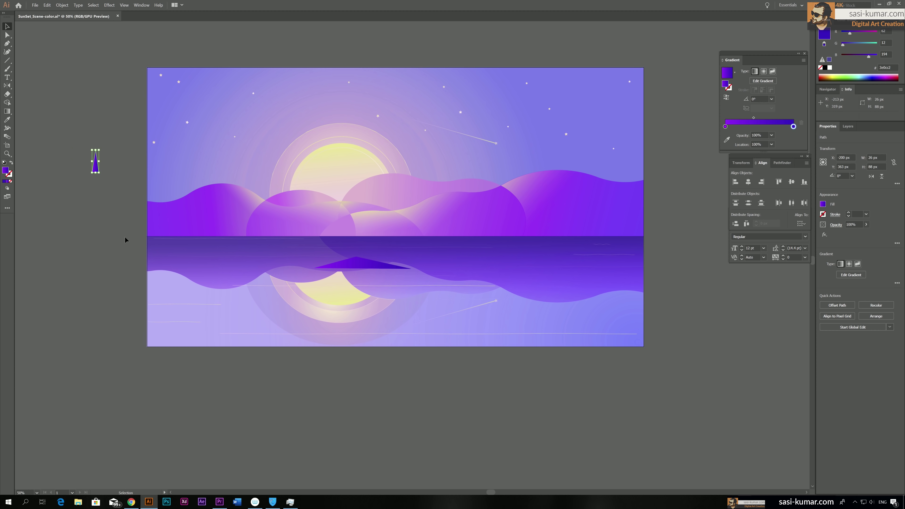
left_click_drag(96, 167, 335, 256)
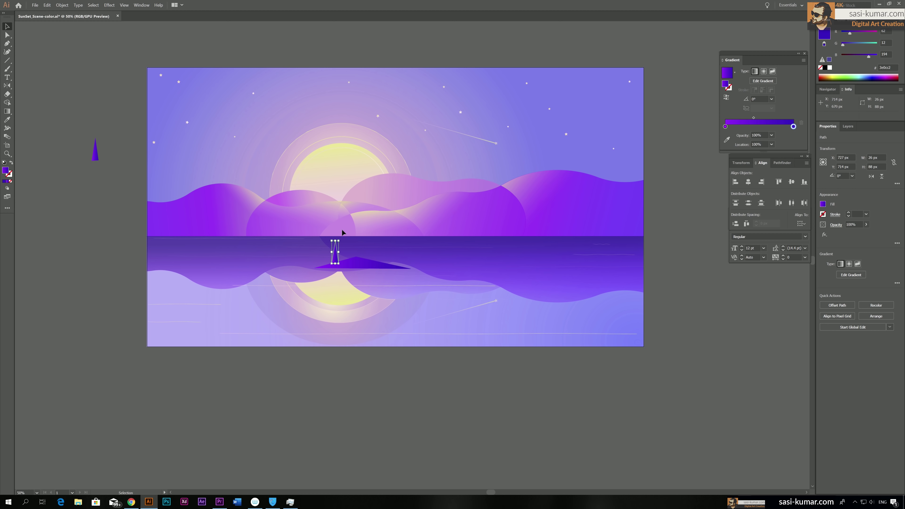
Resize a tree triangle onto the island and Alt-drag a copy to the island's right side.
key("ctrl+equal")
key("ctrl+equal")
key("ctrl+equal")
left_click_drag(420, 219, 420, 231)
left_click_drag(415, 268, 440, 233)
left_click(431, 266)
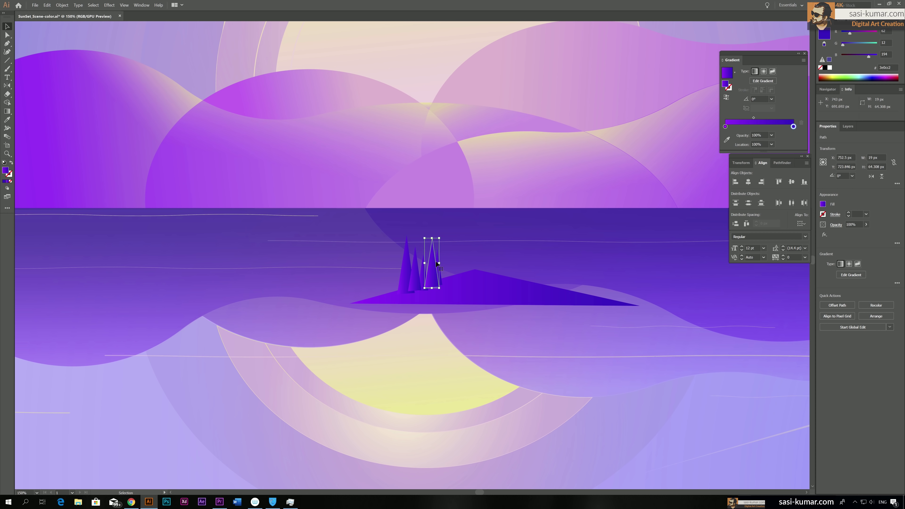
left_click_drag(440, 264, 518, 255)
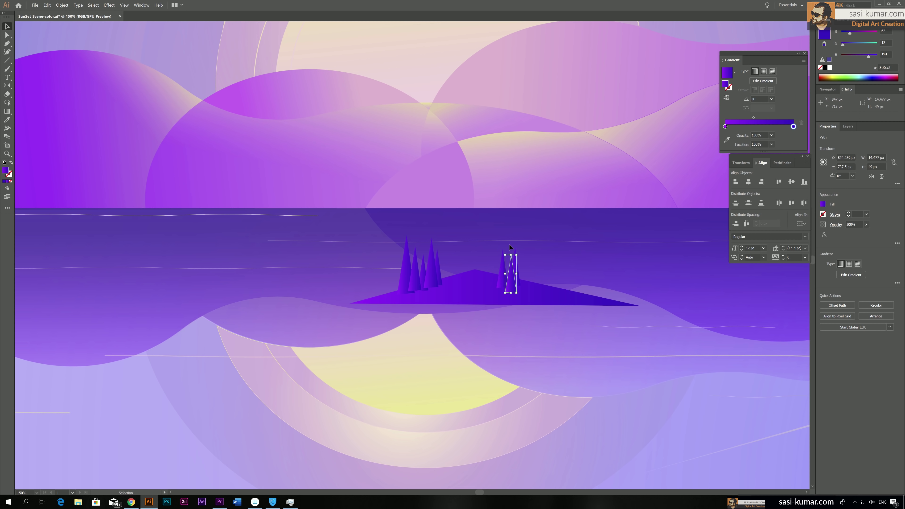
Unite the island and trees into one shape and angle its gradient diagonally.
left_click_drag(589, 334, 289, 212)
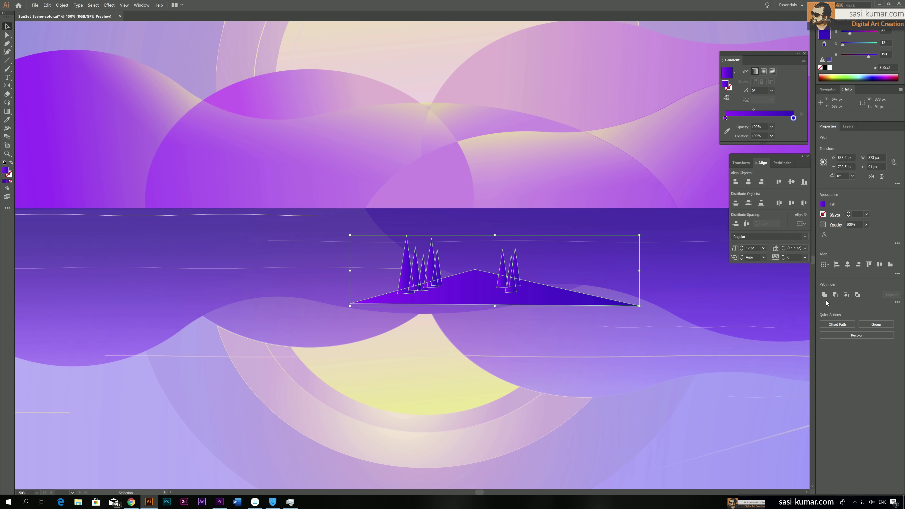
left_click(825, 295)
left_click(623, 307)
left_click(517, 300)
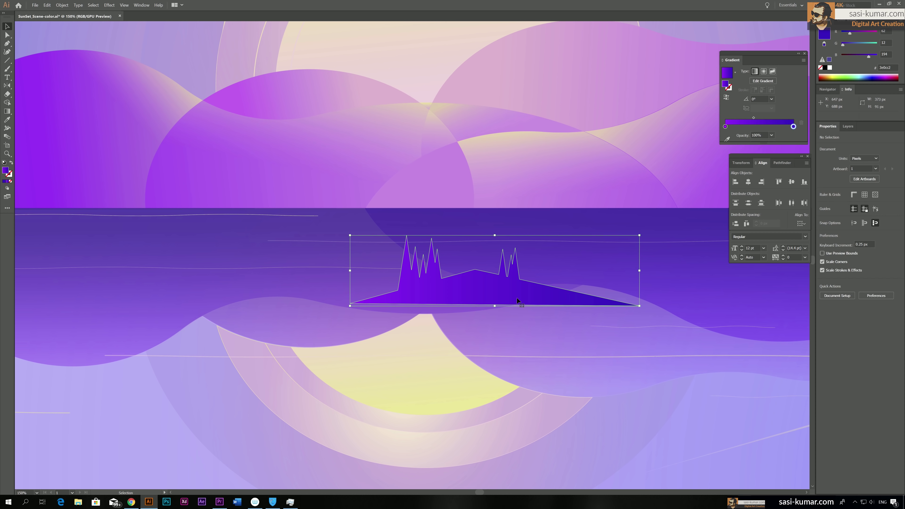
key("g")
mouse_move(471, 302)
left_mouse_down()
mouse_move(422, 245)
mouse_move(500, 308)
left_mouse_up()
Lower the red value of the island gradient's left stop to 127.
left_click(7, 26)
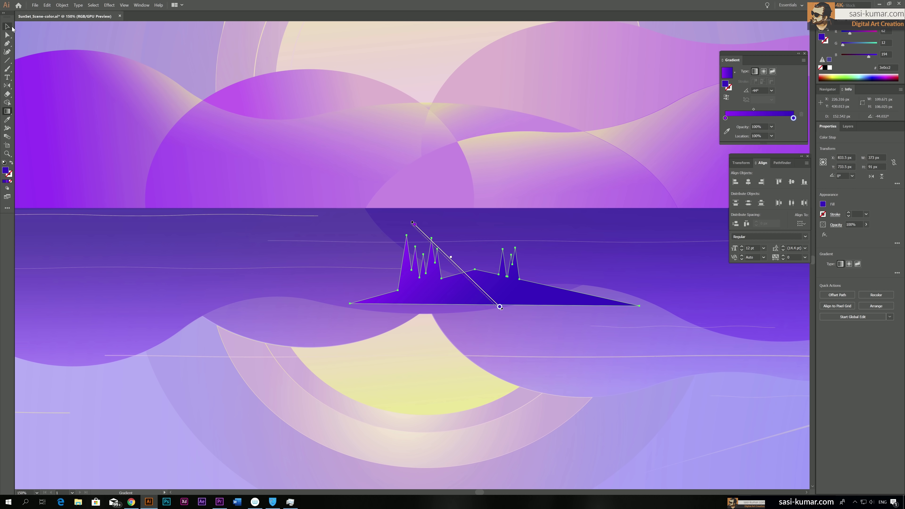
left_click(589, 337)
left_click(469, 295)
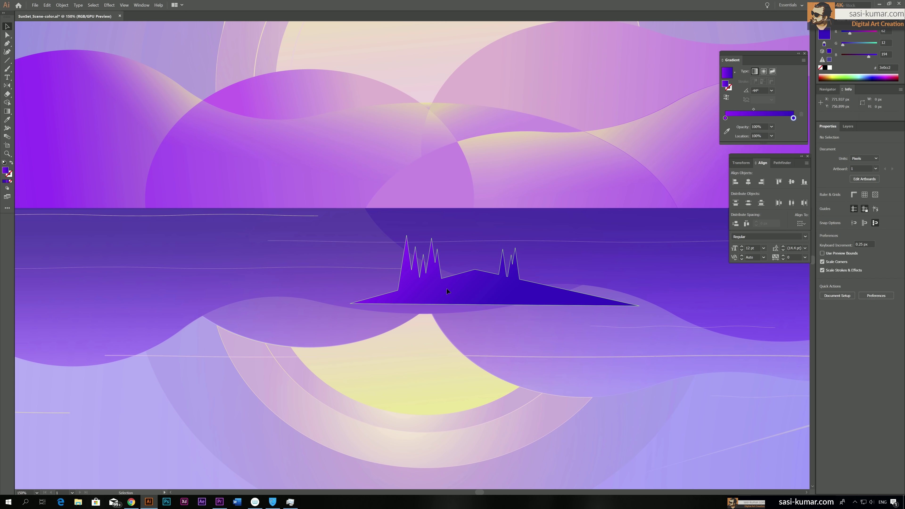
double_click(726, 126)
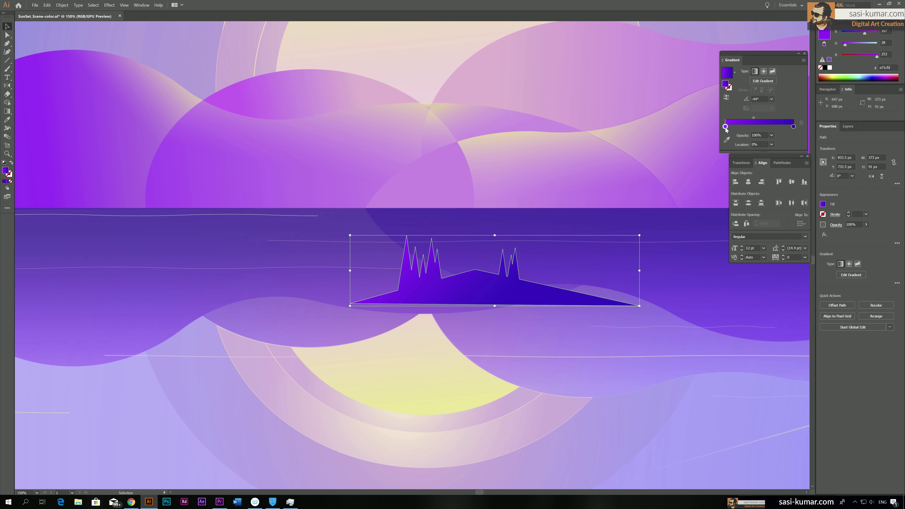
left_click_drag(759, 153, 753, 157)
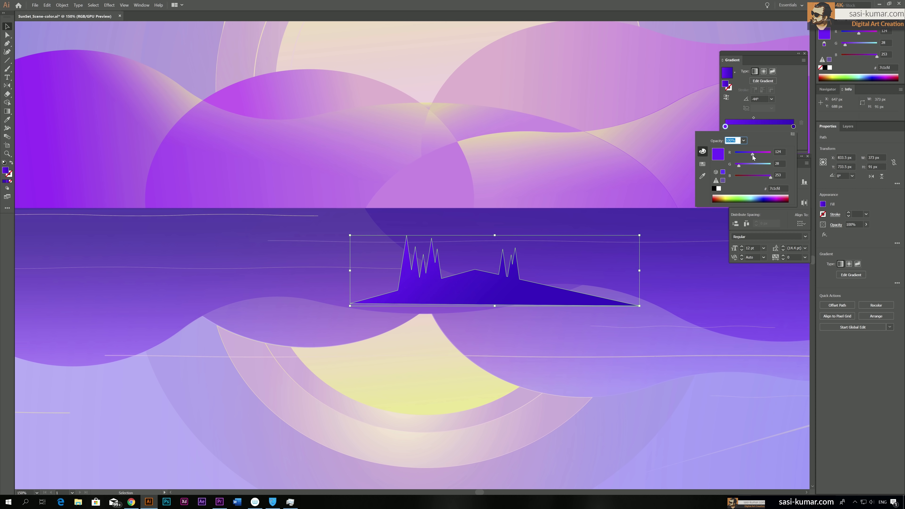
left_click(376, 149)
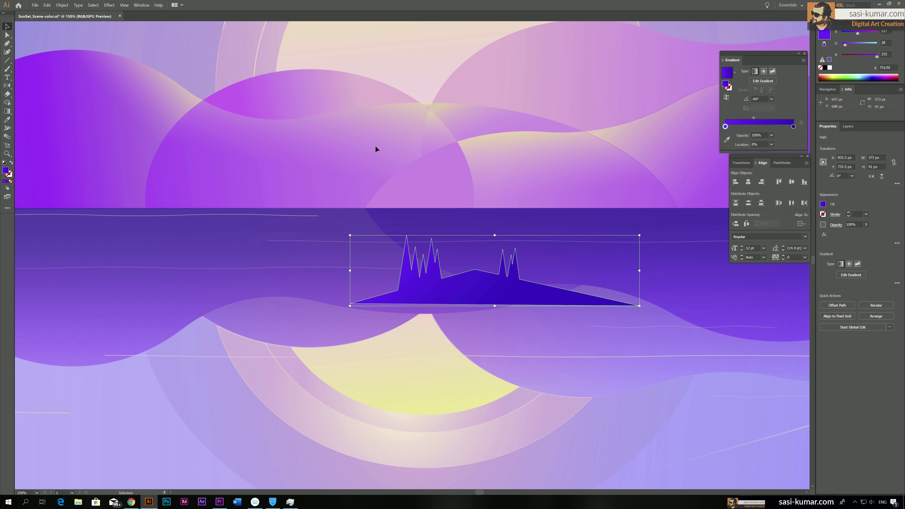
Shift the island copy up-left, send it behind, and fill it with the pale sun gradient.
left_click(290, 178)
left_click(424, 295)
key("Left")
key("Up")
key("Up")
key("Up")
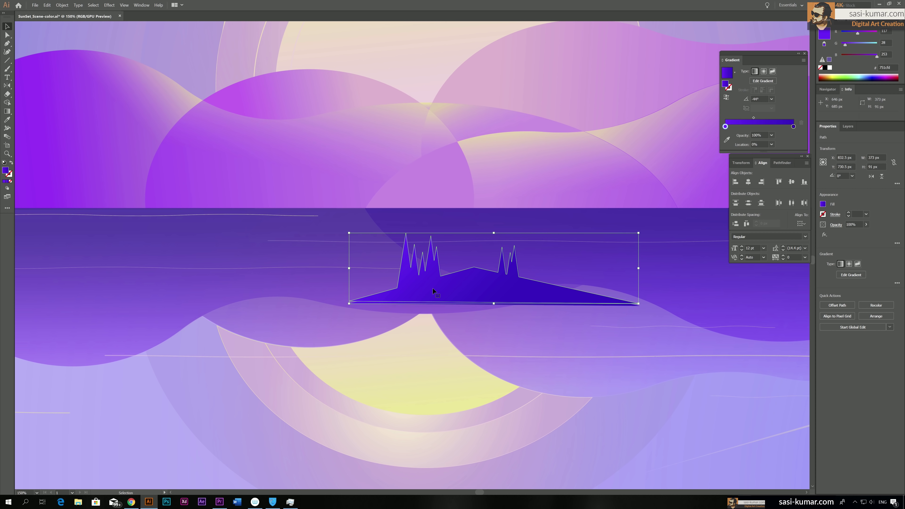
right_click(434, 290)
mouse_move(464, 389)
left_click(525, 411)
key("i")
left_click(434, 348)
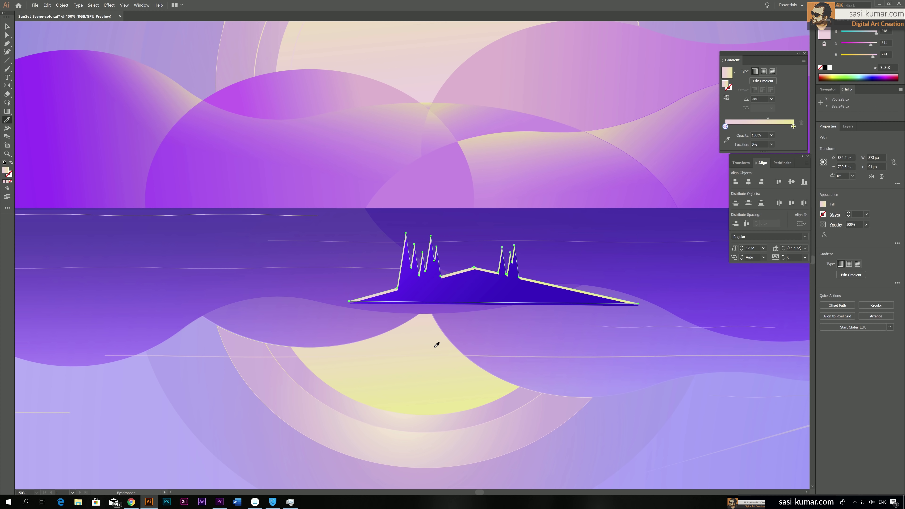
Nudge the dark island shape up about 1 px to reveal a thin pale rim.
left_click(4, 25)
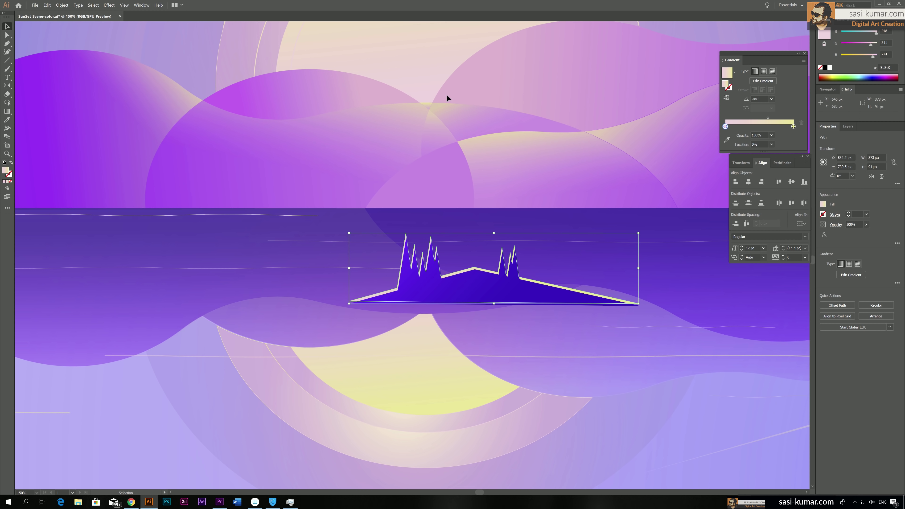
left_click(520, 291)
left_click(528, 321)
left_click(522, 295)
key("Up")
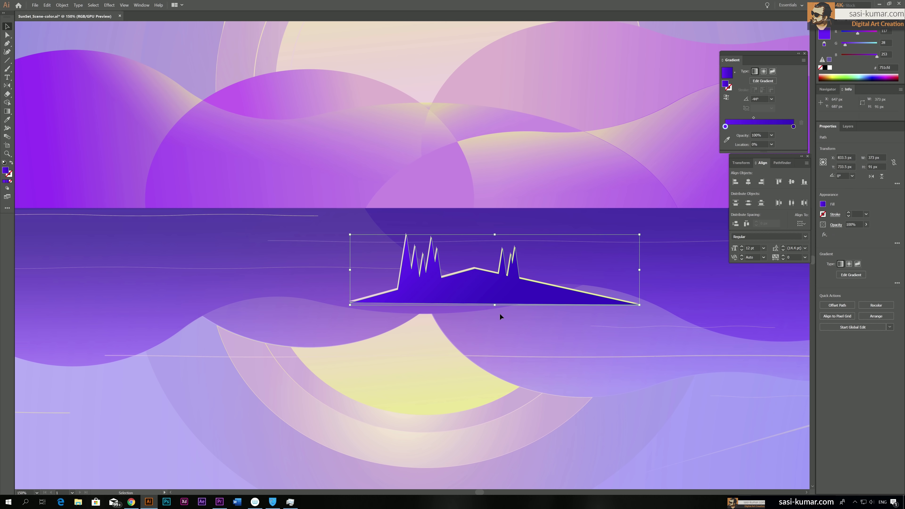
left_click(518, 335)
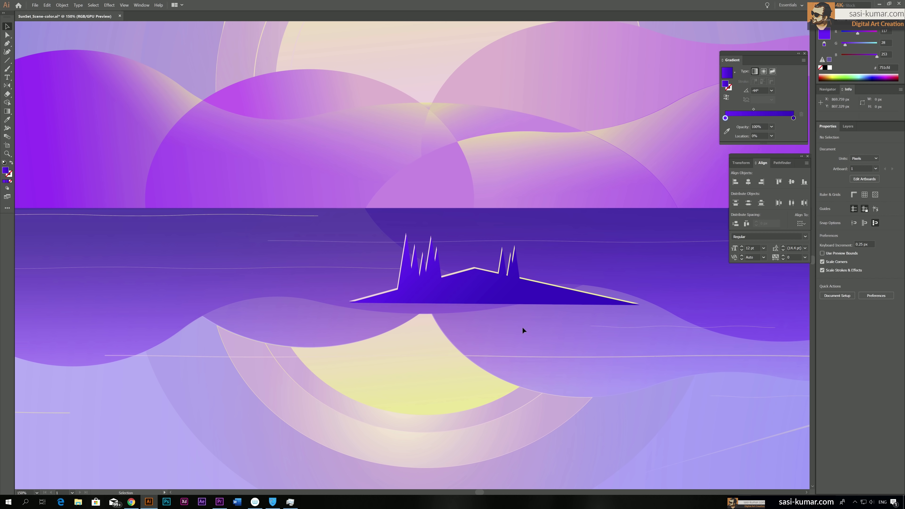
Select the island's base anchor points and bottom-align them into a flat edge.
key("ctrl+plus")
key("ctrl+plus")
key("a")
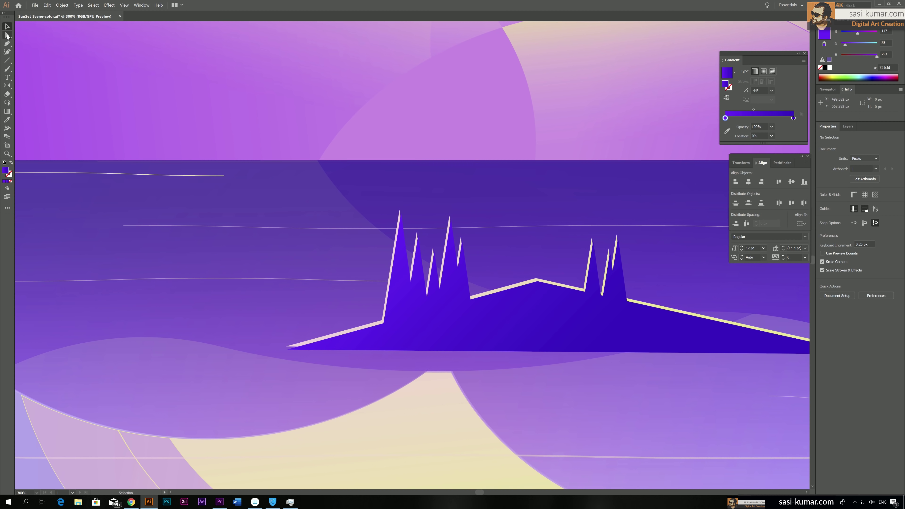
left_click(288, 351)
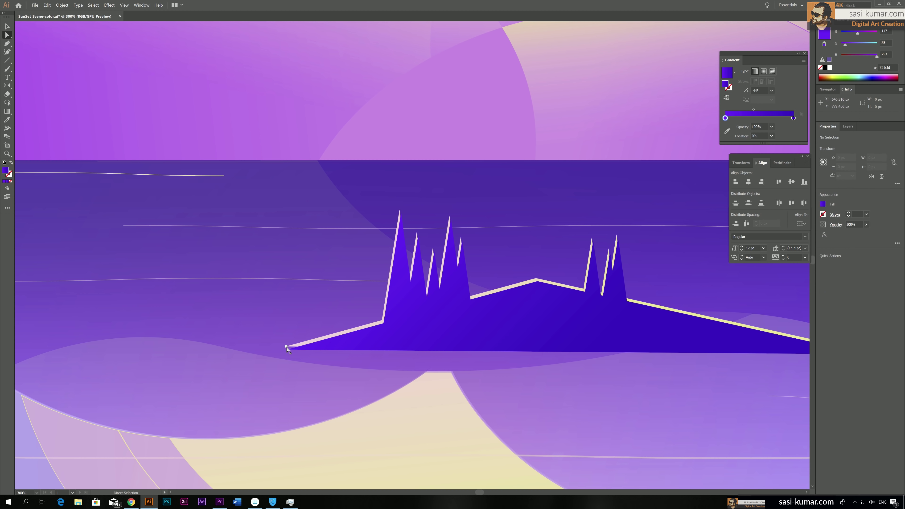
left_click(289, 350)
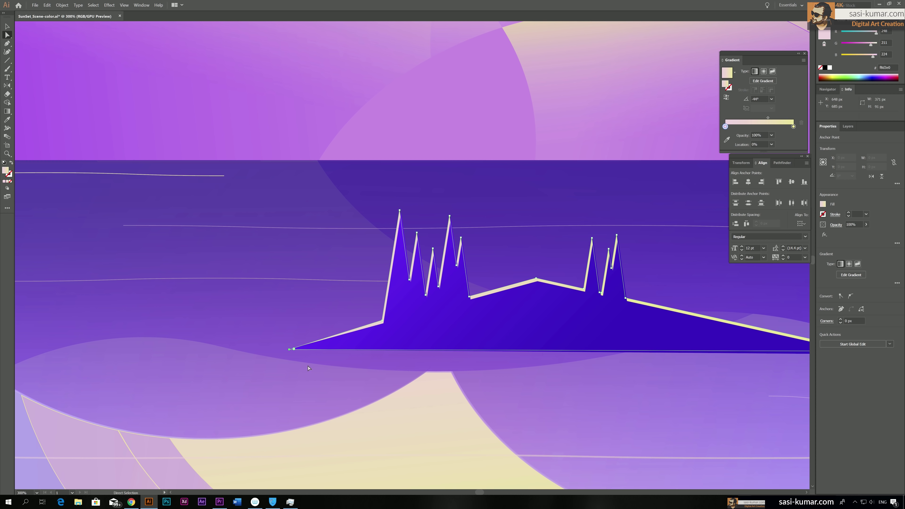
scroll(308, 368, "right", 5)
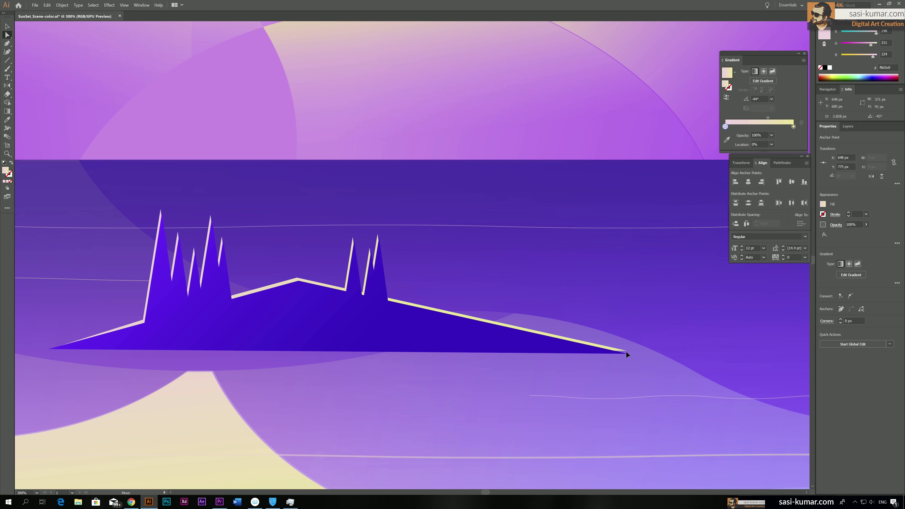
left_click(647, 375)
key("ctrl+minus")
key("ctrl+minus")
key("ctrl+minus")
key("ctrl+minus")
key("ctrl+minus")
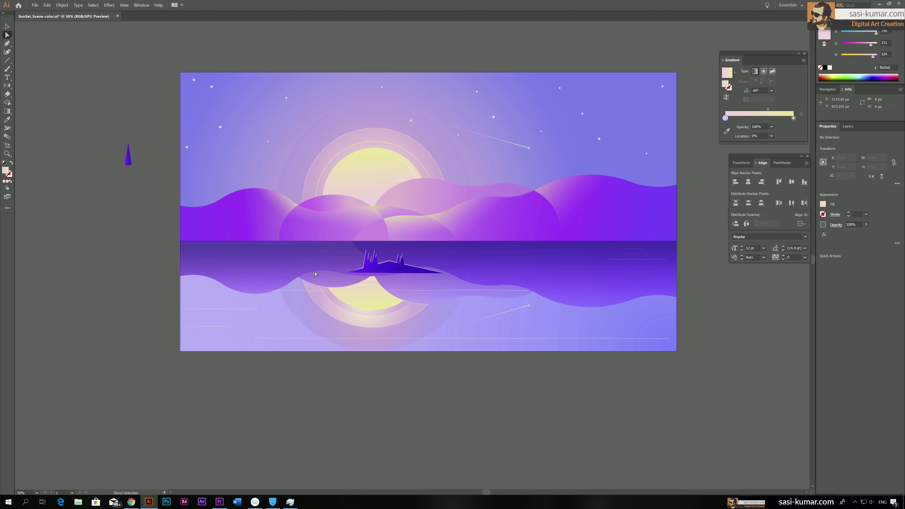
left_click_drag(315, 272, 312, 270)
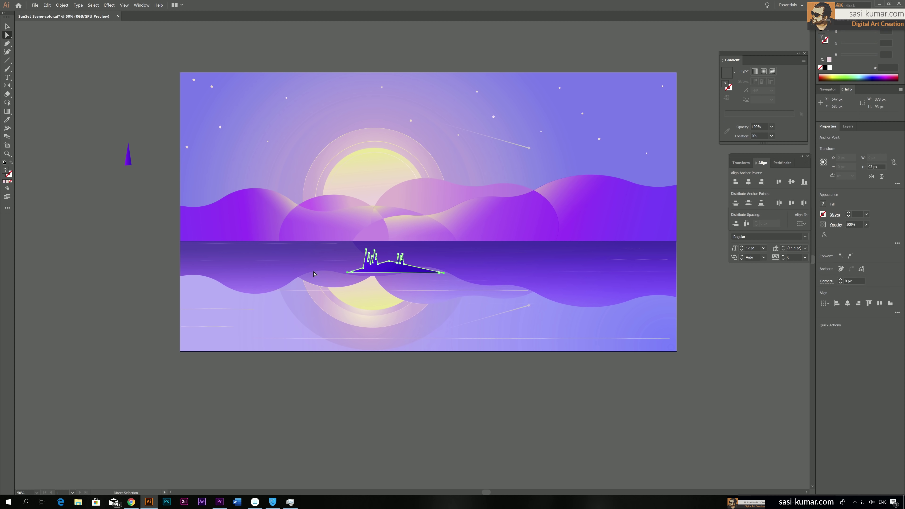
left_click(805, 182)
key("v")
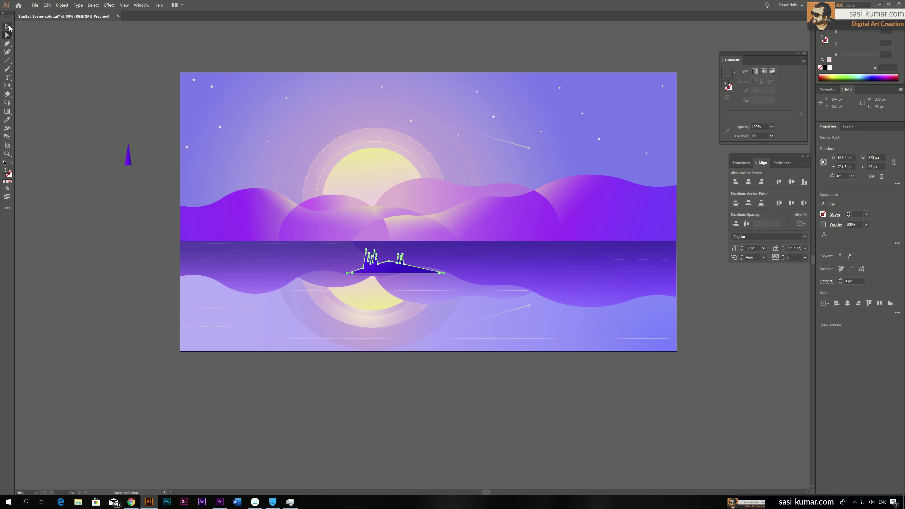
left_click(224, 394)
scroll(224, 393, "up", 1)
scroll(223, 397, "up", 2)
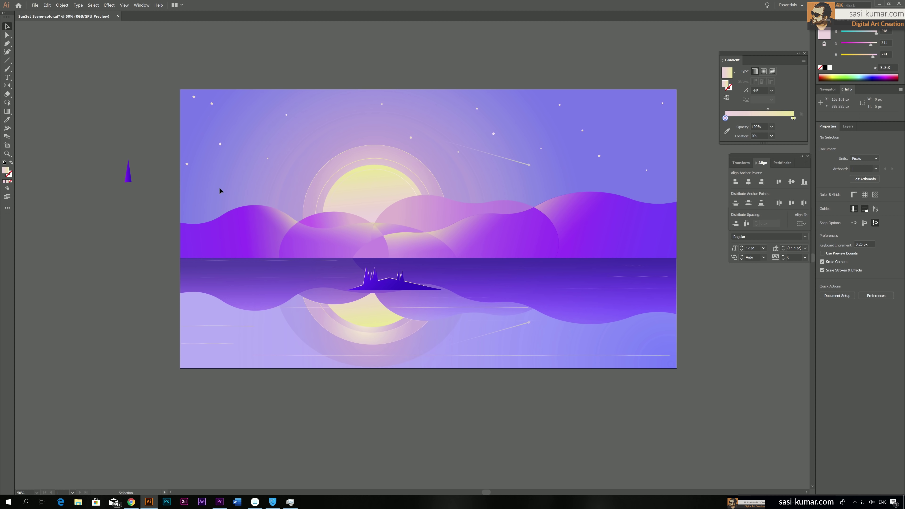
Pen-draw an inverted reflection shape below the island and fill it with the sampled purple gradient.
left_click(7, 44)
left_click(349, 291)
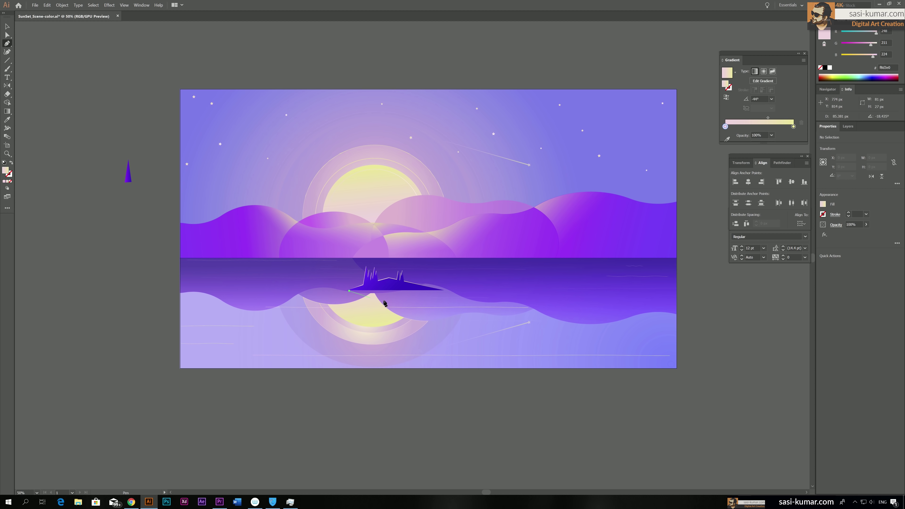
left_click(398, 302)
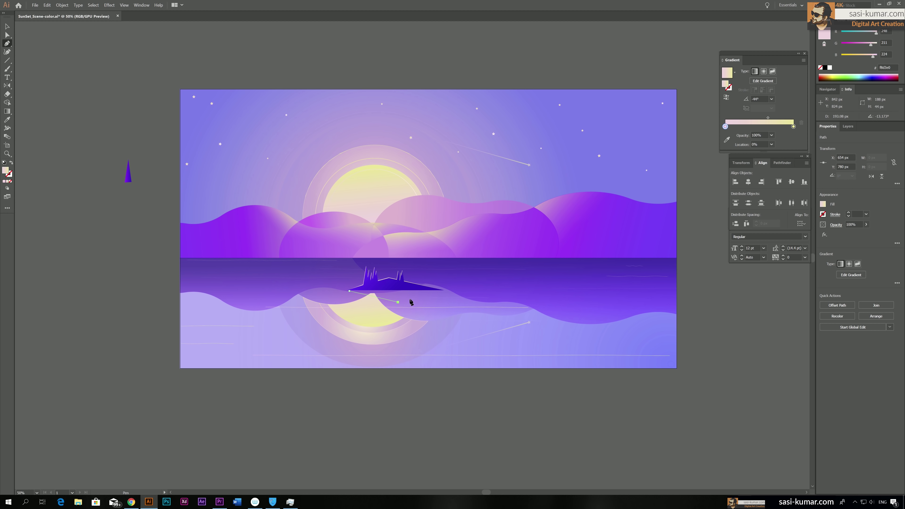
left_click(444, 290)
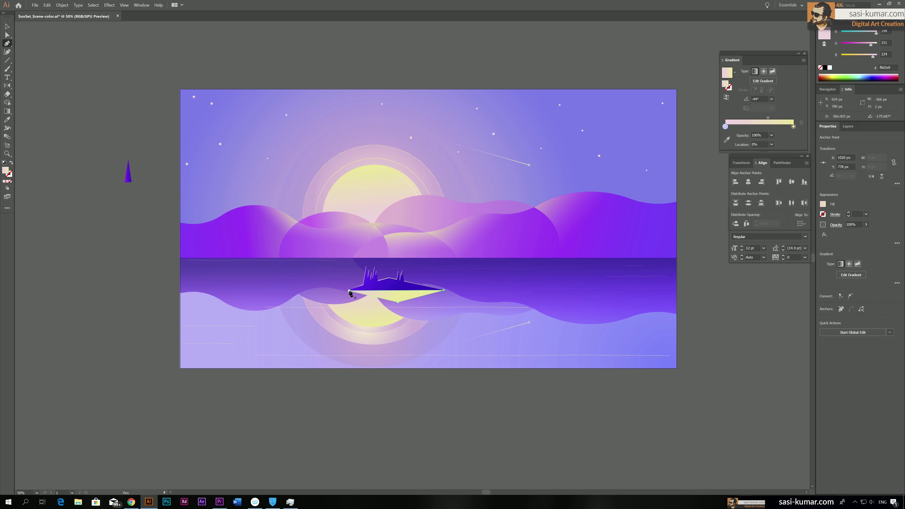
key("i")
left_click(555, 259)
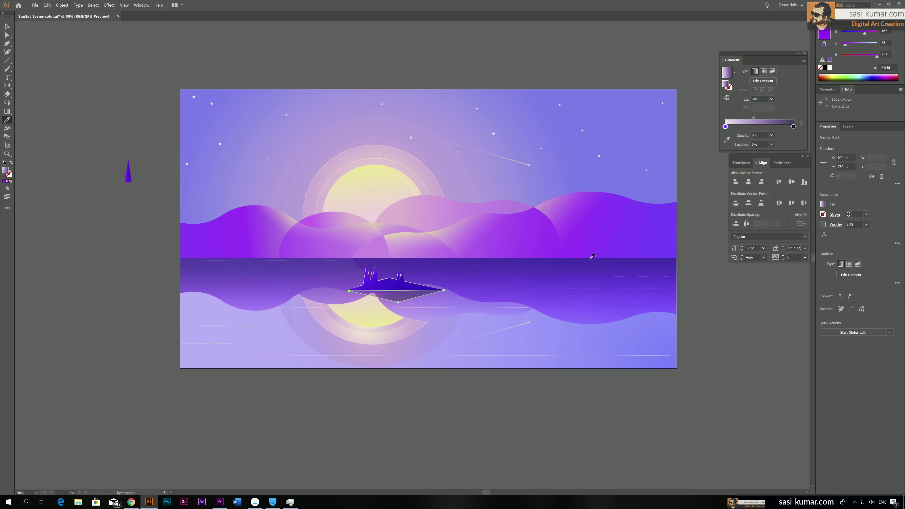
Reverse the reflection's gradient and run it vertically downward from the island's base.
key("g")
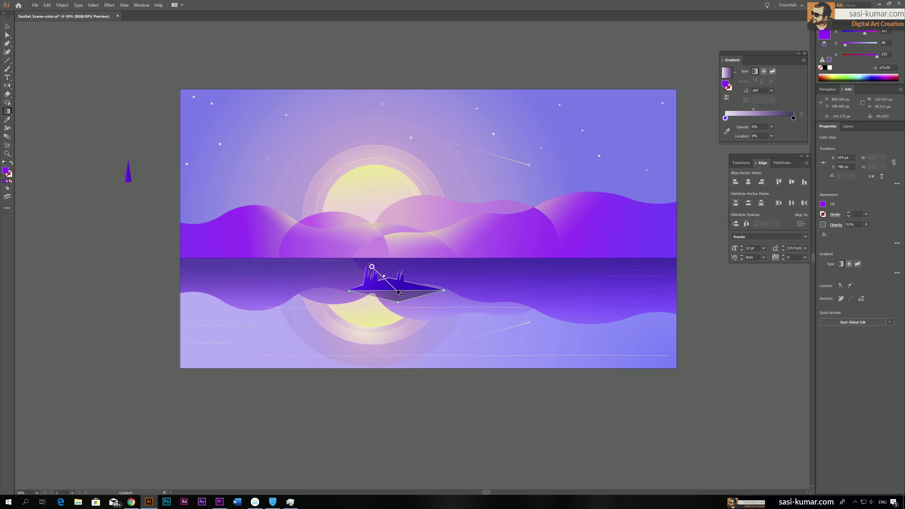
mouse_move(373, 274)
left_mouse_down()
mouse_move(399, 301)
mouse_move(408, 292)
left_mouse_up()
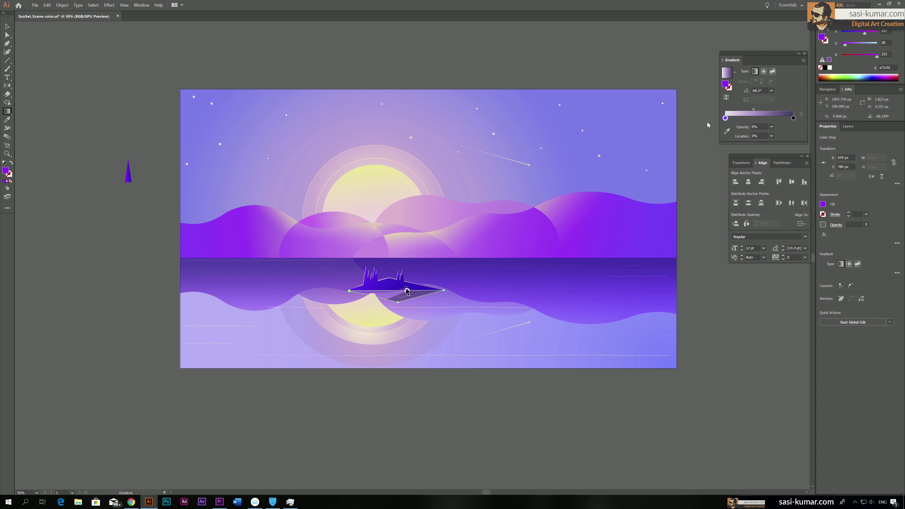
left_click(727, 97)
left_click_drag(410, 287, 411, 321)
left_click_drag(388, 289, 396, 330)
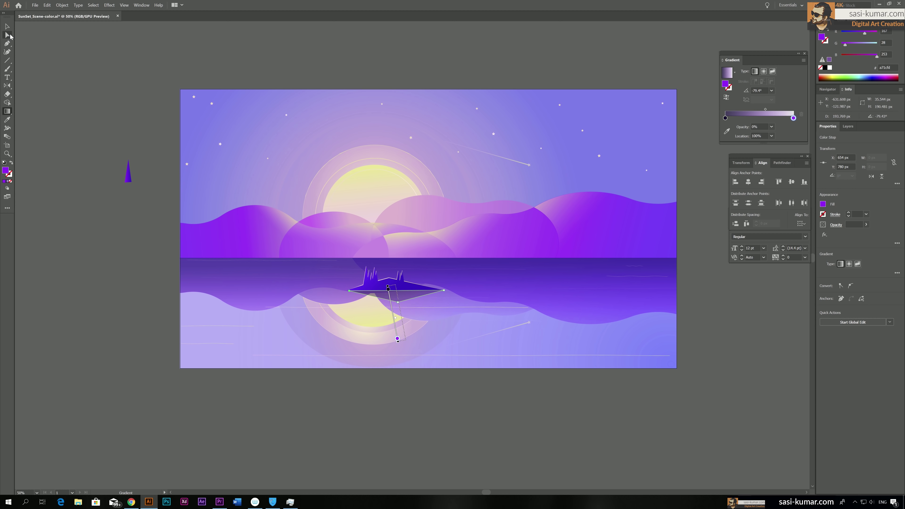
Raise the reflection's opacity to about 98%.
key("v")
left_click(867, 224)
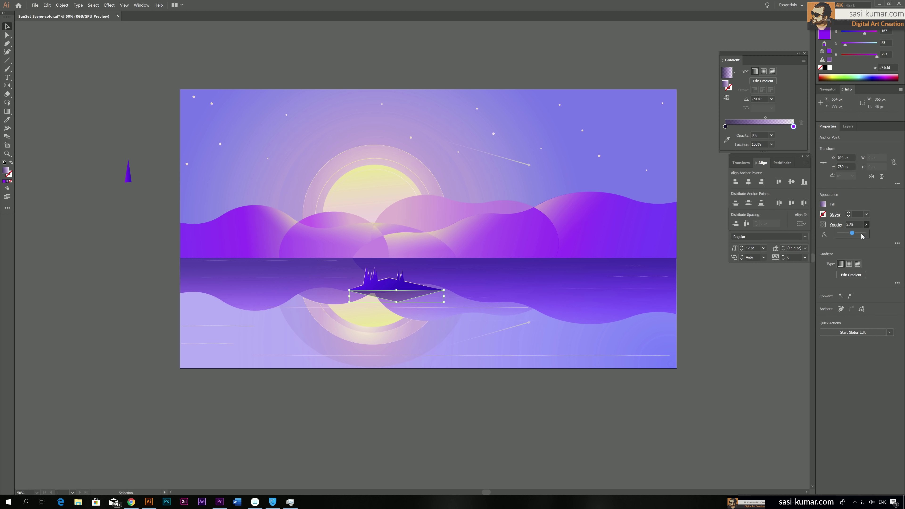
left_click(865, 234)
left_click(362, 60)
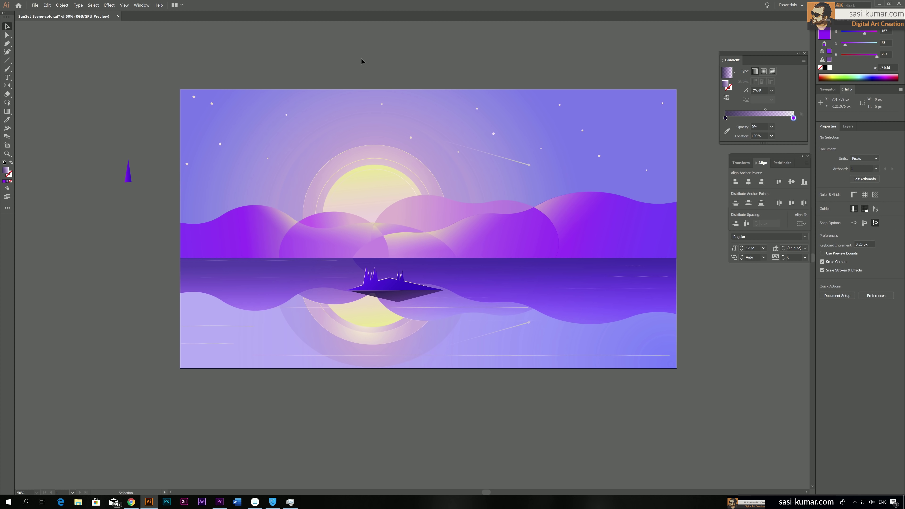
Shift the island's gradient stop to R79 G18 B123 by lowering blue and adding red.
left_click(392, 285)
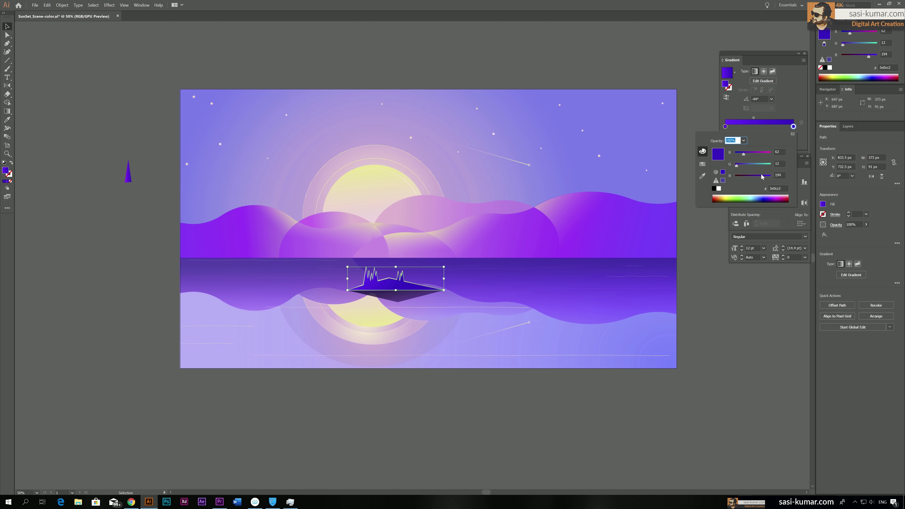
left_click_drag(760, 181, 757, 180)
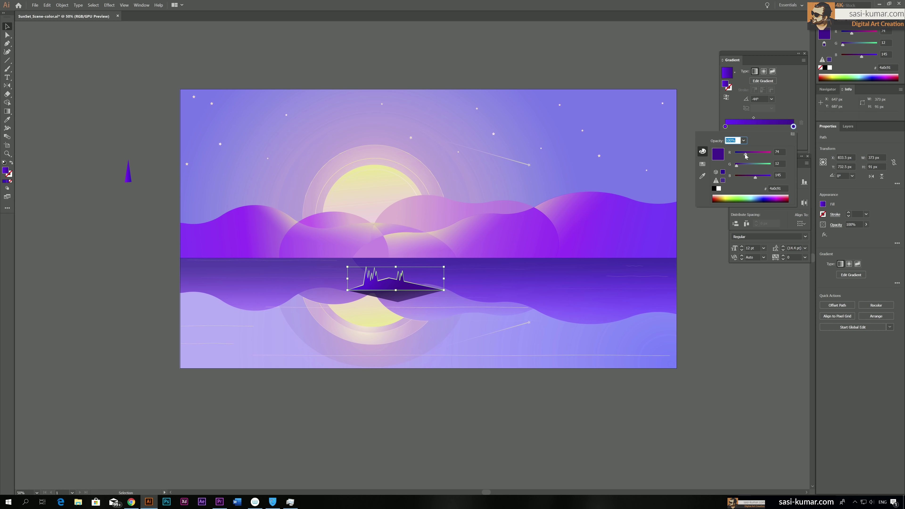
left_click_drag(746, 156, 740, 167)
left_click(434, 56)
left_click(435, 57)
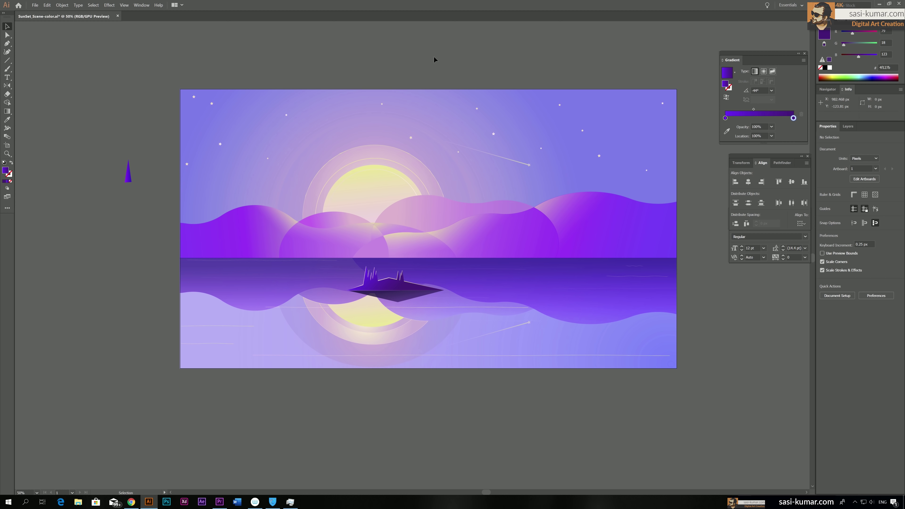
Pen-draw a small triangle island on the water at the right of the scene.
key("p")
left_click(579, 275)
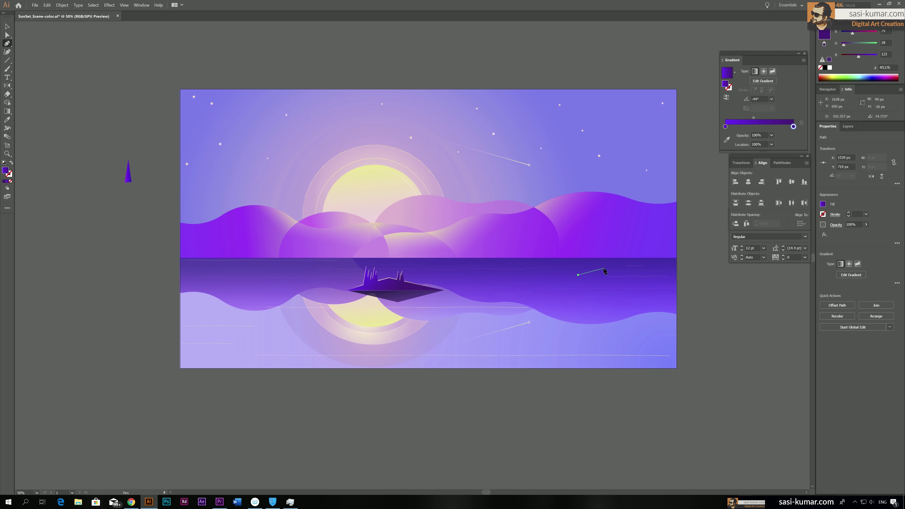
left_click(603, 268)
left_click(629, 274)
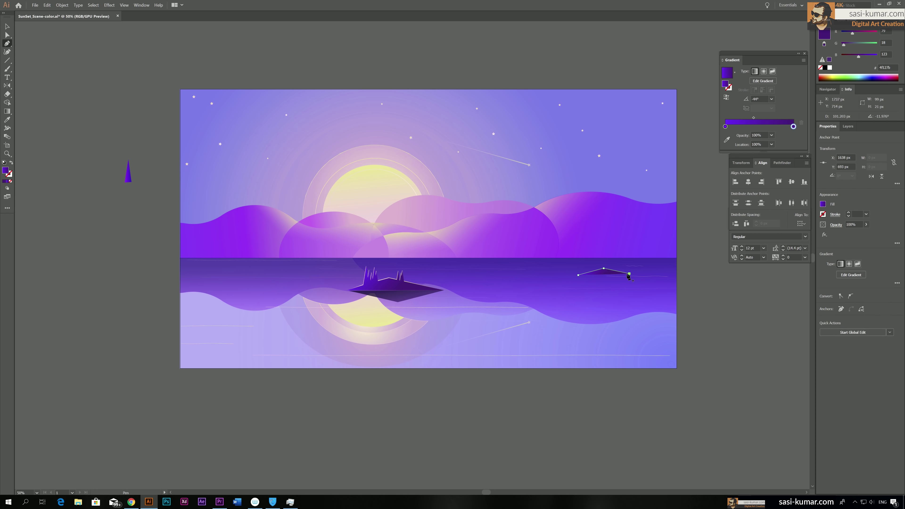
left_click(578, 275)
Bottom-align the triangle's two base corners, aligning to the selection, for a flat base.
key("a")
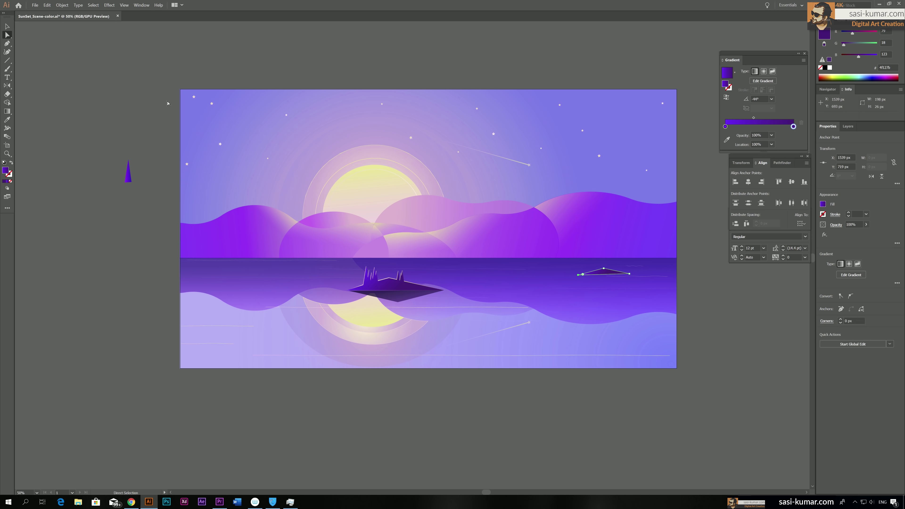
left_click(629, 274)
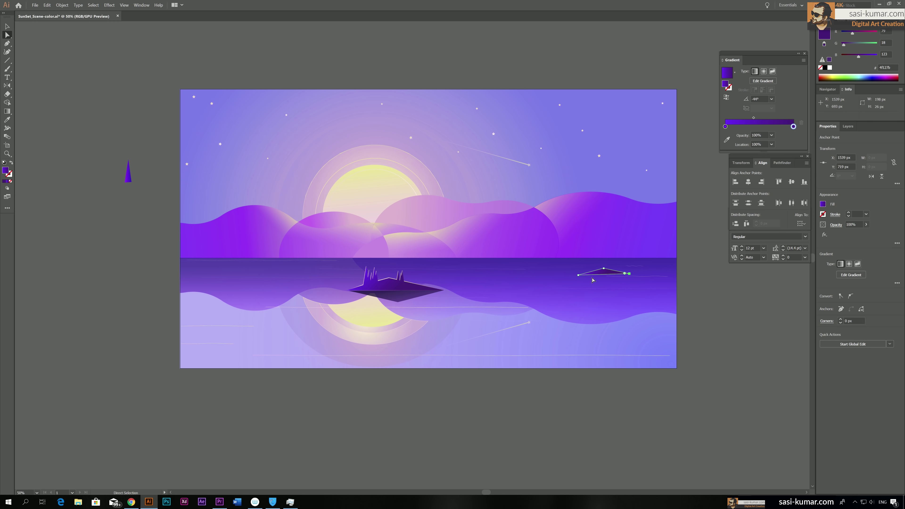
left_click(579, 275, "shift")
left_click(804, 183)
left_click(582, 283)
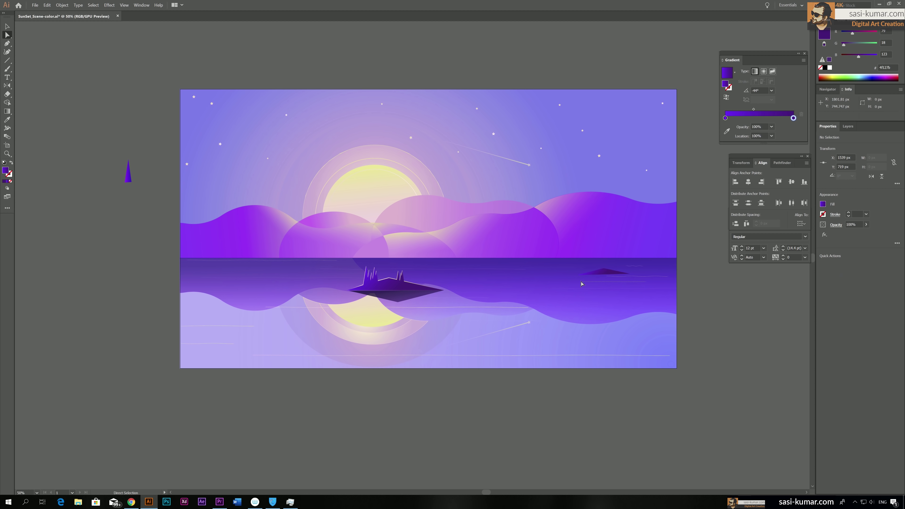
left_click_drag(576, 273, 575, 273)
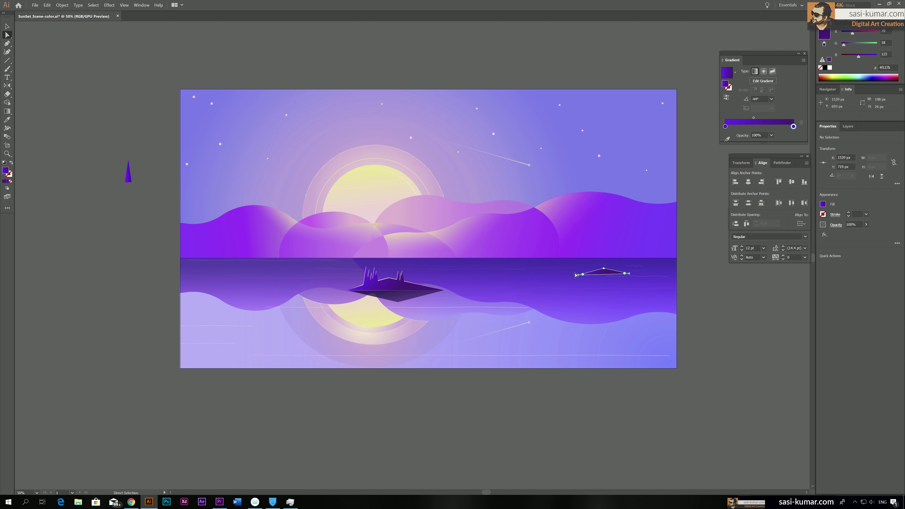
left_click(803, 224)
left_click(807, 231)
left_click(804, 181)
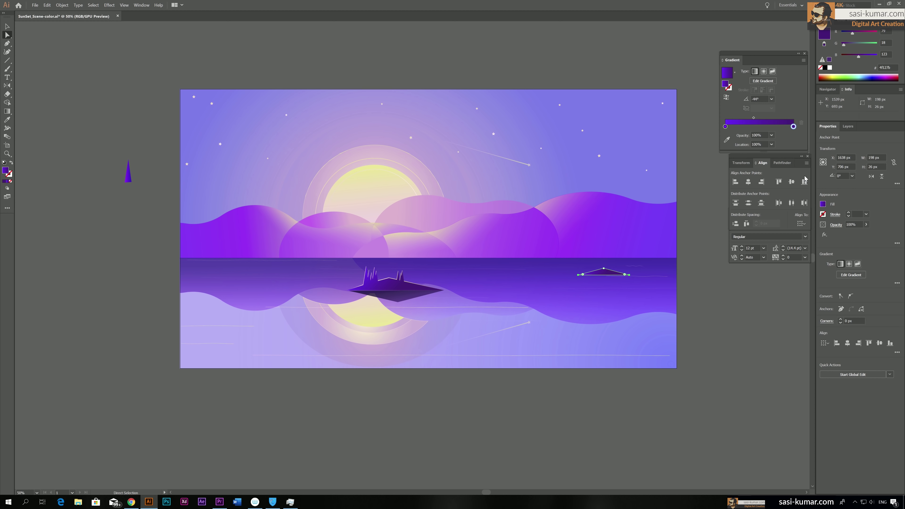
left_click(247, 53)
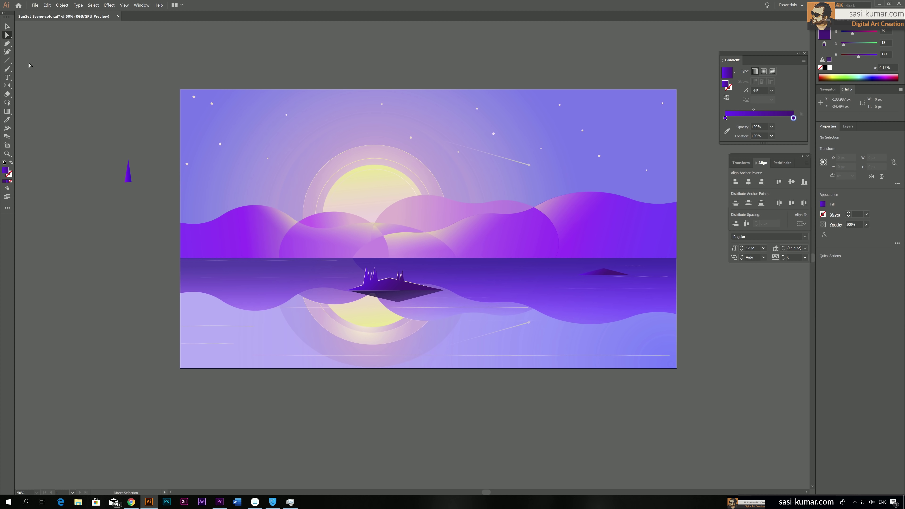
Pen-draw a thin highlight shape along the right island's left edge, from peak to base.
key("v")
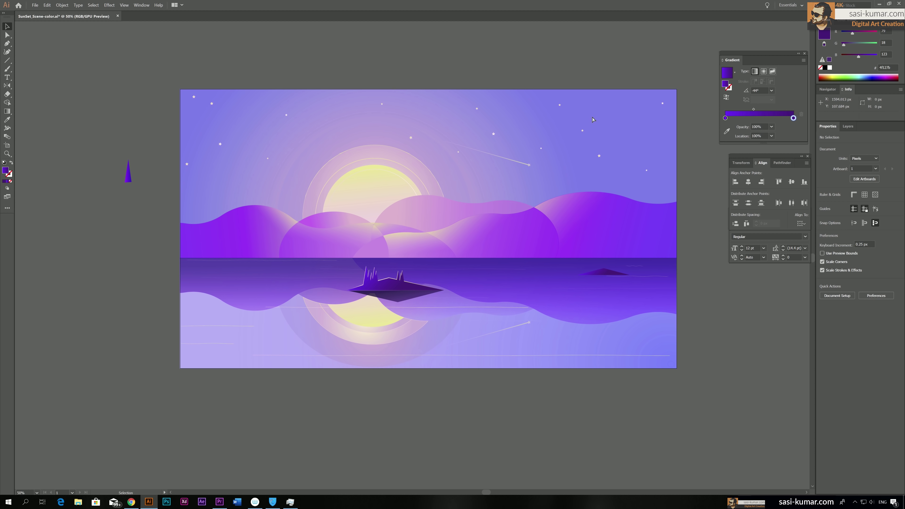
key("ctrl+equal")
key("ctrl+equal")
key("ctrl+equal")
left_click_drag(592, 117, 248, 101)
left_click_drag(514, 342, 403, 268)
left_click(7, 43)
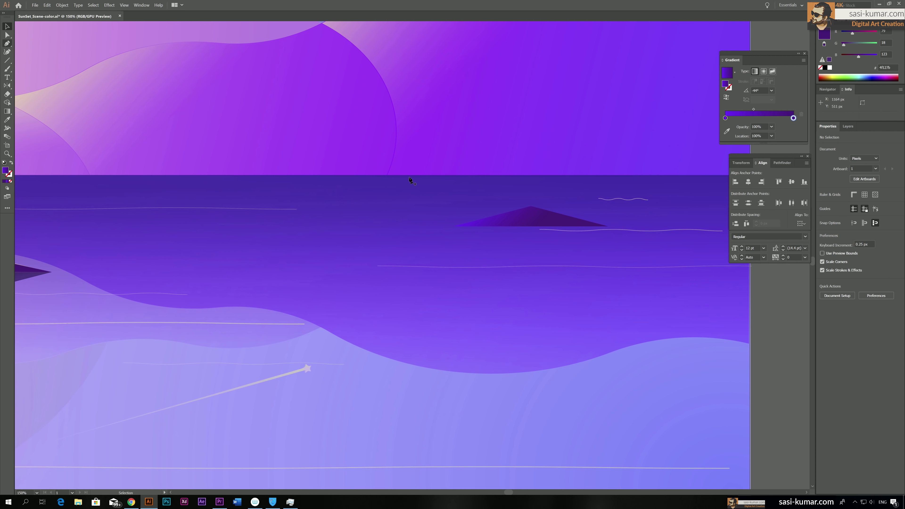
left_click(531, 207)
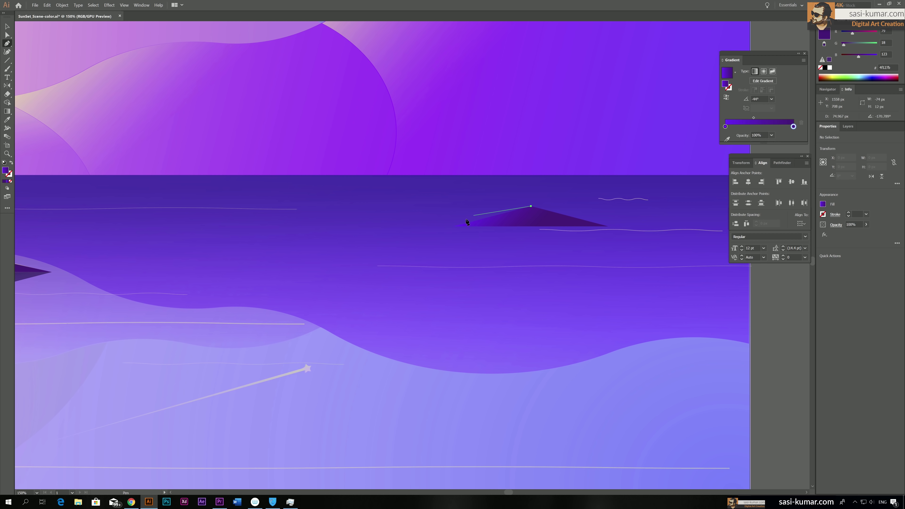
left_click(447, 226)
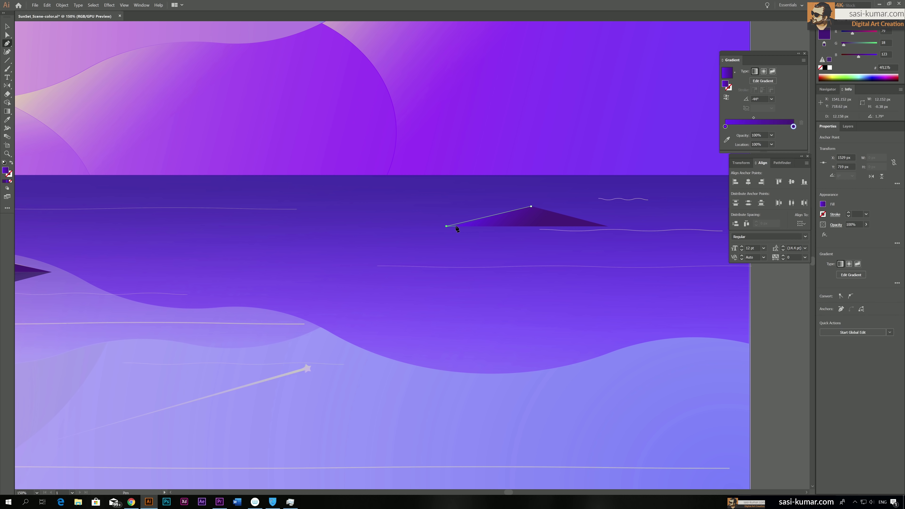
left_click(456, 226)
left_click(531, 206)
Fill the highlight with the pale sun-glow gradient using the Eyedropper.
left_click_drag(332, 240, 386, 266)
key("i")
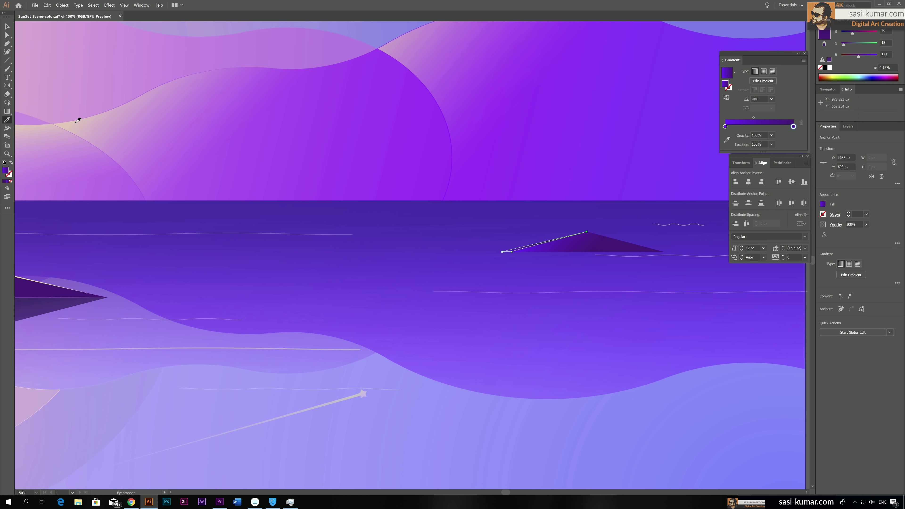
left_click(78, 121)
left_click(6, 26)
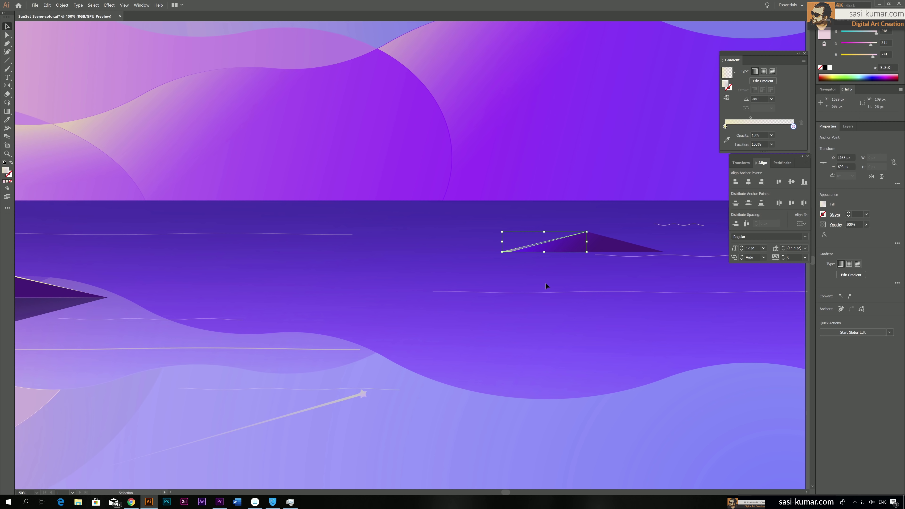
left_click(547, 286)
left_click_drag(547, 286, 438, 261)
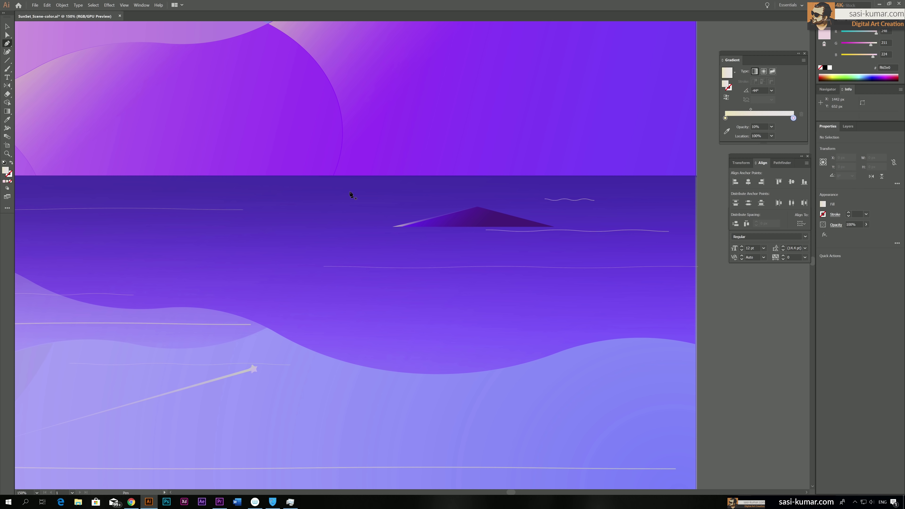
Pen-draw a reflection beneath the right island and eyedrop the spired island's reflection gradient onto it.
left_click(393, 228)
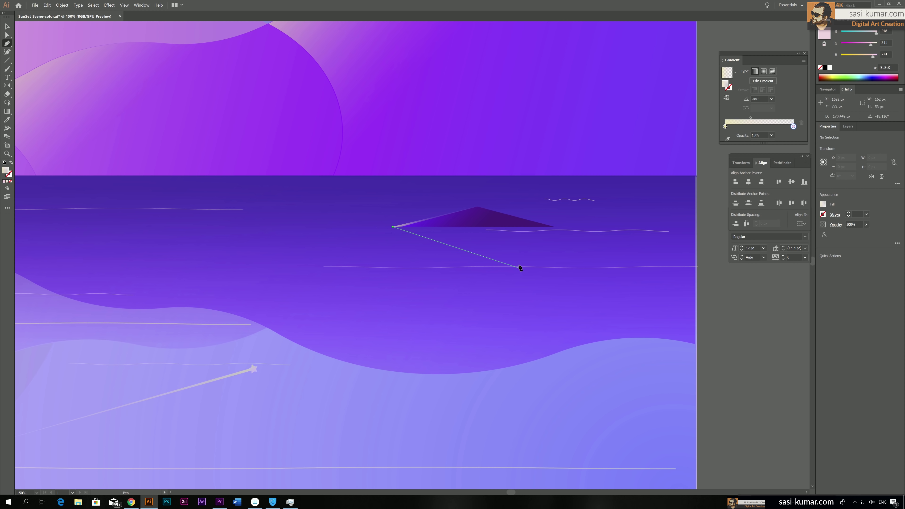
left_click(538, 244)
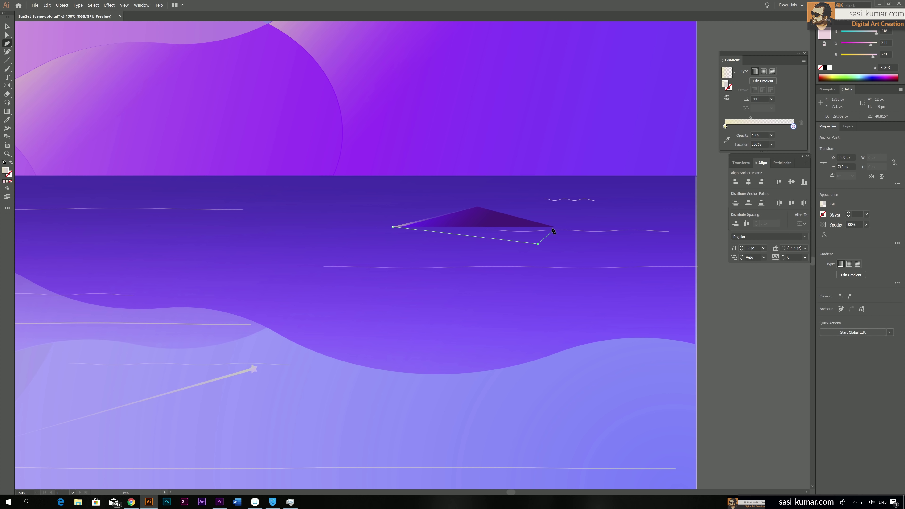
left_click(554, 227)
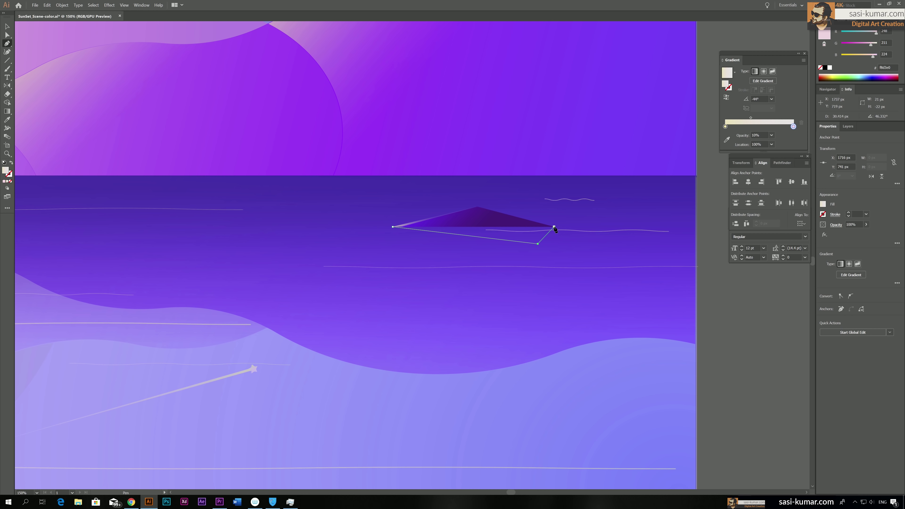
left_click(394, 228)
key("ctrl+0")
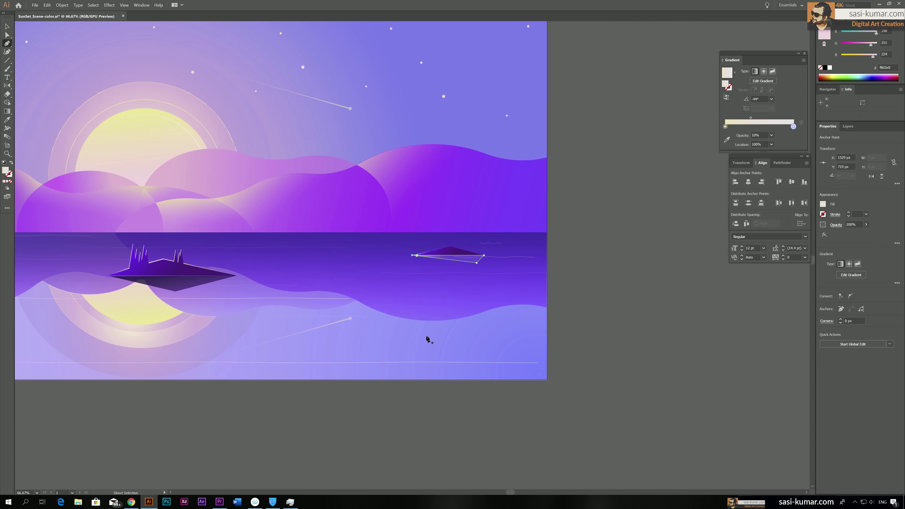
key("i")
left_click(182, 281)
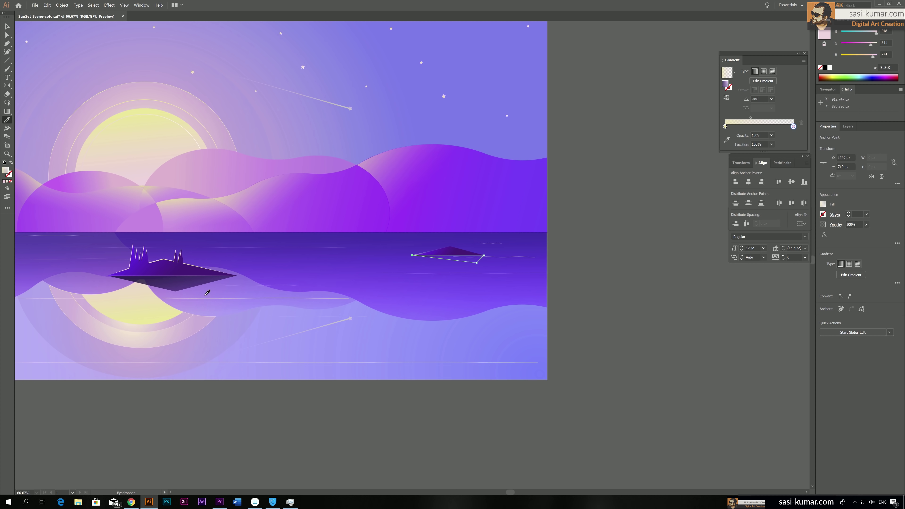
Redirect the new reflection's gradient with the Gradient tool to darken it.
key("v")
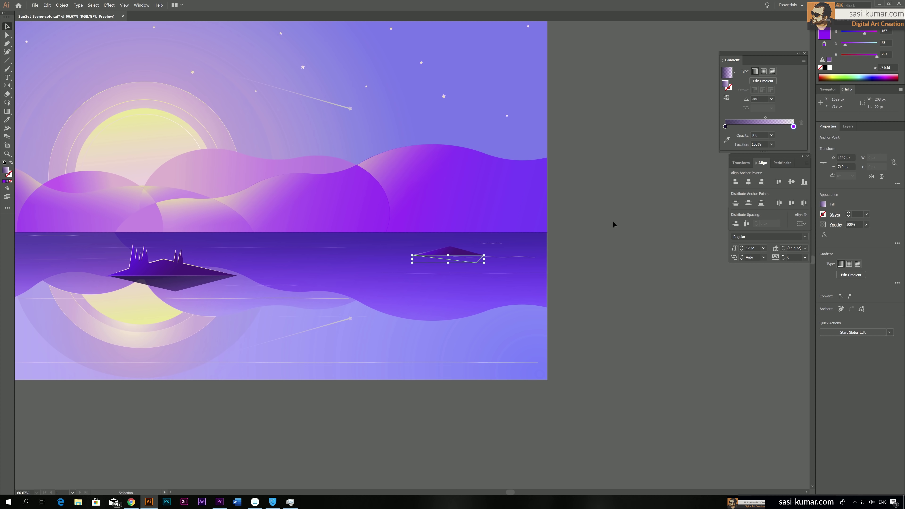
left_click(613, 223)
left_click_drag(571, 236, 614, 250)
left_click(498, 274)
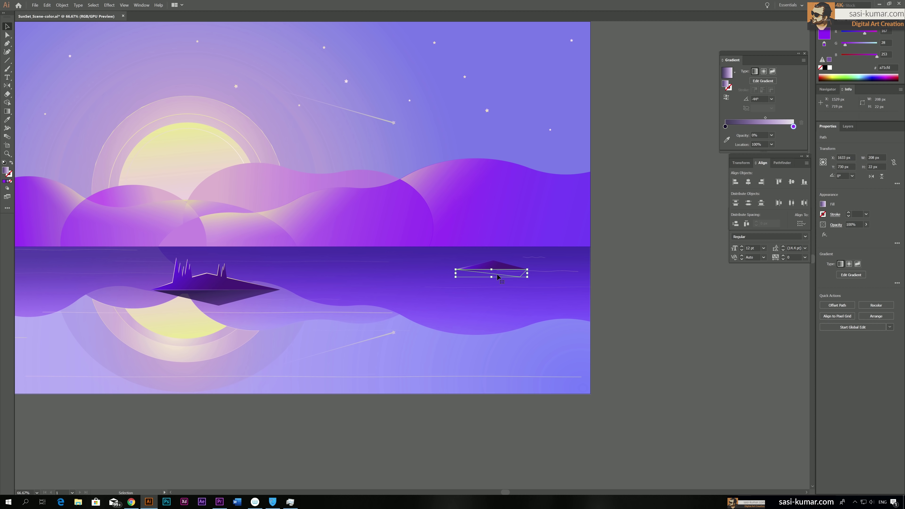
key("g")
left_click_drag(474, 268, 529, 271)
key("v")
Move the spired island to the left, shrink it, and place it lower on the water.
key("ctrl+shift+a")
left_click_drag(361, 352, 457, 343)
left_click_drag(351, 287, 184, 273)
left_click_drag(249, 251, 247, 253)
left_click_drag(206, 282, 203, 290)
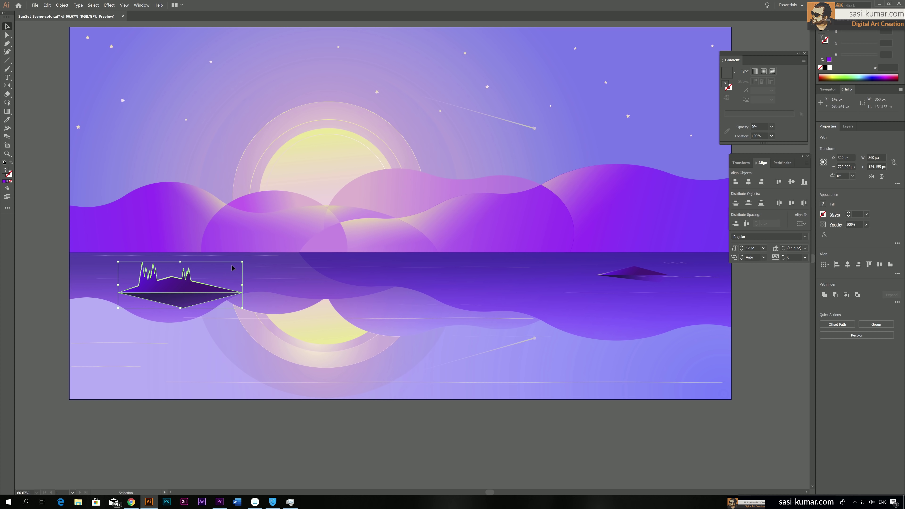
left_click_drag(243, 261, 225, 268)
left_click_drag(194, 300, 198, 314)
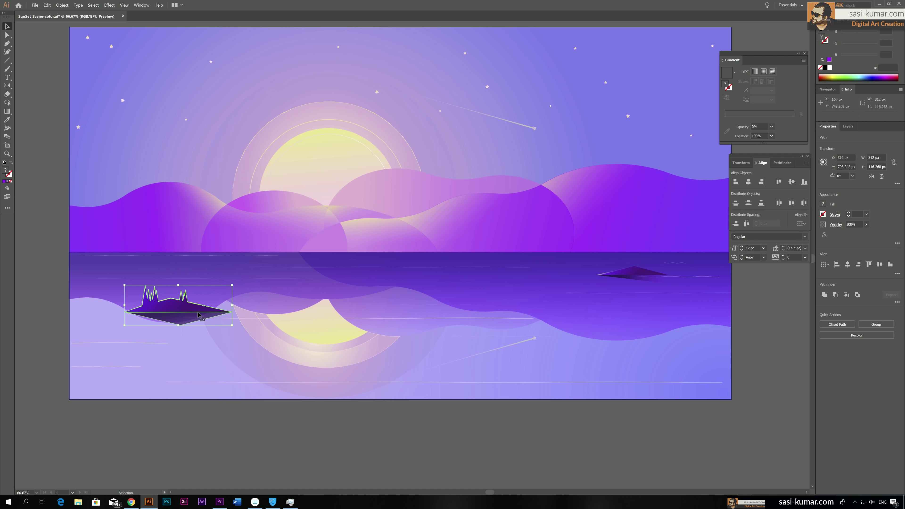
left_click(47, 230)
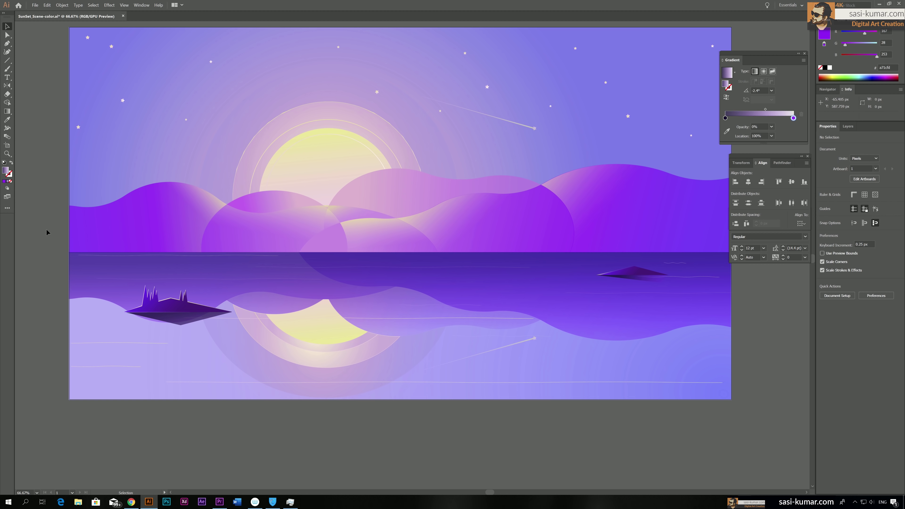
Zoom out and recentre the artboard, briefly selecting the large island's path.
key("ctrl+minus")
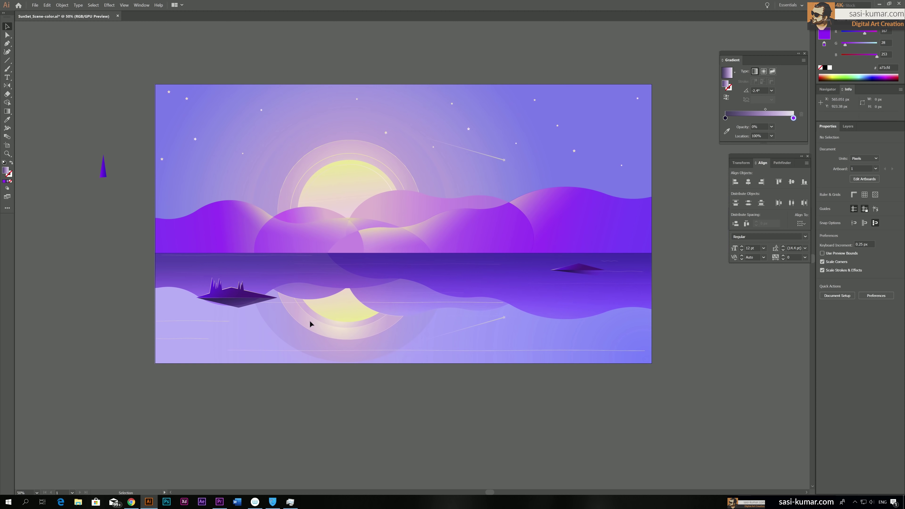
left_click_drag(379, 398, 328, 396)
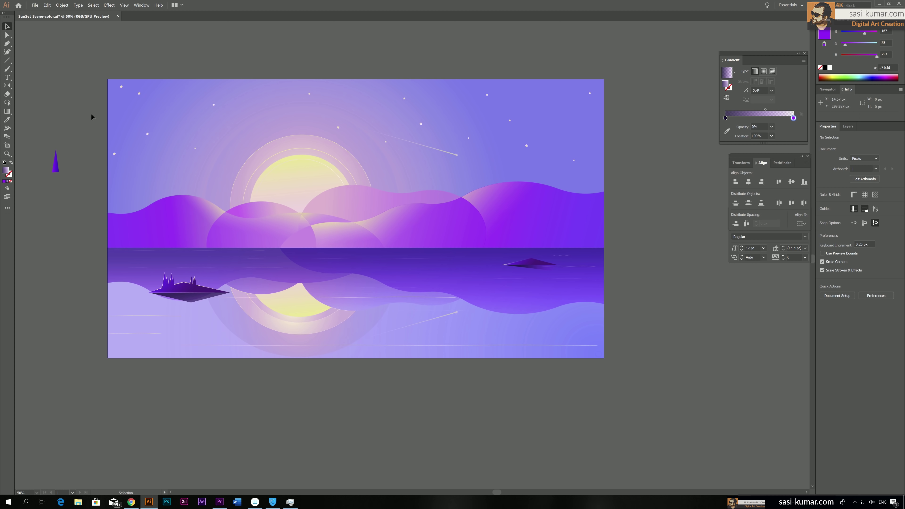
key("a")
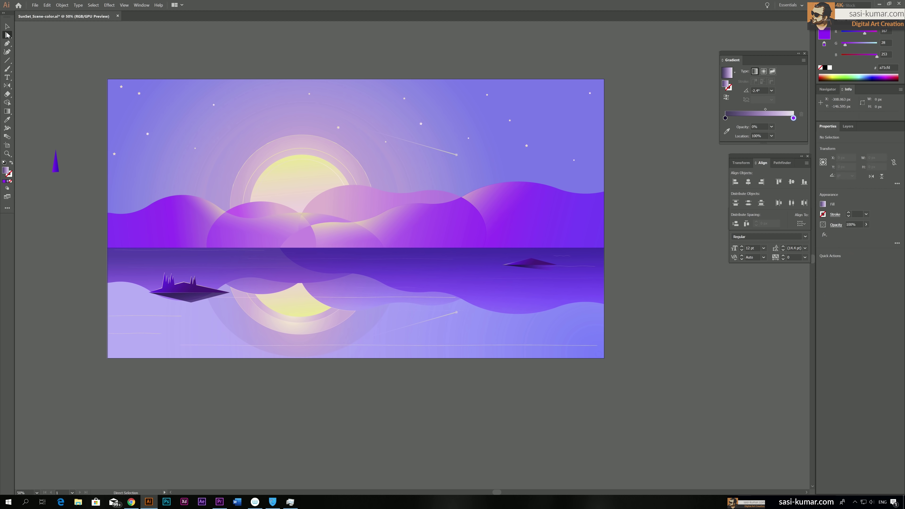
left_click(199, 291)
left_click(633, 282)
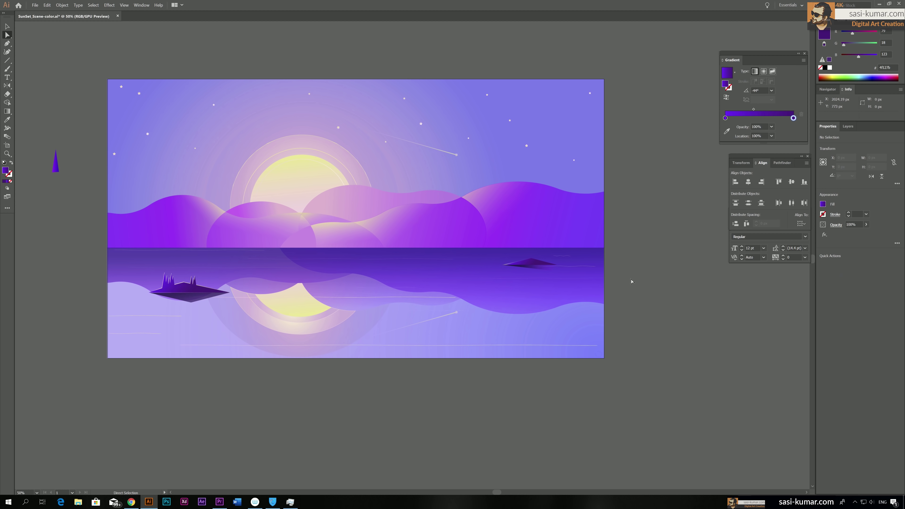
scroll(632, 281, "up", 1)
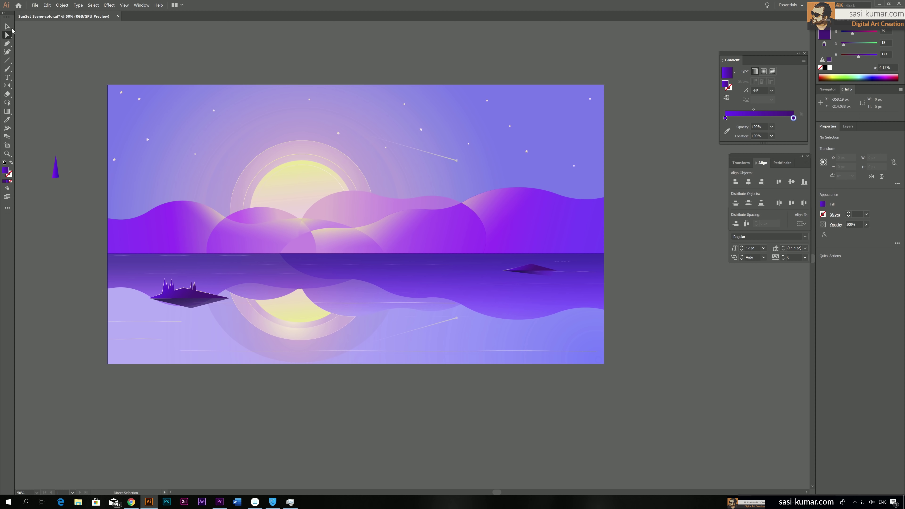
key("v")
Make a vertically reflected copy of the small right island and drag it onto the left water.
left_click(529, 274)
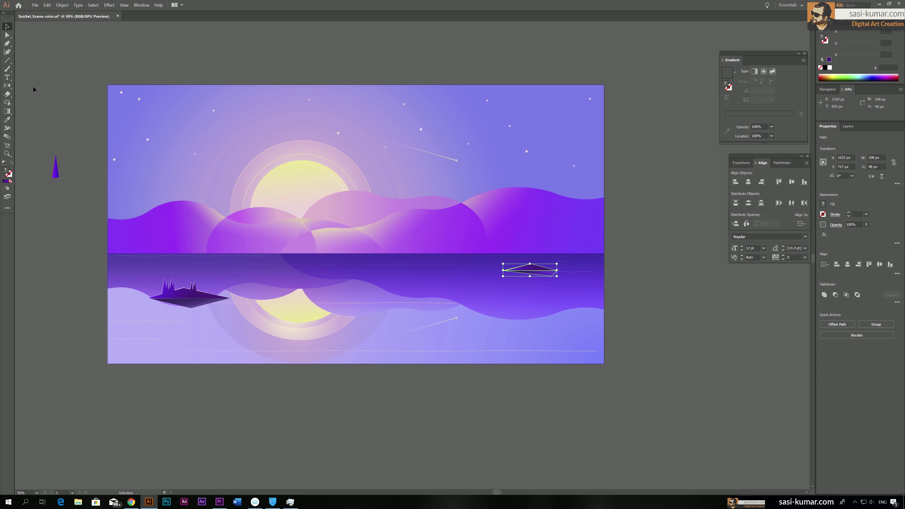
double_click(7, 85)
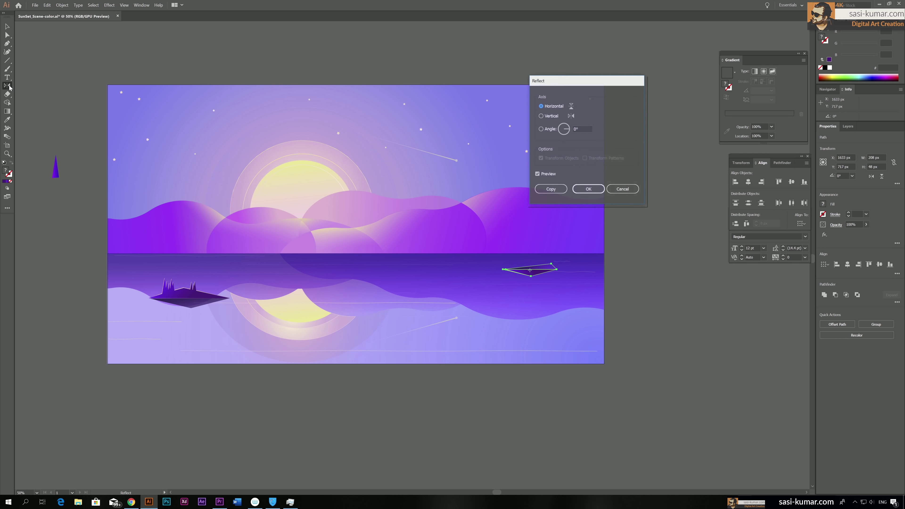
left_click(557, 118)
left_click(553, 191)
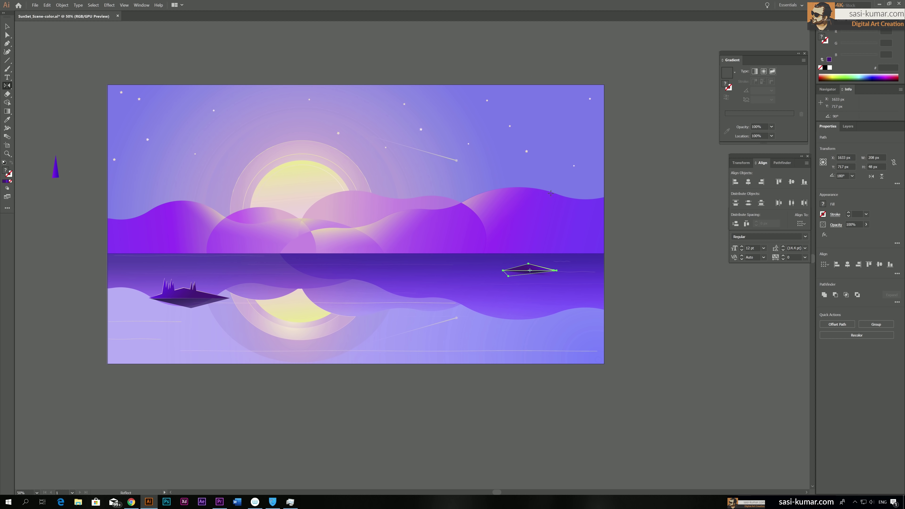
key("v")
left_click_drag(530, 268, 197, 262)
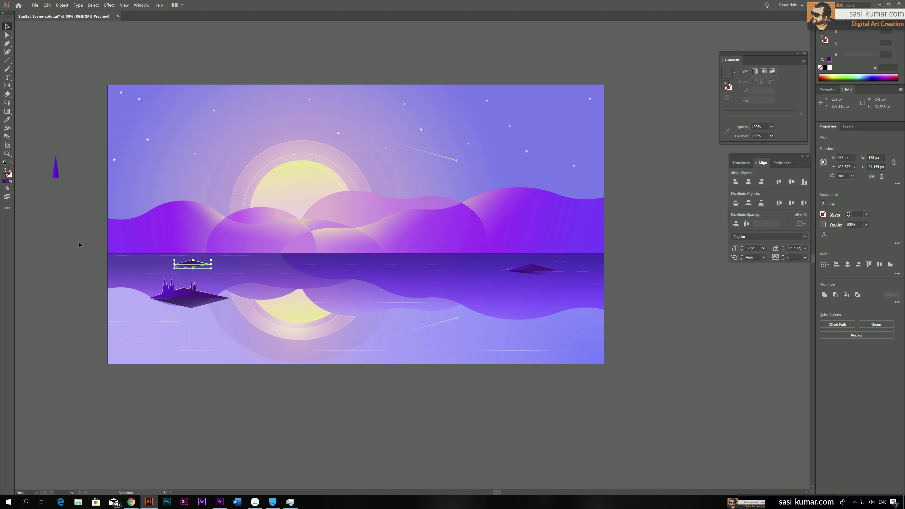
left_click(87, 234)
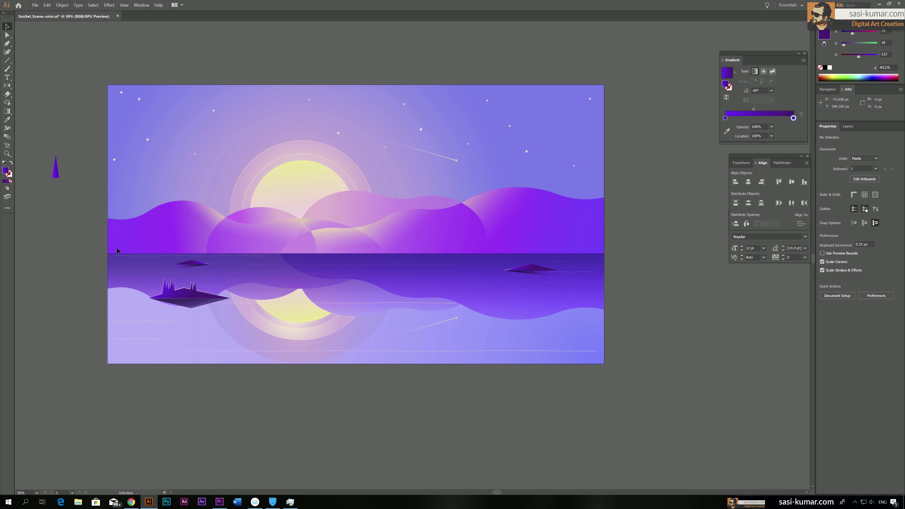
Pull the small island copy's lower anchor down and the large island's bottom point lower and left.
key("a")
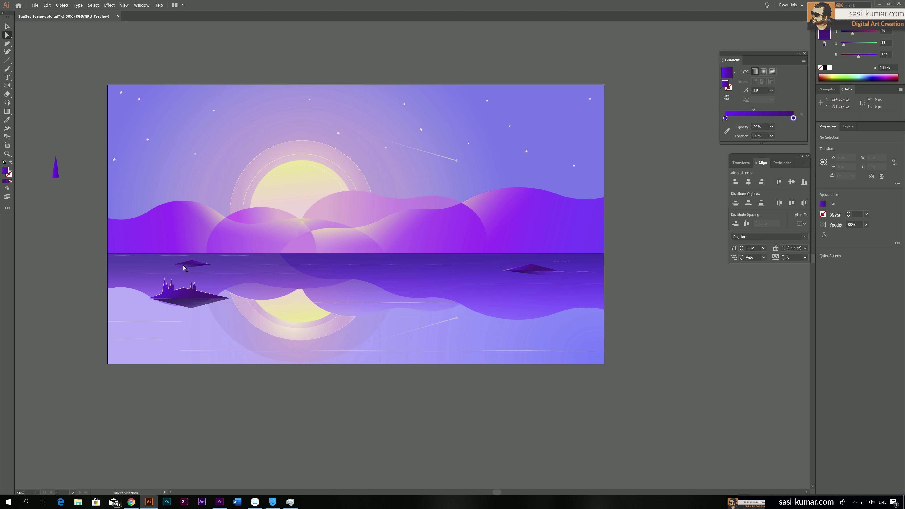
left_click(183, 270)
left_click_drag(183, 270, 183, 273)
left_click(192, 310)
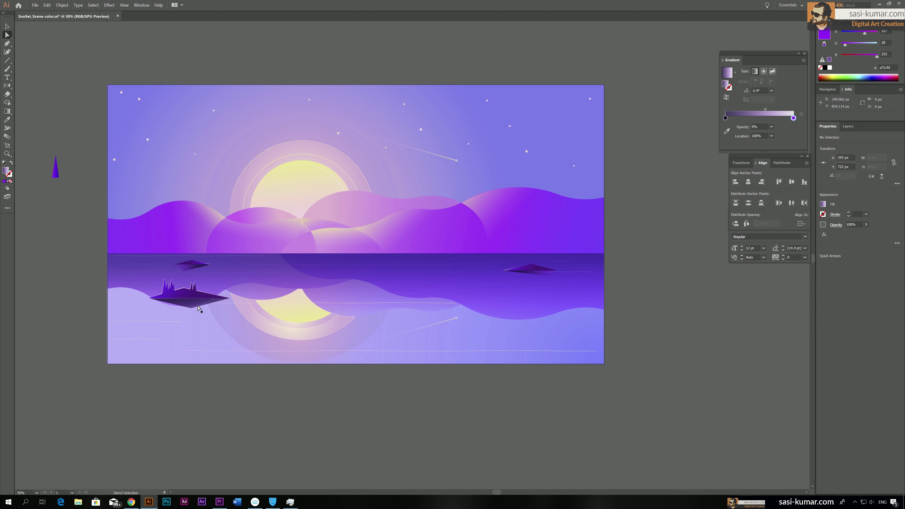
mouse_move(192, 310)
left_mouse_down()
mouse_move(173, 305)
mouse_move(175, 313)
left_mouse_up()
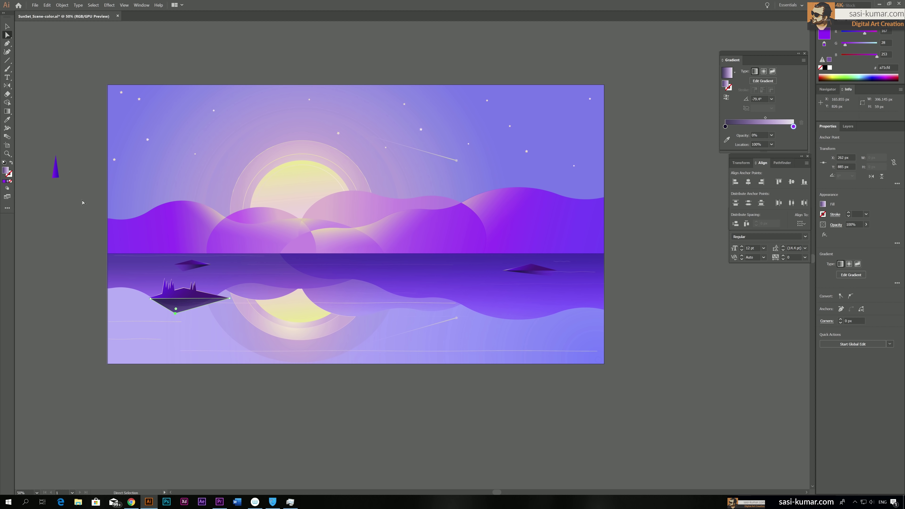
left_click(74, 191)
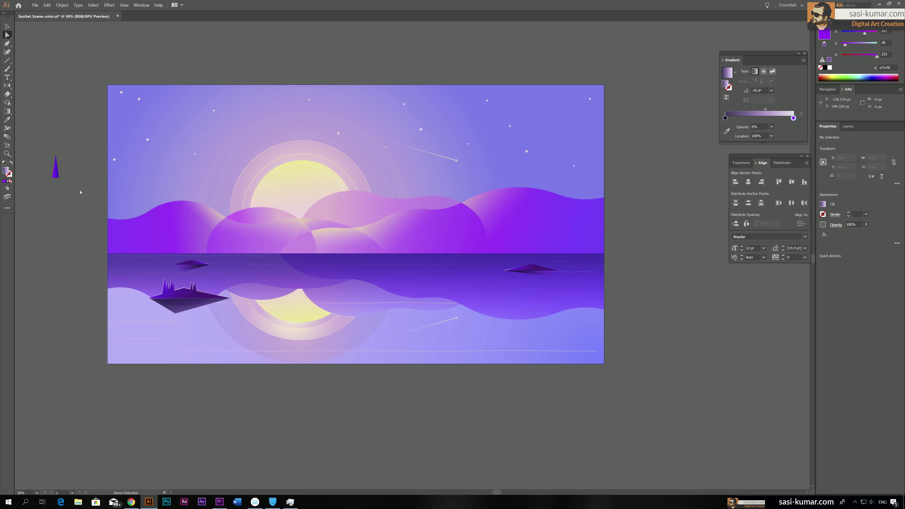
left_click(7, 27)
Stretch the small purple spike into a tall triangle, move it to the lower right, and tilt it slightly.
left_click(56, 174)
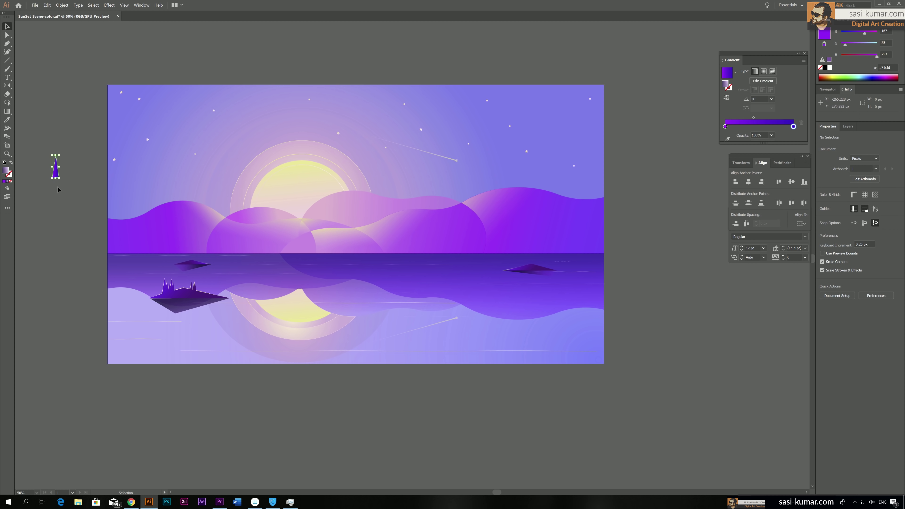
left_click_drag(59, 179, 85, 266)
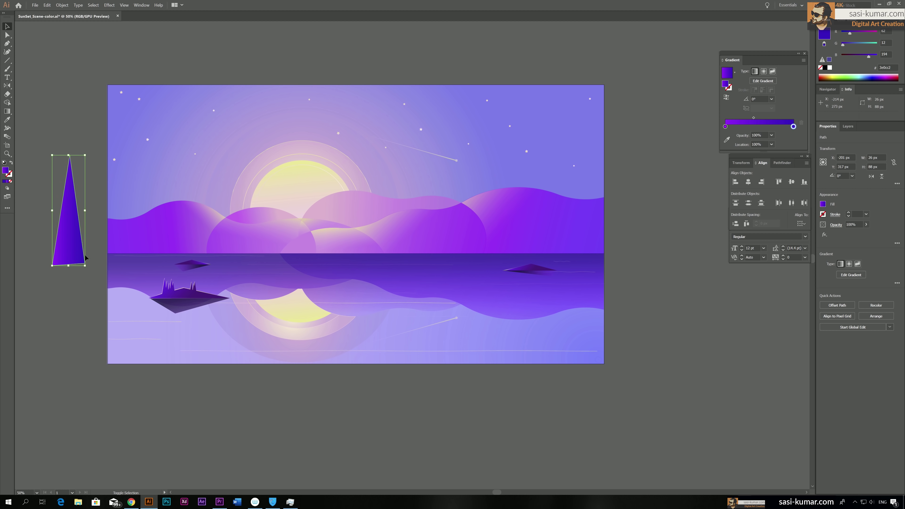
left_click_drag(460, 372, 562, 337)
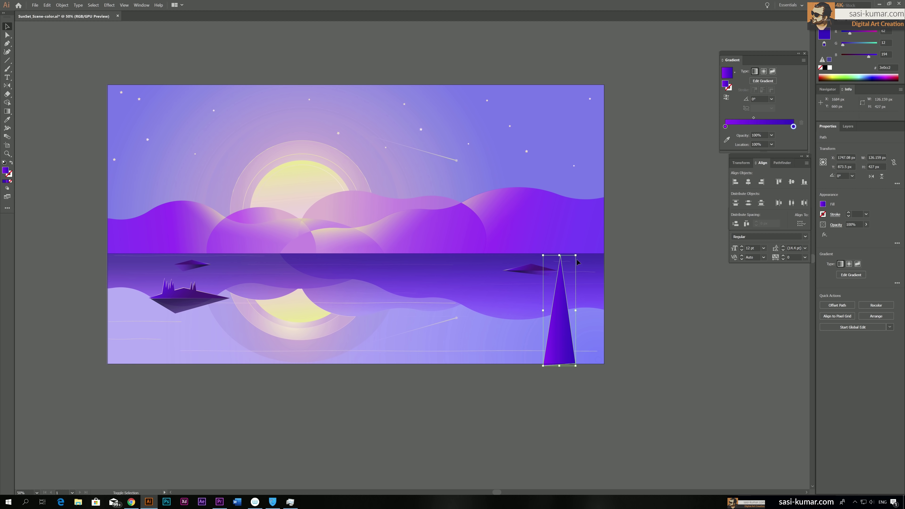
left_click_drag(580, 248, 582, 229)
left_click(574, 395)
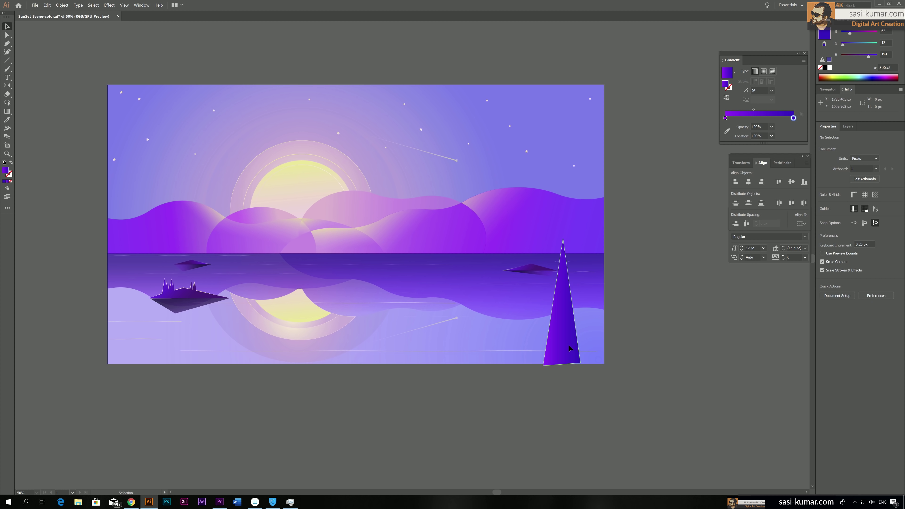
Add two copies to its right, each stretched taller, then shift all three triangles left.
left_click_drag(569, 344, 594, 338, "alt")
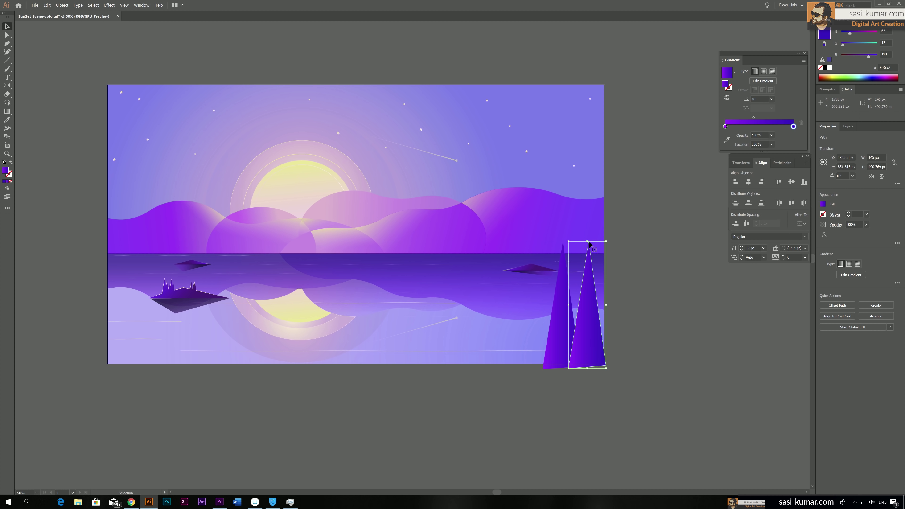
left_click_drag(589, 242, 586, 186)
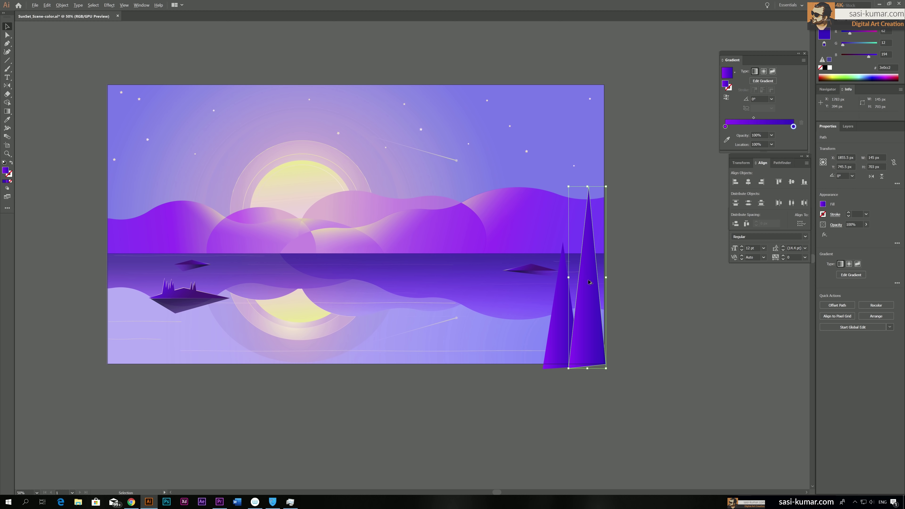
left_click_drag(589, 283, 602, 282, "alt")
left_click_drag(608, 187, 607, 134)
left_click_drag(588, 251, 582, 251)
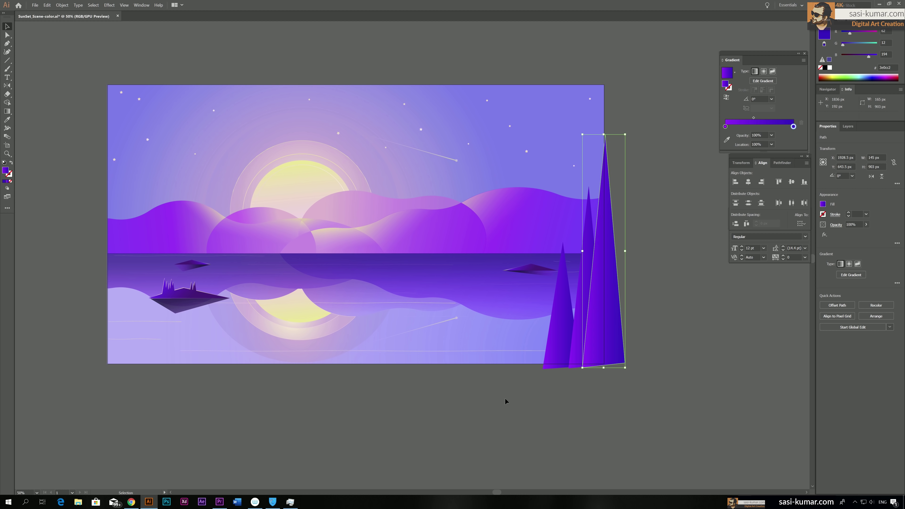
left_click_drag(651, 386, 601, 353)
left_click(646, 381)
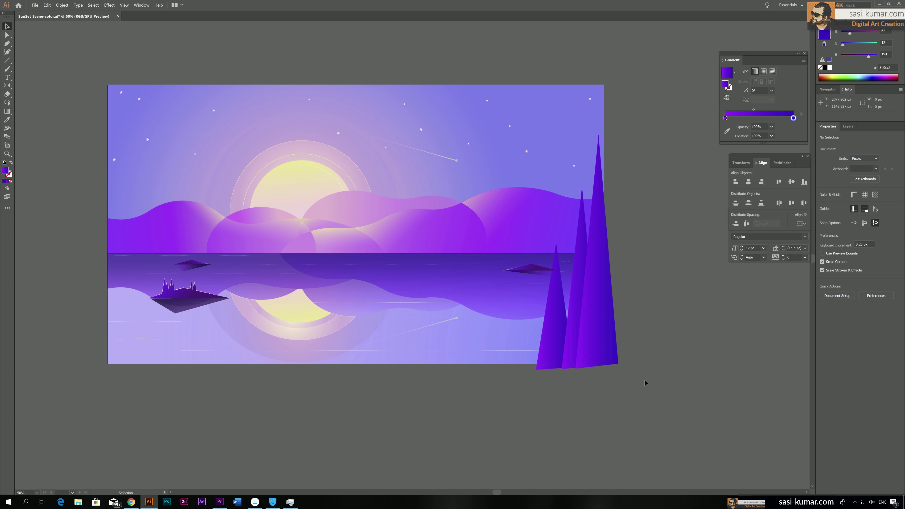
Check the tallest and middle triangles by selecting each in turn.
left_click(615, 330)
left_click(619, 416)
left_click(580, 270)
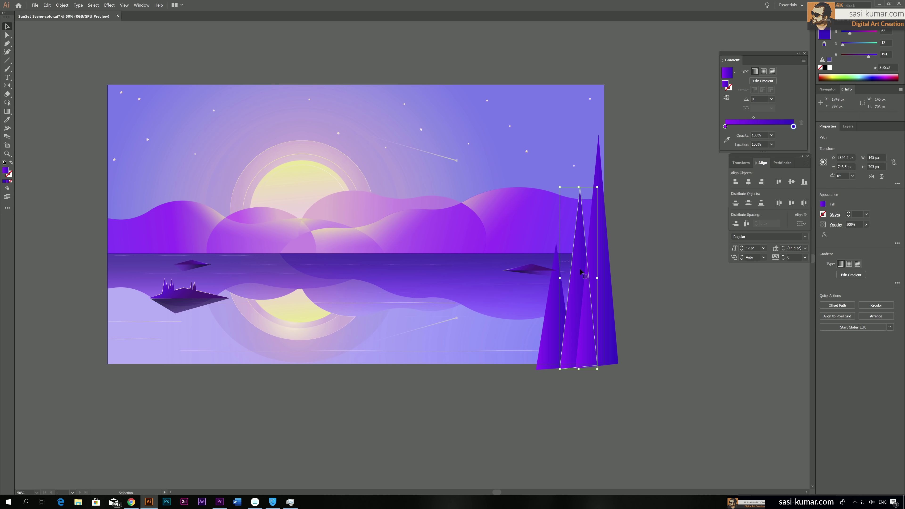
left_click(686, 299)
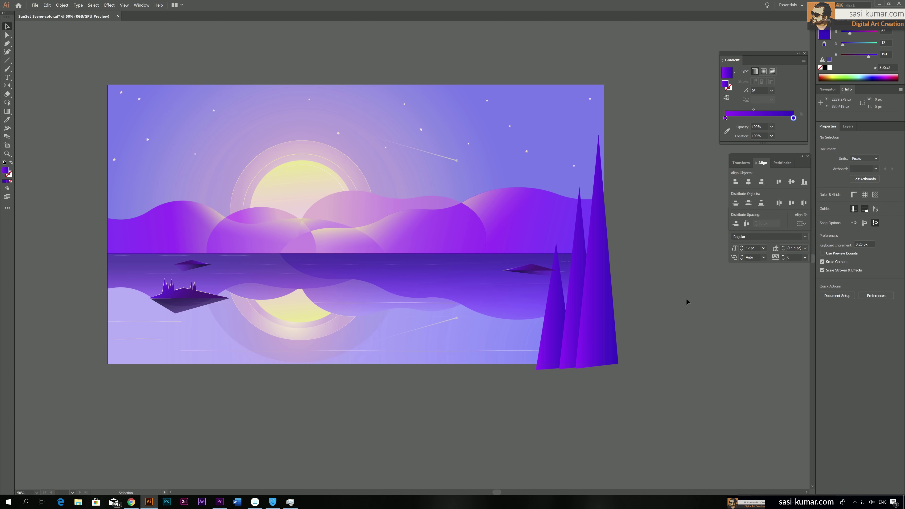
scroll(574, 363, "up", 1)
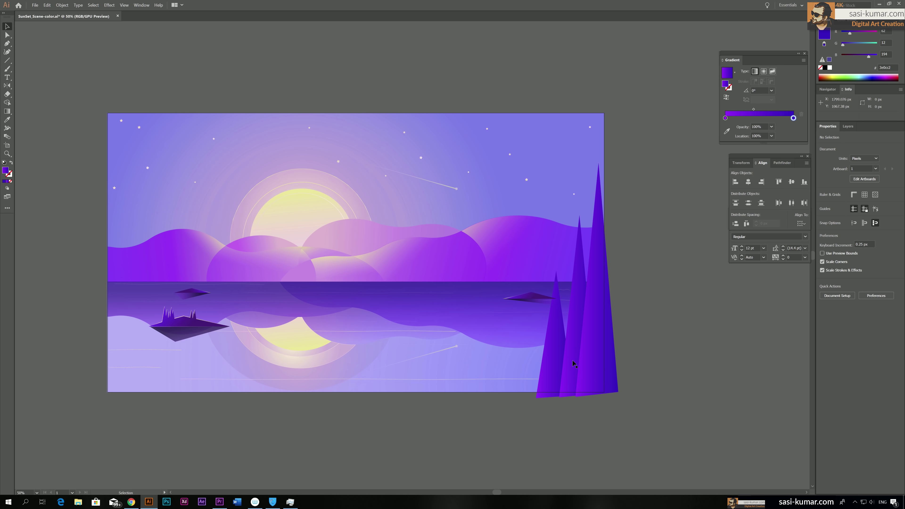
scroll(574, 364, "down", 2)
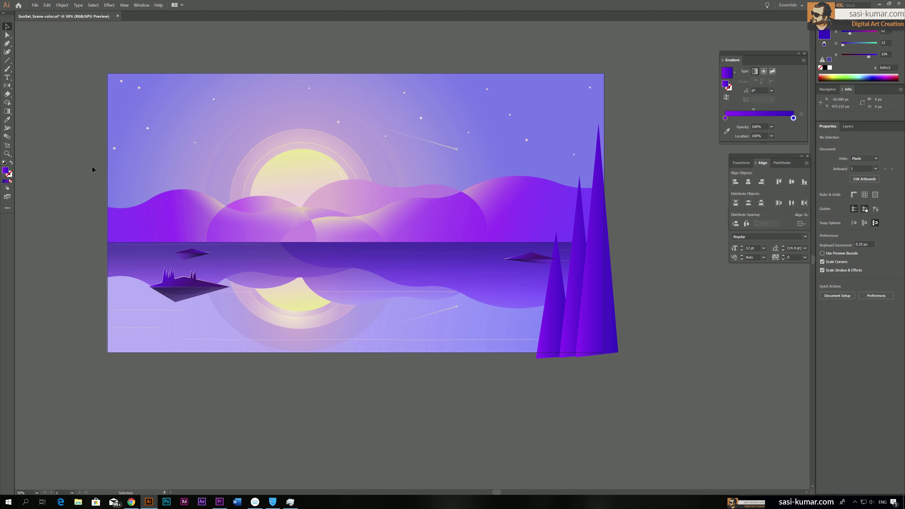
left_click(8, 61)
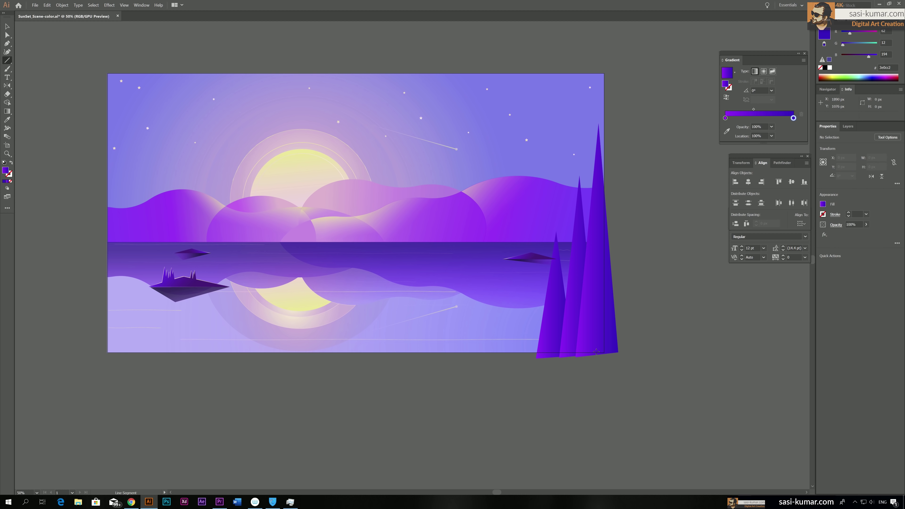
Draw a vertical trunk line beside the tallest triangle, nudge it right, and extend its bottom downward.
left_click_drag(597, 352, 596, 246)
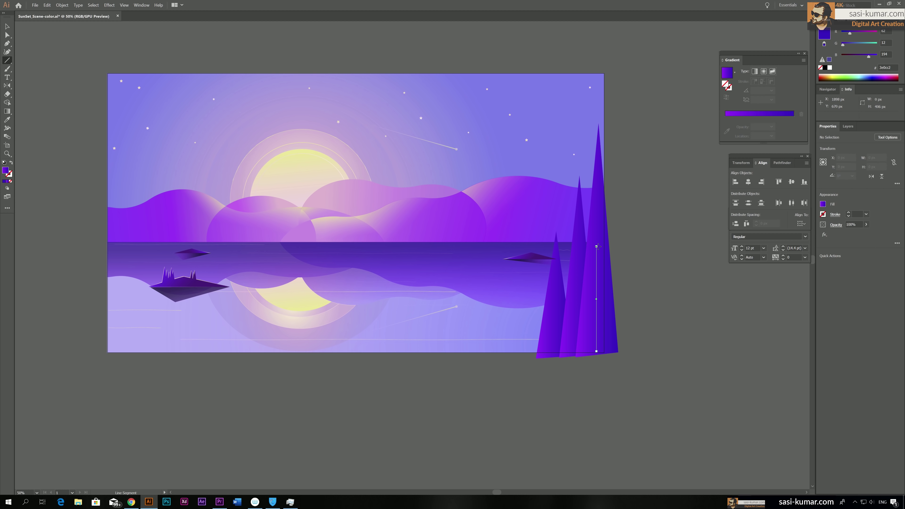
left_click(8, 27)
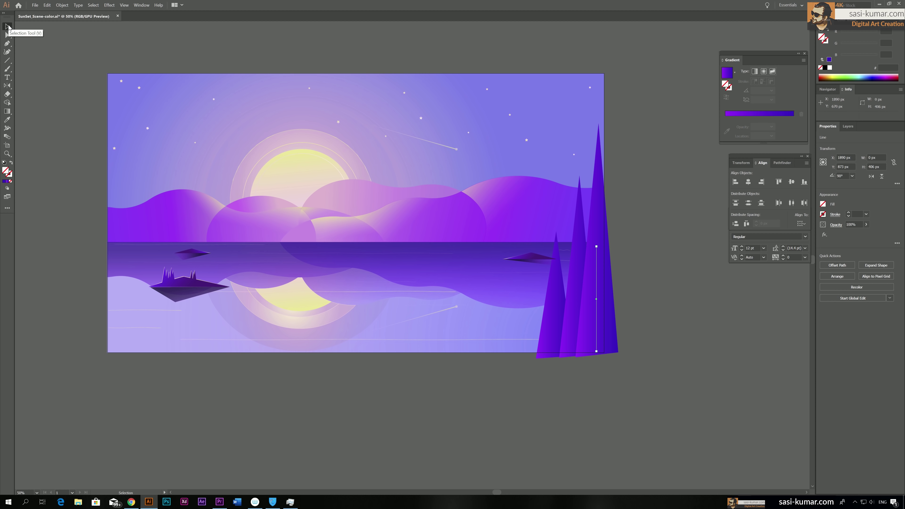
key("Right")
key("Right")
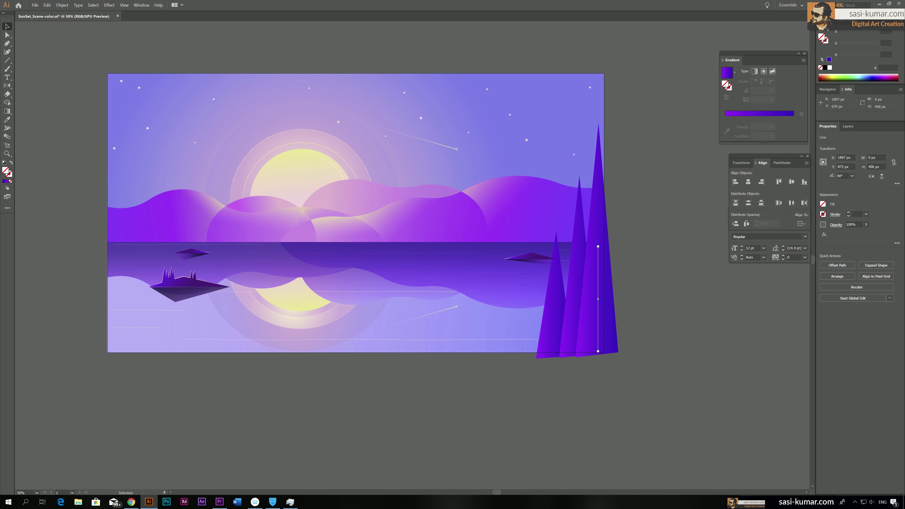
left_click(7, 34)
left_click_drag(599, 352, 598, 375)
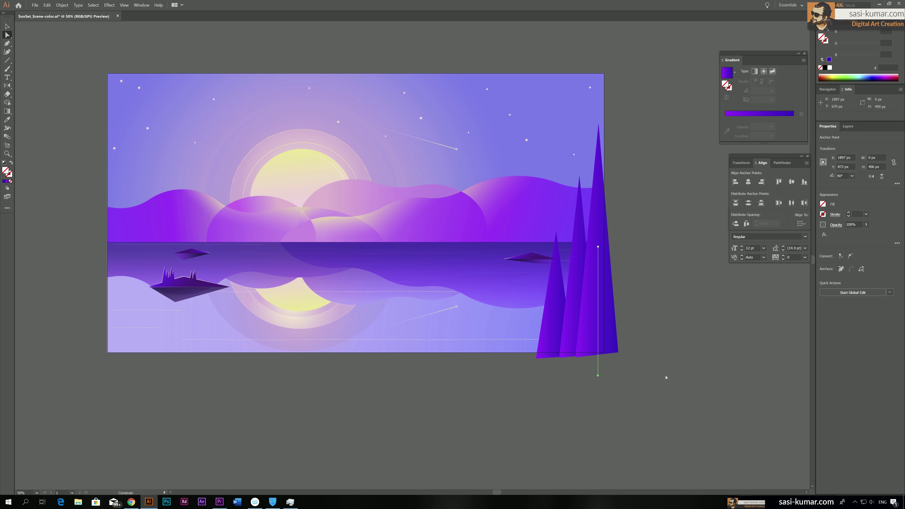
left_click(666, 377)
left_click(598, 375)
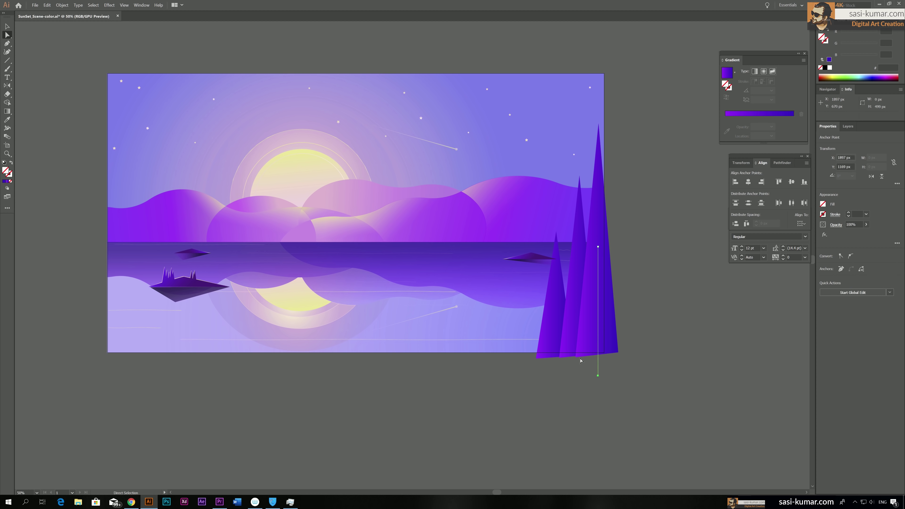
Give the trunk a near-black purple 0e0214 stroke with the tapering triangular width profile.
double_click(9, 177)
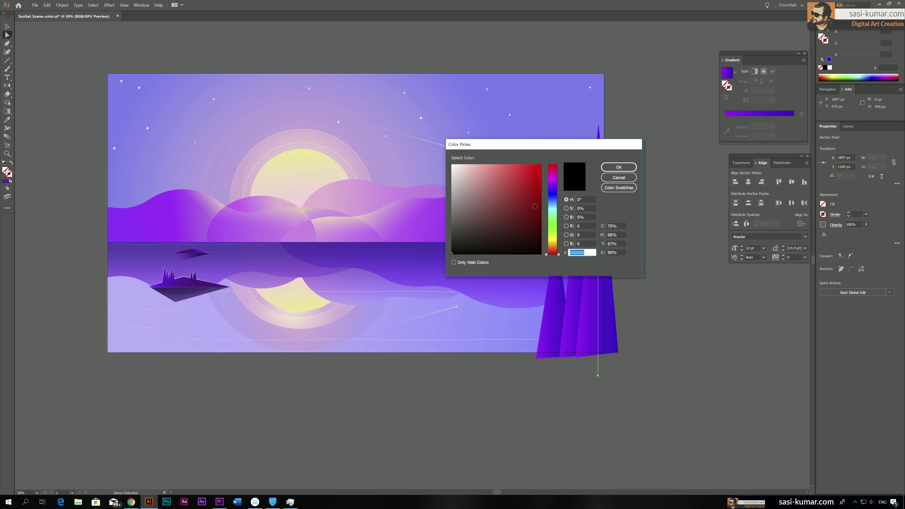
left_click(466, 241)
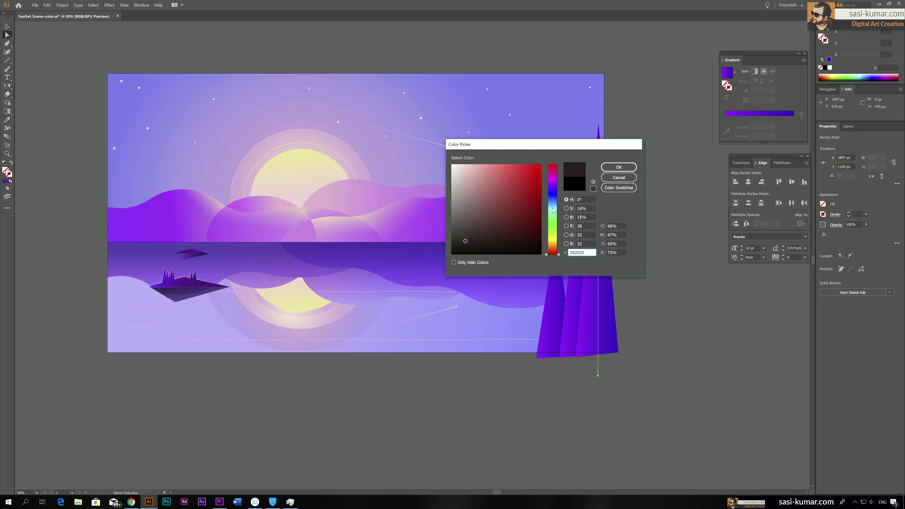
left_click_drag(553, 209, 553, 187)
left_click_drag(487, 235, 529, 248)
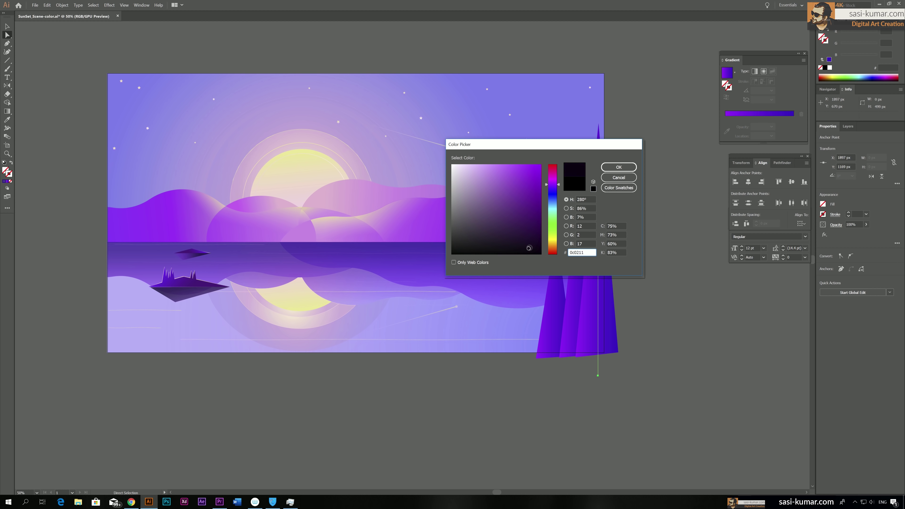
left_click(620, 167)
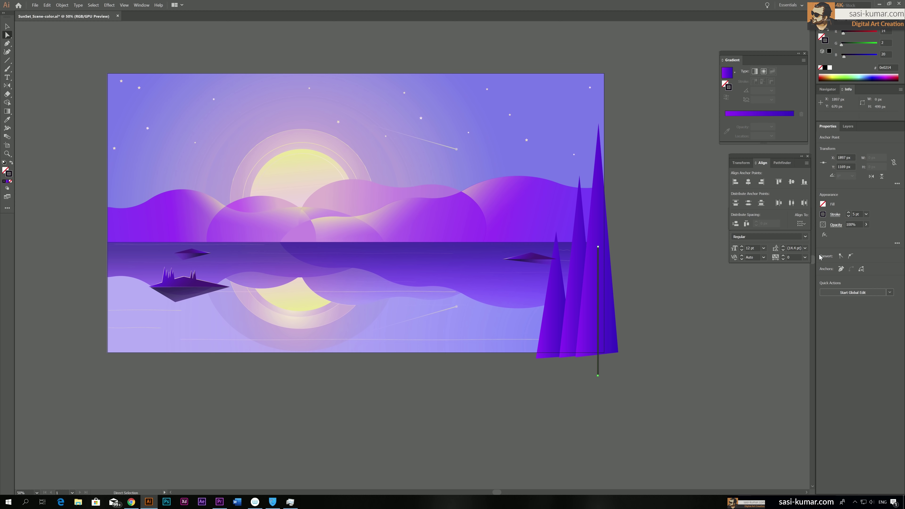
left_click(836, 214)
left_click(817, 325)
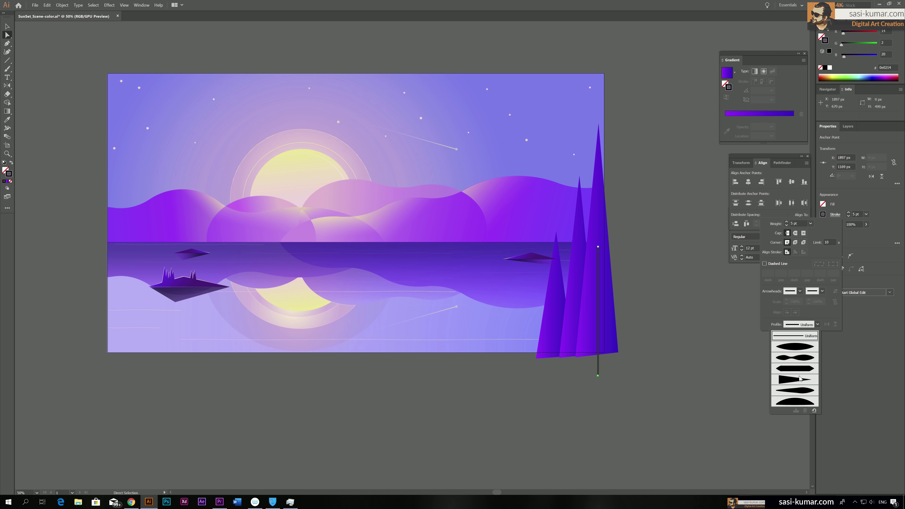
left_click(797, 381)
Extend the trunk's top anchor higher up the tallest tree and zoom in on the trees.
left_click(7, 35)
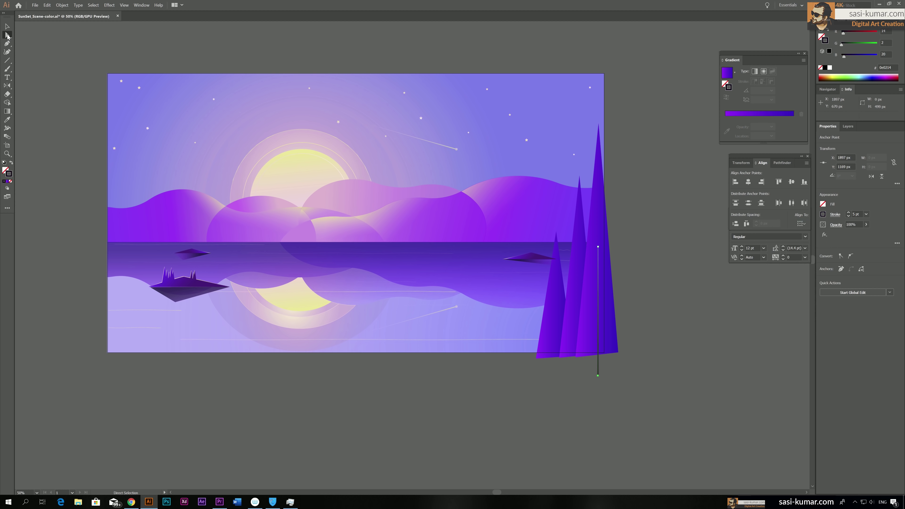
left_click(688, 192)
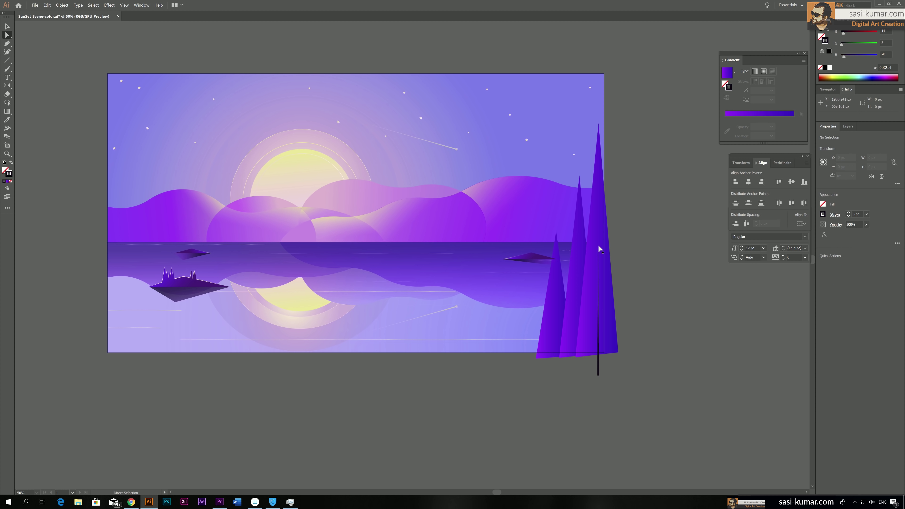
left_click_drag(598, 247, 599, 197)
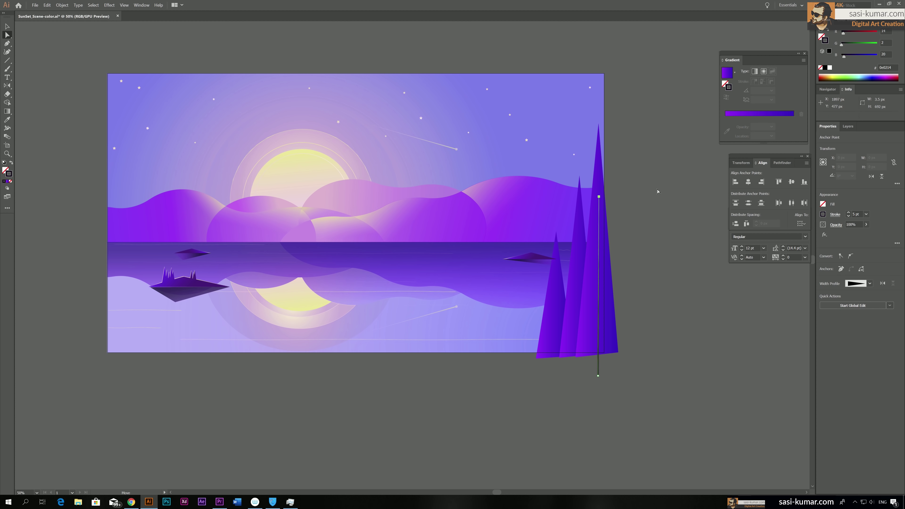
left_click(658, 192)
key("ctrl+equal")
key("ctrl+equal")
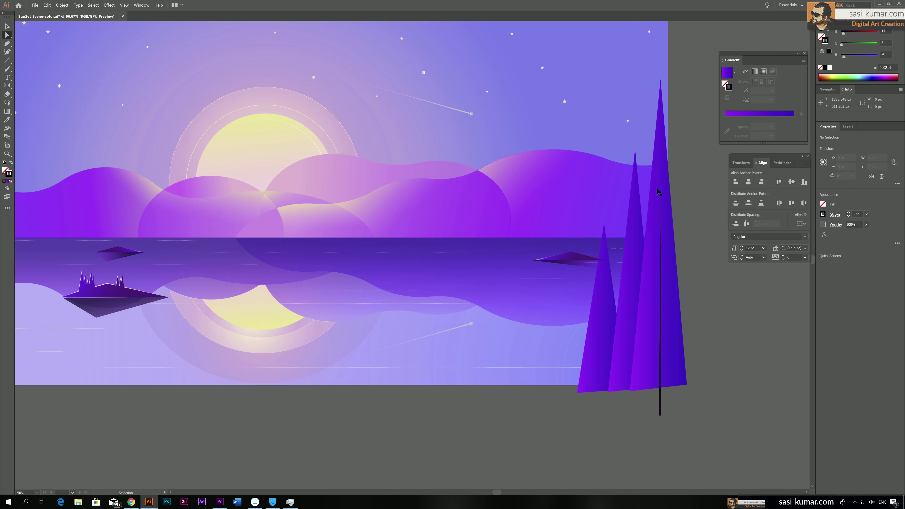
left_click_drag(657, 188, 413, 146)
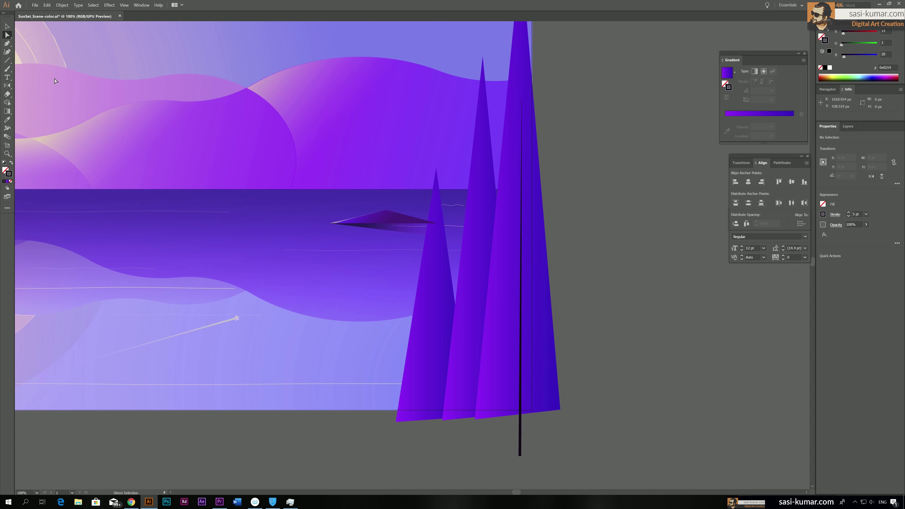
left_click(7, 27)
Bring the trunk line in front of the trees via Arrange > Bring to Front.
key("ctrl+a")
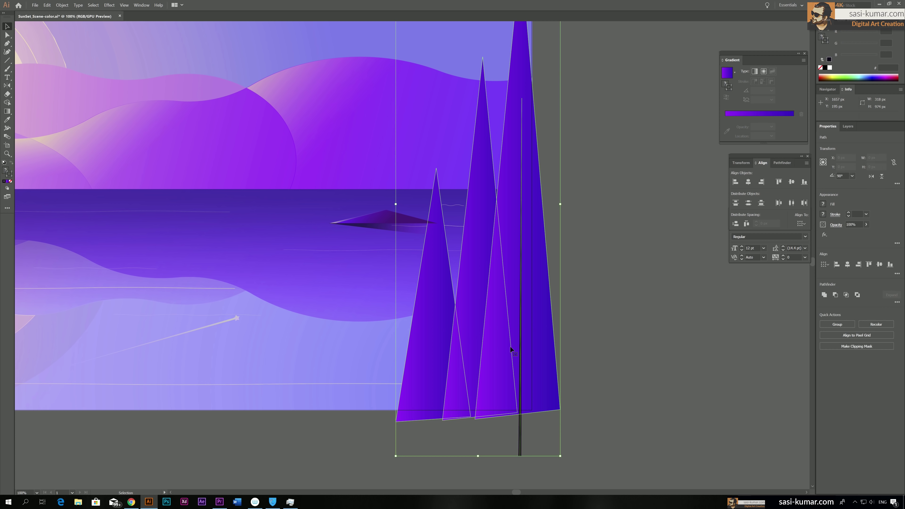
right_click(499, 346)
mouse_move(542, 440)
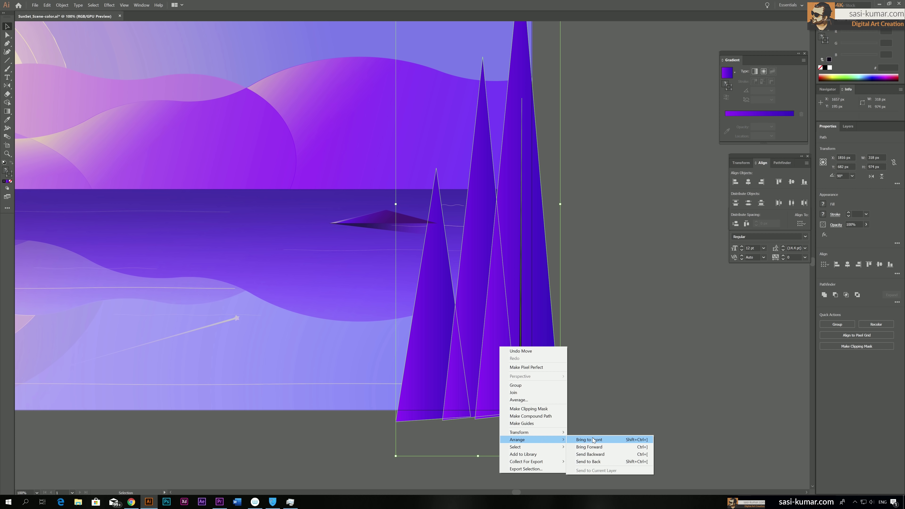
left_click(593, 440)
left_click(606, 348)
Draw three branch lines from the trunk: lower and upper angling left, one angling right.
key("backslash")
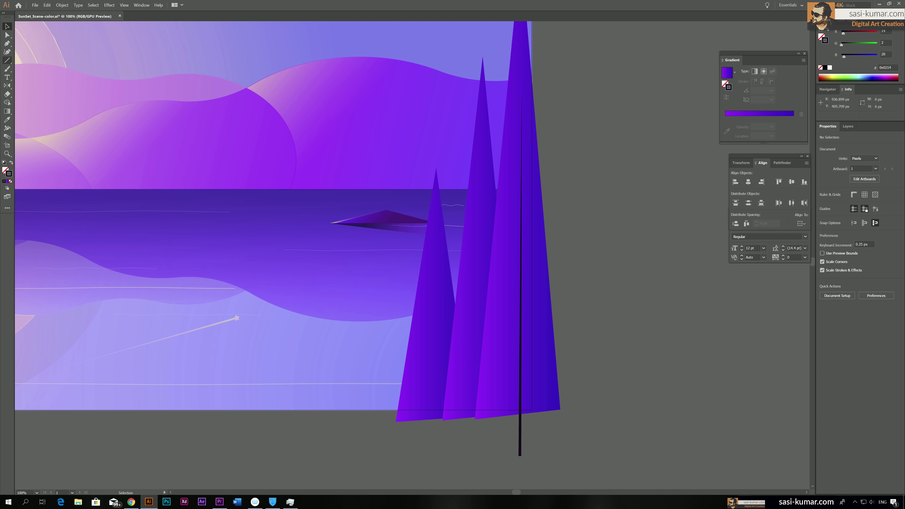
left_click_drag(519, 388, 489, 359)
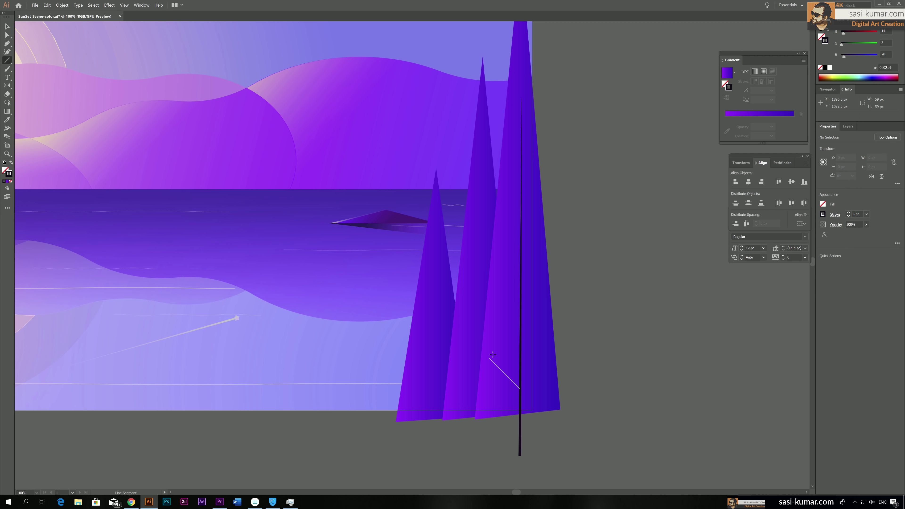
left_click_drag(537, 277, 541, 286)
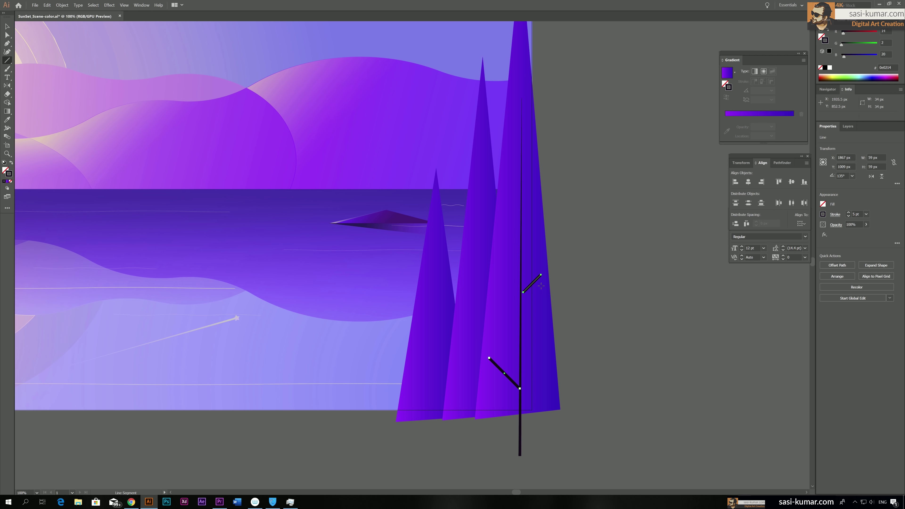
left_click_drag(520, 215, 504, 198)
left_click(5, 27)
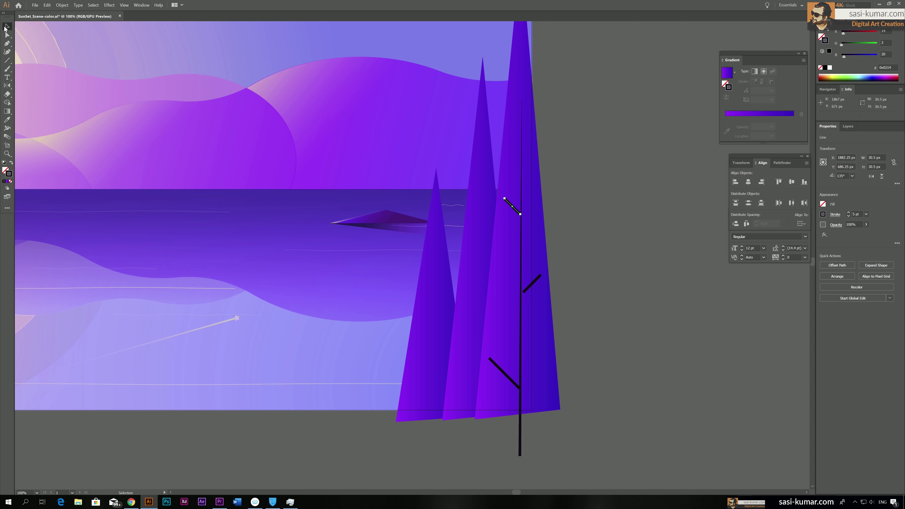
left_click(664, 345)
Nudge the right-hand branch left so it meets the trunk.
left_click(509, 210)
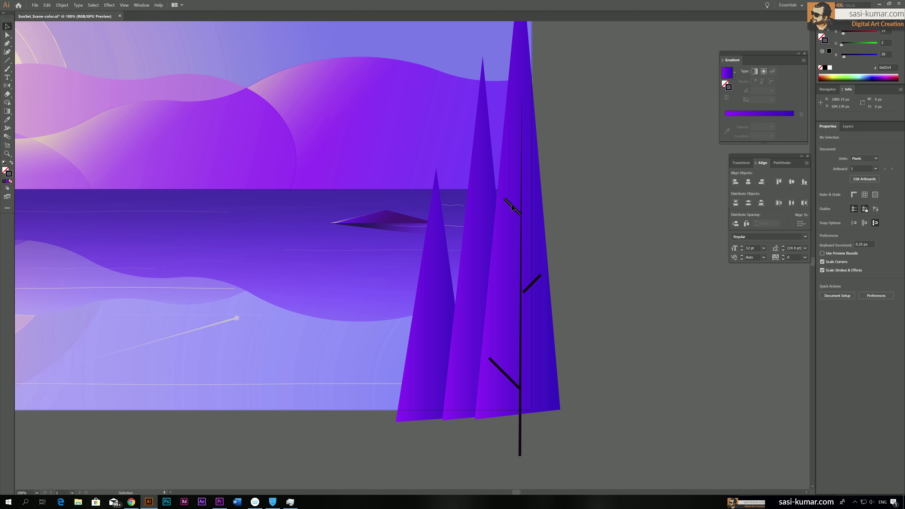
left_click(530, 288)
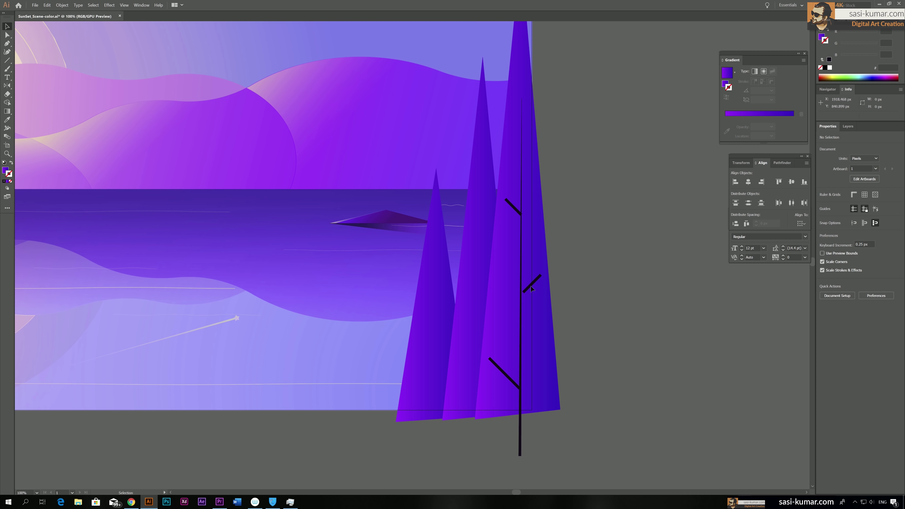
left_click(530, 289)
left_click(530, 289)
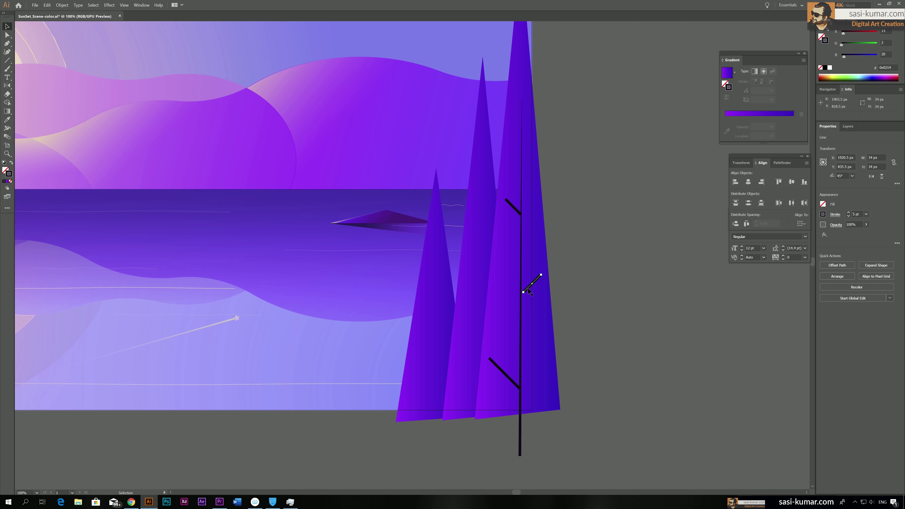
key("Left")
key("Left")
Select all three branches and apply a tapered width profile to their strokes.
left_click(517, 211, "shift")
left_click(504, 373, "shift")
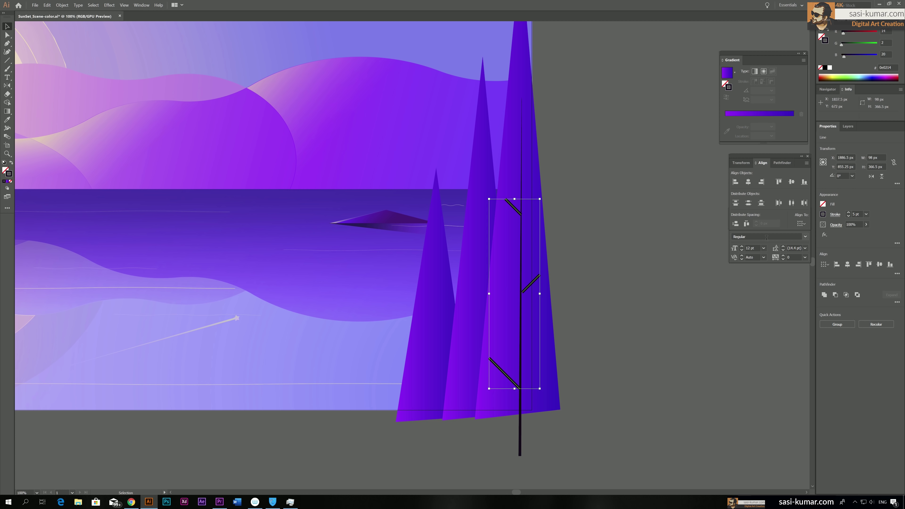
left_click(835, 214)
left_click(814, 325)
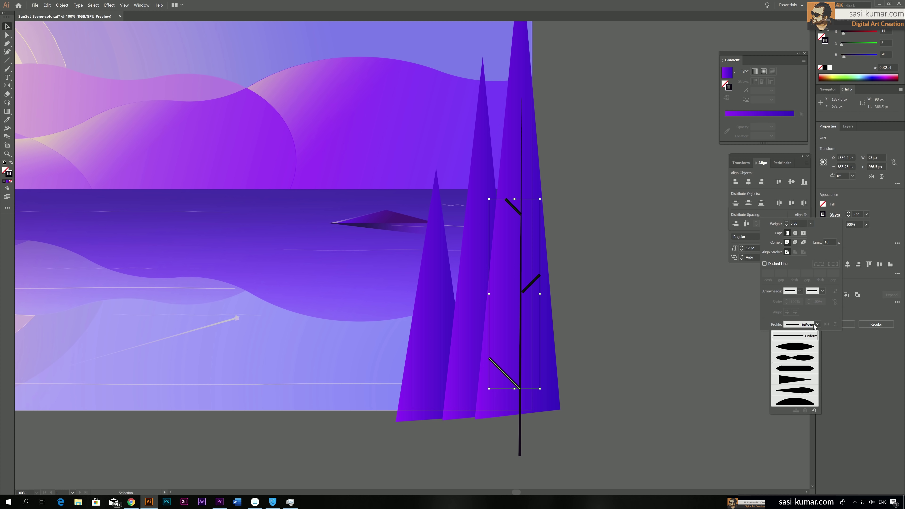
left_click(801, 394)
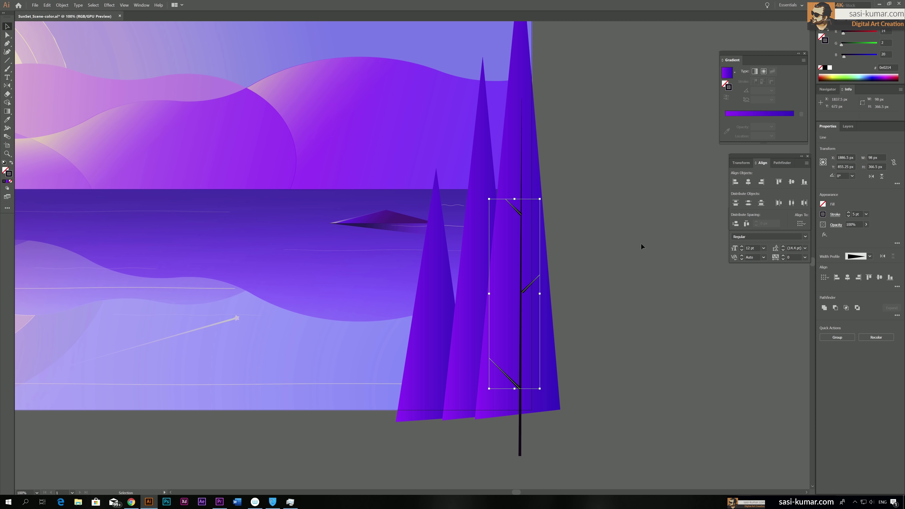
left_click(614, 415)
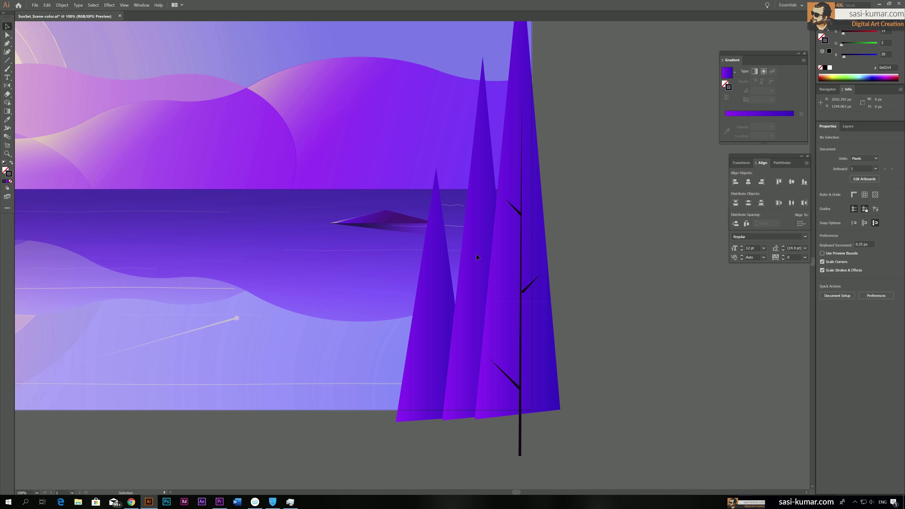
Select only the trunk and branch lines, group them, and copy the group.
left_click_drag(495, 191, 495, 191)
left_click(506, 251, "shift")
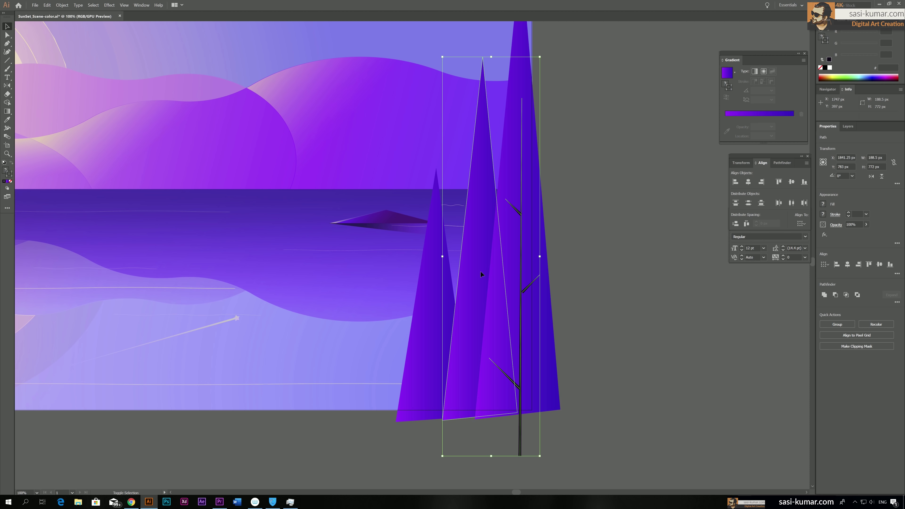
left_click(480, 271, "shift")
key("a")
key("ctrl+g")
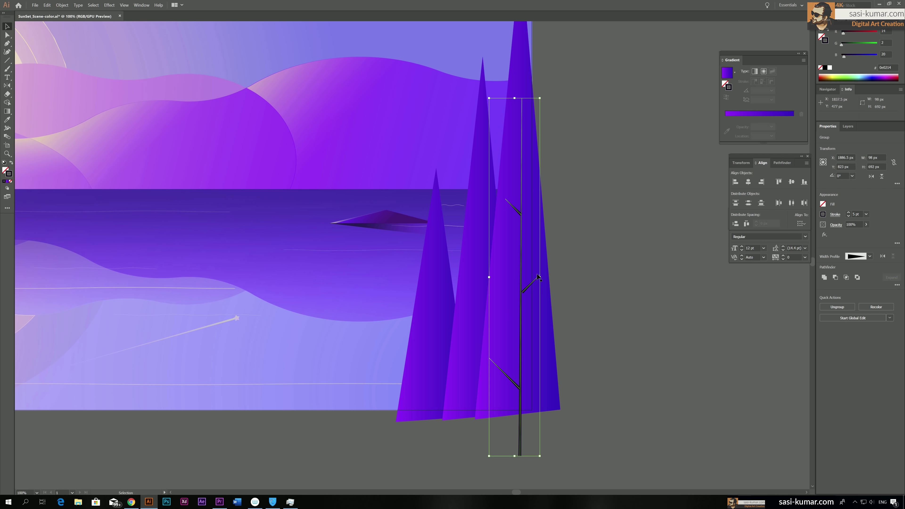
key("ctrl+c")
Paste the trunk copy into the middle tree, move it on, and shrink it to fit.
double_click(483, 265)
key("ctrl+f")
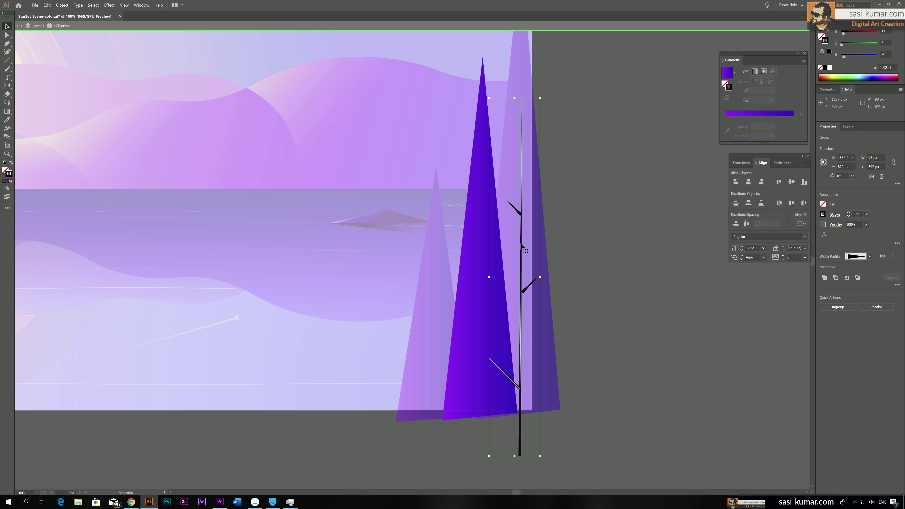
left_click(485, 257)
left_click(521, 289)
left_click_drag(522, 290, 484, 300)
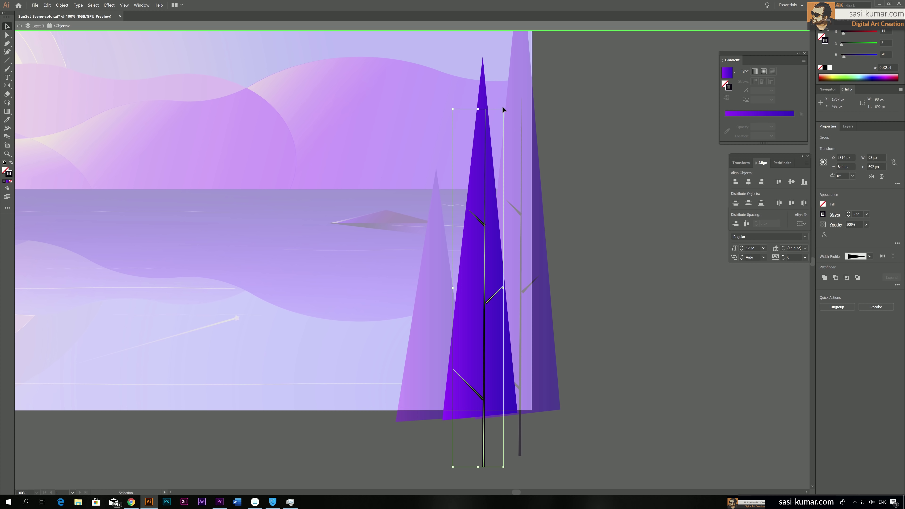
left_click(494, 125)
left_click(487, 296)
left_click_drag(503, 110, 496, 142)
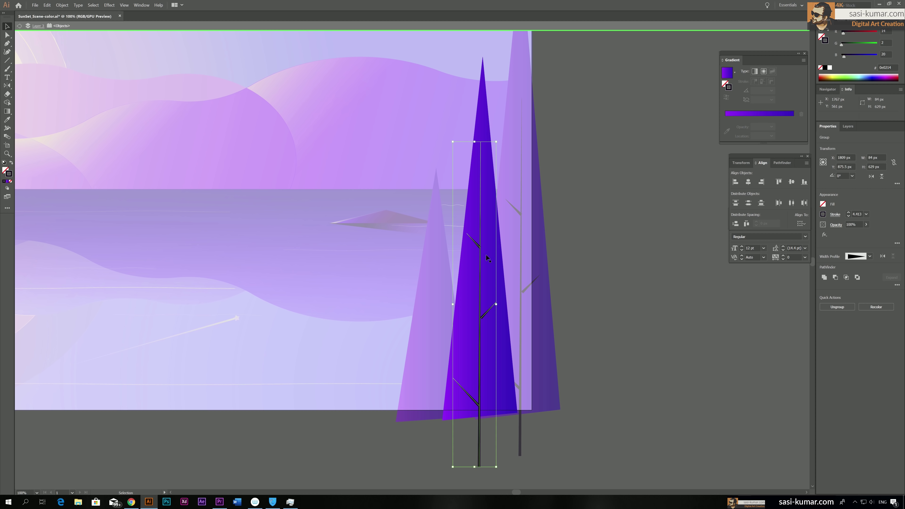
key("Right")
key("Right")
key("Right")
key("Right")
key("Right")
key("Right")
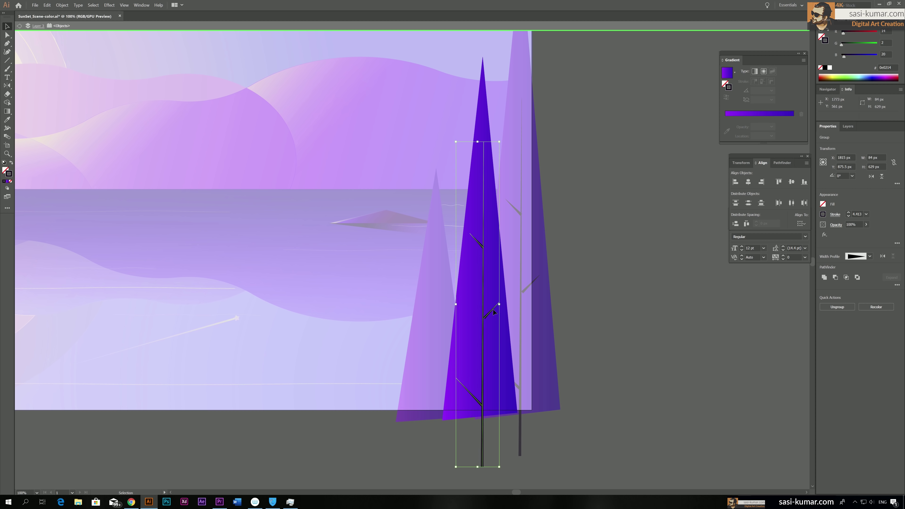
Reposition the middle trunk's right, upper-left and lower-left branches along the shortened trunk.
double_click(493, 311)
left_click_drag(491, 310, 490, 297)
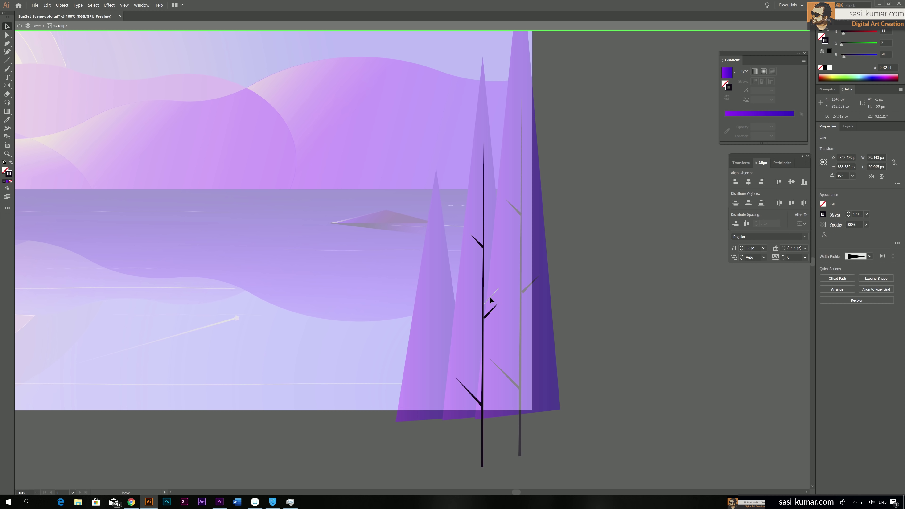
left_click(479, 244)
left_click_drag(476, 249, 476, 254)
left_click(475, 400)
left_click_drag(476, 398, 475, 383)
double_click(573, 351)
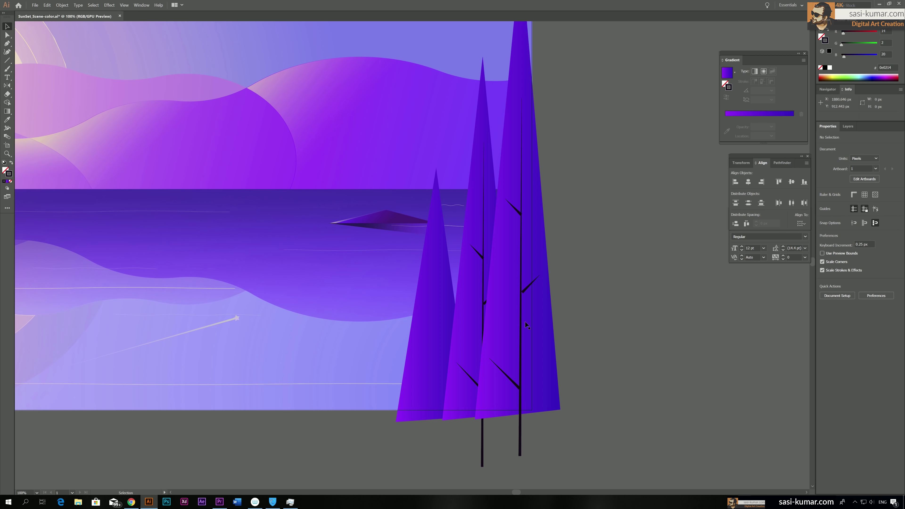
Paste the trunk group into the left tree, scale it down, and move it into place.
double_click(441, 287)
key("ctrl+v")
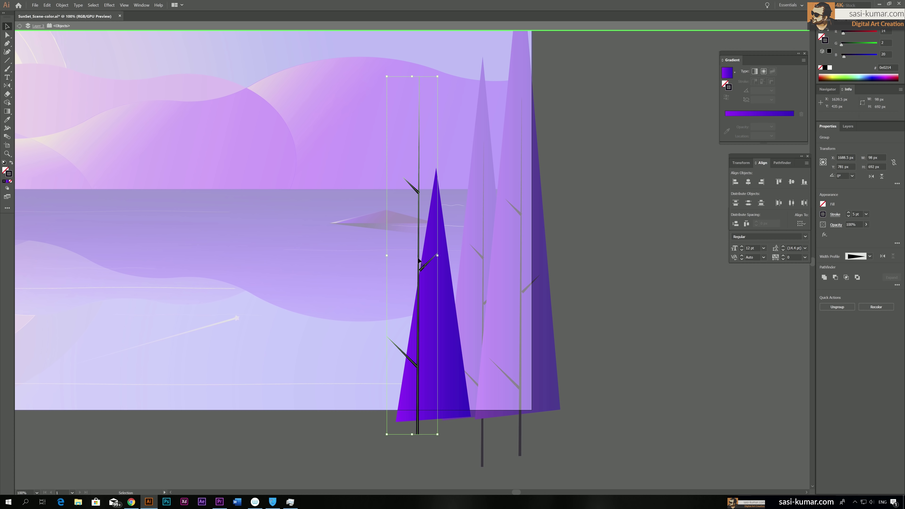
left_click_drag(438, 76, 417, 167)
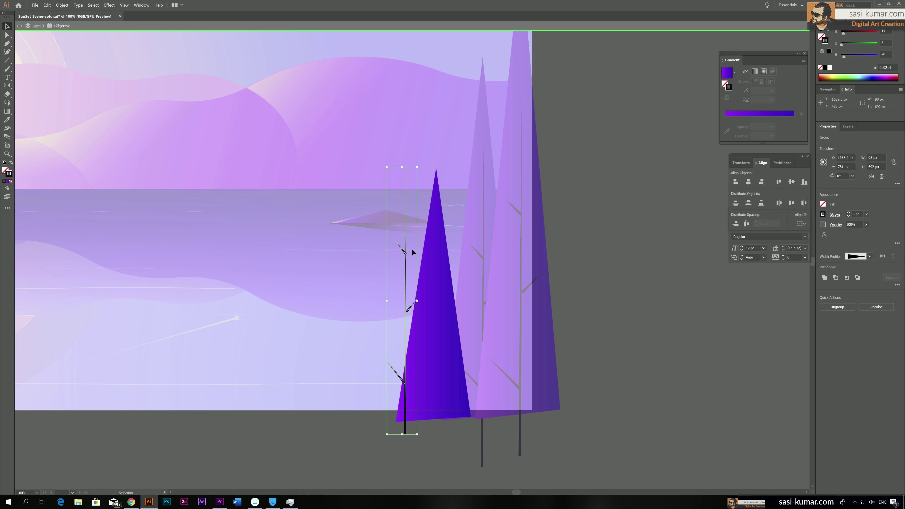
left_click_drag(406, 298, 438, 357)
scroll(437, 357, "down", 1)
left_click(429, 412)
left_click(427, 410)
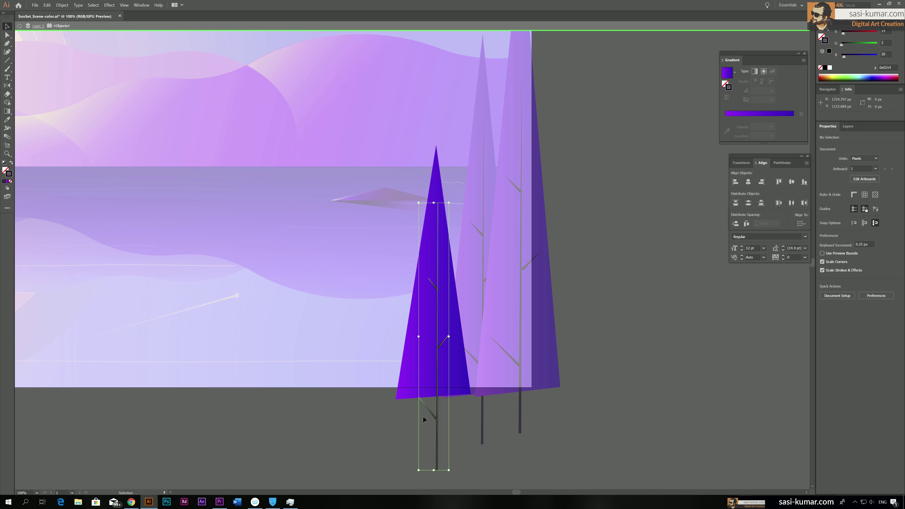
left_click(431, 411)
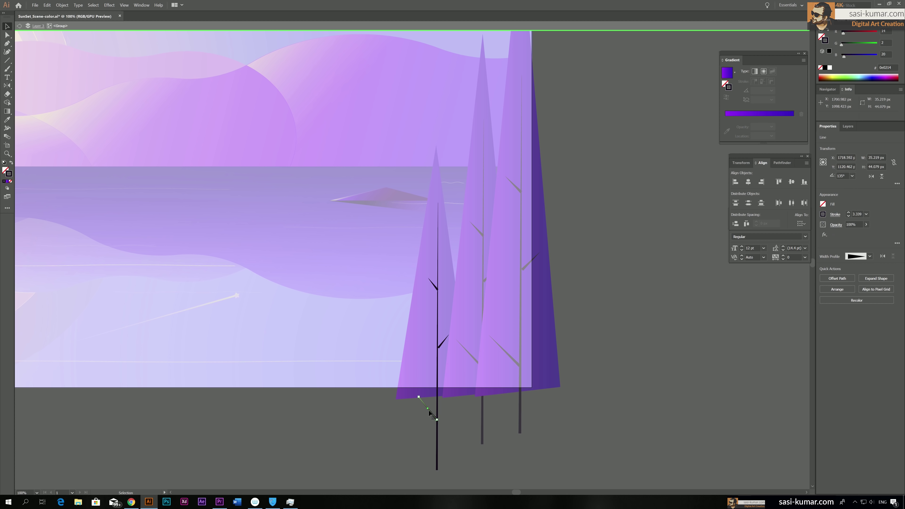
double_click(451, 421)
Reflect the left tree's trunk across the vertical axis.
left_click(437, 421)
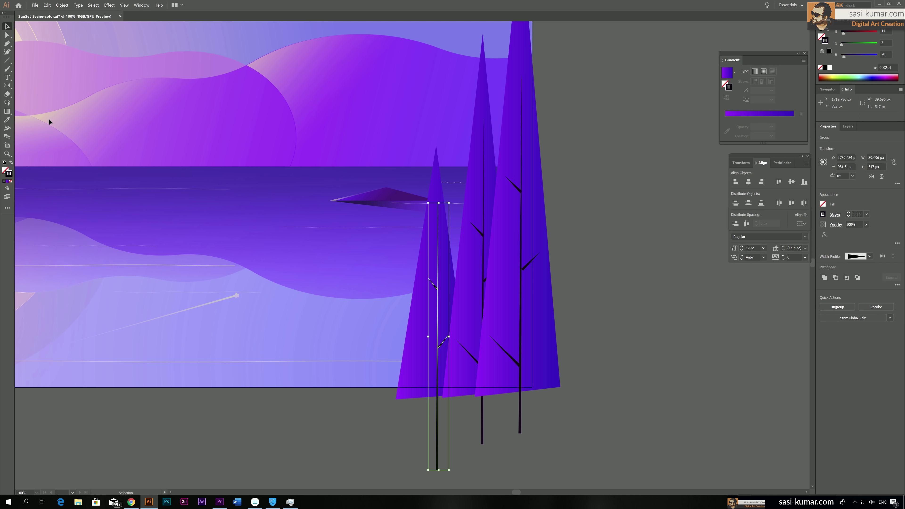
double_click(7, 86)
left_click(581, 189)
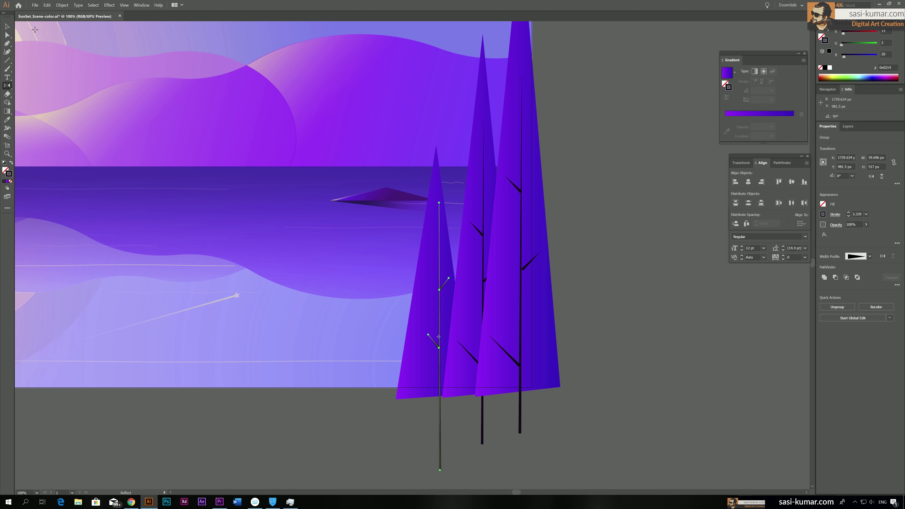
left_click(7, 26)
left_click(605, 143)
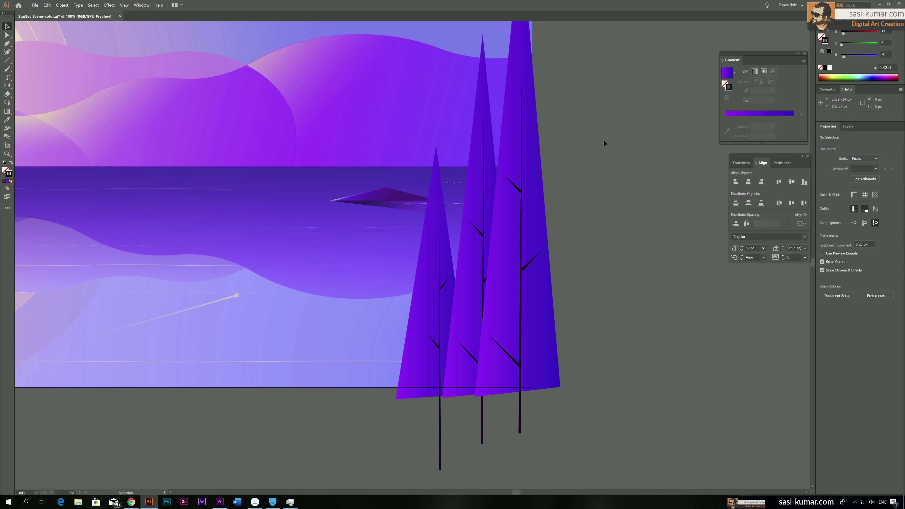
Zoom out twice and pan to frame the full artboard, then zoom back in to 50%.
key("ctrl+minus")
key("ctrl+minus")
left_click_drag(588, 143, 664, 168)
key("ctrl+minus")
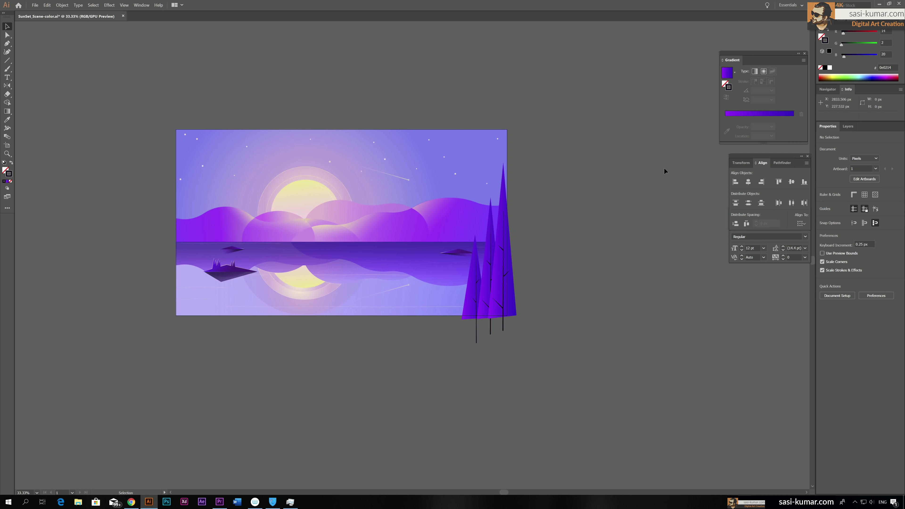
left_click_drag(609, 169, 614, 168)
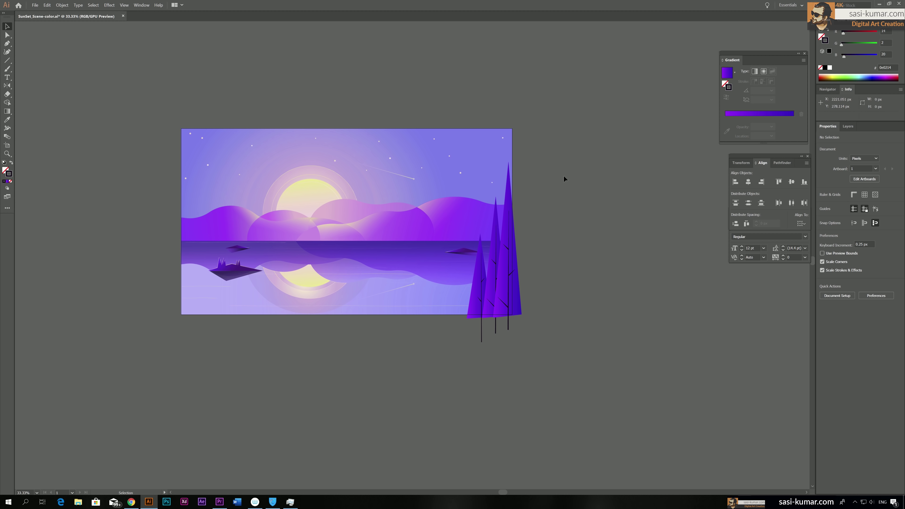
left_click_drag(569, 172, 575, 161)
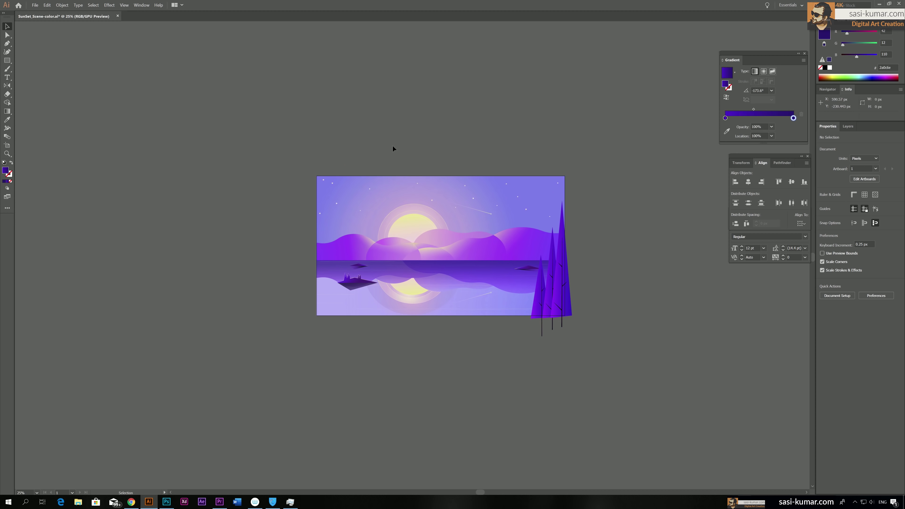
key("ctrl+equal")
key("ctrl+equal")
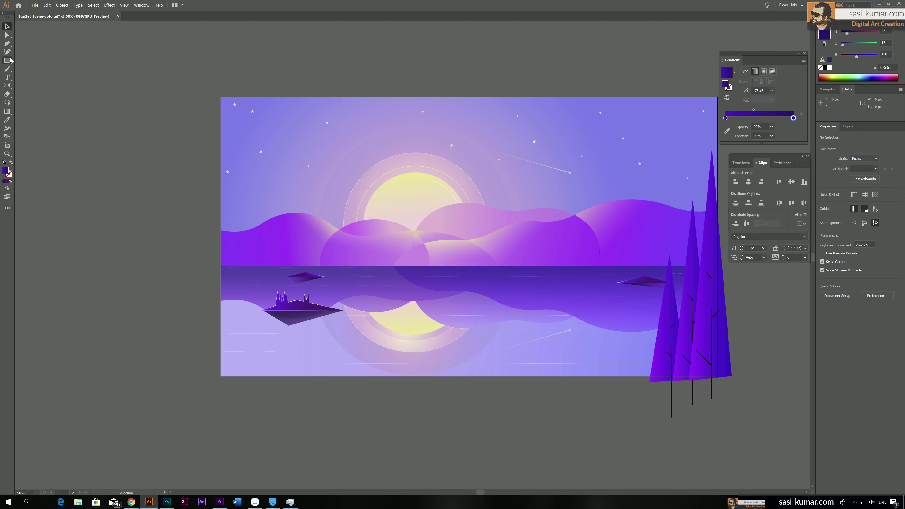
Draw dark purple circles left of the artboard and unite the three into one cloud.
left_click_drag(11, 60, 36, 75)
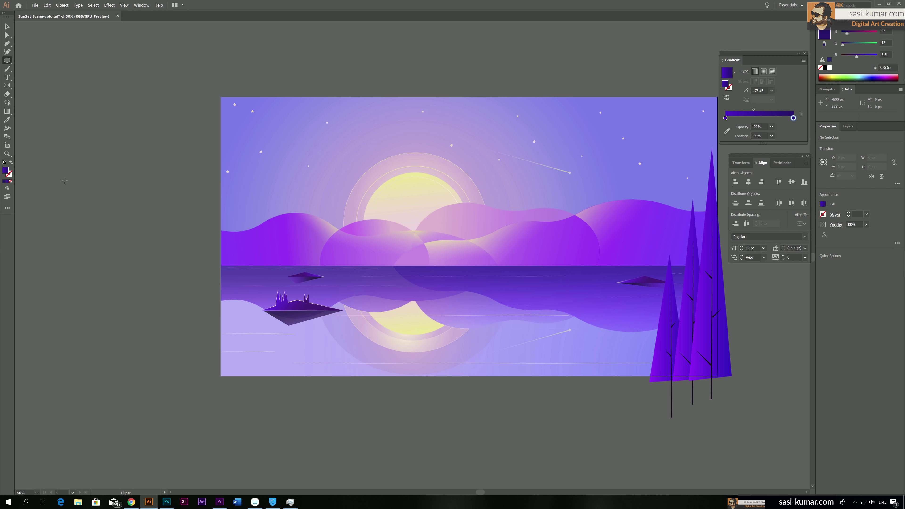
left_click_drag(64, 181, 152, 267)
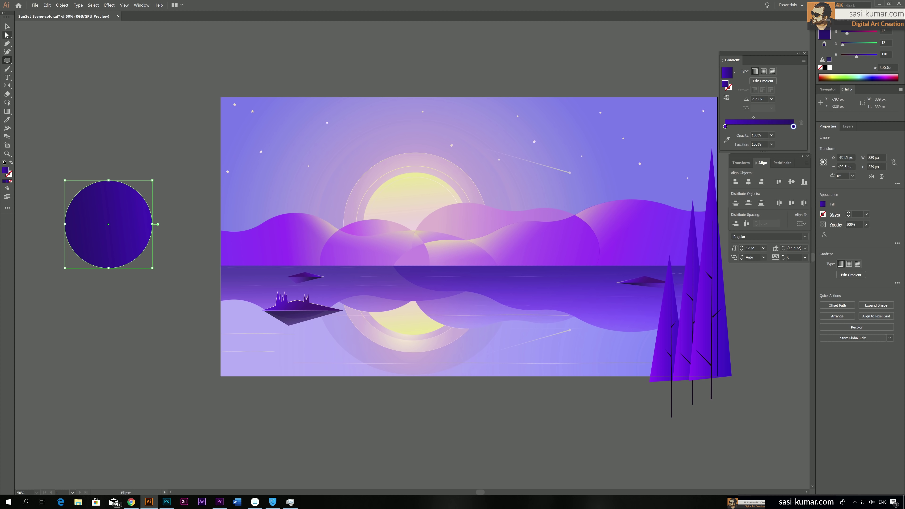
left_click(7, 26)
left_click_drag(174, 144, 249, 155)
left_click_drag(201, 221, 71, 211)
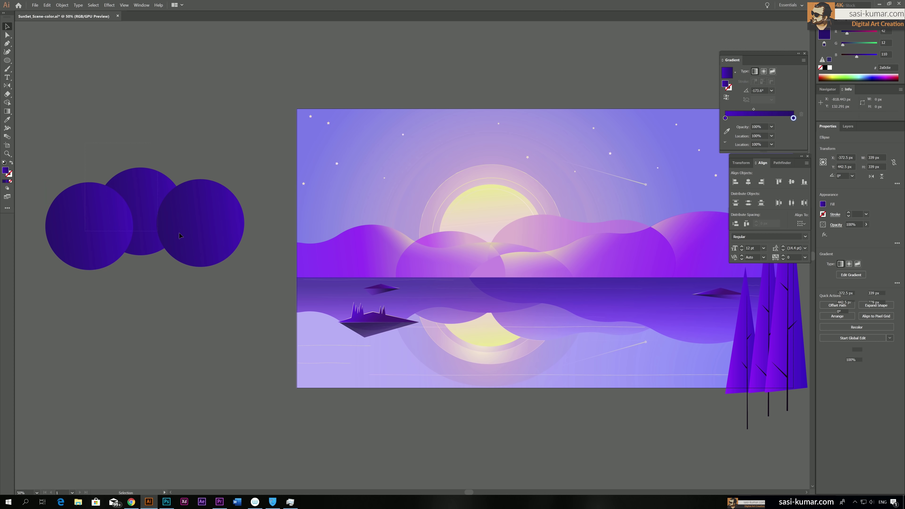
left_click_drag(179, 236, 199, 239)
scroll(199, 81, "left", 3)
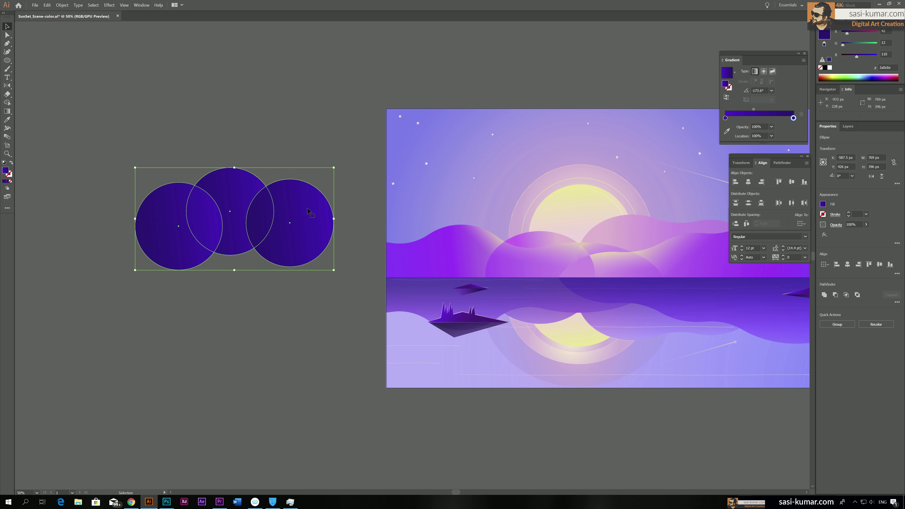
left_click_drag(308, 209, 304, 205)
left_click(824, 295)
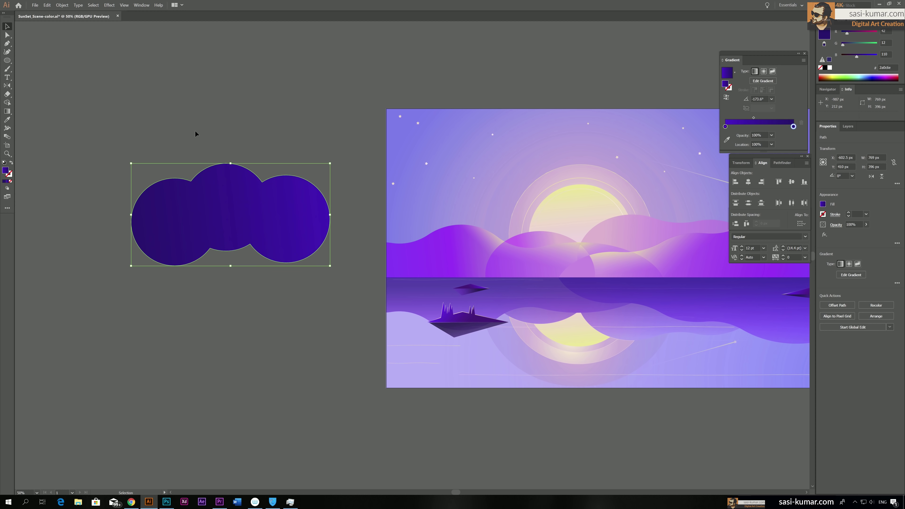
left_click(196, 136)
Cut the cloud with a horizontal line using Pathfinder Divide and delete the lower piece.
right_click(10, 63)
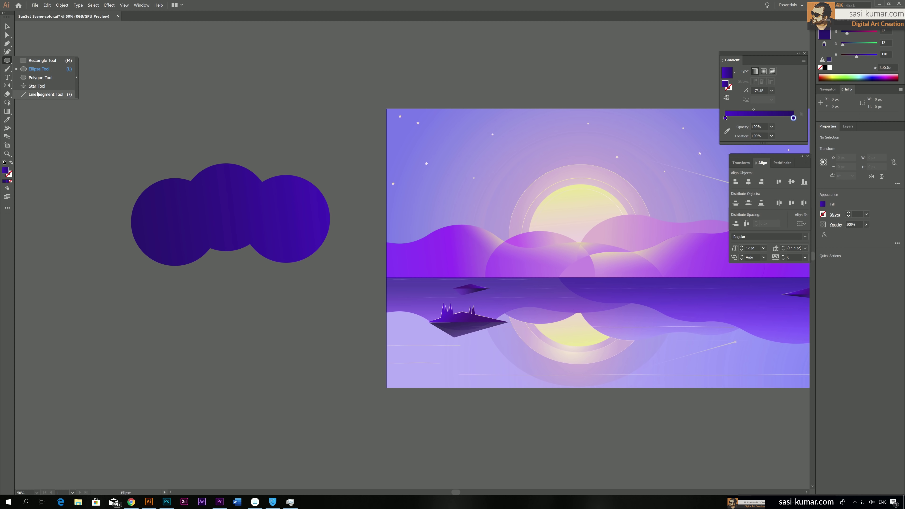
left_click(29, 61)
left_click_drag(129, 196, 331, 193)
left_click(6, 29)
left_click_drag(289, 295, 251, 180)
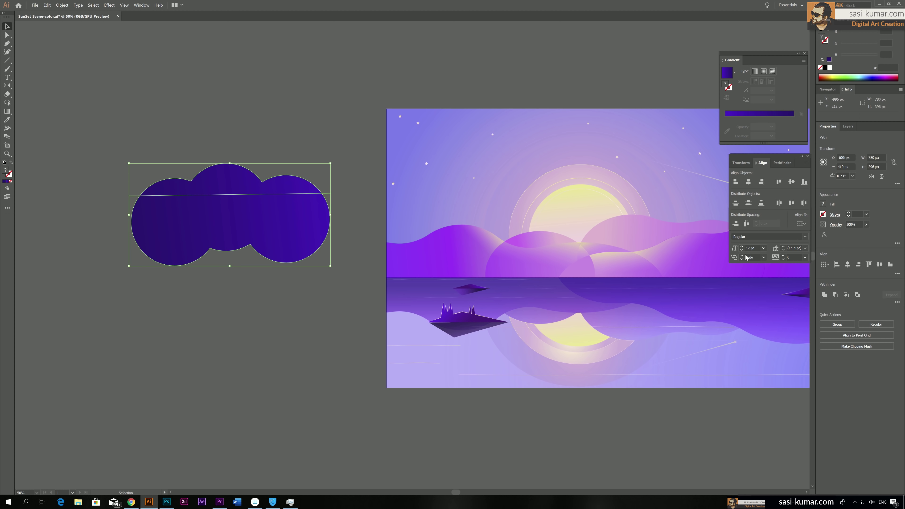
left_click(783, 163)
left_click(737, 200)
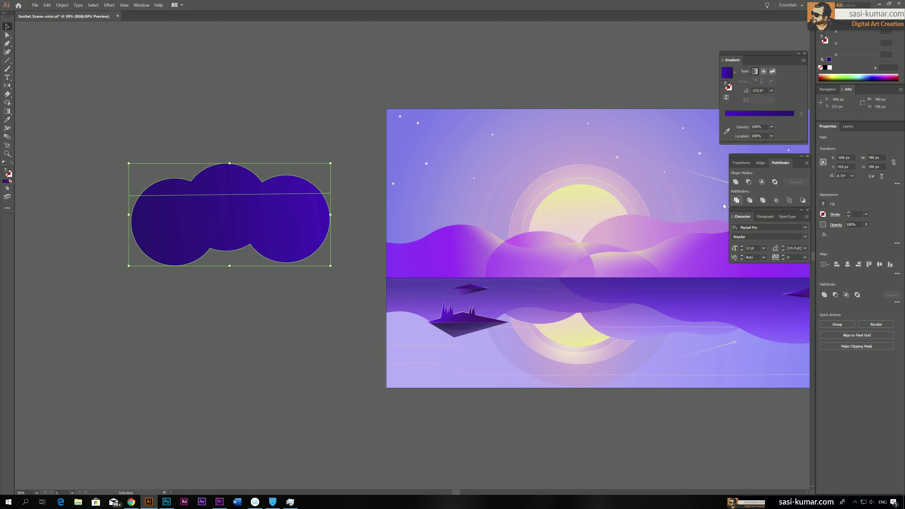
double_click(258, 243)
key("Delete")
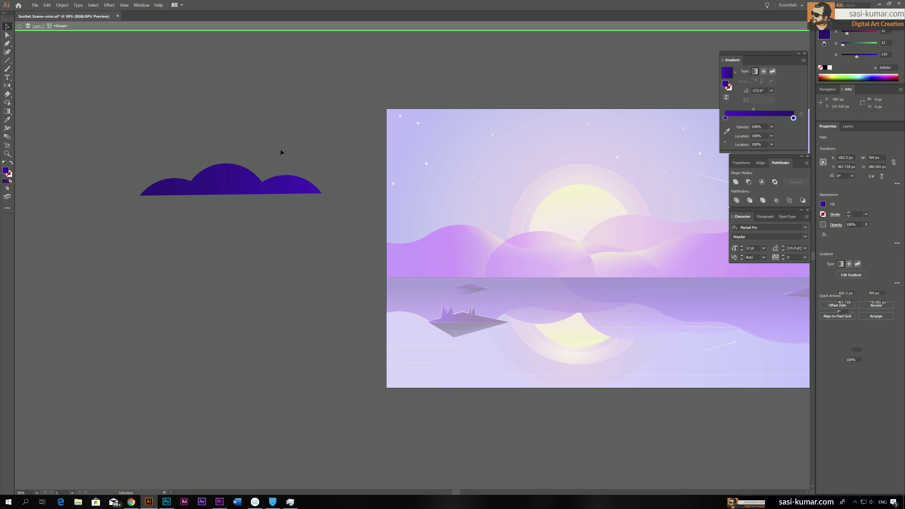
double_click(280, 149)
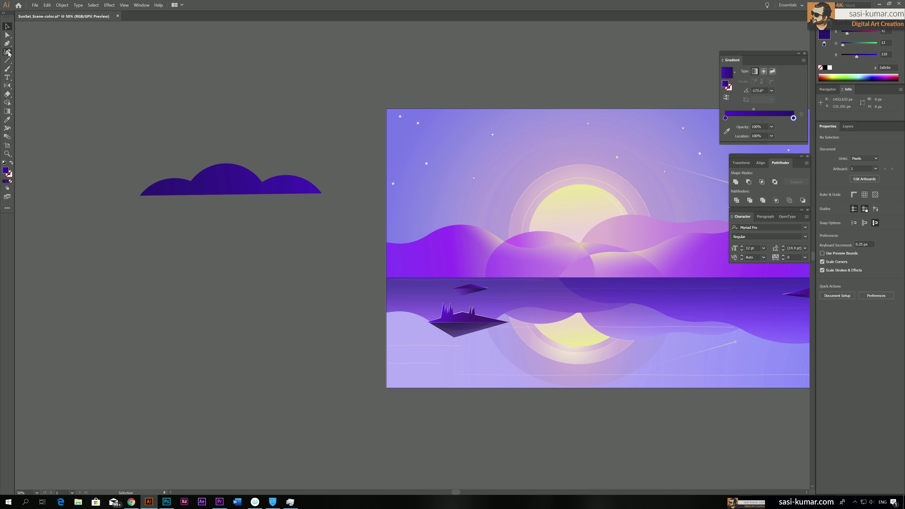
Round the cloud's two bottom corners with the Direct Selection tool.
left_click(7, 36)
left_click(321, 191)
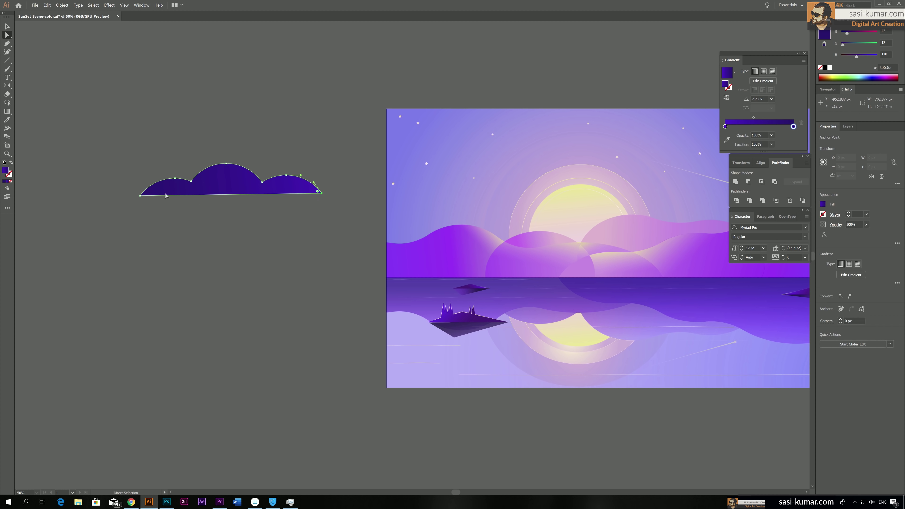
left_click_drag(132, 186, 150, 192)
key("v")
left_click(142, 49)
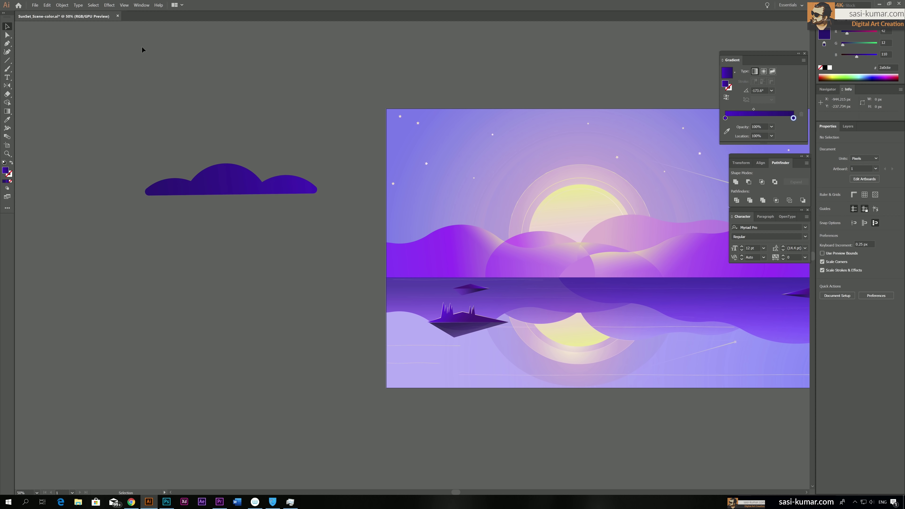
left_click(192, 184)
left_click(113, 138)
key("a")
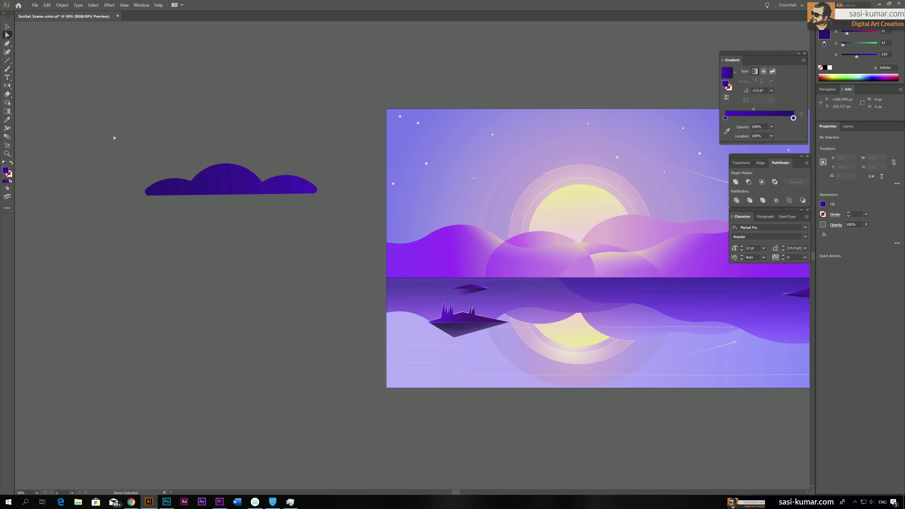
left_click(192, 187)
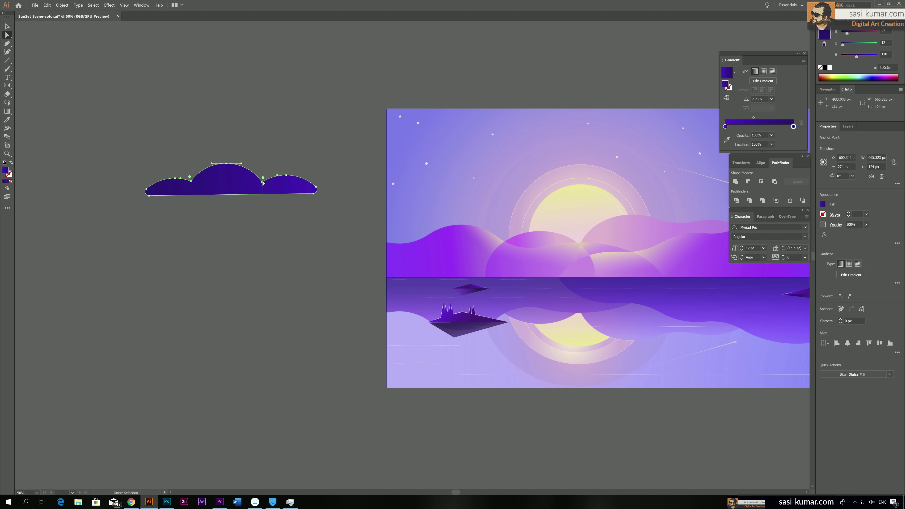
left_click(309, 166)
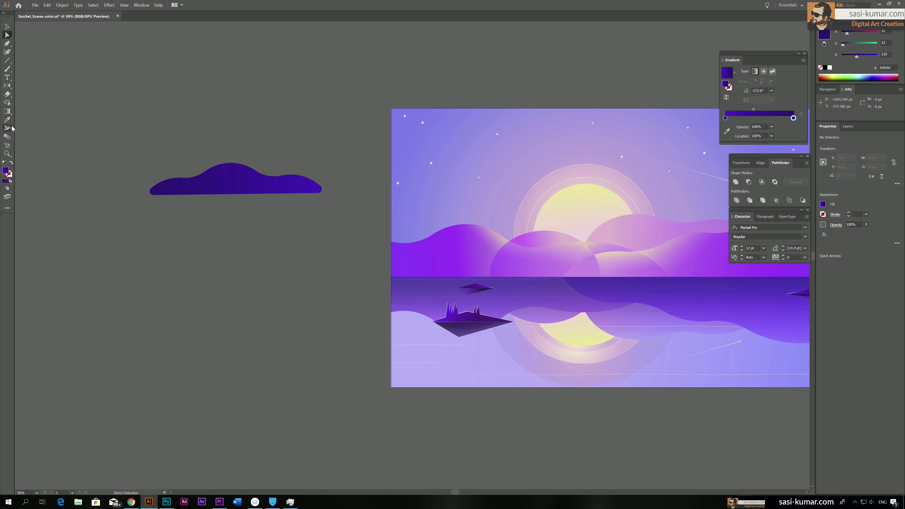
Draw two overlapping ellipses below the first cloud, unite them, and round the dip between bumps.
left_click(8, 60)
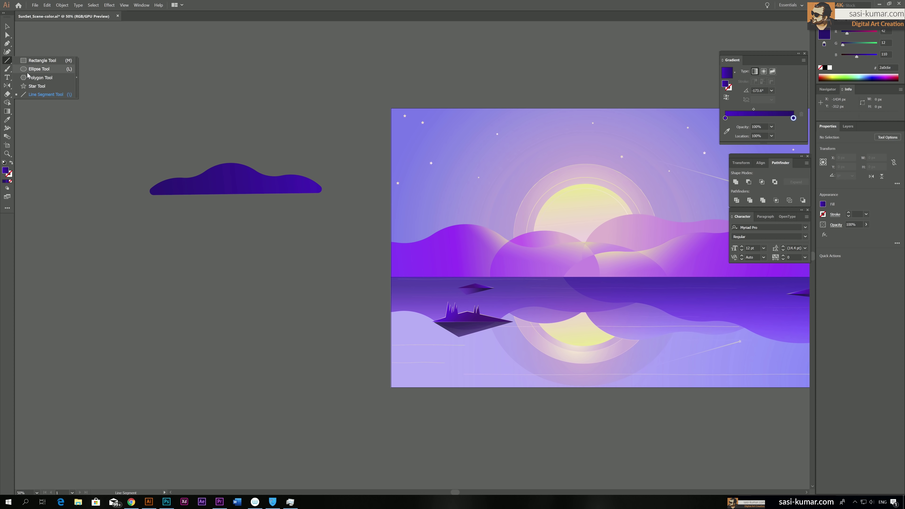
left_click(38, 69)
left_click_drag(201, 245, 270, 311)
left_click_drag(317, 252, 249, 305)
key("v")
left_click_drag(271, 272, 275, 273)
left_click(334, 259)
left_click_drag(331, 272, 148, 275)
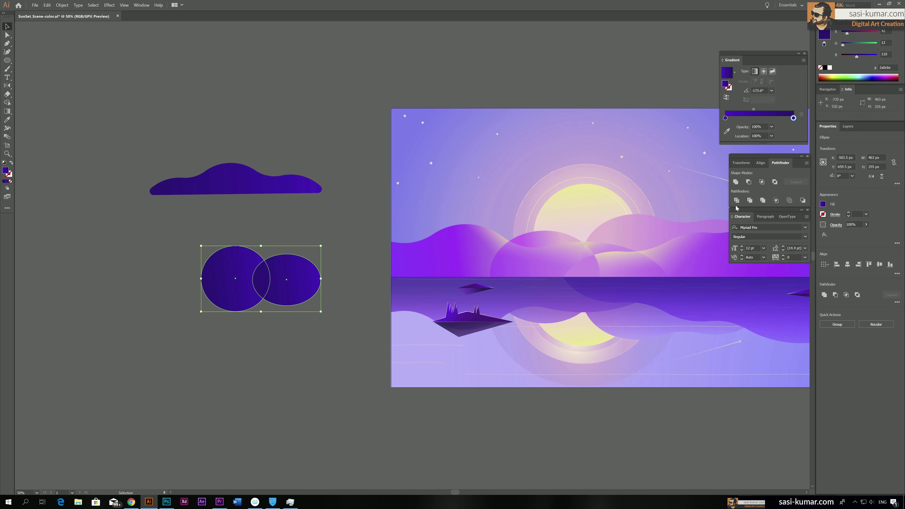
left_click(736, 182)
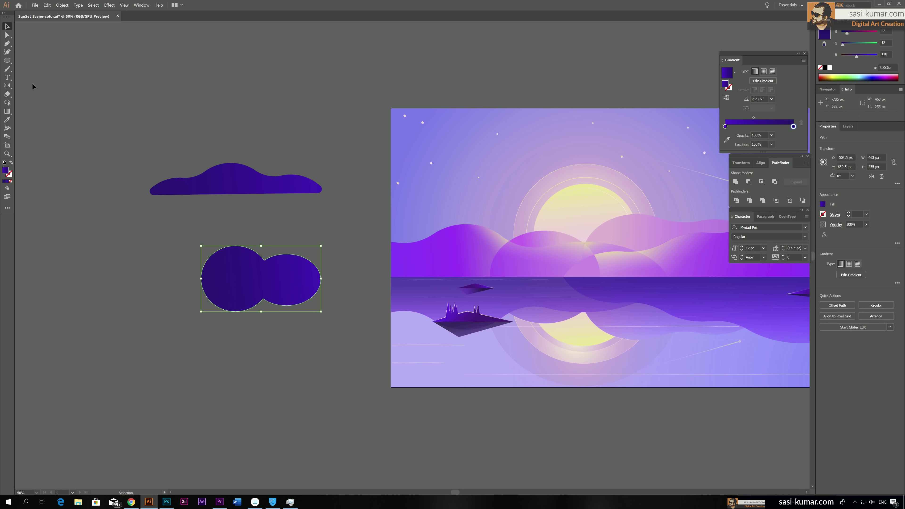
left_click(7, 35)
left_click(264, 260)
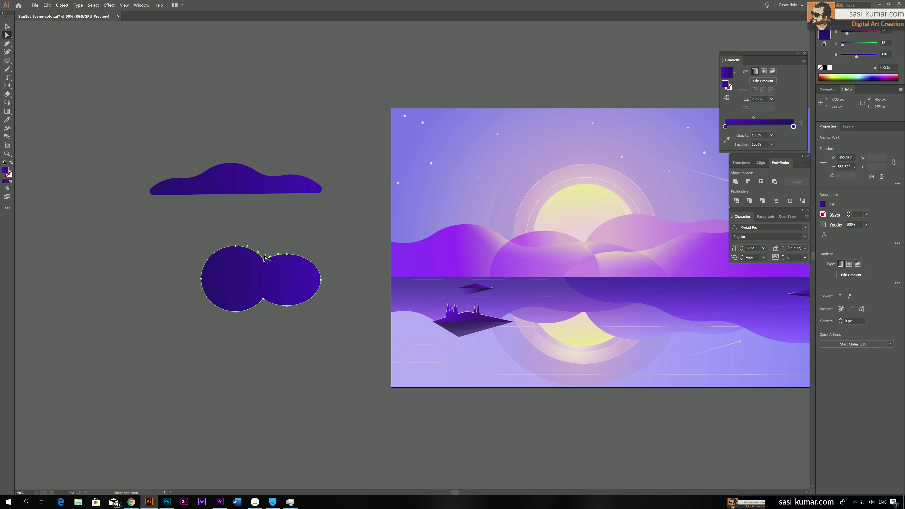
left_click_drag(266, 256, 270, 237)
left_click(298, 218)
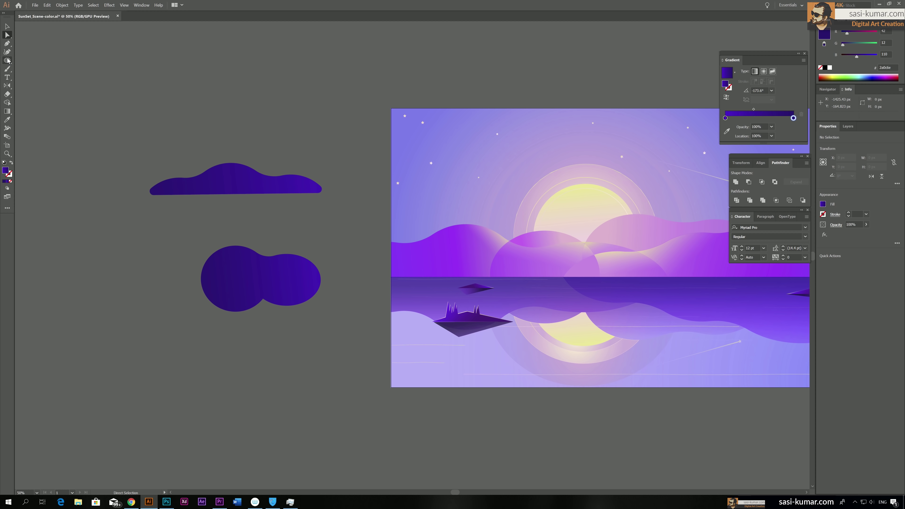
Cut the blob with a horizontal line via Pathfinder Divide and delete its lower half.
left_click_drag(8, 61, 35, 95)
left_click_drag(192, 273, 335, 272)
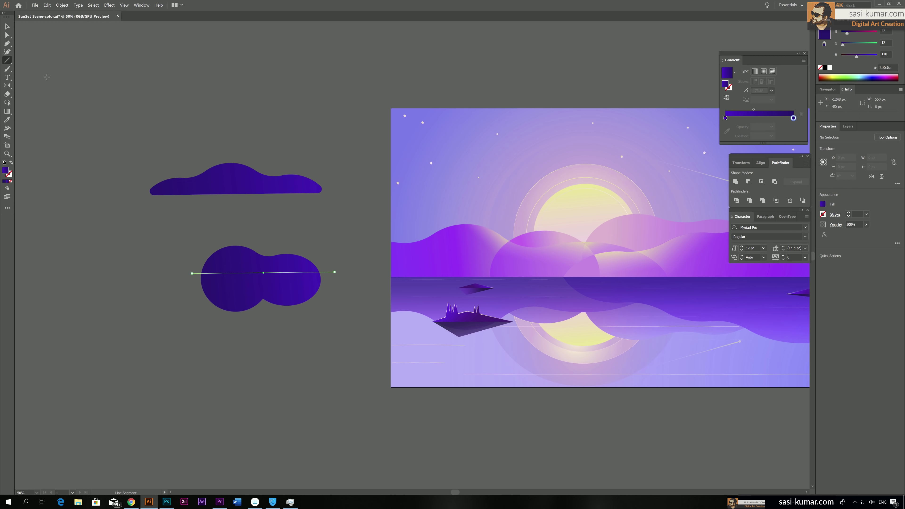
key("v")
left_click(284, 304, "shift")
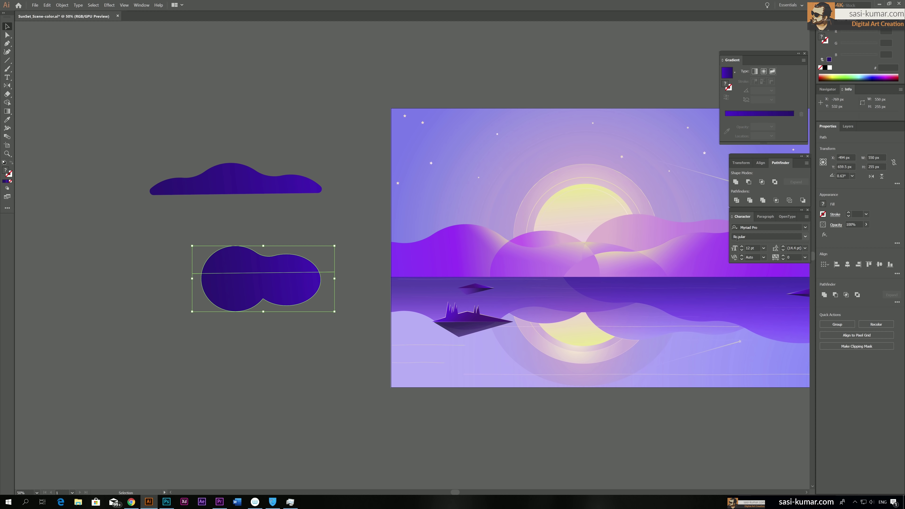
left_click(737, 200)
double_click(284, 298)
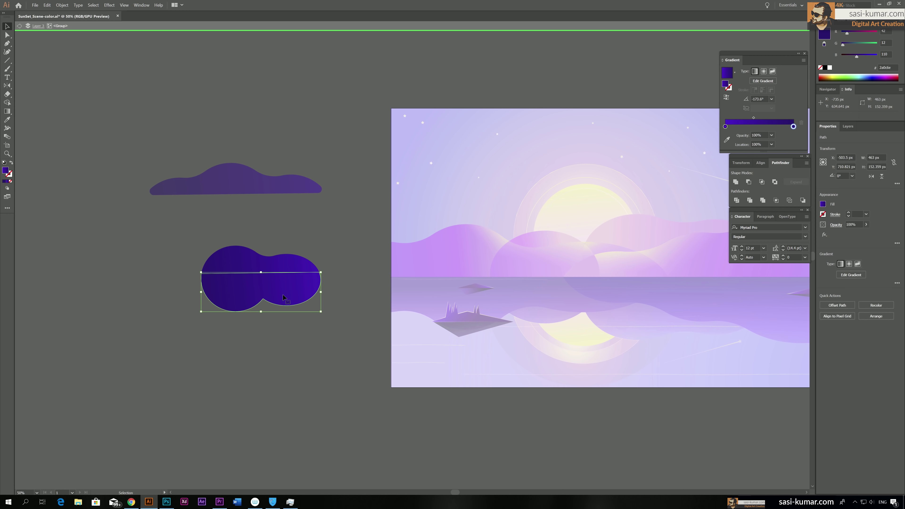
key("Delete")
double_click(288, 215)
Round both bottom corners of the lower cloud with Direct Selection.
left_click(6, 36)
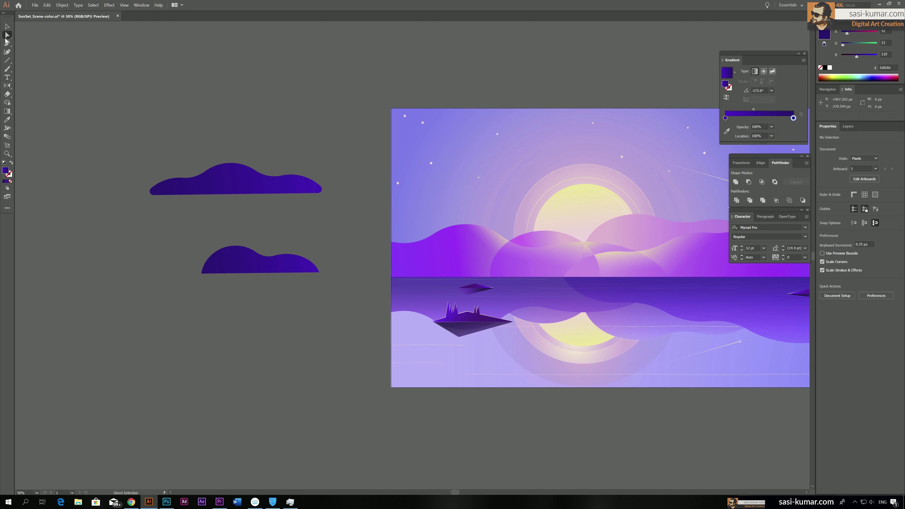
left_click(202, 273)
left_click(320, 273, "shift")
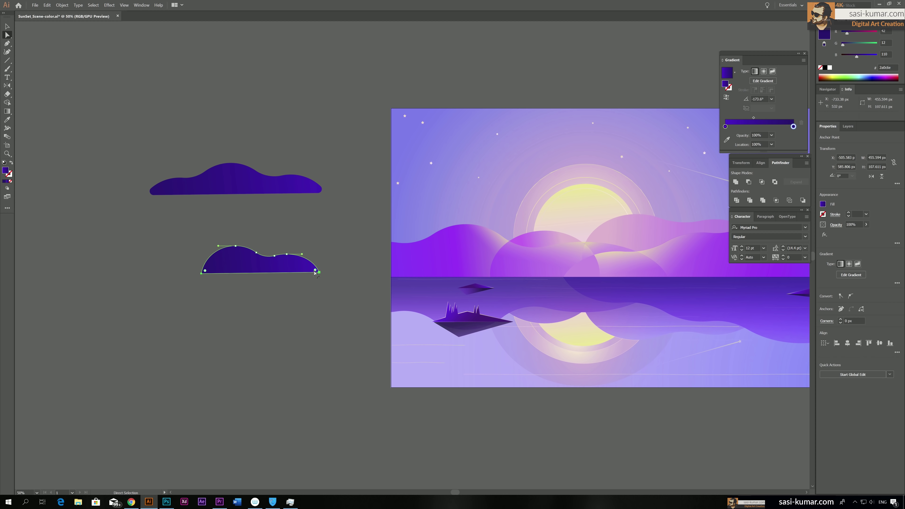
left_click_drag(315, 271, 308, 265)
left_click(326, 257)
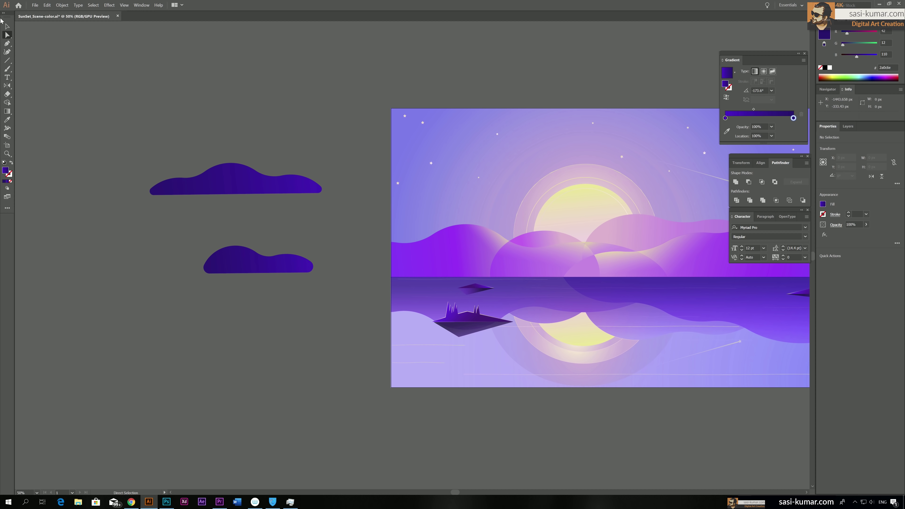
left_click(7, 26)
Alt-drag copies of the top and lower clouds downward to form a third cloud.
left_click(223, 191)
left_click_drag(223, 192, 199, 235)
left_click(259, 297)
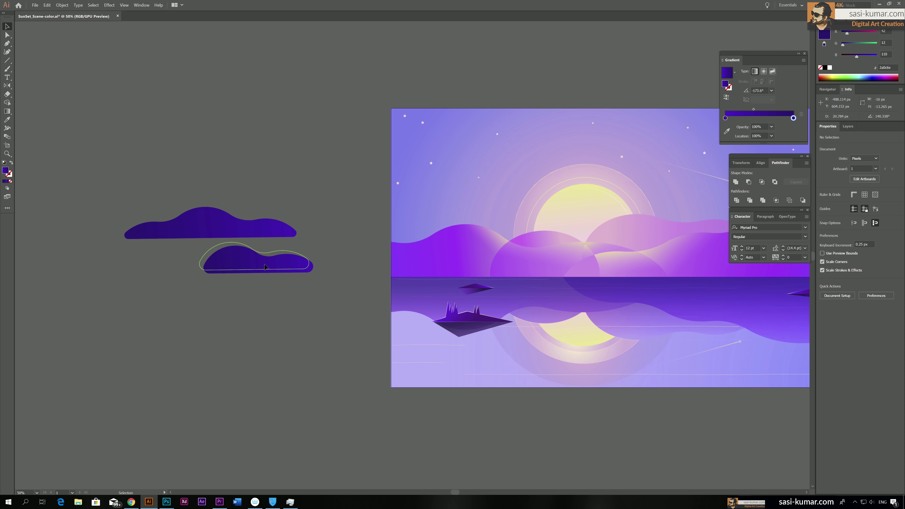
left_click_drag(265, 266, 218, 321)
left_click(287, 307)
left_click_drag(286, 309, 364, 282)
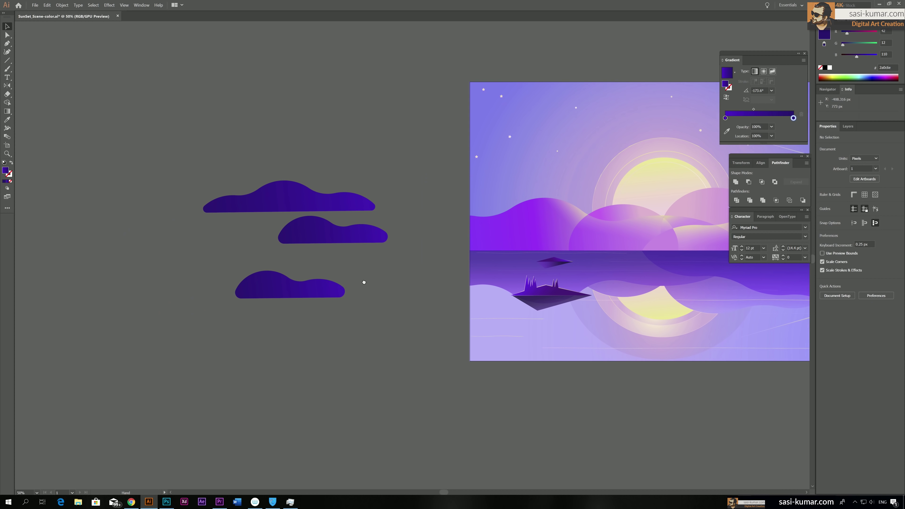
left_click_drag(281, 293, 344, 334)
left_click(353, 318)
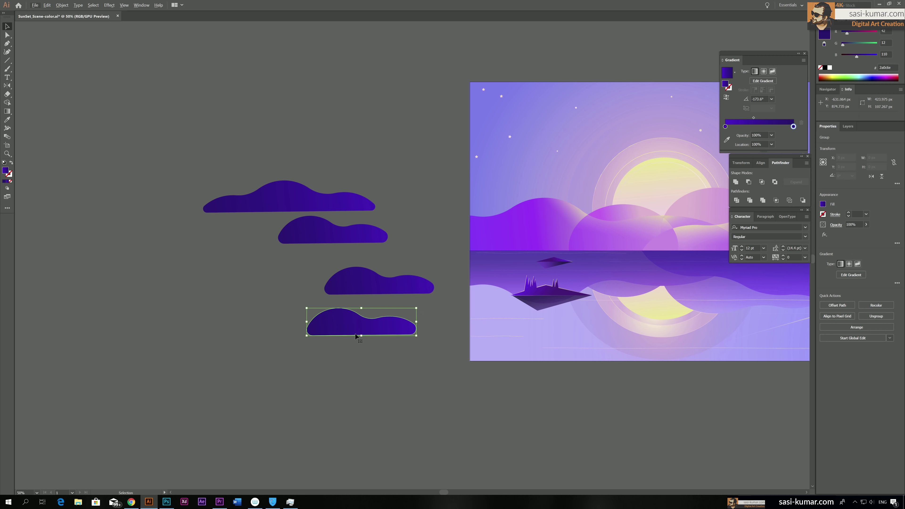
Reflect the bottom cloud copy vertically and move it to overlap the third cloud.
double_click(7, 85)
left_click(588, 191)
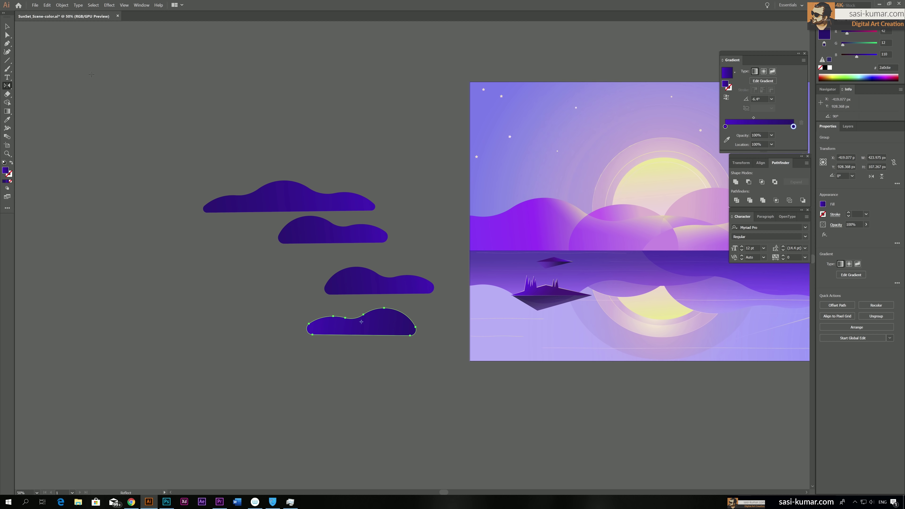
left_click(7, 26)
left_click_drag(392, 334, 364, 292)
Align the two bottom cloud shapes on their bottom edges and unite them into one cloud.
left_click_drag(455, 337, 327, 263)
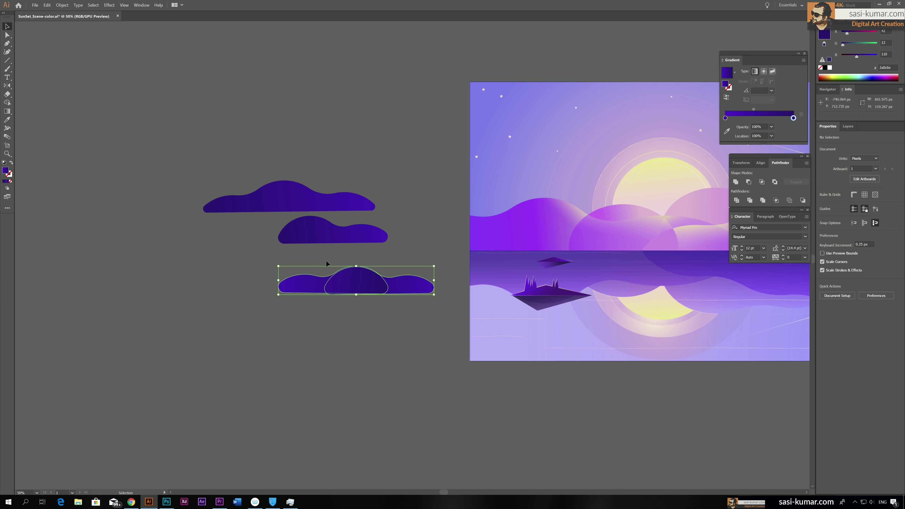
left_click(337, 315)
left_click(349, 279)
left_click(413, 285, "shift")
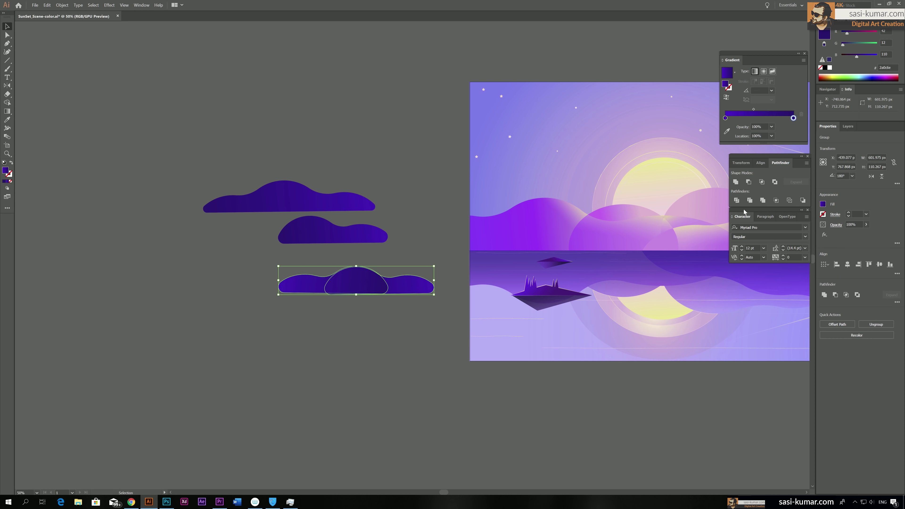
left_click(762, 162)
left_click(805, 182)
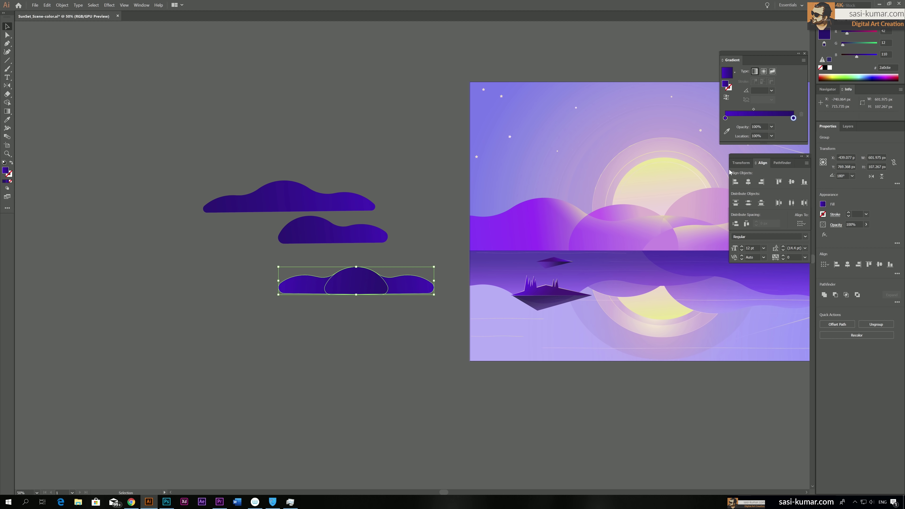
left_click(781, 162)
left_click(736, 182)
left_click(326, 360)
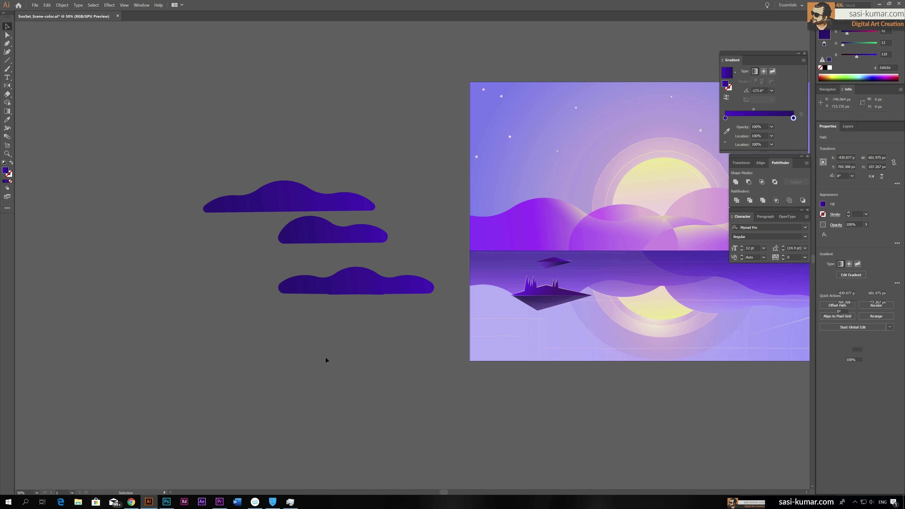
left_click_drag(326, 357, 163, 172)
left_click(331, 309)
left_click(341, 383)
Eyedropper the right-hand trees' brighter purple gradient onto all three clouds.
key("ctrl+minus")
key("ctrl+minus")
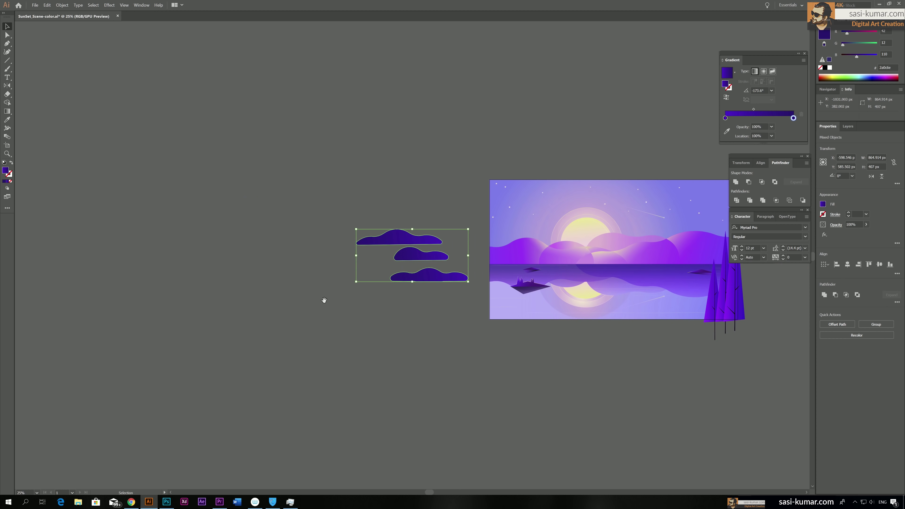
left_click_drag(324, 301, 231, 303)
key("i")
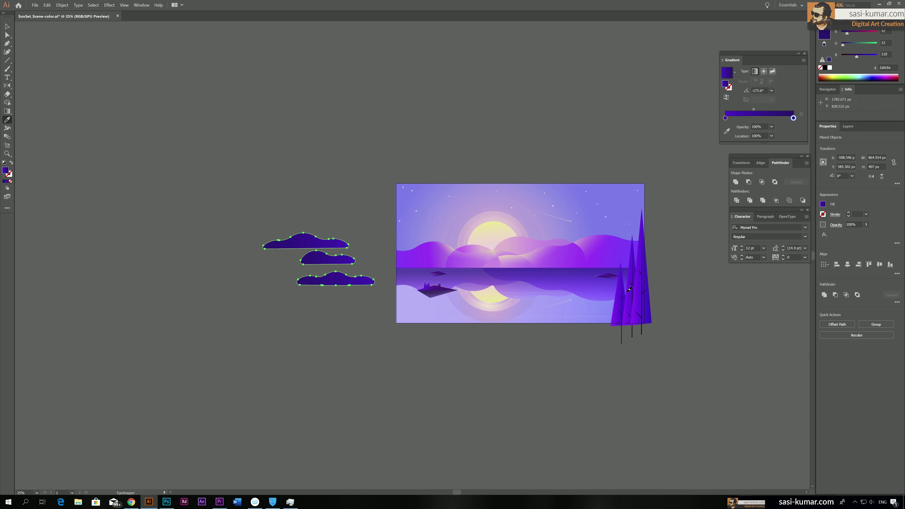
left_click(629, 290)
left_click(7, 26)
left_click(215, 112)
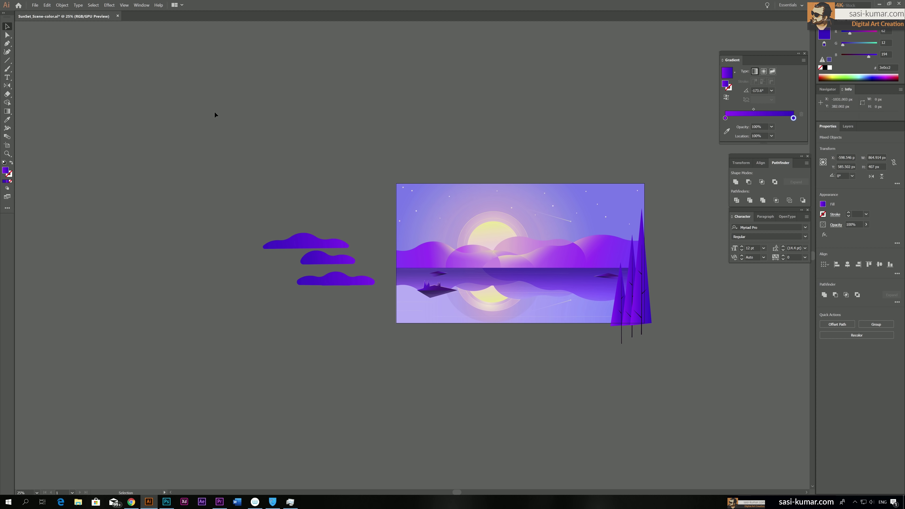
left_click_drag(274, 214, 294, 225)
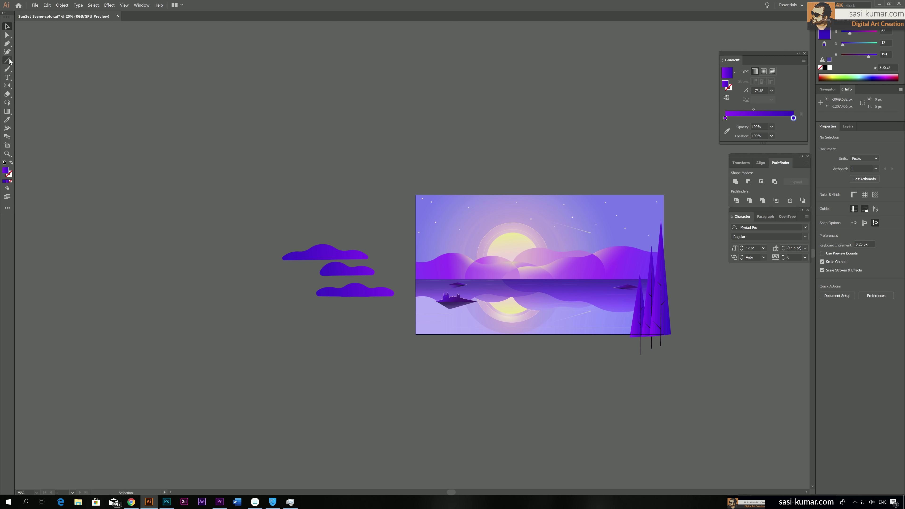
Pen-draw a four-anchor stepped vertical path left of the clouds and swap its fill to stroke.
left_click(7, 43)
left_click(253, 355)
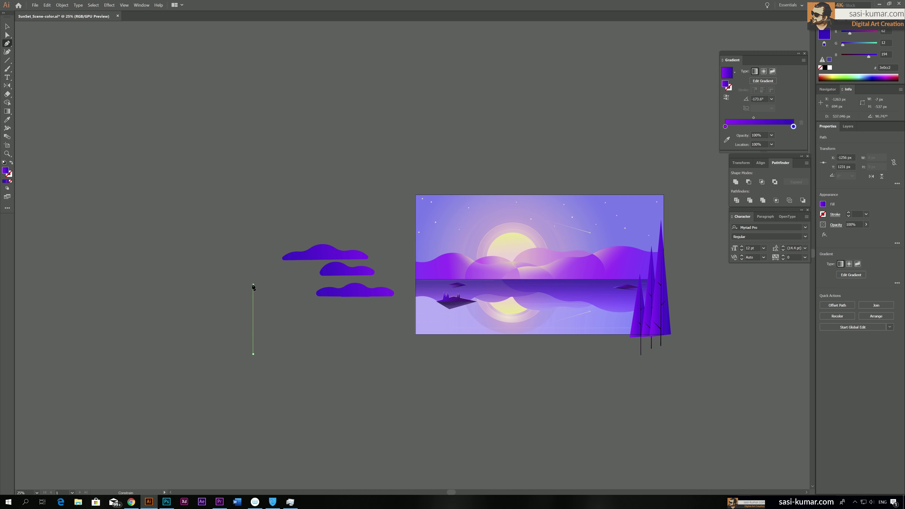
left_click(253, 284, "shift")
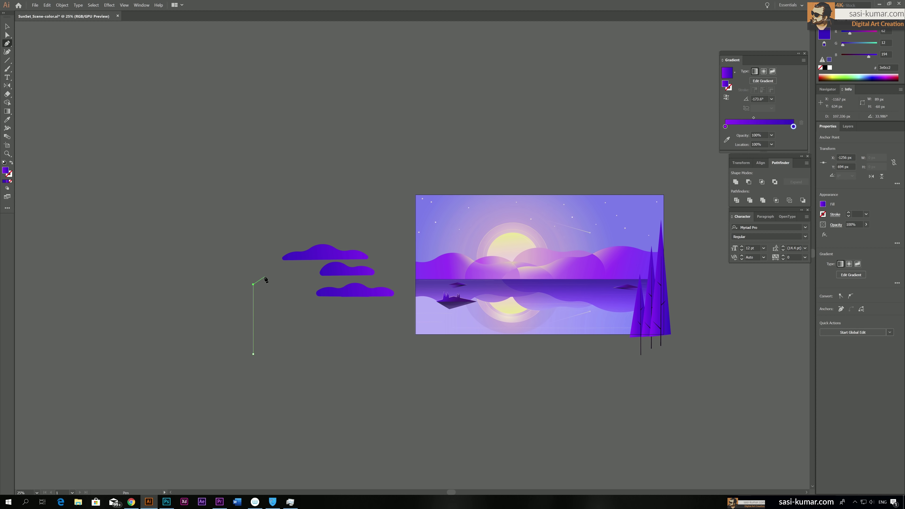
left_click(266, 284, "shift")
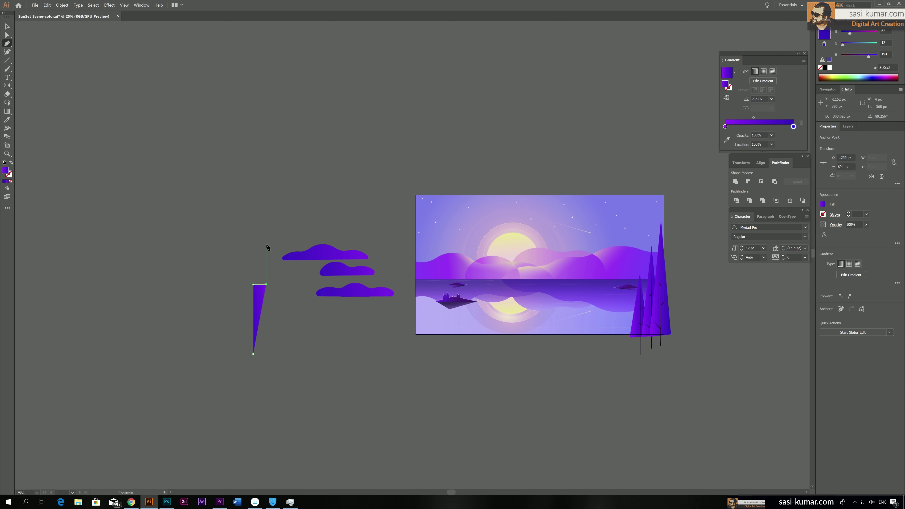
left_click(266, 245)
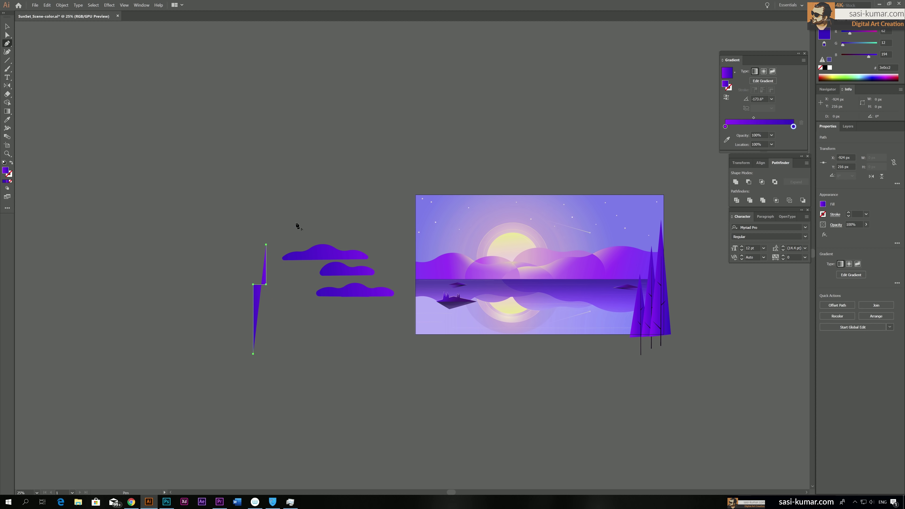
left_click(11, 163)
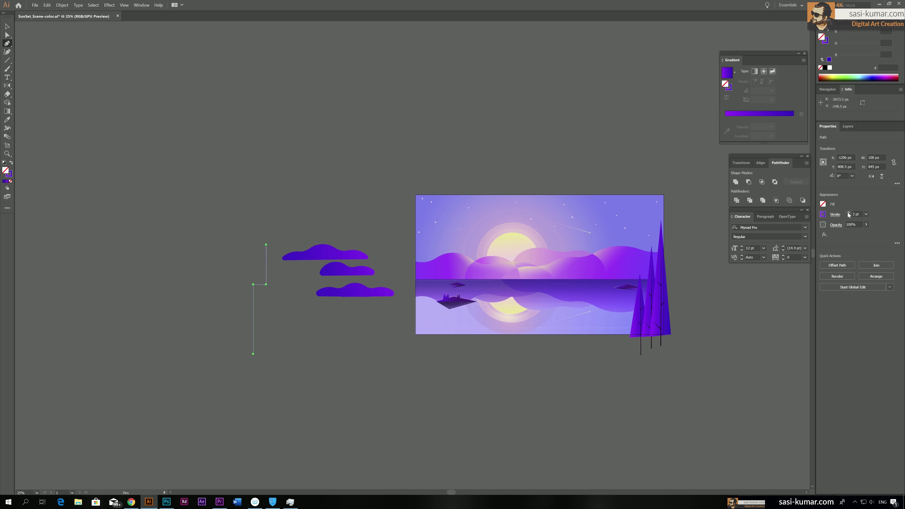
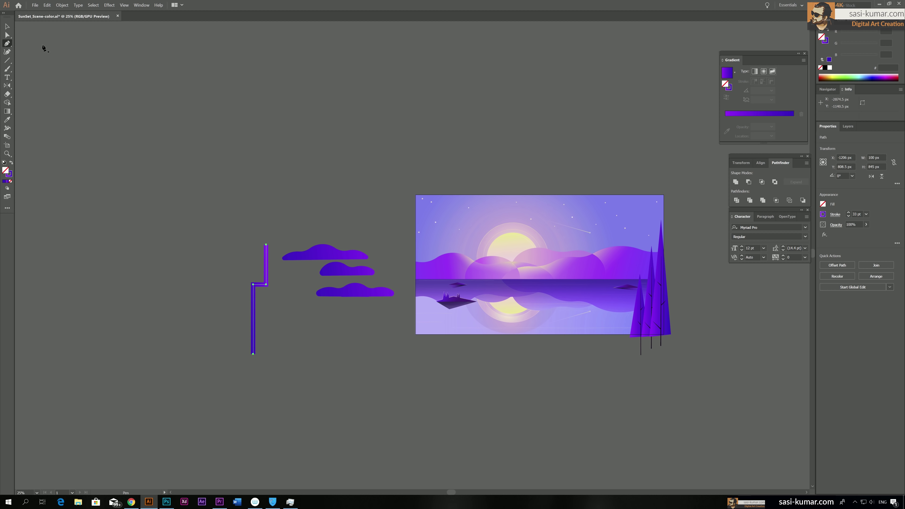
Round the stepped trunk's corner anchors with the Direct Selection live-corner widget, then zoom in.
left_click(7, 36)
left_click(270, 265)
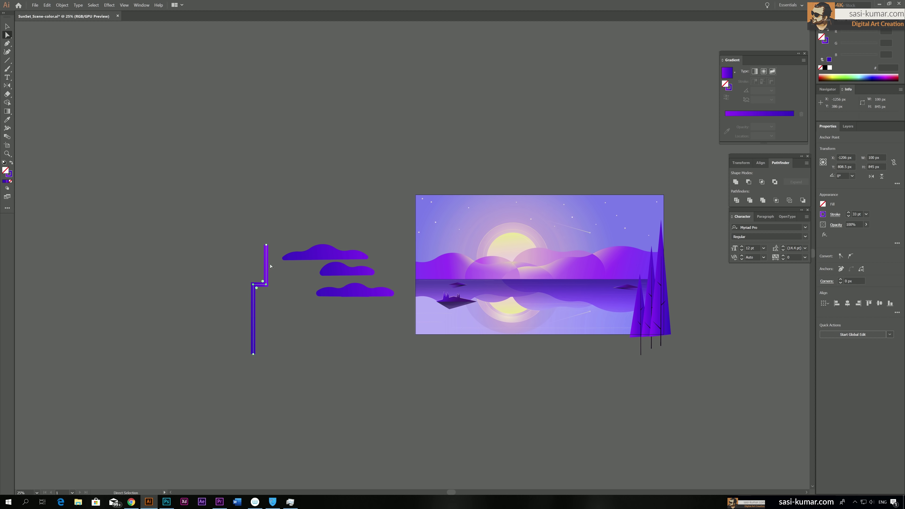
left_click_drag(263, 282, 259, 271)
left_click(244, 242)
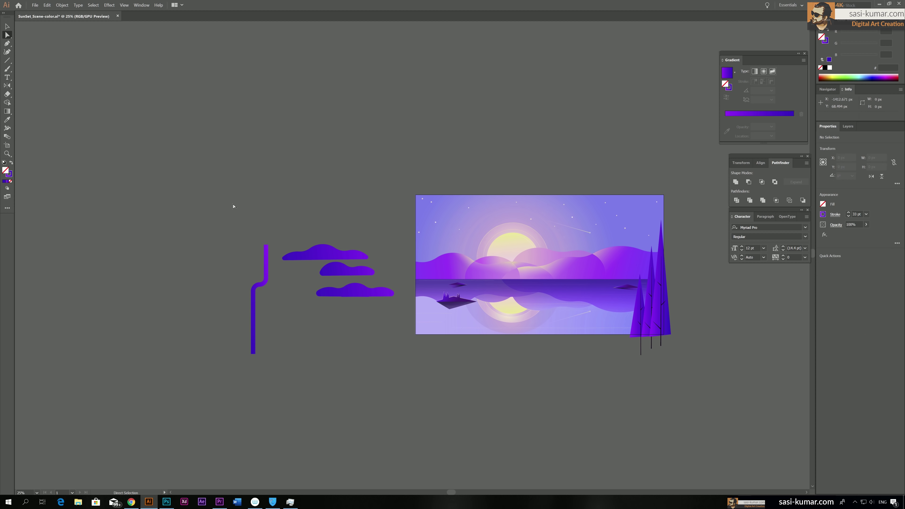
key("ctrl+plus")
key("ctrl+plus")
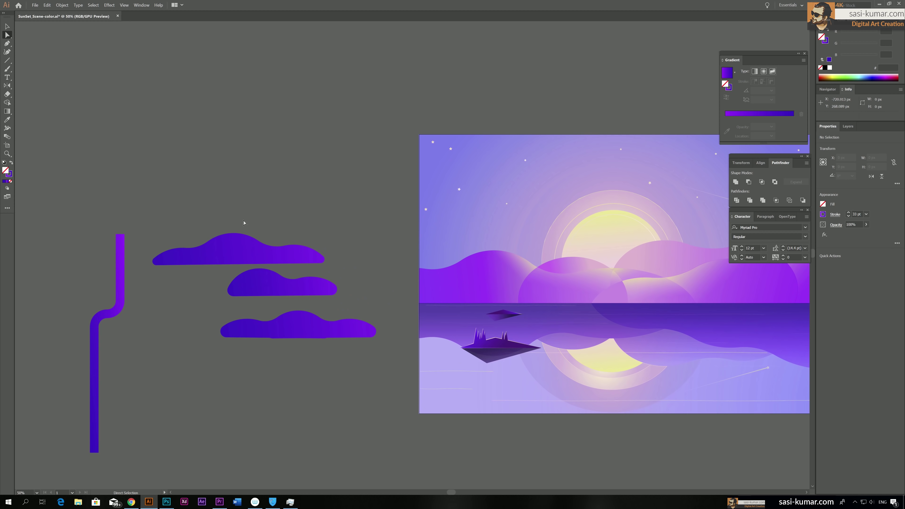
left_click_drag(175, 210, 400, 198)
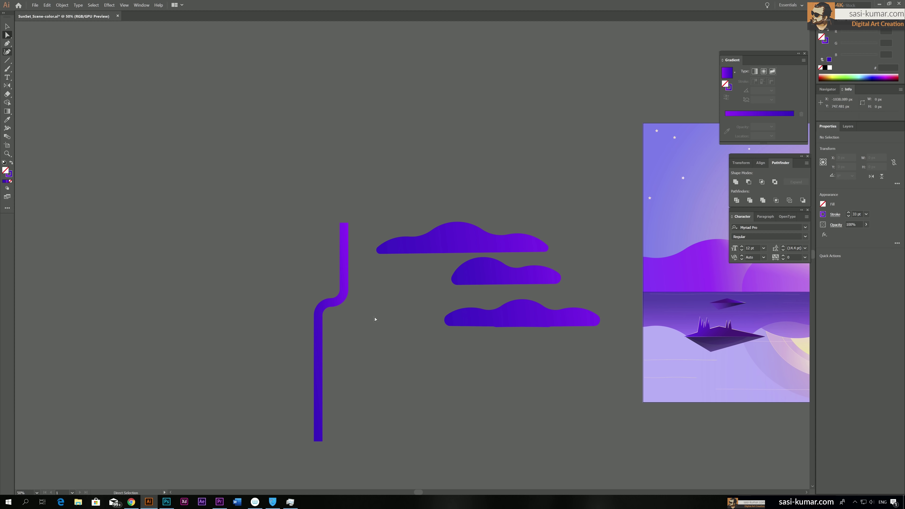
Pen-draw a zig-zag branch rising from the trunk's left side.
key("p")
left_click(317, 323)
left_click(295, 323)
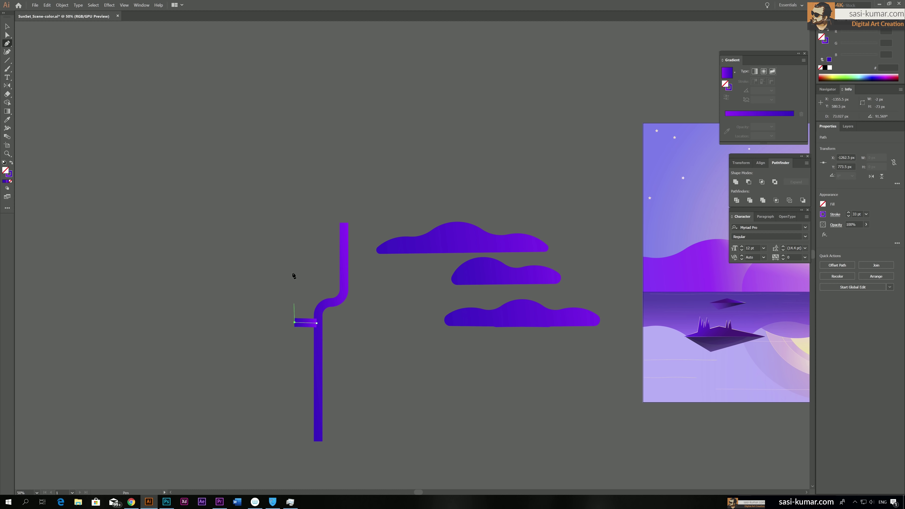
left_click(296, 269)
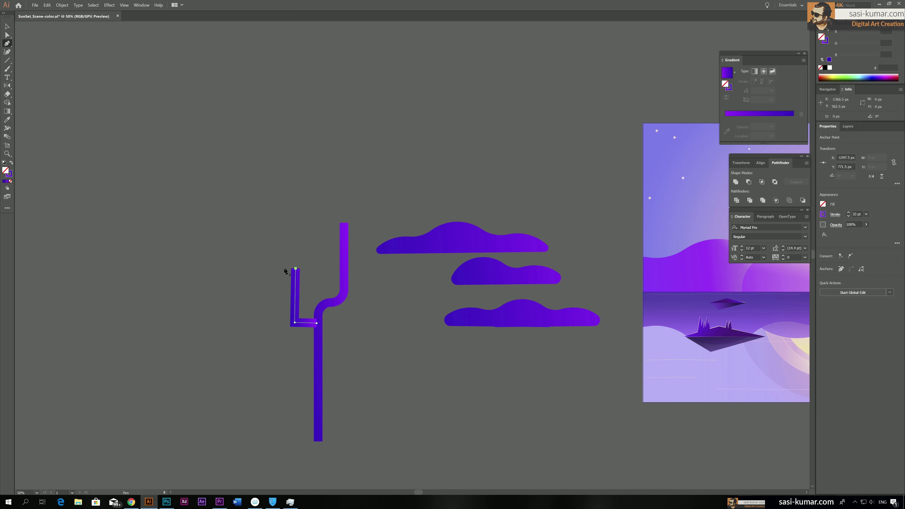
left_click(270, 268)
left_click(271, 230)
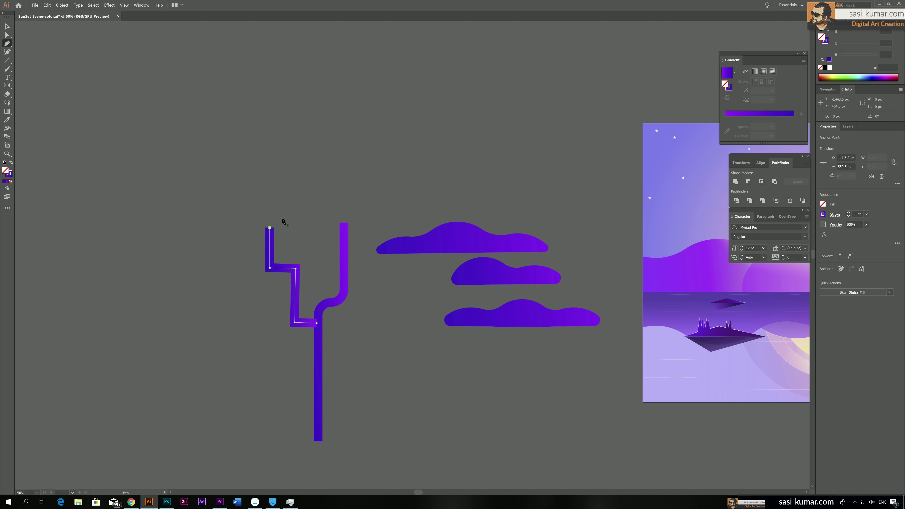
key("ctrl+z")
key("ctrl+z")
key("ctrl+z")
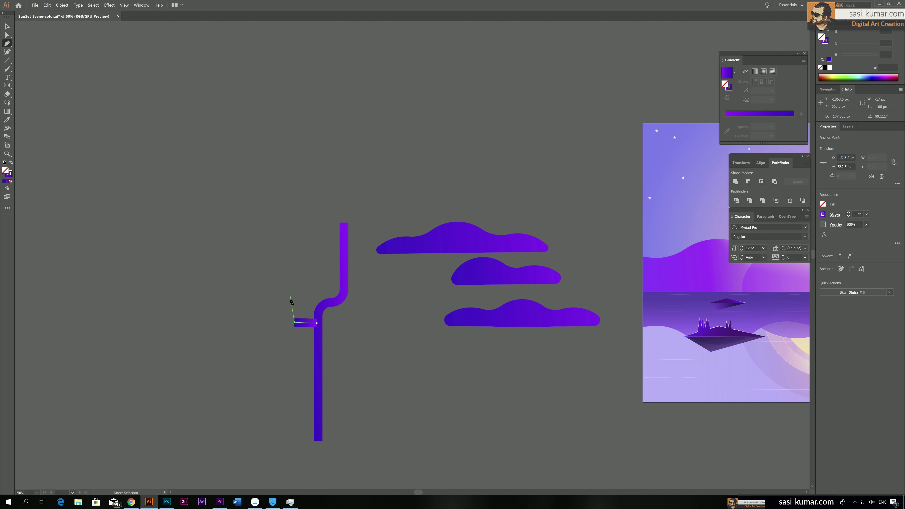
key("ctrl+z")
left_click(288, 325, "shift")
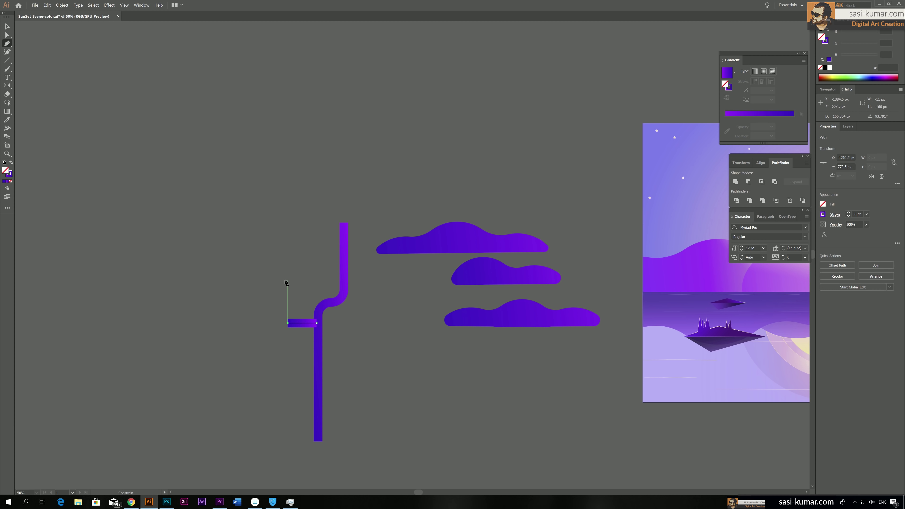
left_click(288, 280)
left_click(263, 280)
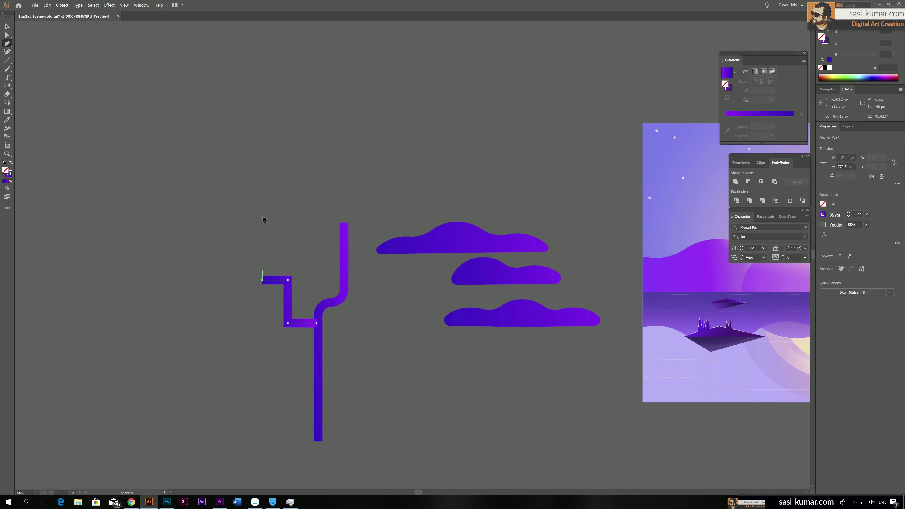
left_click(262, 214)
left_click(332, 174)
key("ctrl+z")
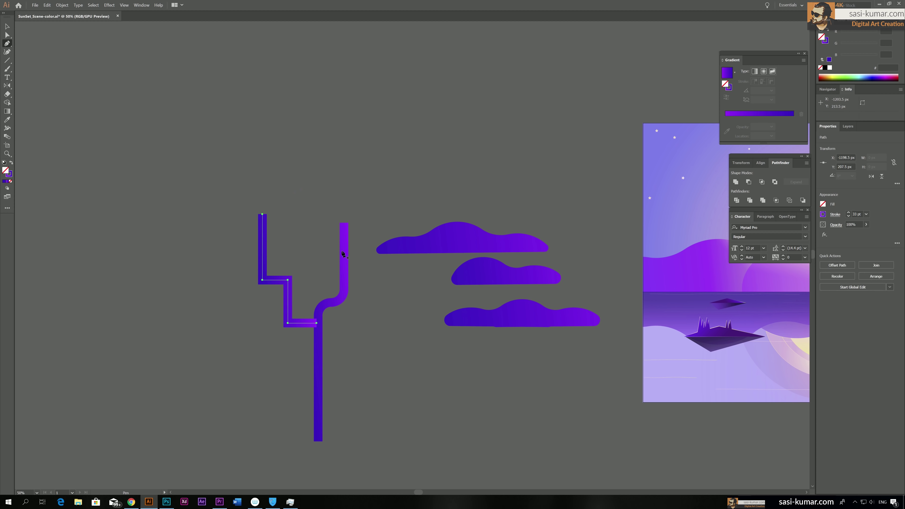
Lower the branch's stroke weight and round its zig-zag corners with the live-corner widget.
key("a")
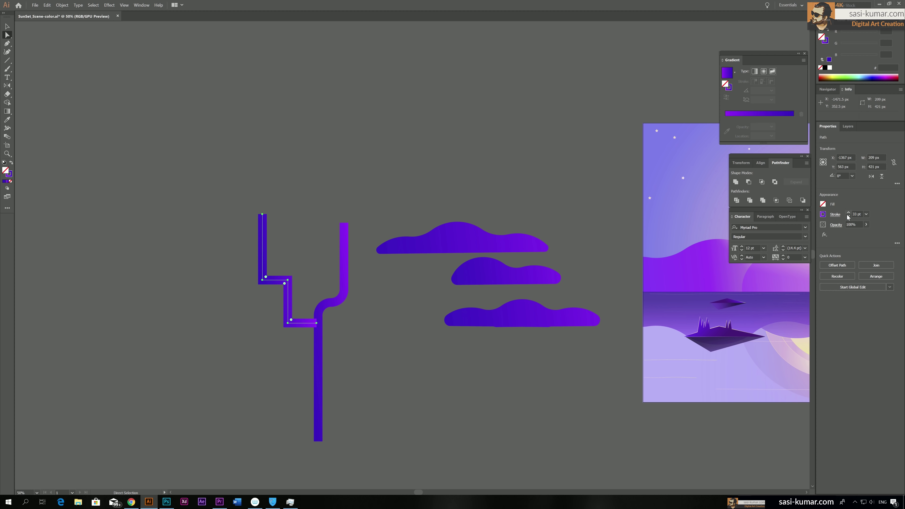
left_click(849, 216)
left_click(849, 217)
left_click(848, 216)
left_click(849, 217)
left_click(849, 216)
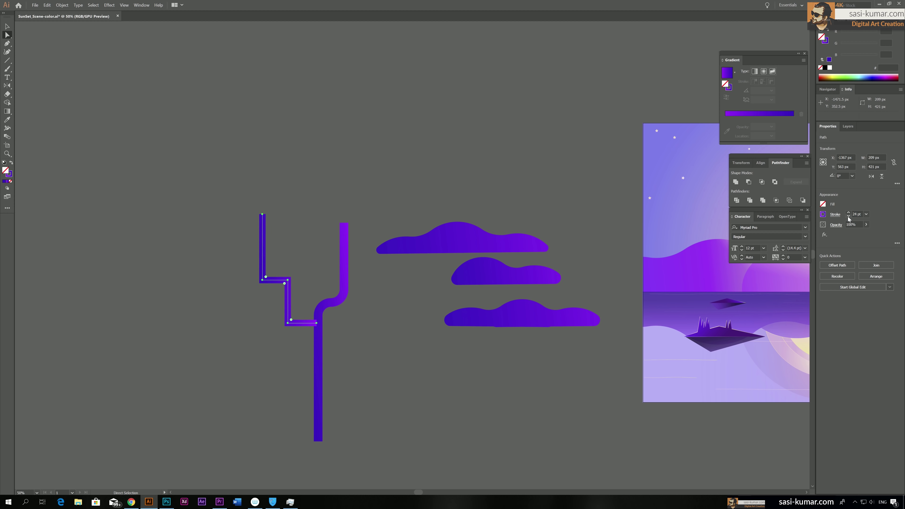
left_click(289, 296)
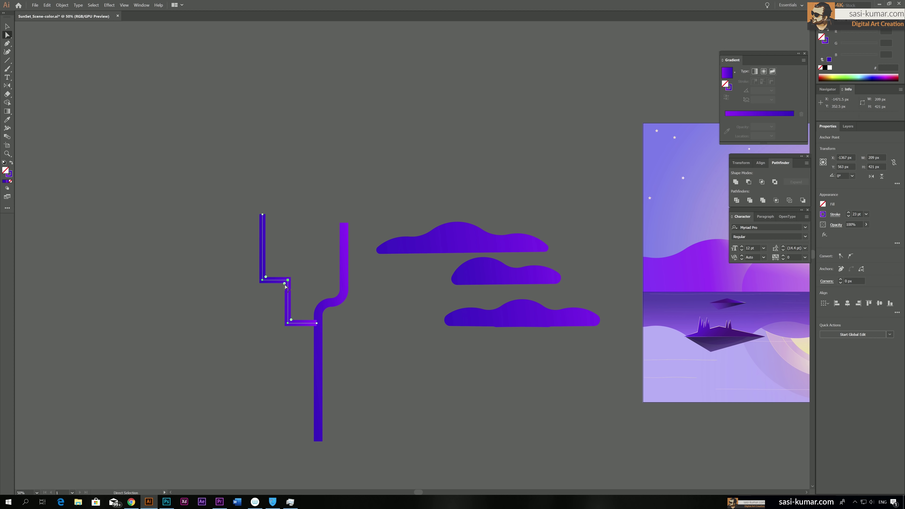
left_click_drag(285, 284, 275, 292)
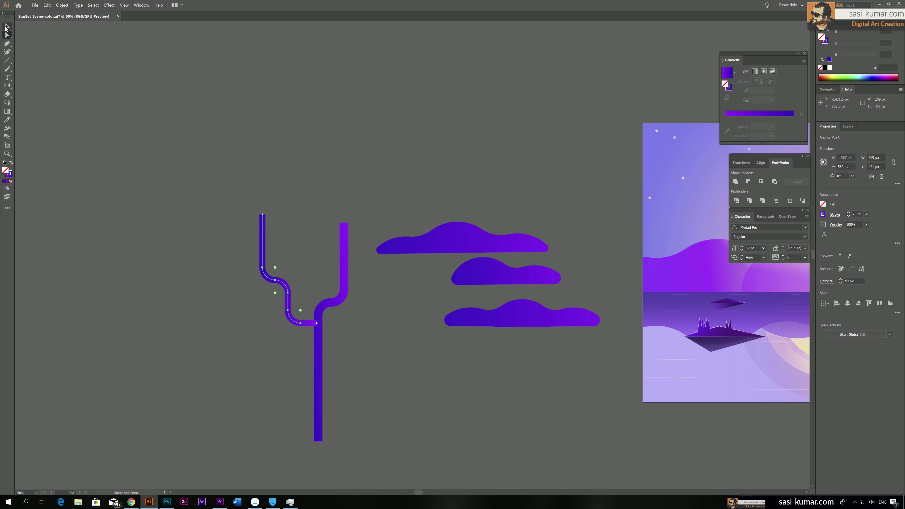
left_click(223, 67)
left_click(12, 58)
Pen-draw a U-shaped twig off the top of the left branch.
left_click(7, 43)
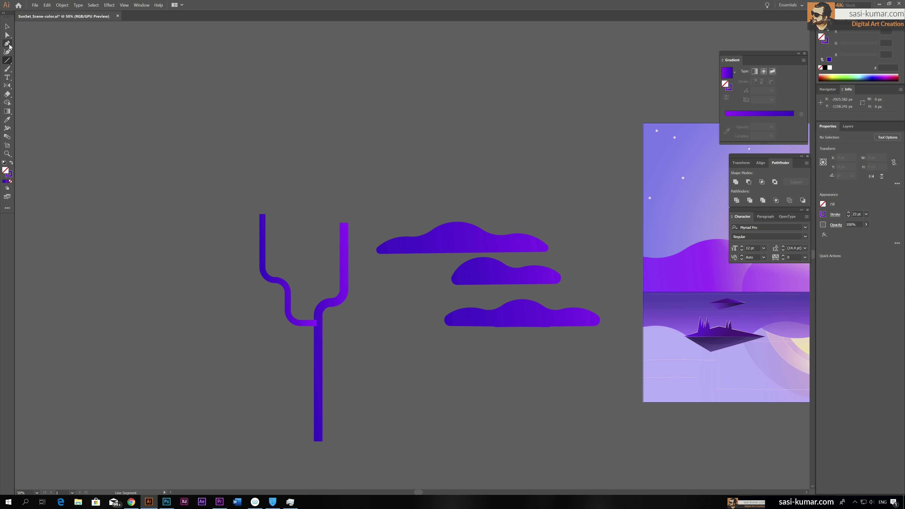
left_click(262, 238)
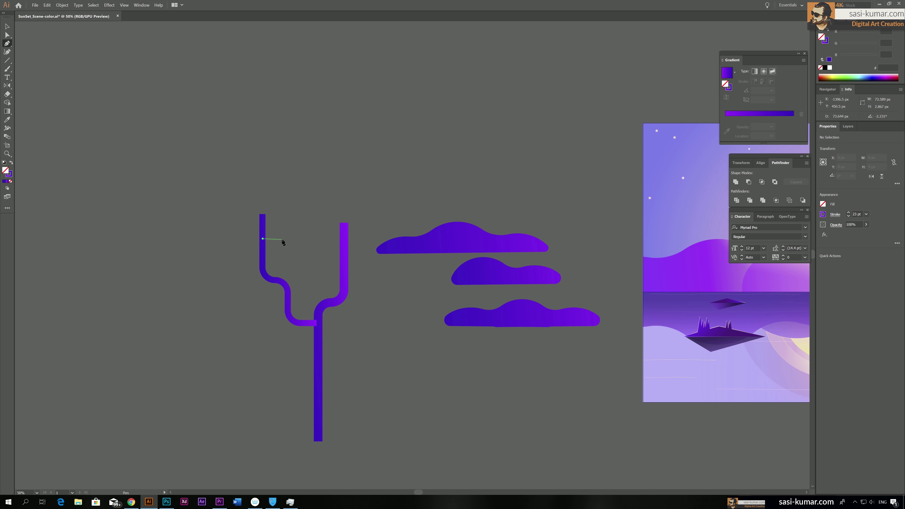
left_click(288, 239)
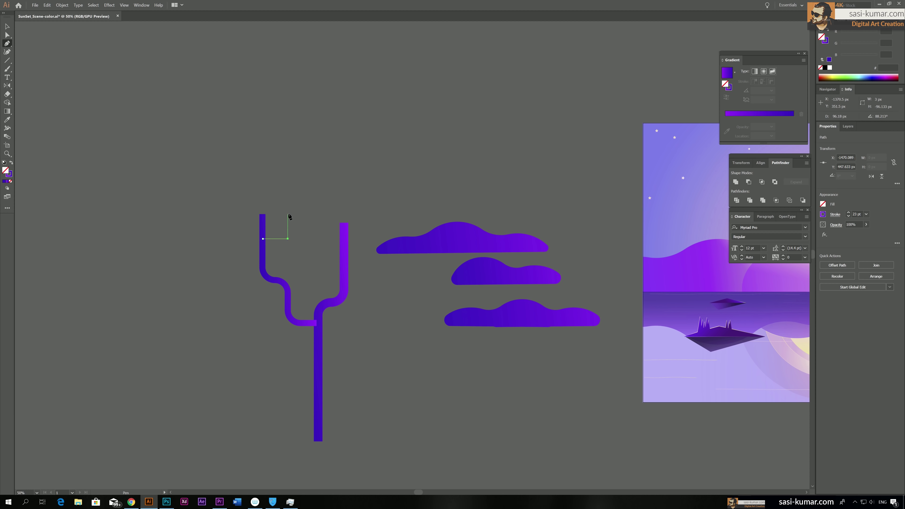
left_click(288, 214)
left_click(320, 206)
key("ctrl+z")
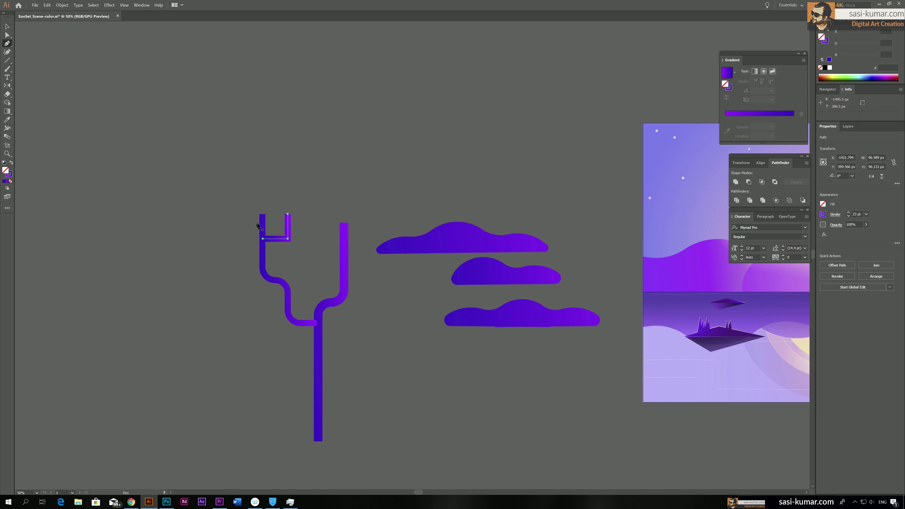
key("Escape")
Pen-draw a second, hooked twig curling left from the branch.
left_click(262, 222)
left_click(243, 222)
left_click(244, 209)
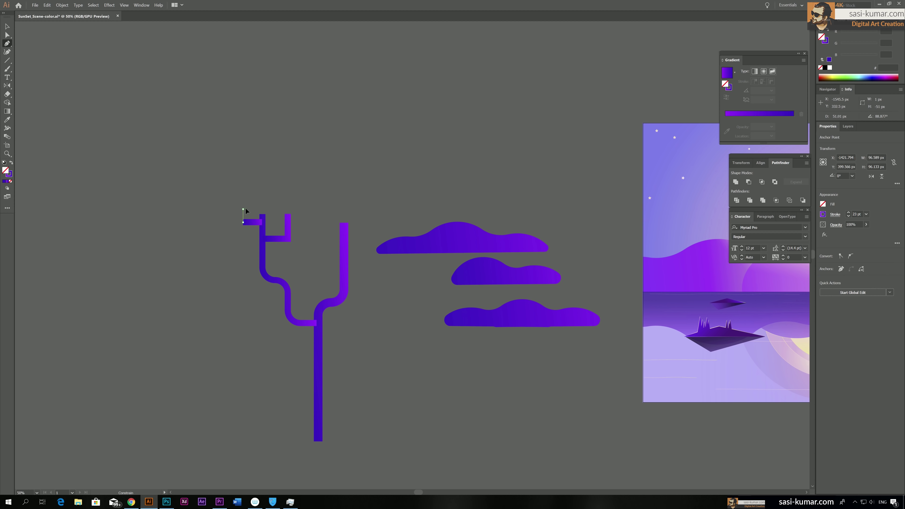
left_click(281, 179)
key("ctrl+z")
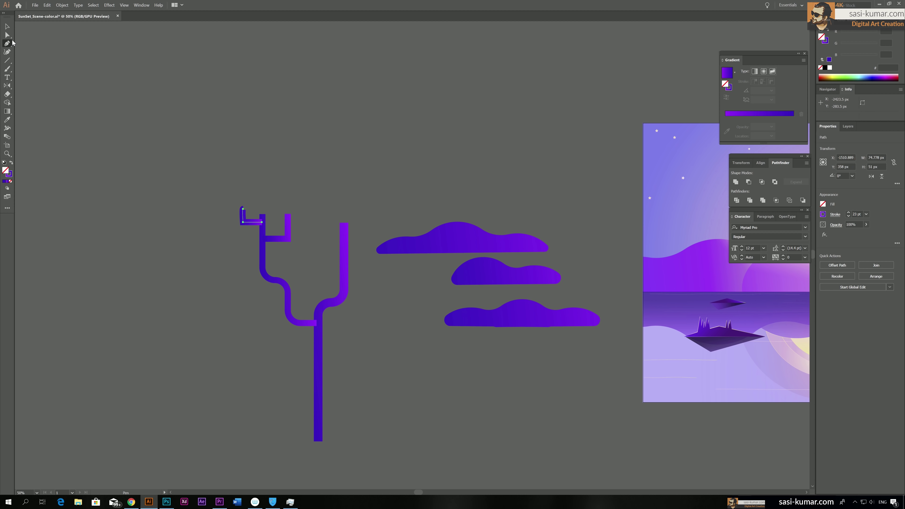
left_click(7, 34)
left_click(230, 237)
key("ctrl+z")
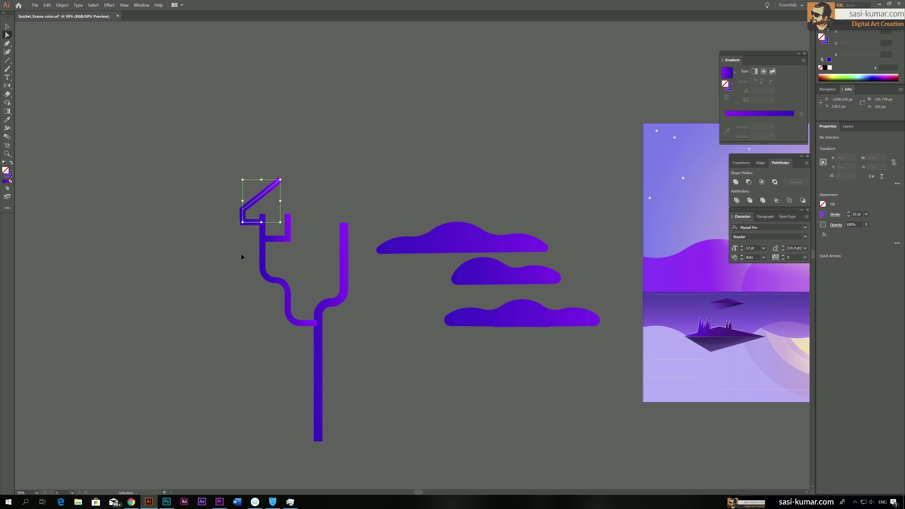
key("ctrl+z")
key("ctrl+z")
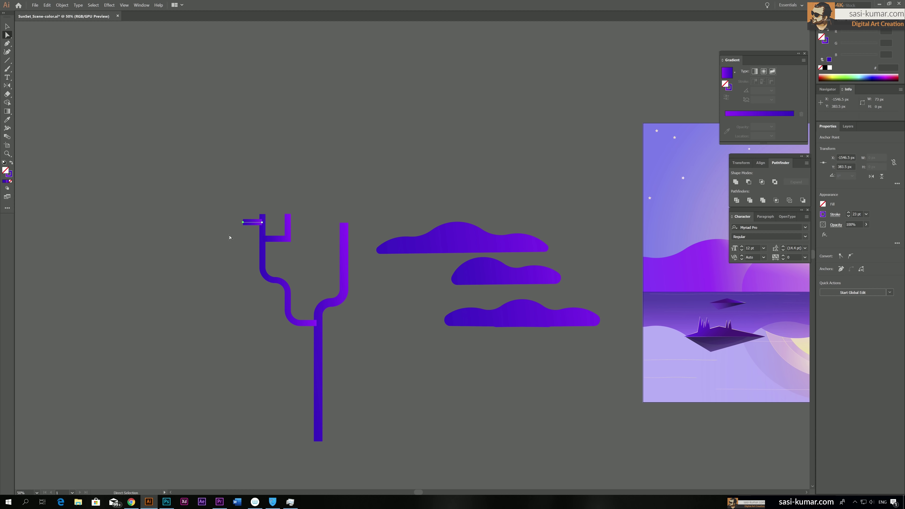
left_click(7, 44)
left_click(243, 209)
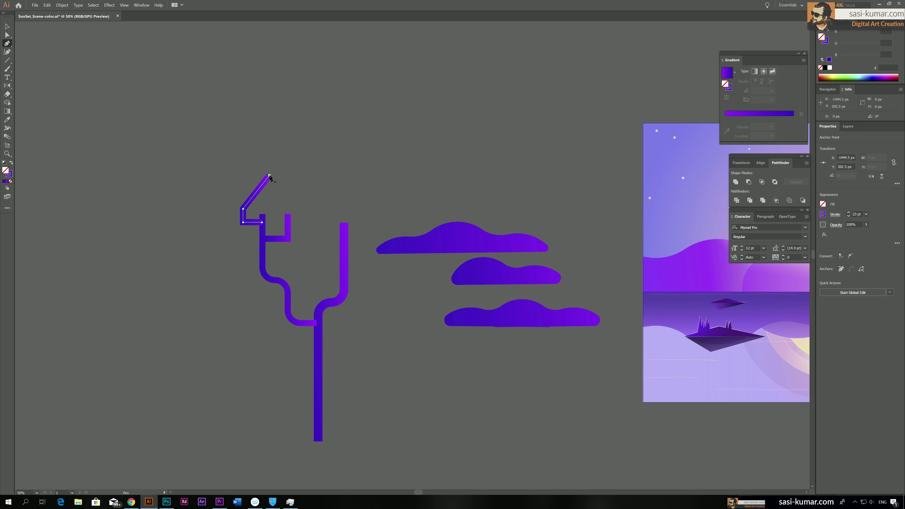
key("Escape")
Round the corners of both twigs with the Direct Selection live-corner widget.
key("a")
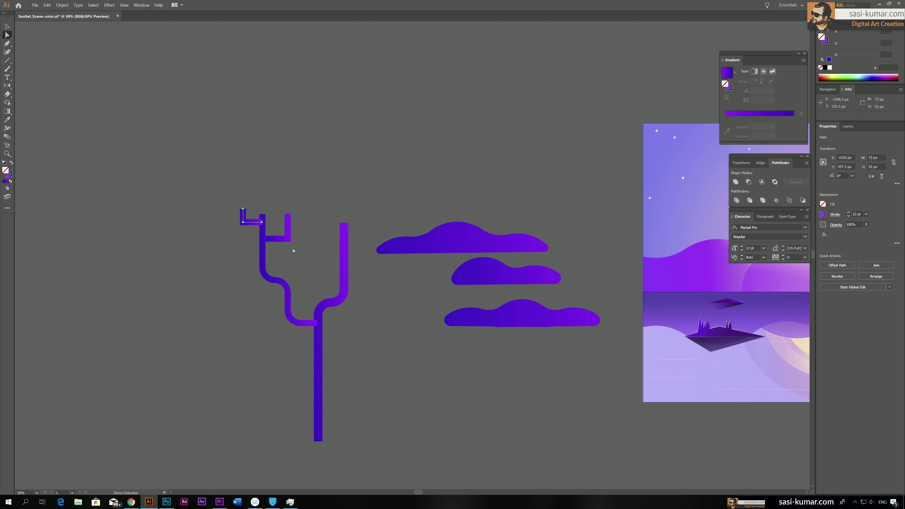
left_click(265, 237)
left_click(243, 222, "shift")
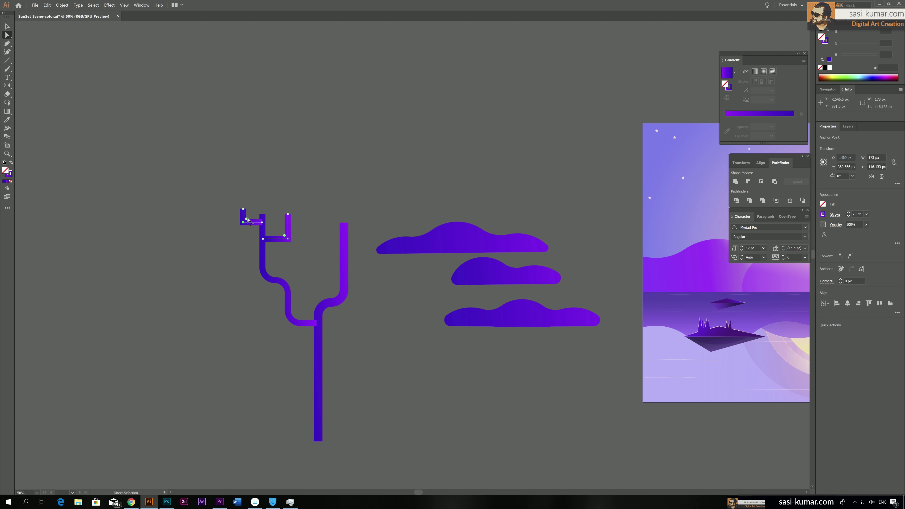
left_click_drag(247, 219, 288, 177)
left_click(289, 178)
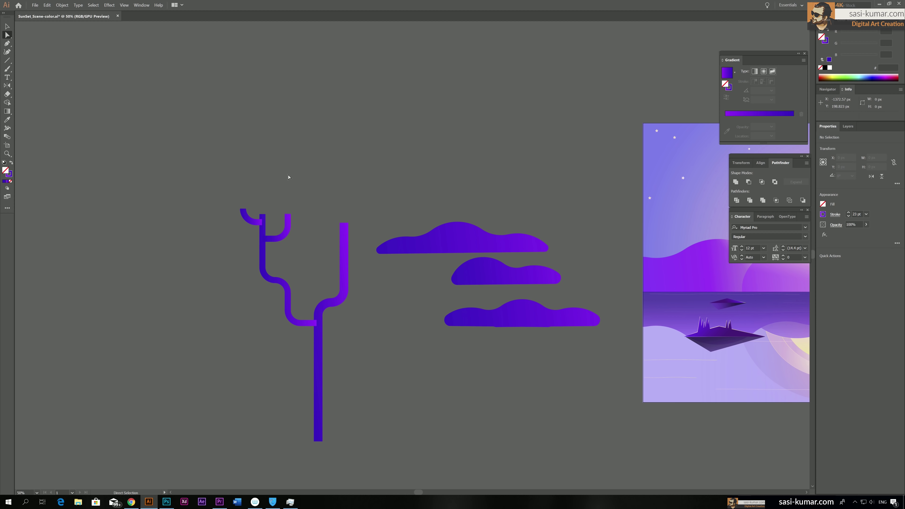
Alt-drag a copy of the U-shaped branch onto the top of the right trunk.
key("v")
left_click(285, 234)
left_click(344, 263, "shift")
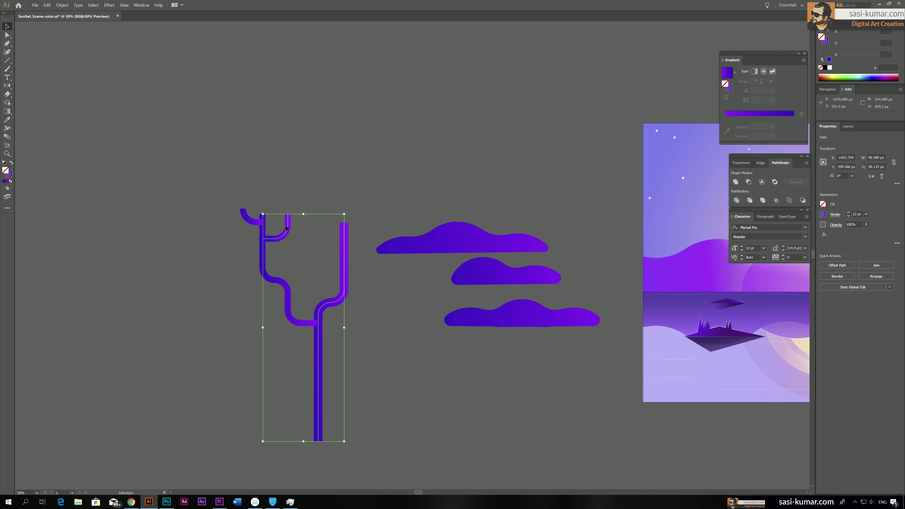
left_click(311, 243)
left_click(286, 228)
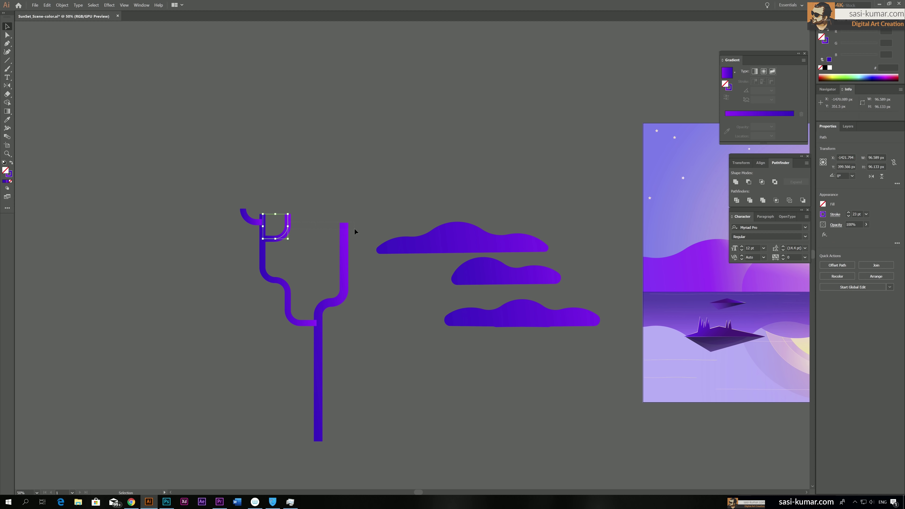
left_click(344, 230)
left_click(307, 228)
left_click(289, 223)
left_click_drag(287, 236, 372, 236)
left_click(377, 303)
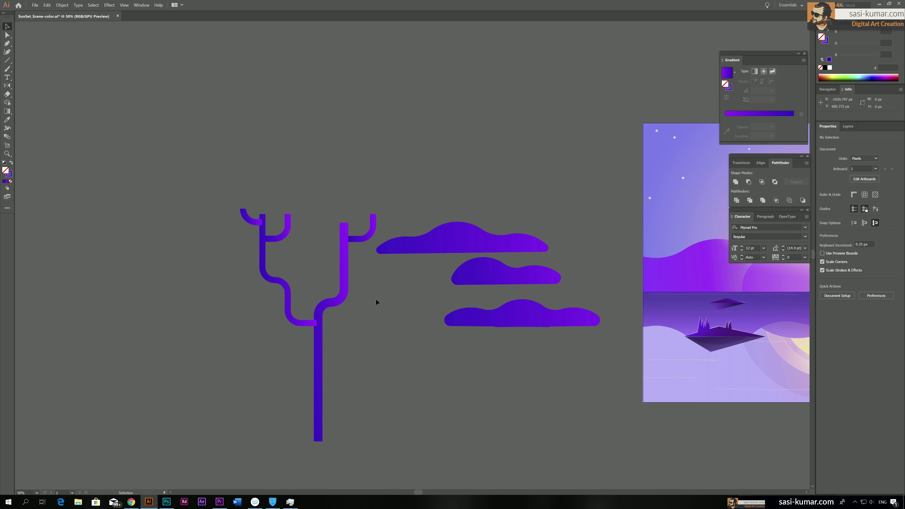
Move the top cloud onto the left branches and the middle cloud onto the right branch.
left_click_drag(378, 373, 197, 195)
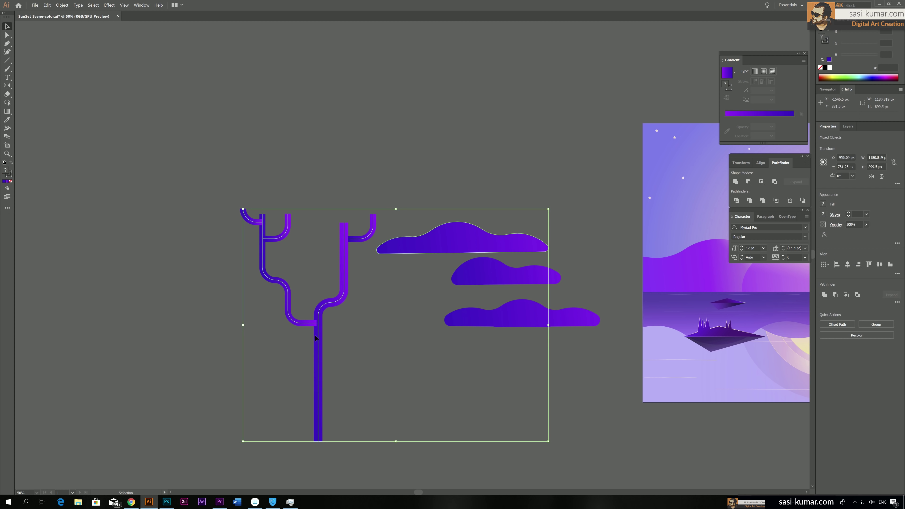
left_click(502, 216)
left_click_drag(493, 242, 278, 203)
left_click_drag(492, 279, 370, 214)
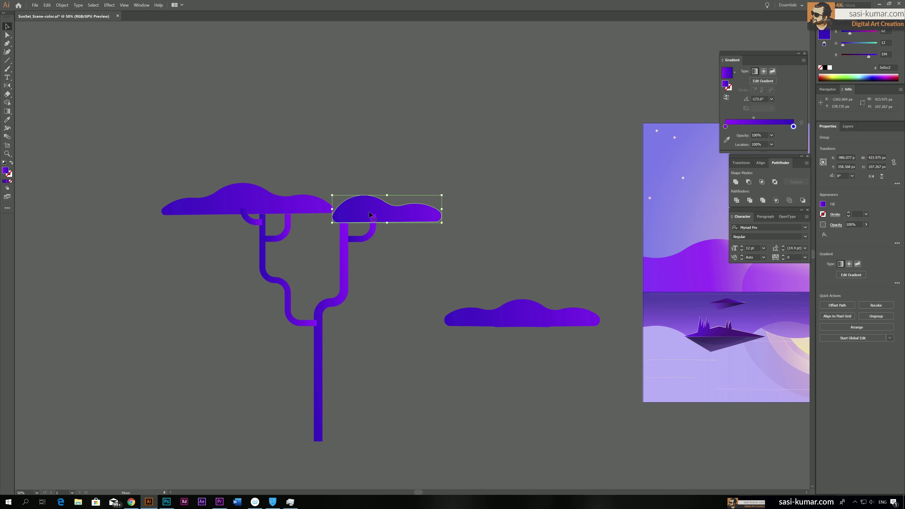
Arrange the right cloud to the front, then copy the small branch down toward the trunk.
right_click(370, 212)
mouse_move(407, 282)
left_click(459, 281)
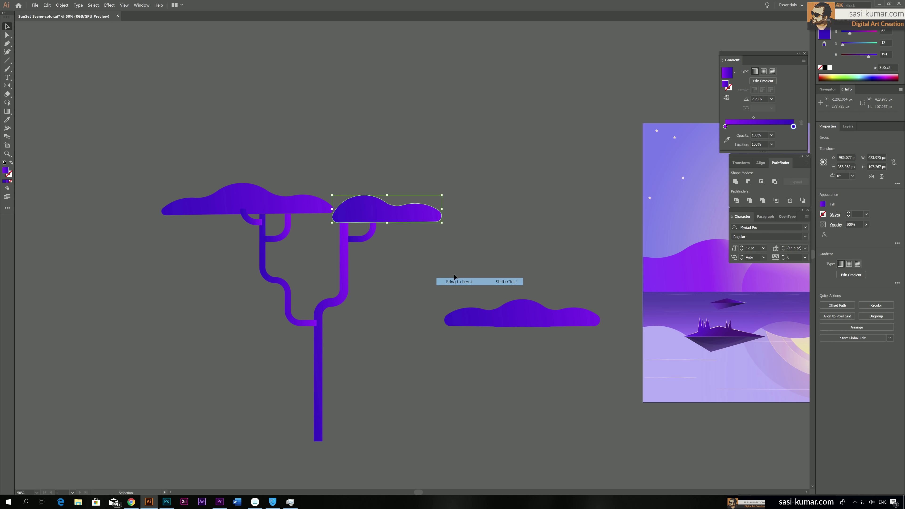
left_click(459, 260)
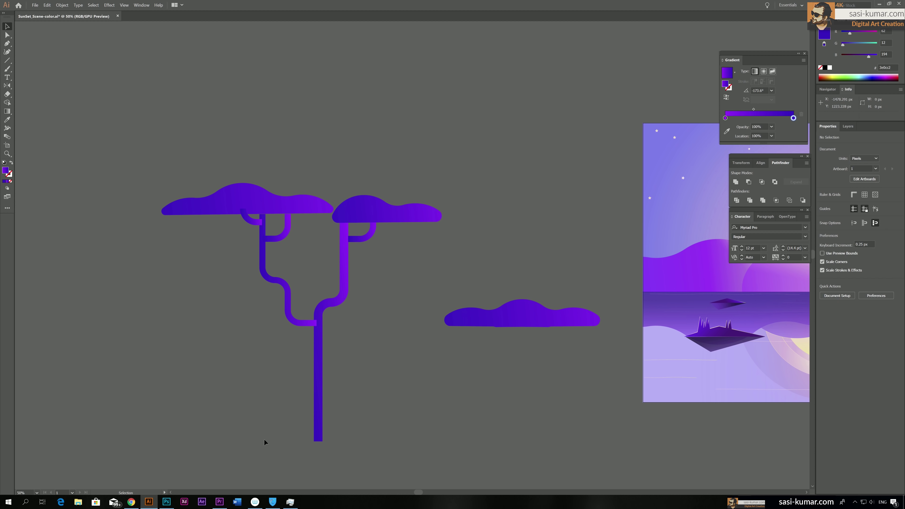
left_click_drag(280, 232, 348, 340)
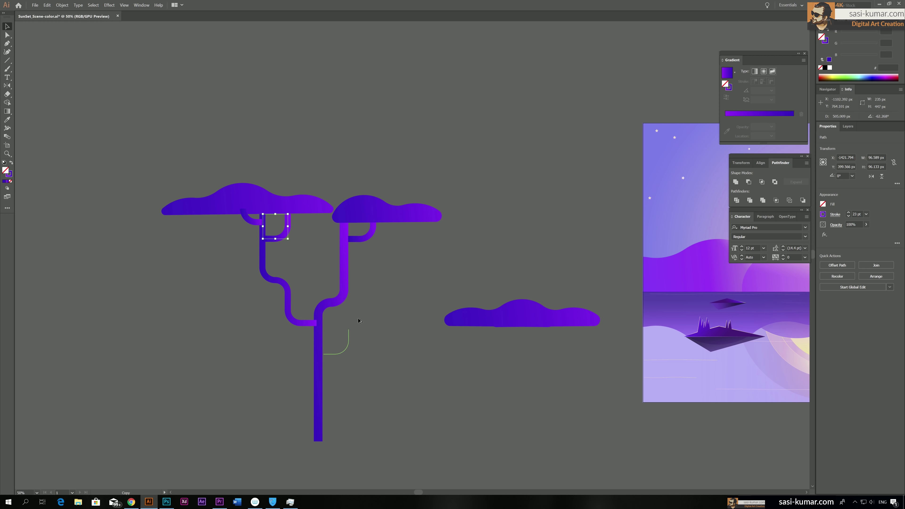
Set the branch copy beside the trunk and bring the last cloud in front over it.
left_click_drag(359, 321, 354, 327)
left_click(491, 322)
left_click_drag(523, 319, 375, 290)
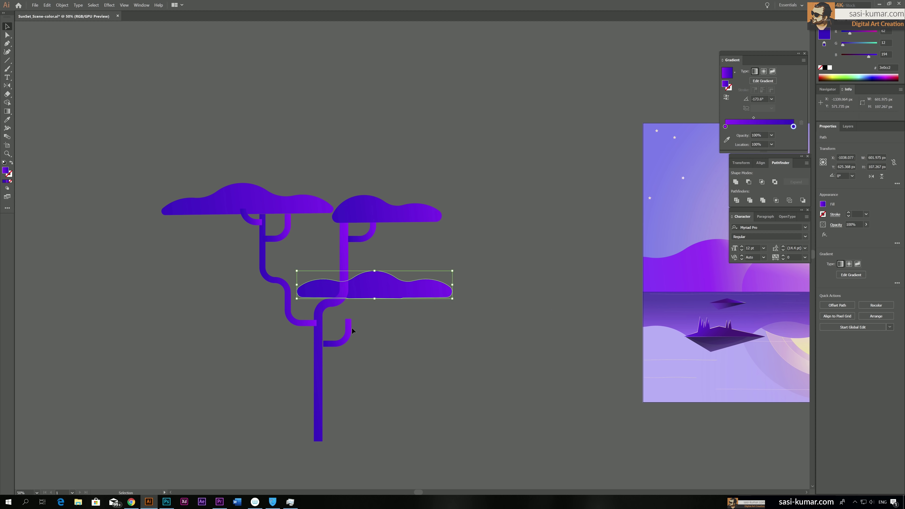
right_click(376, 295)
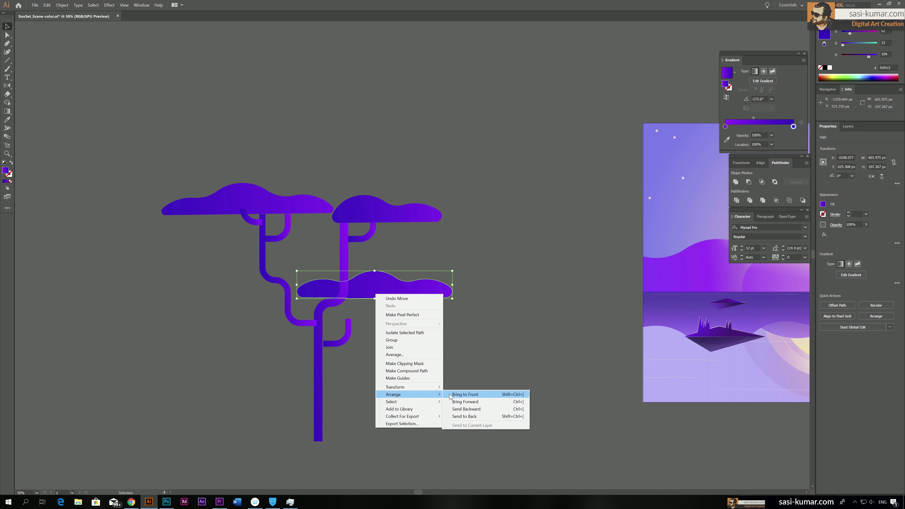
left_click(451, 395)
left_click_drag(356, 291, 359, 283)
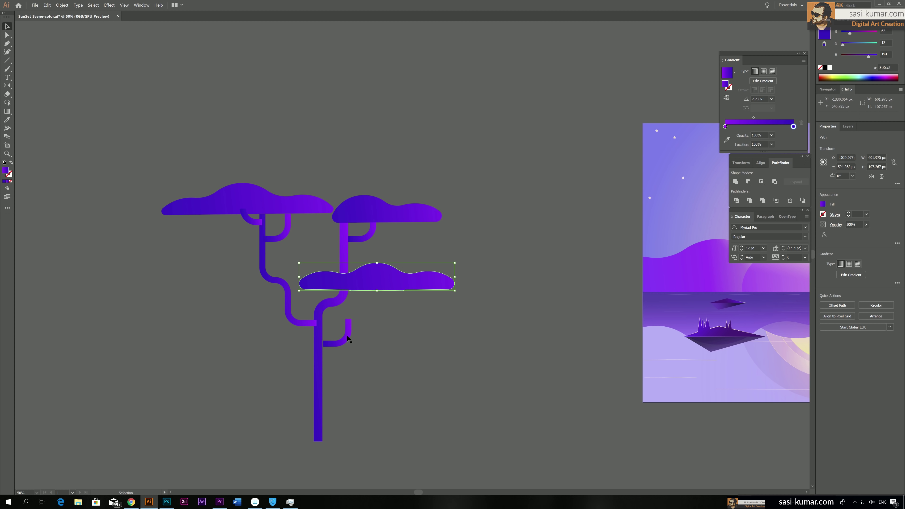
left_click_drag(348, 339, 360, 311)
left_click(361, 349)
Adjust the short branch's anchors so it joins the trunk and reaches under the cloud.
key("a")
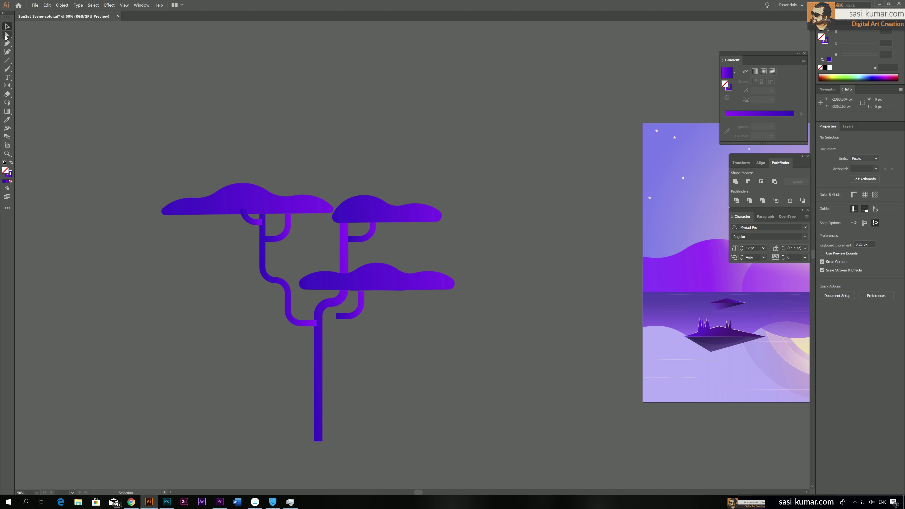
left_click(336, 316)
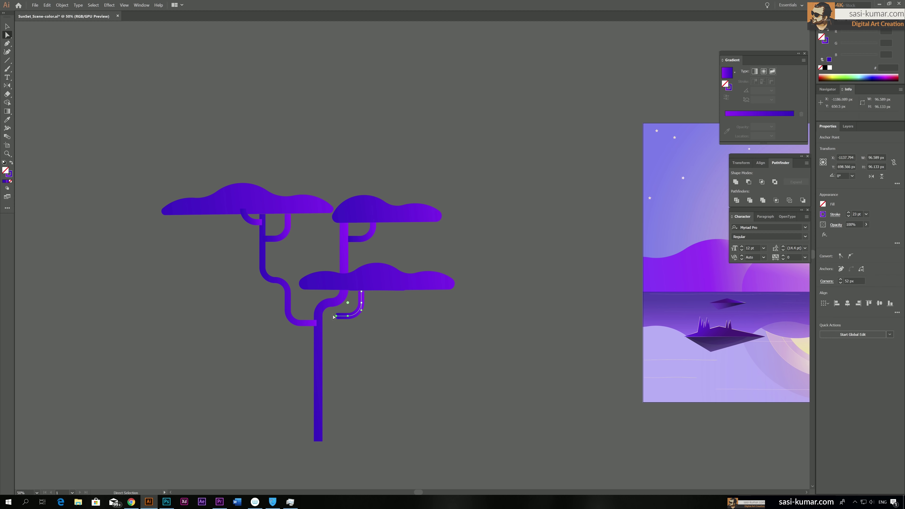
left_click_drag(337, 317, 323, 318)
key("ctrl+z")
left_click(337, 316)
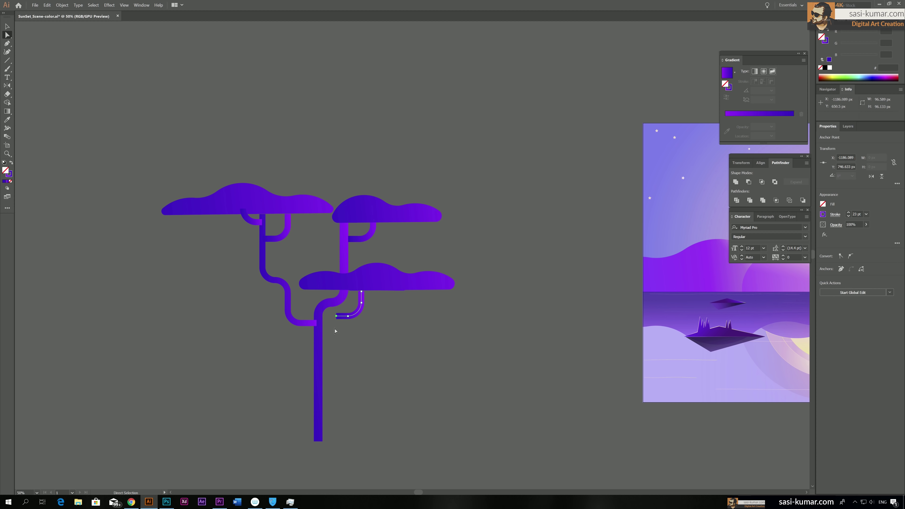
key("Left")
key("Left")
key("Left")
key("Left")
key("Left")
key("Left")
key("Left")
key("Left")
key("Left")
key("Left")
key("Left")
key("Left")
left_click_drag(333, 318, 322, 316)
left_click_drag(362, 293, 361, 289)
left_click(7, 25)
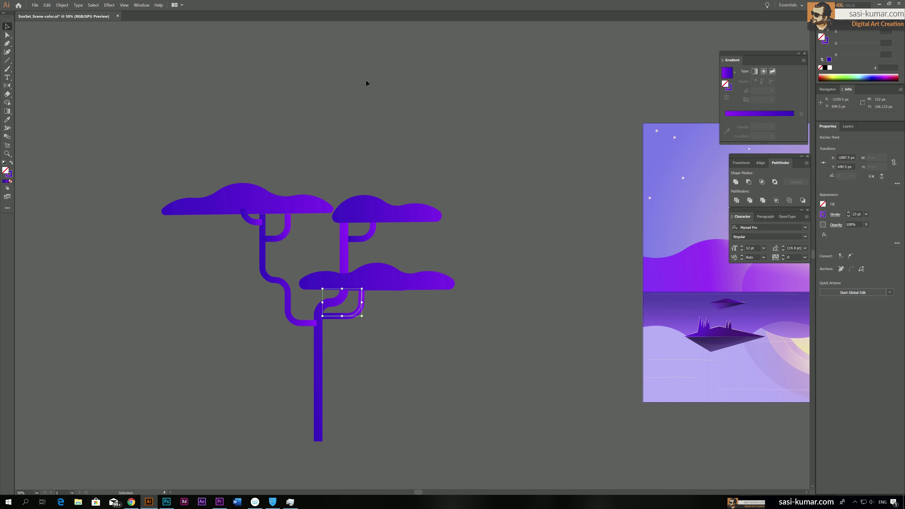
left_click(367, 77)
left_click(374, 214)
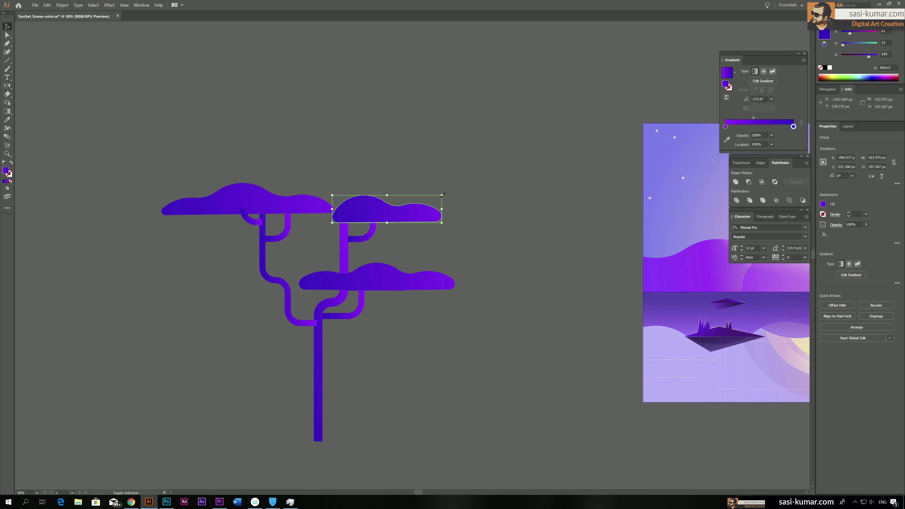
Enlarge the top-right cloud slightly and select only the trunk and branches.
left_click_drag(444, 194, 450, 192)
left_click(284, 154)
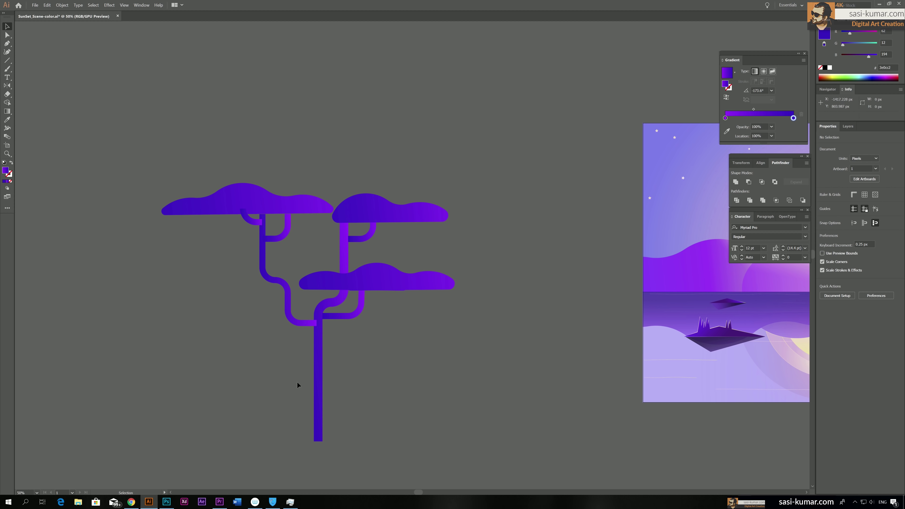
left_click(269, 239)
left_click(365, 324)
left_click(195, 201)
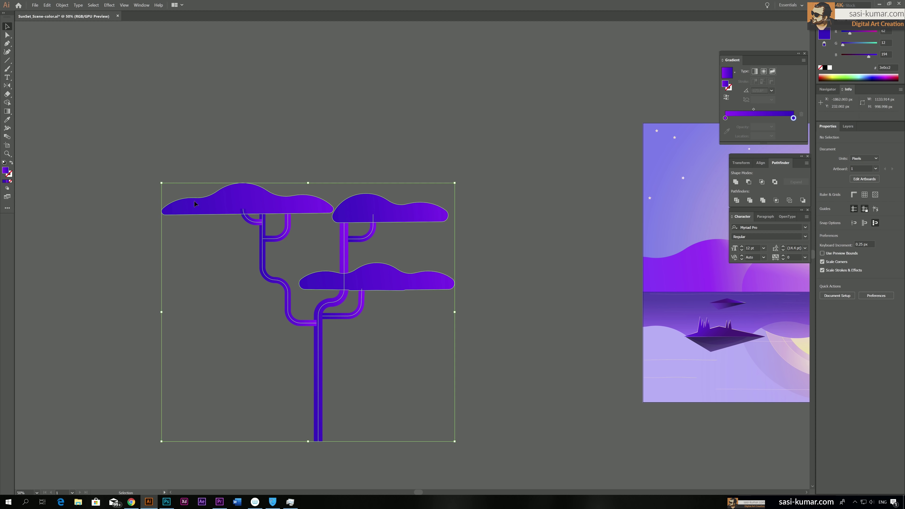
left_click(204, 203, "shift")
left_click(360, 210, "shift")
left_click(376, 278, "shift")
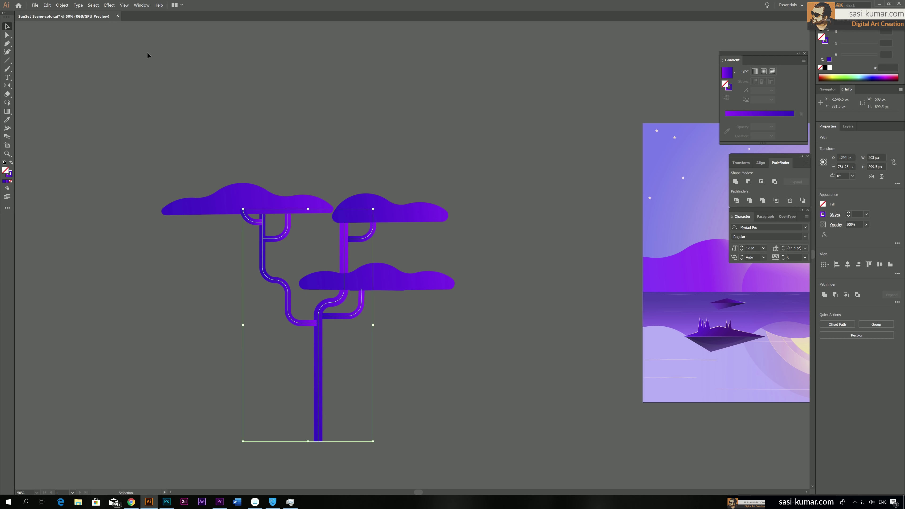
Expand the trunk and branch strokes into filled shapes via Object > Expand.
left_click(62, 5)
left_click(85, 76)
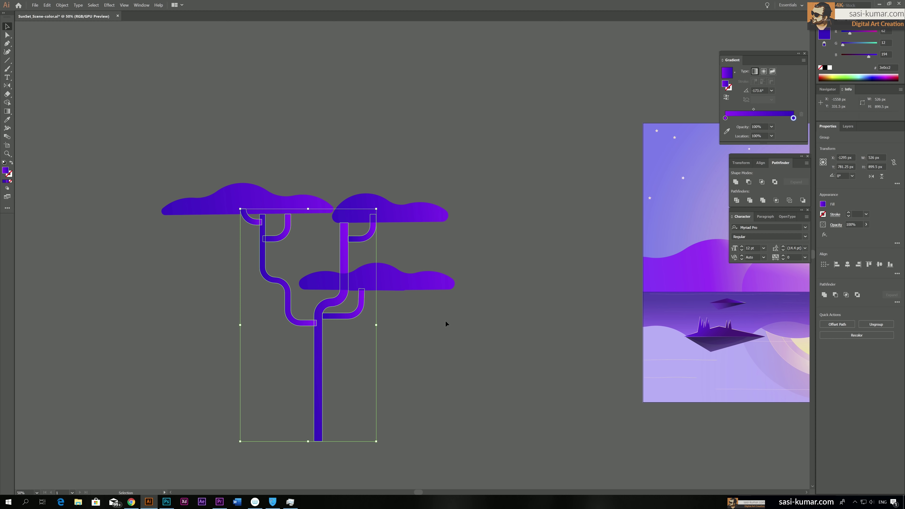
left_click(736, 182)
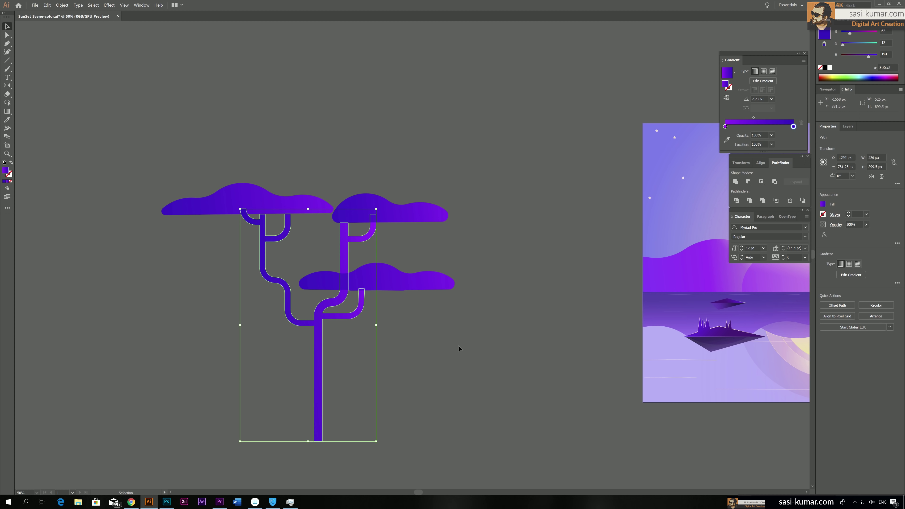
left_click_drag(459, 348, 247, 197)
left_click_drag(545, 380, 347, 297)
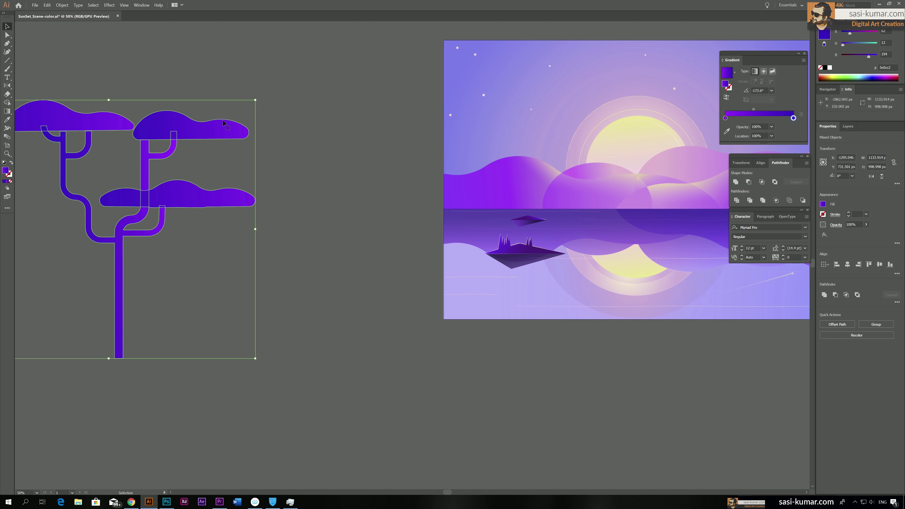
Reposition and slightly enlarge the upper-right canopy, then select the whole tree.
left_click_drag(301, 180, 263, 186)
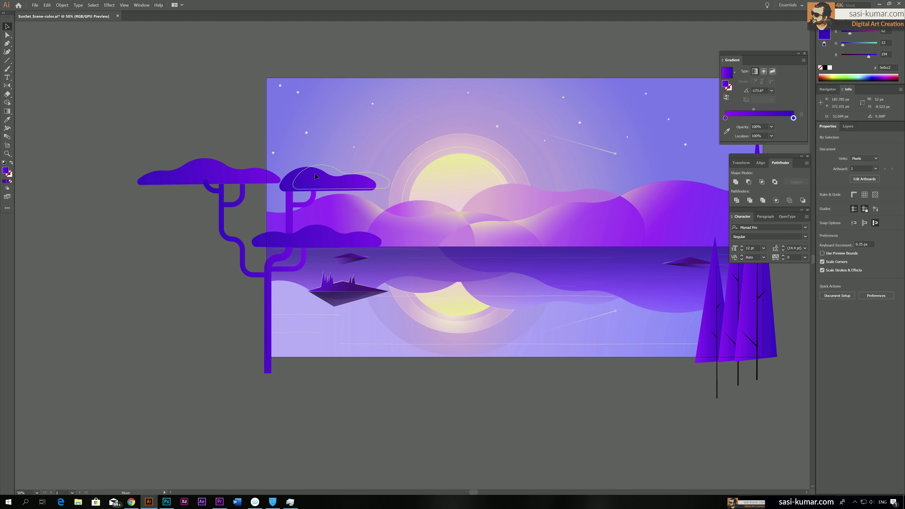
left_click_drag(354, 167, 359, 163)
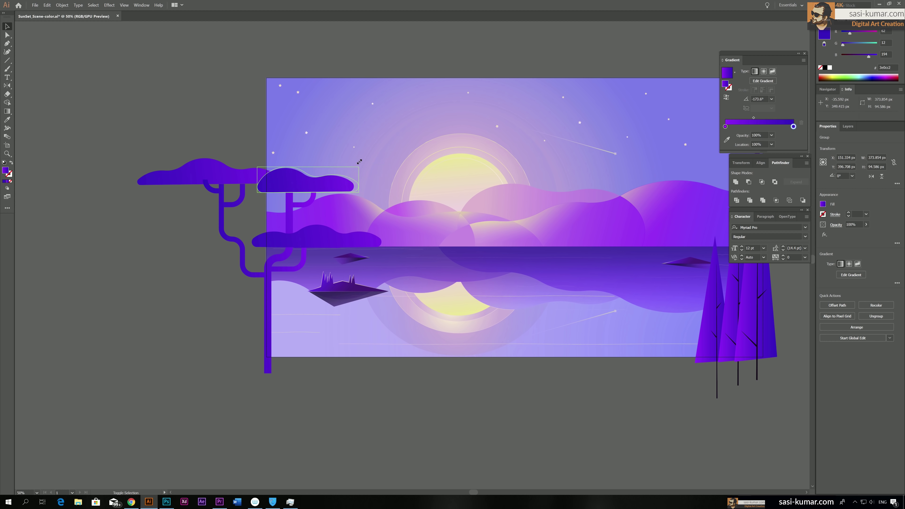
left_click(107, 307)
left_click_drag(178, 408, 324, 203)
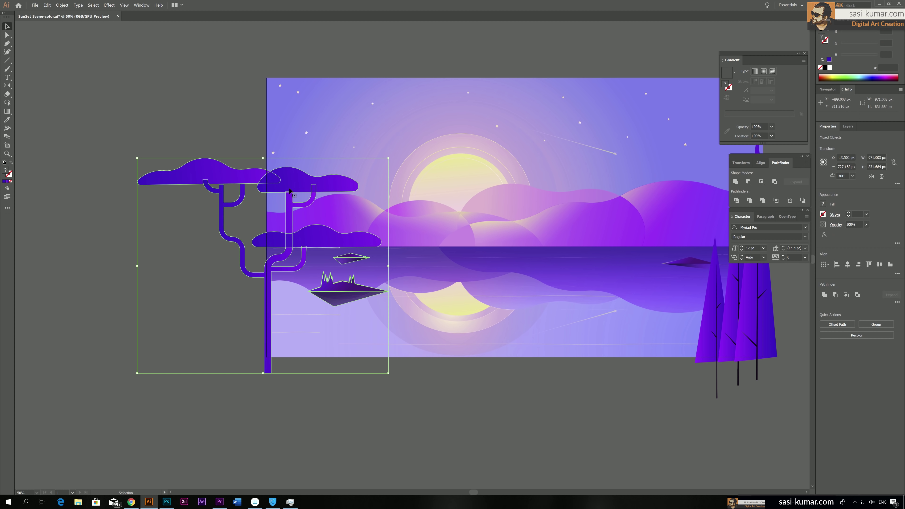
left_click_drag(242, 370, 316, 154)
left_click_drag(234, 393, 299, 137)
Alt-drag a duplicate tree and scale it down to about 69%.
left_click_drag(289, 182, 418, 302)
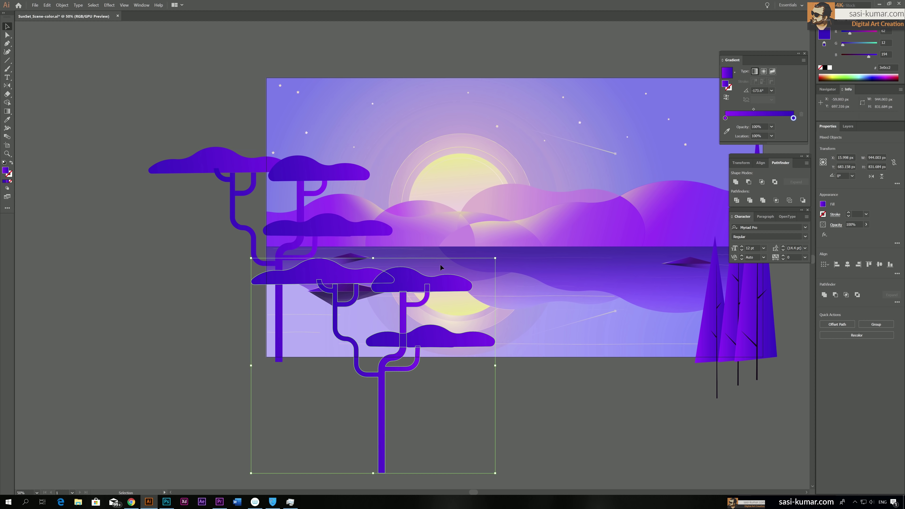
left_click_drag(496, 258, 420, 324)
left_click_drag(376, 379, 357, 301)
left_click(220, 165)
left_click_drag(252, 231, 293, 342)
key("ctrl+z")
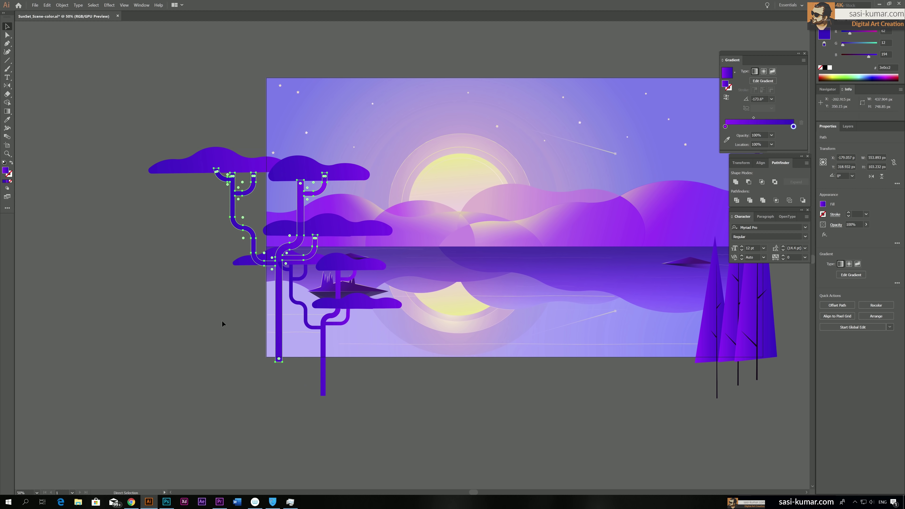
left_click_drag(222, 323, 217, 372)
Delete the stray branching trunk from the lower copy.
scroll(297, 266, "down", 5)
left_click(287, 358)
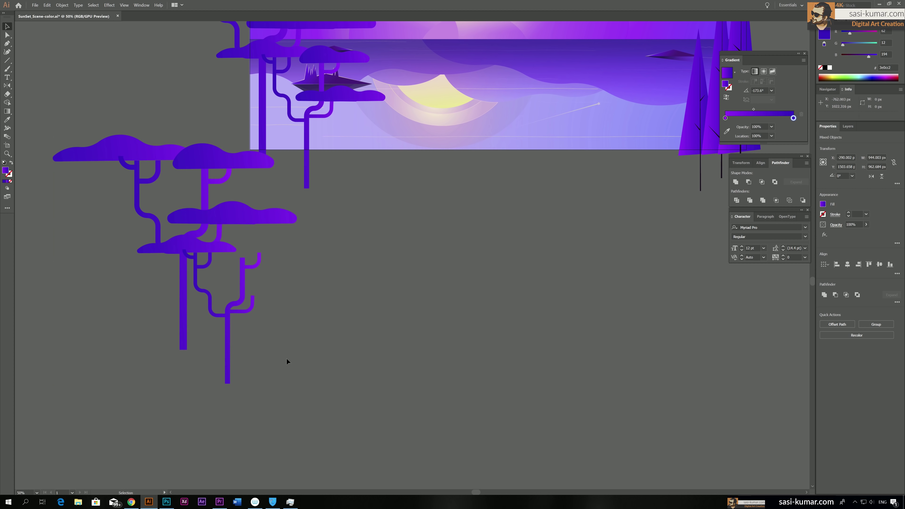
left_click(228, 334)
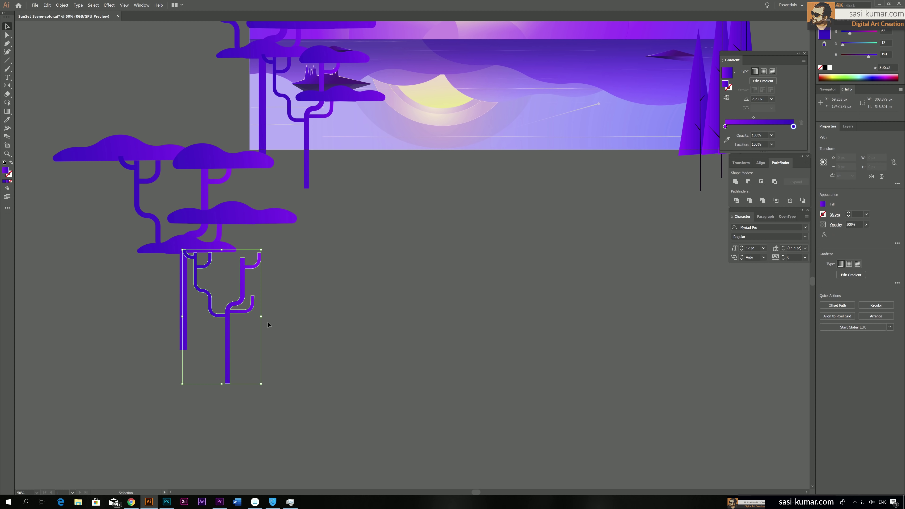
key("Delete")
Reflect the lower tree copy across the vertical axis at 90°.
left_click_drag(117, 195, 113, 165)
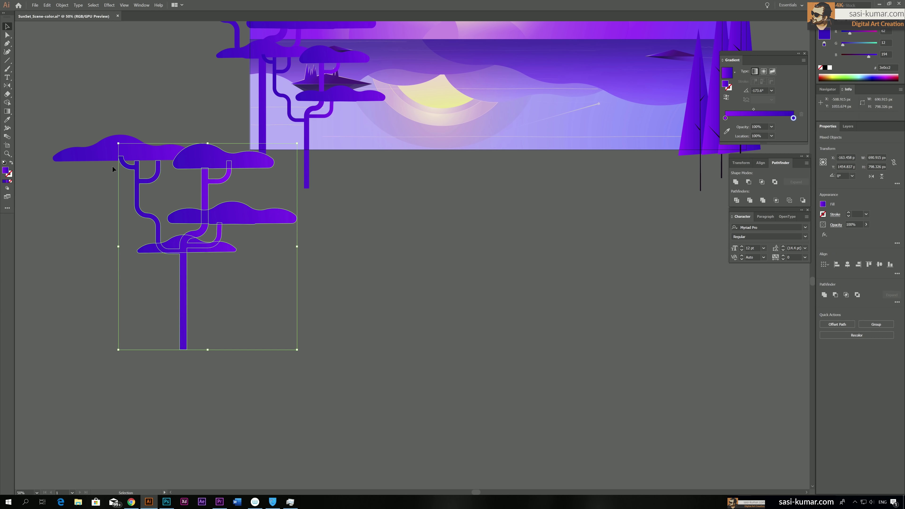
left_click_drag(234, 346, 100, 152)
double_click(7, 85)
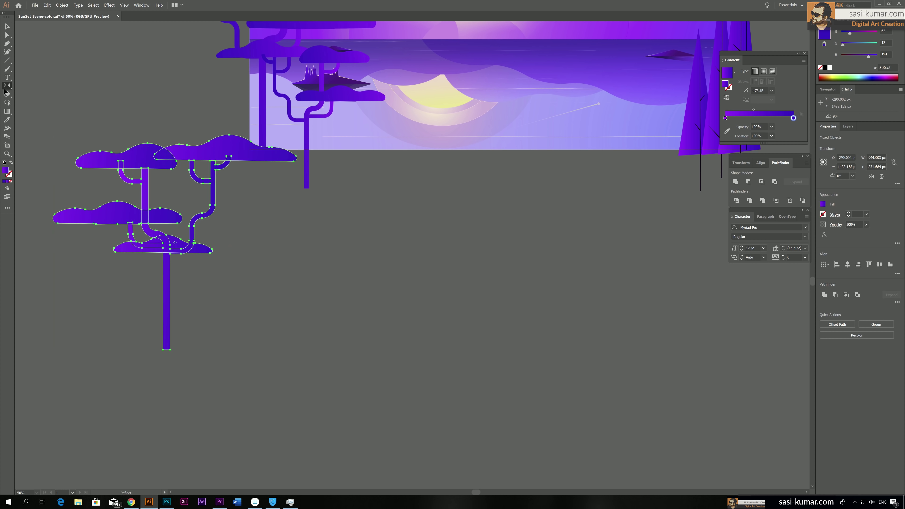
left_click(592, 190)
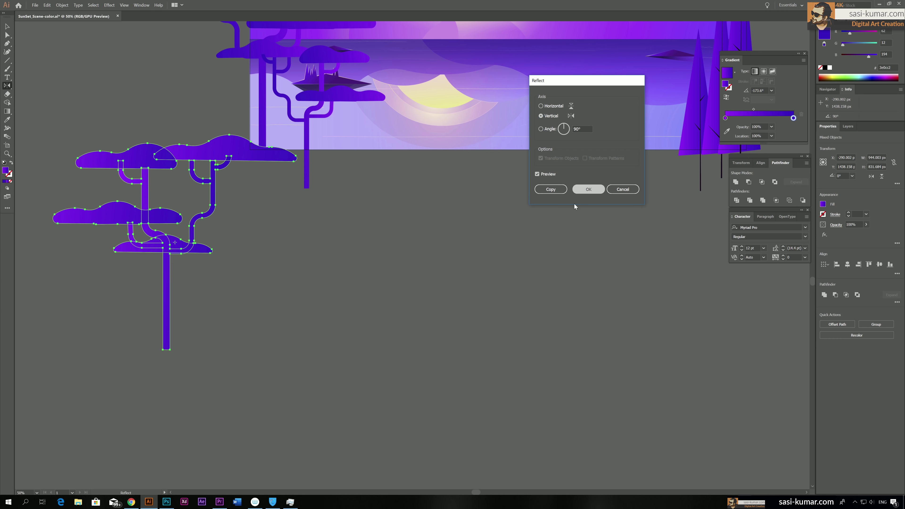
Redraw the lower-left tree's gradient diagonally, running from upper right to lower left.
key("v")
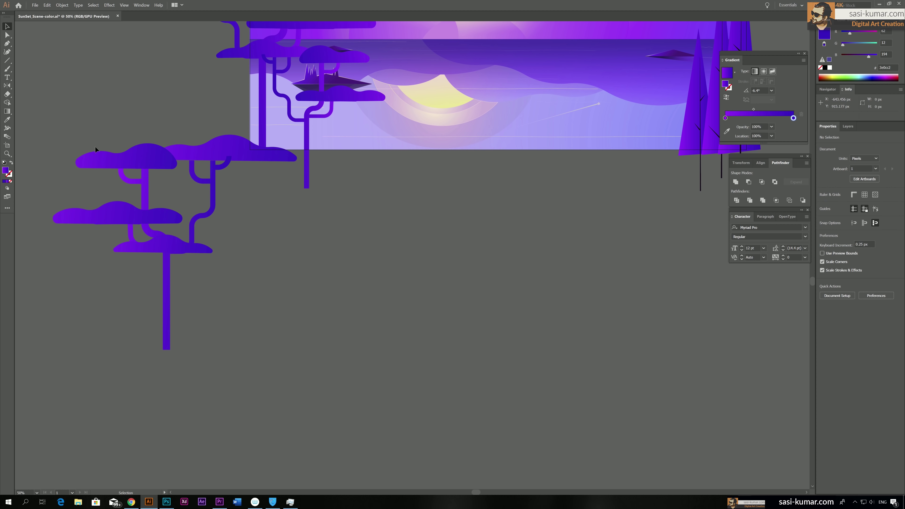
key("g")
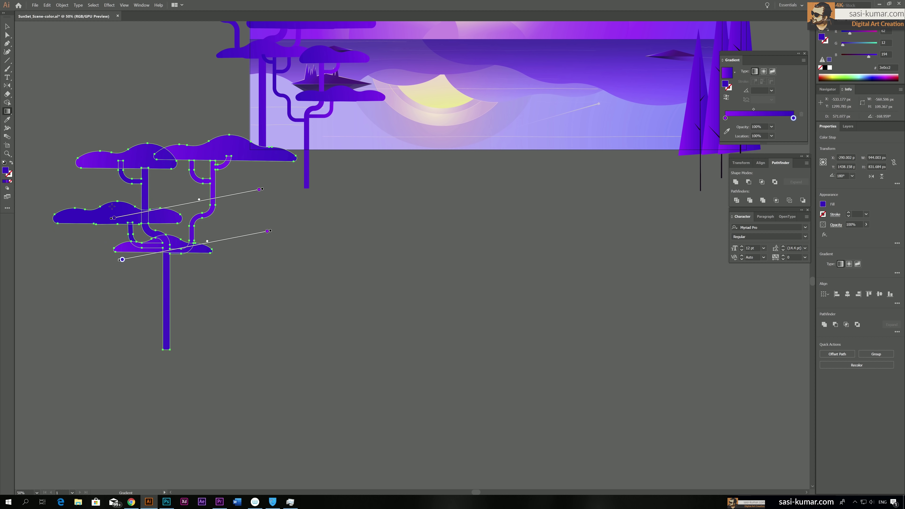
left_click_drag(239, 155, 63, 206)
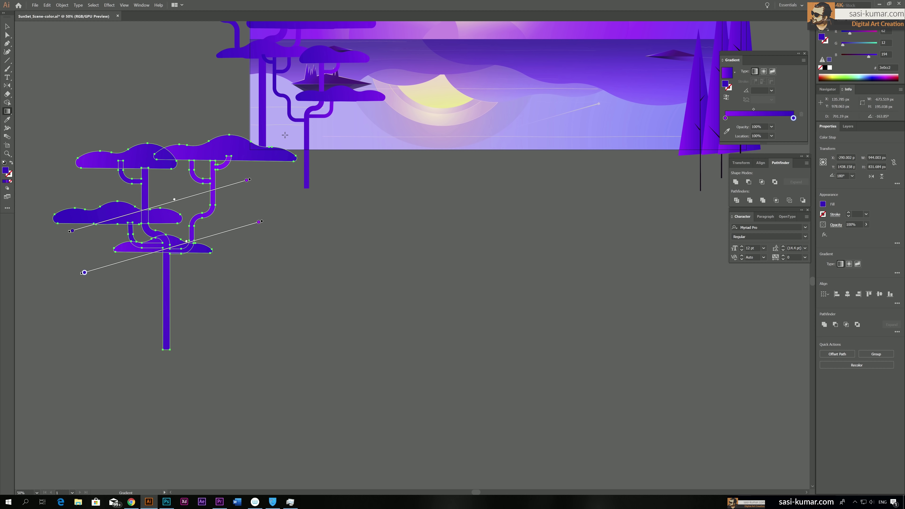
mouse_move(290, 171)
left_mouse_down()
mouse_move(147, 253)
mouse_move(284, 180)
left_mouse_up()
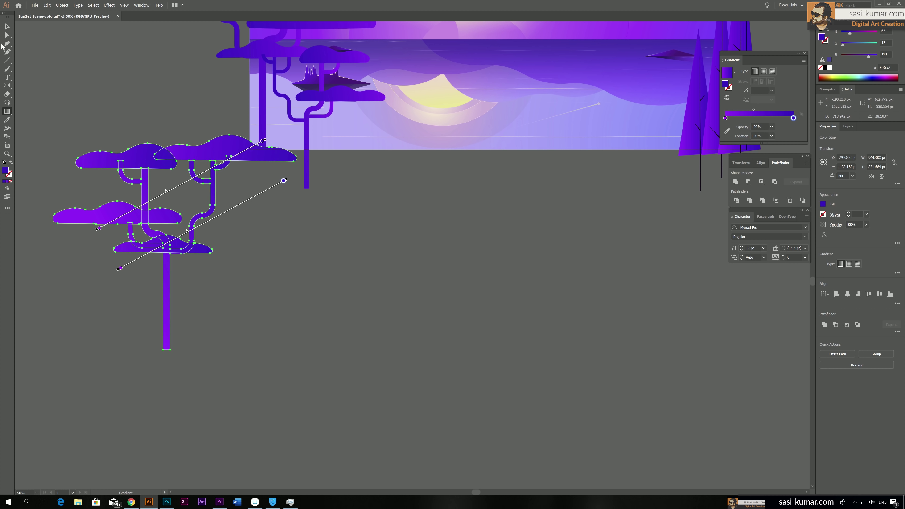
left_click(8, 26)
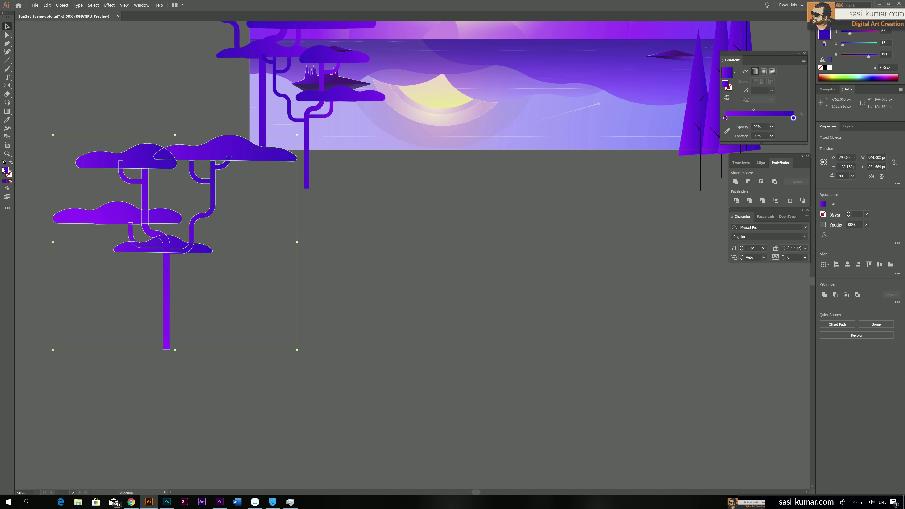
key("g")
left_click_drag(283, 178, 122, 259)
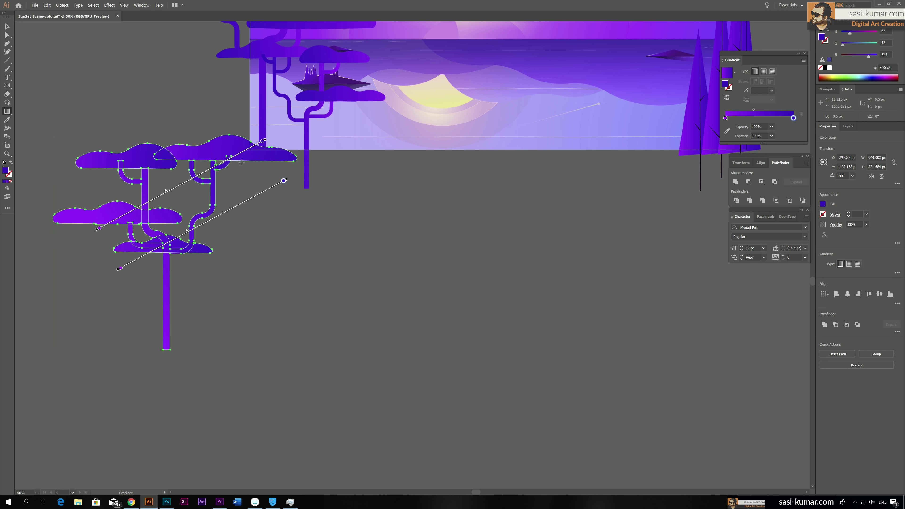
left_click_drag(258, 155, 177, 179)
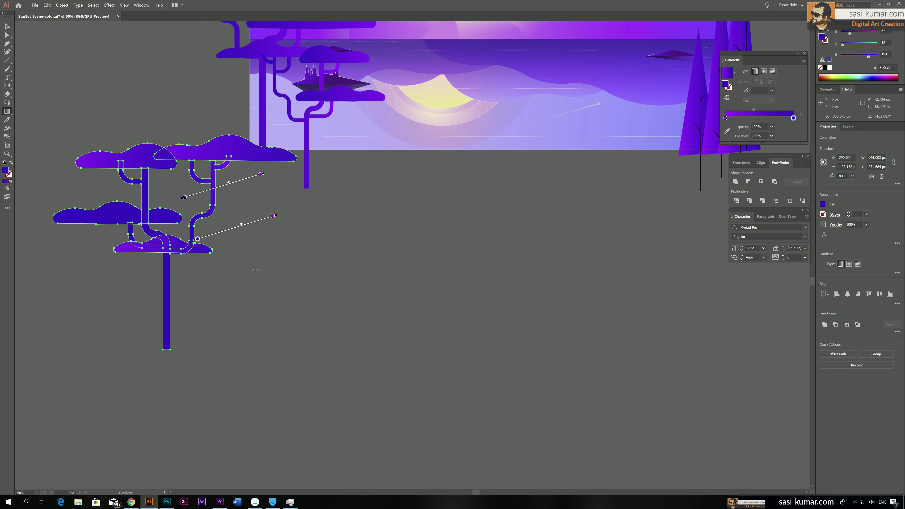
left_click_drag(303, 243, 99, 339)
Select the four canopies and run one shared gradient across them at a new angle.
left_click(7, 27)
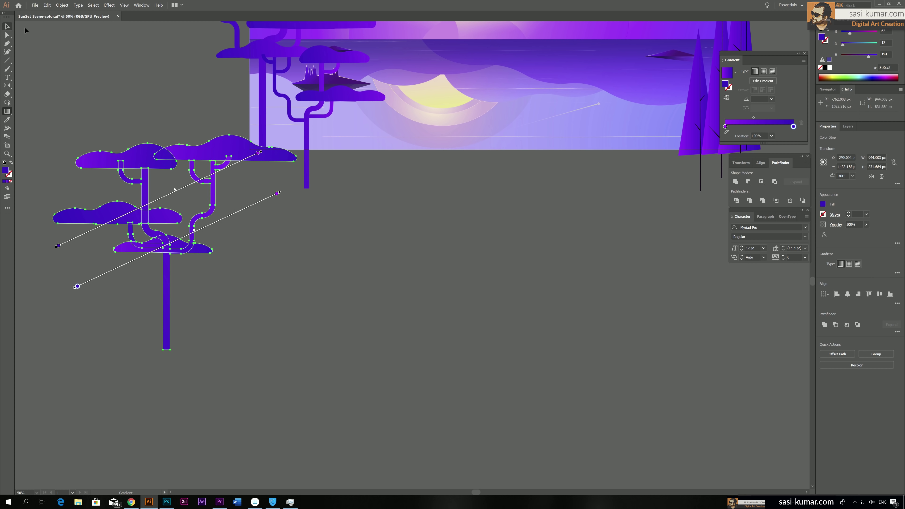
left_click(86, 82)
left_click(227, 152)
left_click(156, 160, "shift")
left_click(107, 214, "shift")
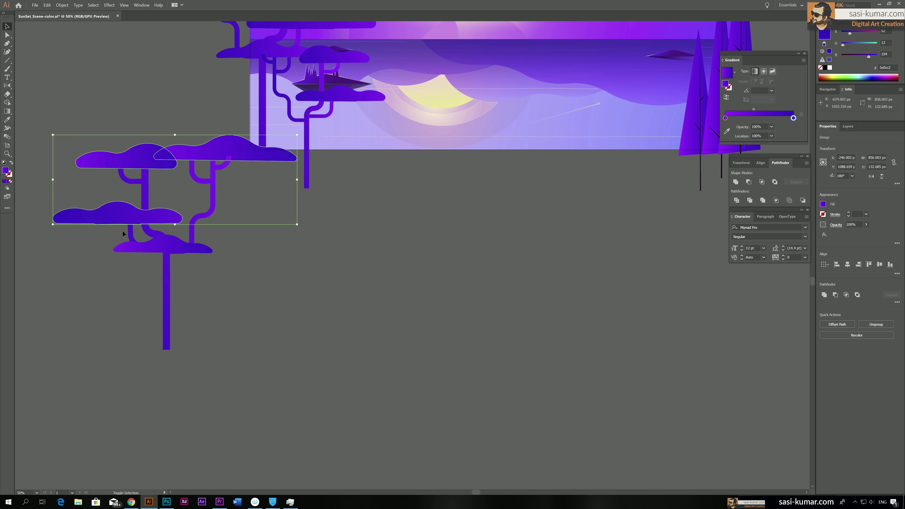
left_click(172, 251, "shift")
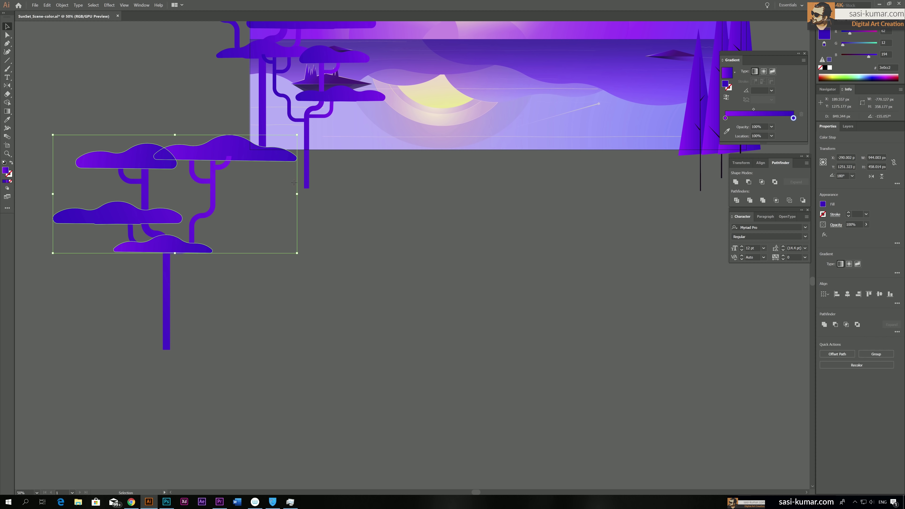
key("g")
left_click_drag(286, 158, 129, 214)
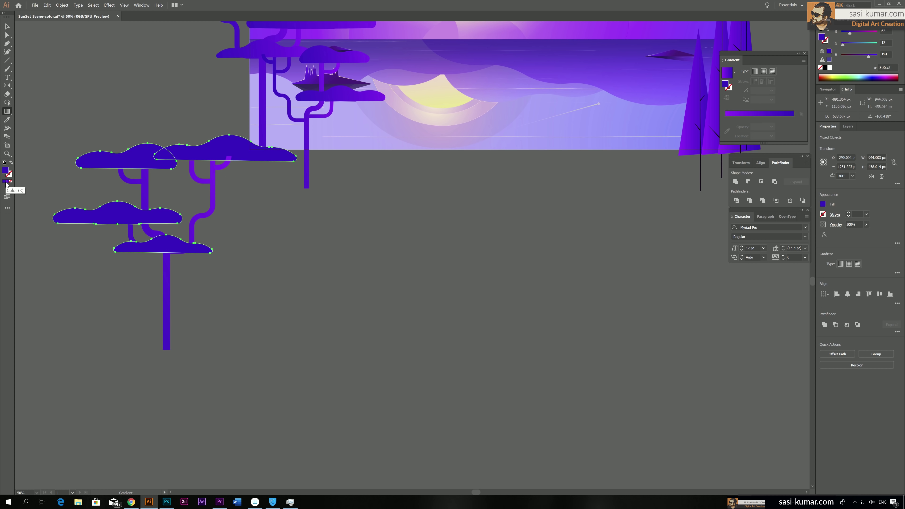
left_click_drag(51, 208, 182, 223)
left_click_drag(273, 187, 171, 207)
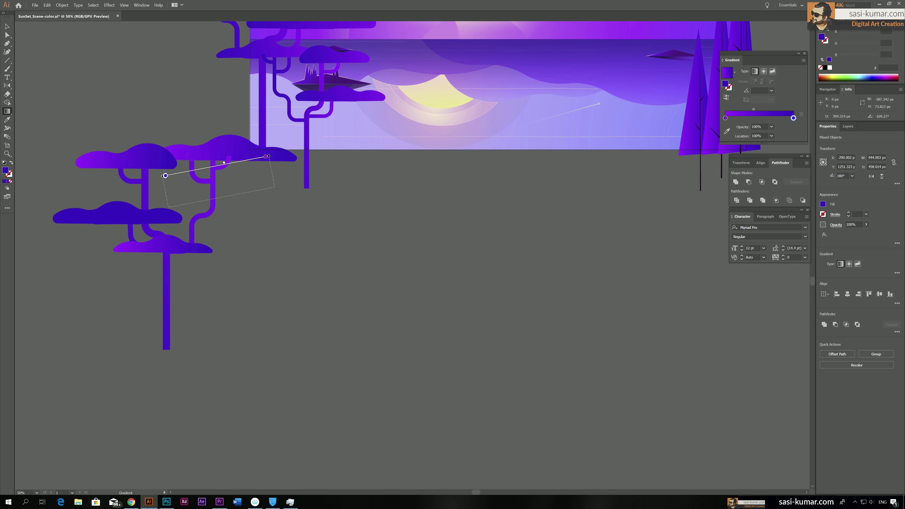
Reverse the gradient direction on the upper-right and upper-left canopies.
left_click(8, 26)
left_click(237, 159)
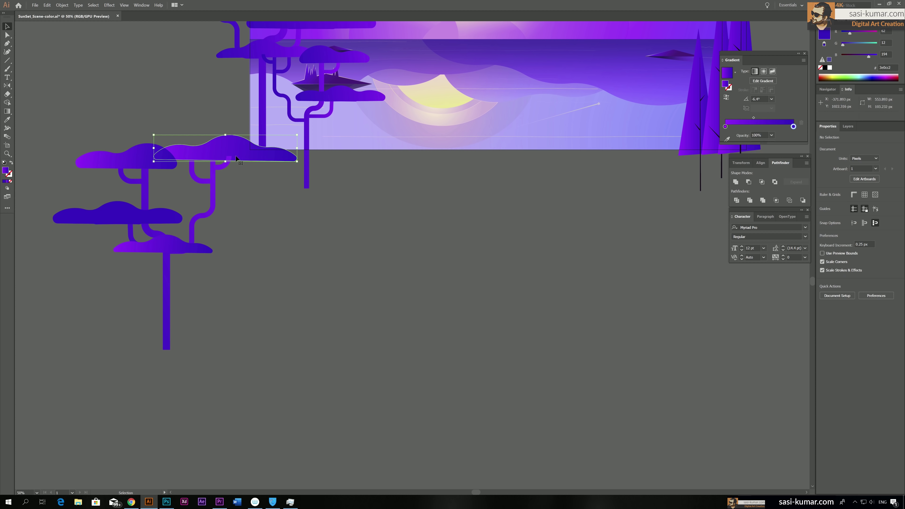
key("g")
left_click_drag(280, 158, 152, 162)
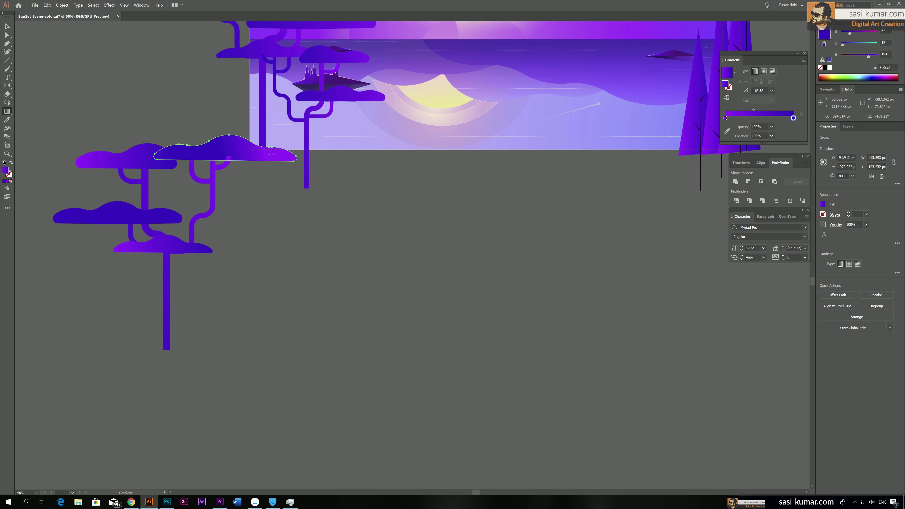
key("v")
left_click(148, 161)
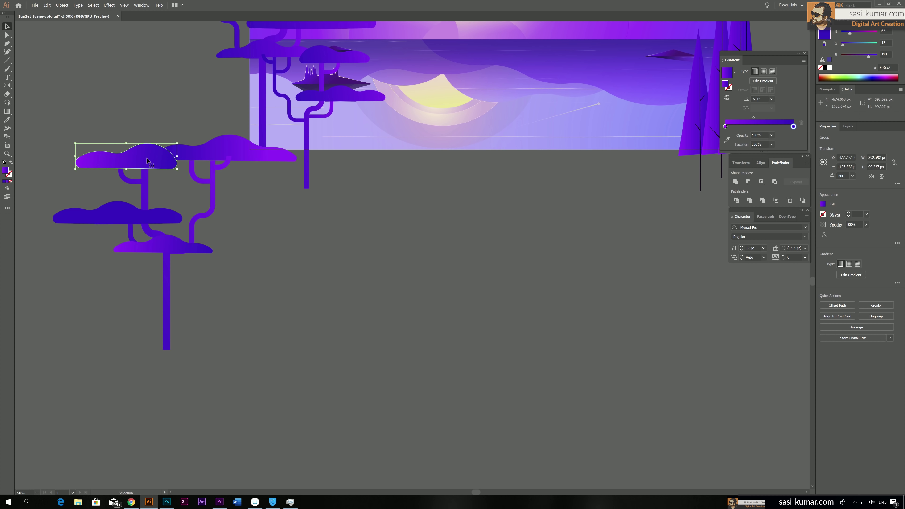
key("g")
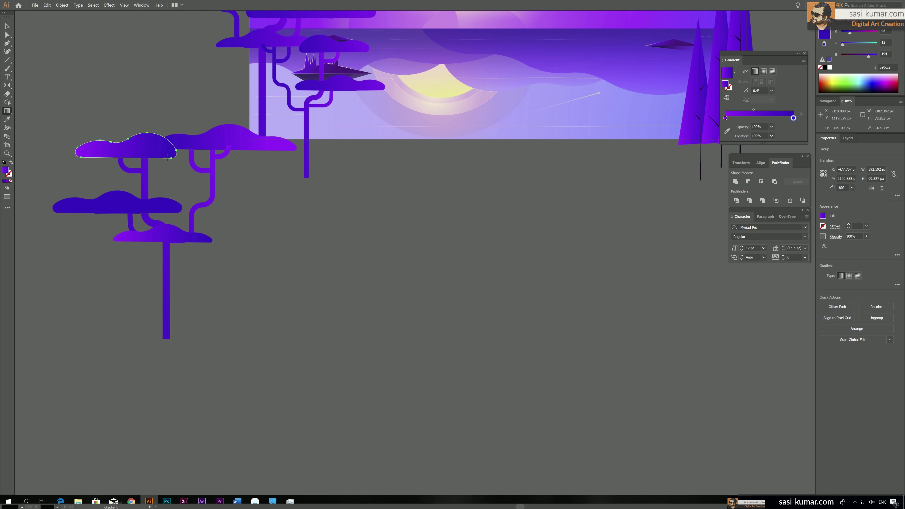
key("Tab")
key("Tab")
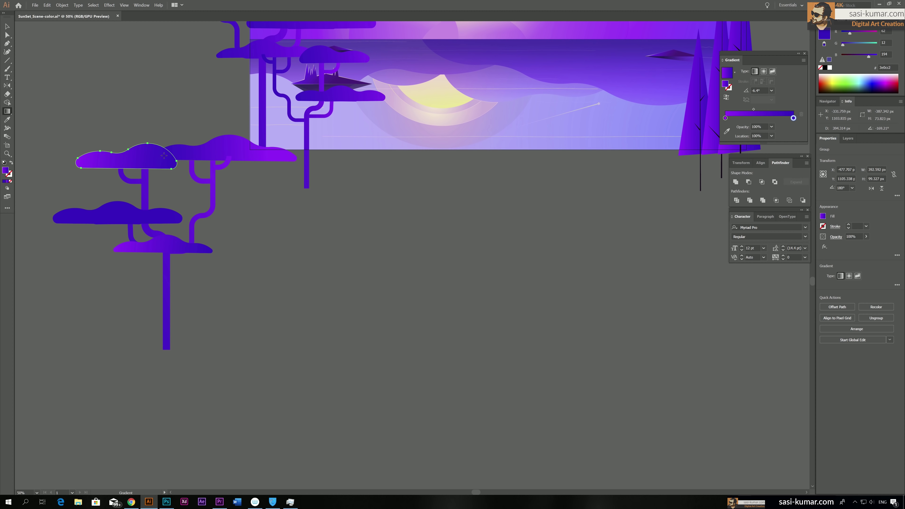
left_click_drag(164, 155, 80, 162)
Run the middle-left and bottom canopies' gradients right to left.
left_click(7, 34)
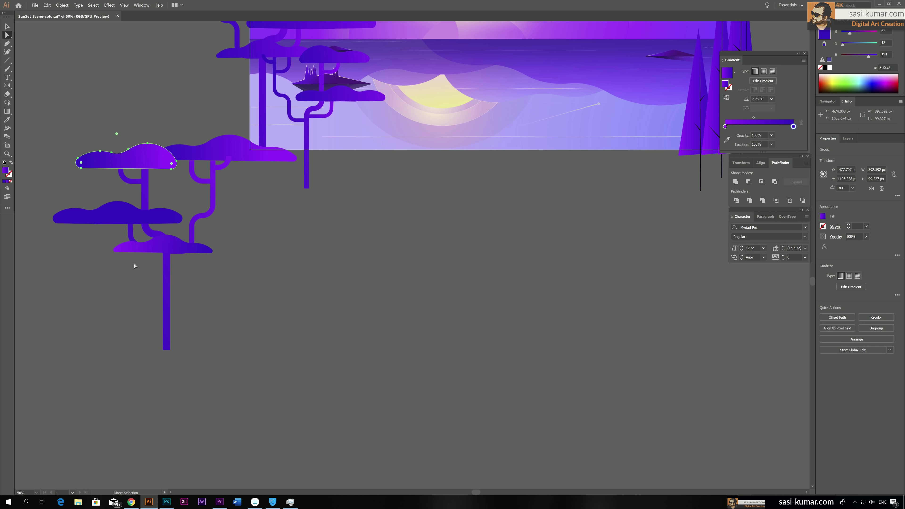
left_click(173, 219)
key("f")
key("f")
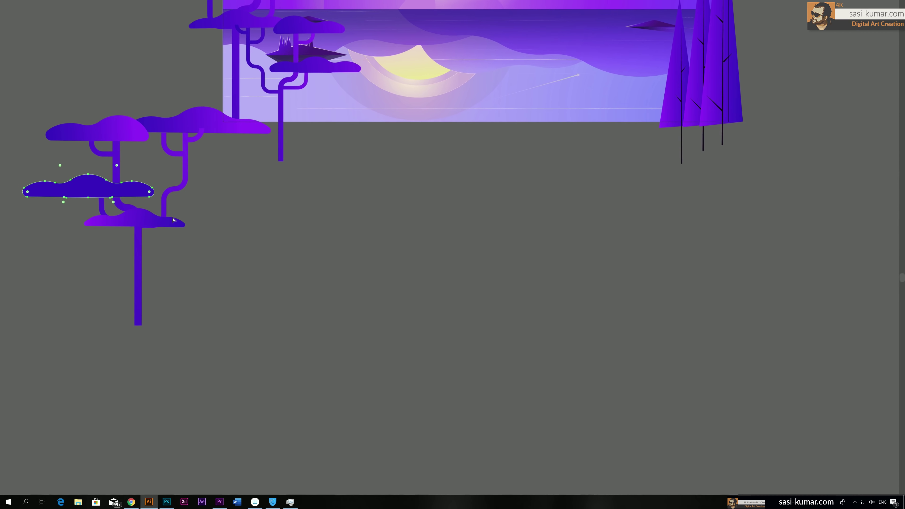
key("g")
left_click_drag(173, 211, 71, 214)
key("v")
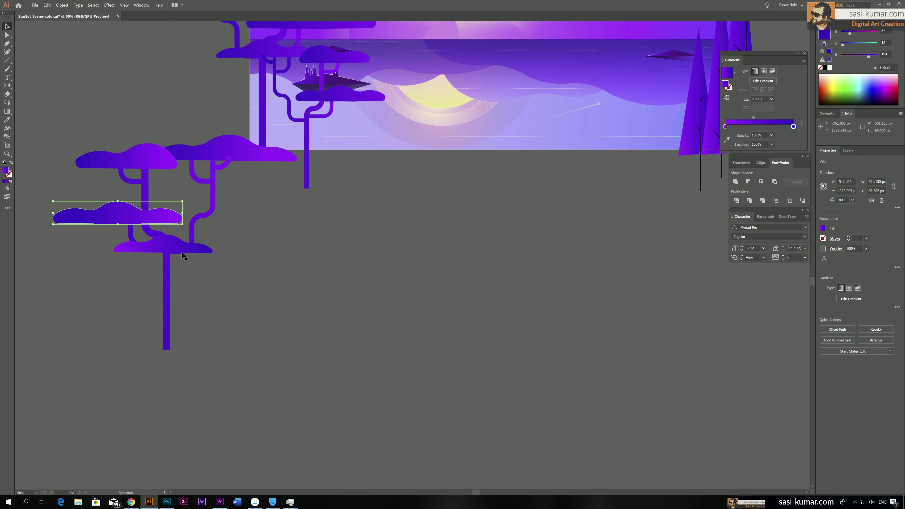
left_click(177, 248)
key("g")
left_click_drag(211, 248, 110, 252)
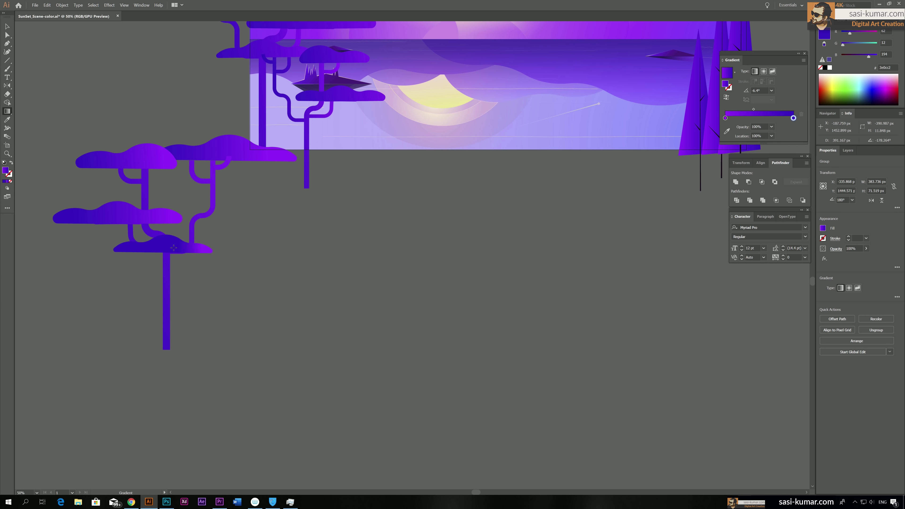
Select the whole lower-left tree and scale it slightly smaller from a corner handle.
left_click(7, 28)
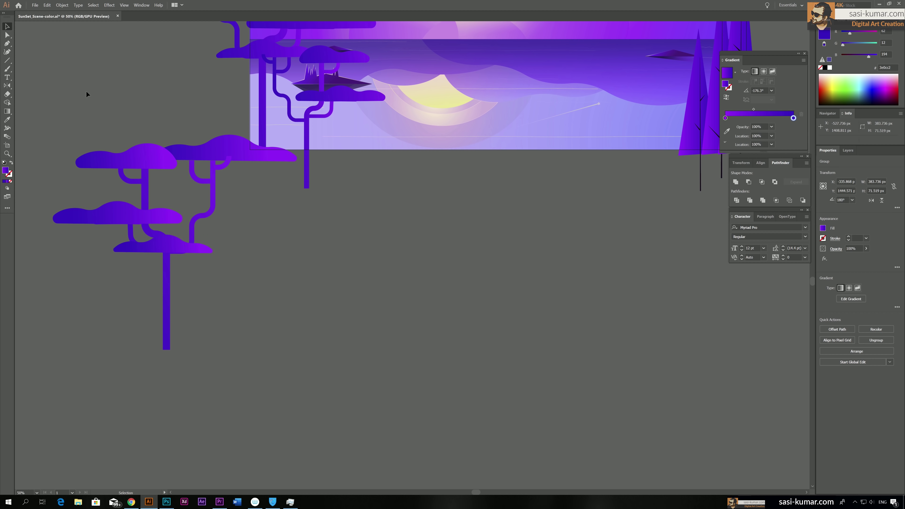
left_click_drag(85, 91, 202, 340)
left_click_drag(295, 136, 273, 156)
Move the tree up toward the artboard, shrinking it and shifting it up-left.
scroll(202, 420, "up", 5)
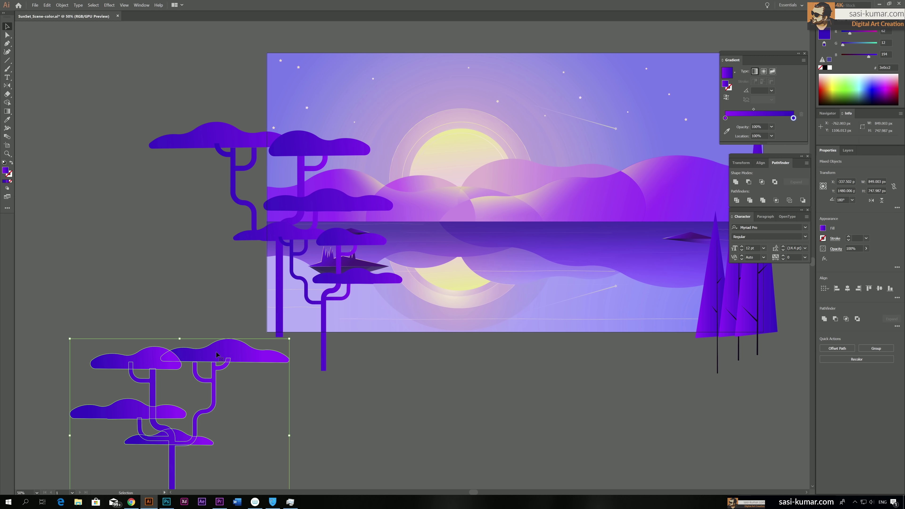
left_click_drag(211, 347, 411, 260)
left_click_drag(485, 244, 331, 288)
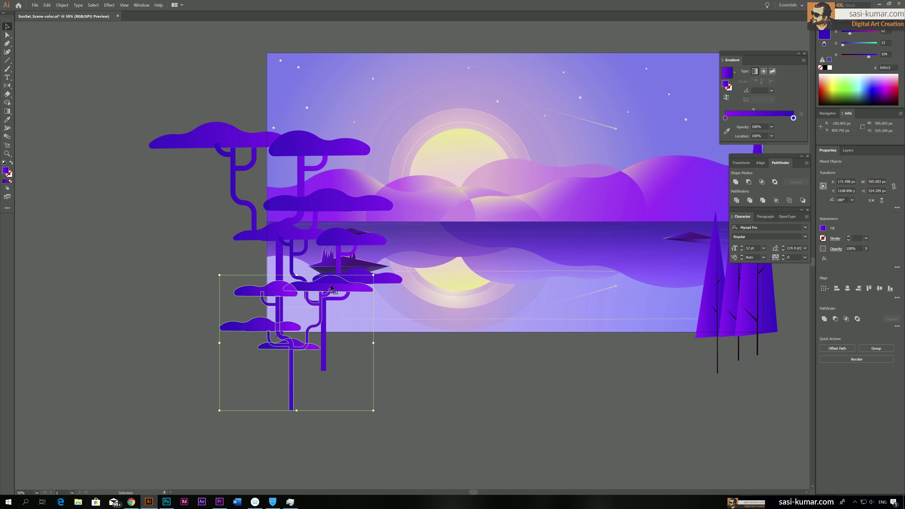
left_click(263, 380)
Shift a canopy up and to the left beside the grassy rock island.
scroll(189, 384, "up", 1)
scroll(189, 380, "down", 3)
scroll(417, 388, "right", 10)
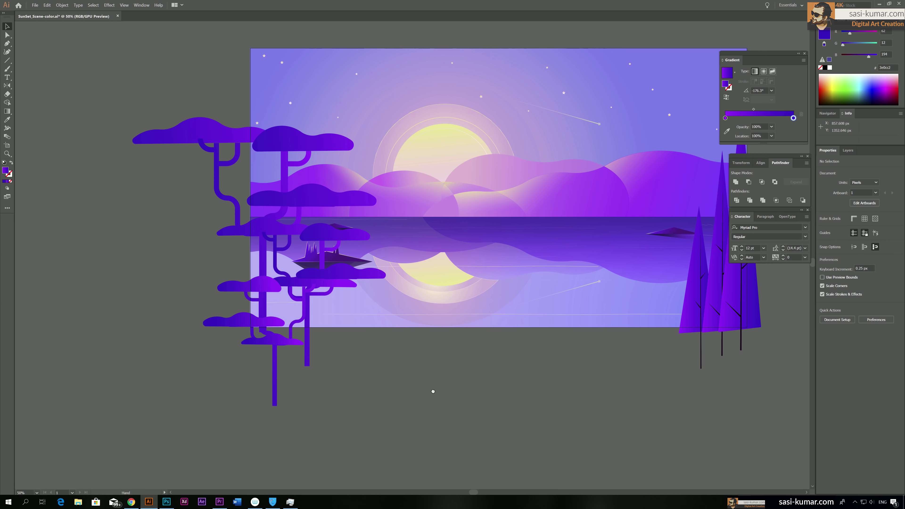
left_click_drag(291, 266, 224, 256)
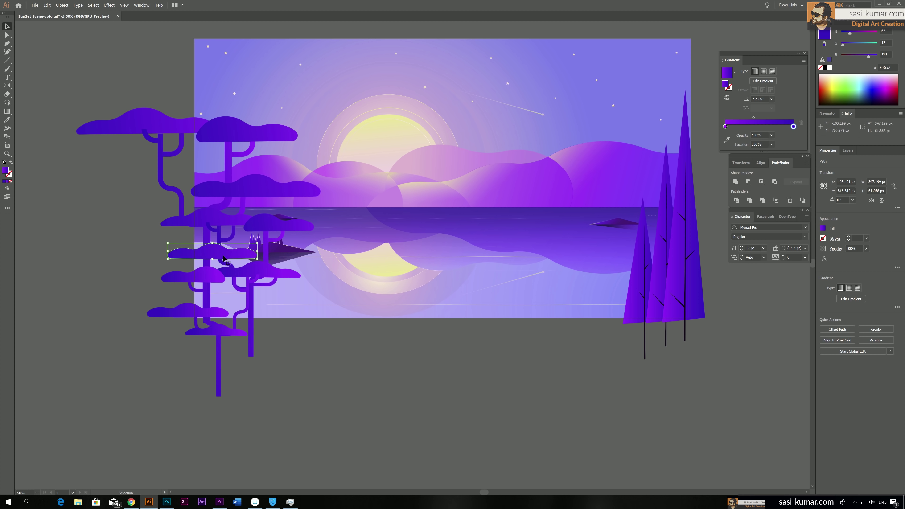
left_click(276, 230)
left_click(285, 248)
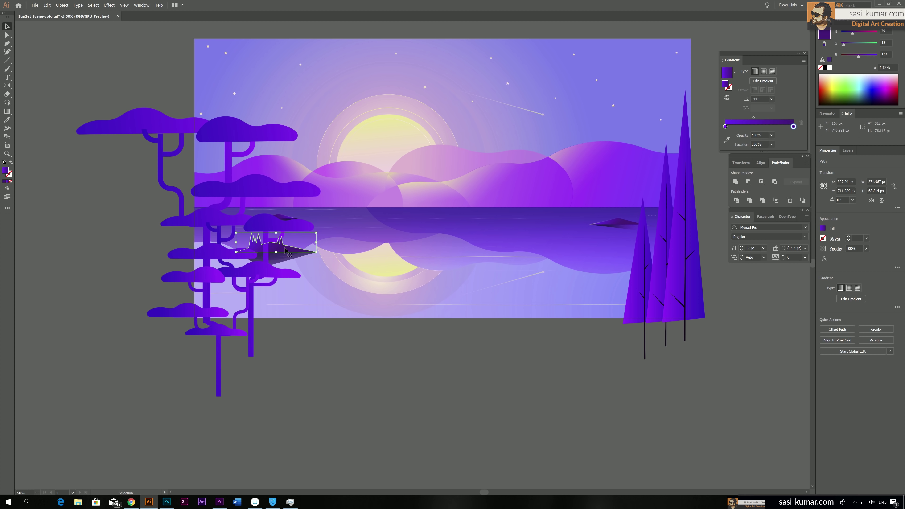
left_click(342, 321)
Duplicate the whole left tree into the lower-left foreground.
scroll(342, 322, "up", 2)
scroll(341, 321, "up", 5)
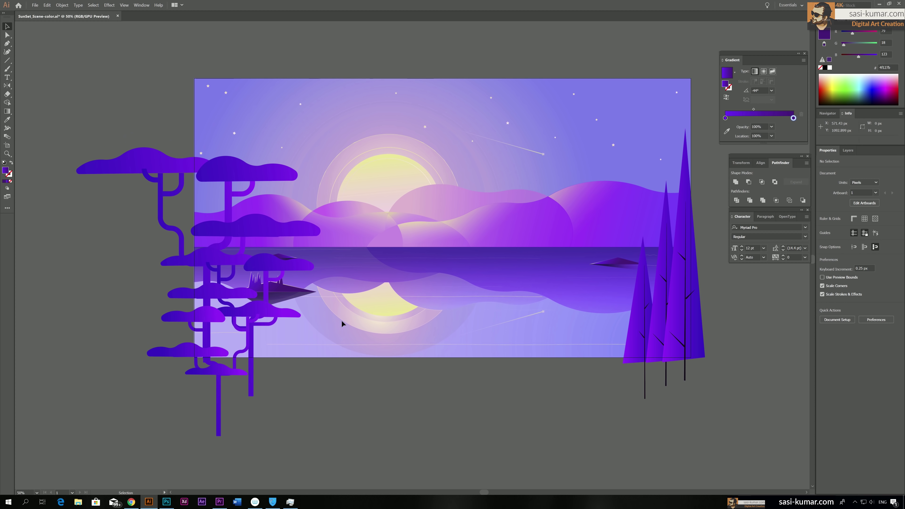
key("space")
left_click_drag(421, 358, 414, 358)
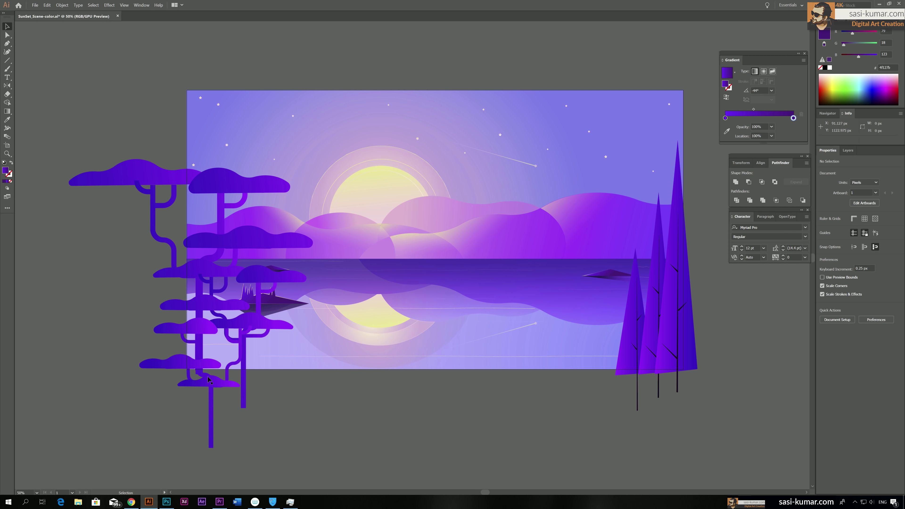
left_click(139, 176)
left_click_drag(127, 243, 178, 151)
left_click(171, 151)
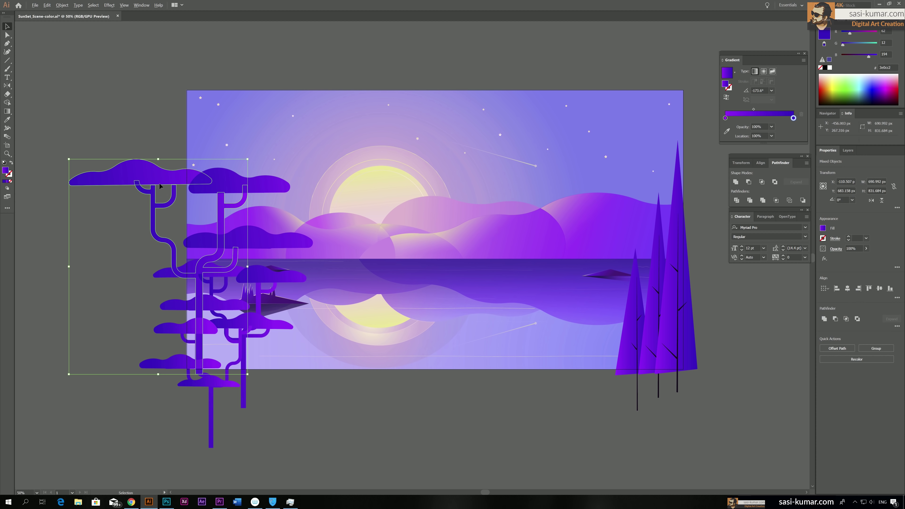
left_click_drag(156, 180, 279, 353)
Bring the copied tree forward one level with Arrange > Bring Forward.
right_click(279, 352)
mouse_move(325, 415)
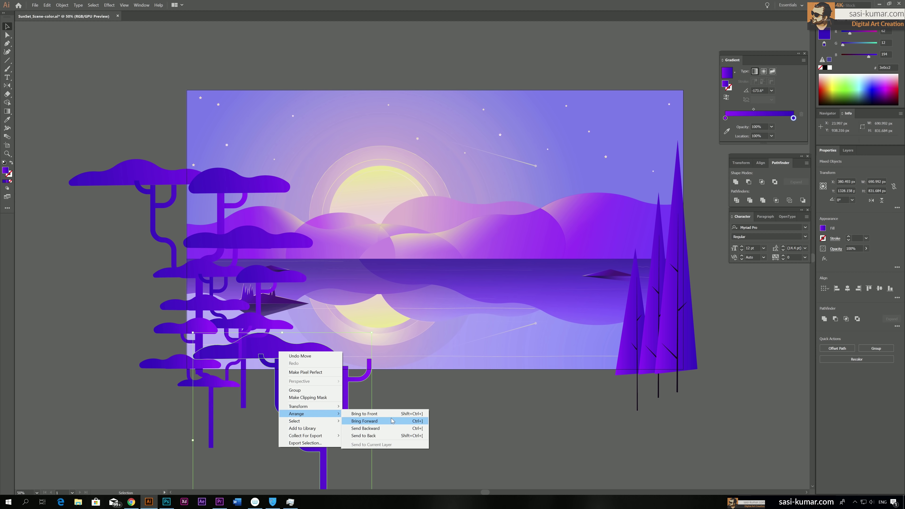
left_click(390, 420)
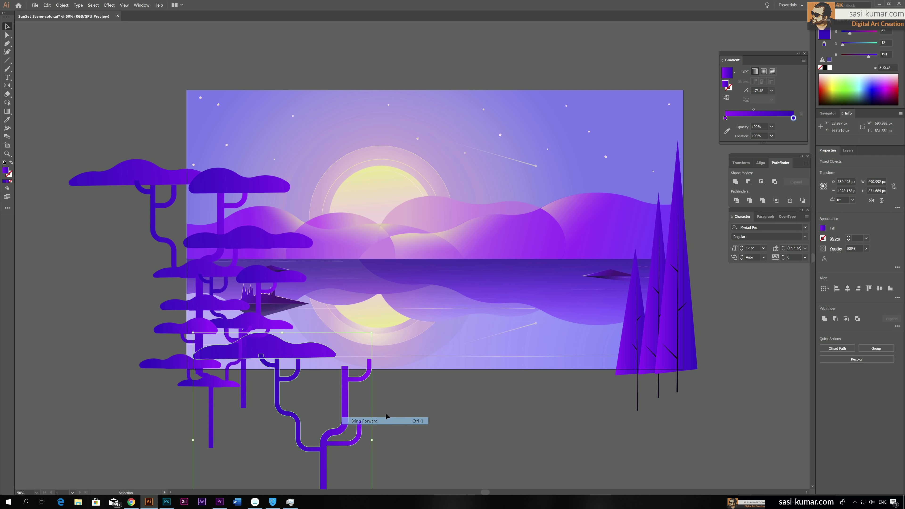
left_click(289, 405)
Delete the copied tree's upper right branch anchors in isolation mode.
double_click(348, 404)
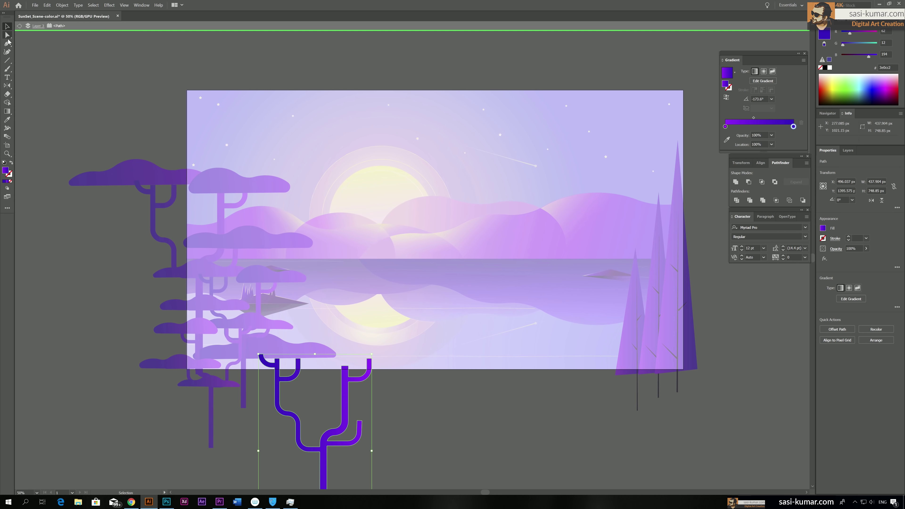
left_click(7, 36)
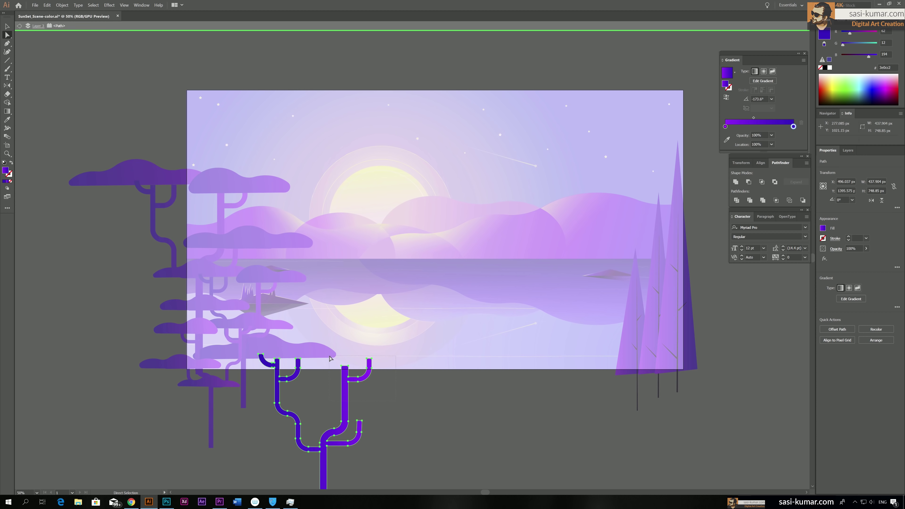
left_click_drag(396, 401, 330, 356)
key("Delete")
double_click(421, 421)
key("space")
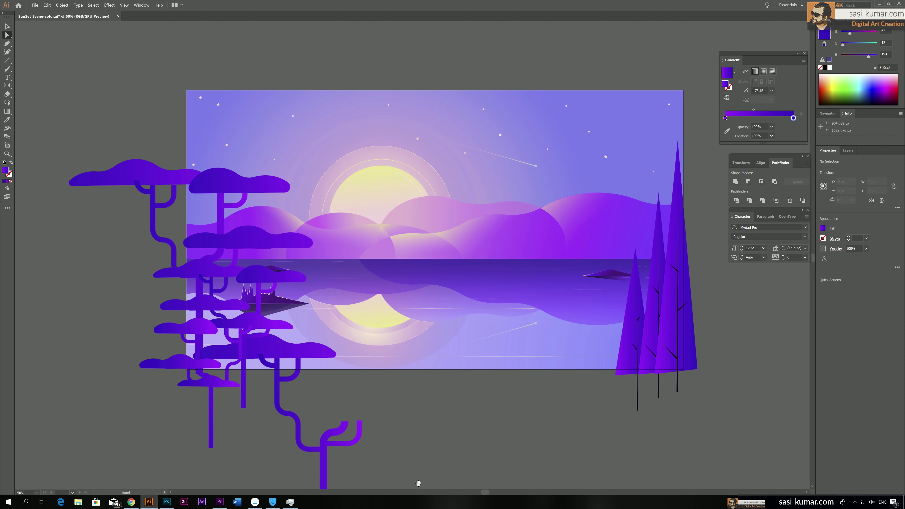
left_click_drag(419, 484, 410, 452)
left_click(7, 27)
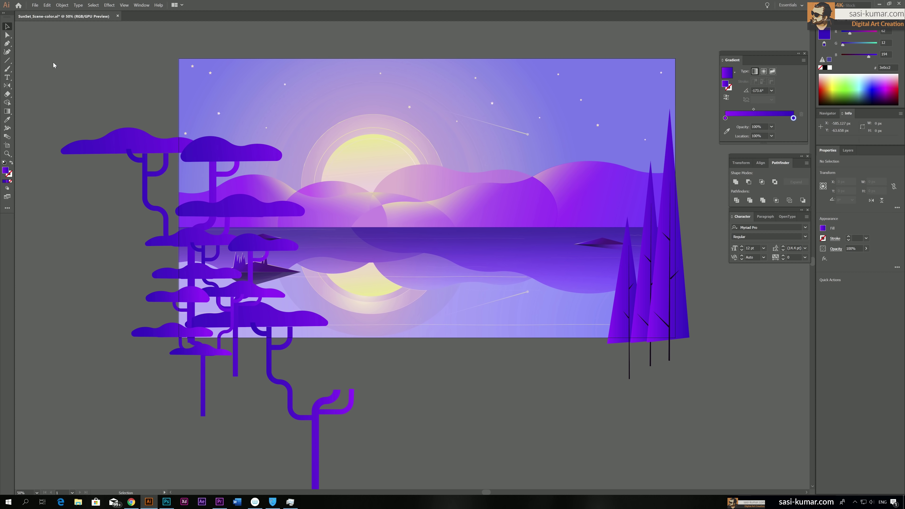
Move the dark spiky island and its cream highlight to the middle of the lake.
left_click(266, 272)
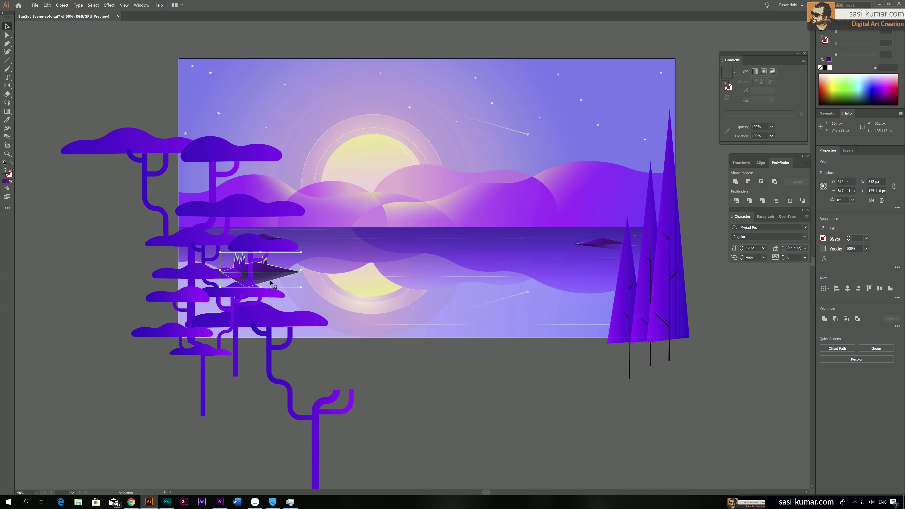
key("Right")
key("Right")
key("Right")
key("Right")
key("Right")
key("Right")
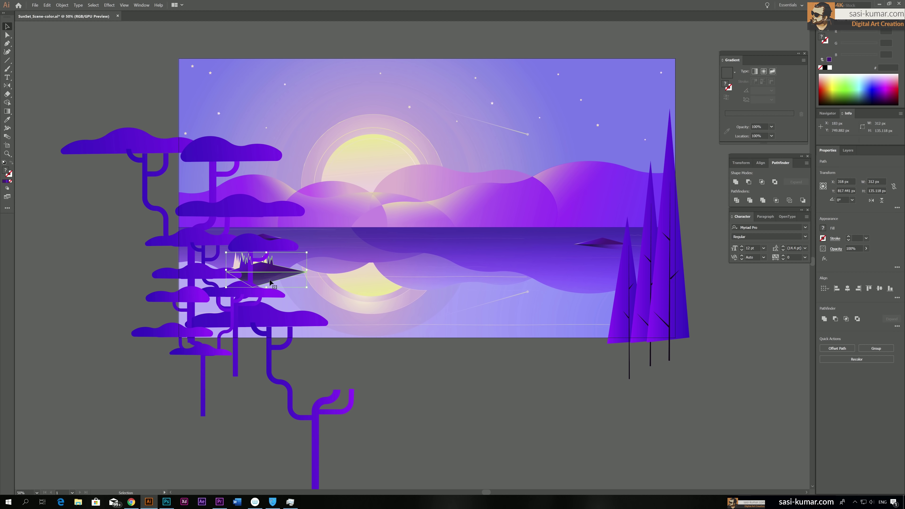
key("Right")
key("Right")
key("Right")
key("Right")
key("Right")
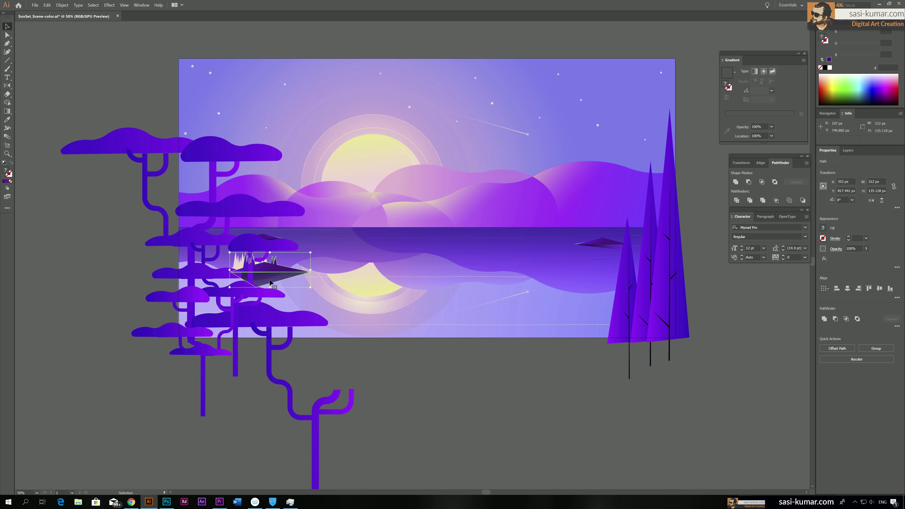
left_click_drag(274, 270, 425, 266)
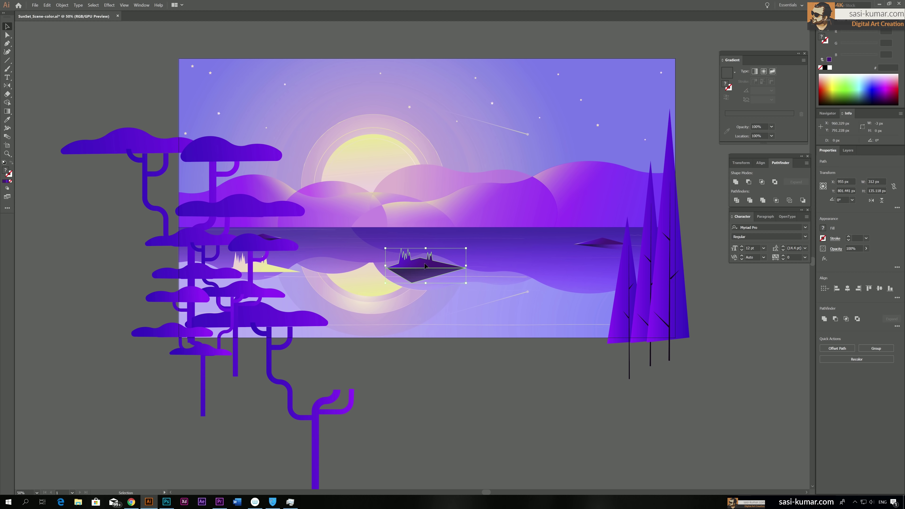
left_click_drag(266, 271, 425, 267)
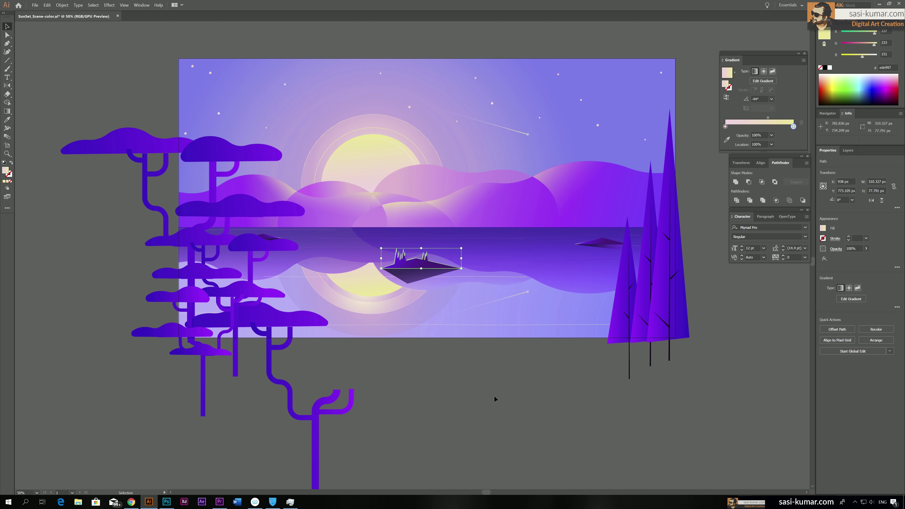
left_click(494, 399)
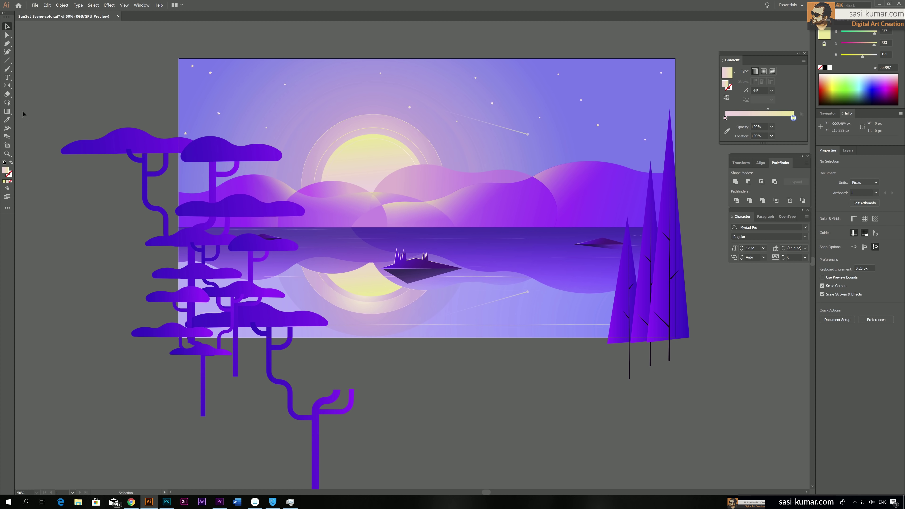
Shift the island reflection's bottom anchor slightly right, then zoom to 100%.
left_click(8, 36)
left_click(409, 288)
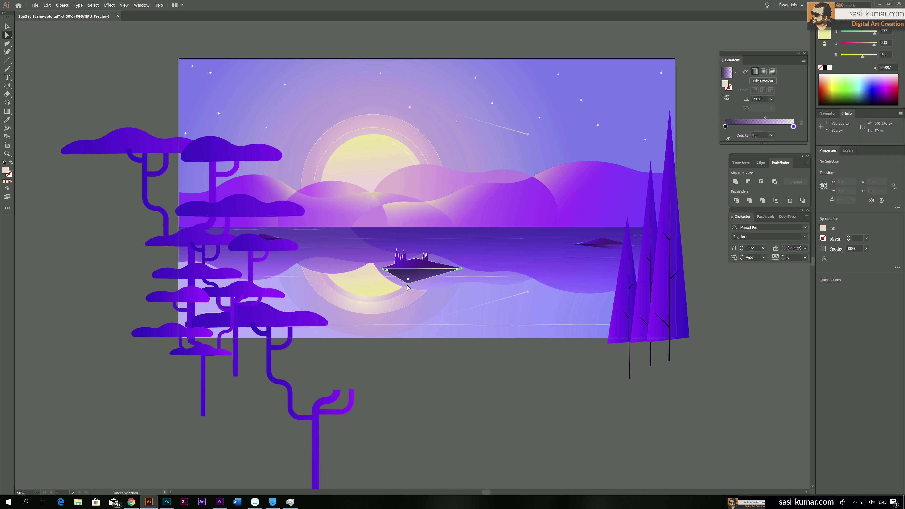
left_click_drag(408, 285, 415, 286)
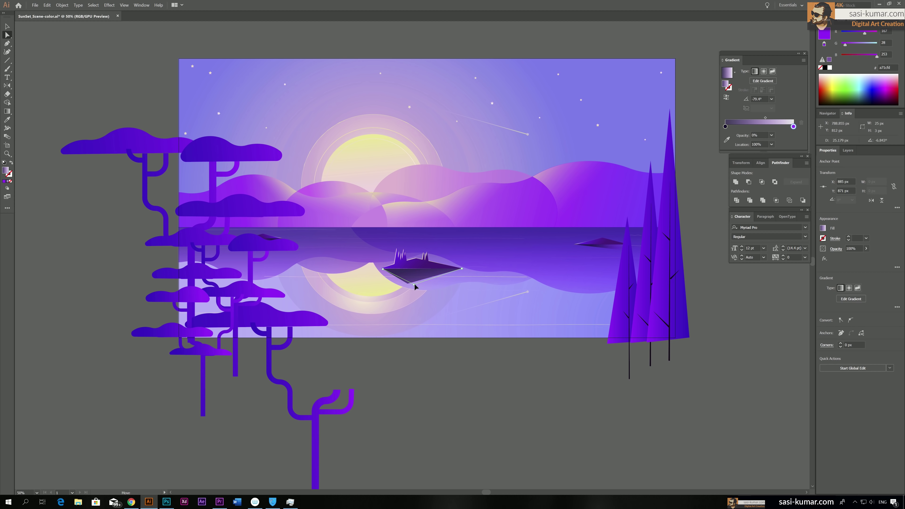
left_click(7, 26)
left_click(36, 33)
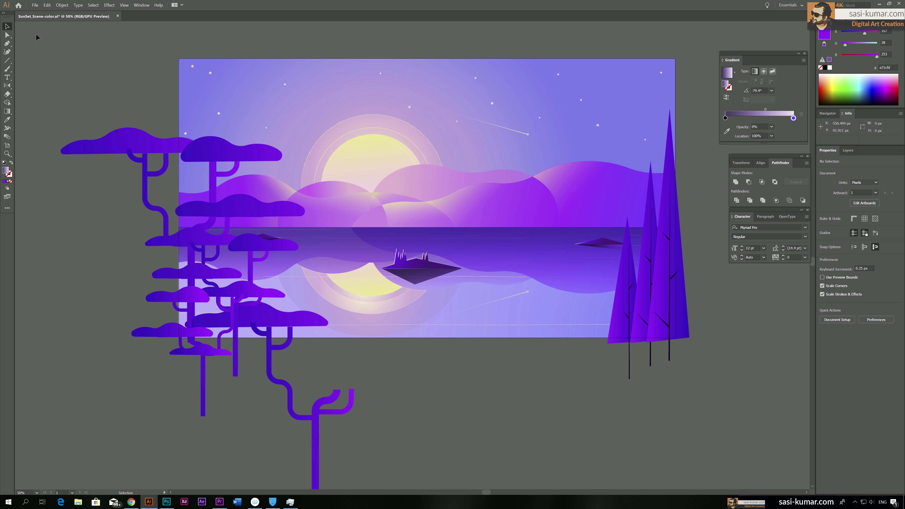
key("ctrl+1")
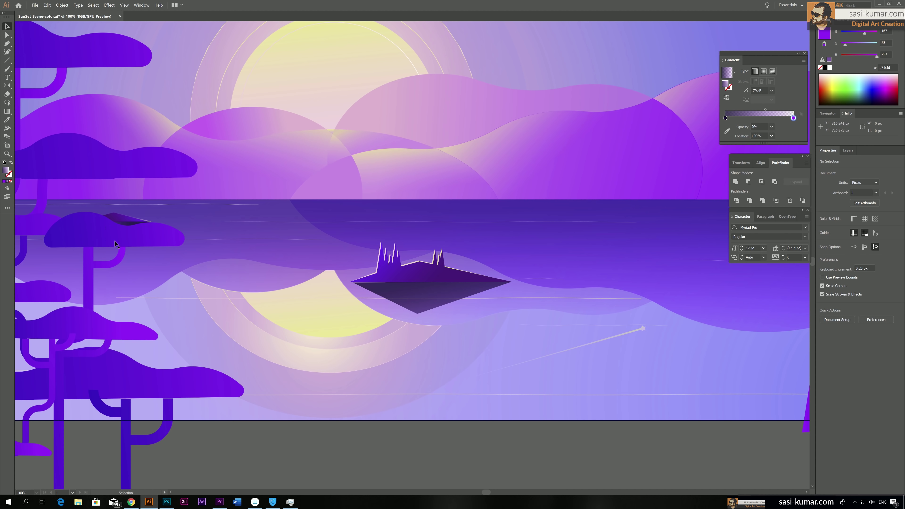
Select the small island, its reflection and light sliver, and move them right.
left_click(128, 218)
left_click(132, 224, "shift")
left_click_drag(223, 342, 400, 469)
key("ctrl+equal")
key("ctrl+equal")
key("ctrl+equal")
key("ctrl+equal")
key("ctrl+equal")
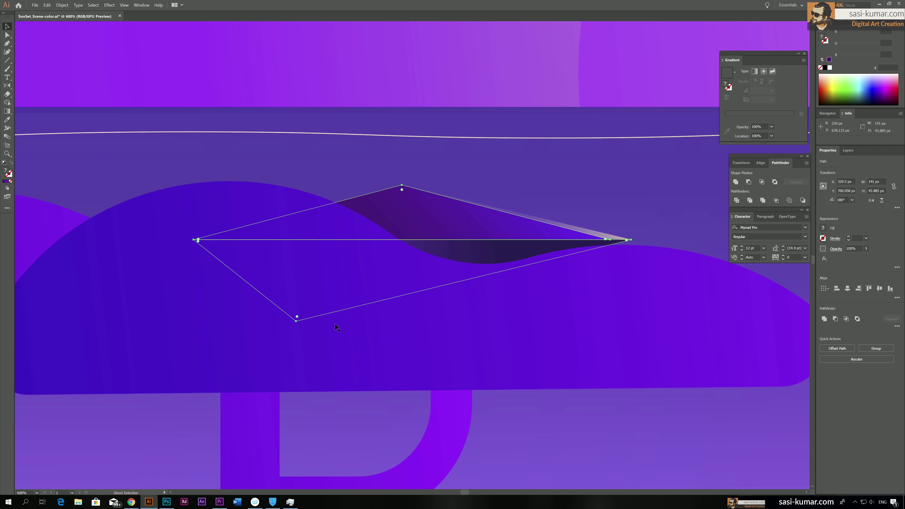
left_click(600, 236, "shift")
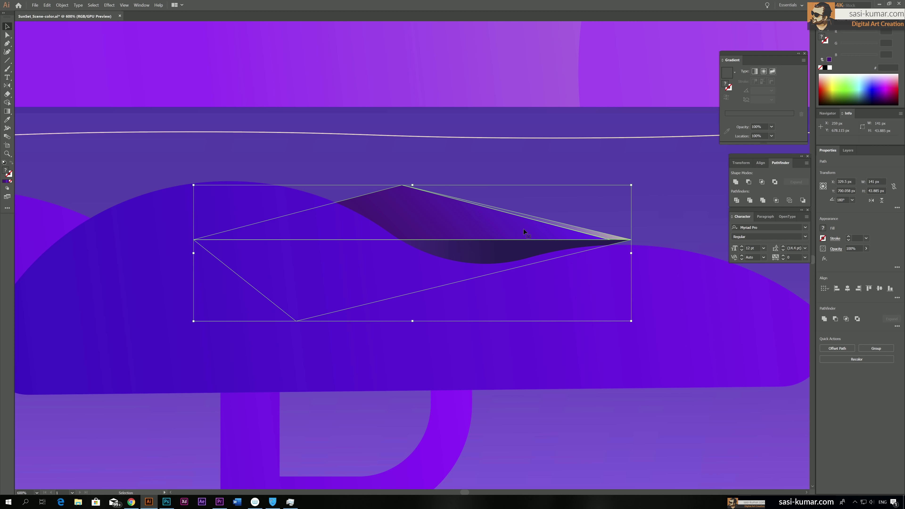
left_click_drag(525, 231, 624, 206)
left_click_drag(691, 308, 362, 272)
left_click_drag(347, 177, 246, 53)
Settle the small island in open water on the lake's left, then zoom out.
key("ctrl+minus")
key("ctrl+minus")
key("ctrl+minus")
key("ctrl+minus")
left_click_drag(219, 132, 285, 139)
left_click_drag(371, 200, 410, 368)
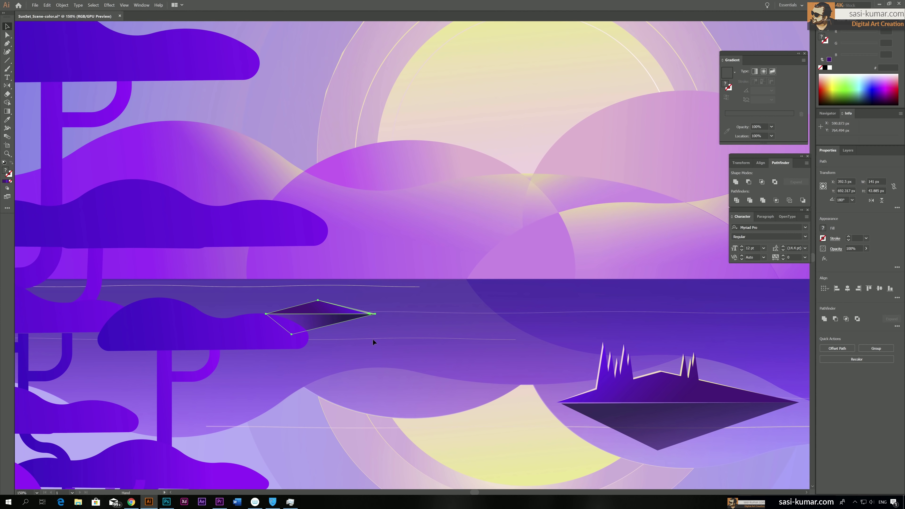
mouse_move(335, 313)
left_mouse_down()
mouse_move(330, 304)
mouse_move(348, 302)
left_mouse_up()
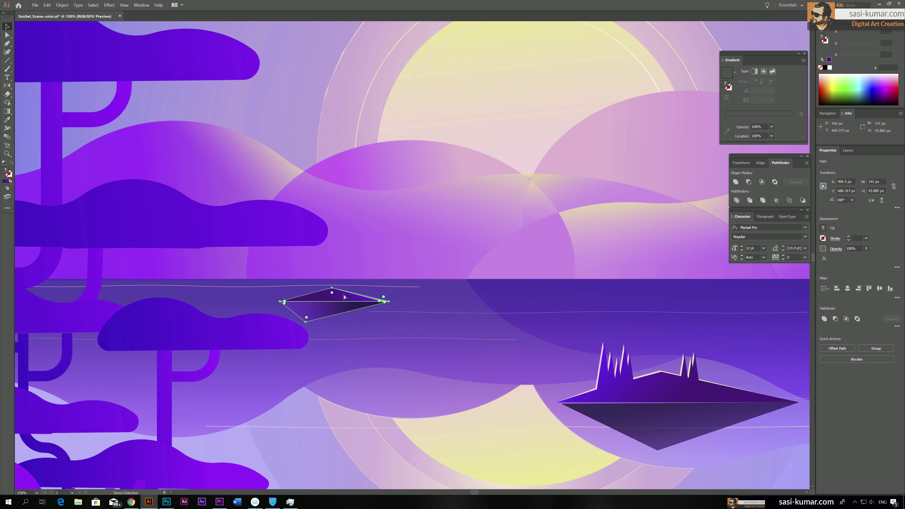
key("ctrl+minus")
key("ctrl+minus")
key("ctrl+minus")
left_click(511, 446)
left_click_drag(597, 414, 435, 386)
scroll(439, 424, "up", 2)
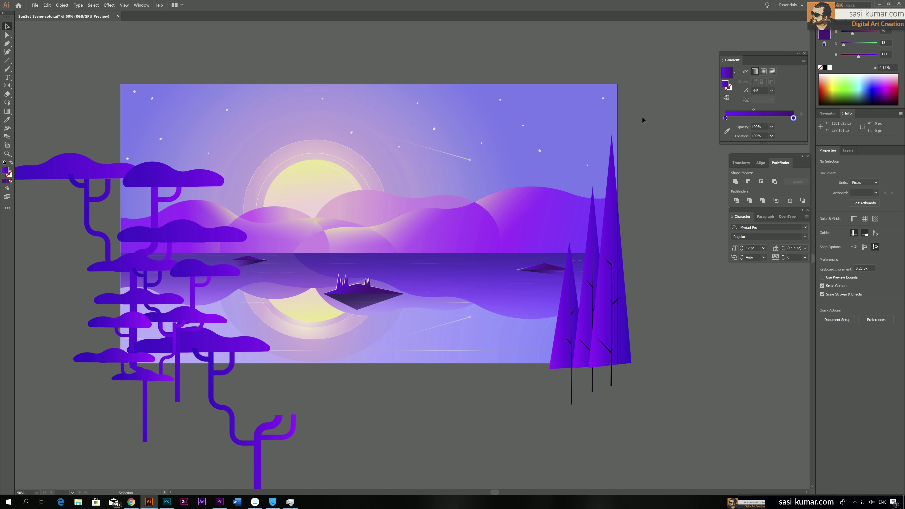
Draw an artboard-sized rectangle and make a clipping mask of all artwork with it.
left_click(8, 61)
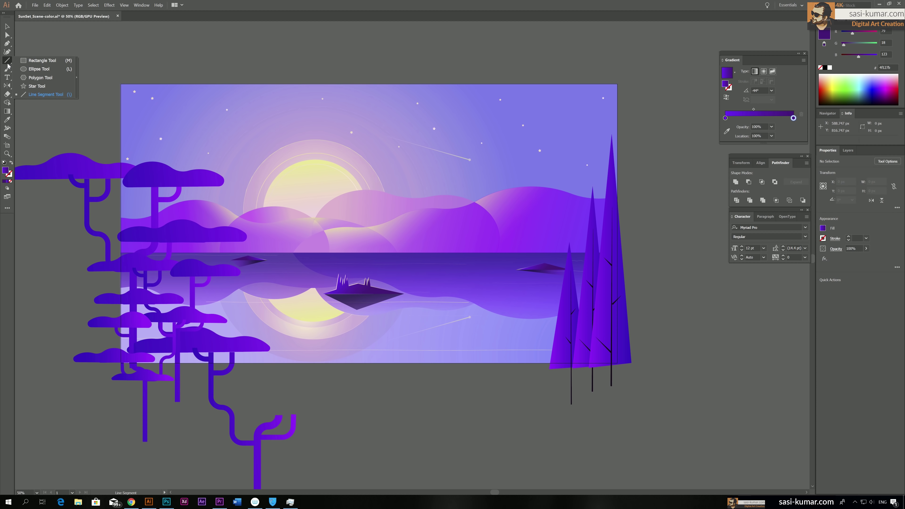
left_click(19, 63)
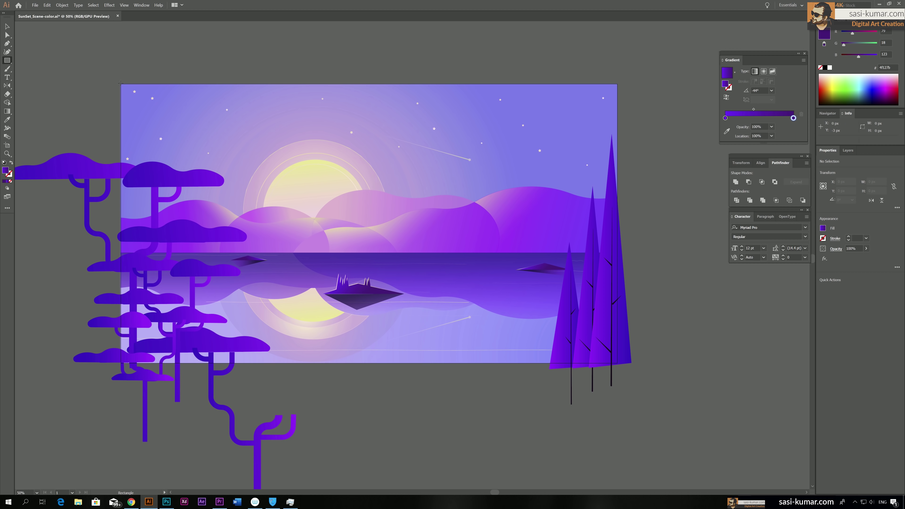
left_click_drag(120, 83, 618, 364)
left_click(7, 26)
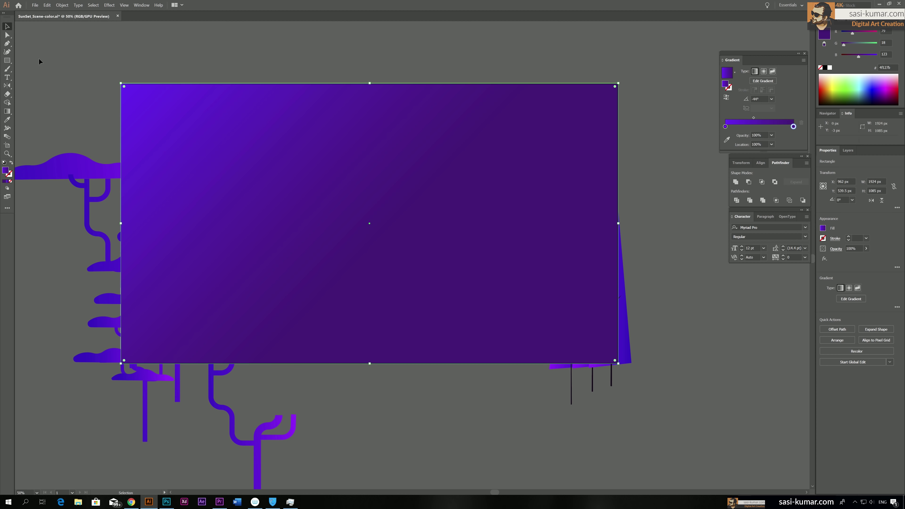
key("ctrl+a")
right_click(343, 297)
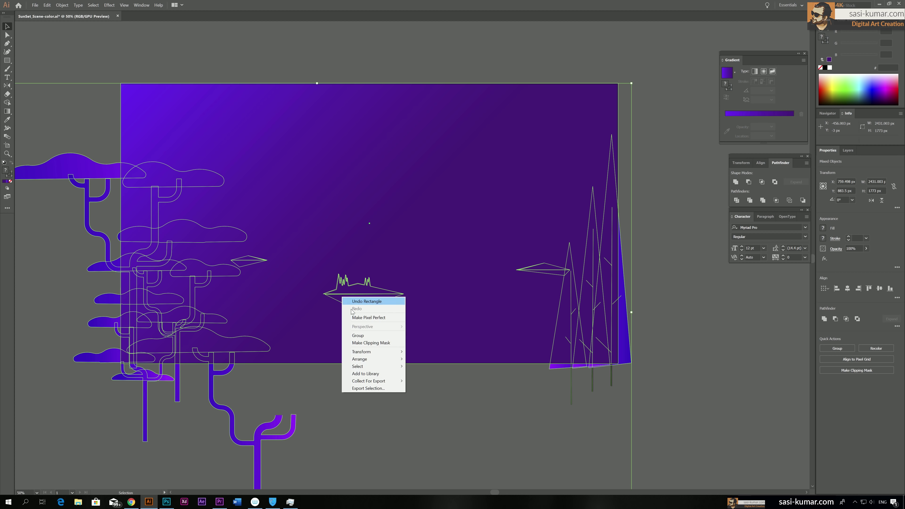
left_click(371, 343)
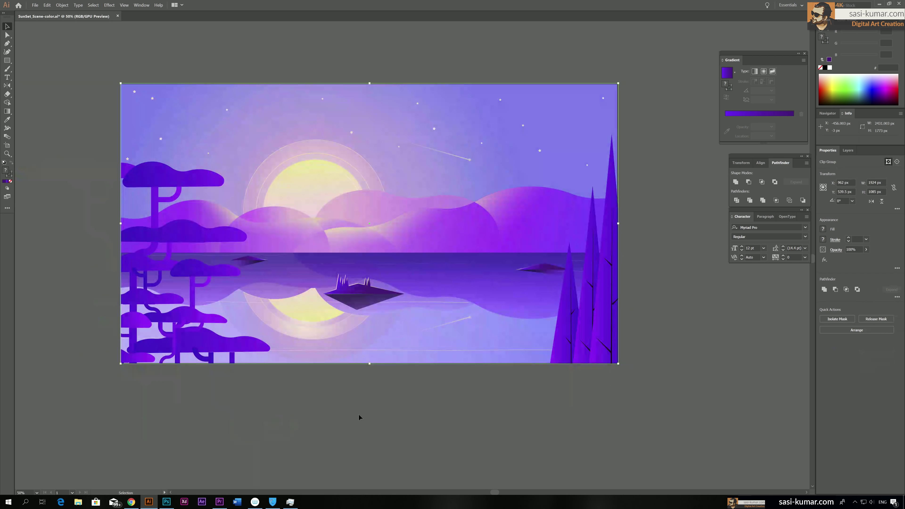
left_click(358, 415)
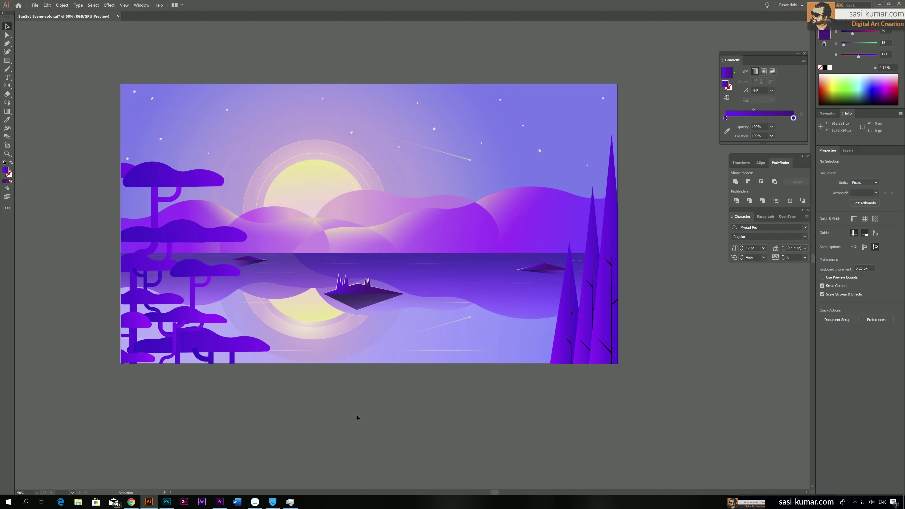
Inside the clipped tree group, enlarge one cloud canopy and shift it up-left.
double_click(167, 230)
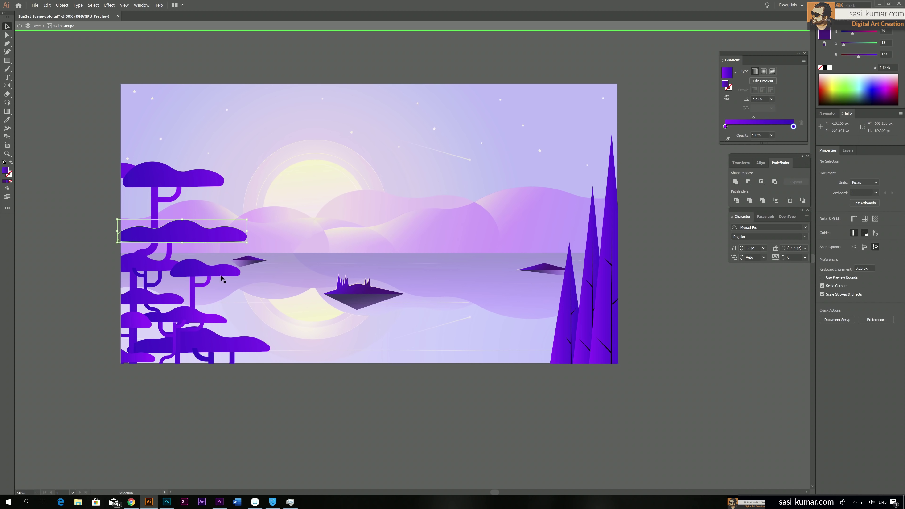
left_click_drag(117, 219, 106, 218)
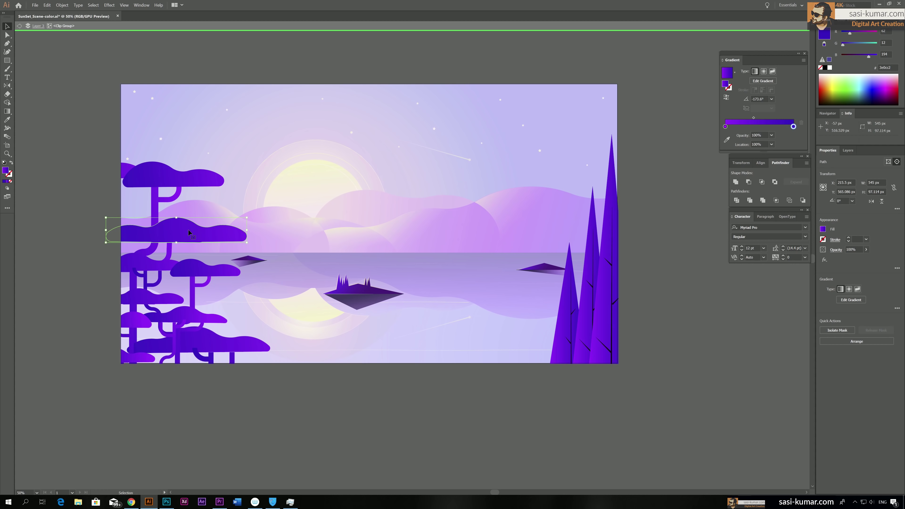
mouse_move(188, 230)
left_mouse_down()
mouse_move(176, 224)
mouse_move(175, 231)
left_mouse_up()
left_click(64, 201)
double_click(64, 201)
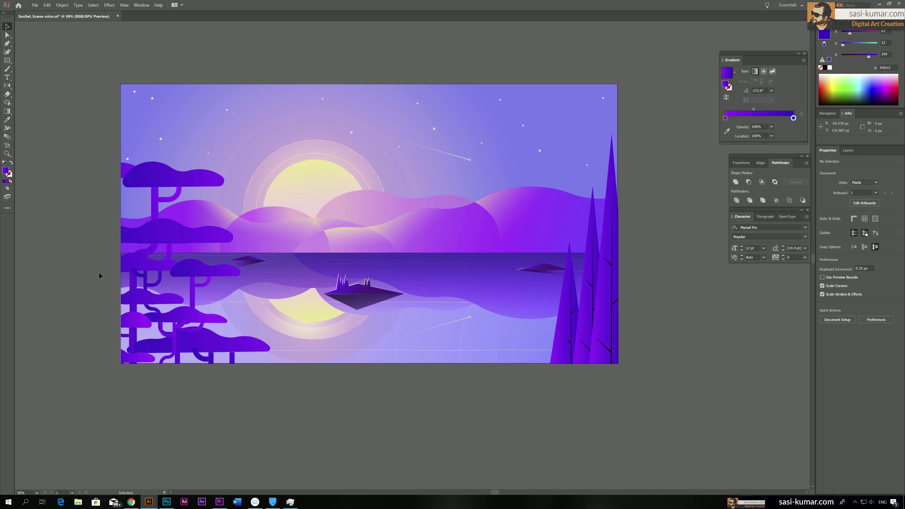
Stretch the left-edge cloud canopy taller upward.
double_click(146, 279)
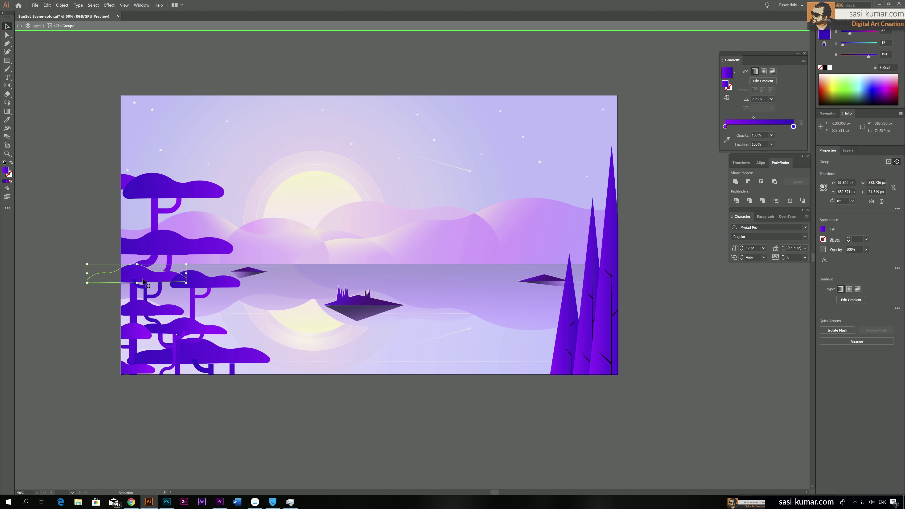
left_click(157, 278)
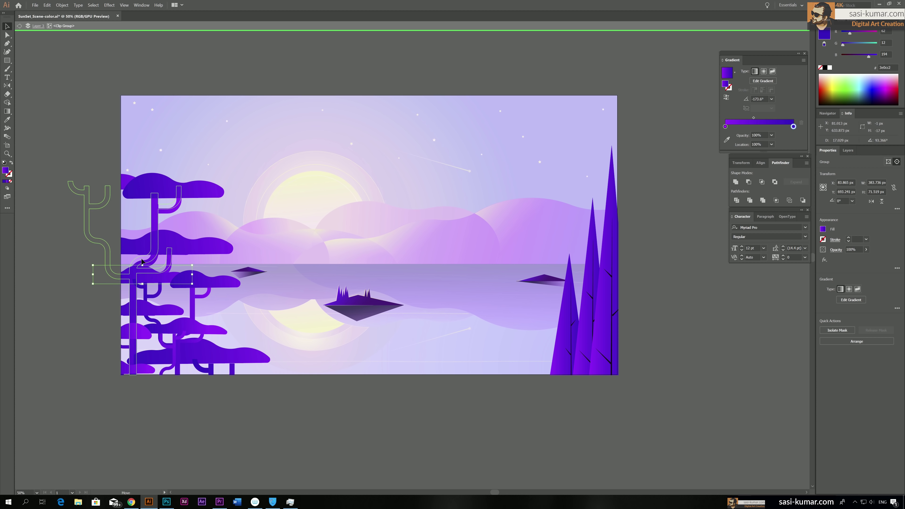
left_click(143, 275)
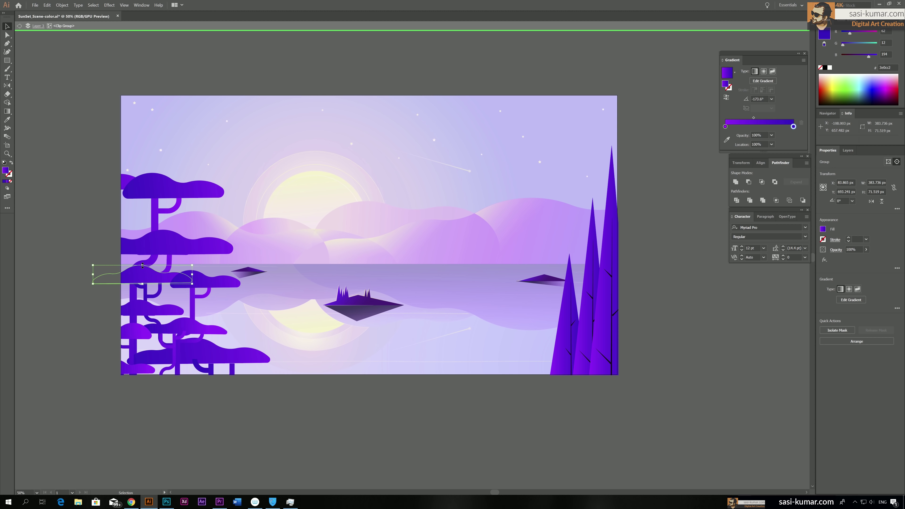
left_click_drag(143, 265, 142, 261)
double_click(95, 245)
double_click(70, 339)
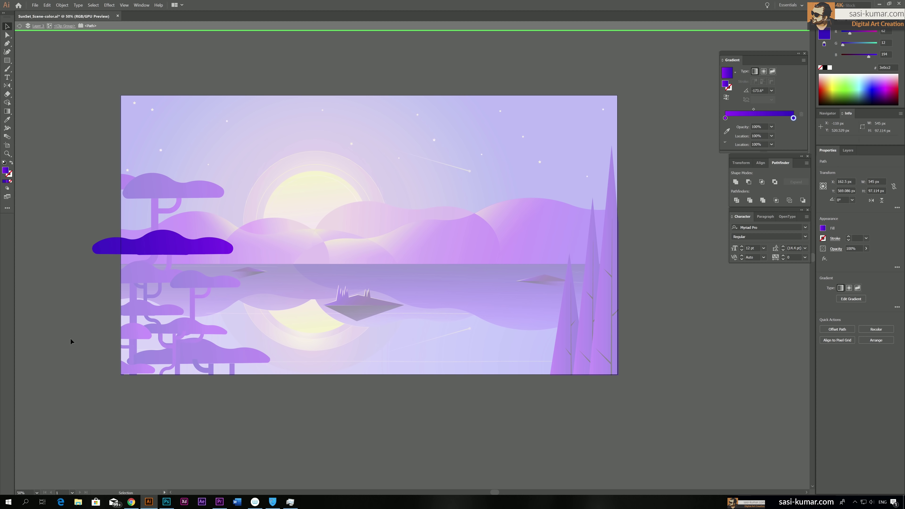
left_click_drag(102, 380, 87, 344)
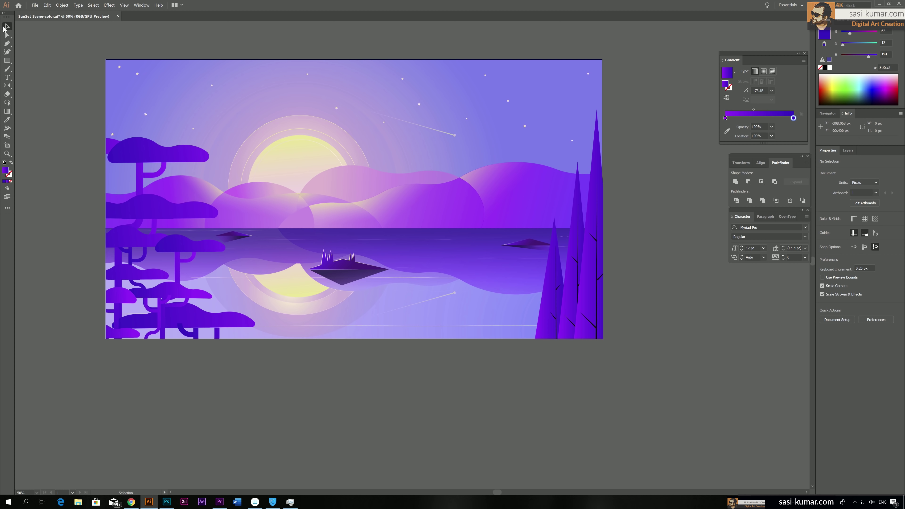
Use Direct Selection to select all the left tree canopy paths together.
left_click(165, 174)
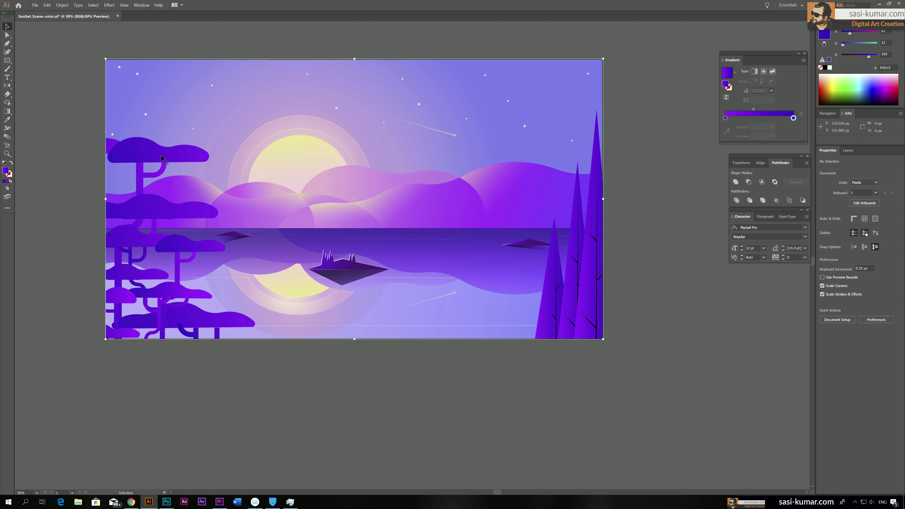
left_click(47, 163)
left_click(7, 36)
left_click(157, 151)
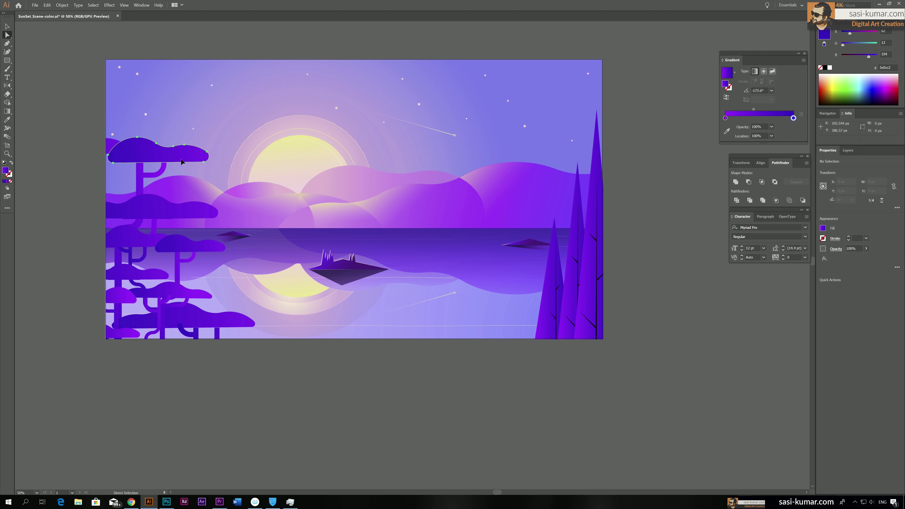
left_click(149, 209, "shift")
left_click(162, 248, "shift")
left_click(157, 242, "shift")
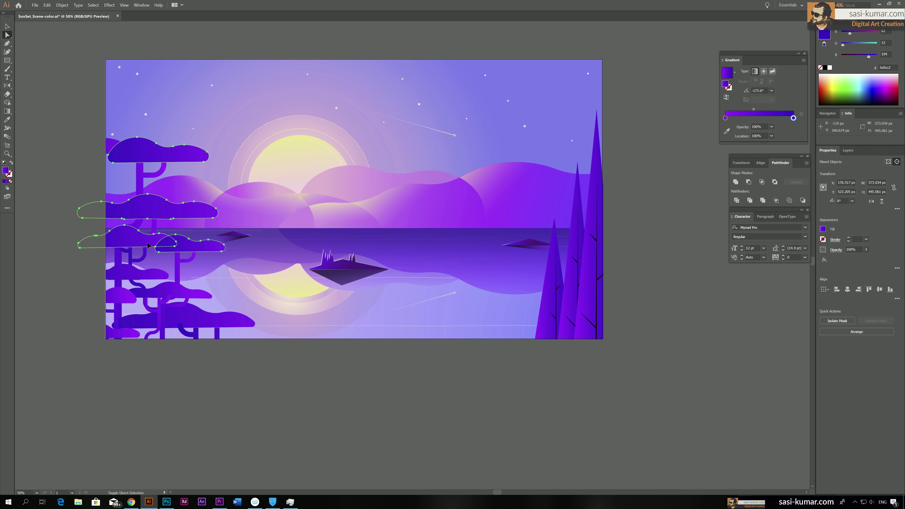
left_click(121, 297, "shift")
left_click(194, 301, "shift")
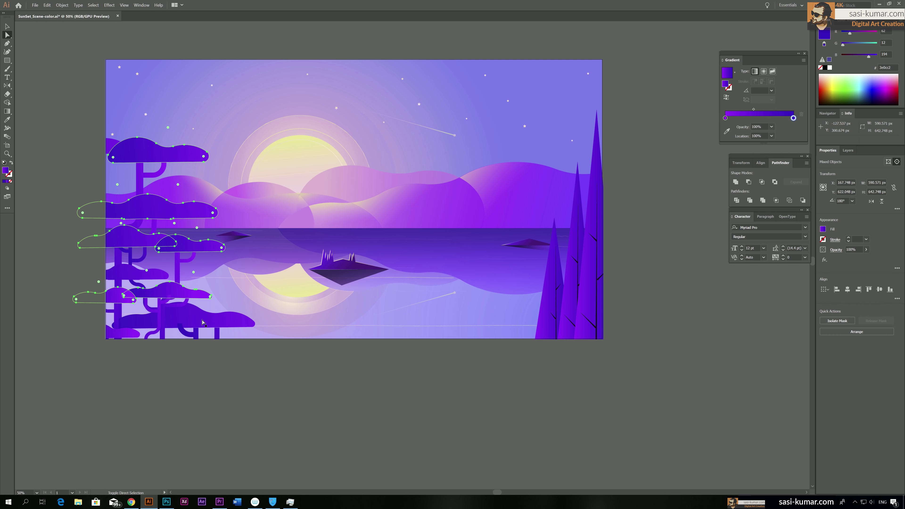
left_click(203, 323, "shift")
left_click(121, 334, "shift")
left_click(155, 280, "shift")
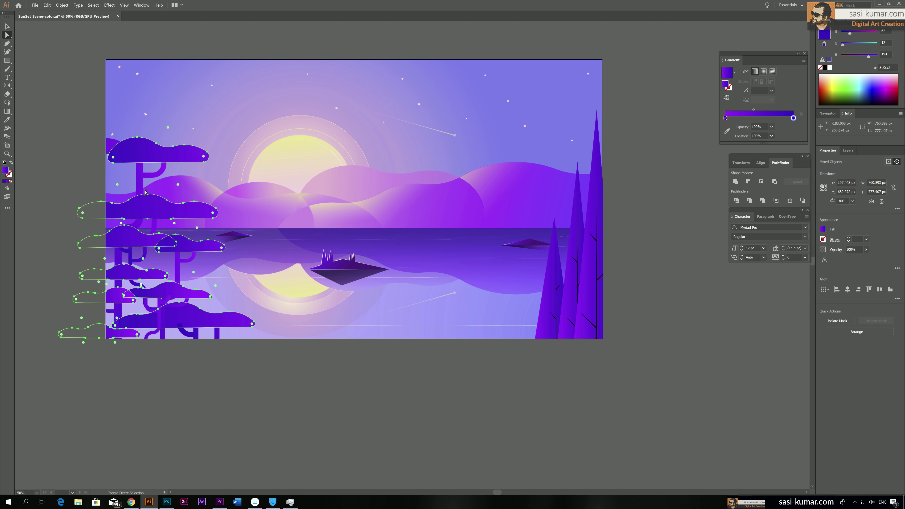
left_click(111, 145, "shift")
Recolour the left gradient stop to a lighter pink and shift the gradient midpoint right.
left_click(726, 119)
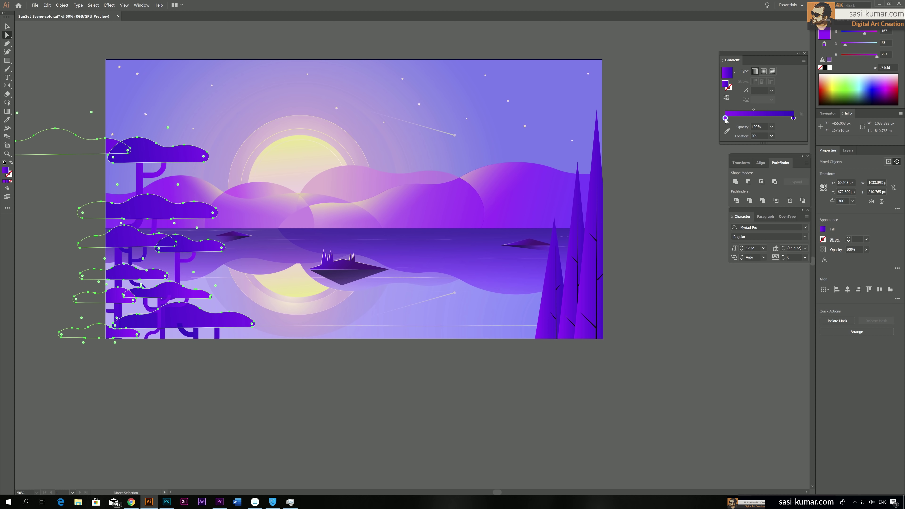
double_click(726, 119)
left_click_drag(758, 145, 771, 147)
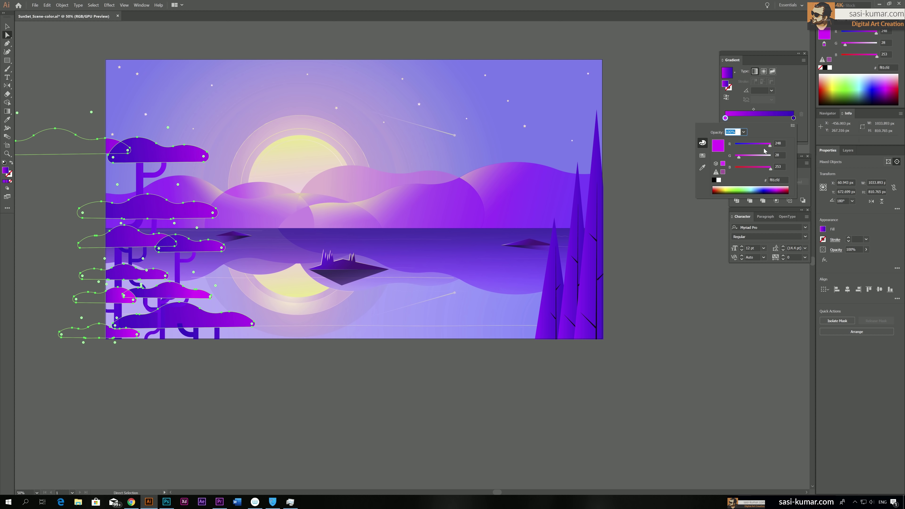
left_click(750, 158)
left_click_drag(751, 160, 753, 160)
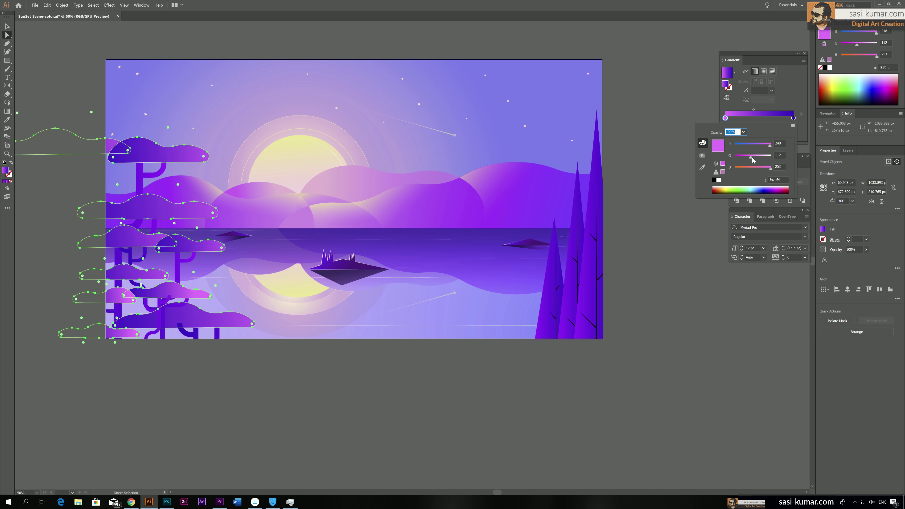
mouse_move(754, 110)
left_mouse_down()
mouse_move(765, 109)
mouse_move(740, 118)
mouse_move(748, 118)
left_mouse_up()
Add a new stop at the gradient's left end and colour it pale lavender #ECC8FF.
left_click(725, 118)
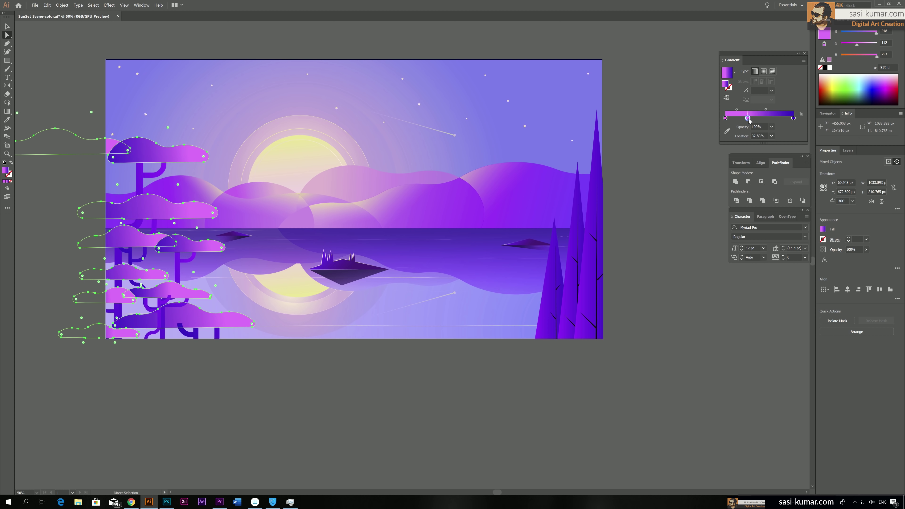
double_click(725, 118)
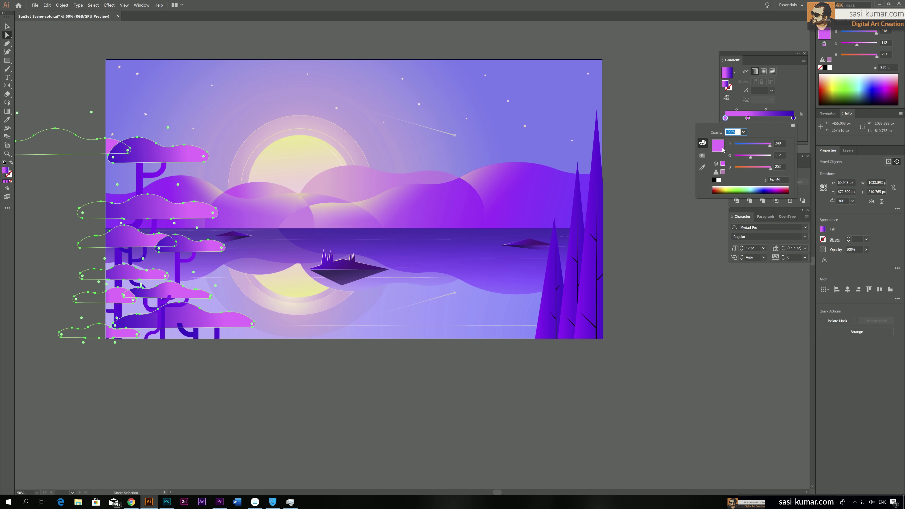
left_click(762, 144)
left_click(768, 144)
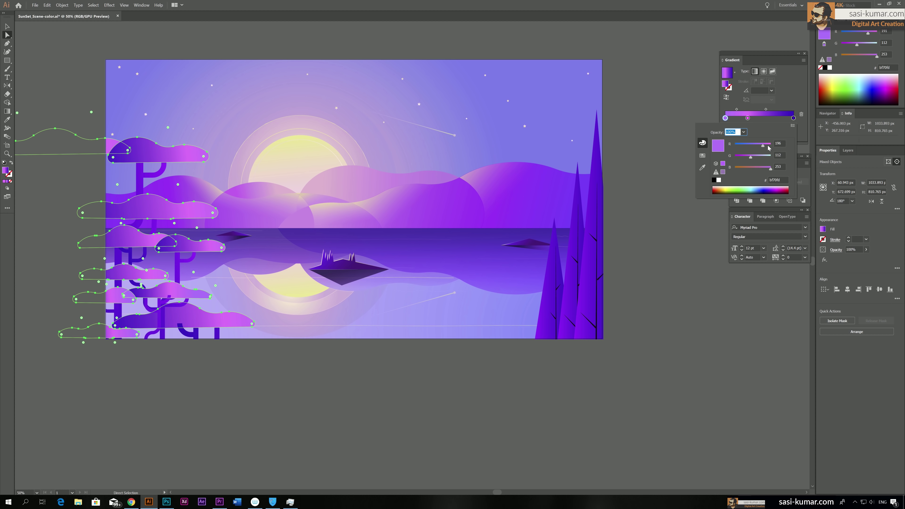
left_click(763, 157)
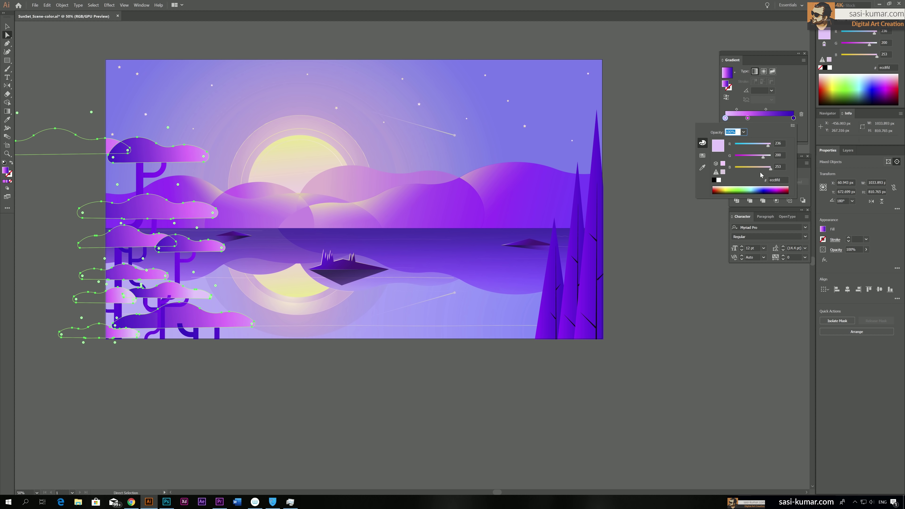
left_click(769, 167)
left_click(770, 169)
key("Escape")
left_click(173, 33)
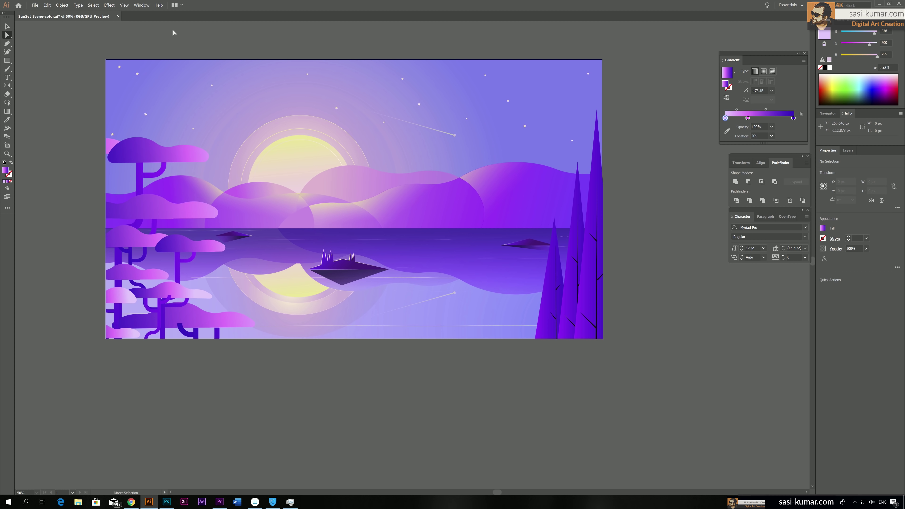
Shift the gradient midpoint left on the three lower-left tree trunks.
left_click(117, 317)
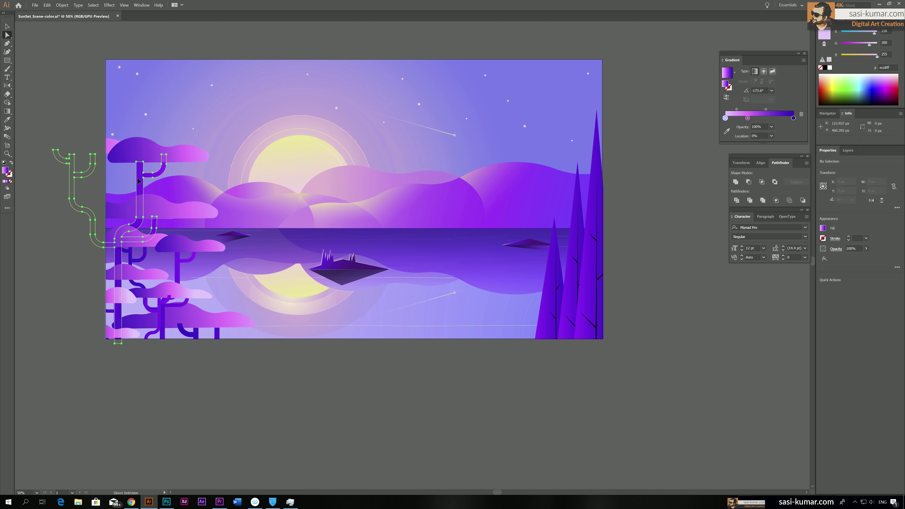
left_click(176, 262, "shift")
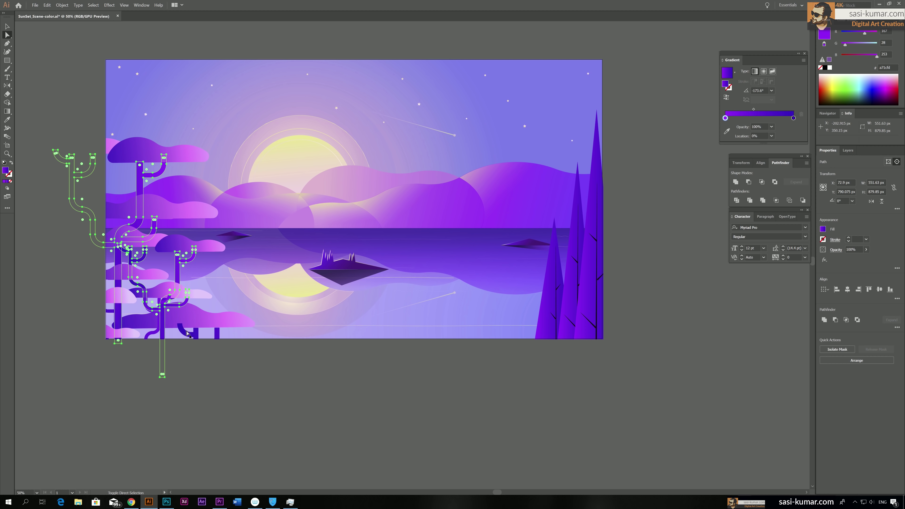
left_click(195, 334, "shift")
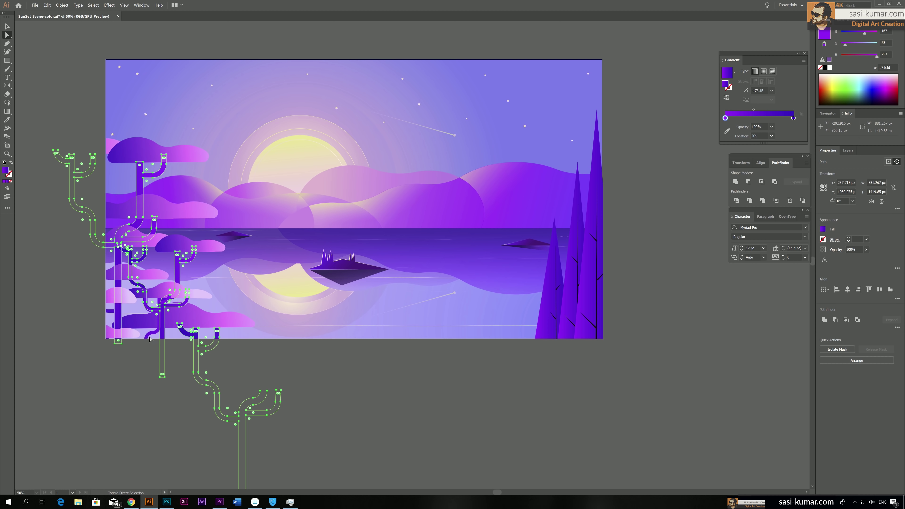
left_click_drag(754, 110, 736, 113)
left_click(325, 47)
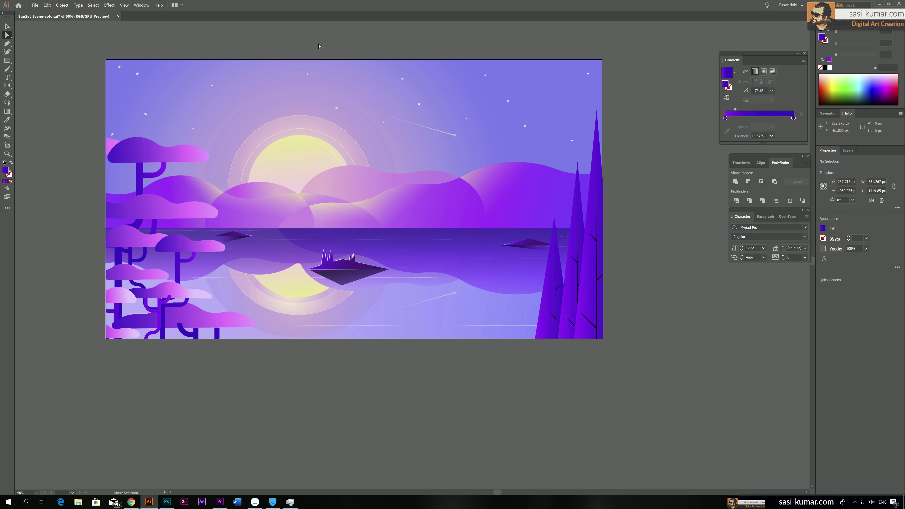
Move the middle gradient stop right on the left cloud canopies and colour it magenta-pink ff559c.
scroll(136, 250, "up", 1)
left_click(136, 250)
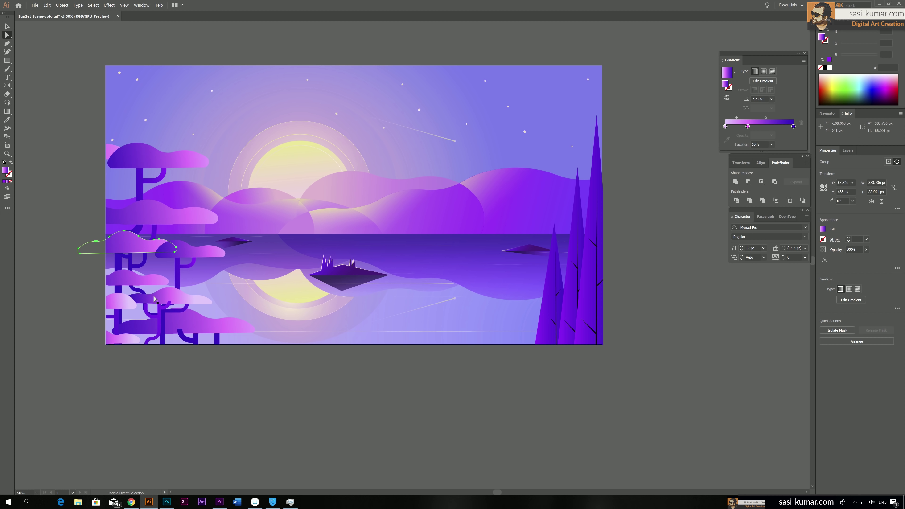
left_click(179, 298, "shift")
left_click(123, 340, "shift")
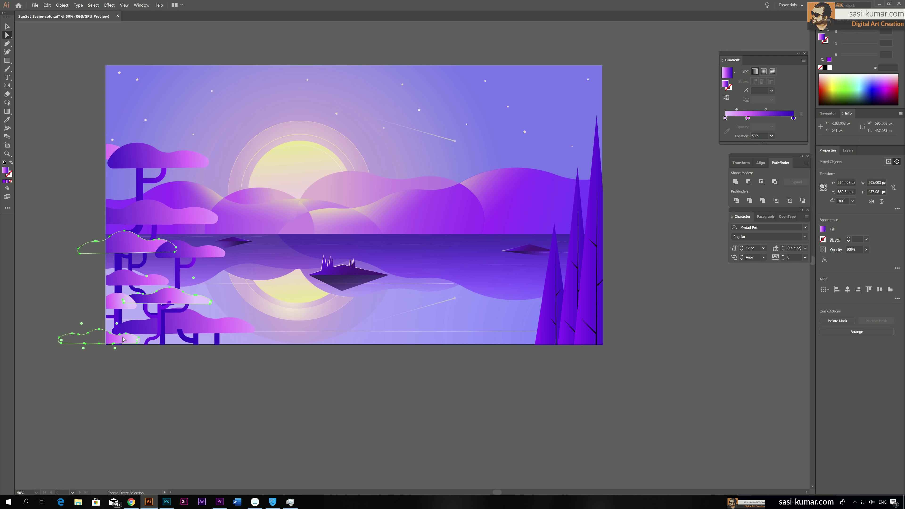
left_click_drag(748, 119, 758, 119)
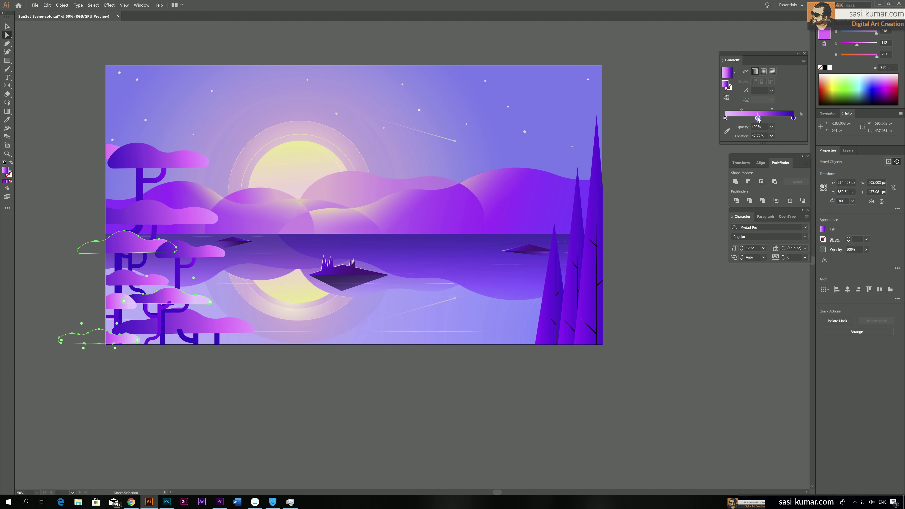
double_click(758, 119)
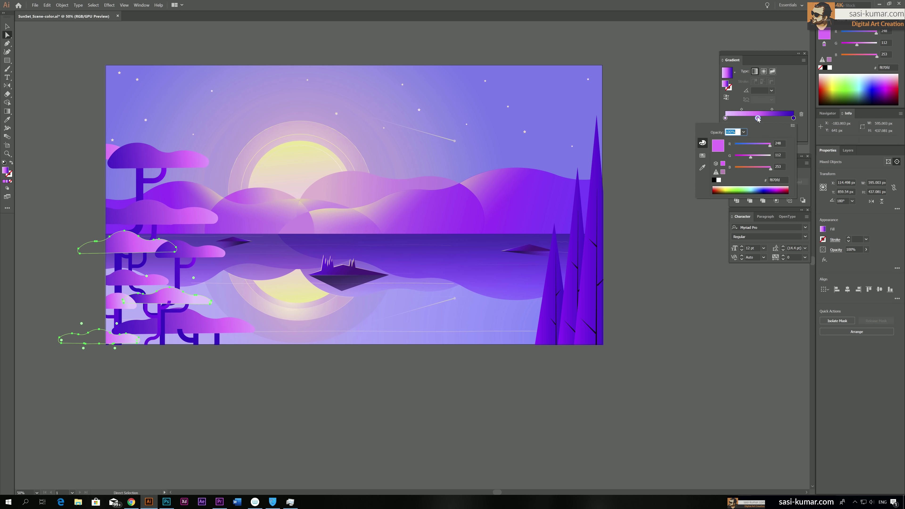
left_click_drag(786, 191, 785, 188)
left_click(784, 189)
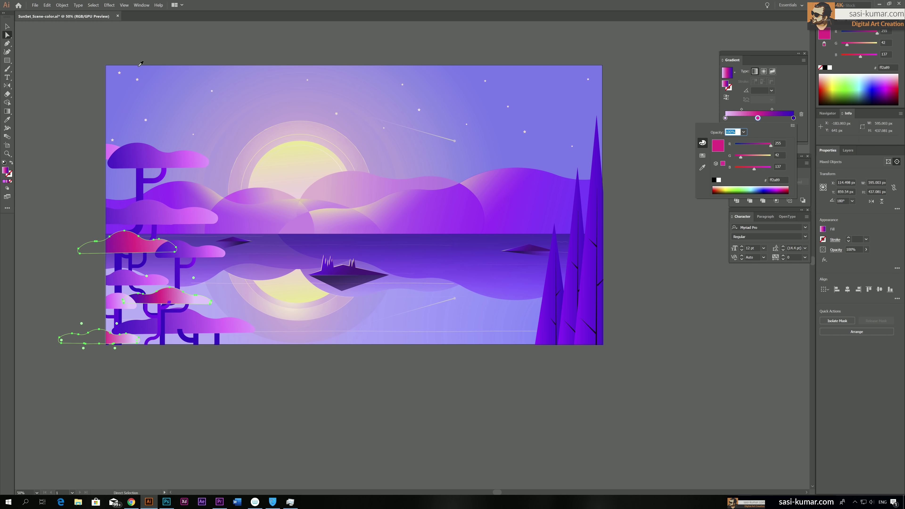
left_click(8, 36)
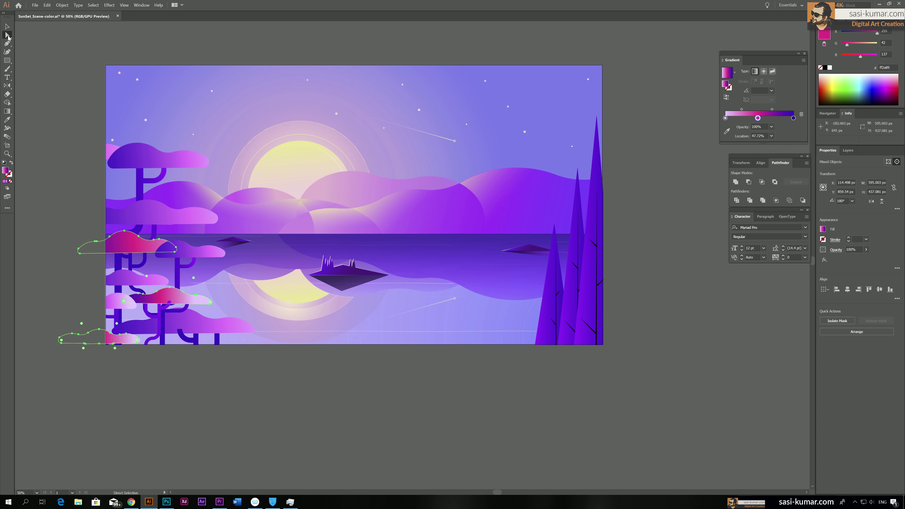
left_click(153, 43)
left_click(167, 216)
left_click(209, 254, "shift")
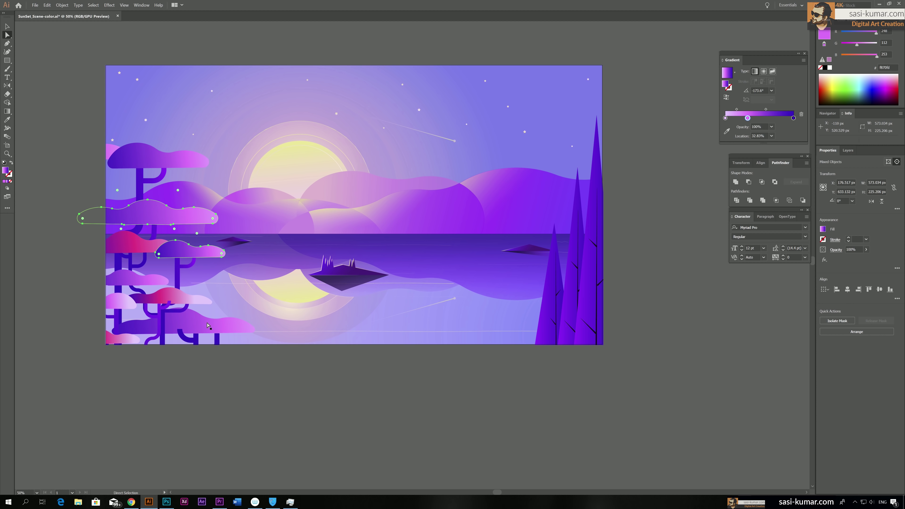
Slide the middle gradient stop right on the bottom-left and smaller left clouds and make it orange-red.
left_click(208, 325)
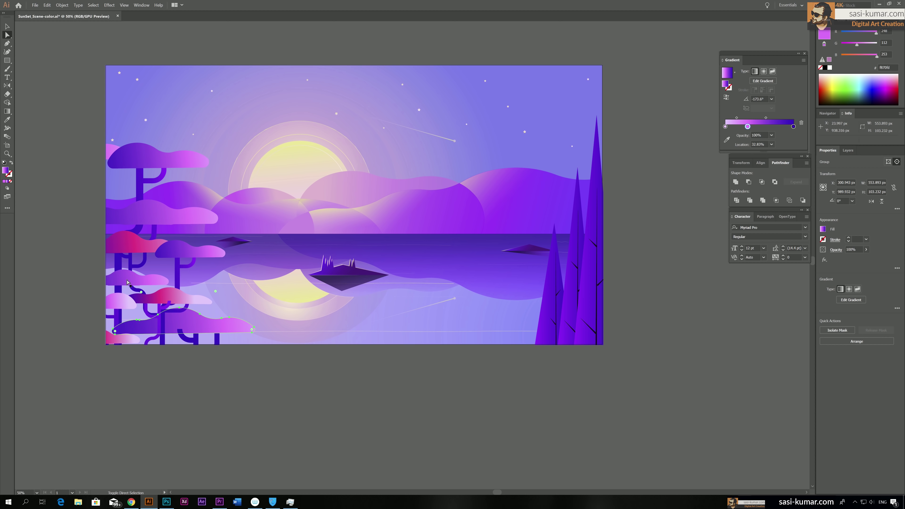
left_click(135, 280, "shift")
left_click_drag(748, 118, 755, 118)
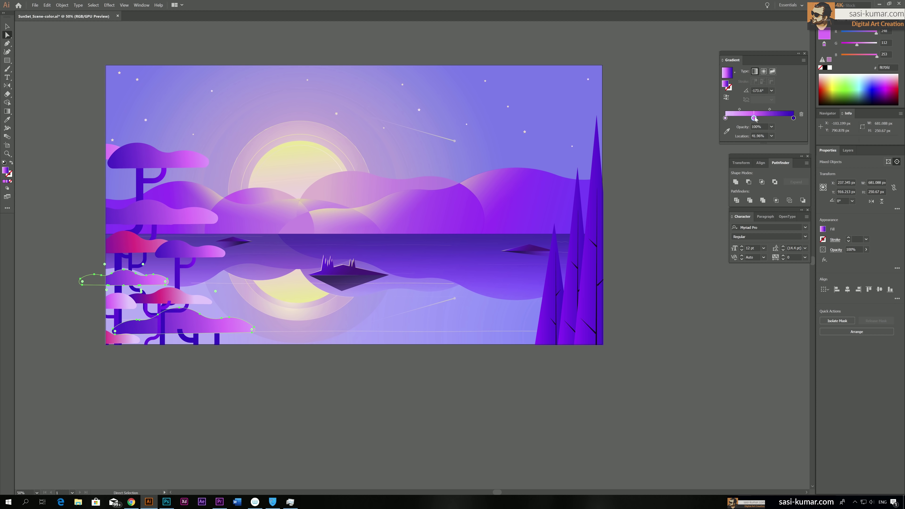
double_click(756, 118)
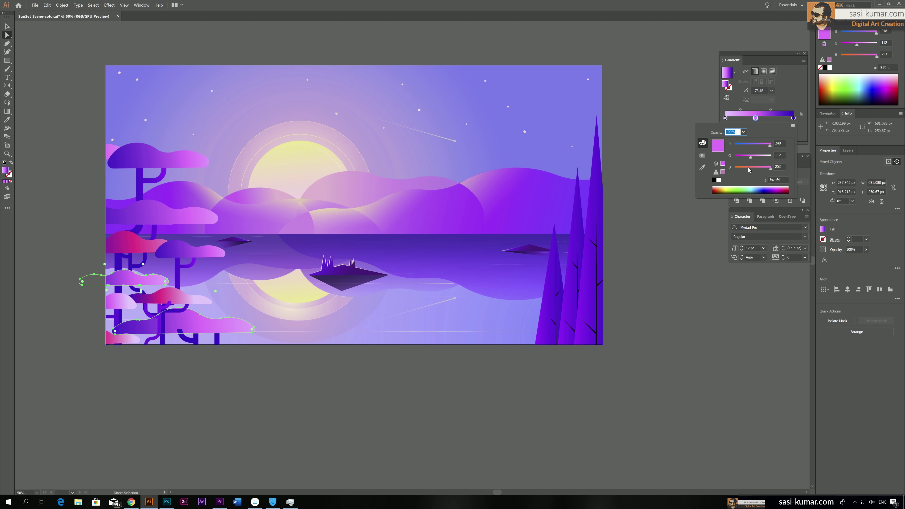
mouse_move(750, 169)
left_mouse_down()
mouse_move(739, 171)
mouse_move(746, 159)
left_mouse_up()
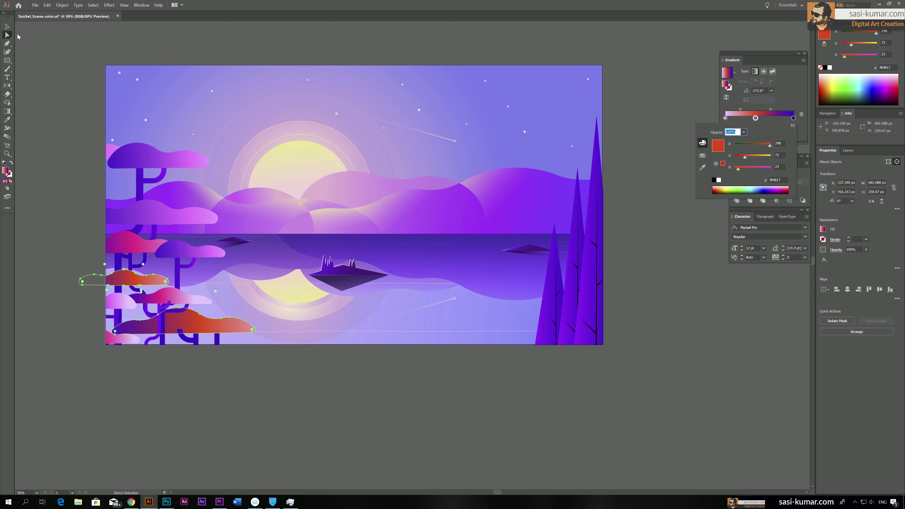
key("Escape")
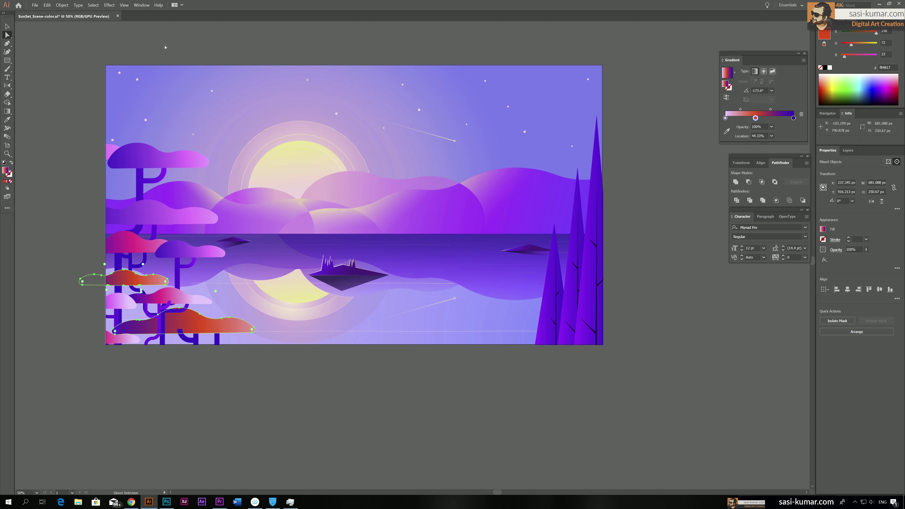
left_click(164, 47)
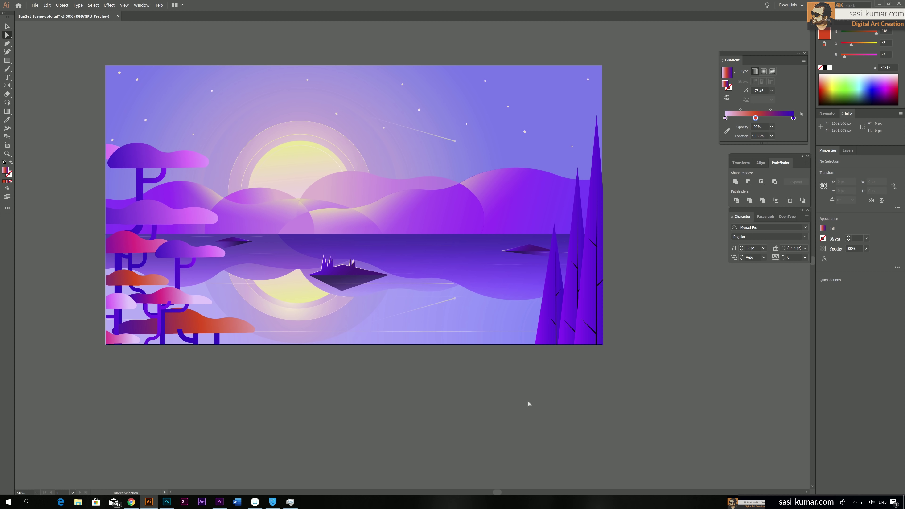
Enter the clipped artwork group to edit the bottom trees and clouds.
scroll(592, 405, "up", 1)
scroll(593, 405, "down", 1)
left_click(202, 331)
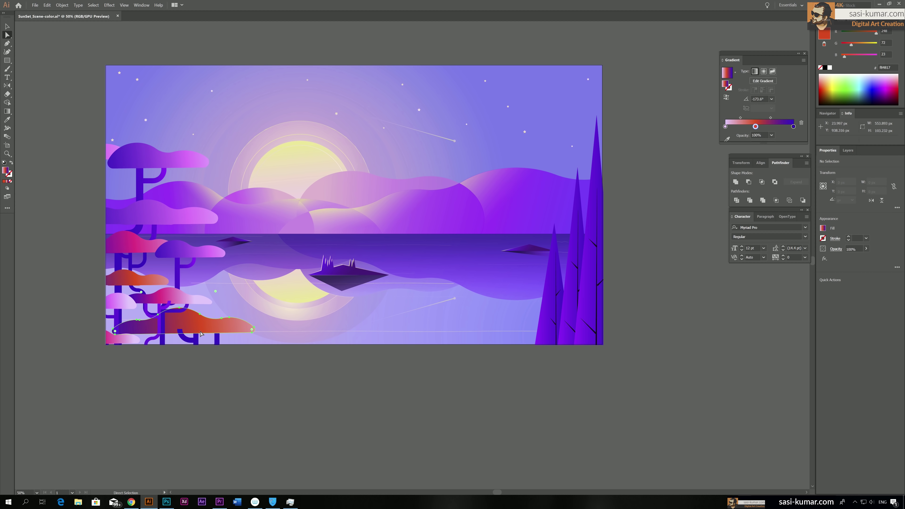
left_click(194, 342)
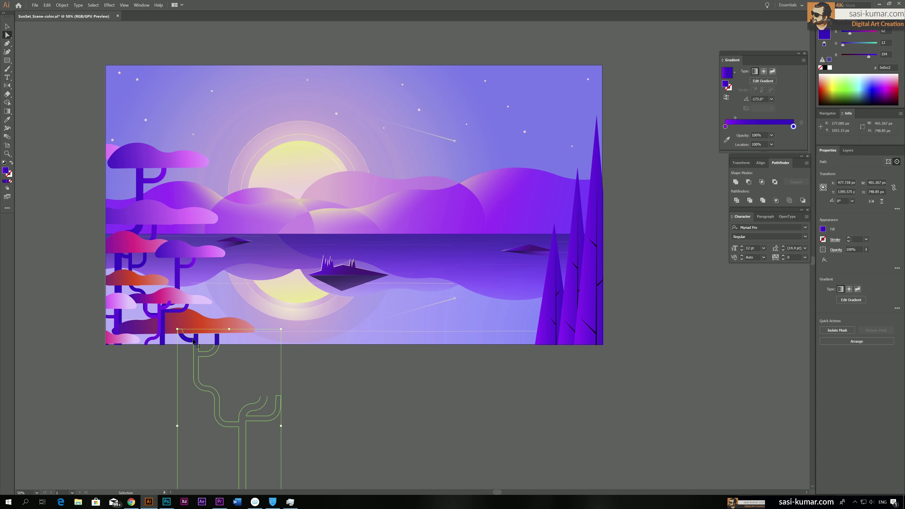
left_click(420, 419)
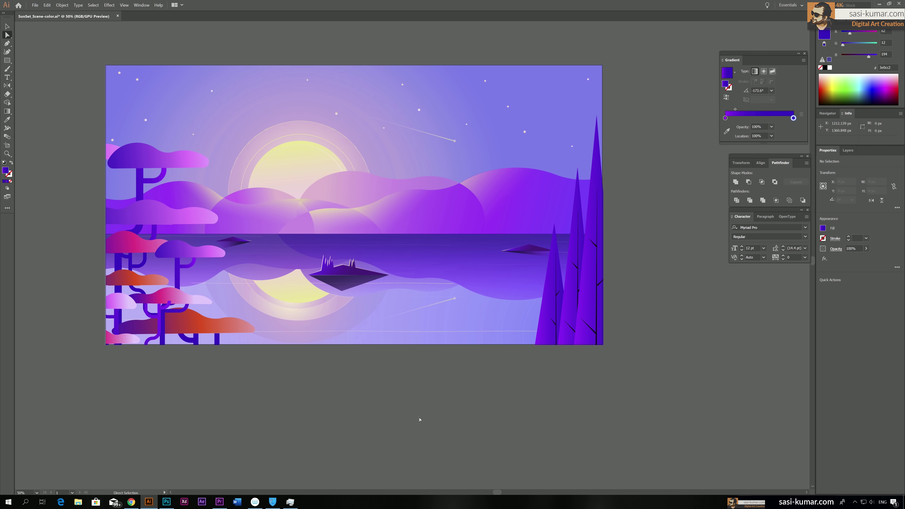
left_click(8, 27)
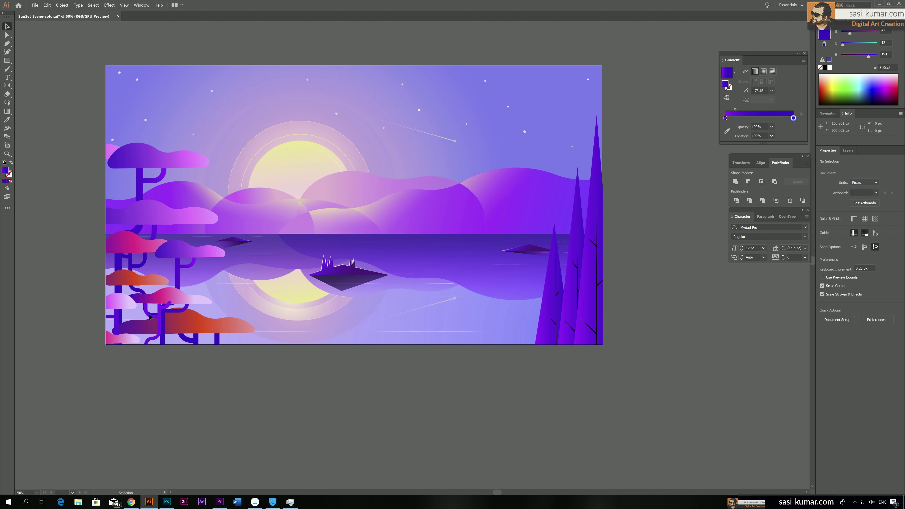
left_click(186, 324)
double_click(192, 332)
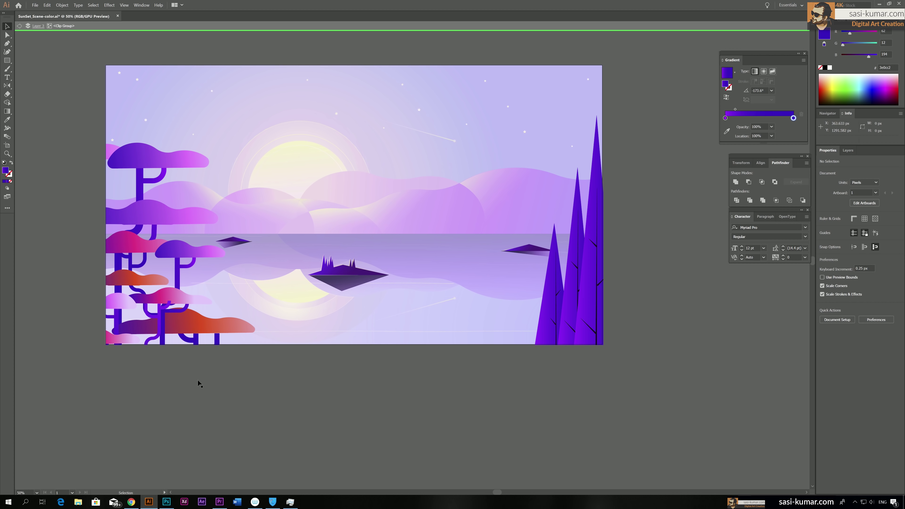
double_click(191, 333)
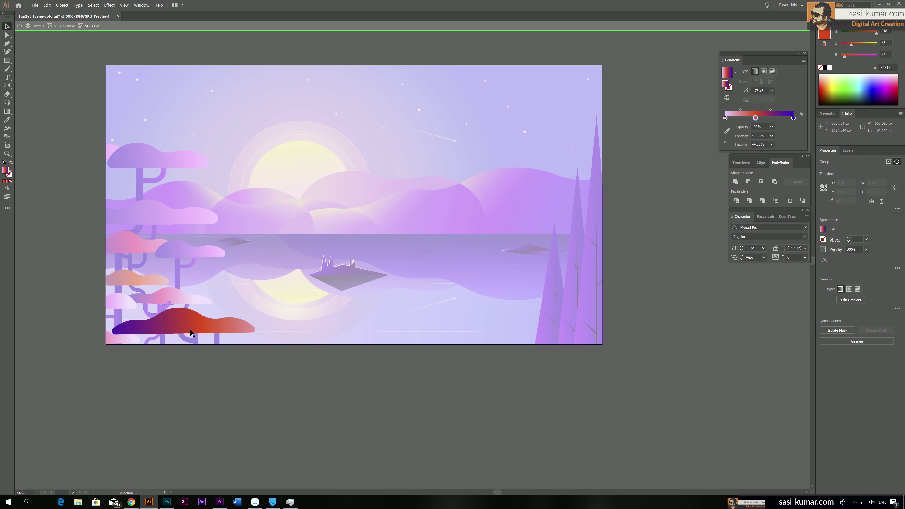
double_click(109, 251)
double_click(174, 323)
left_click(62, 157)
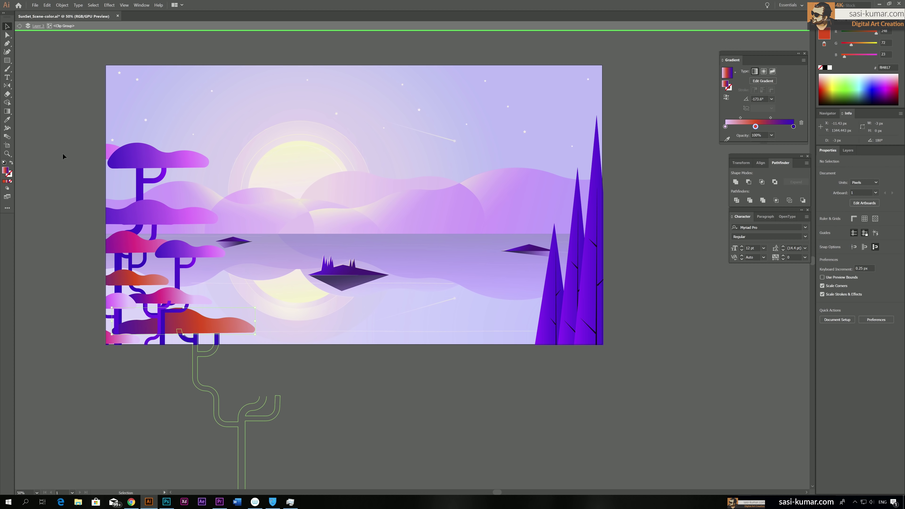
left_click(64, 171)
key("ctrl+z")
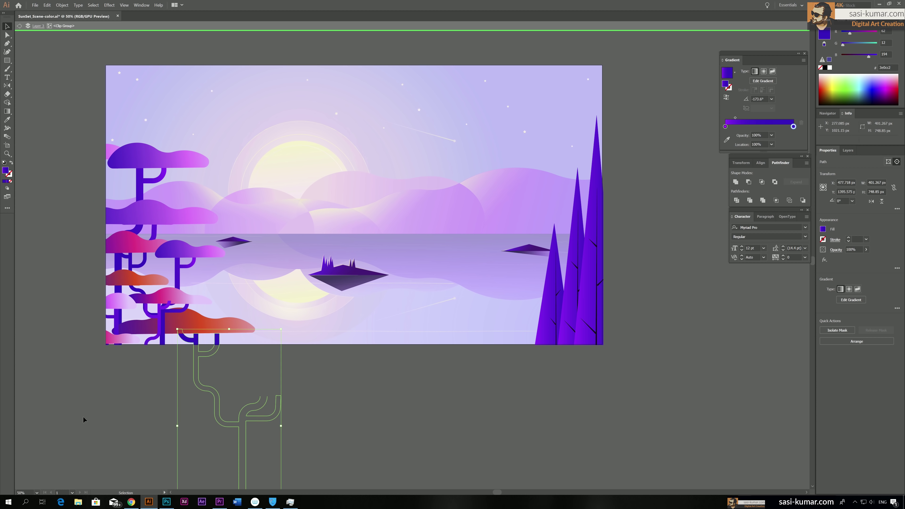
Select the trees and clouds together and nudge them upward.
left_click_drag(84, 418, 199, 173)
left_click_drag(120, 308, 218, 239)
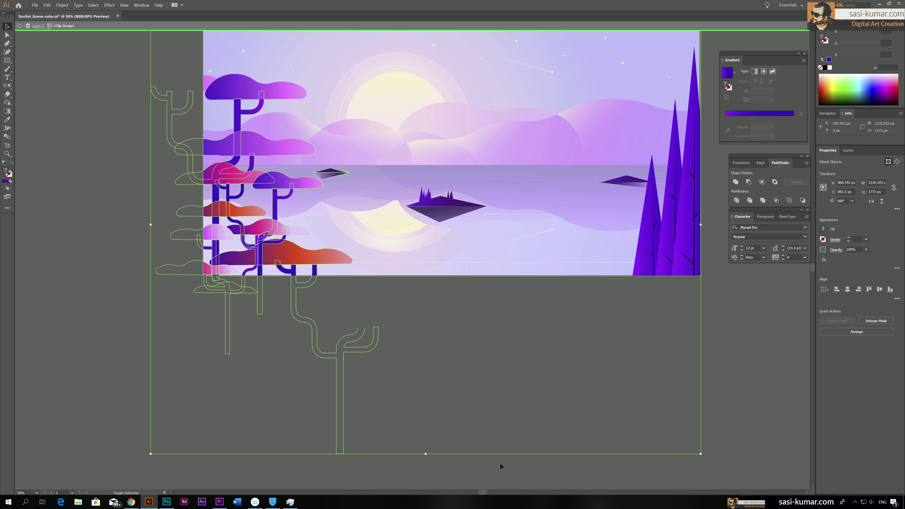
left_click(504, 259, "shift")
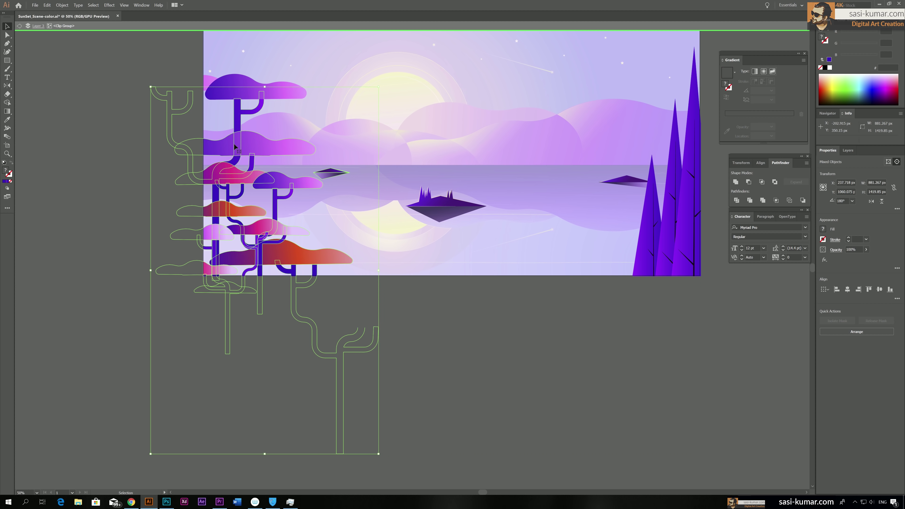
left_click(246, 96, "shift")
left_click(209, 85, "shift")
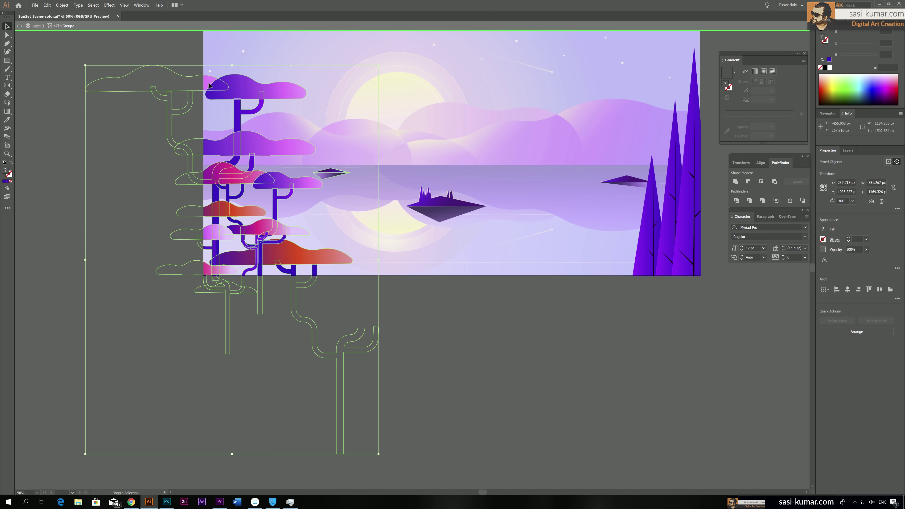
left_click_drag(240, 93, 241, 77)
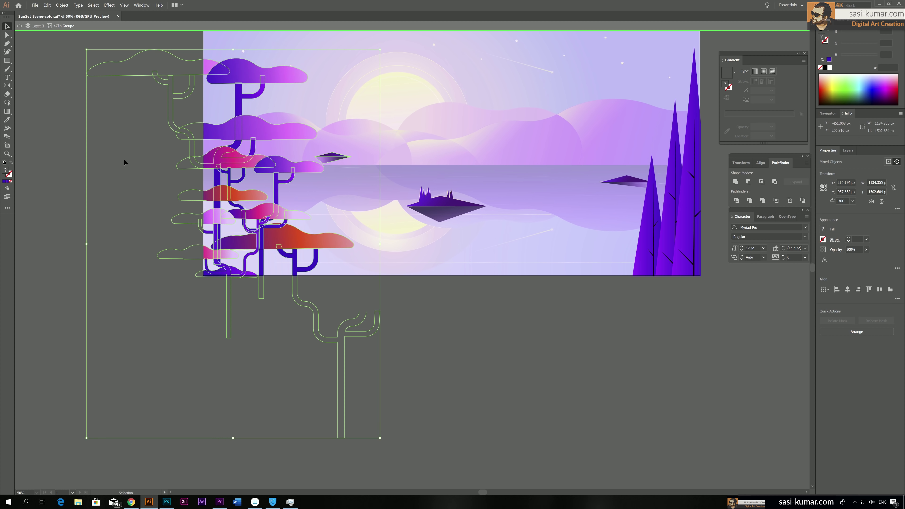
left_click(124, 162)
Move the off-artboard cloud to the artboard's bottom edge, then zoom out to view the scene.
left_click(146, 75)
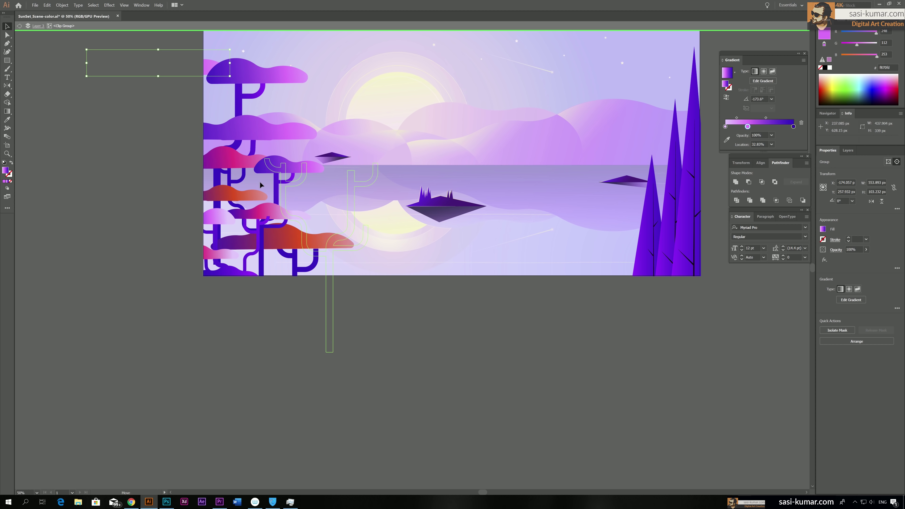
left_click(162, 82)
left_click(160, 54)
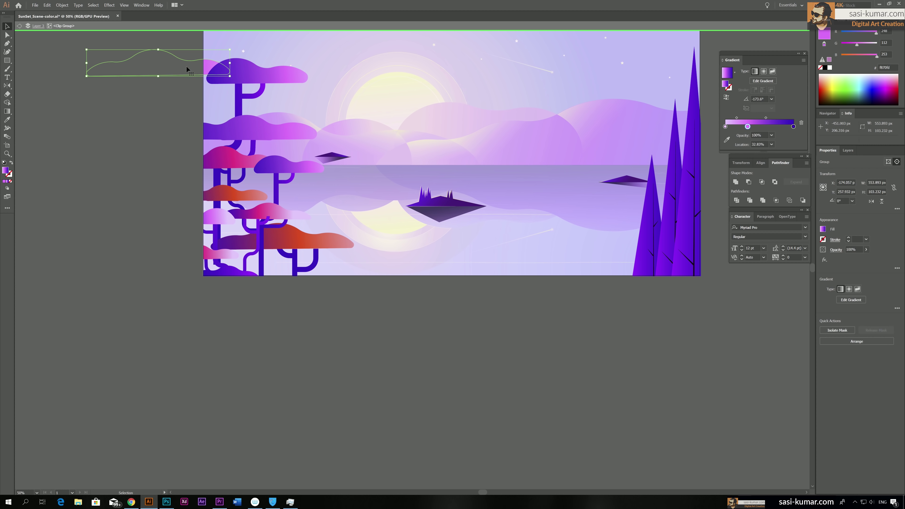
left_click_drag(367, 270, 360, 272)
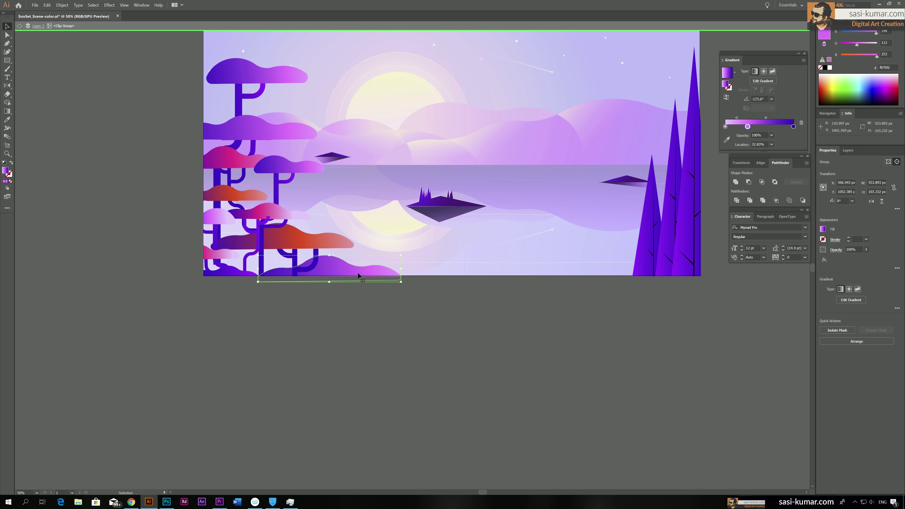
right_click(358, 273)
left_click(371, 277)
double_click(57, 278)
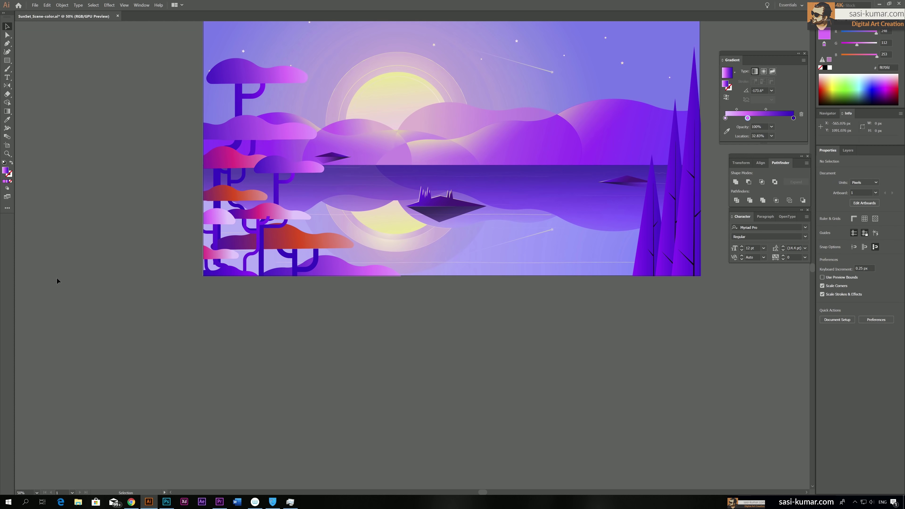
scroll(87, 261, "up", 3)
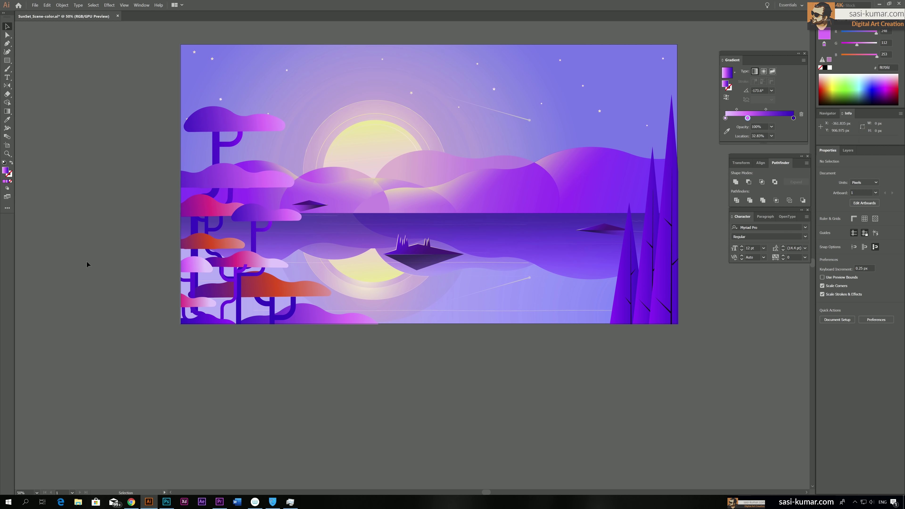
key("ctrl+minus")
left_click_drag(158, 246, 118, 266)
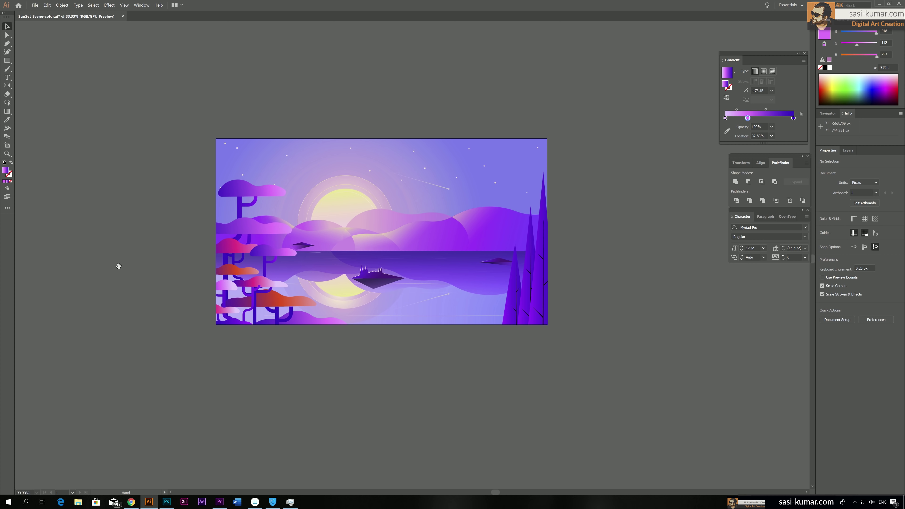
double_click(304, 248)
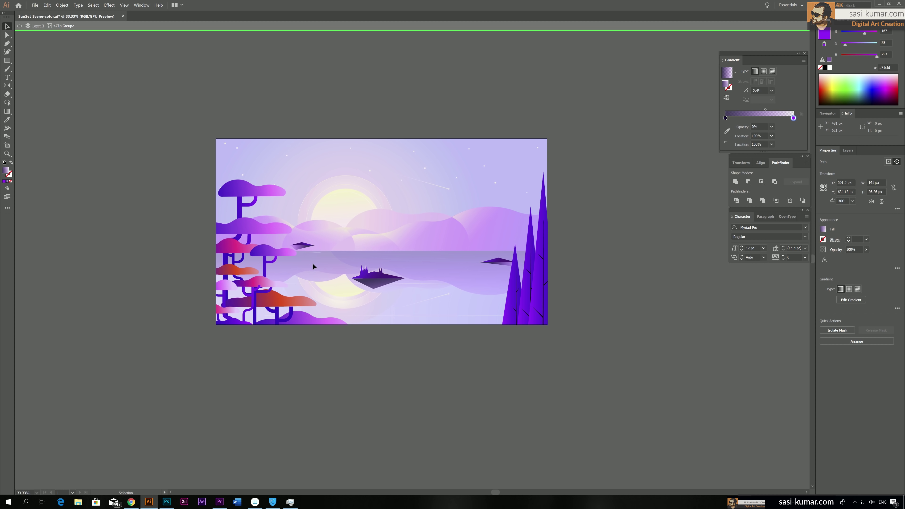
Move the small dark floating shape lower in the lake.
left_click(308, 246)
left_click_drag(308, 246, 312, 270)
double_click(186, 276)
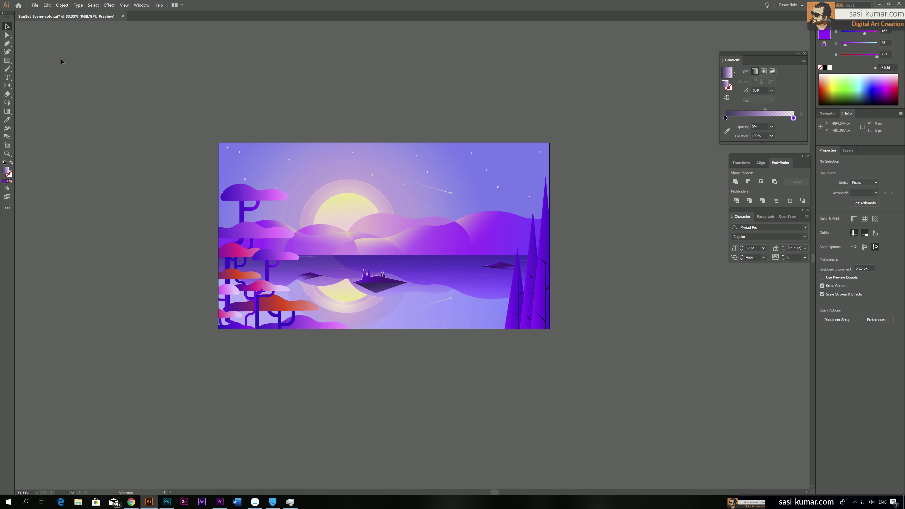
Make the right floating island's gradient 100% opaque with a dark navy 0f003f right stop.
key("a")
left_click(511, 273)
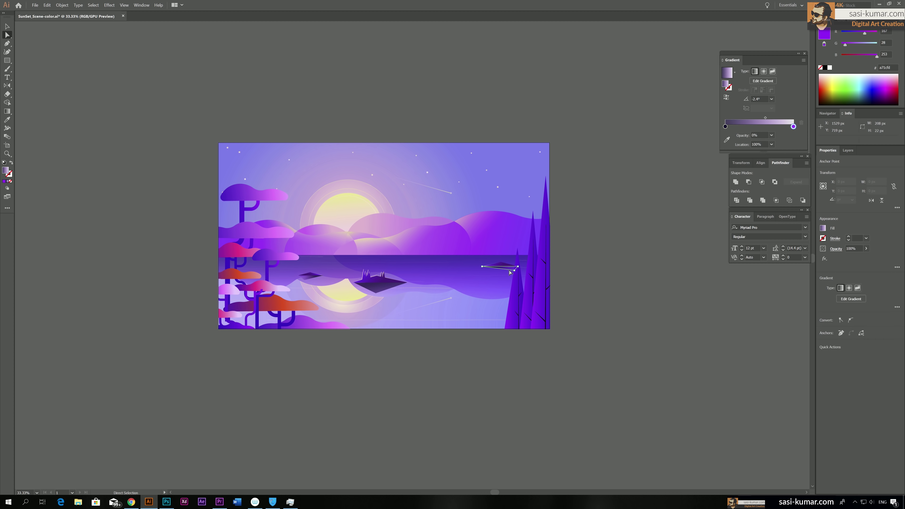
left_click(771, 135)
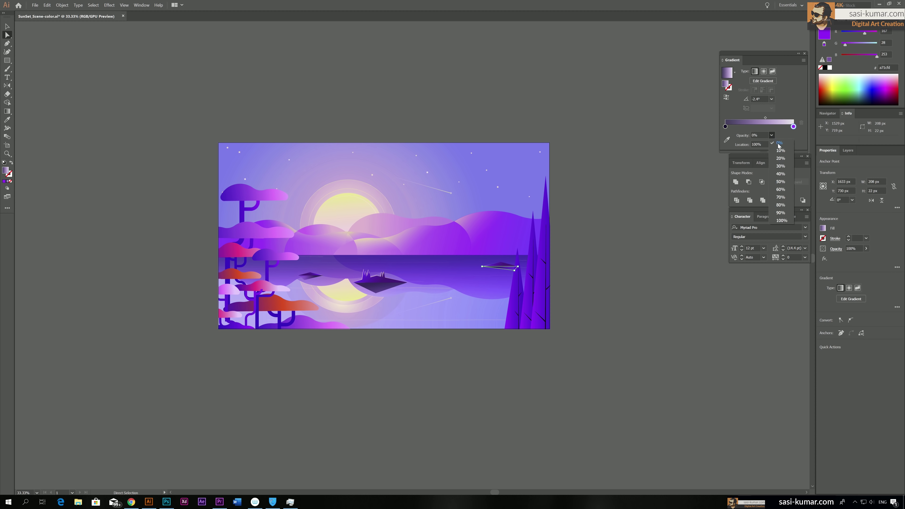
left_click(781, 222)
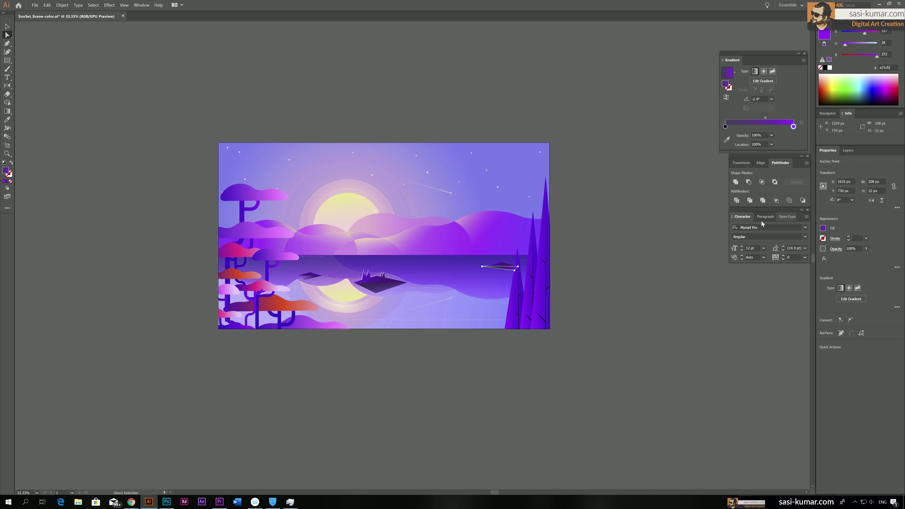
left_click(512, 266)
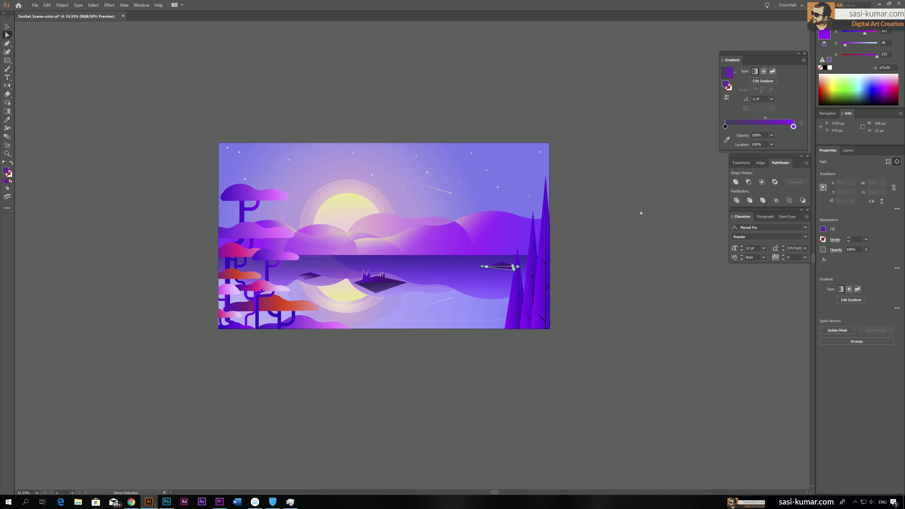
double_click(794, 126)
left_click(769, 199)
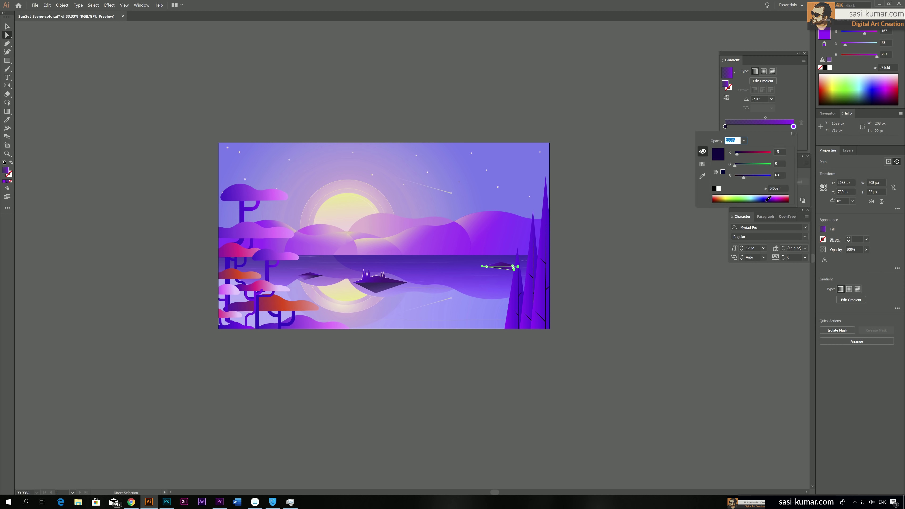
key("Escape")
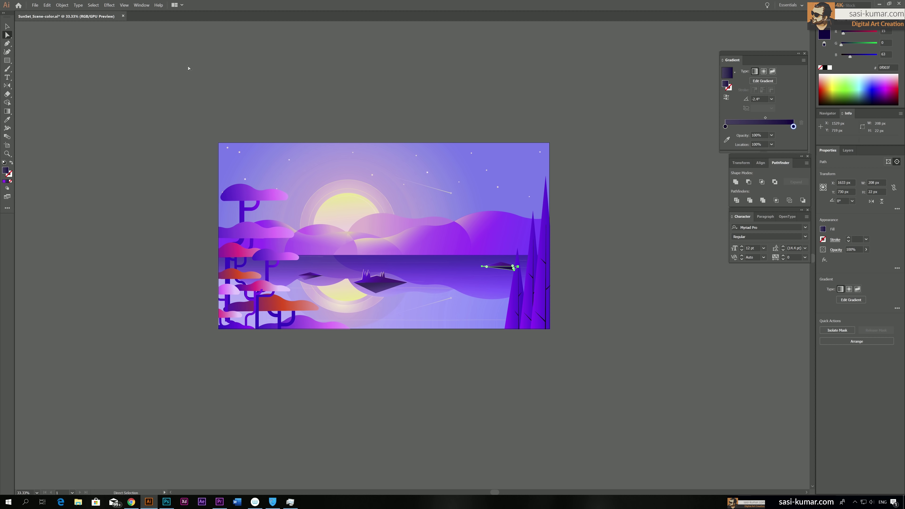
left_click(281, 78)
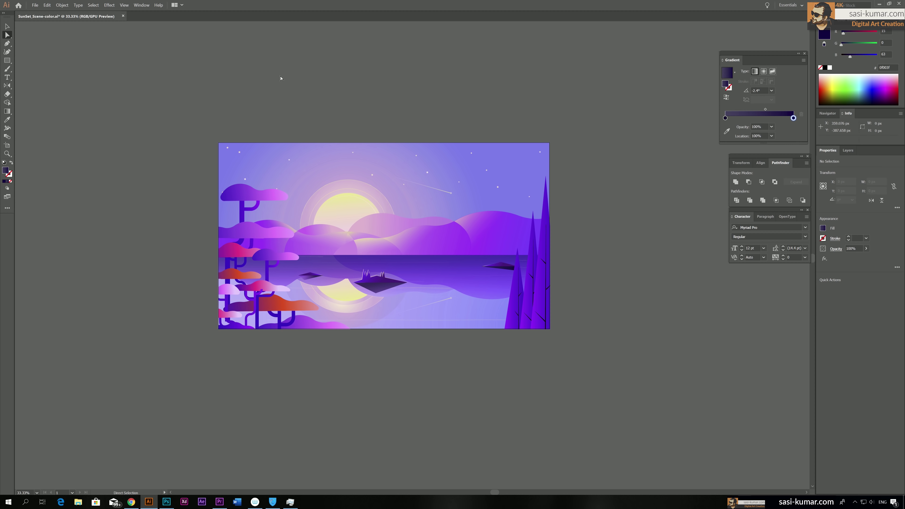
key("ctrl+plus")
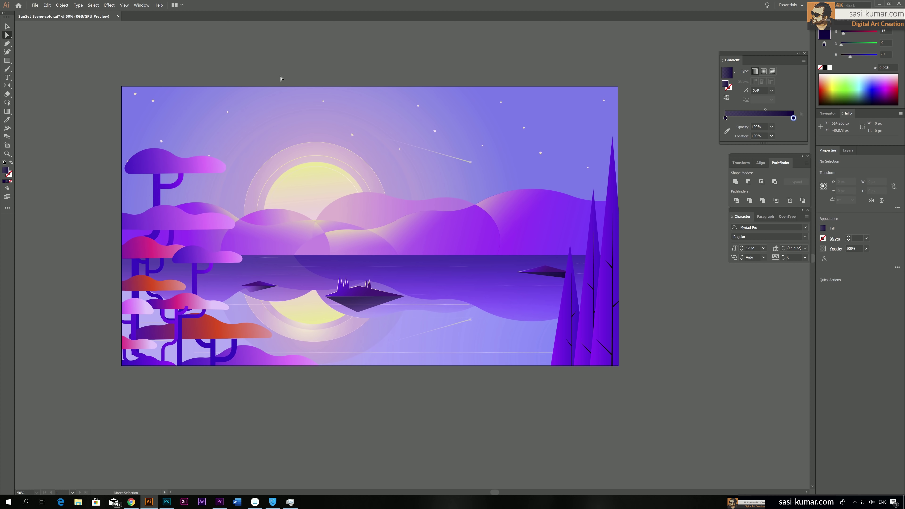
Pan the scene left at 50% zoom, drawing and deleting a test rectangle beside the artboard.
scroll(397, 231, "up", 1)
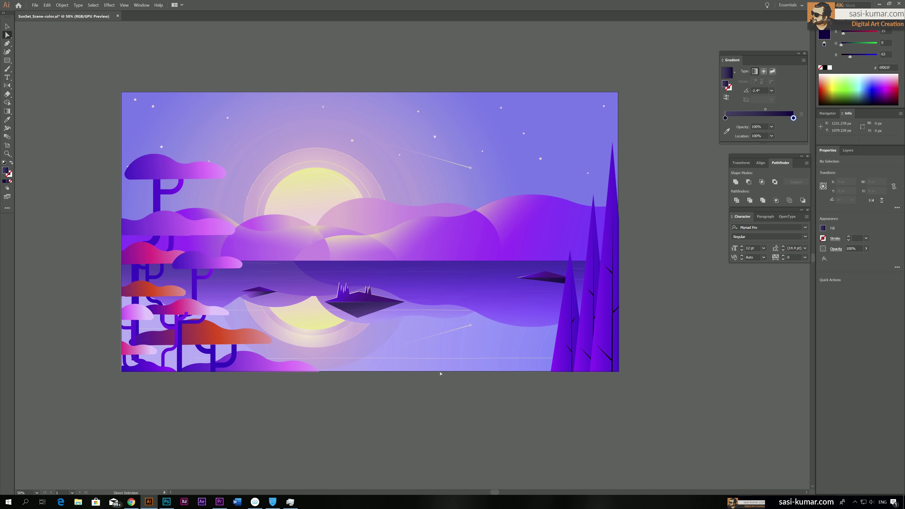
scroll(641, 388, "right", 1)
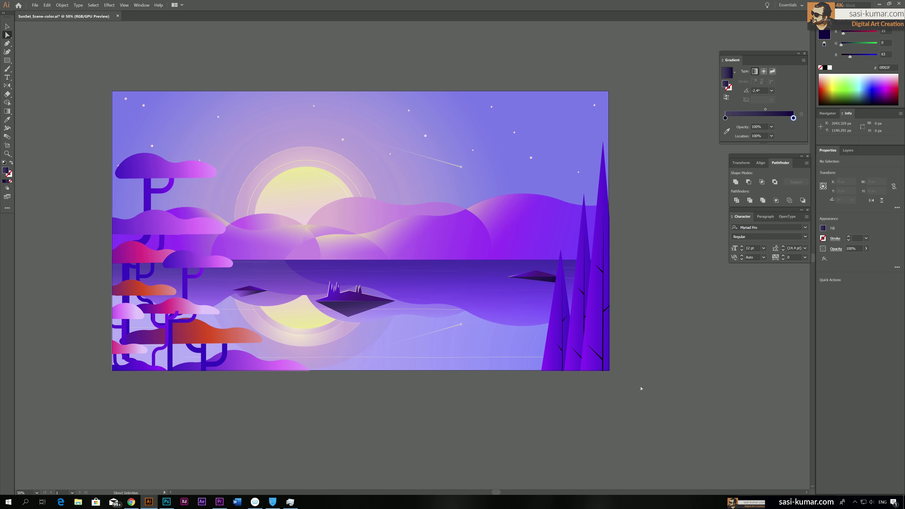
key("ctrl+minus")
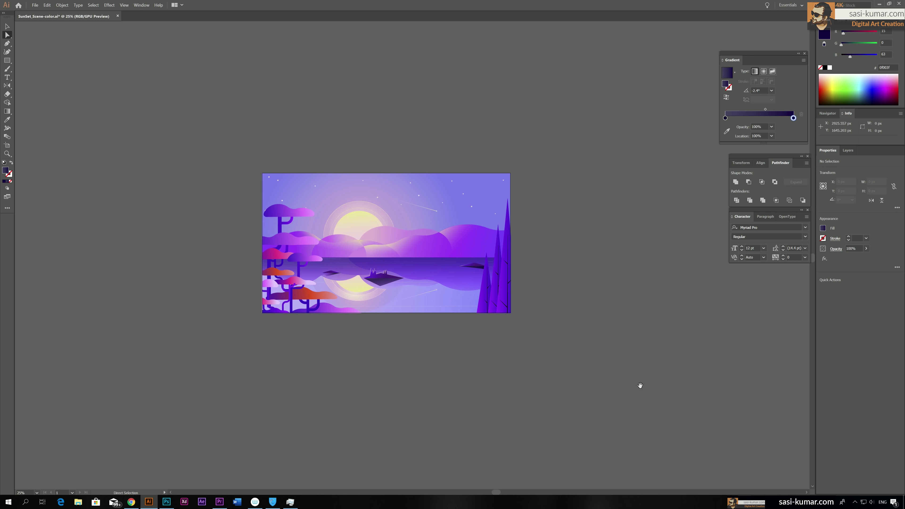
left_click_drag(640, 385, 495, 358)
key("ctrl+plus")
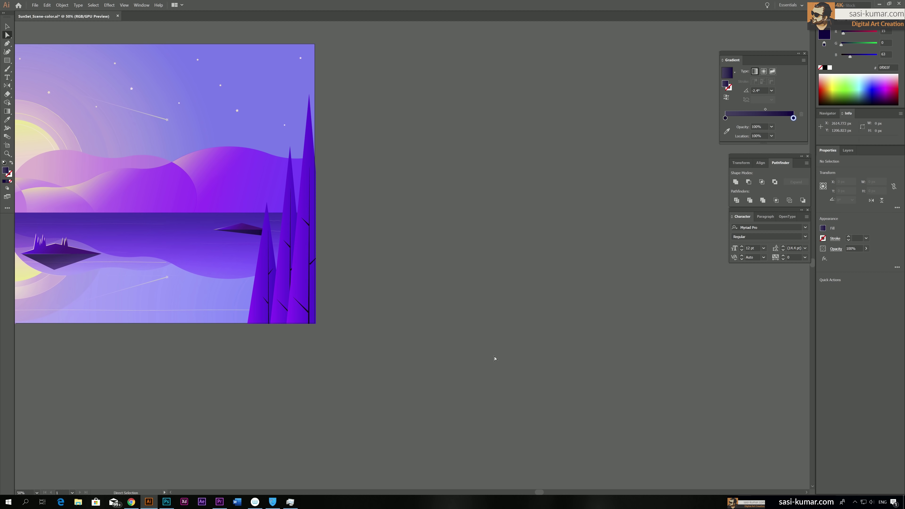
key("m")
left_click_drag(365, 131, 409, 156)
key("Delete")
Draw a small circle beside the artboard and centre it on the larger circle.
left_click(7, 61)
left_click(35, 69)
left_click_drag(362, 138, 399, 174)
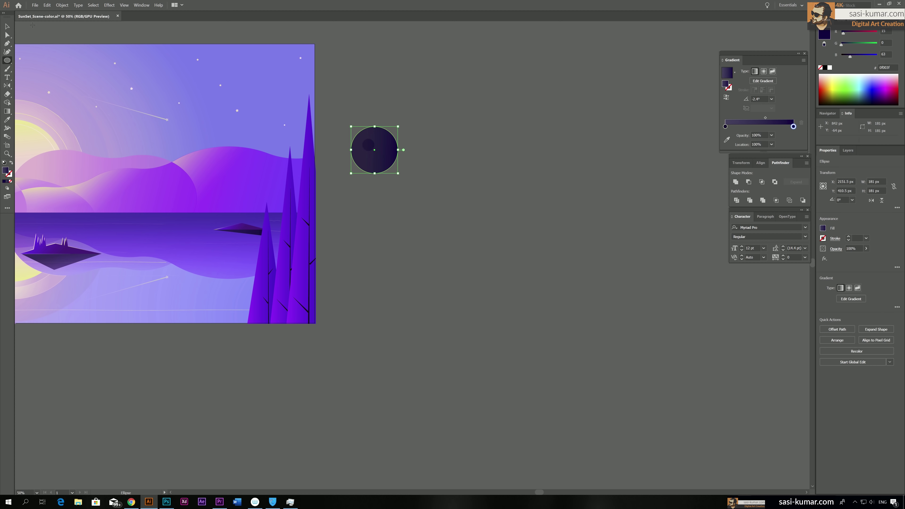
key("v")
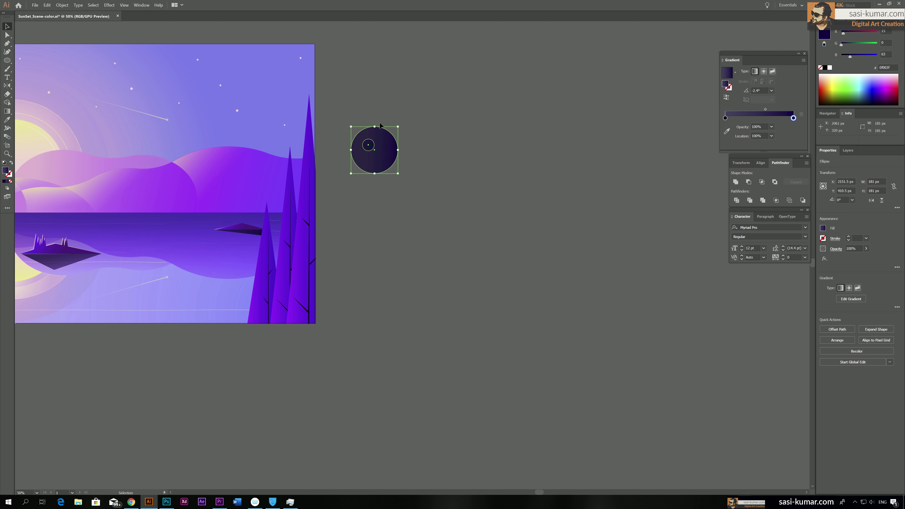
left_click(760, 164)
left_click(748, 182)
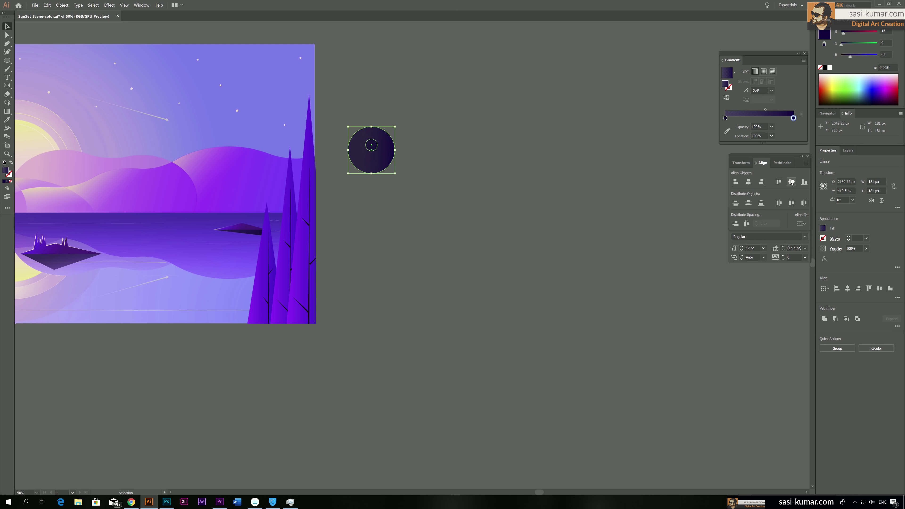
left_click(791, 182)
left_click(479, 151)
Send the large circle behind, fill it near-white, and fill the small circle solid navy.
left_click(377, 153)
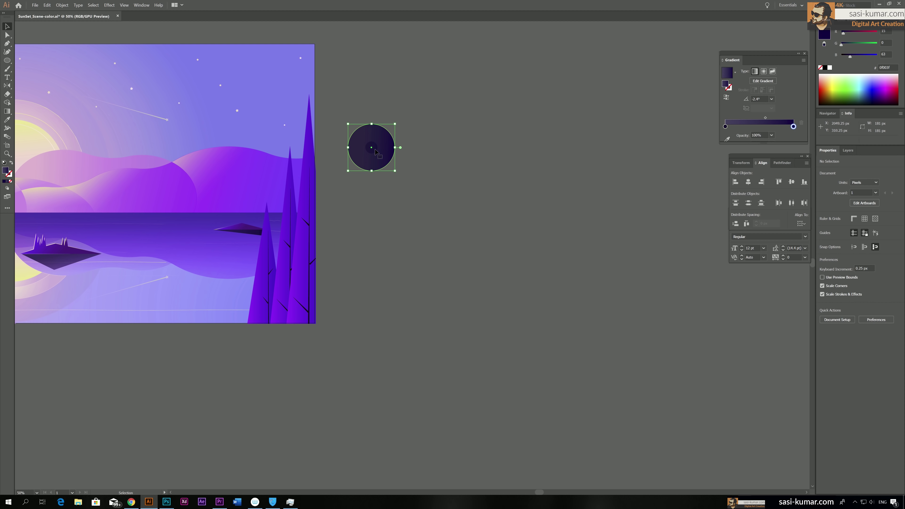
right_click(391, 154)
left_click(478, 274)
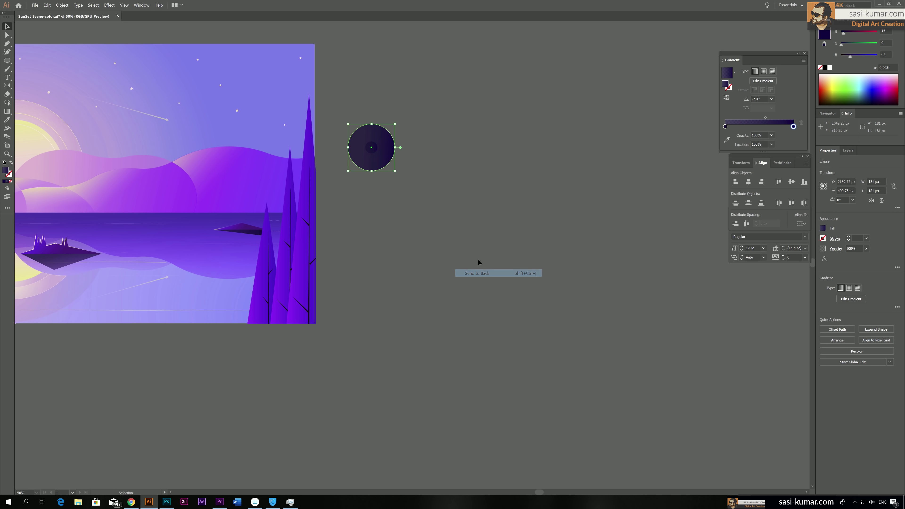
left_click(4, 182)
left_click(363, 165)
left_click(373, 147)
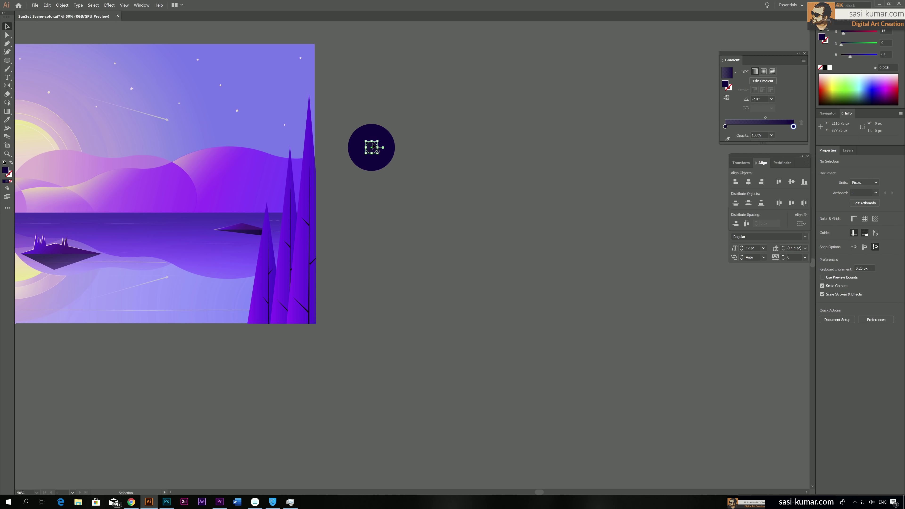
left_click(4, 181)
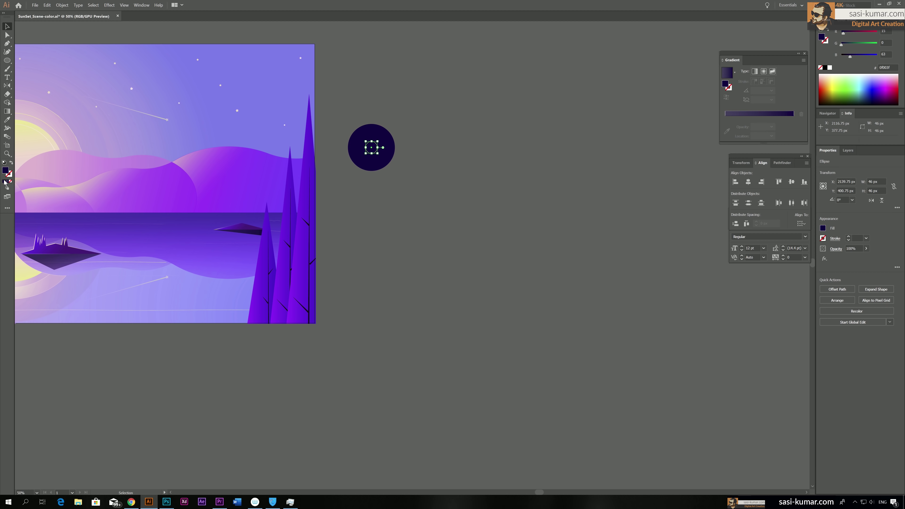
left_click(365, 178)
left_click(378, 133)
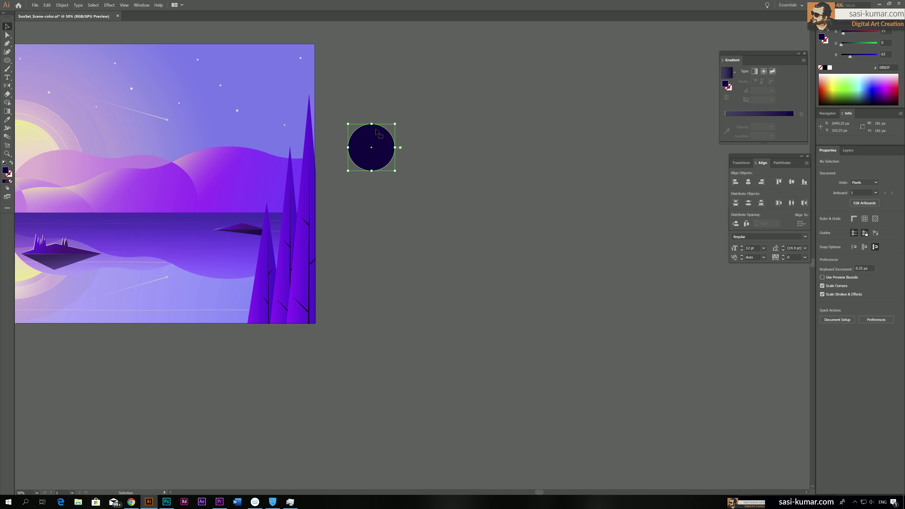
double_click(7, 171)
left_click_drag(462, 180, 457, 165)
key("Return")
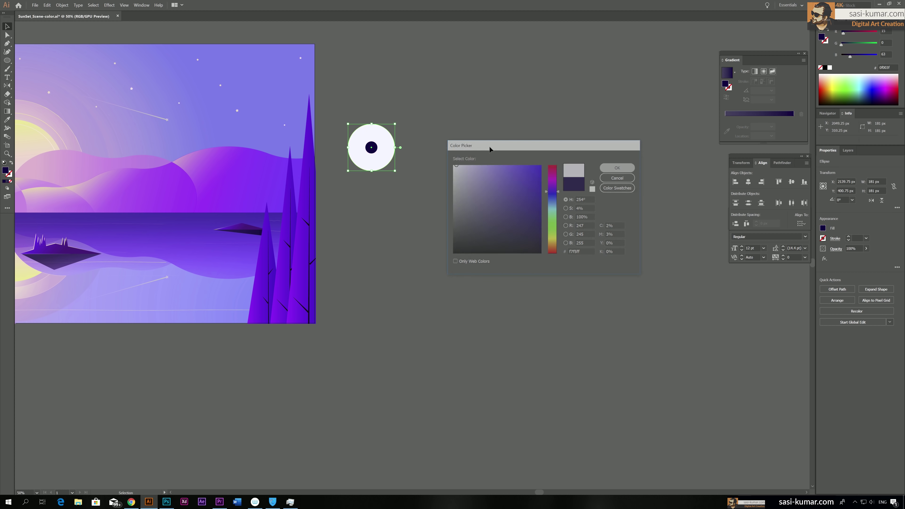
left_click(384, 195)
Draw a vertical line down from the circles' centre with the Line Segment tool.
left_click_drag(394, 207, 621, 255)
left_click_drag(556, 137, 646, 249)
left_click_drag(646, 250, 534, 220)
left_click_drag(7, 60, 32, 95)
left_click(509, 172)
left_click(470, 272)
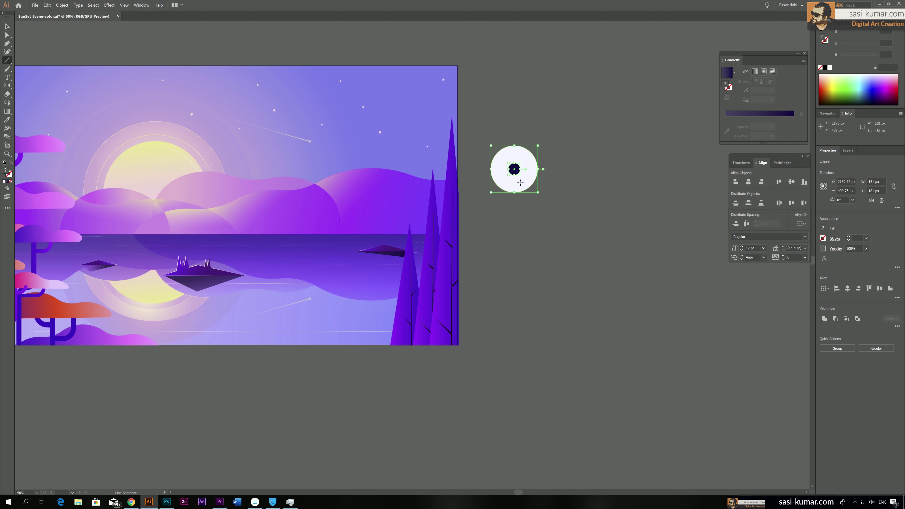
left_click_drag(515, 169, 515, 374)
left_click(7, 26)
left_click(546, 252)
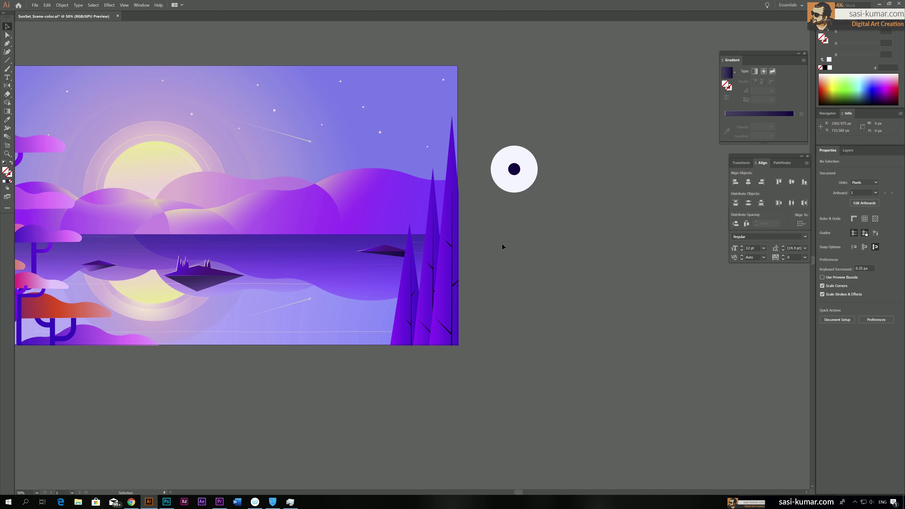
left_click_drag(503, 245, 523, 244)
Give the stem line the dot's dark navy colour as its stroke instead of its fill.
key("i")
left_click(515, 169)
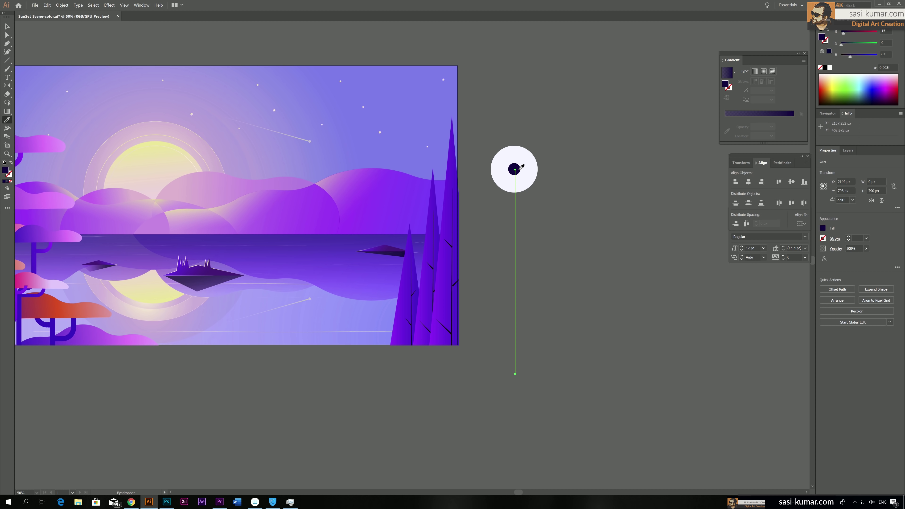
left_click(11, 163)
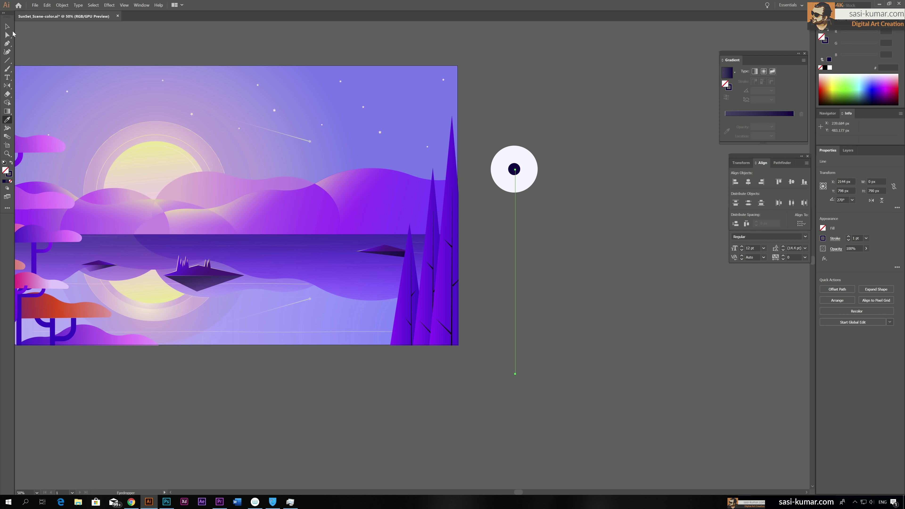
left_click(7, 26)
left_click(551, 164)
Bring the white circle in front of the line and centre both horizontally.
right_click(519, 175)
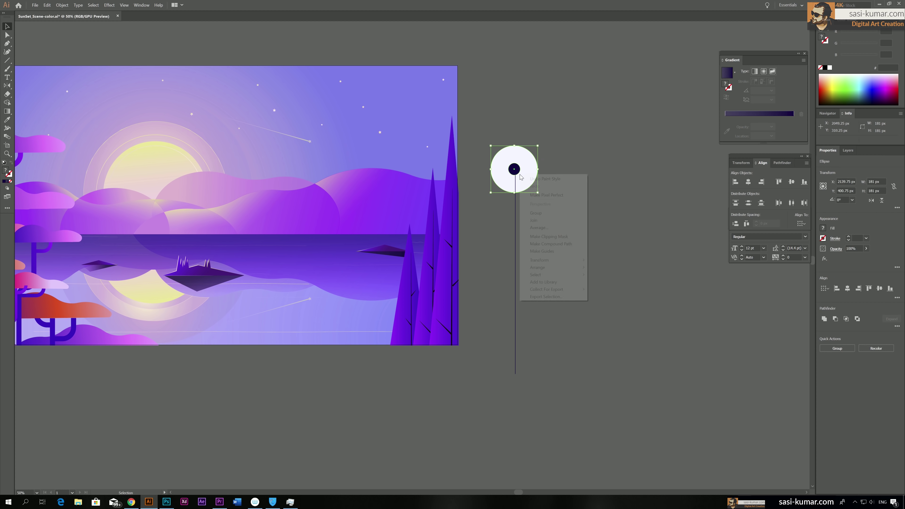
mouse_move(571, 267)
left_click(601, 268)
left_click_drag(585, 307, 458, 84)
left_click_drag(569, 146, 478, 383)
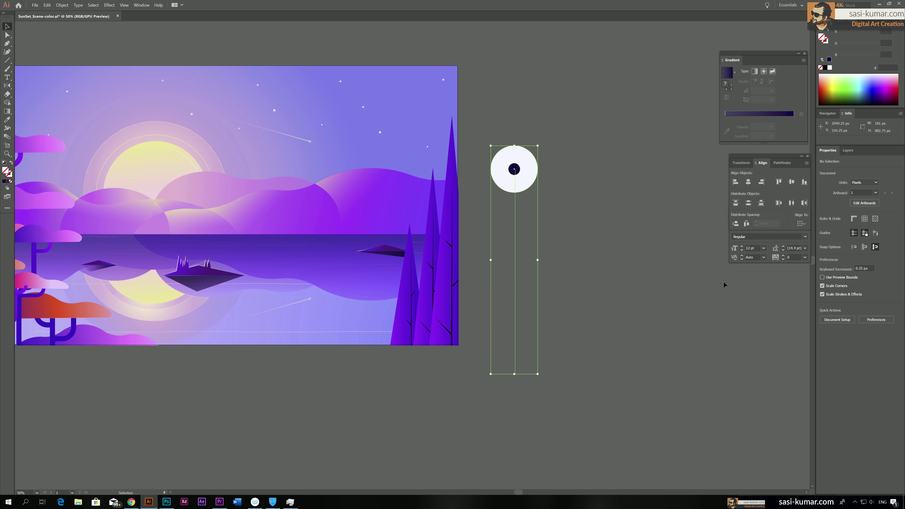
left_click(749, 183)
left_click(605, 124)
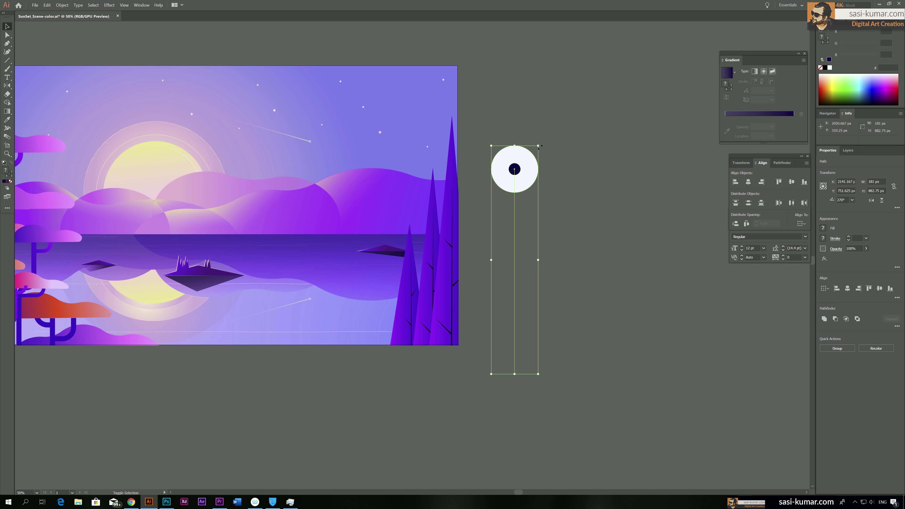
Scale the circle and line down together and give the line a 6 pt stroke.
left_click_drag(539, 146, 508, 262)
left_click(535, 229)
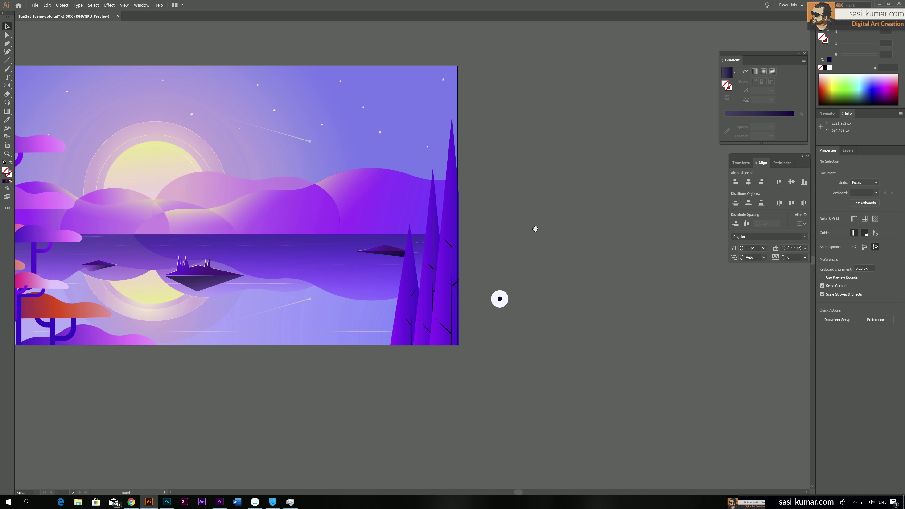
left_click_drag(536, 229, 572, 183)
left_click(536, 299)
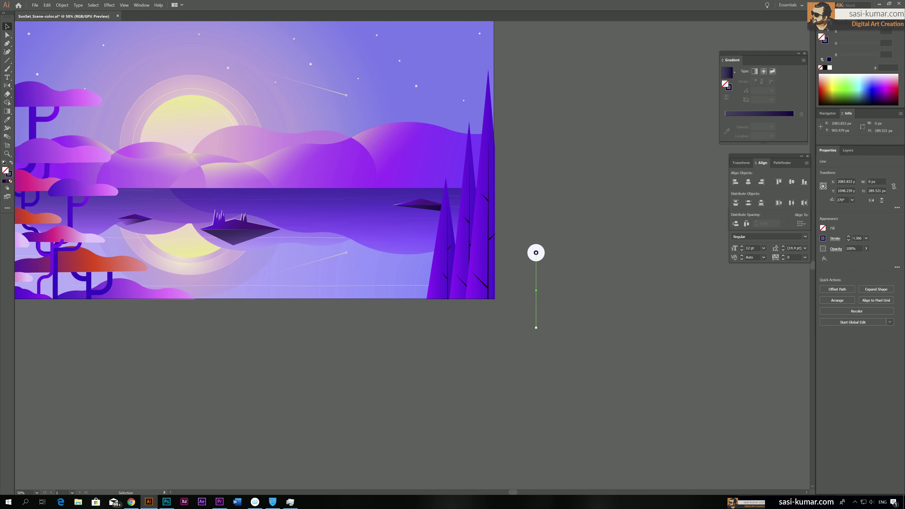
type("6")
key("Return")
left_click(590, 340)
Select the white circle and its stem line together.
left_click_drag(523, 195, 556, 262)
left_click(570, 256)
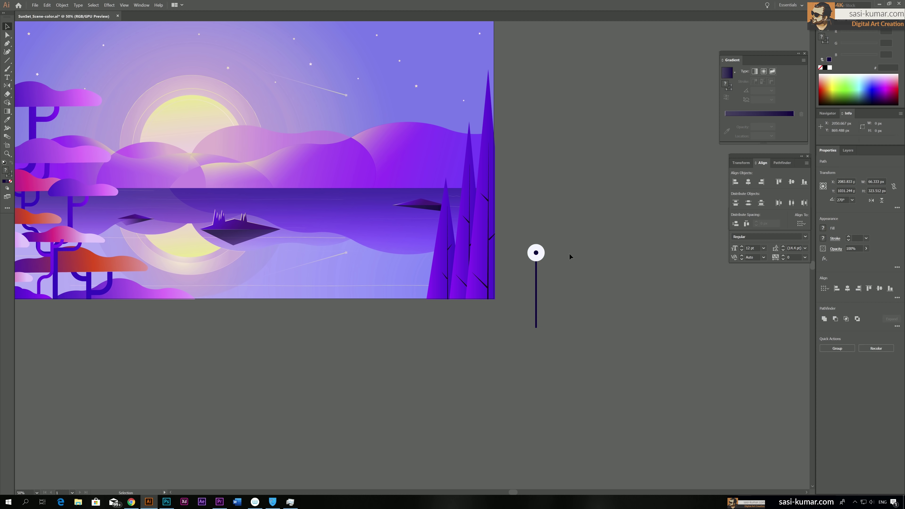
left_click(536, 291)
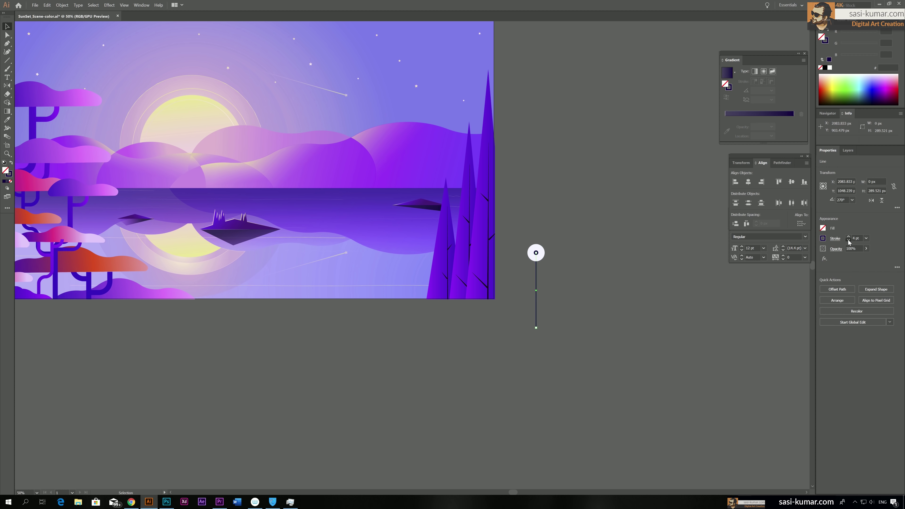
left_click(545, 342)
left_click_drag(545, 340, 526, 356)
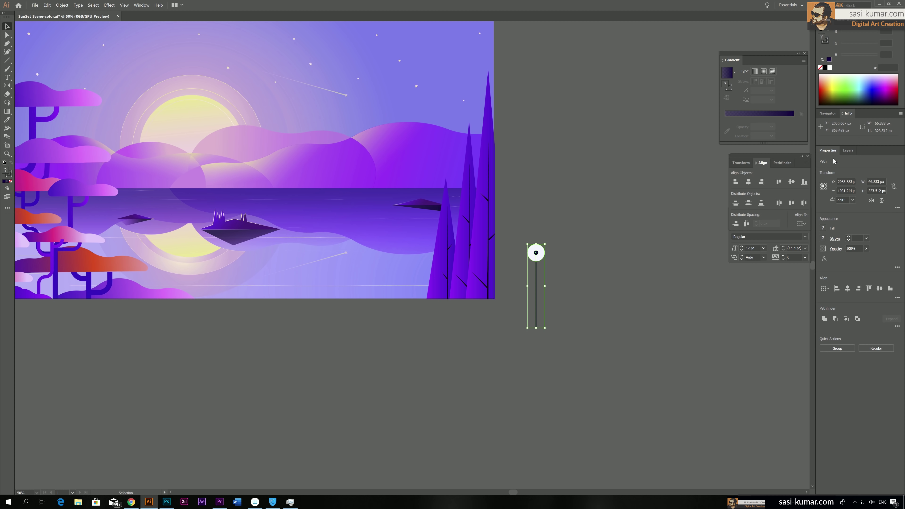
left_click(146, 5)
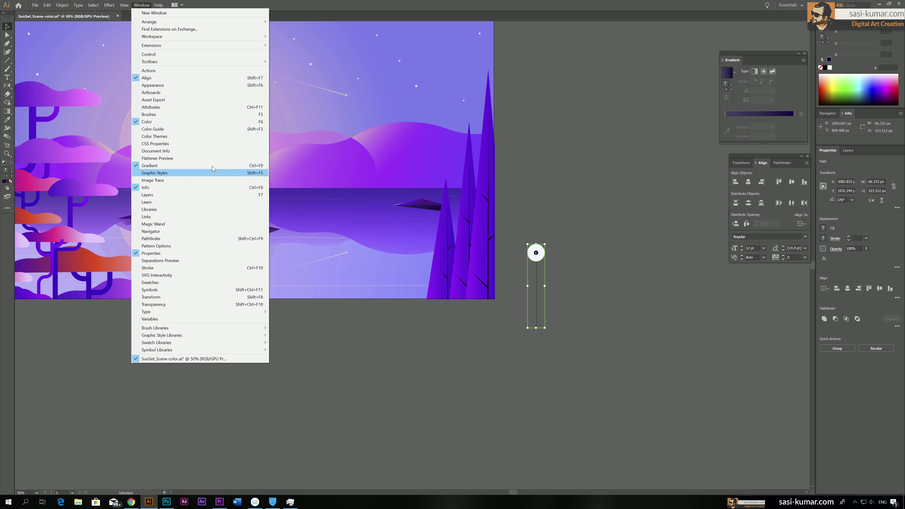
Save the circle-and-stem as a new art brush, Art Brush 1, with its direction pointing up.
left_click(207, 114)
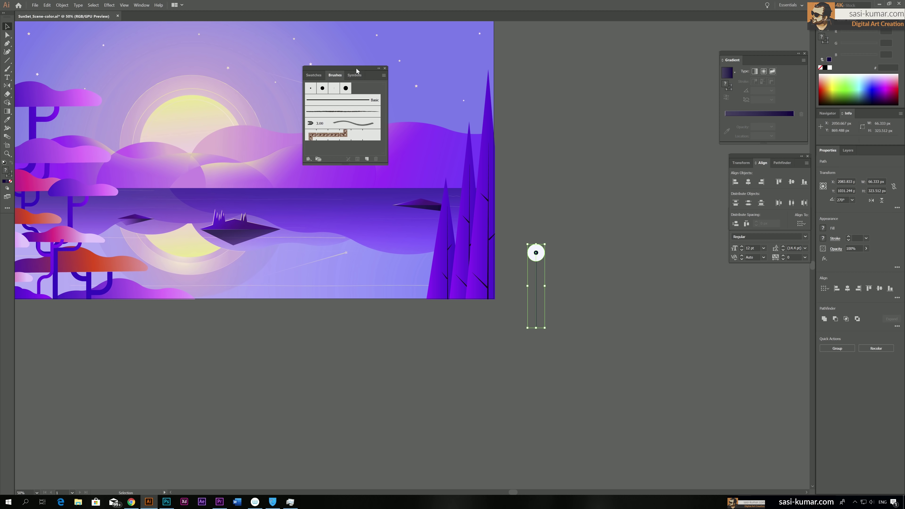
left_click_drag(371, 75, 626, 64)
left_click(622, 148)
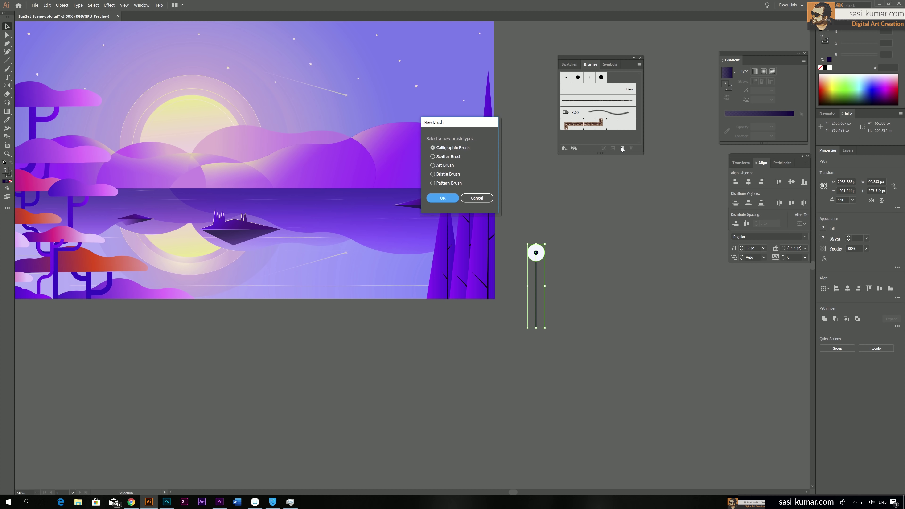
left_click(442, 166)
left_click(452, 201)
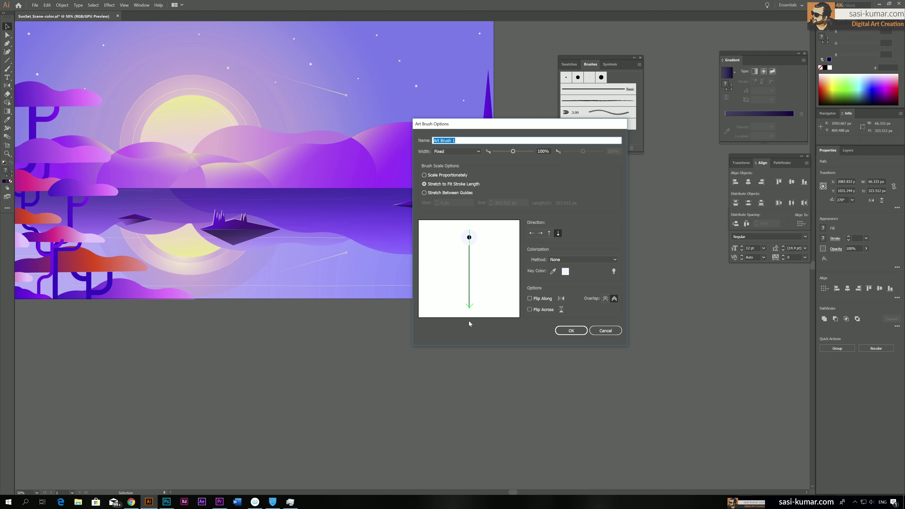
left_click(550, 233)
left_click(572, 330)
left_click(649, 223)
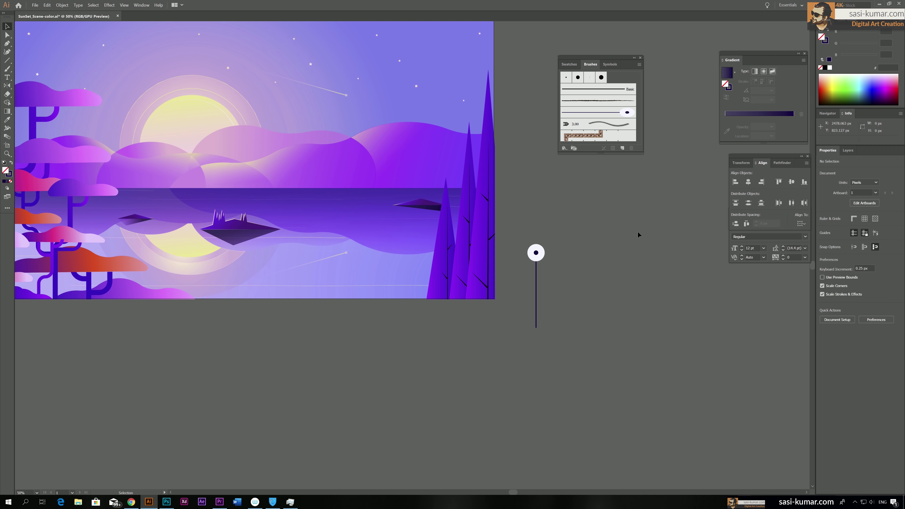
scroll(638, 236, "right", 3)
Paint eight trial stem strokes beside the artboard with the new art brush.
left_click(7, 68)
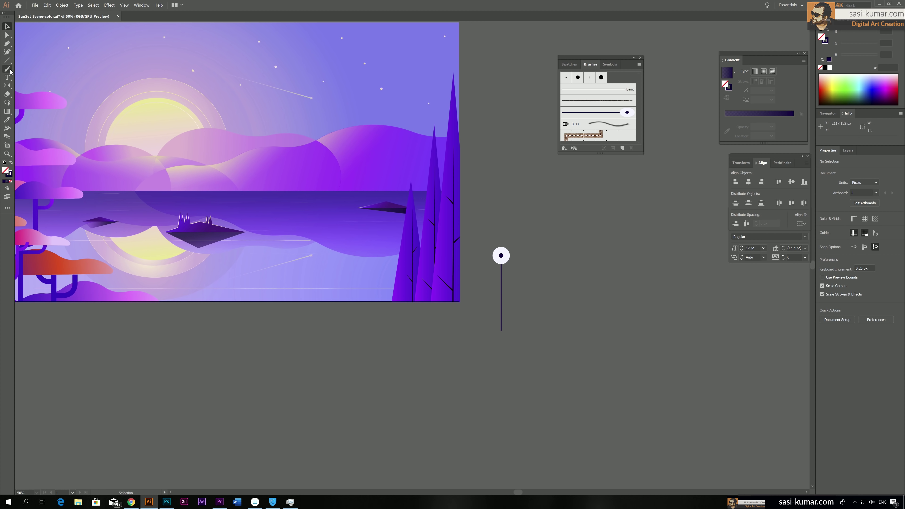
left_click_drag(587, 402, 608, 254)
left_click_drag(658, 406, 560, 227)
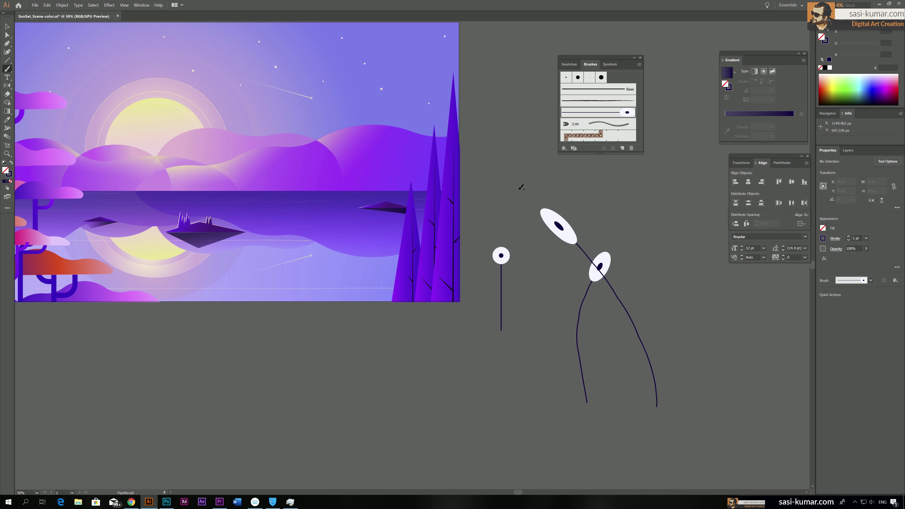
left_click_drag(558, 377, 627, 265)
left_click_drag(619, 381, 543, 295)
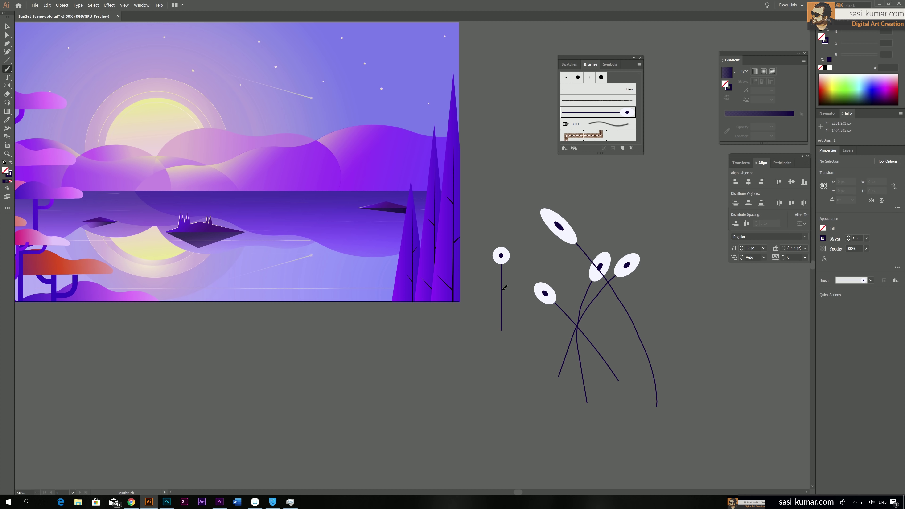
left_click_drag(553, 385, 521, 324)
mouse_move(514, 376)
left_mouse_down()
mouse_move(567, 312)
mouse_move(509, 287)
left_mouse_up()
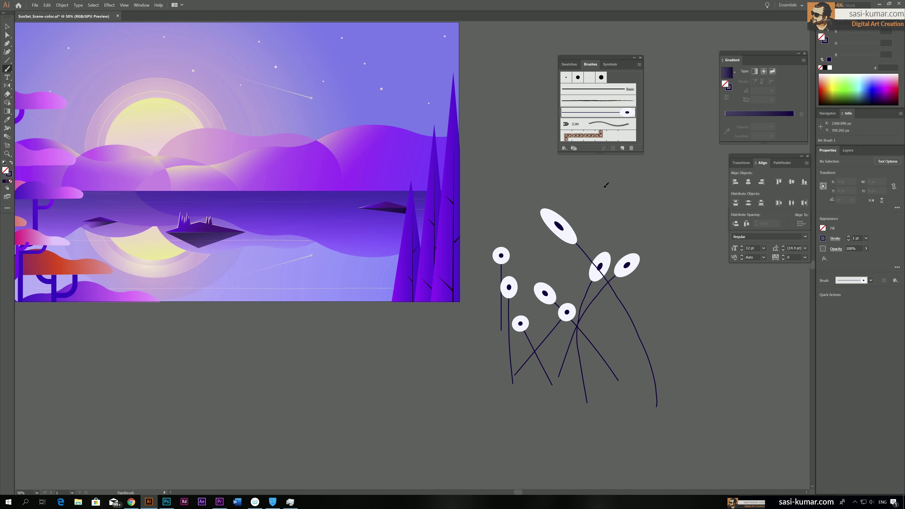
left_click_drag(597, 384, 577, 224)
left_click_drag(675, 317, 561, 234)
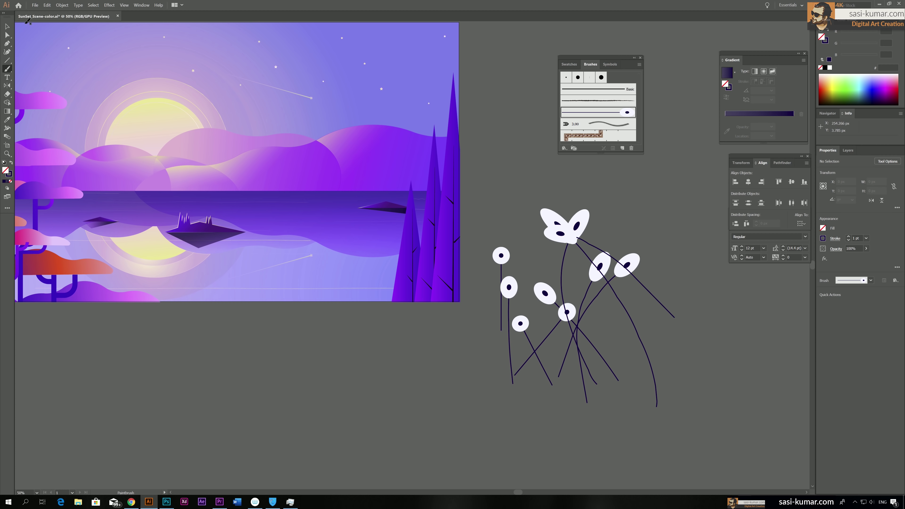
Delete the trial strokes and the original stem motif, then pan back to the lake scene.
left_click(7, 26)
left_click_drag(511, 221, 502, 215)
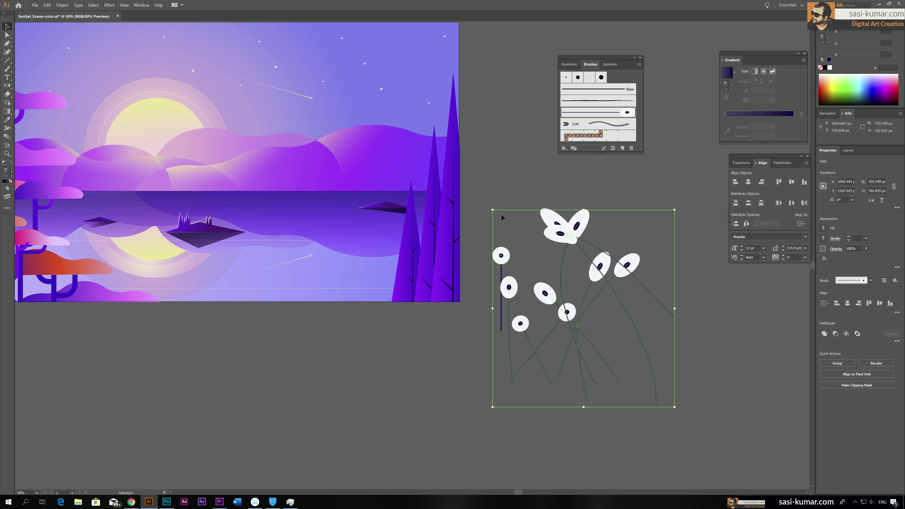
key("Delete")
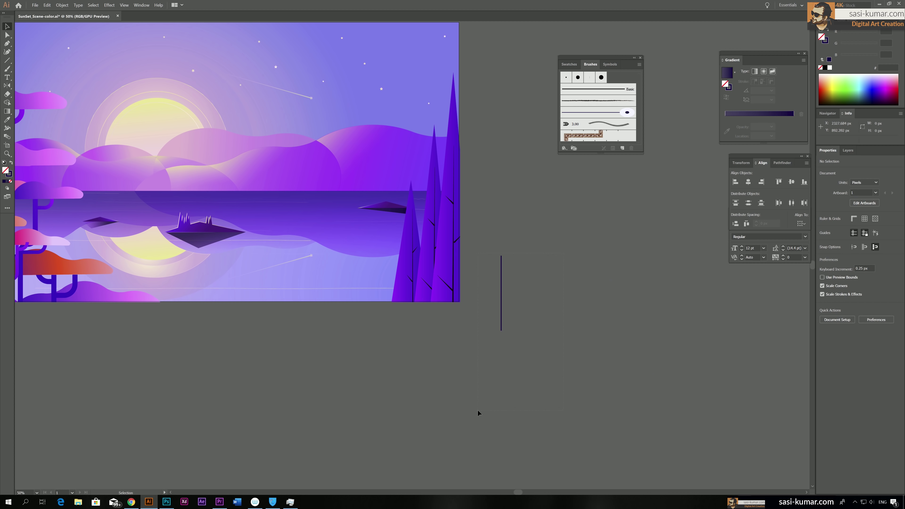
left_click_drag(564, 253, 478, 411)
key("Delete")
key("space")
left_click_drag(363, 299, 588, 370)
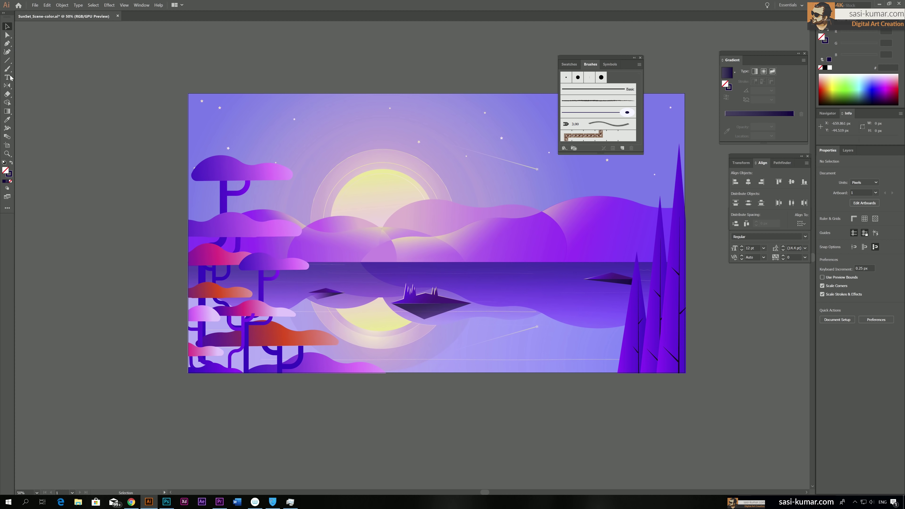
Paint curved white-headed flower stalks across the lower-left foreground, undoing one bad stroke.
left_click(7, 68)
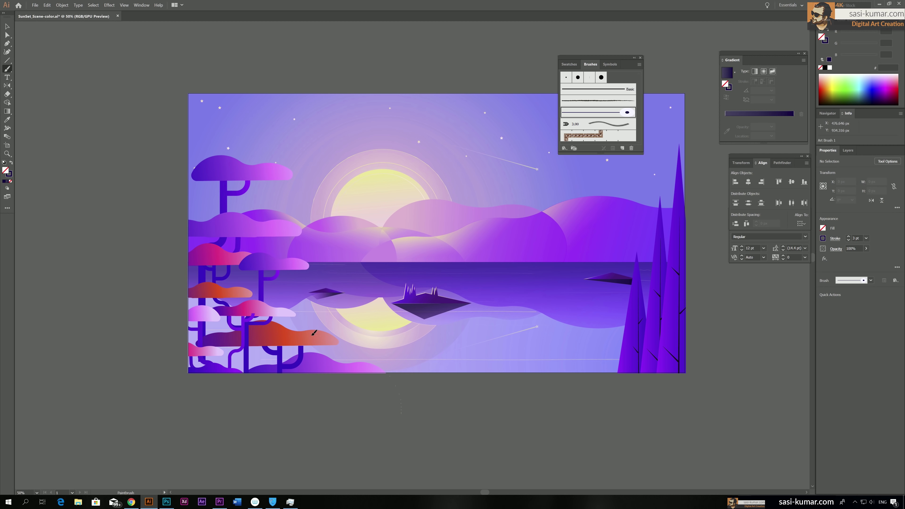
mouse_move(314, 333)
left_mouse_down()
mouse_move(401, 414)
mouse_move(437, 336)
left_mouse_up()
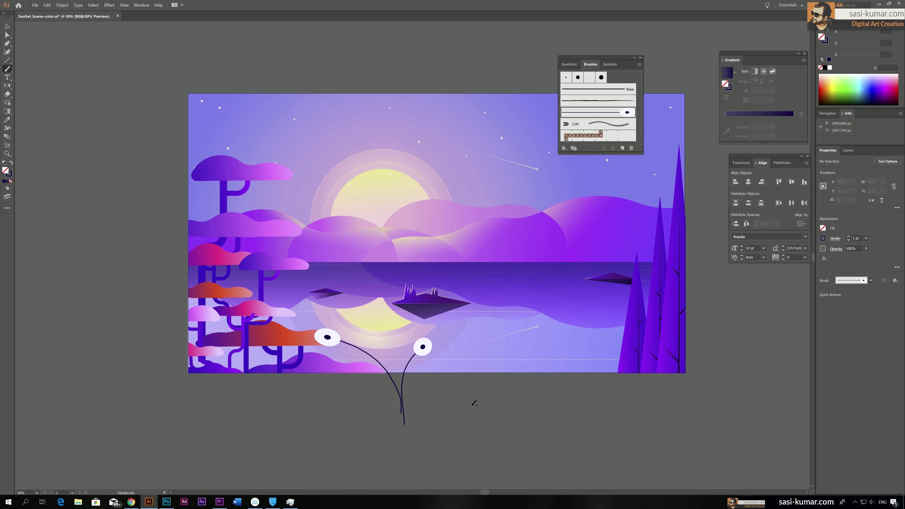
mouse_move(472, 405)
left_mouse_down()
mouse_move(406, 304)
mouse_move(351, 404)
left_mouse_up()
key("ctrl+z")
mouse_move(353, 329)
left_mouse_down()
mouse_move(316, 401)
mouse_move(362, 300)
left_mouse_up()
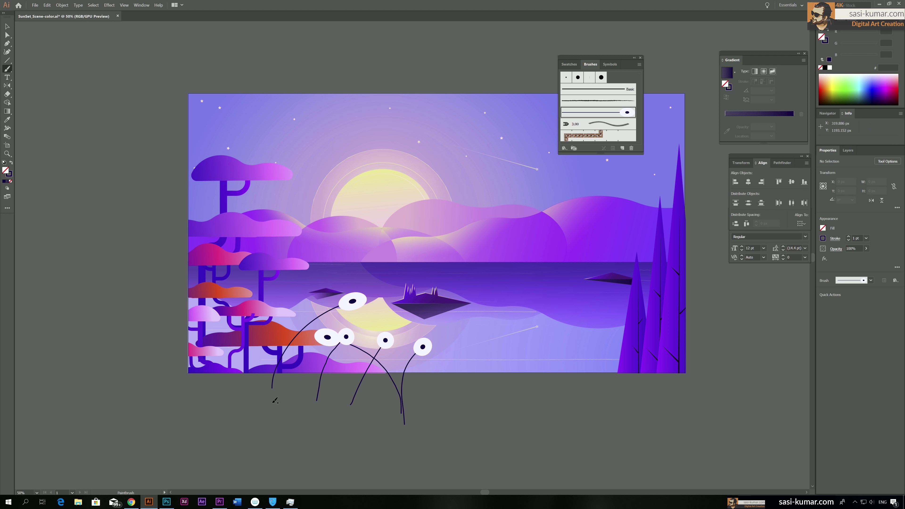
mouse_move(299, 397)
left_mouse_down()
mouse_move(278, 288)
mouse_move(379, 393)
left_mouse_up()
left_click_drag(321, 306, 231, 398)
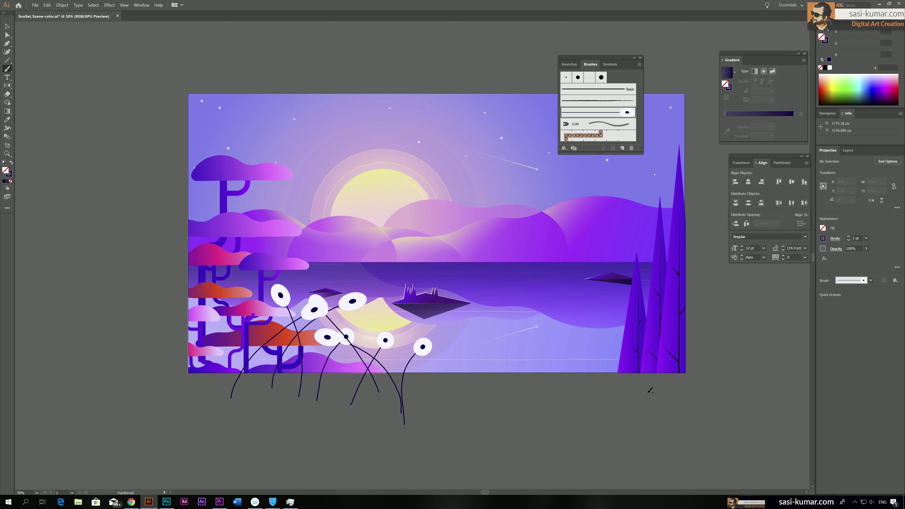
key("v")
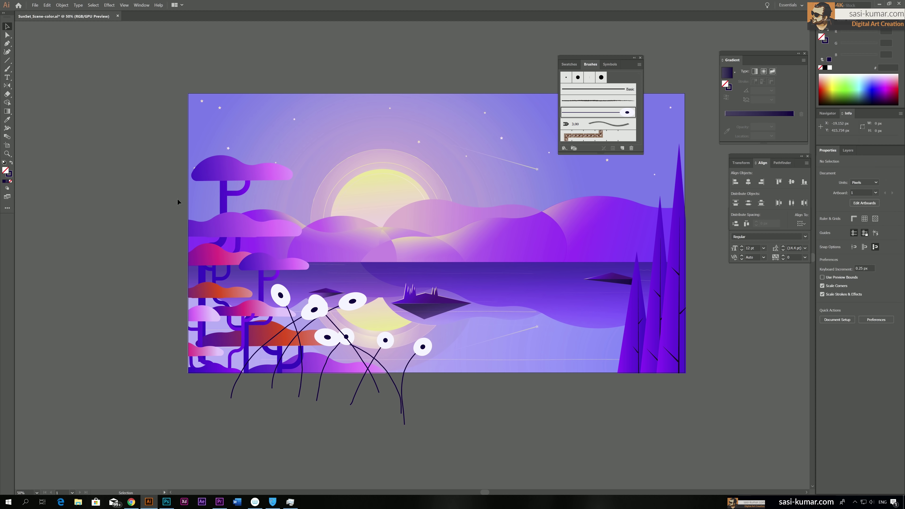
left_click_drag(265, 388, 265, 387)
Thin all the flower stalks to a 0.25 pt stroke weight.
left_click_drag(472, 438, 215, 386)
left_click(850, 242)
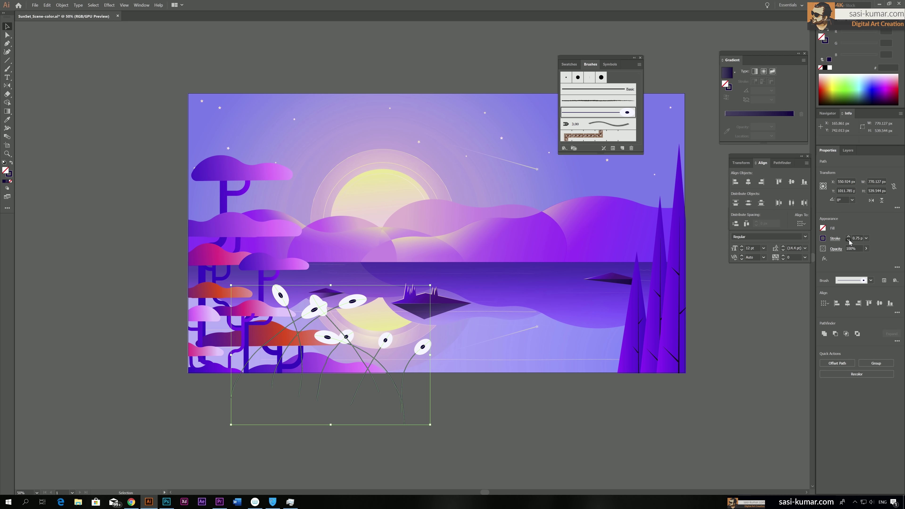
left_click(849, 238)
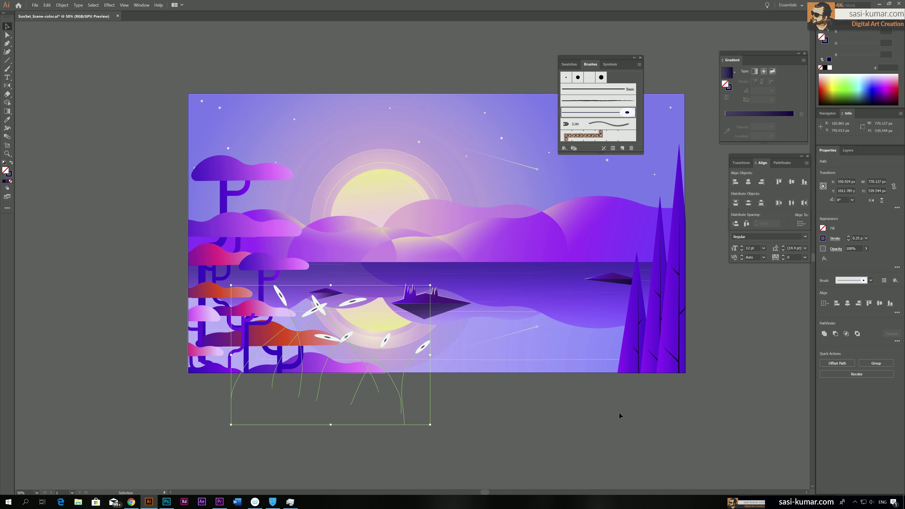
left_click(572, 436)
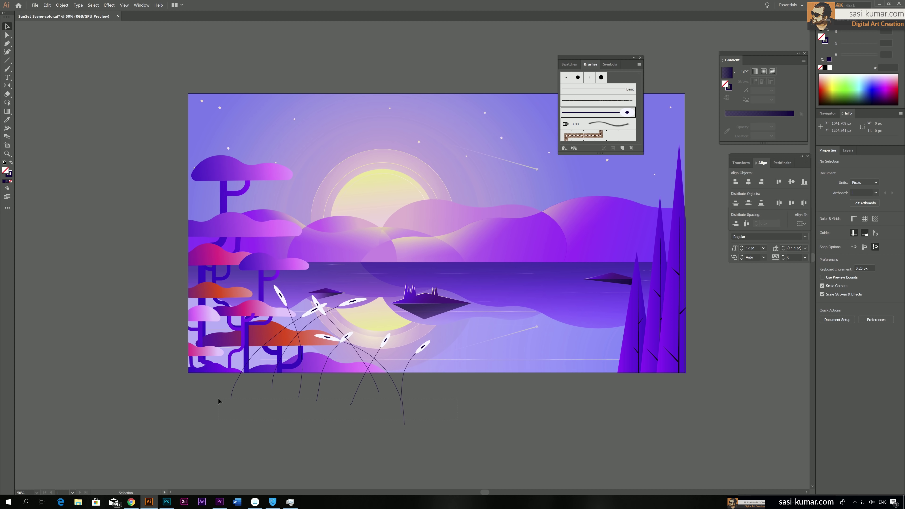
Simplify the stalk paths with curve precision raised to 100%.
key("ctrl+a")
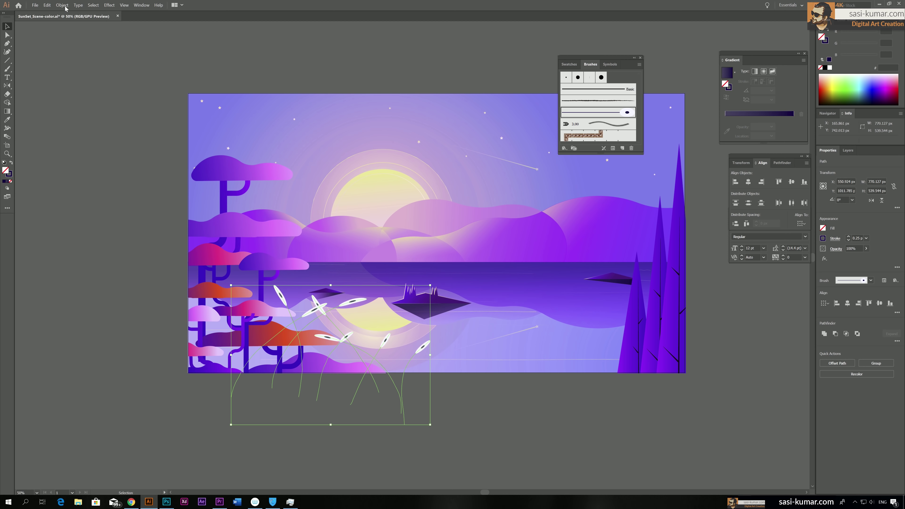
left_click(62, 5)
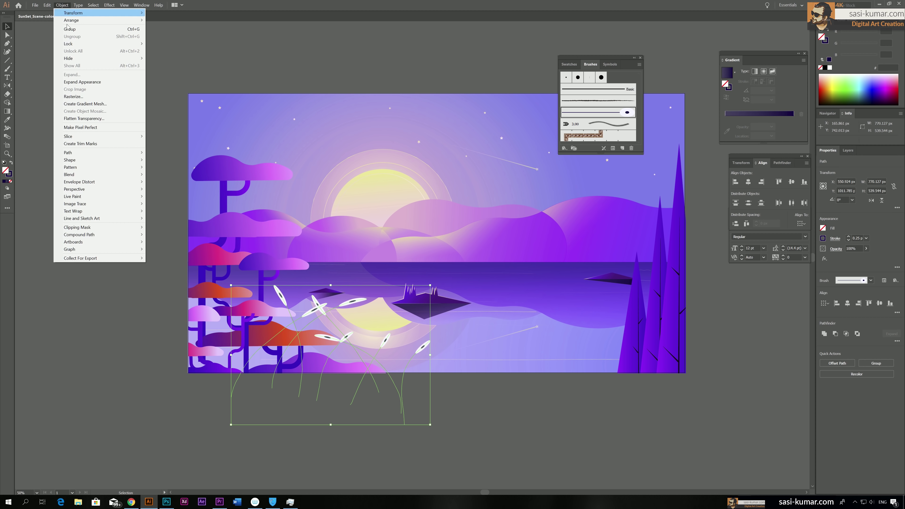
mouse_move(122, 154)
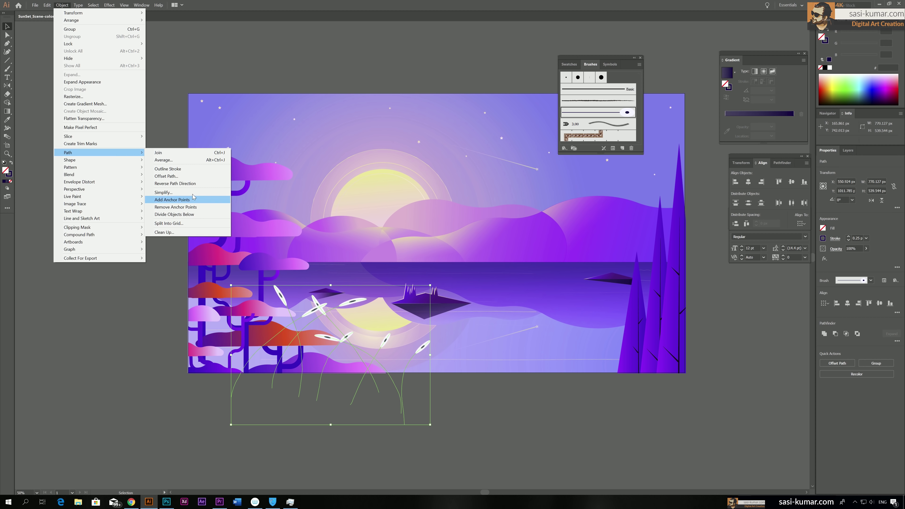
left_click(163, 192)
left_click(551, 151)
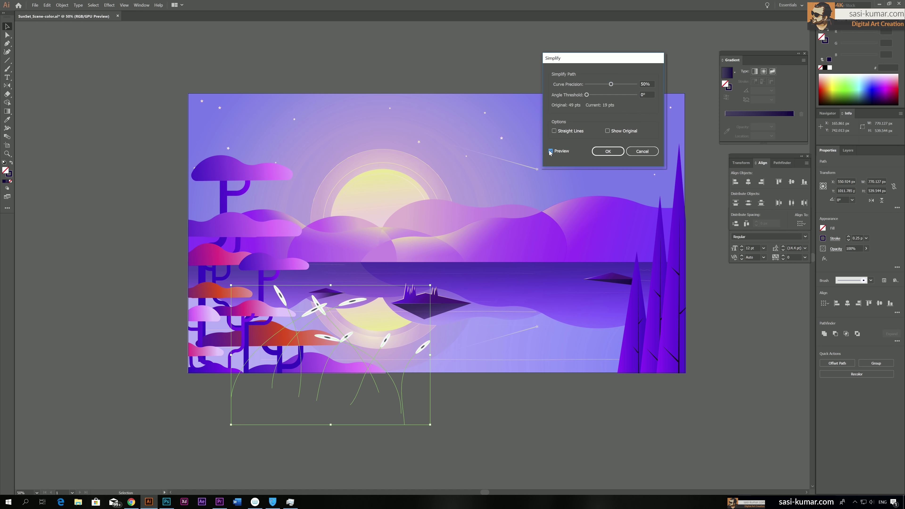
mouse_move(611, 85)
left_mouse_down()
mouse_move(644, 84)
mouse_move(581, 85)
mouse_move(637, 95)
left_mouse_up()
left_click(608, 151)
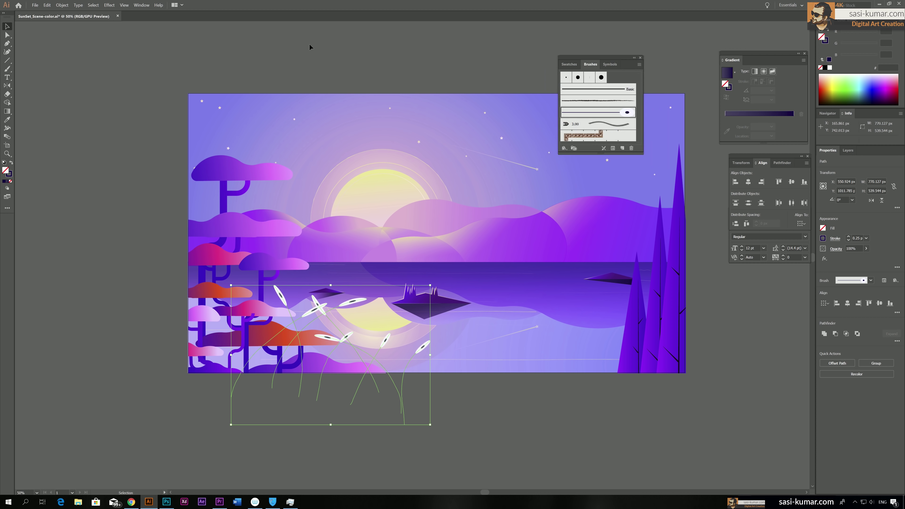
left_click(309, 45)
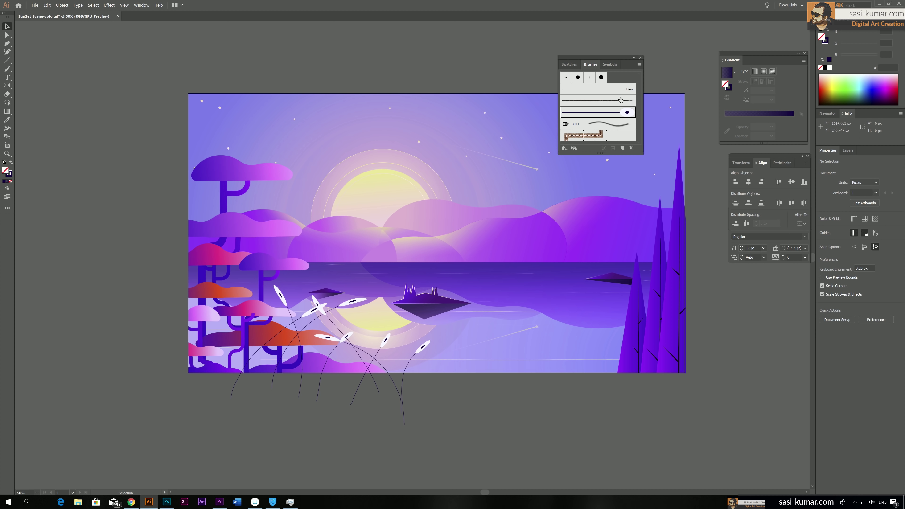
Select all the grass stem paths and apply Object > Expand Appearance to them.
left_click(279, 297)
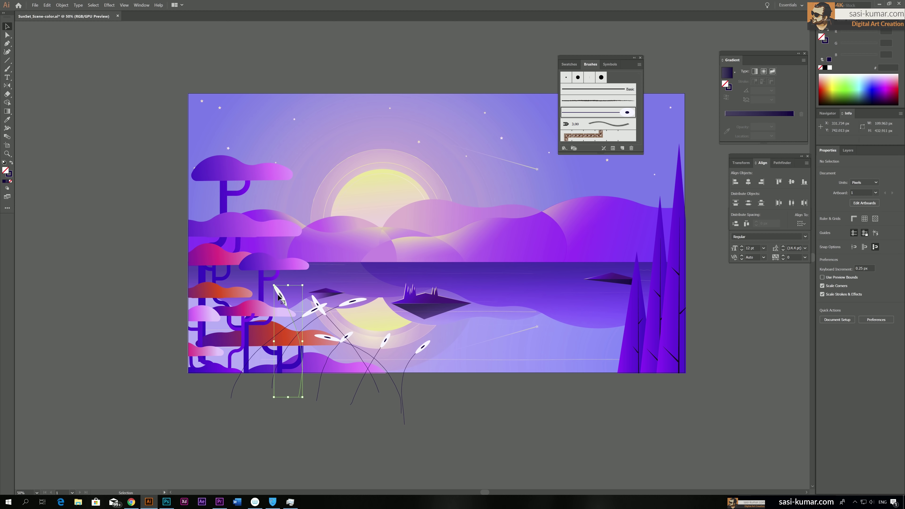
left_click(313, 313)
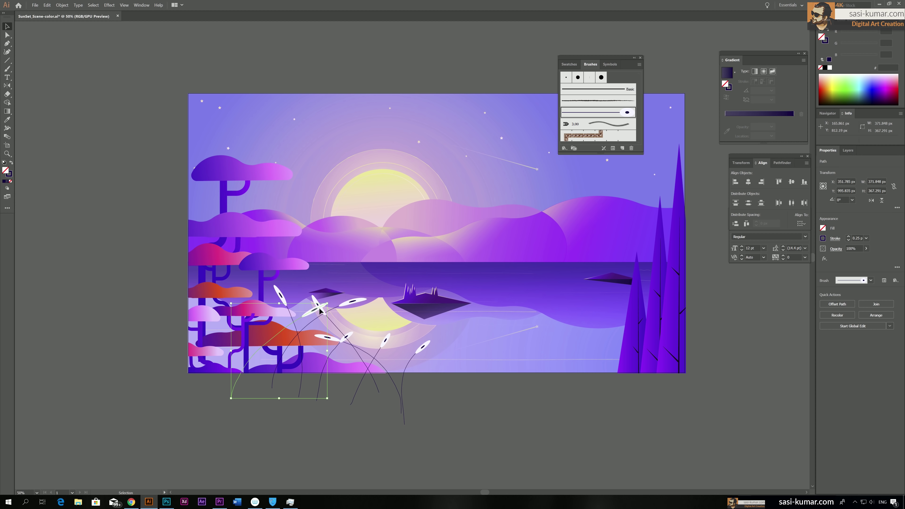
left_click(316, 313, "shift")
left_click(351, 304, "shift")
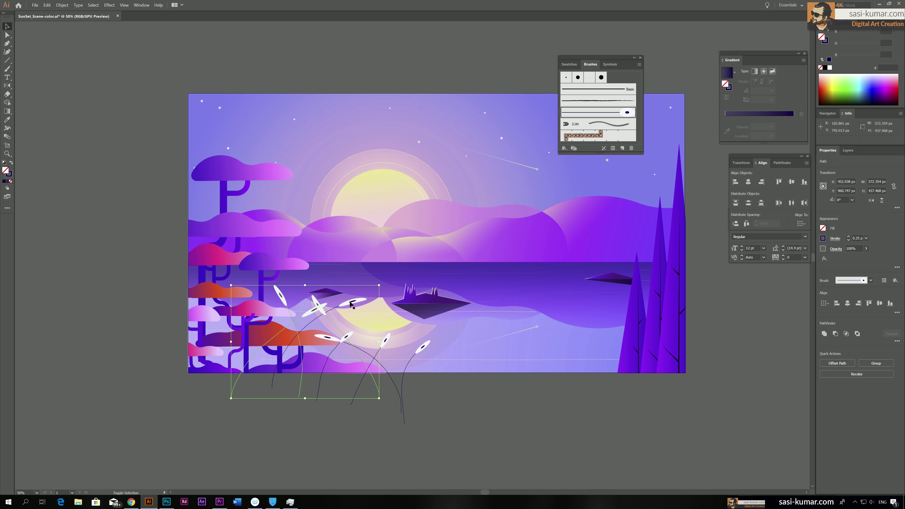
left_click(332, 342, "shift")
left_click(348, 336, "shift")
left_click(384, 343, "shift")
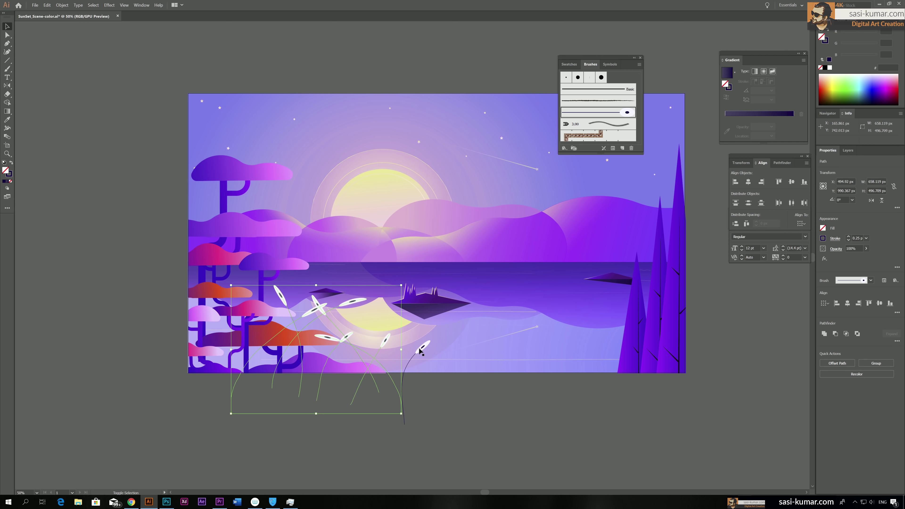
left_click(422, 345, "shift")
left_click(62, 5)
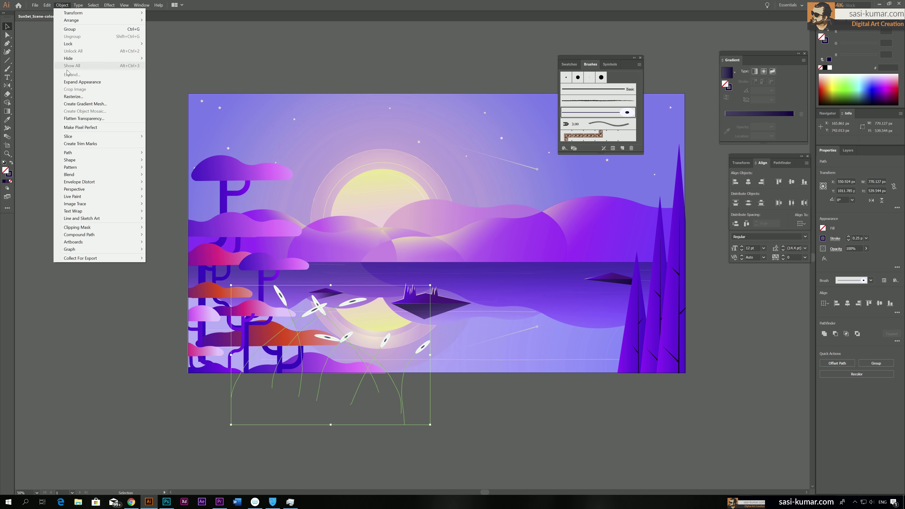
left_click(82, 83)
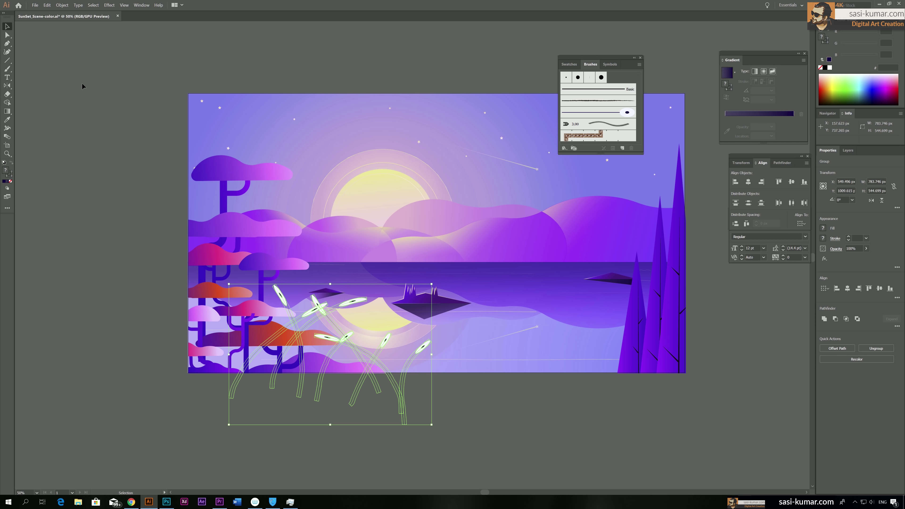
left_click(270, 43)
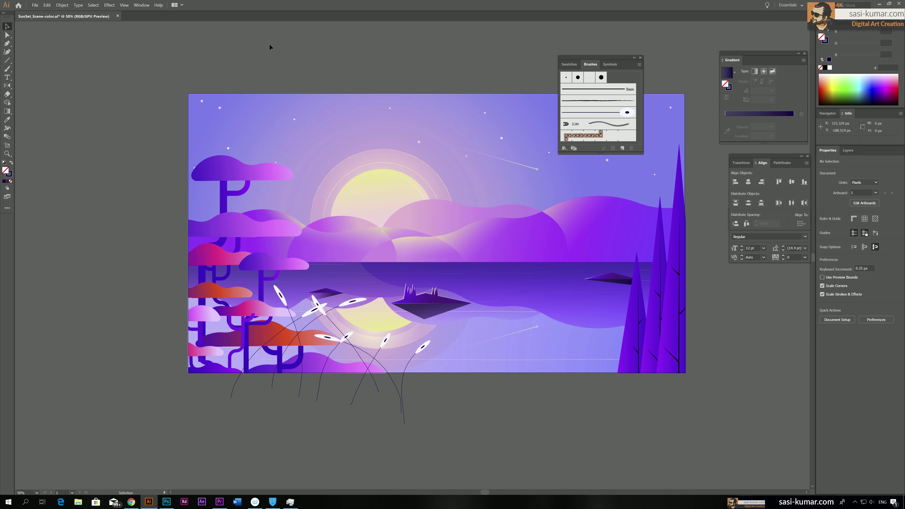
Fill three white flower leaves with the cloud's pink-to-purple gradient.
key("ctrl+plus")
key("ctrl+plus")
left_click_drag(330, 205, 371, 174)
left_click(7, 35)
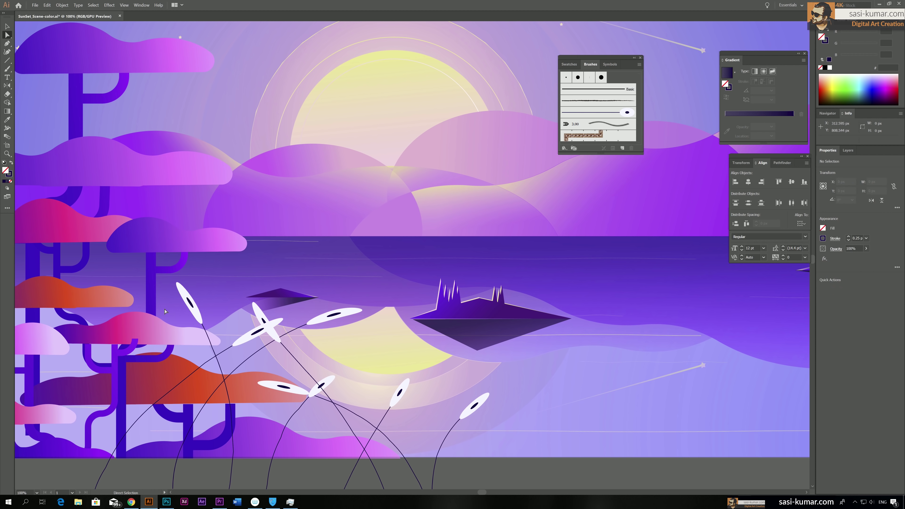
left_click(180, 293)
left_click(355, 313, "shift")
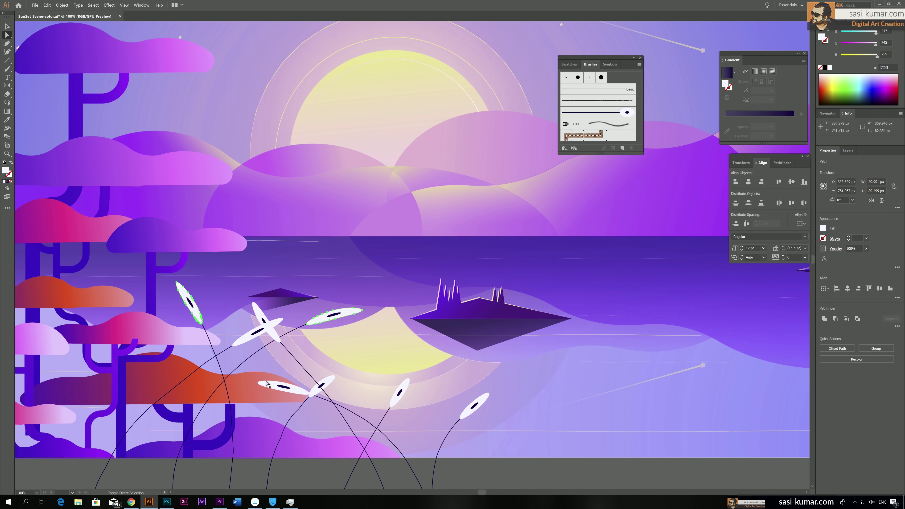
left_click(266, 384, "shift")
key("i")
left_click(82, 231)
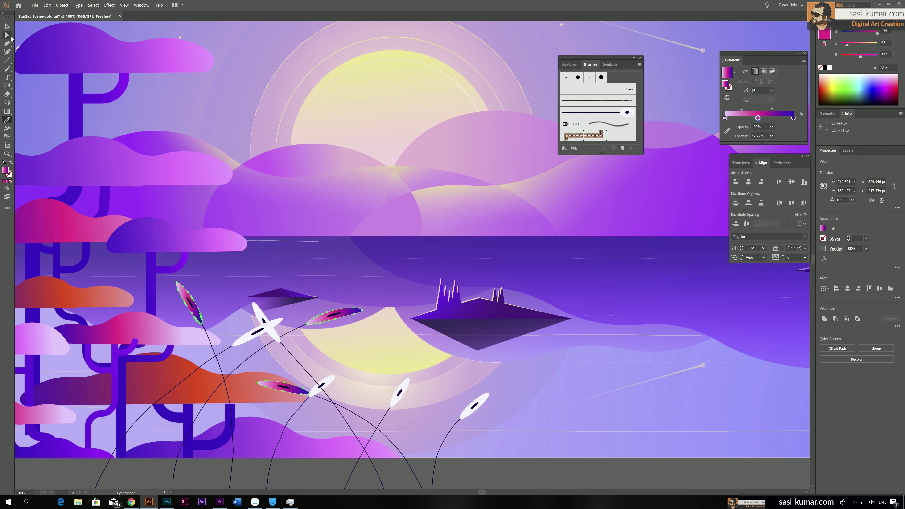
Apply the same cloud gradient to the next white leaf.
left_click(7, 35)
left_click(259, 317)
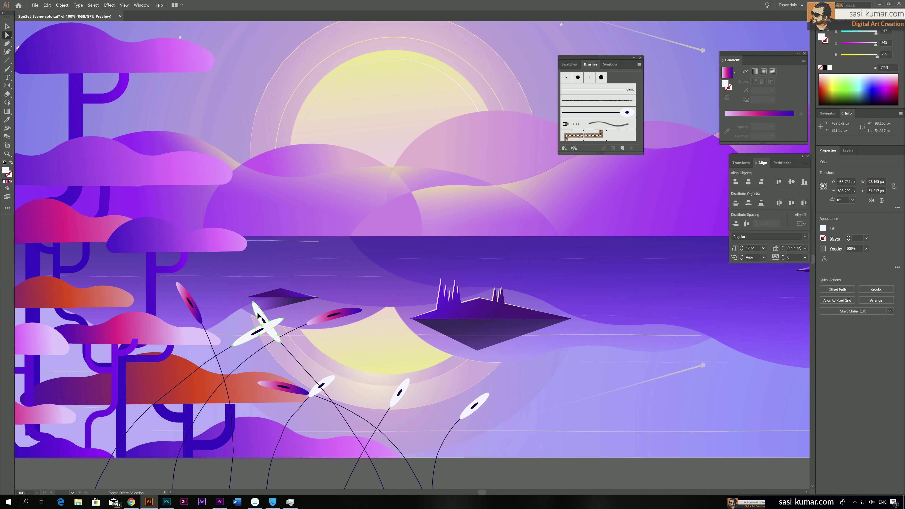
key("i")
left_click(157, 332)
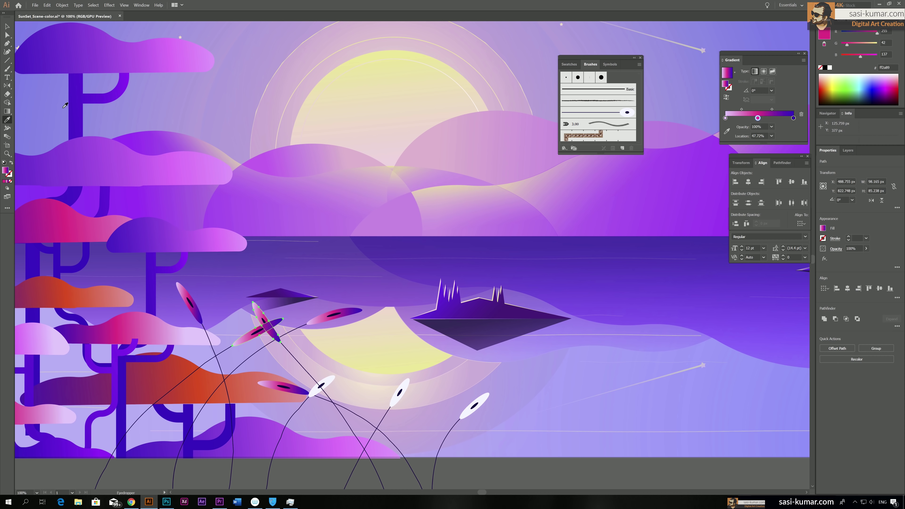
Give the remaining three white leaves on the right the cloud gradient as well.
key("a")
left_click(406, 389)
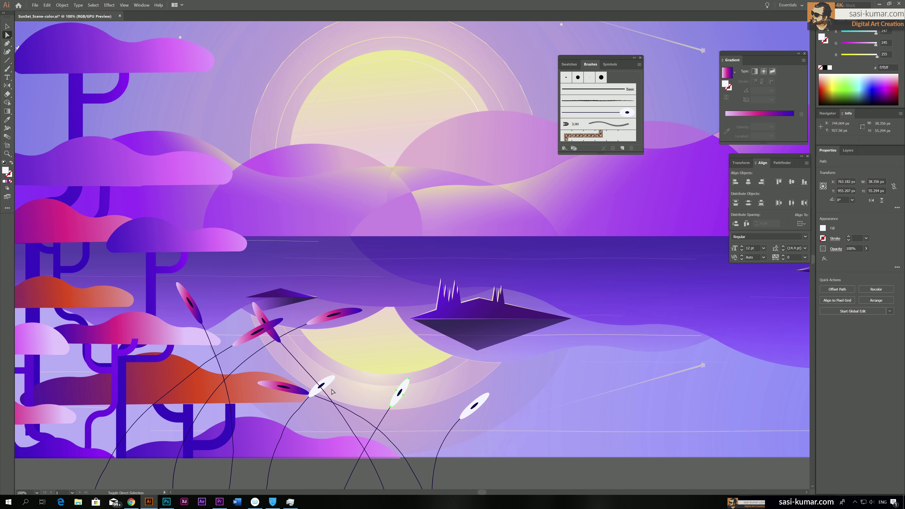
left_click(333, 392, "shift")
left_click(483, 399, "shift")
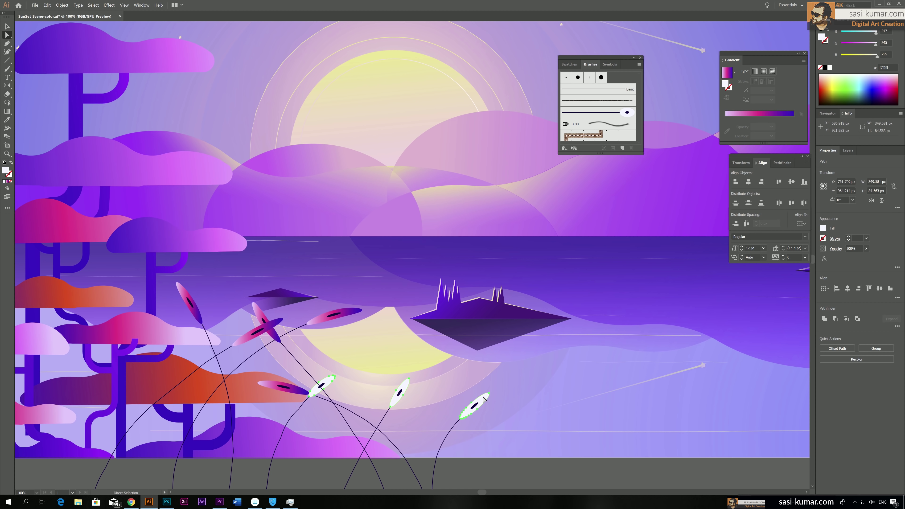
key("i")
left_click(285, 389)
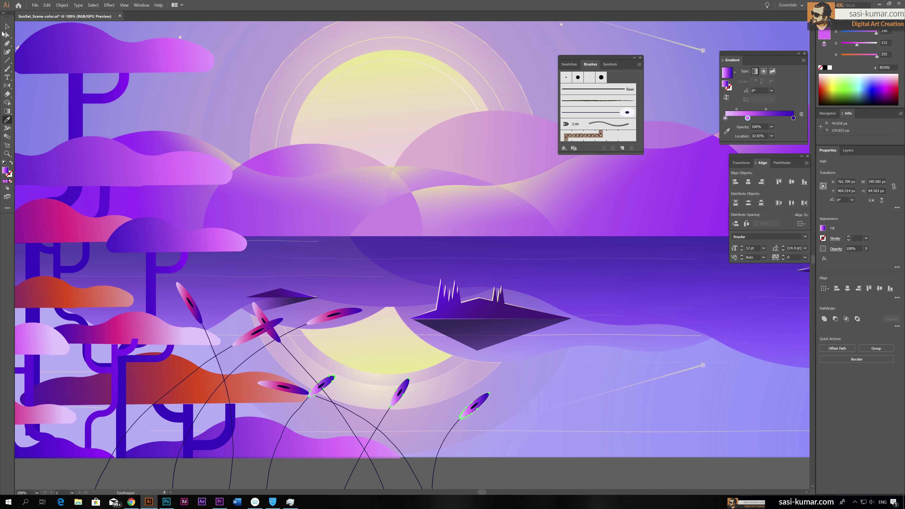
left_click(7, 27)
key("ctrl+minus")
key("ctrl+minus")
key("ctrl+minus")
left_click(452, 328)
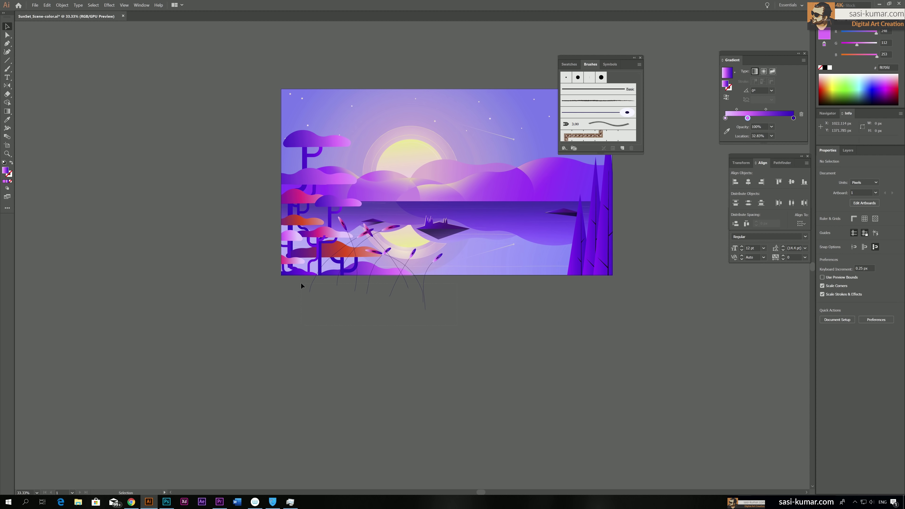
Move the grass-stem group into the scene's clipping group with Paste in Place.
left_click(309, 289)
key("Delete")
left_click(640, 57)
left_click(613, 105)
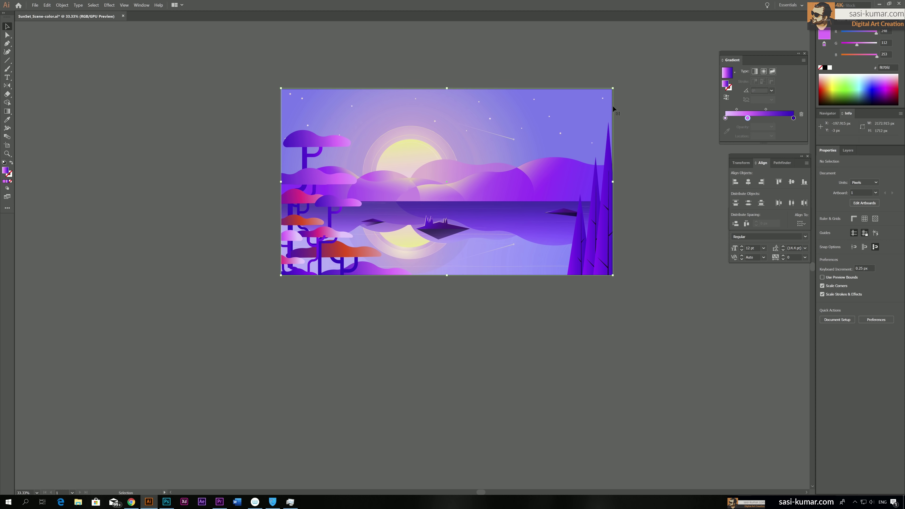
double_click(613, 107)
key("ctrl+f")
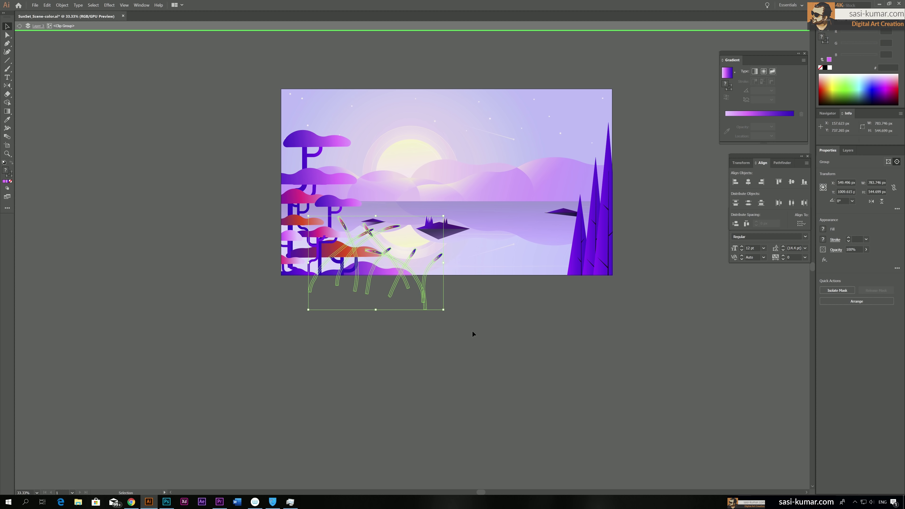
left_click(473, 332)
double_click(472, 331)
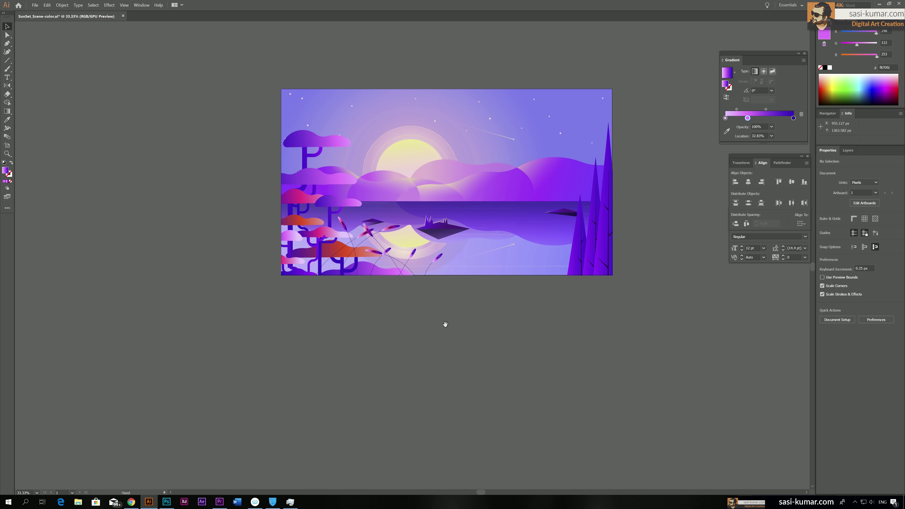
Reposition the view and zoom to 50% to review the finished lake scene.
left_click_drag(445, 324, 408, 388)
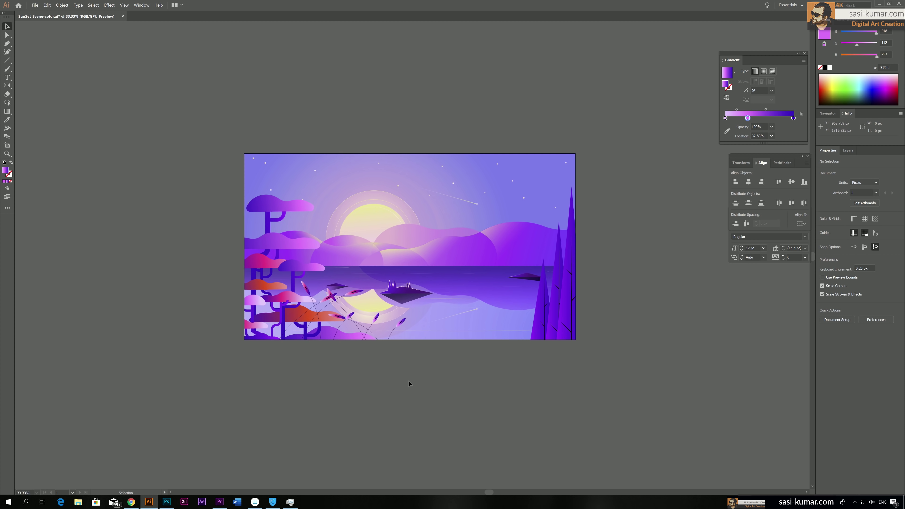
left_click(308, 291)
left_click(462, 409)
left_click_drag(466, 410, 461, 410)
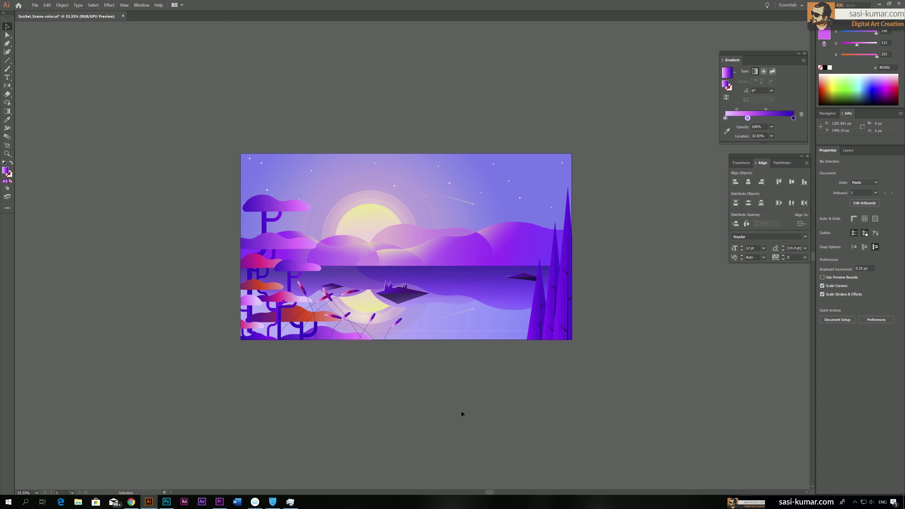
key("plus")
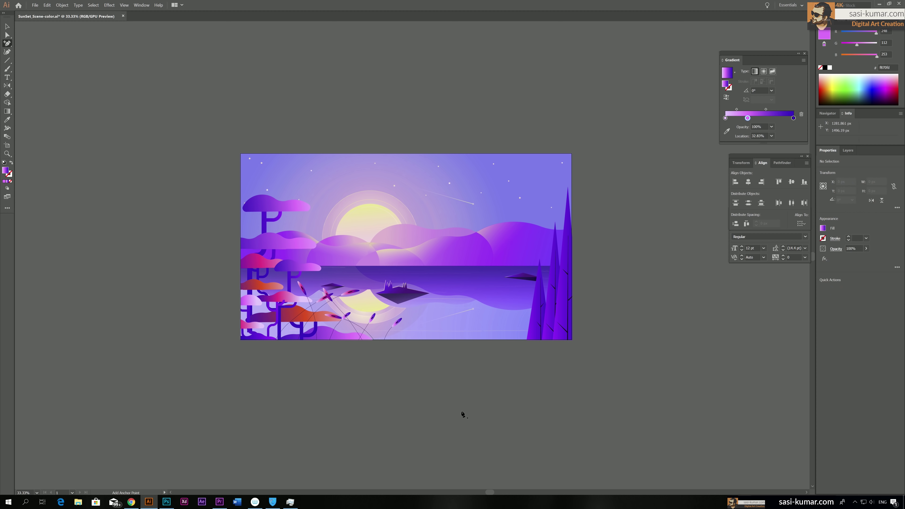
left_click(7, 25)
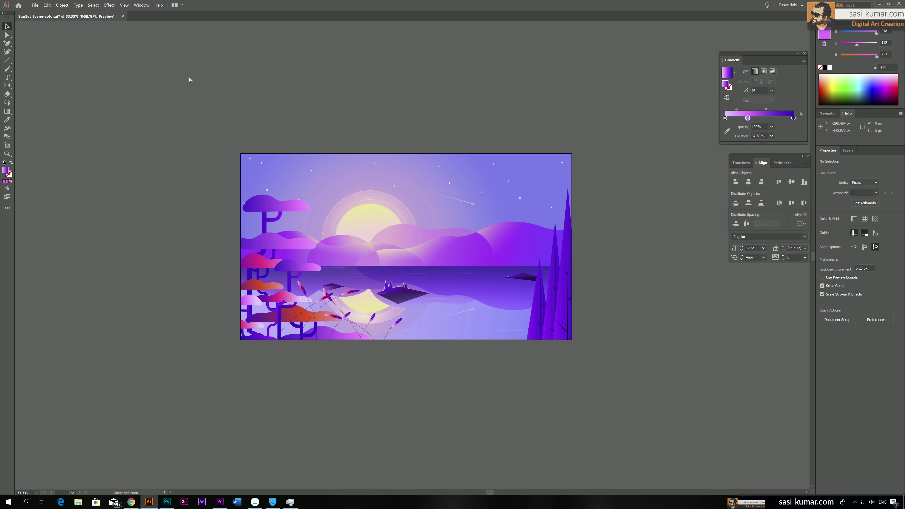
key("ctrl+equal")
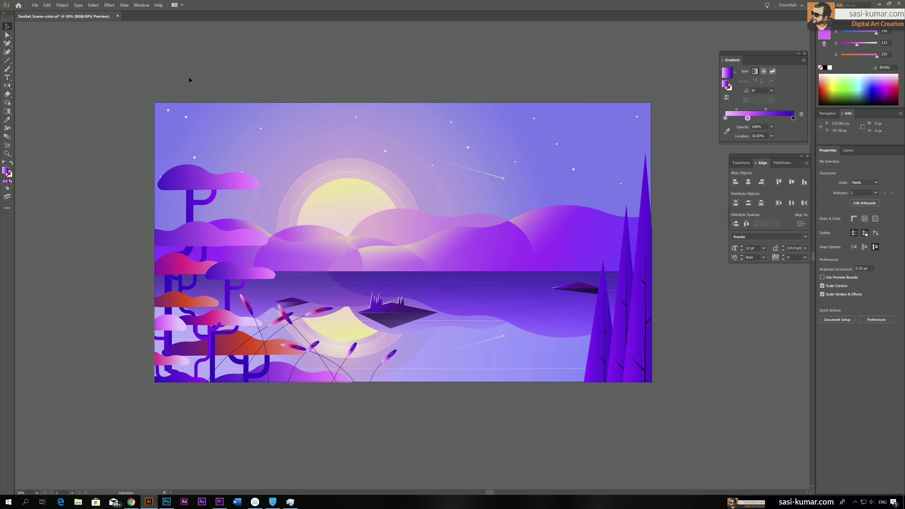